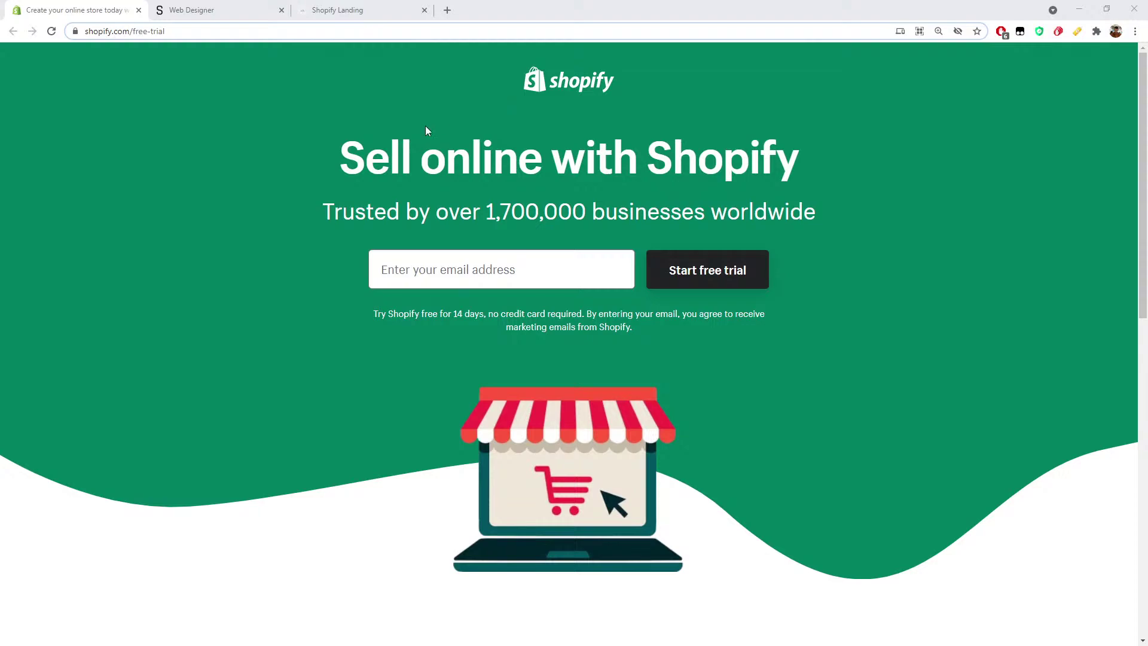
Step: Review the Shopify free-trial page, switch to Web Designer and paste the copied green wave SVG as the Body's background image
scroll(426, 143, down, 12)
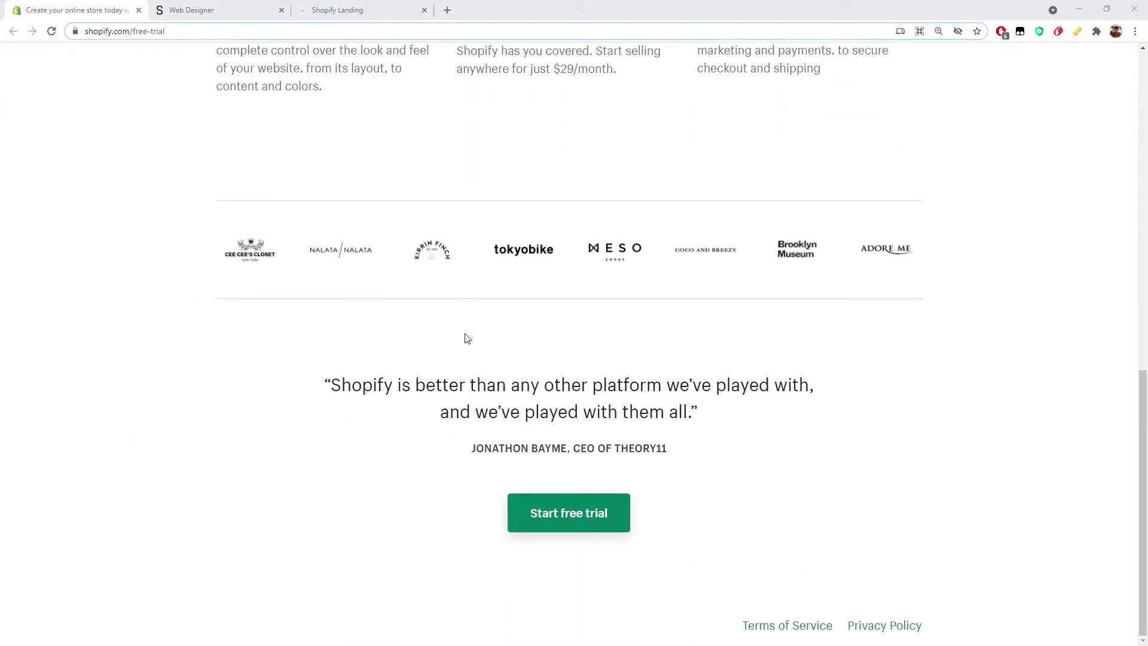
scroll(469, 338, up, 12)
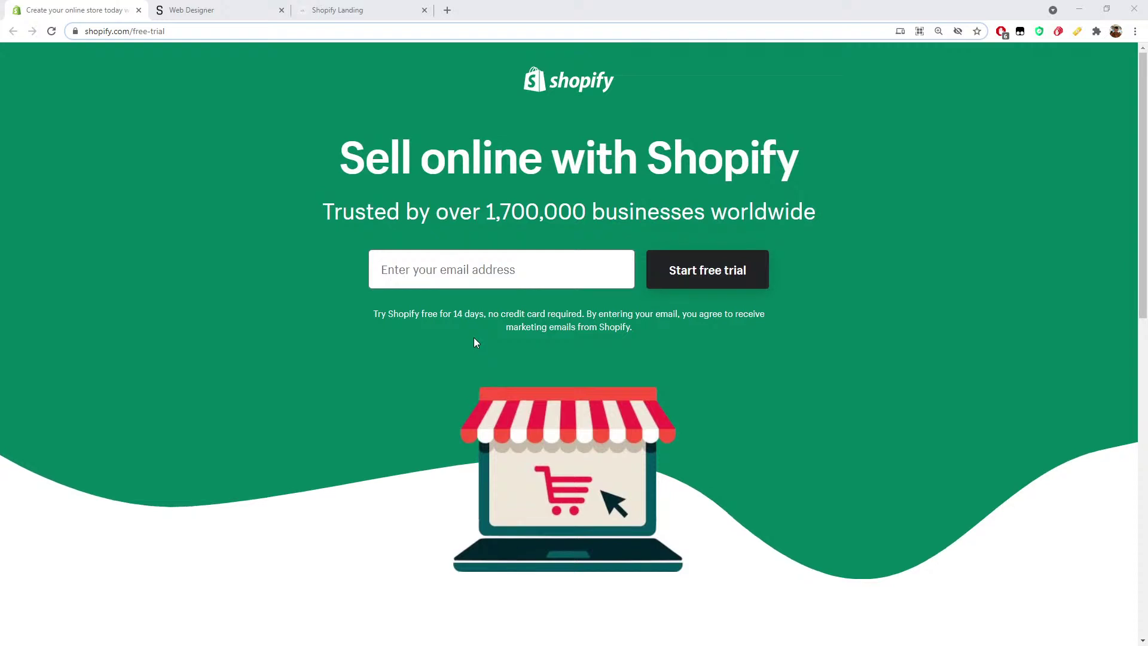
click(209, 12)
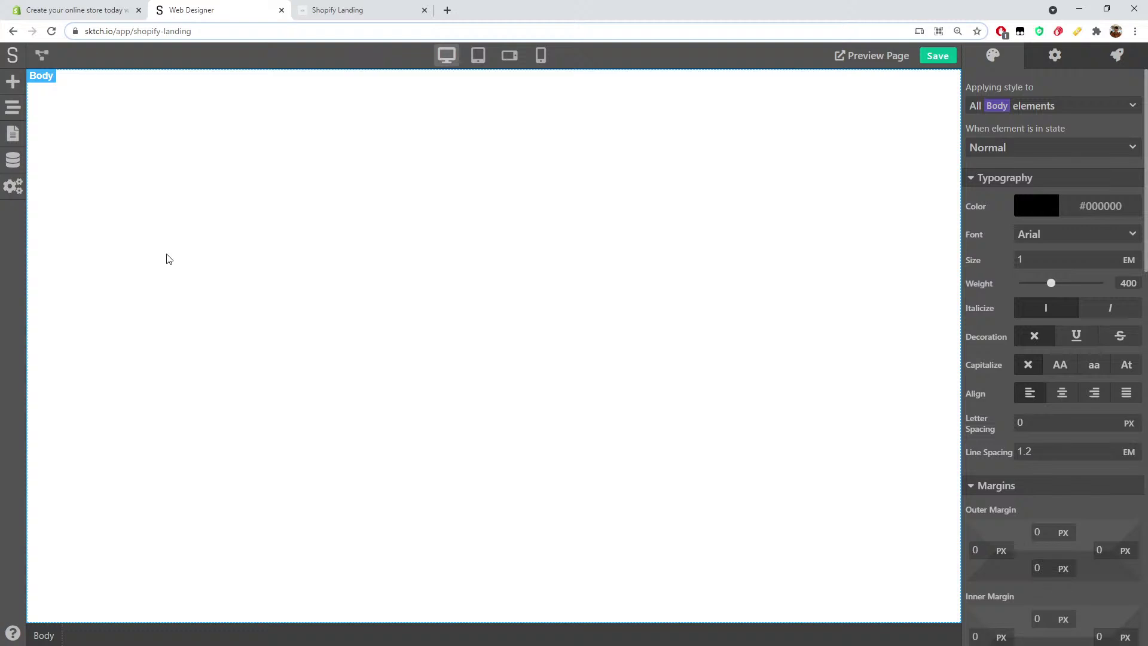
click(78, 10)
click(191, 10)
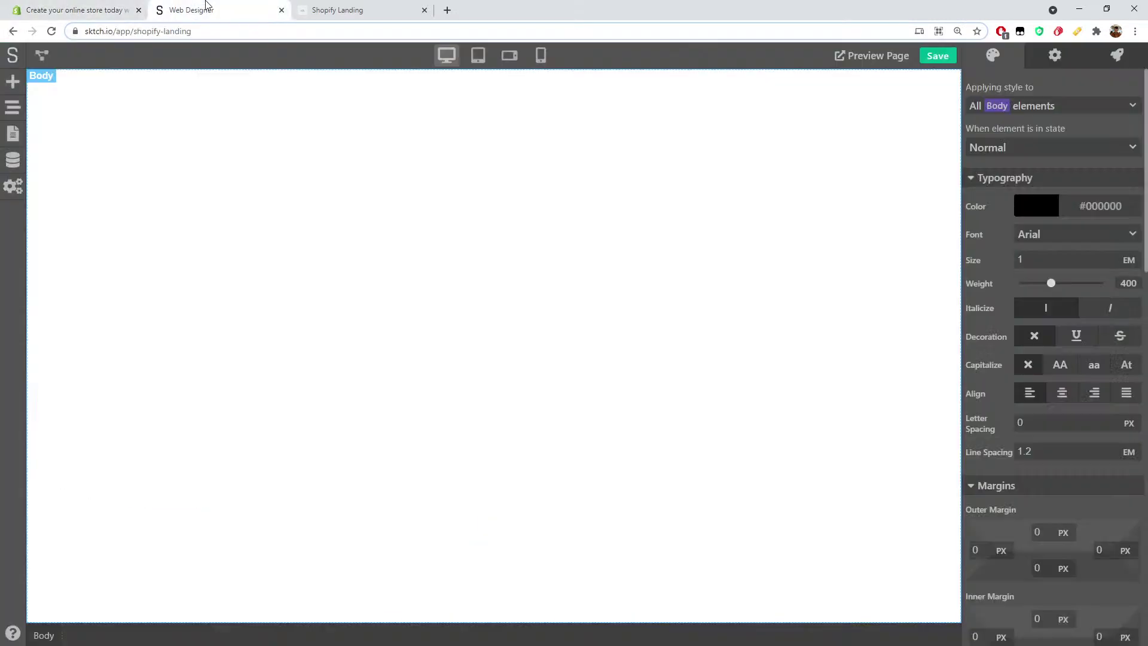
scroll(1003, 465, down, 10)
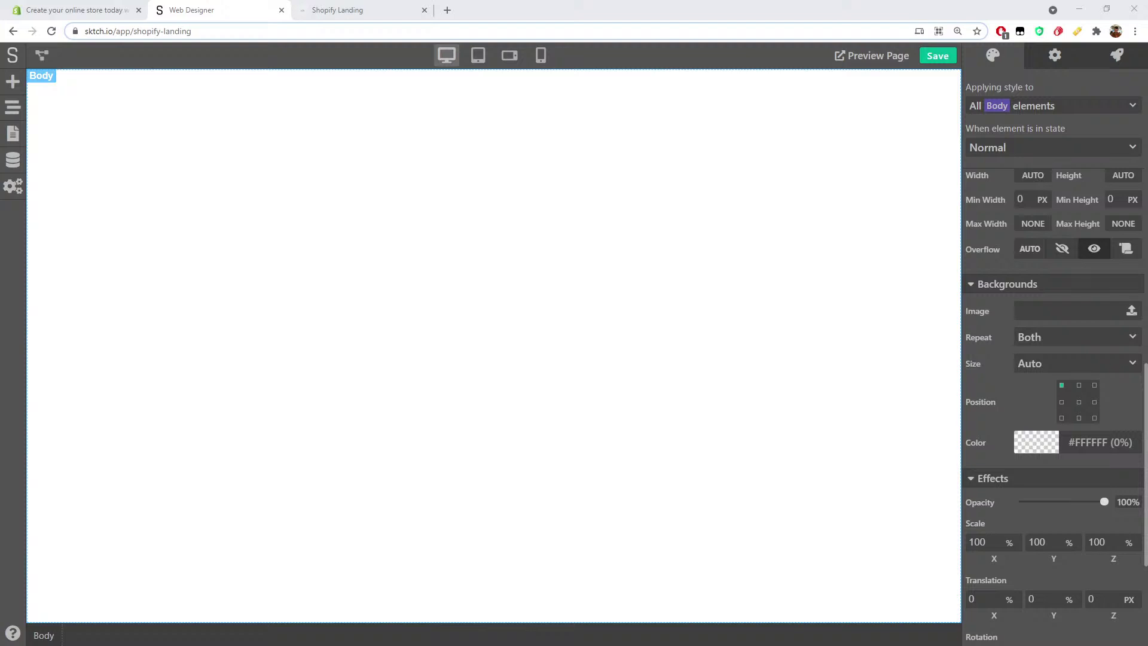
click(1064, 311)
key(ctrl+v)
key(Return)
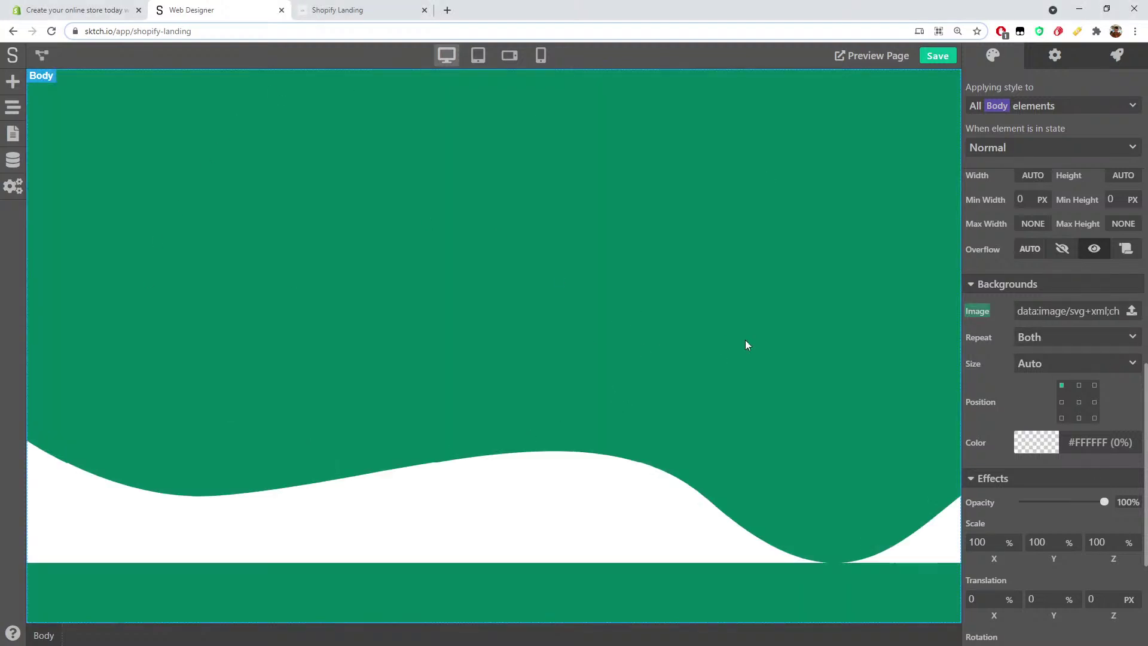
Step: Set the Body background image to repeat No, size Contain and top-centre position
click(1074, 338)
click(1068, 361)
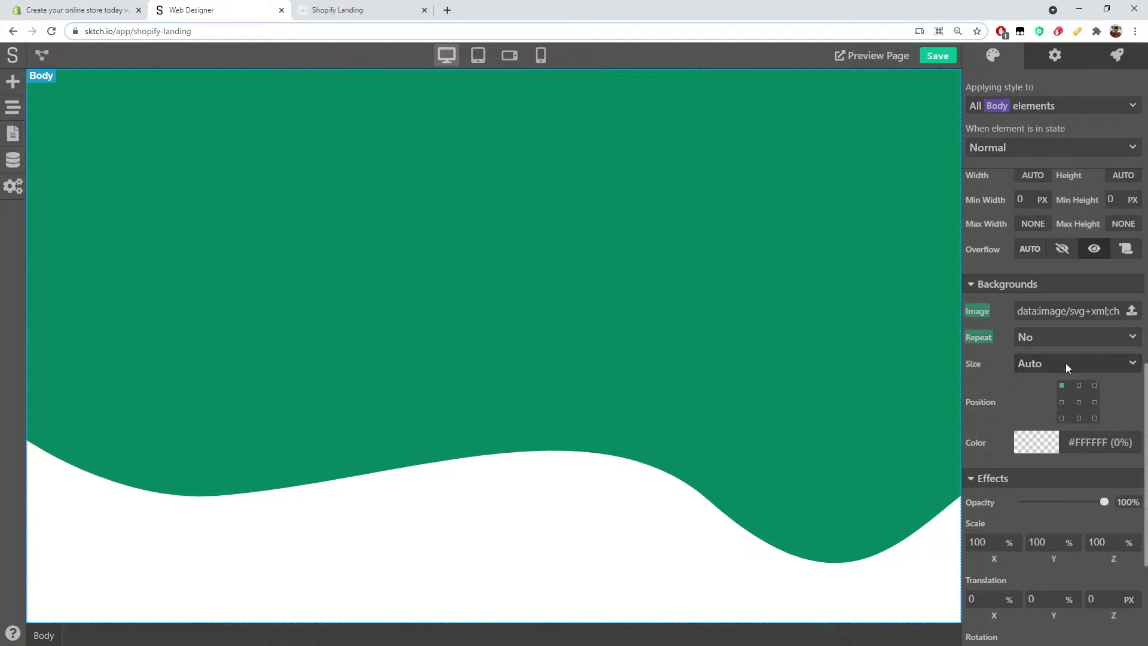
click(1073, 366)
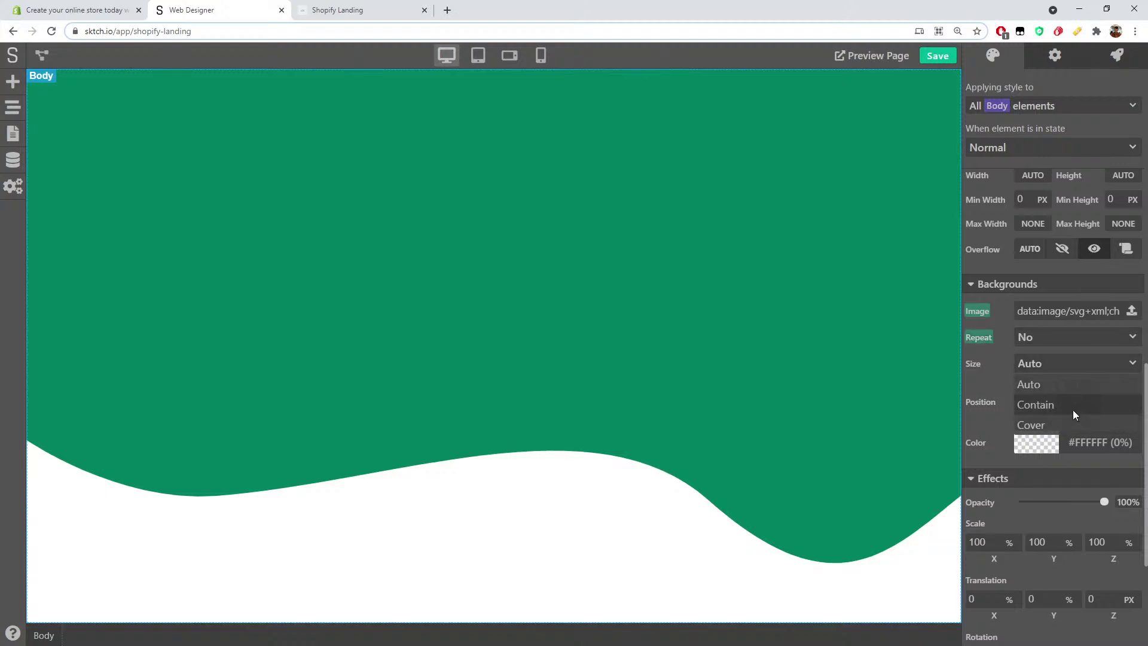
click(1074, 410)
click(1079, 386)
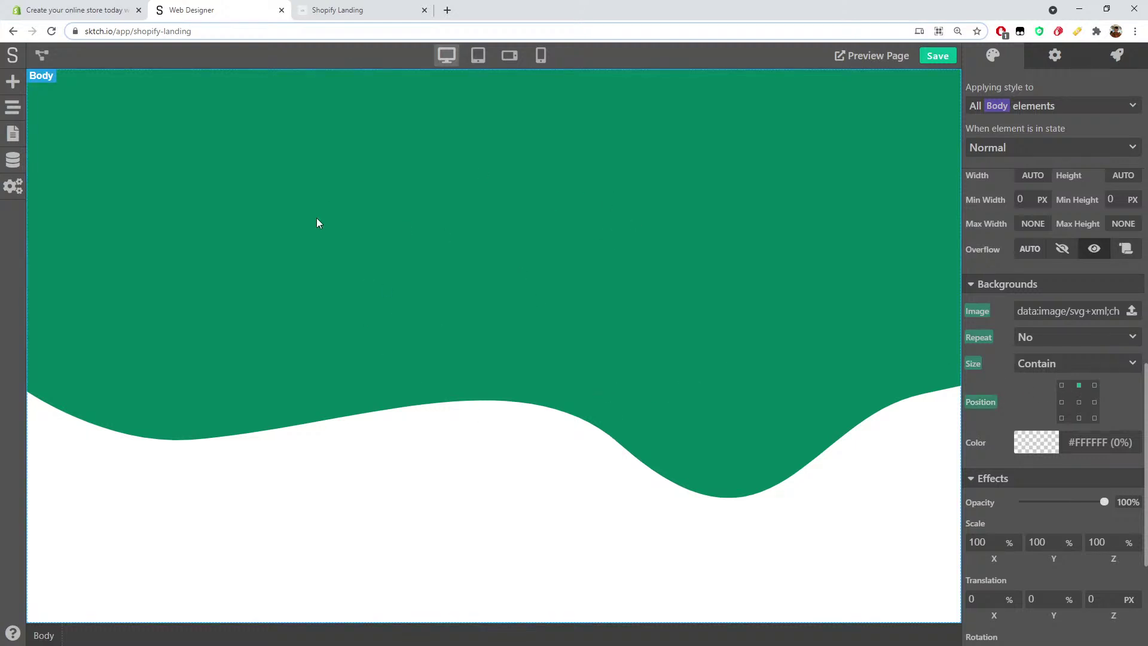
Step: Try to get the logo image from the header of the Shopify free-trial page
click(98, 14)
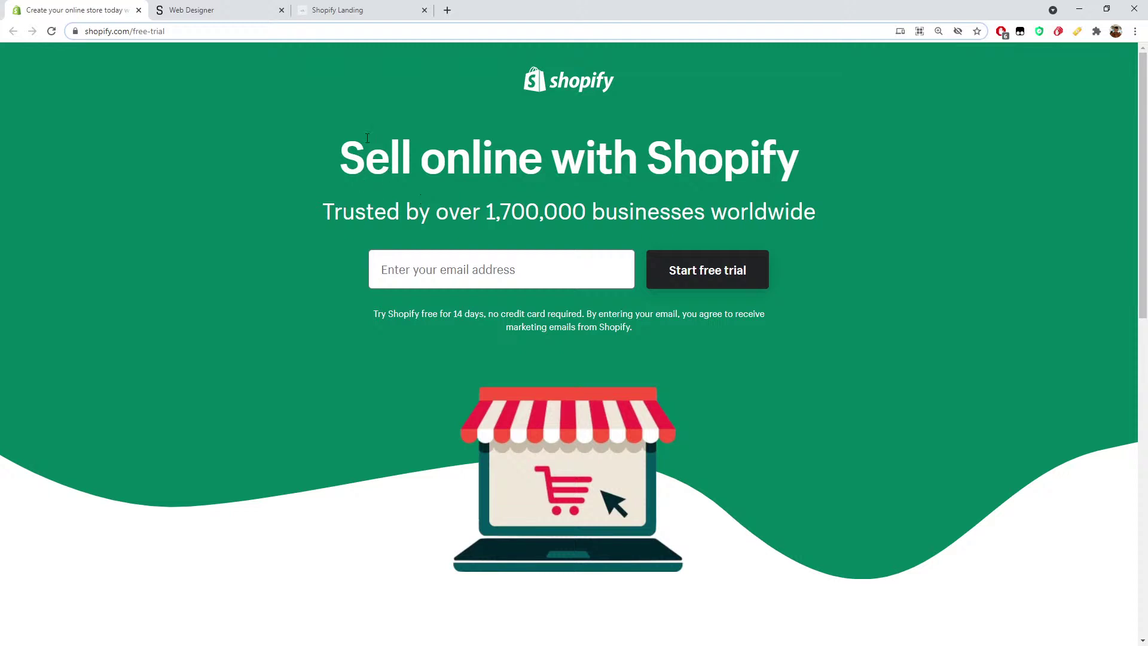
right_click(569, 83)
click(547, 79)
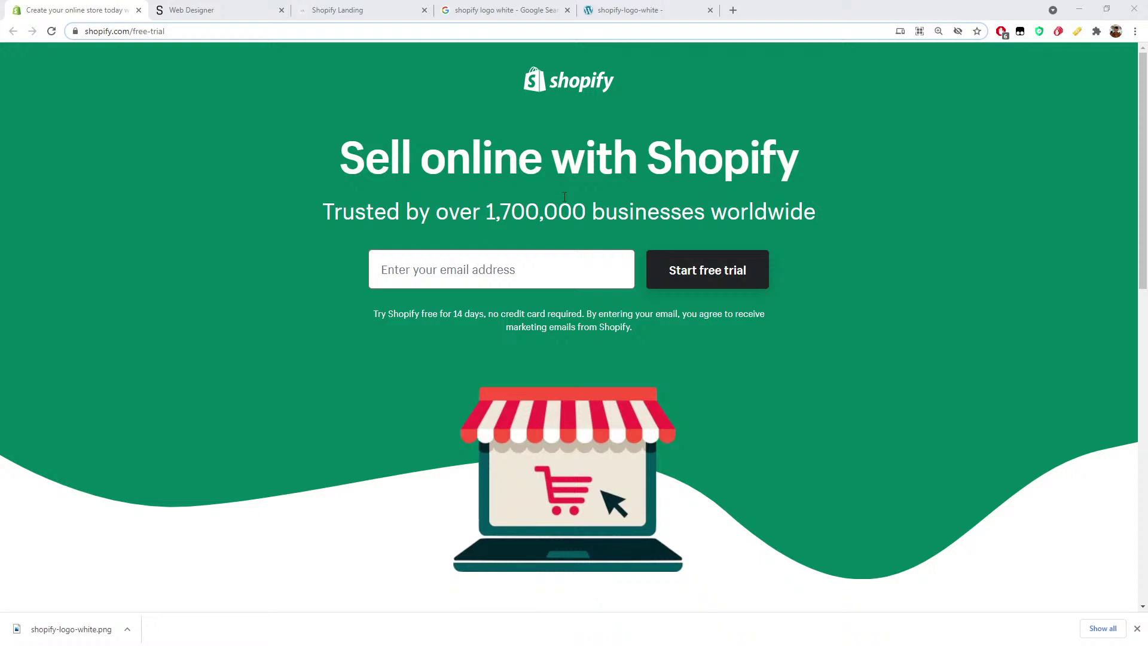
Step: In Web Designer, add a block Div at the start of the page and place an Image element inside it
click(191, 9)
click(9, 81)
drag(57, 173, 197, 94)
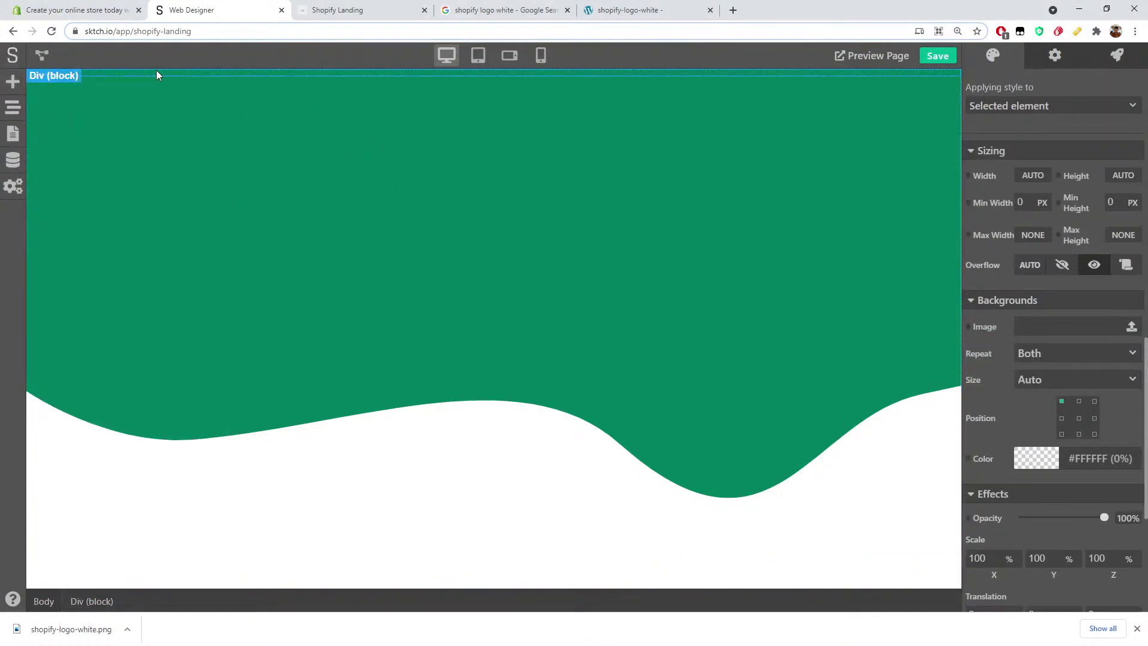
click(4, 84)
scroll(113, 473, down, 8)
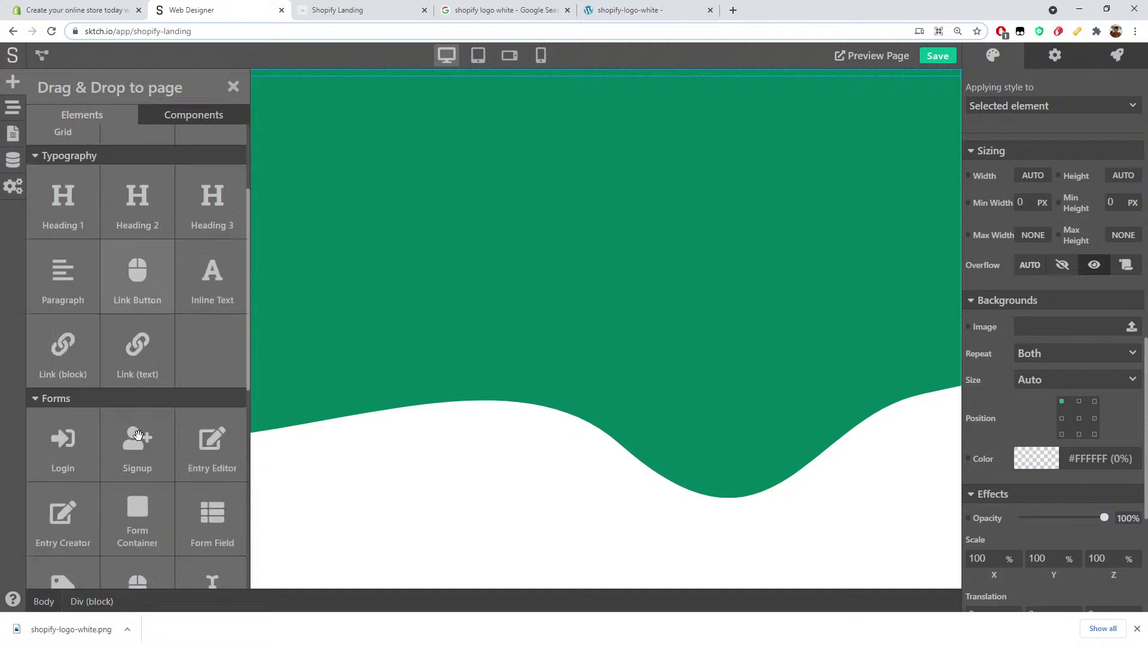
drag(133, 479, 321, 74)
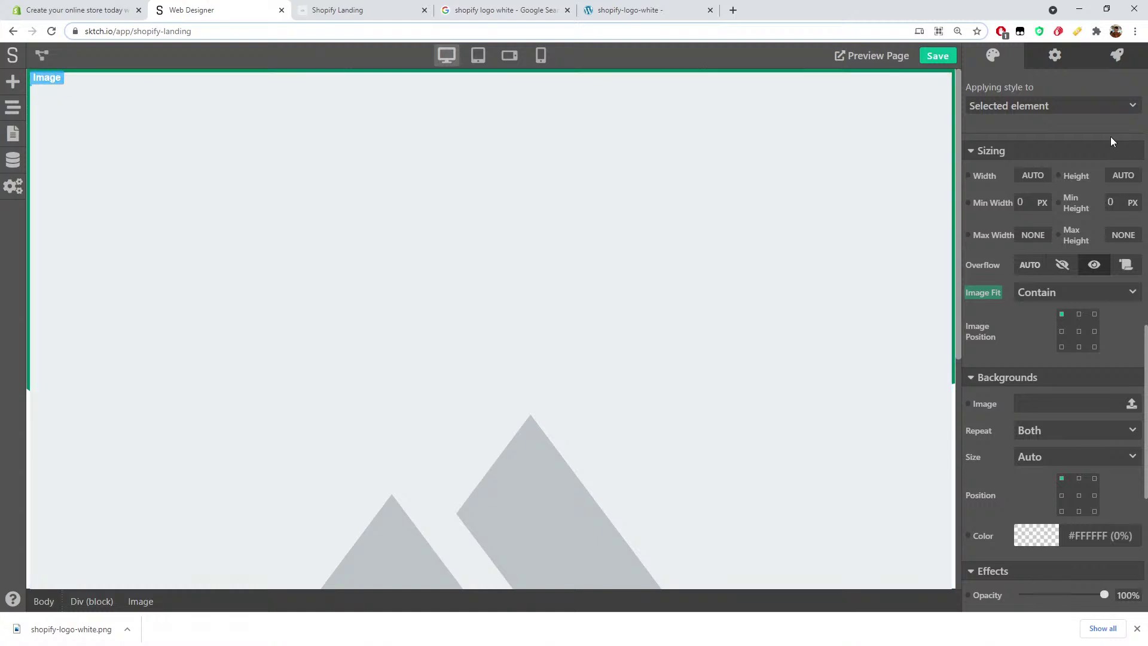
Step: Upload the white Shopify logo file as a project asset and use it as the Image element's source
click(1054, 56)
click(1134, 86)
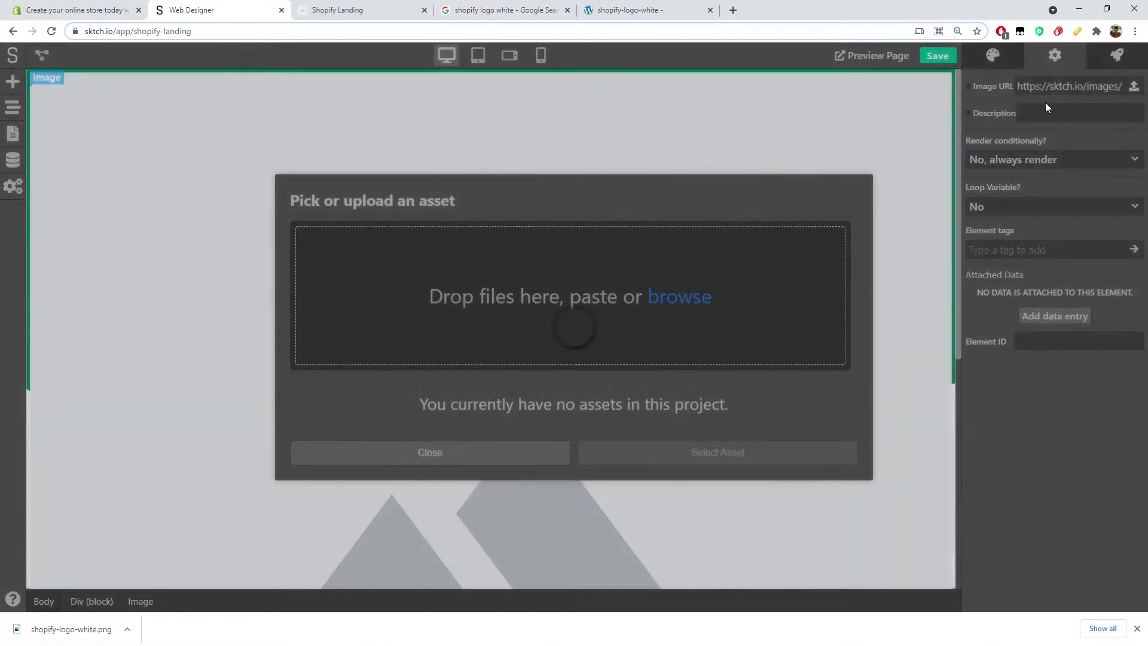
click(670, 308)
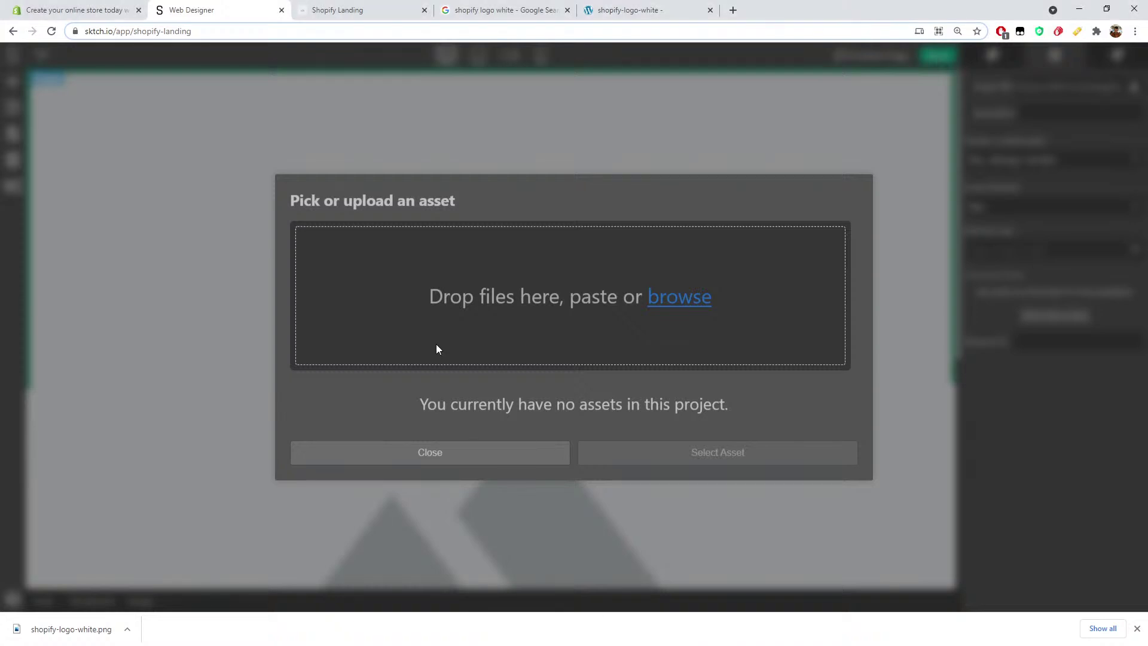
click(349, 402)
click(780, 484)
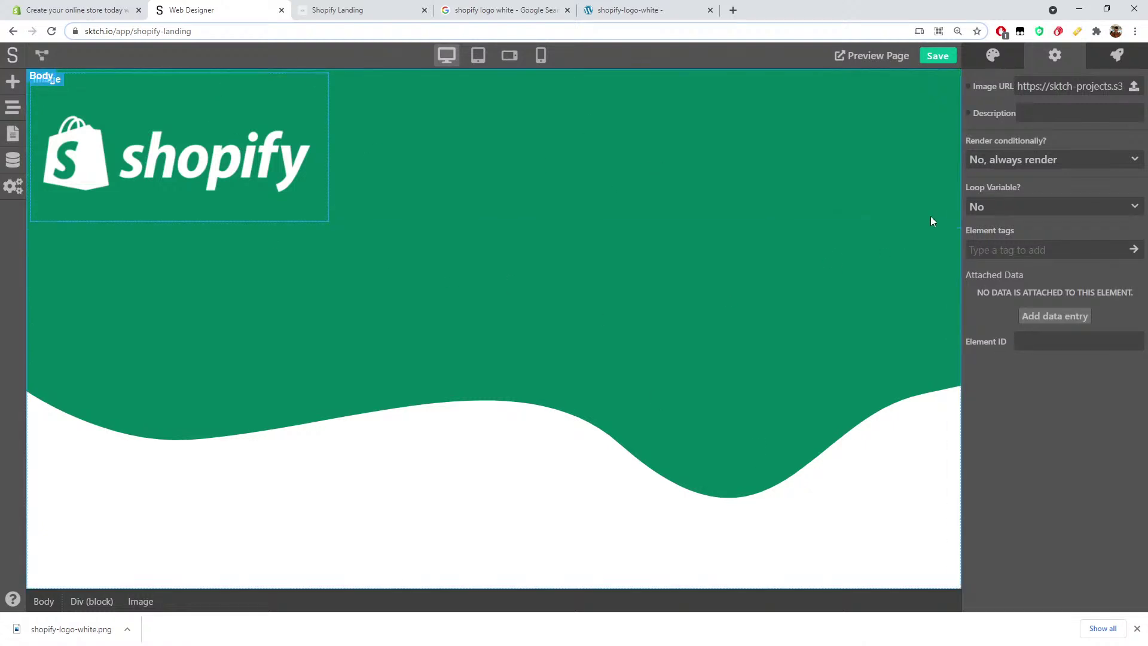
Step: Try the logo image at a width of 40 px and then 200 px
click(994, 55)
scroll(1017, 287, down, 3)
scroll(993, 322, down, 10)
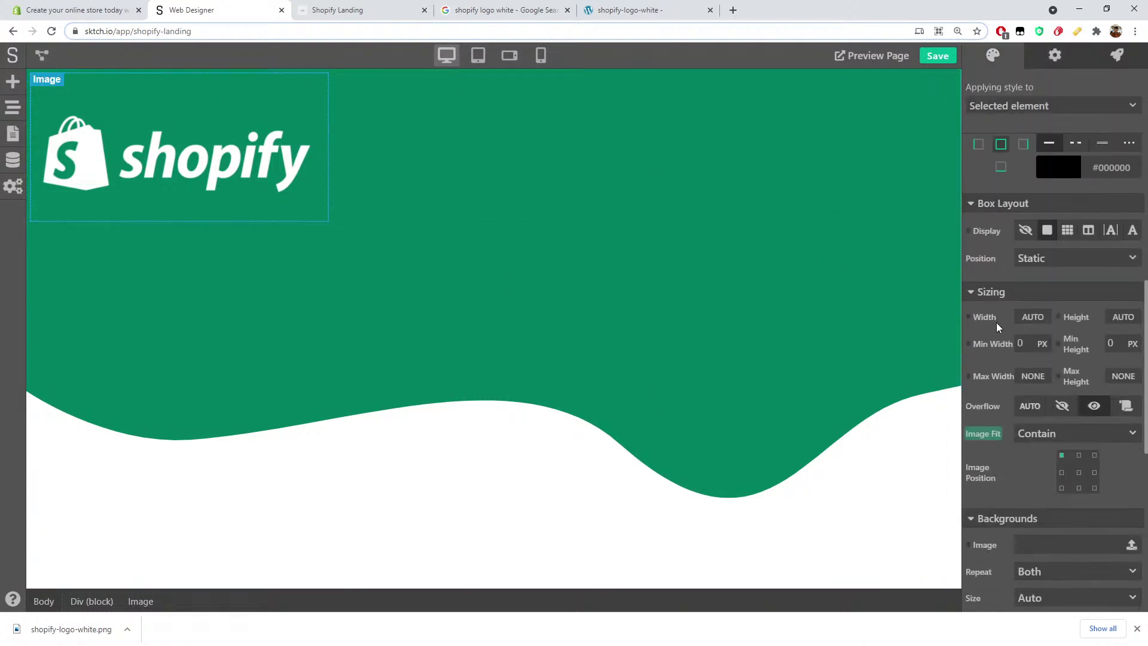
scroll(1006, 328, up, 2)
click(1036, 192)
text(40)
double_click(1017, 201)
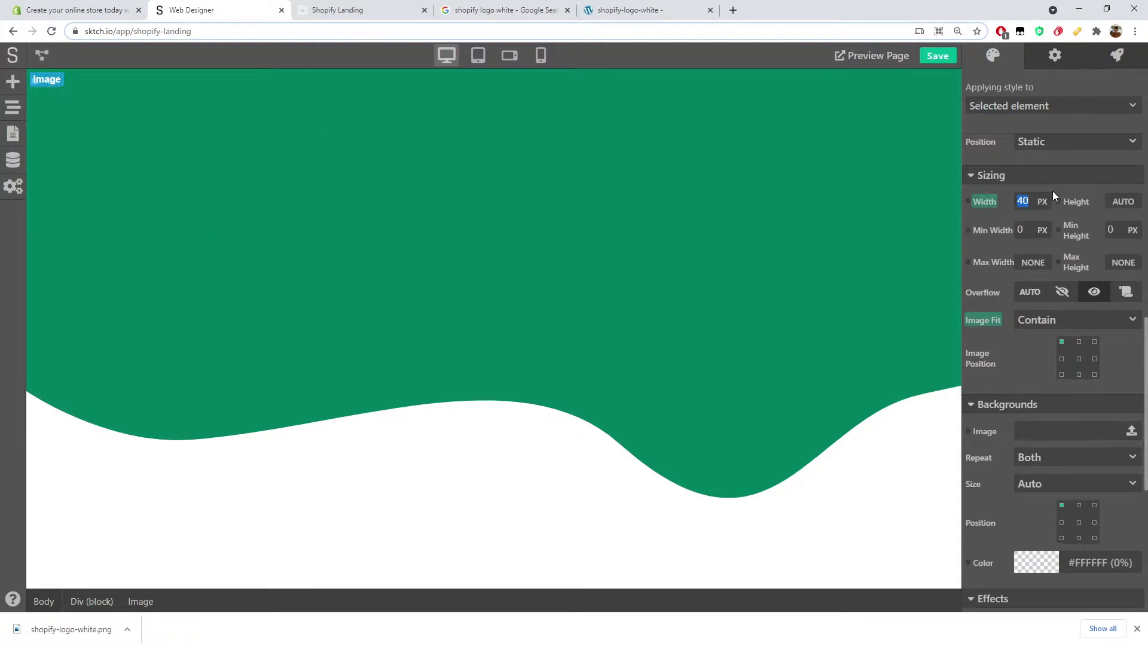
key(Return)
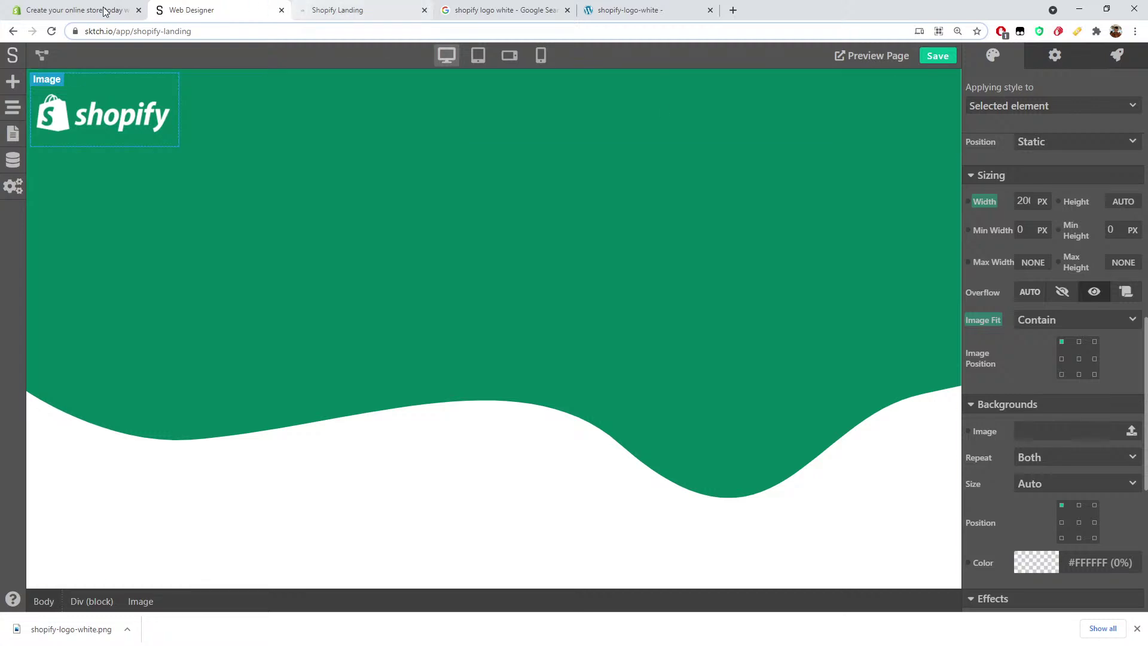
Step: Compare the logo's size with the Shopify reference page and set the image's width to 120 px
click(57, 11)
click(207, 8)
click(67, 5)
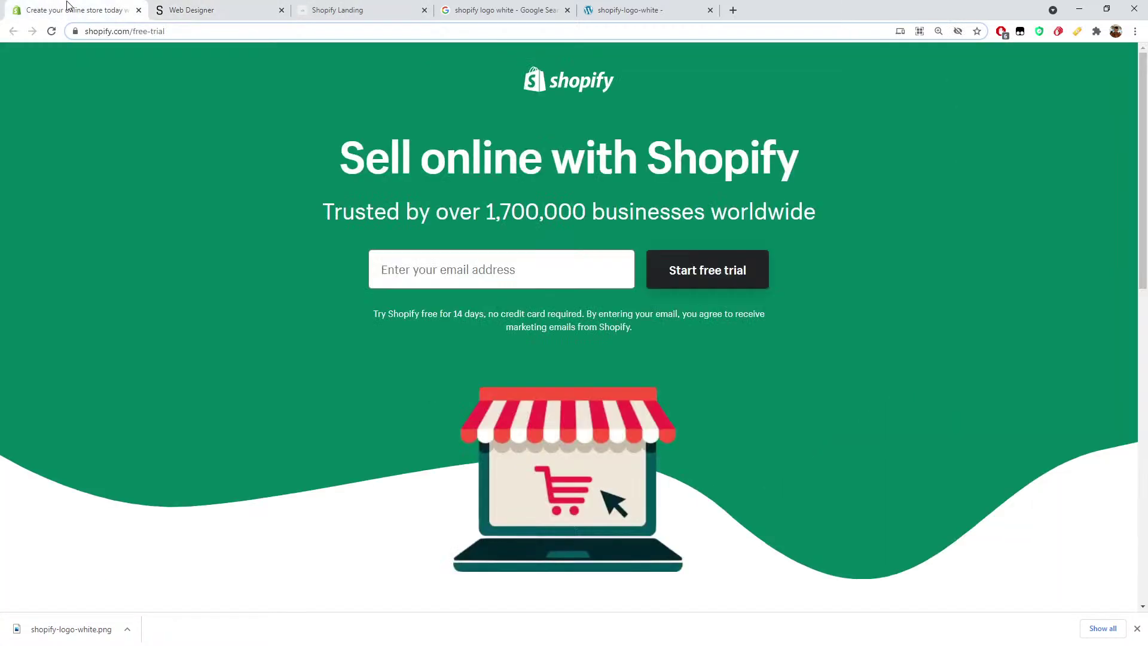
key(ctrl+plus)
key(ctrl+plus)
key(ctrl+minus)
key(ctrl+minus)
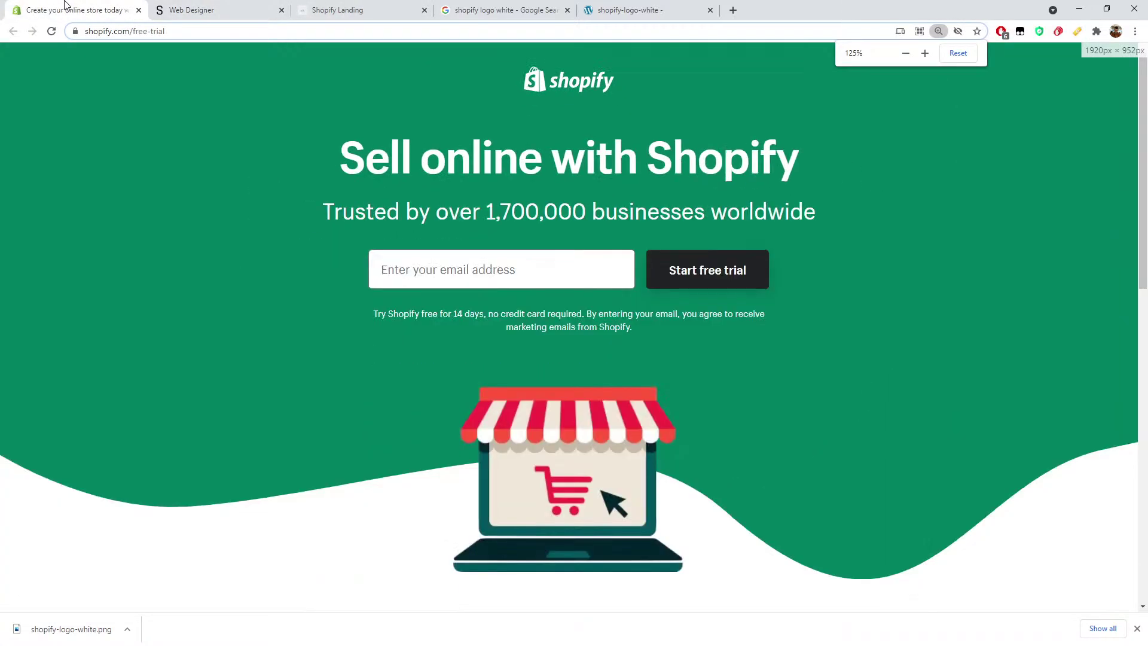
click(223, 7)
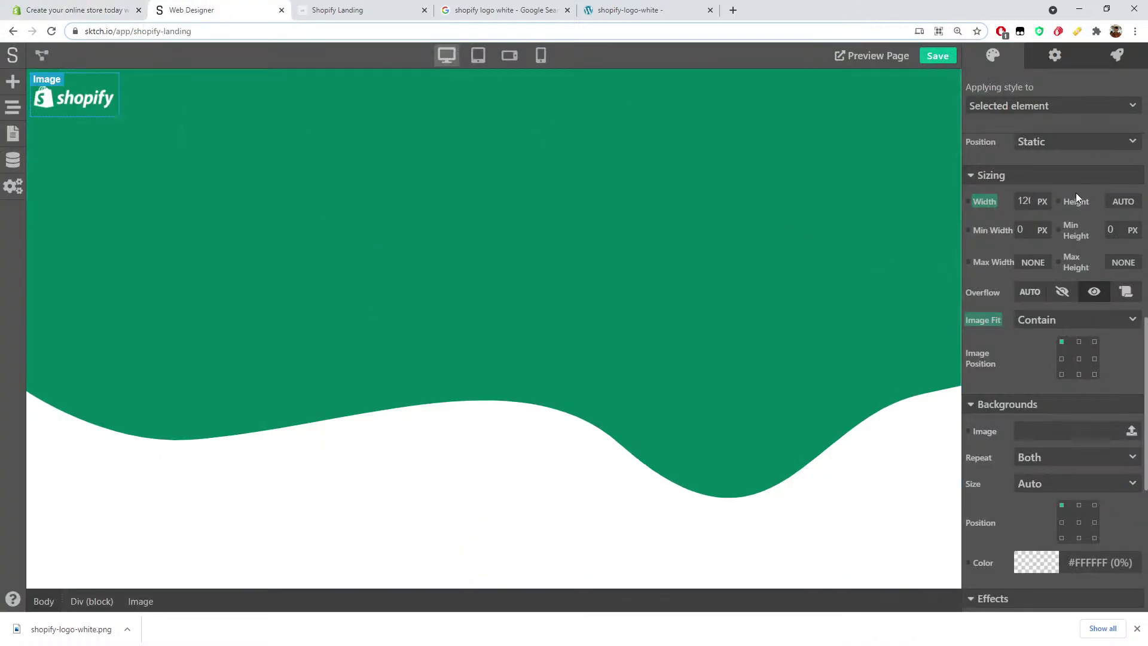
click(90, 8)
click(197, 9)
Step: Try flex display on the Div containing the logo, and reset its display property
click(329, 114)
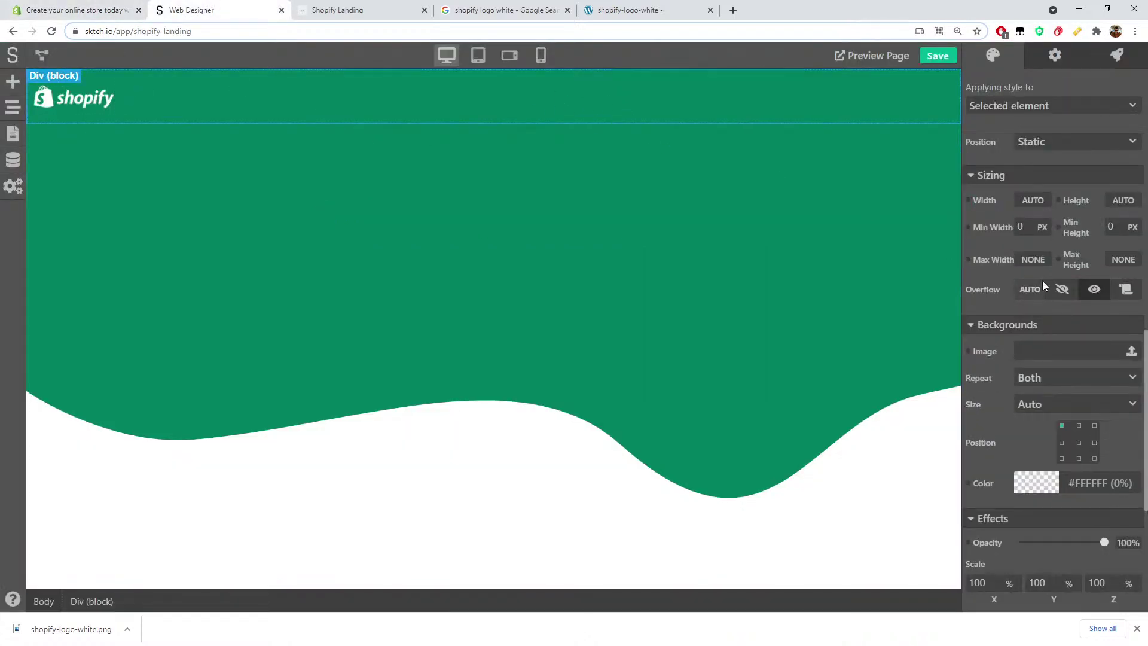
scroll(1046, 288, up, 4)
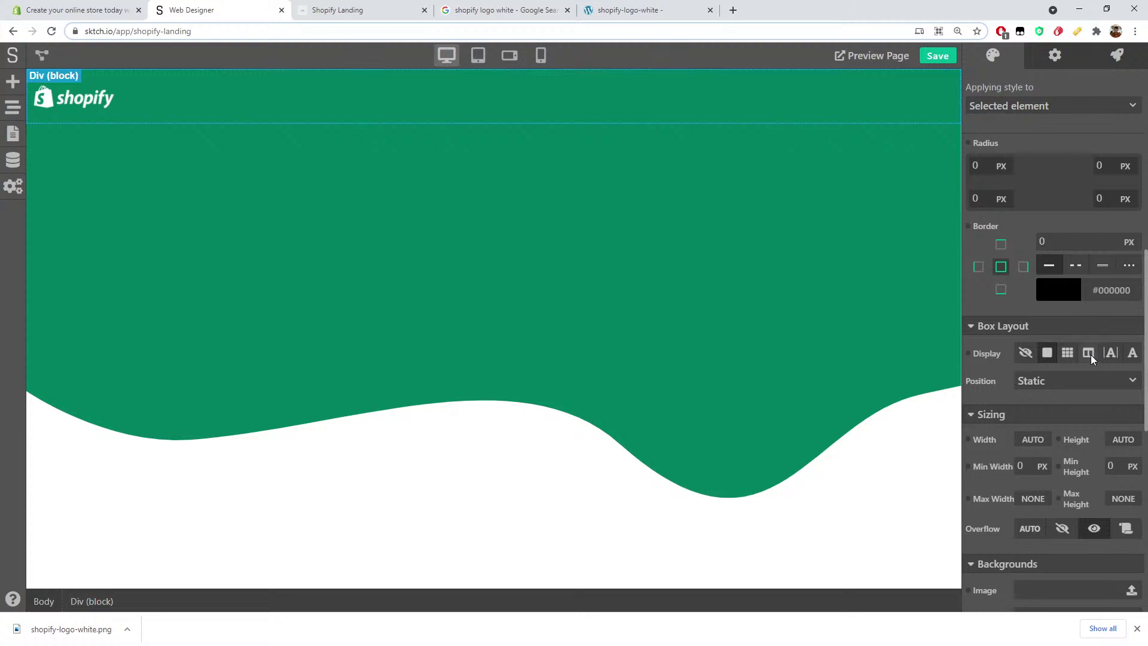
click(1089, 353)
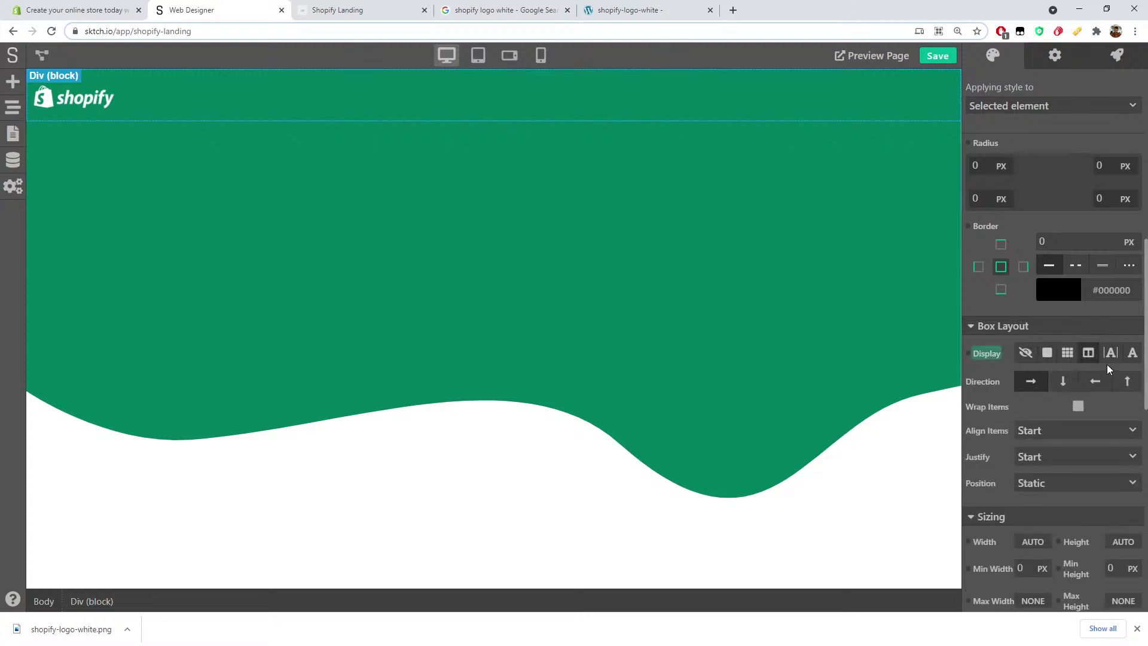
click(993, 355)
click(997, 376)
Step: Create a new style class named header for the Div containing the logo
click(1025, 107)
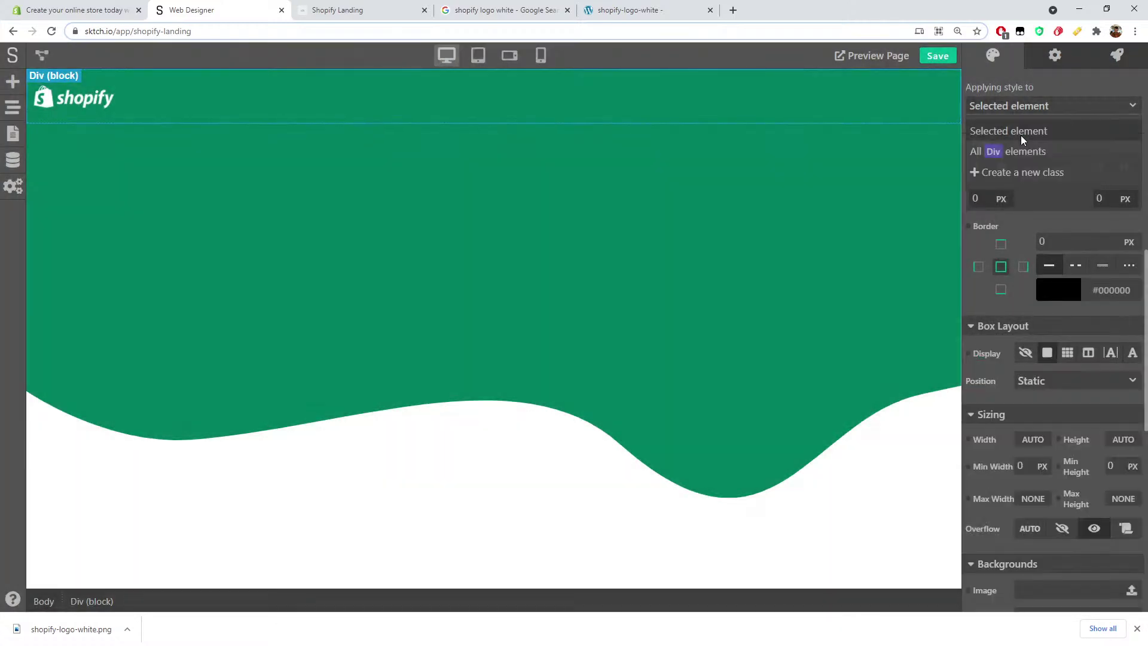
click(1024, 170)
text(header)
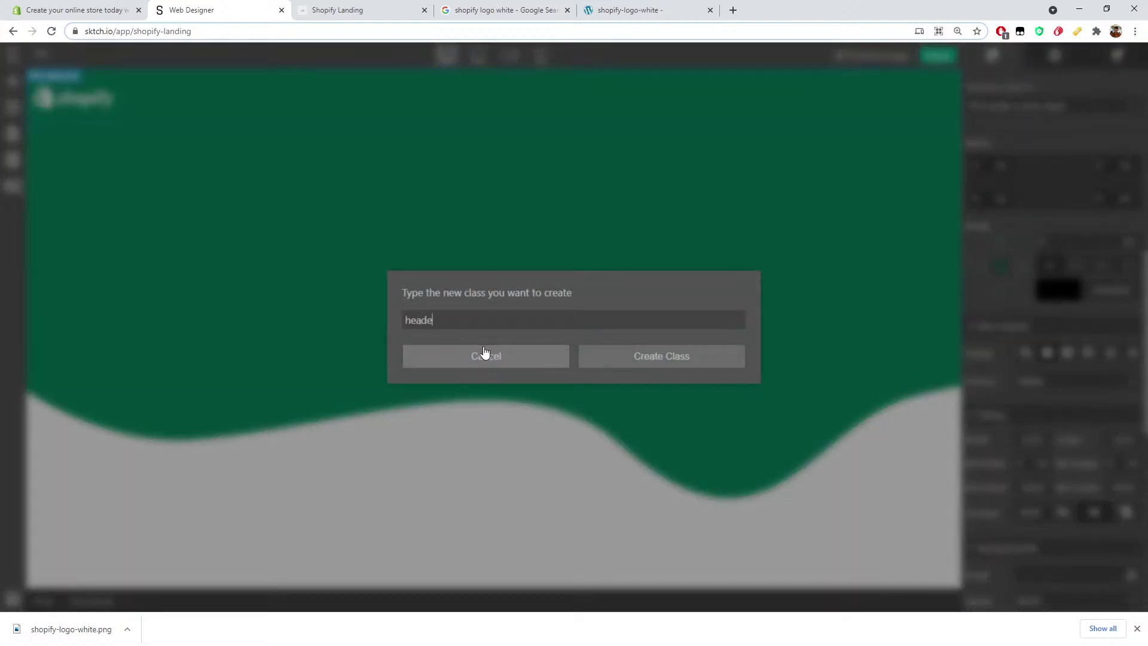
click(687, 359)
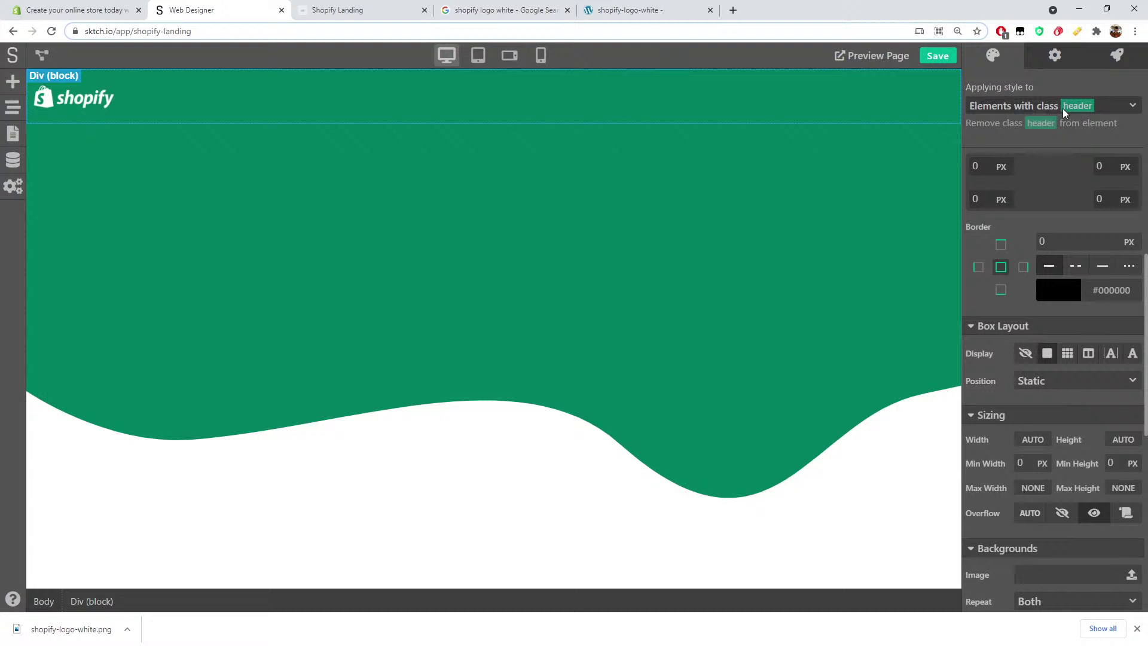
Step: Give the header class a flex display with downward direction and items aligned to Center
click(1088, 354)
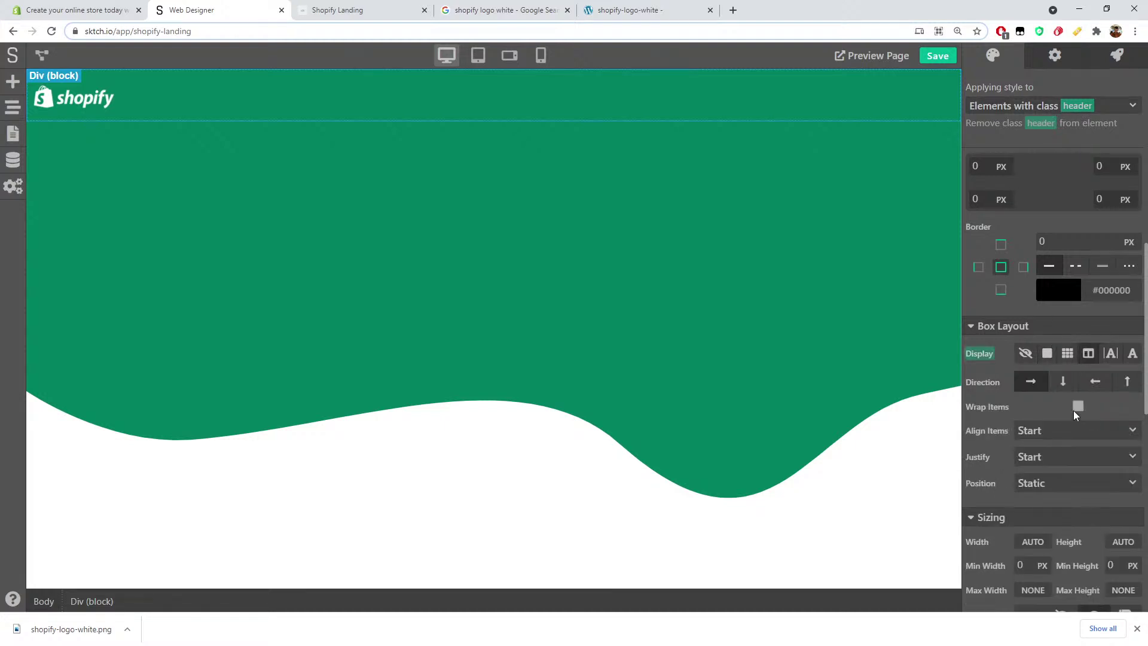
click(1065, 376)
click(1040, 430)
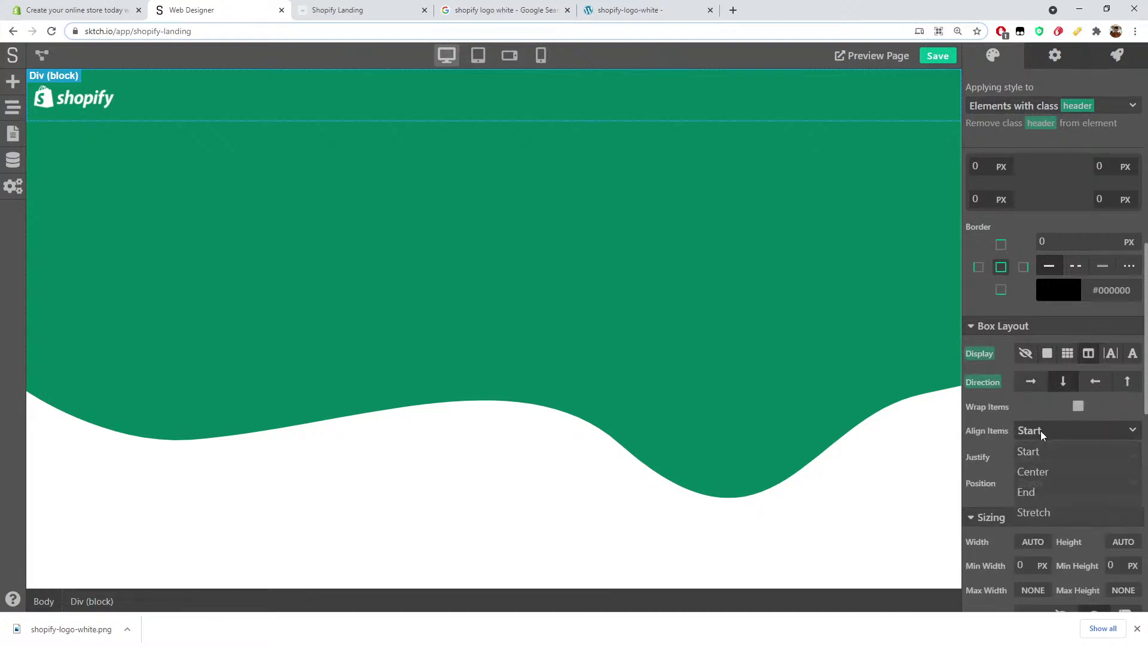
click(1050, 471)
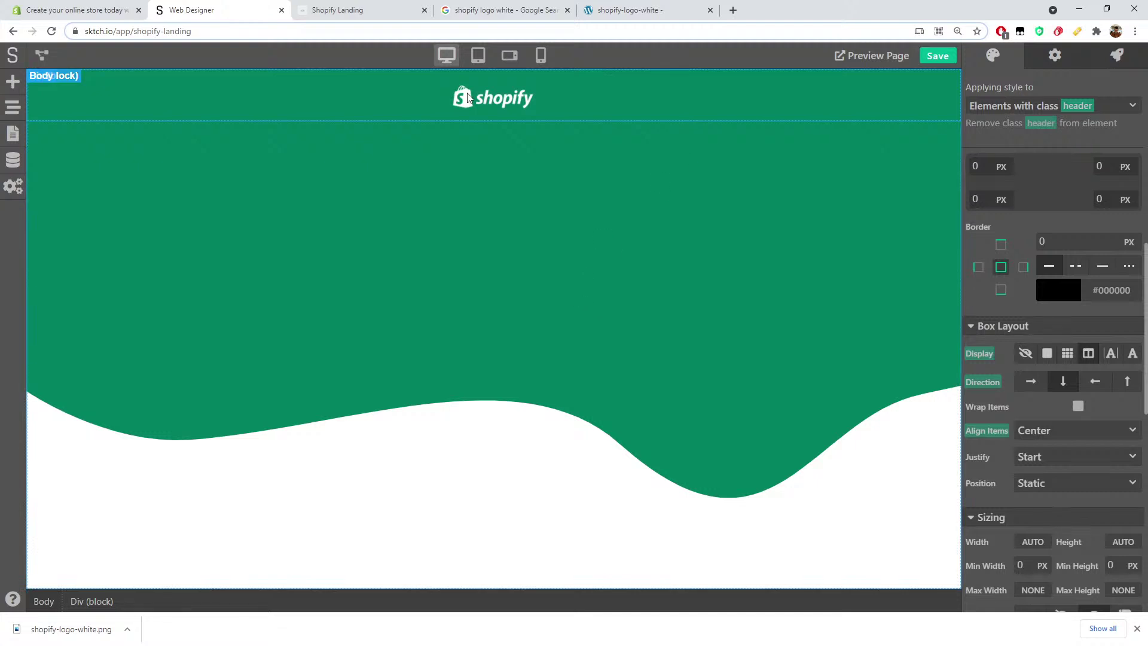
Step: Compare the header with the Shopify reference page and reset the inner margin on the Div's own style
click(104, 10)
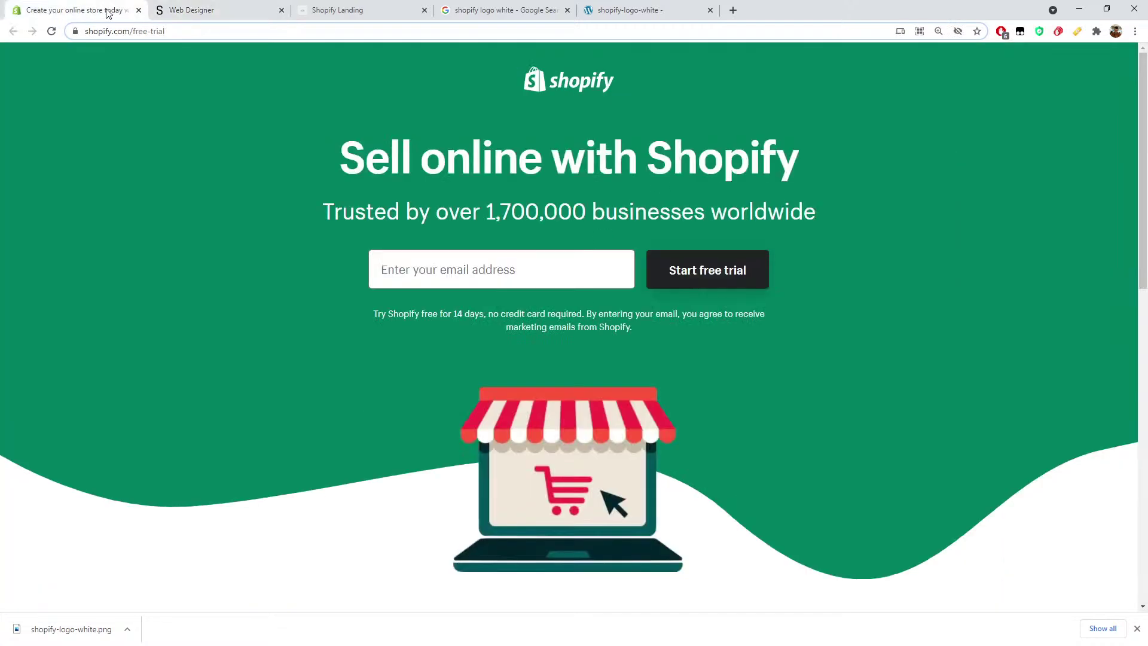
click(233, 6)
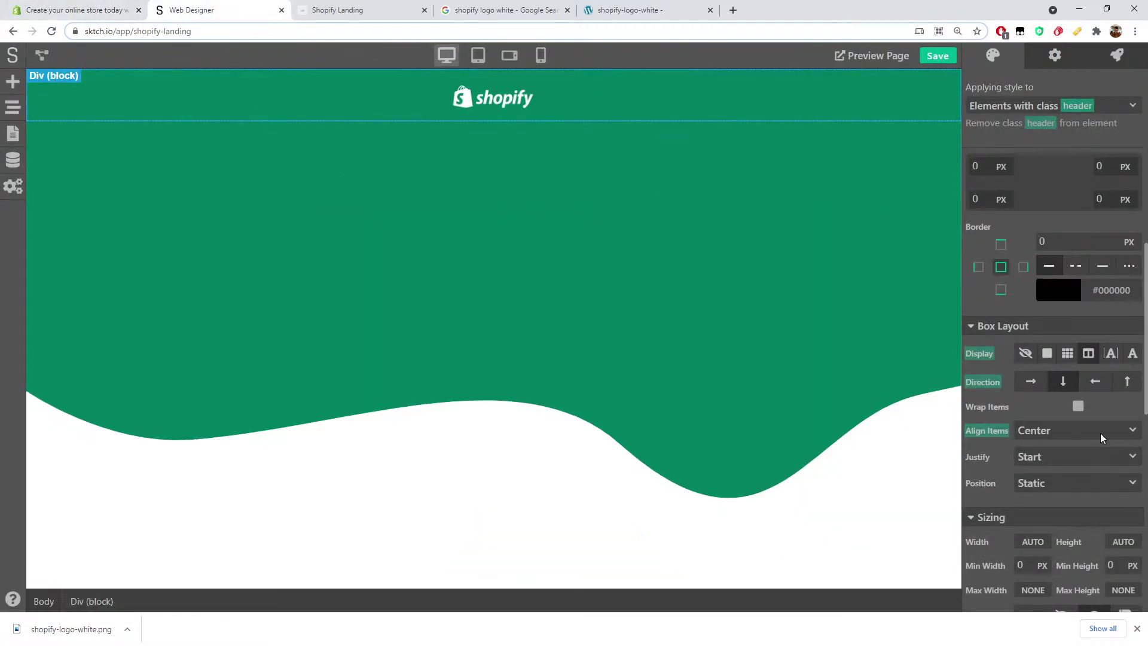
scroll(1103, 397, up, 1)
scroll(1104, 397, up, 4)
mouse_move(1004, 375)
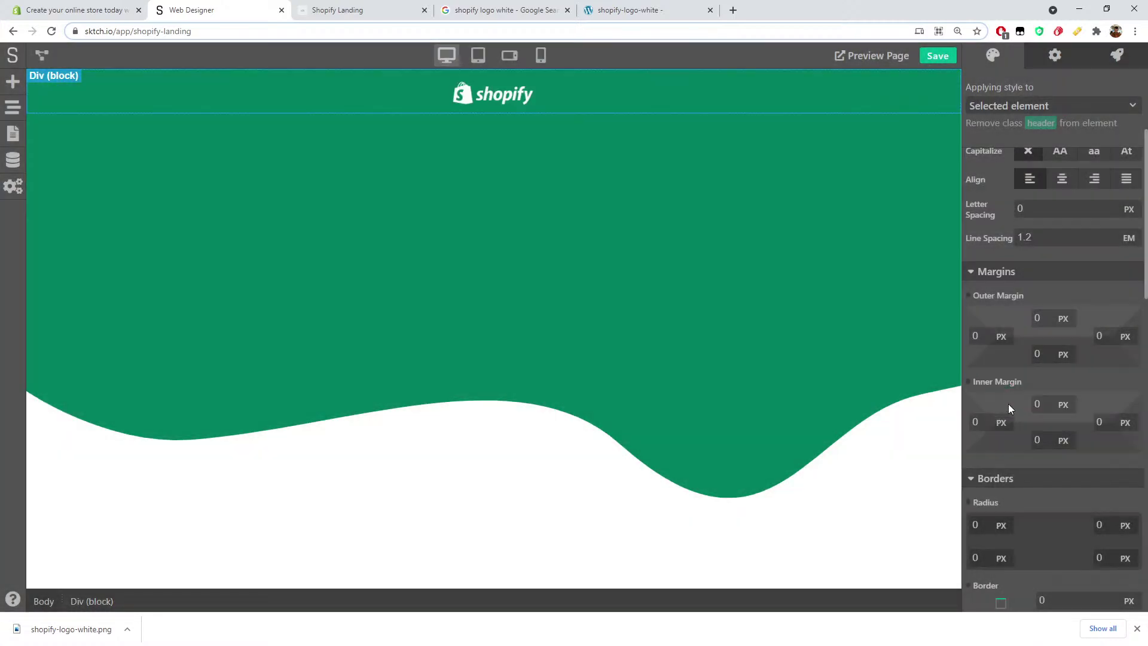
Step: Set the top inner margin of the header class to 20 px
click(740, 138)
click(719, 101)
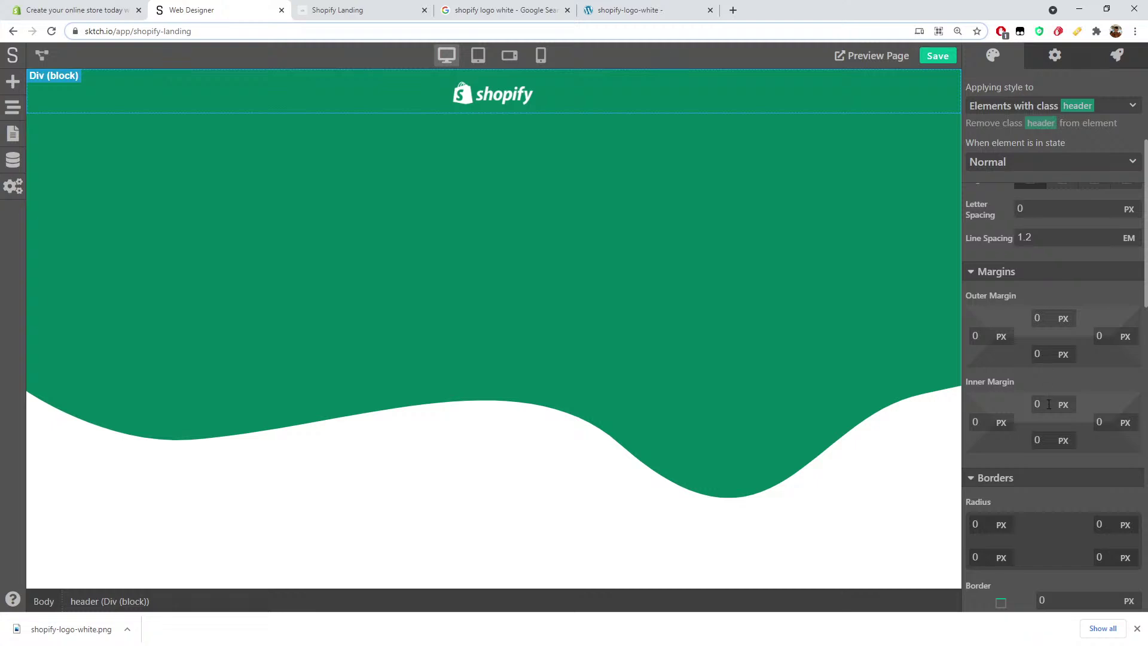
key(ctrl+a)
text(20)
click(513, 217)
click(346, 125)
Step: Copy the main title from the Shopify reference page and add a Heading 1 element below the logo's Div
click(71, 11)
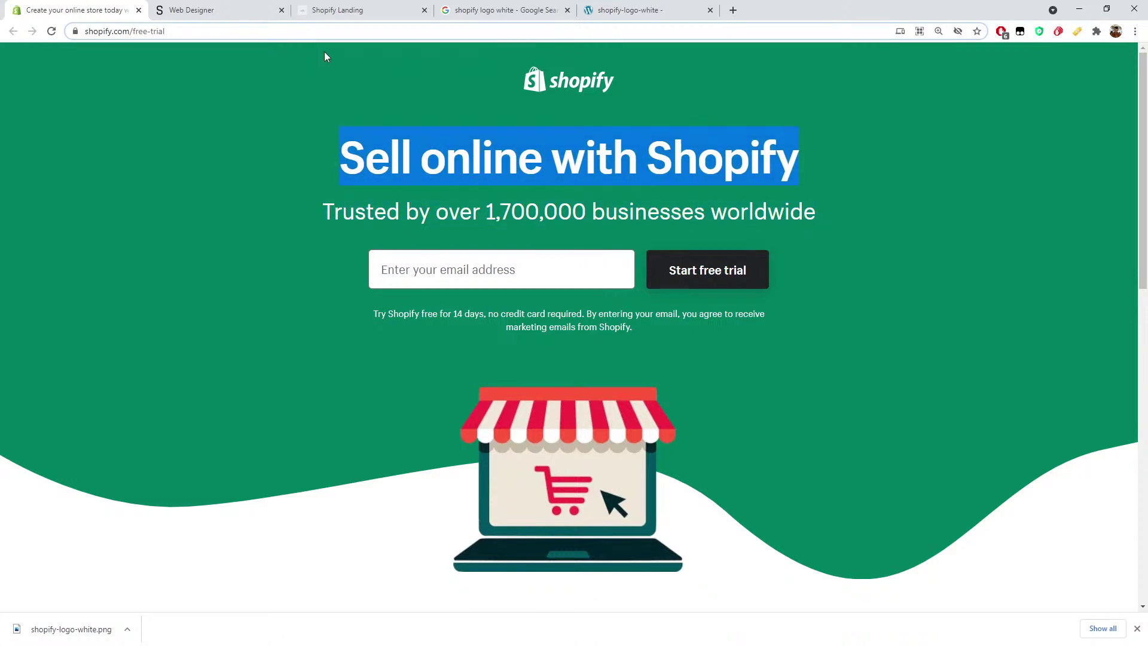
key(ctrl+Tab)
click(78, 80)
click(27, 85)
click(13, 82)
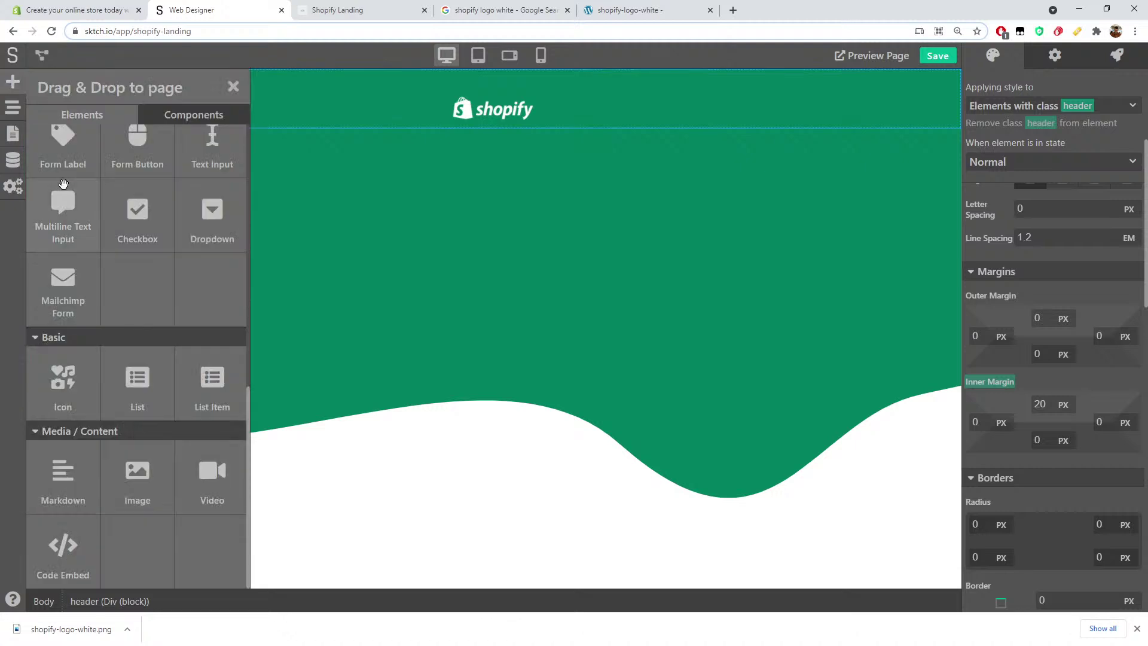
scroll(63, 182, up, 10)
drag(66, 351, 619, 124)
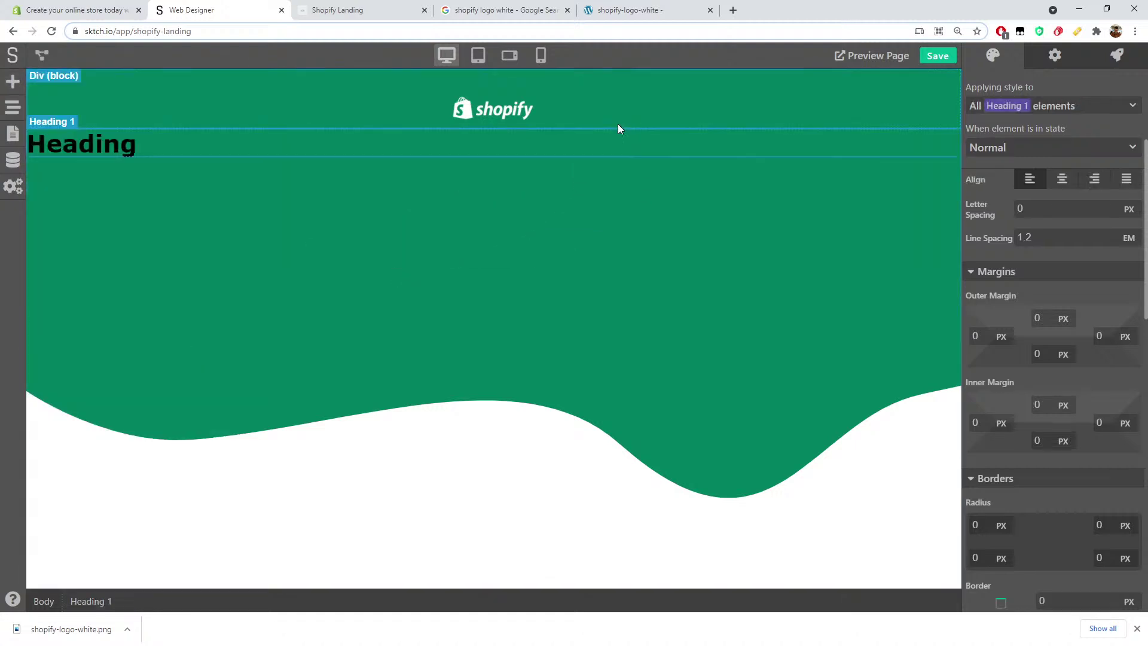
Step: Replace the Heading 1 placeholder text with "Sell online with Shopify"
double_click(107, 150)
text(Sell online with Shopify)
click(167, 200)
Step: Move the Heading 1 into the header Div, directly below the logo image, in the page hierarchy
click(256, 117)
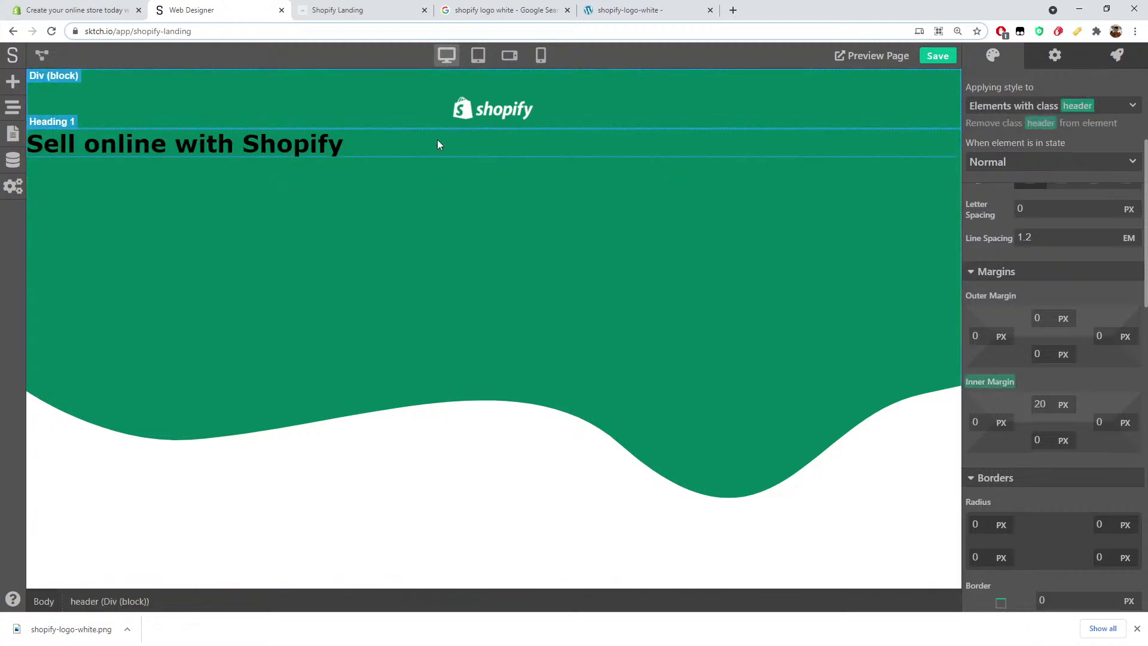
click(437, 144)
click(18, 107)
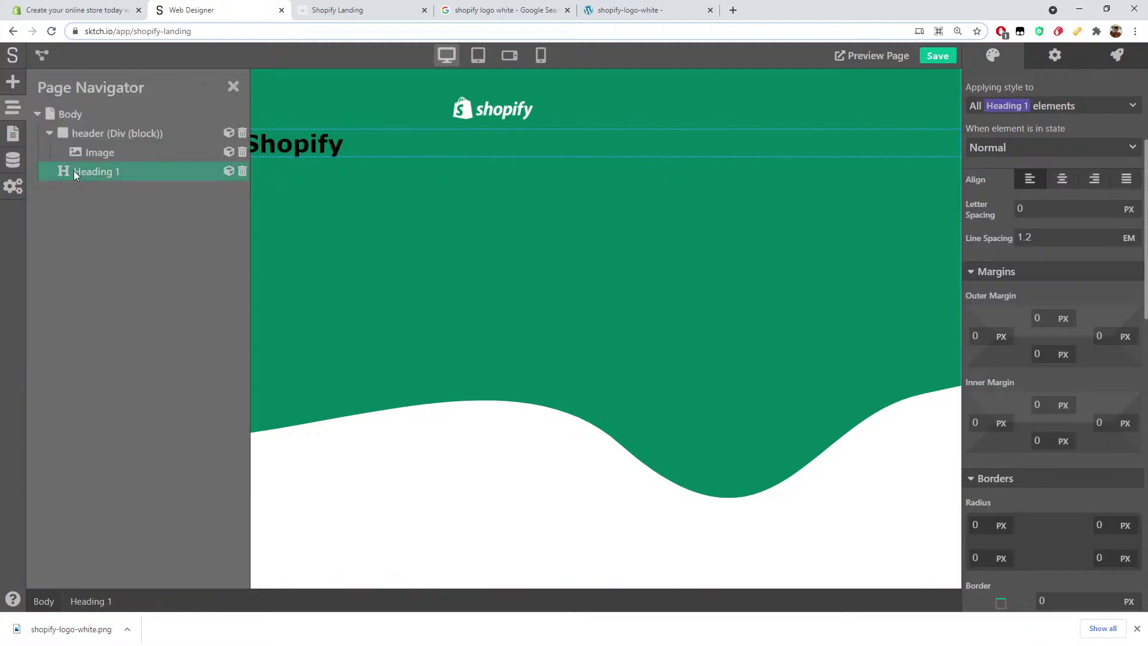
drag(79, 165, 103, 158)
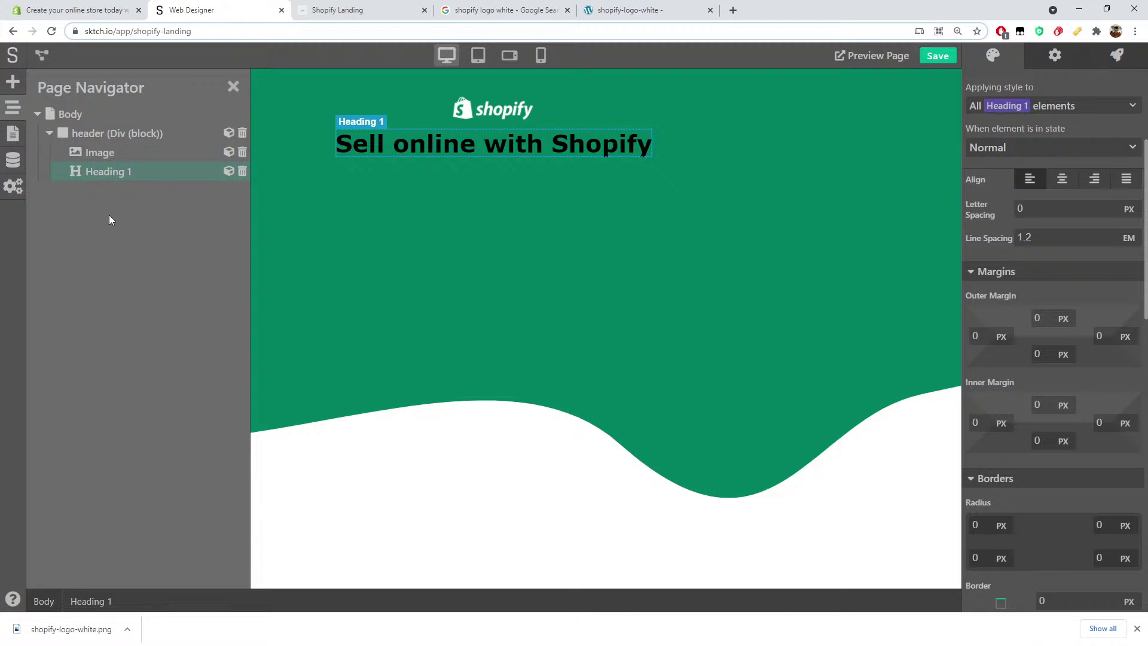
Step: Set the text color of the header class to white, #FFFFFF
click(99, 132)
scroll(995, 268, up, 4)
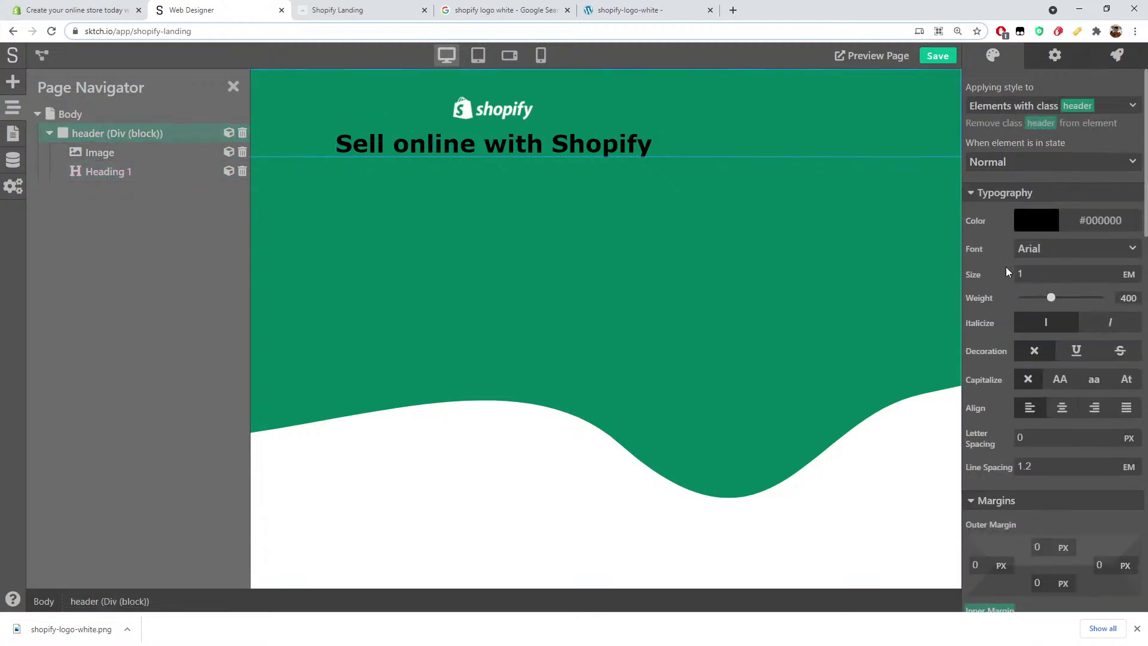
click(1041, 221)
drag(1029, 274, 962, 225)
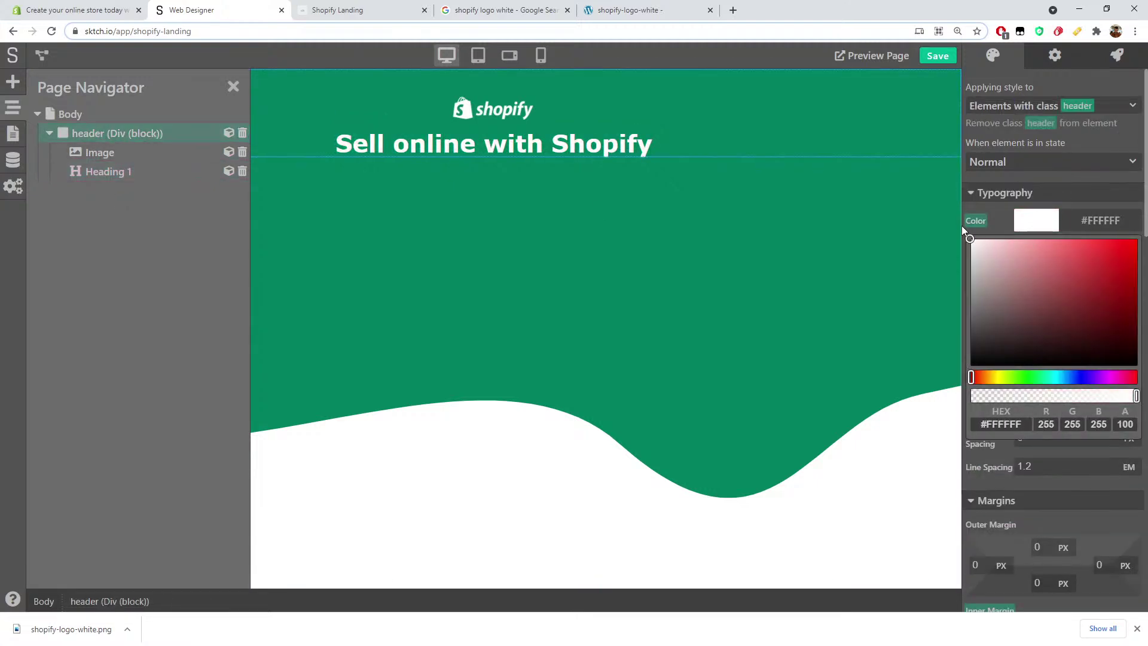
click(569, 321)
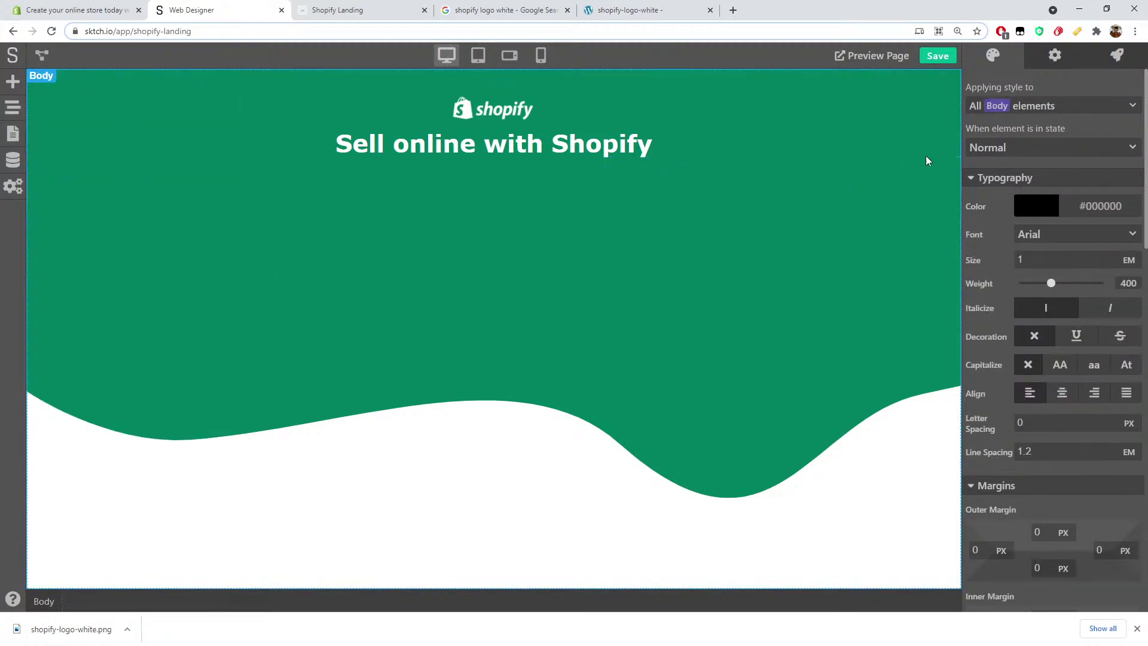
Step: Set the font of all Body elements to DM Sans and compare the heading with the Shopify reference page
click(1049, 235)
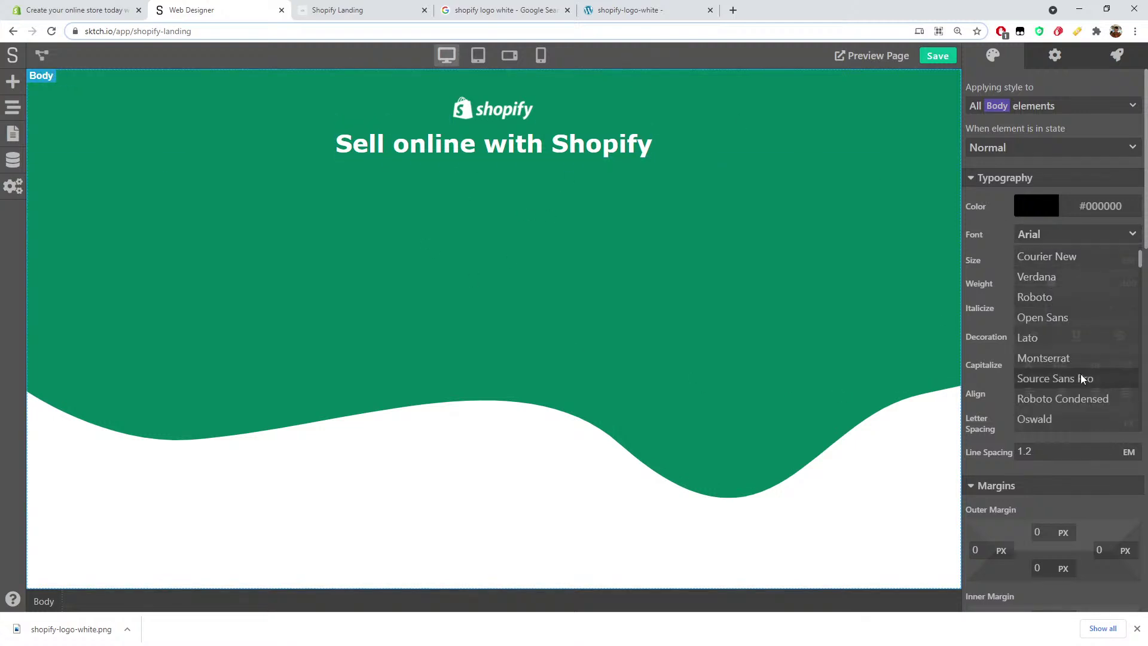
scroll(1081, 375, down, 2)
scroll(1086, 381, down, 1)
scroll(1086, 381, down, 5)
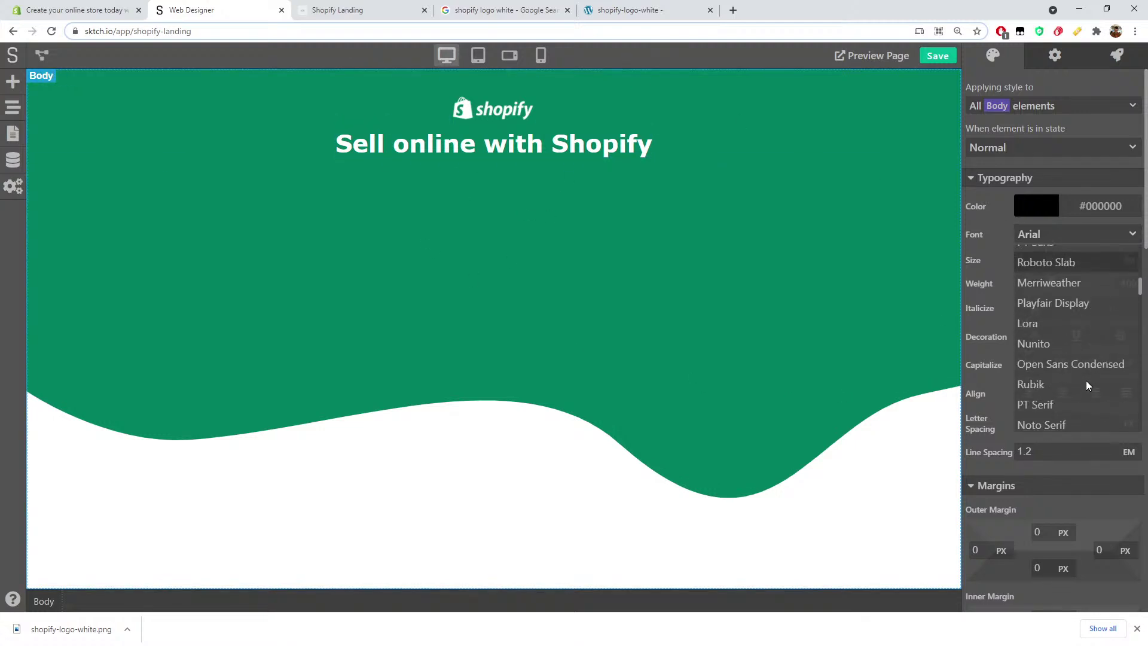
scroll(1095, 401, down, 5)
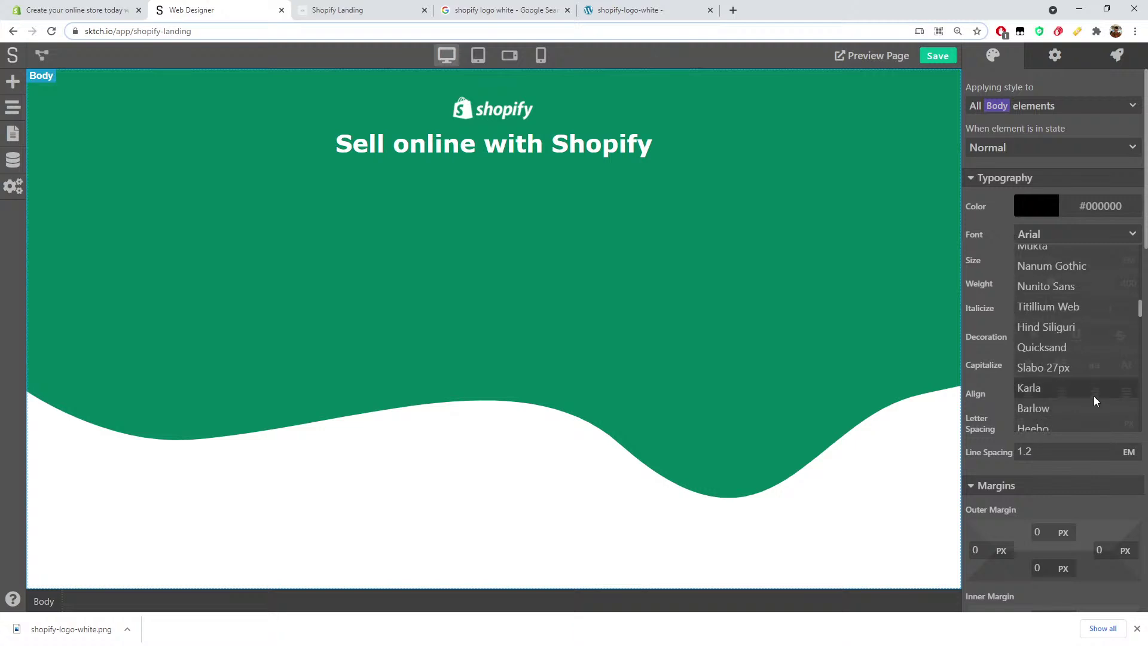
scroll(1095, 401, down, 5)
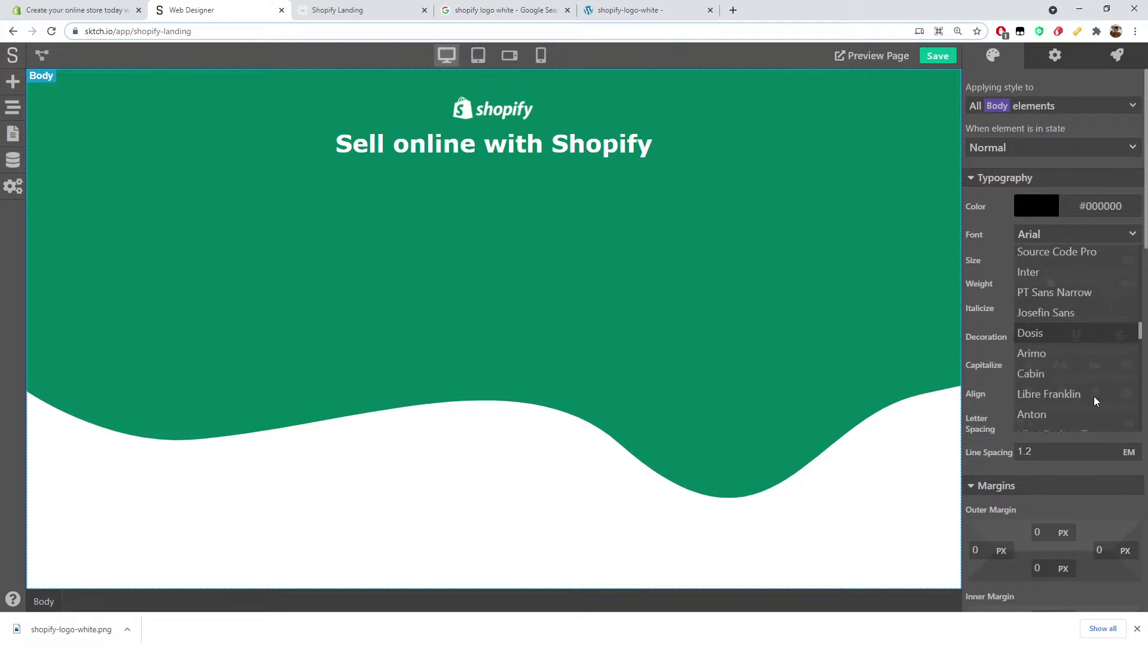
scroll(1095, 401, down, 6)
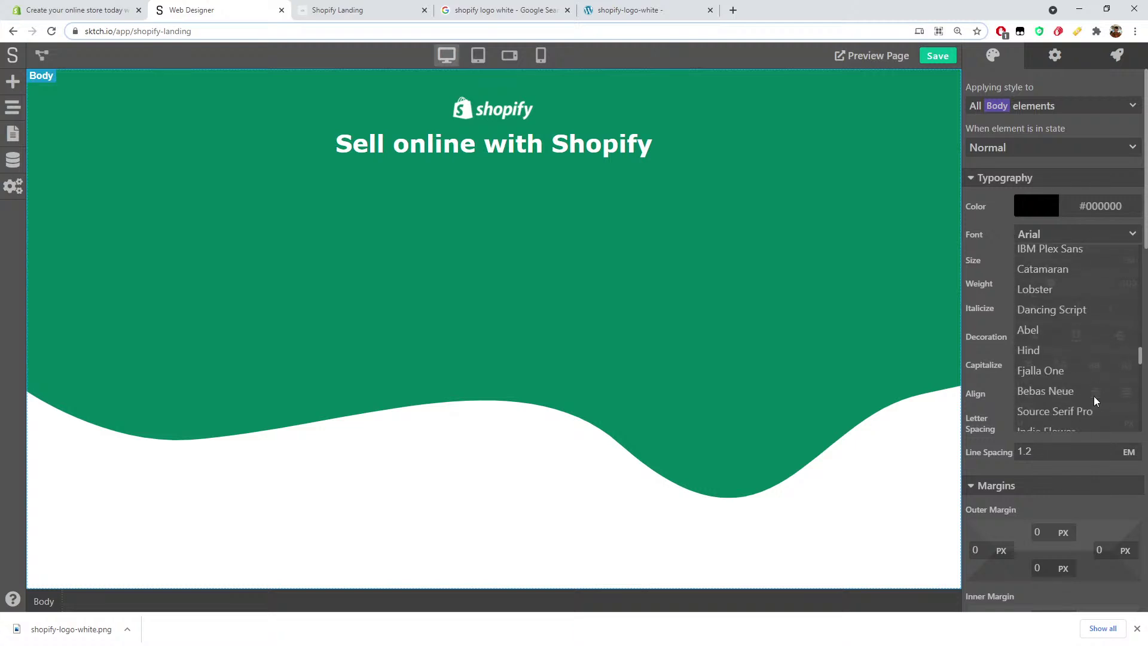
scroll(1095, 400, down, 6)
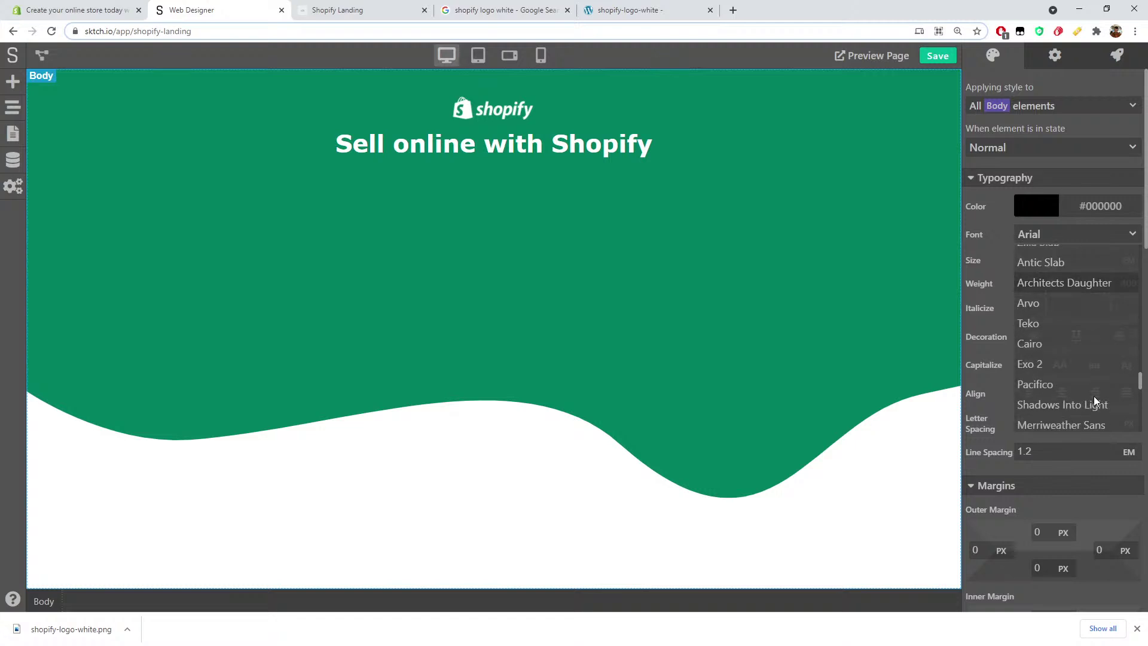
scroll(1093, 396, down, 3)
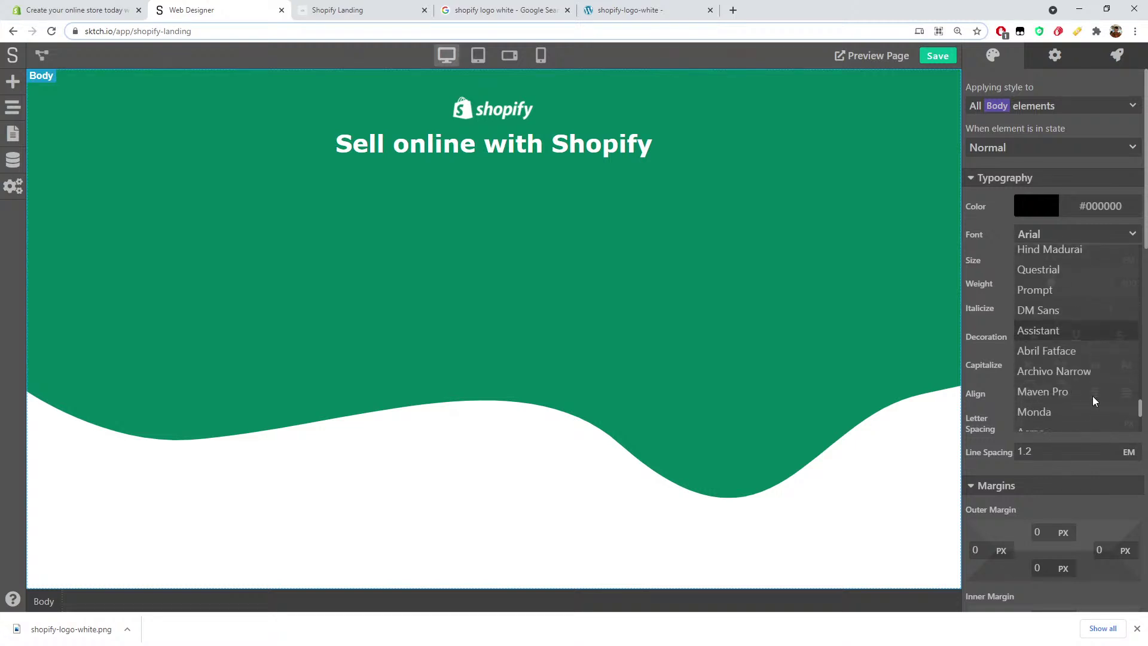
click(1038, 312)
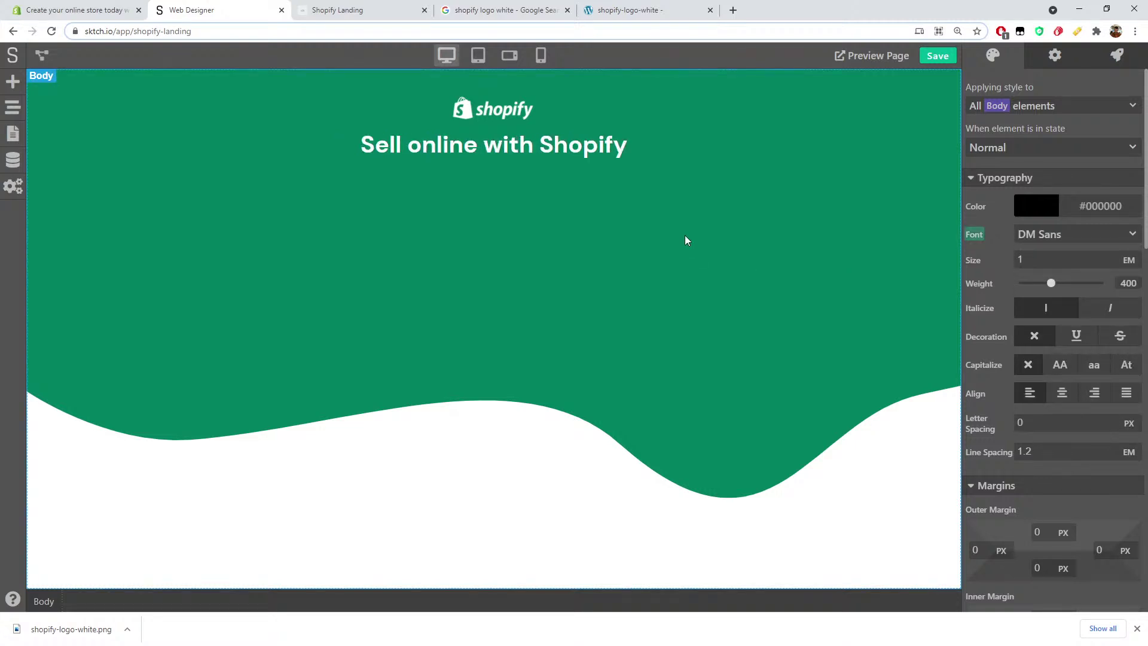
click(96, 7)
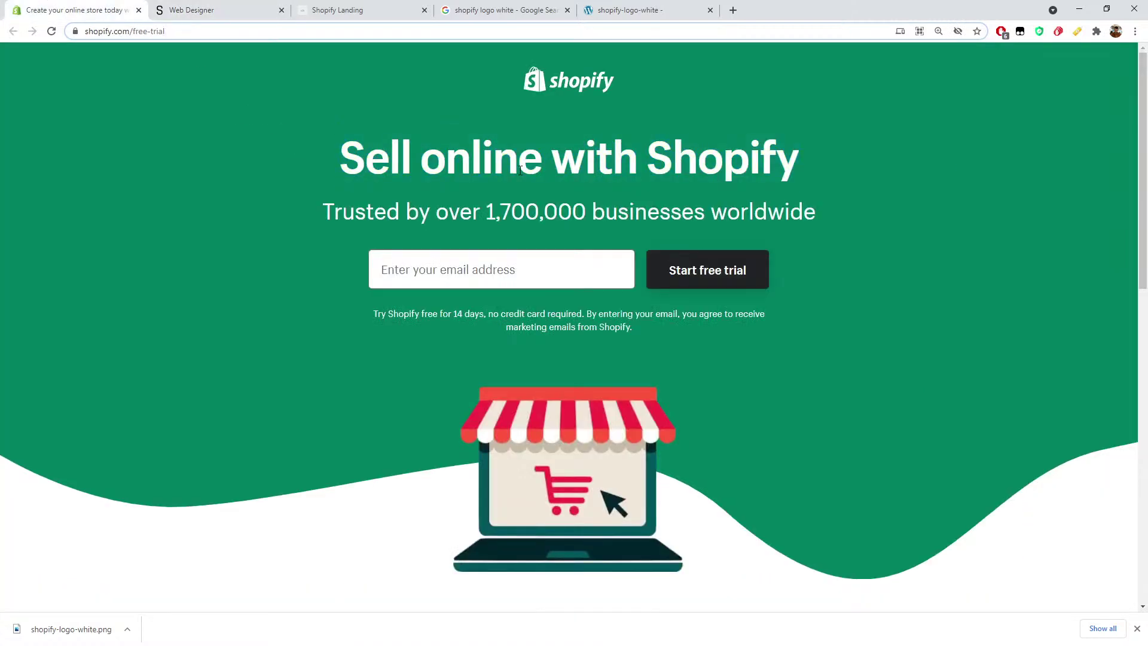
click(229, 5)
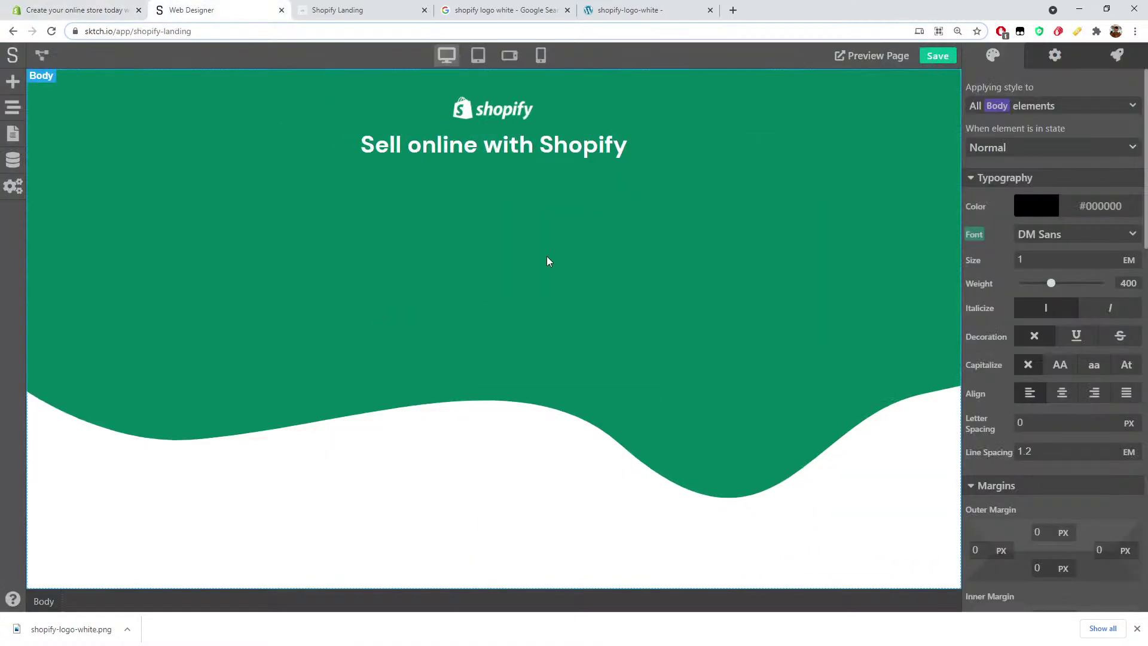
Step: Create a new style class named main-title for the Heading 1
click(595, 159)
click(1100, 103)
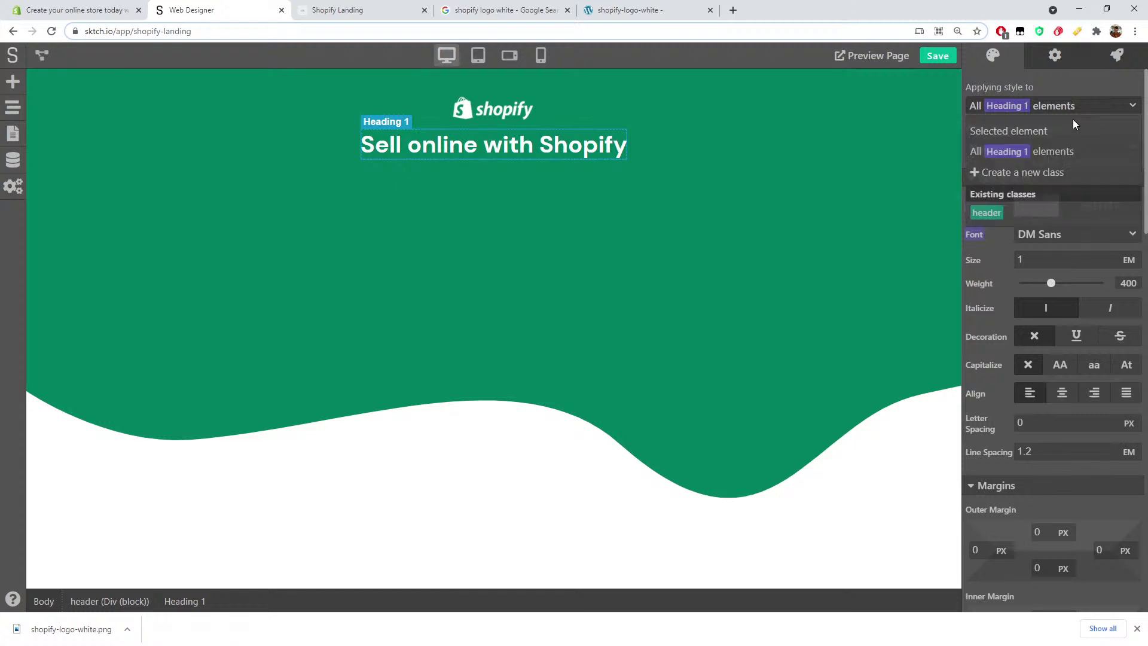
click(1053, 172)
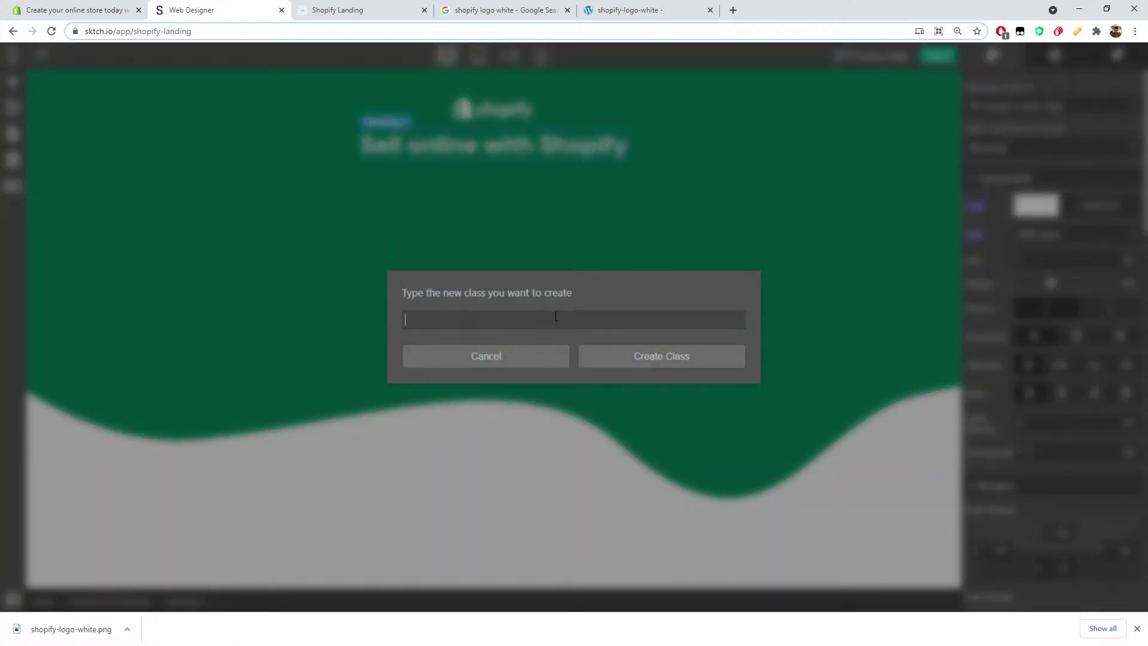
text(main-title)
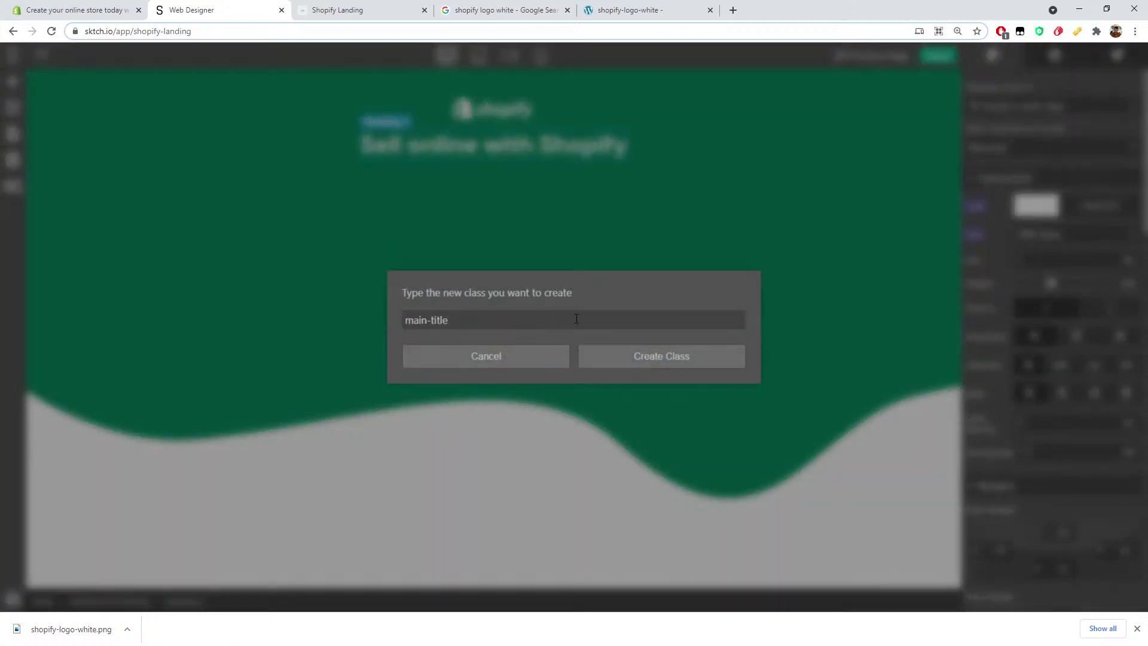
click(633, 356)
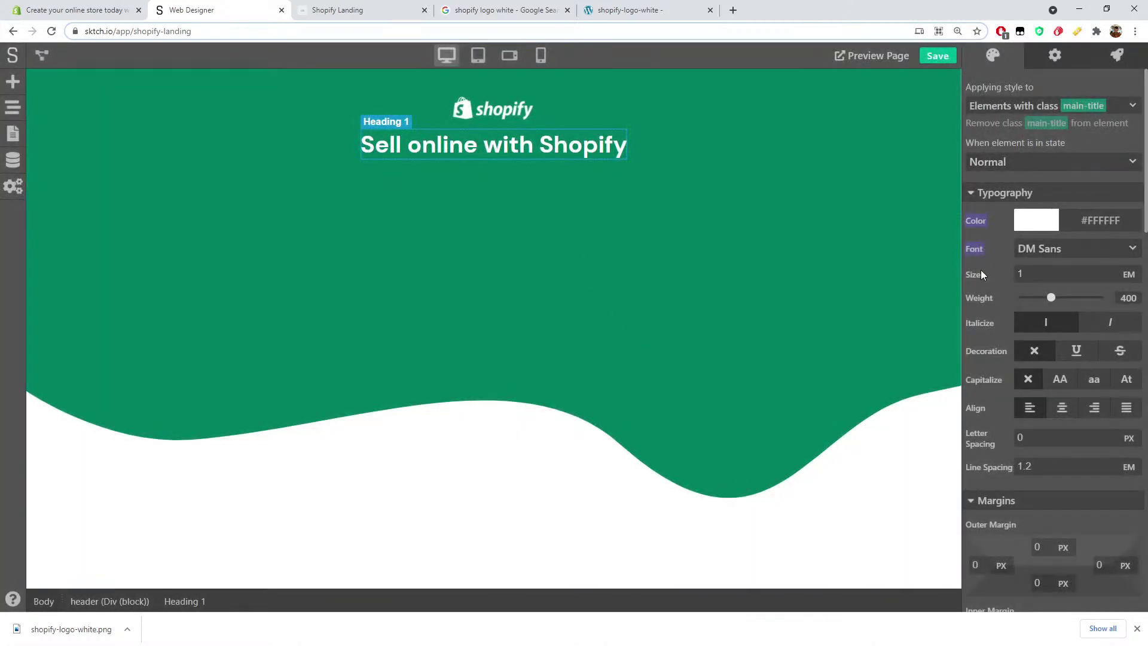
Step: Set the font size of the main-title class to 3 em and compare the title with the Shopify reference page
double_click(1036, 272)
text(3)
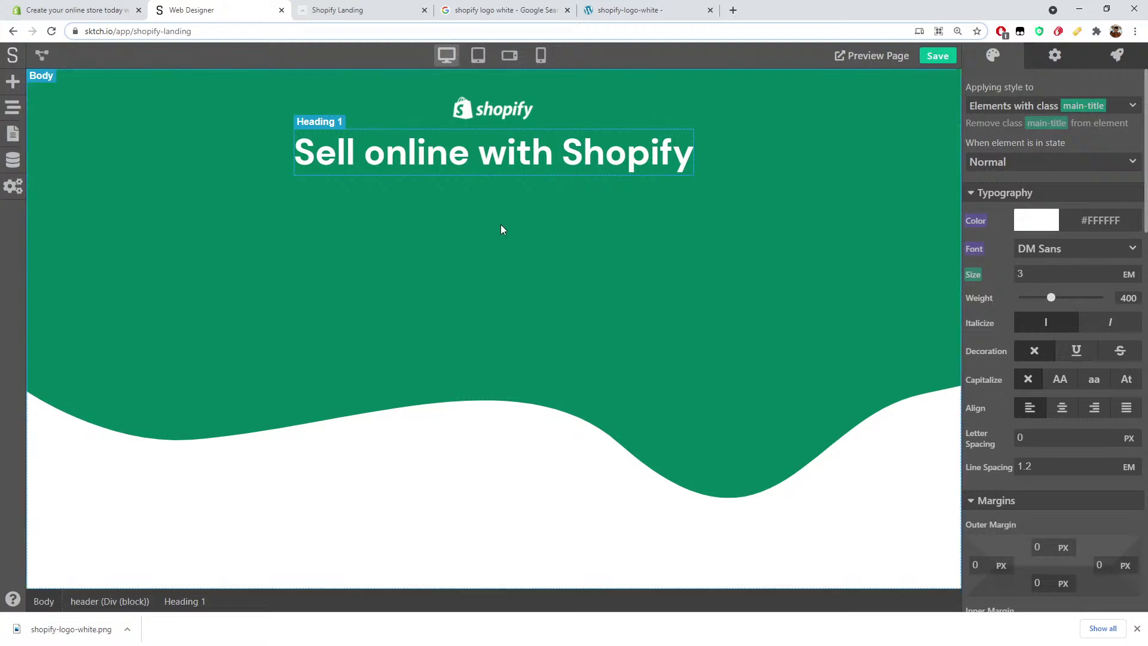
click(131, 6)
click(202, 7)
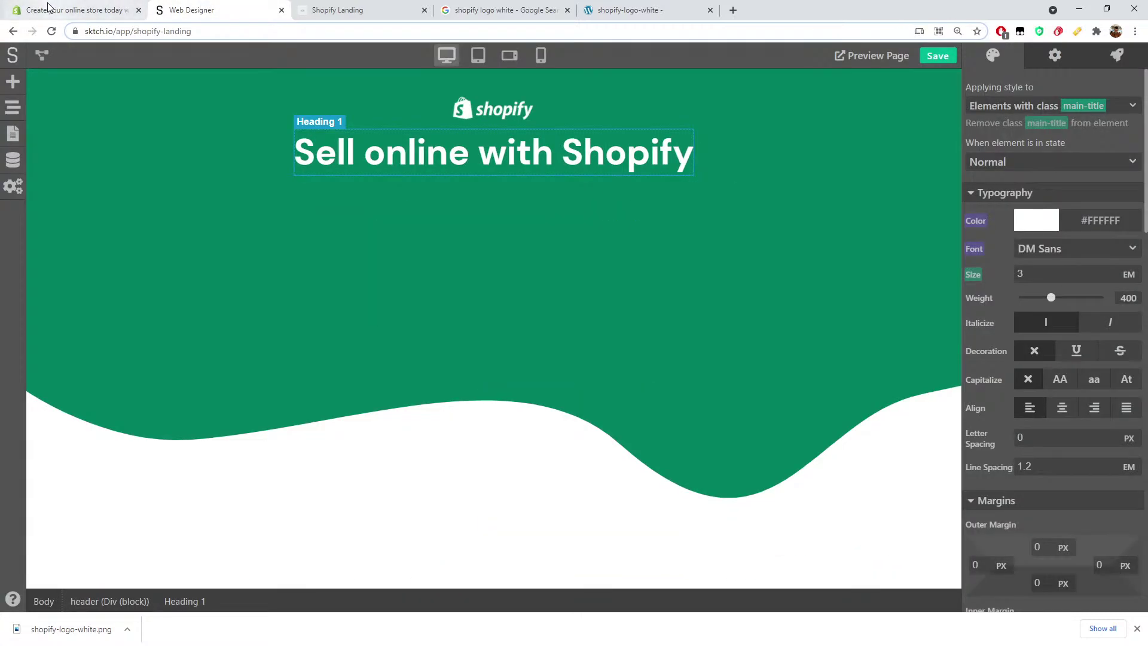
click(74, 8)
click(231, 7)
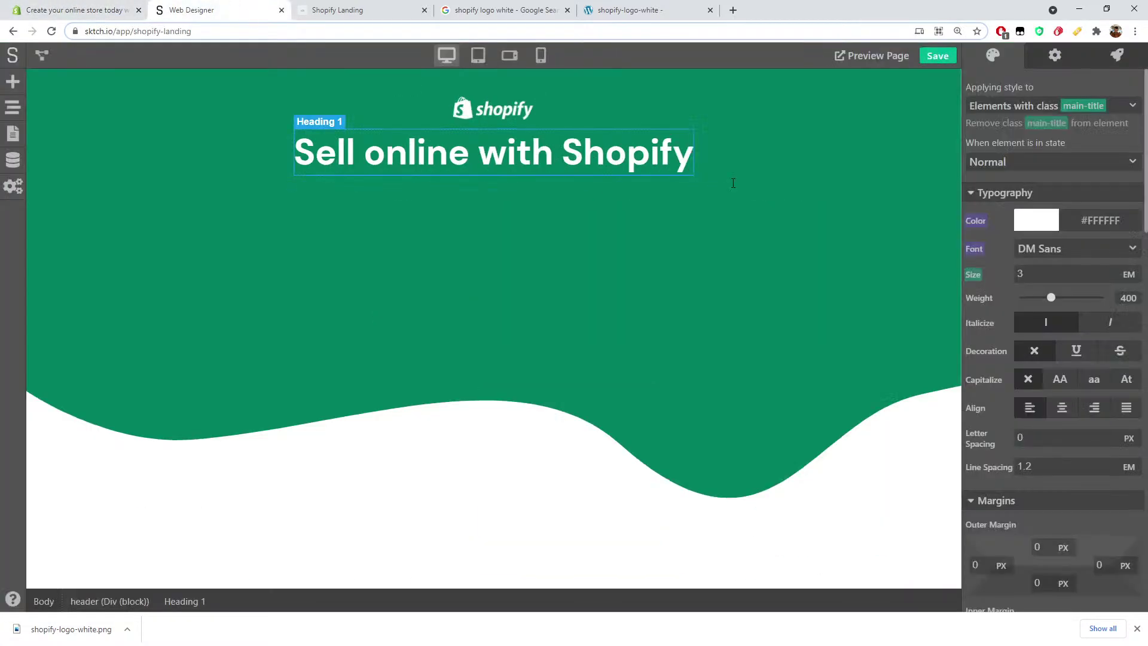
Step: Set the top outer margin of the main-title class to 30 px and check the spacing against the reference page
scroll(1003, 383, down, 4)
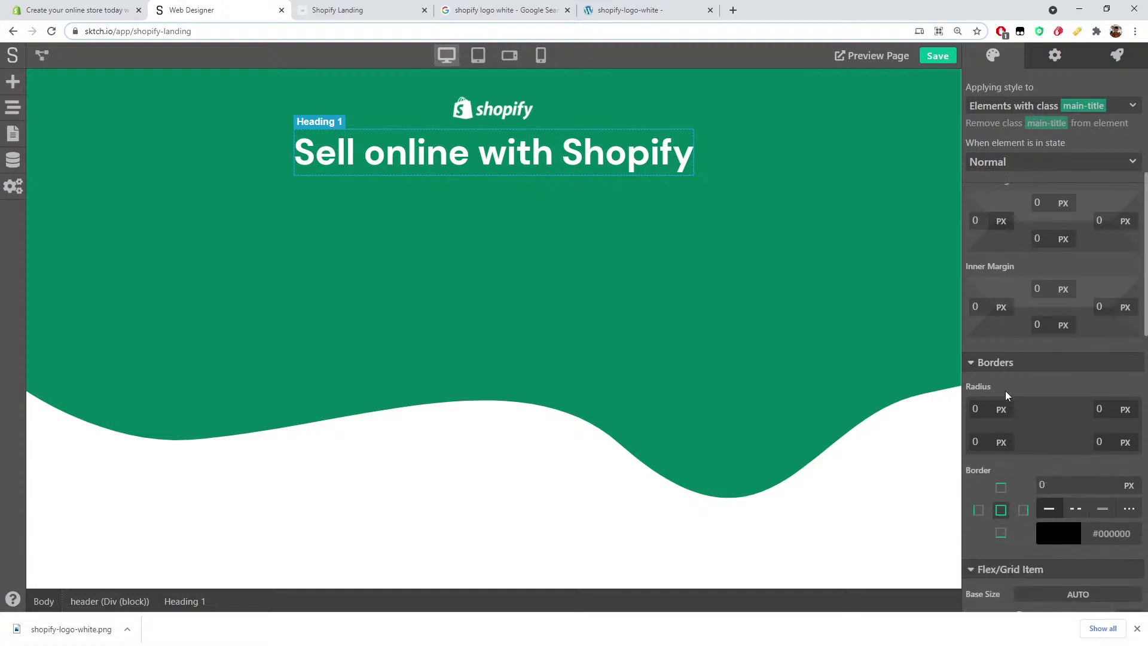
text(30)
key(Return)
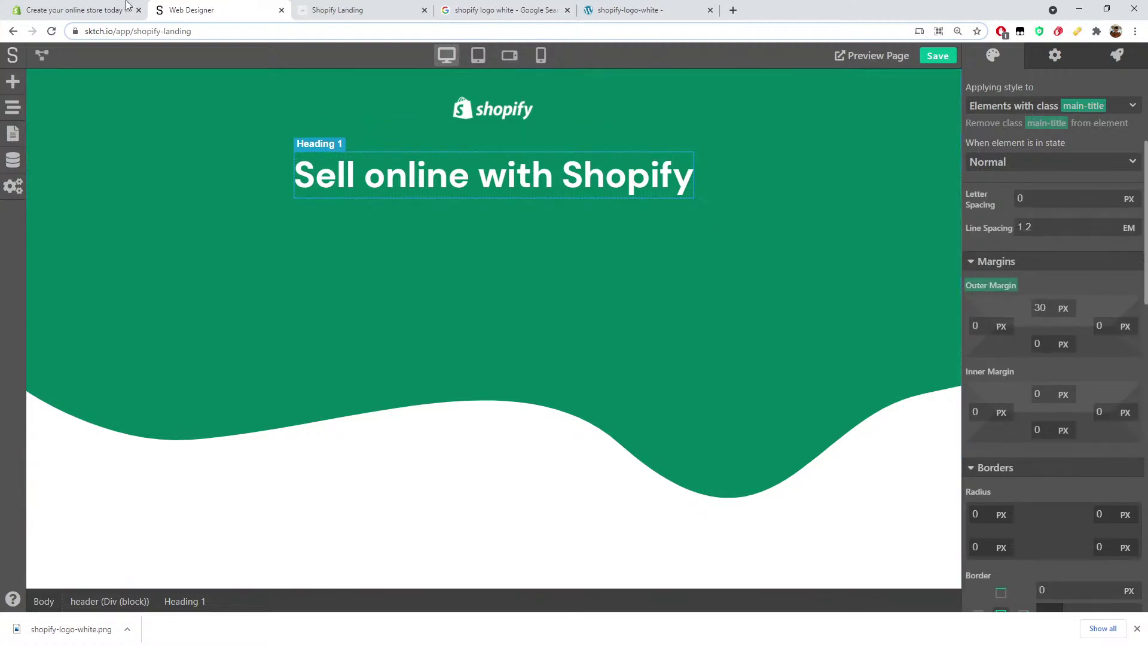
click(99, 8)
click(232, 8)
Step: Add a Heading 2 below the title with the text "Trusted by over 1,700,000 businesses worldwide" copied from the Shopify page
click(53, 7)
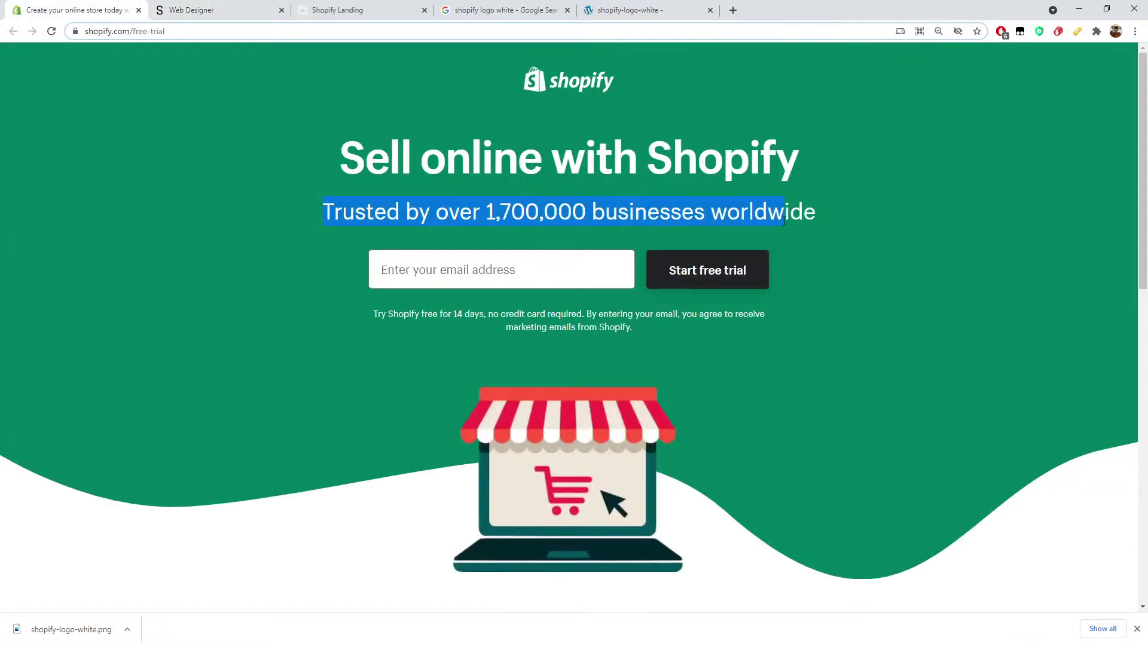
click(192, 17)
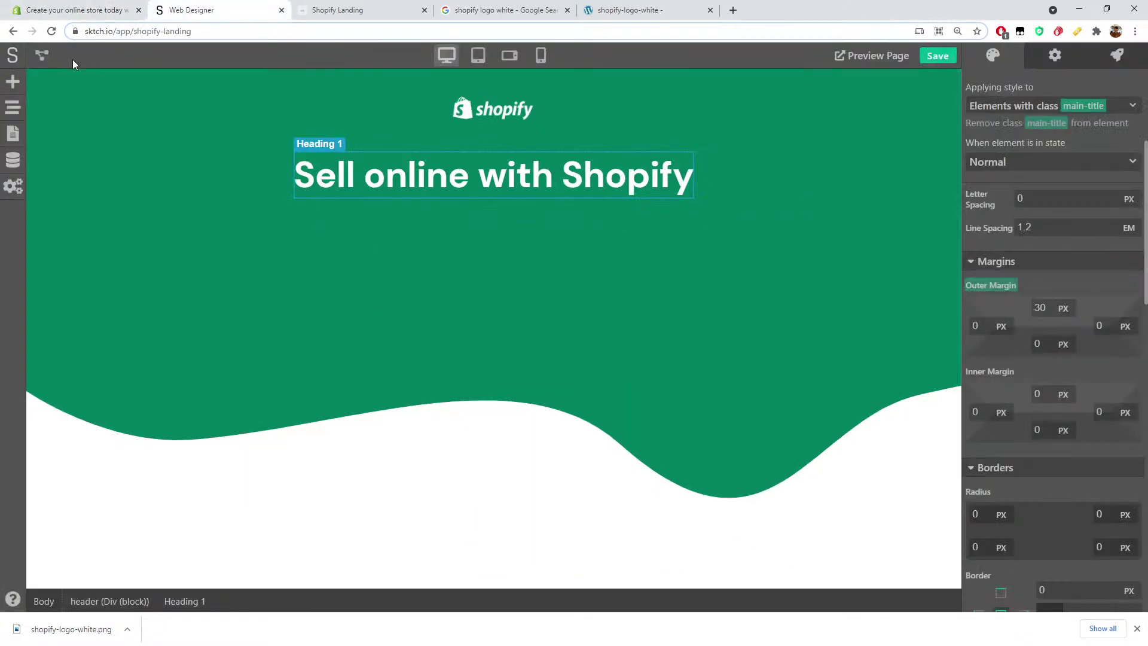
click(13, 81)
drag(144, 335, 767, 171)
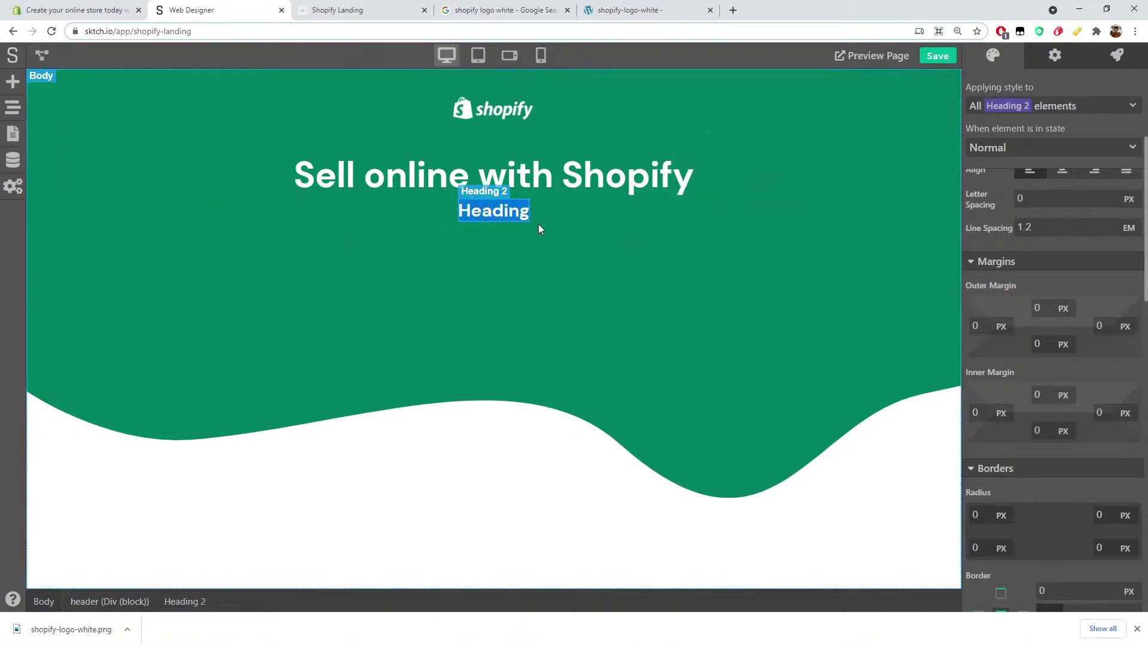
text(Trusted by over 1,700,000 businesses worldwide)
click(494, 279)
Step: Adjust the font weight of all Heading 2 elements and check the subtitle against the Shopify reference page
click(315, 212)
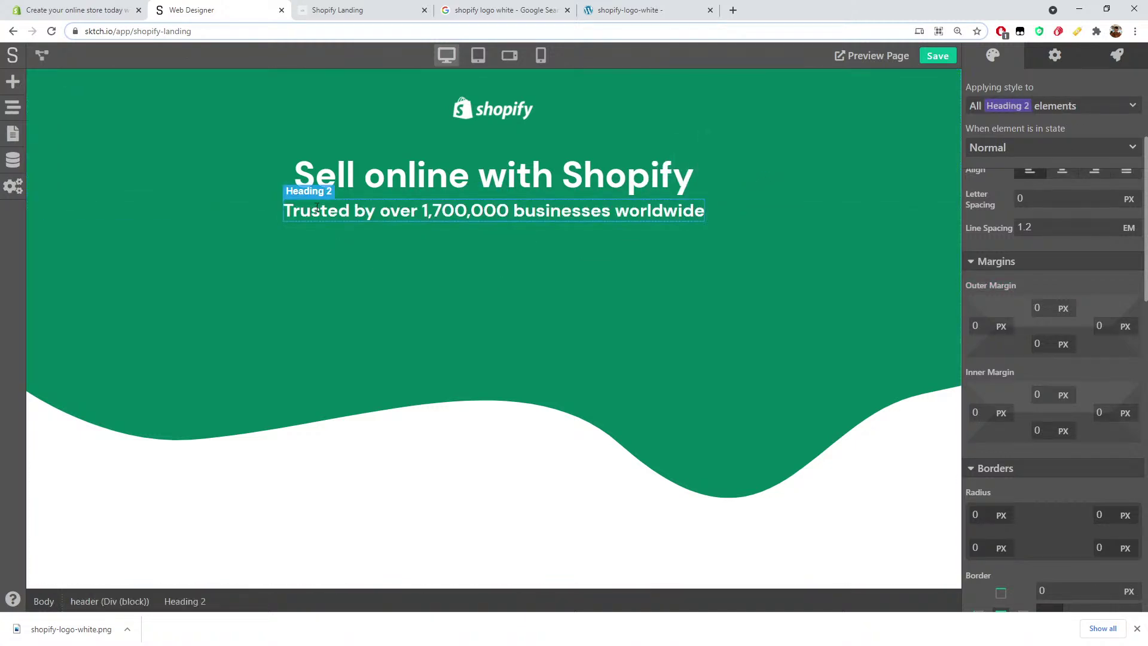
scroll(1079, 277, up, 4)
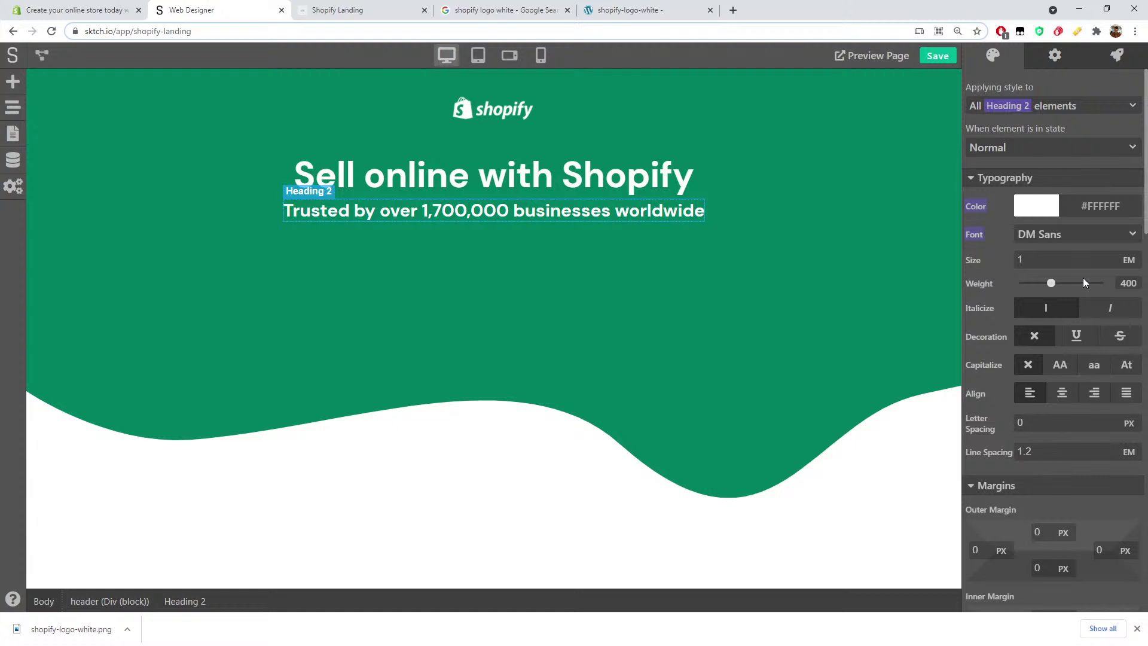
mouse_move(1057, 285)
mouse_down()
mouse_move(1077, 283)
mouse_move(1053, 282)
mouse_up()
click(110, 9)
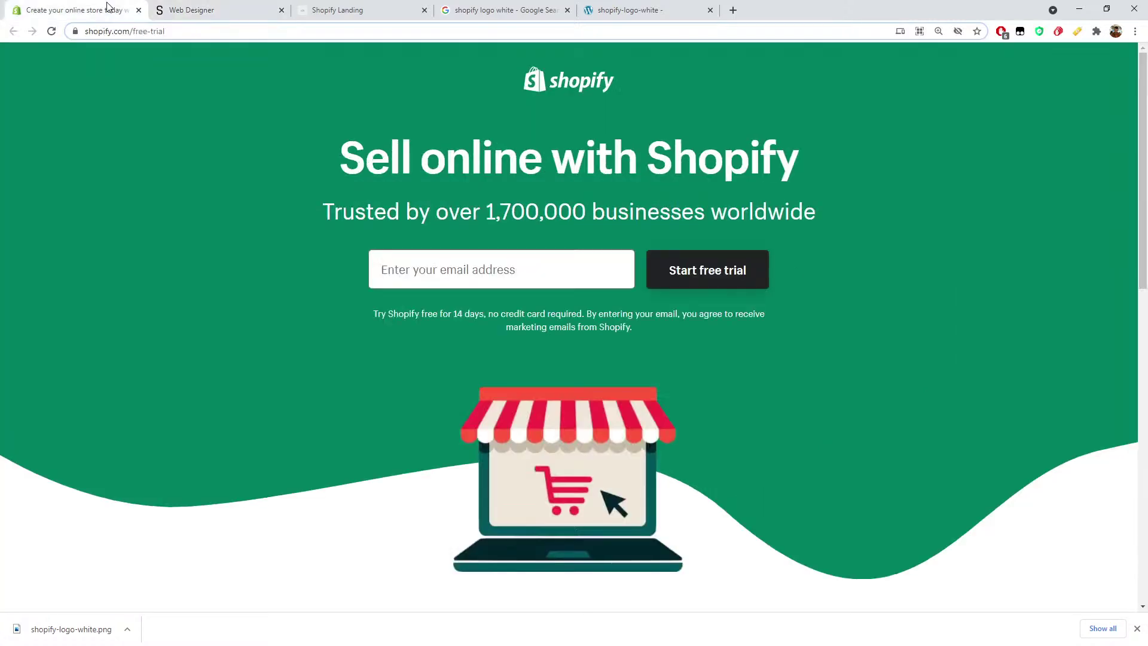
Step: Set the letter spacing of all Heading 2 elements to 0.05 em and compare the subtitle with the Shopify reference page
click(237, 7)
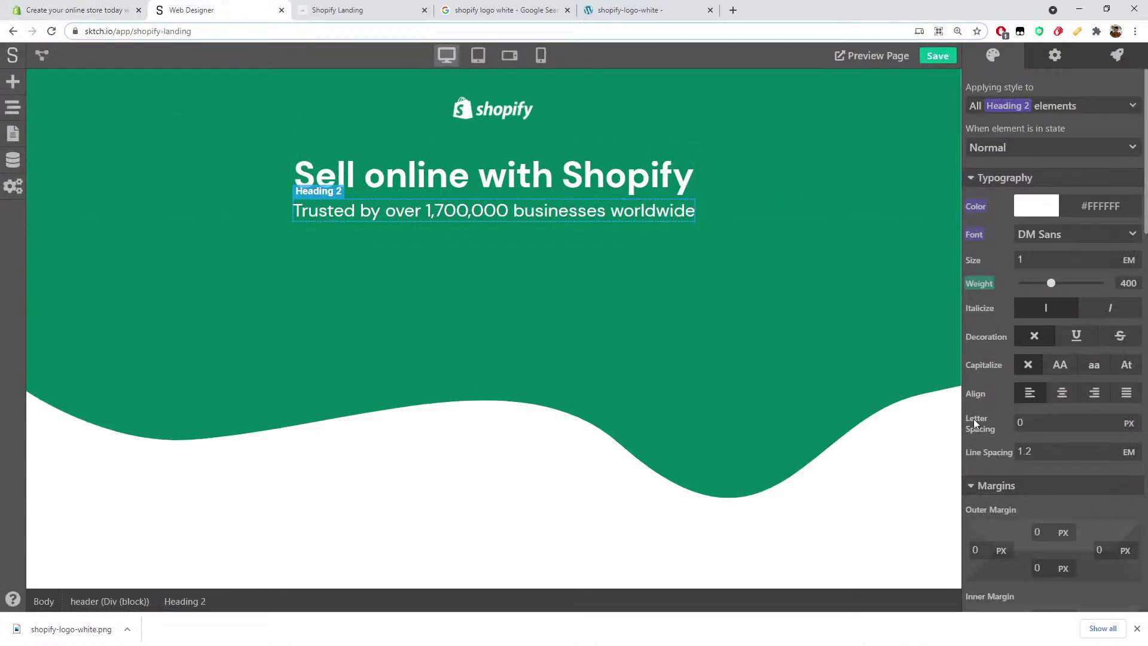
click(1128, 423)
click(1124, 455)
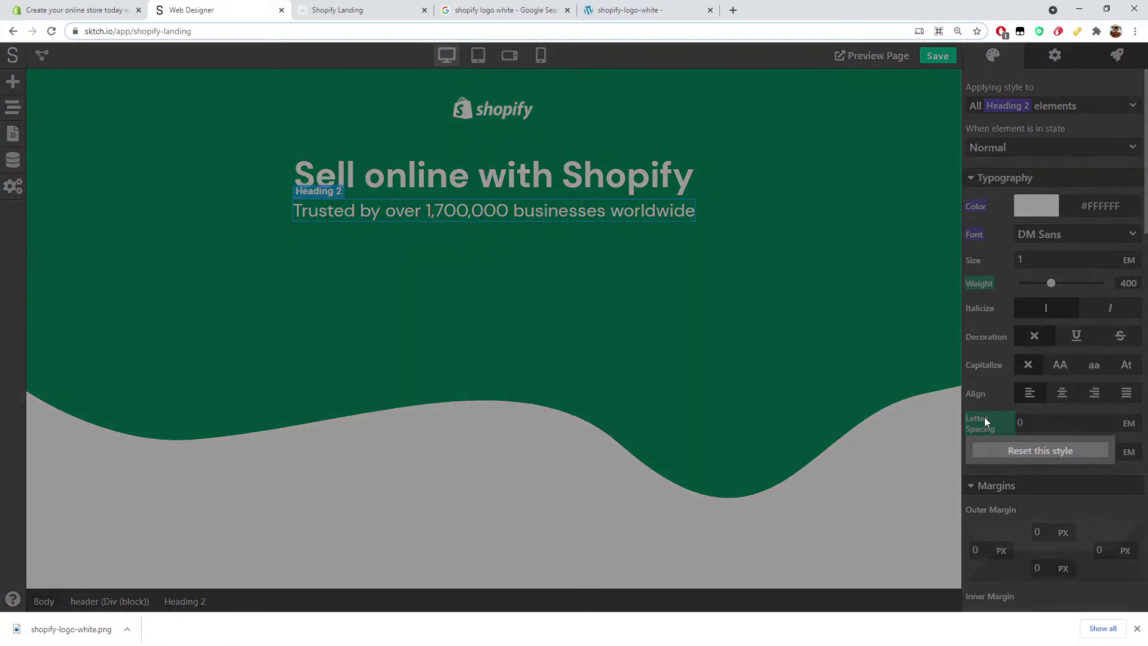
click(1040, 426)
text(.14)
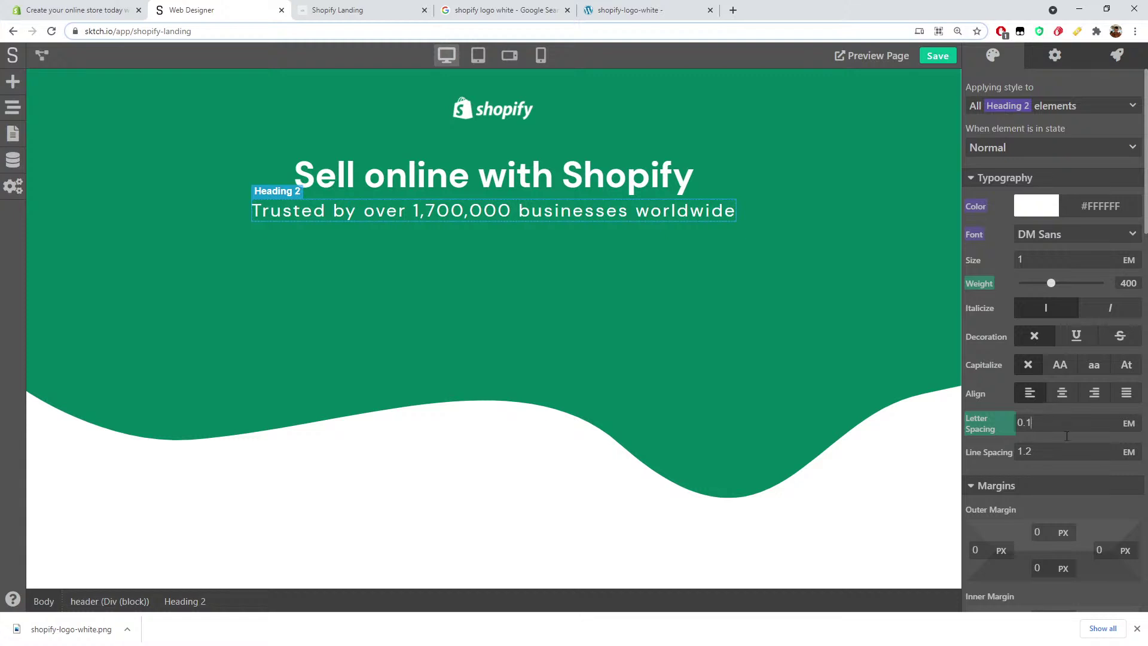
key(BackSpace)
text(05)
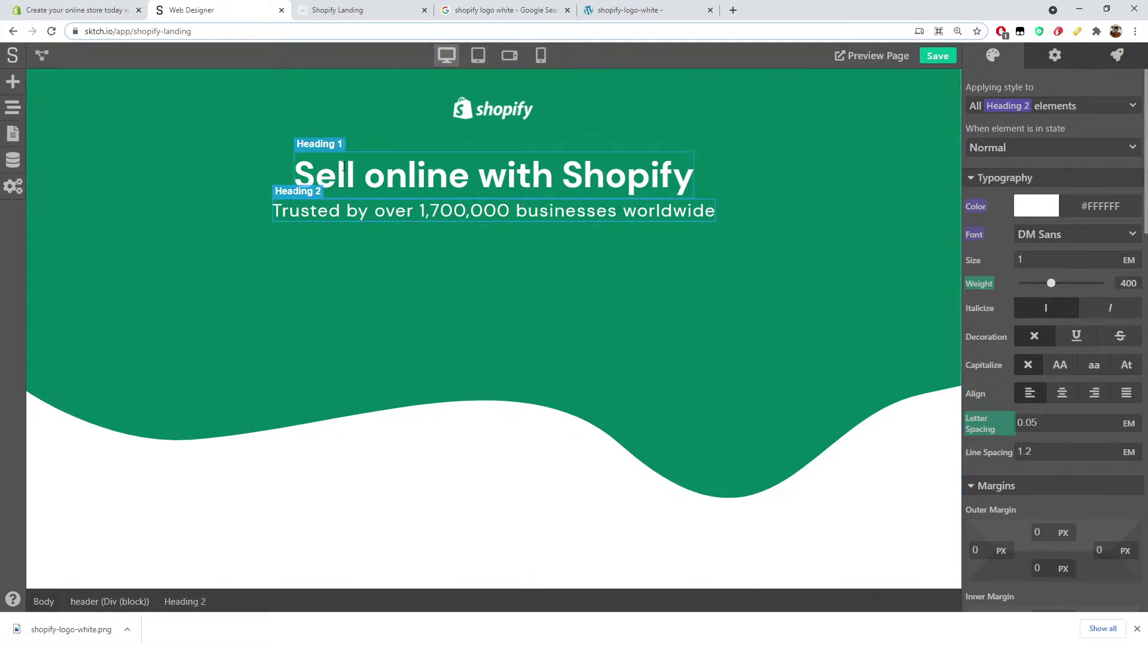
click(84, 6)
click(199, 10)
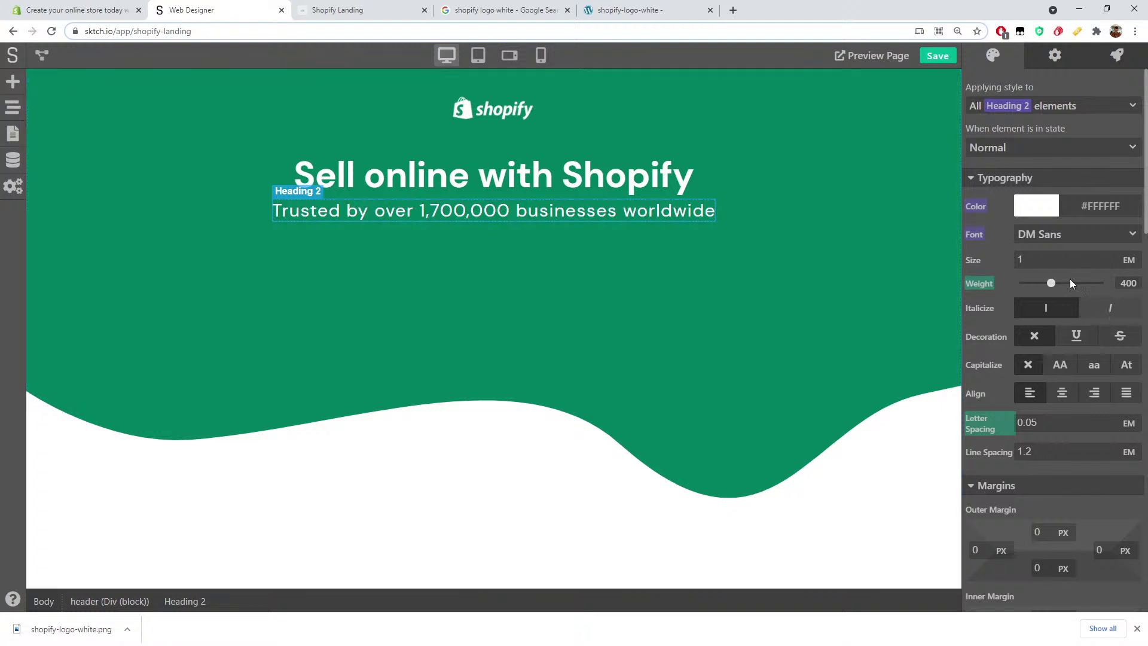
Step: Try a Heading 2 font size of 2.5 em, reduce it to 1.8 em and compare the subtitle with the reference page
text(2.5)
key(ctrl+a)
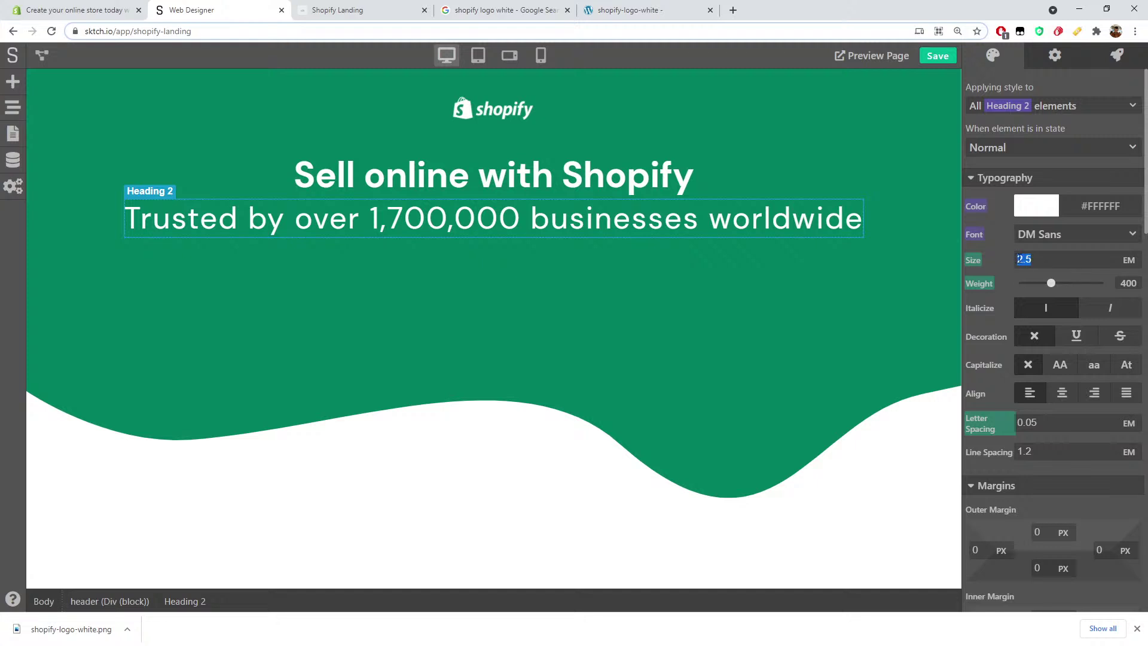
text(1.8)
click(102, 10)
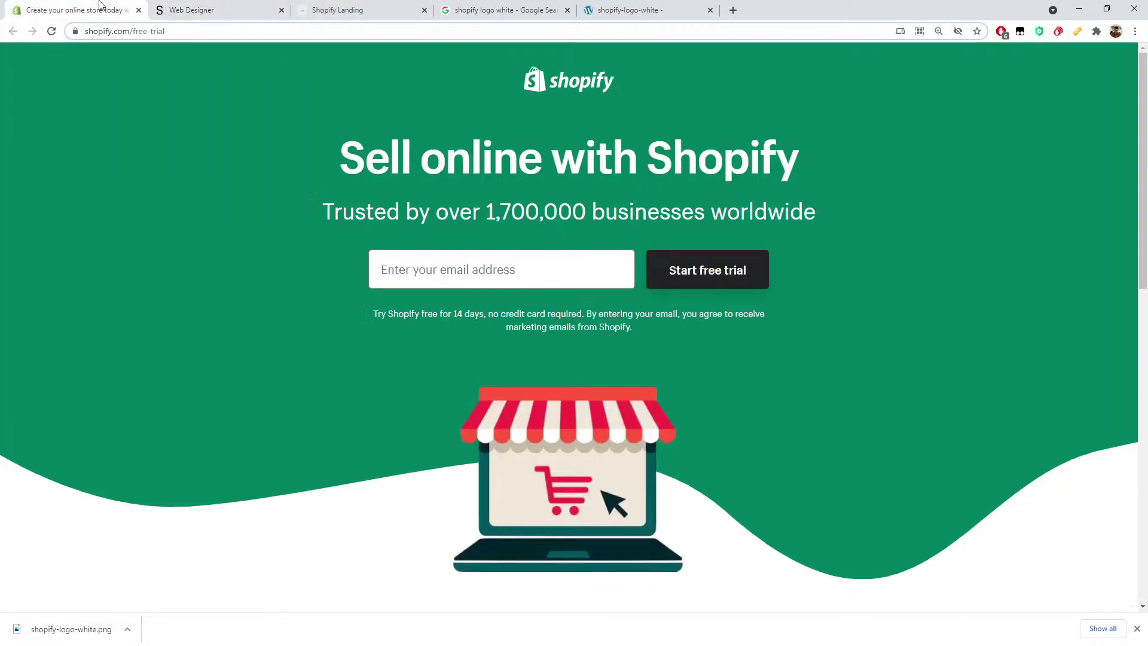
click(160, 9)
click(49, 6)
click(154, 8)
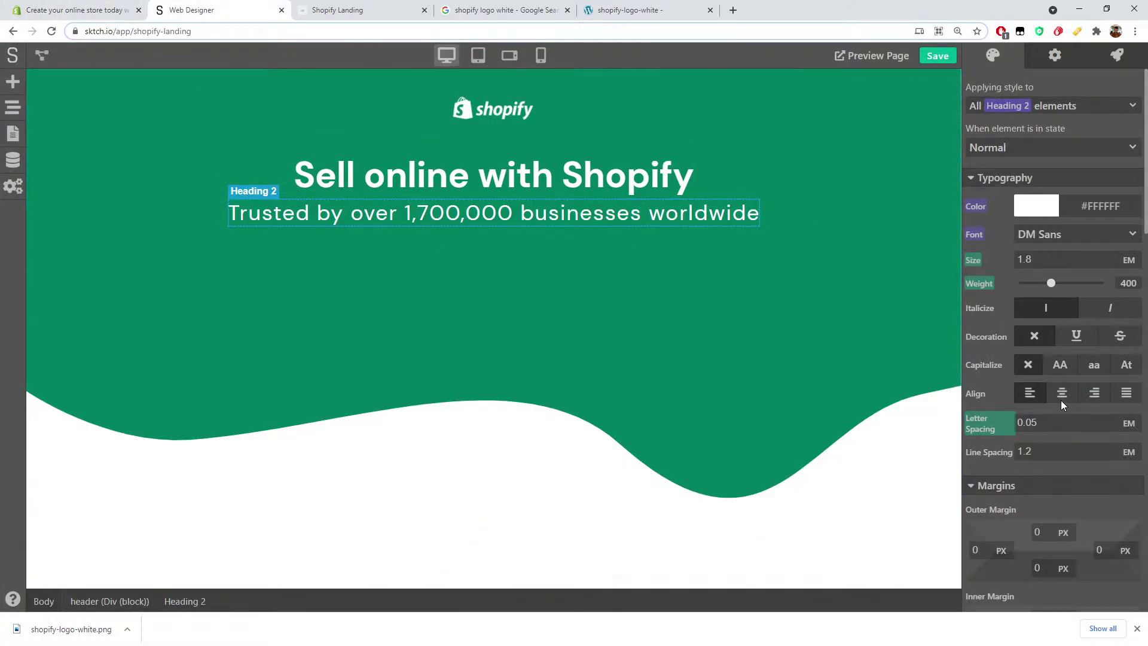
Step: Set the Heading 2 letter spacing to 0.03 em and font size to 1.5 em, checking against the reference page
drag(1039, 422, 1032, 422)
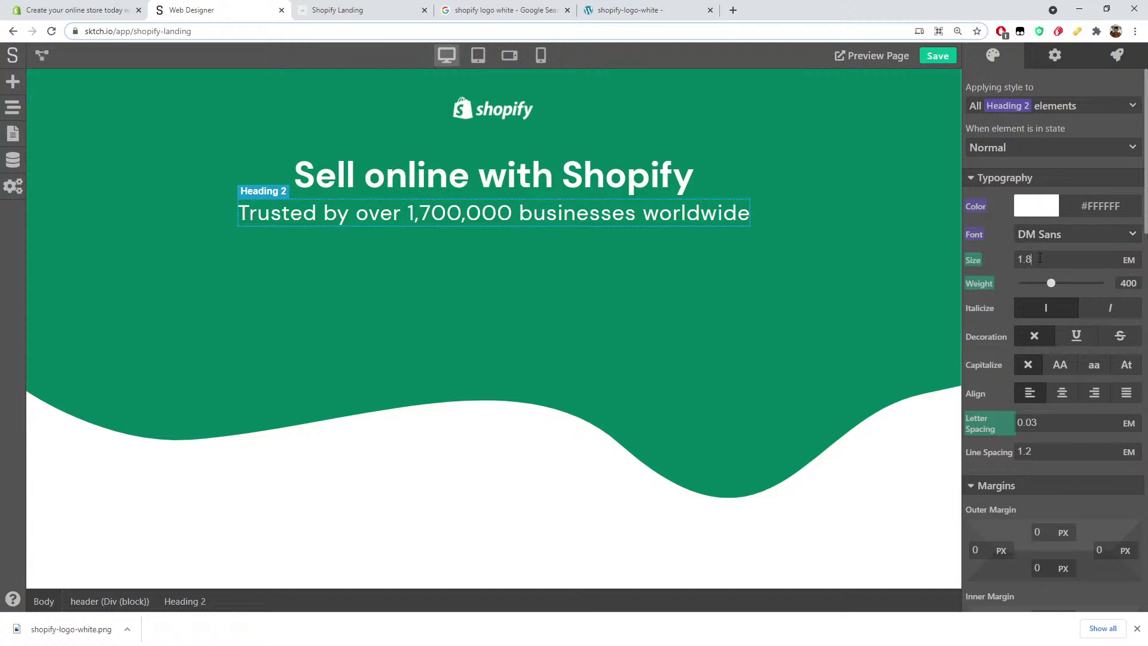
text(5)
key(Delete)
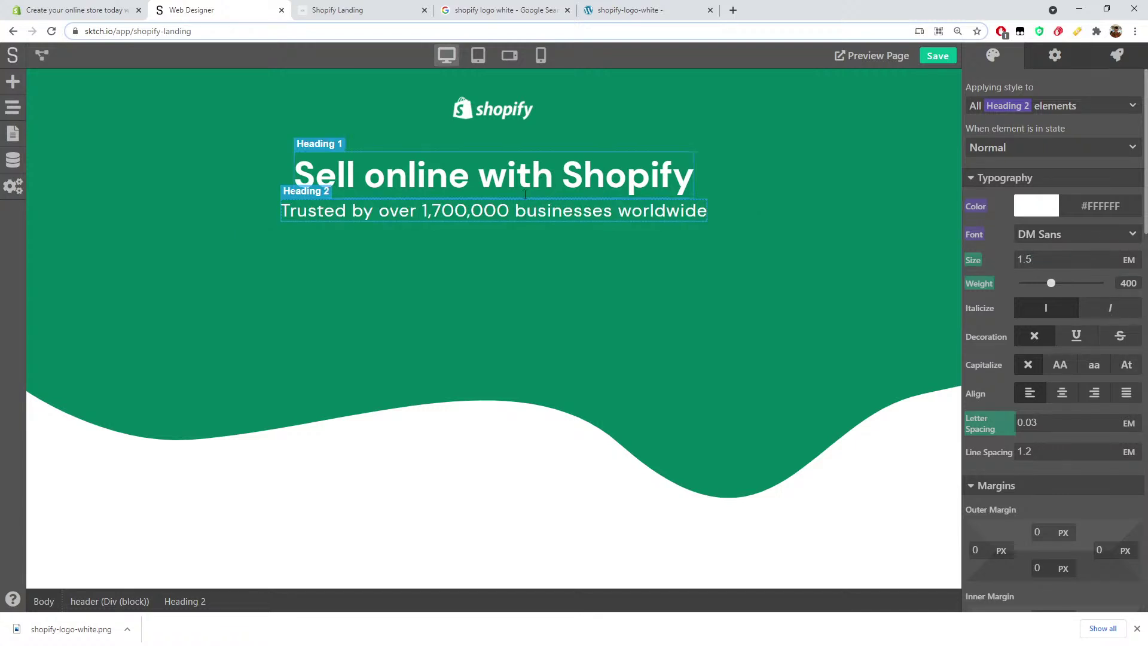
click(84, 9)
click(230, 6)
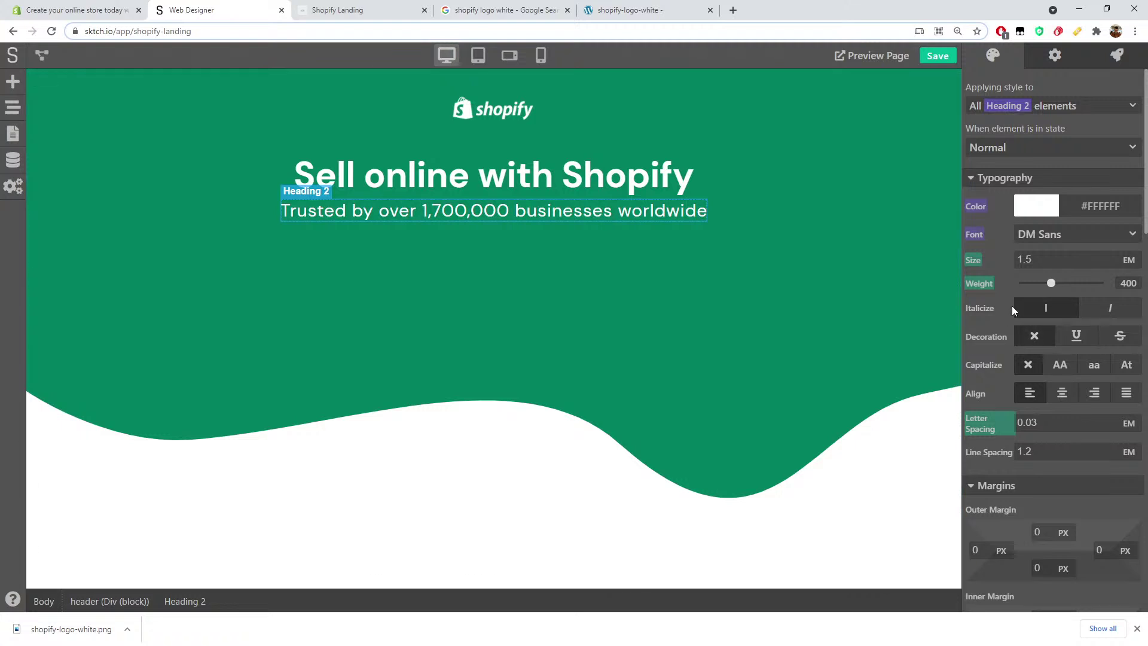
Step: Set the Heading 2 font size to 1.6 em and reset the letter spacing to its default
text(63)
click(1127, 393)
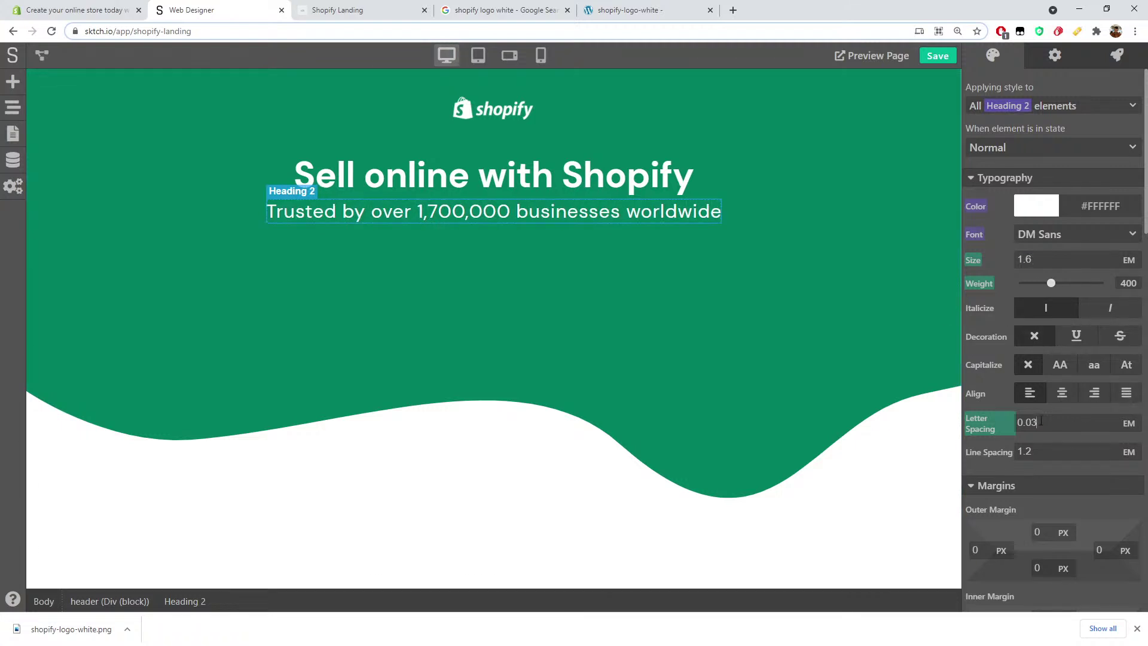
click(980, 415)
click(1019, 453)
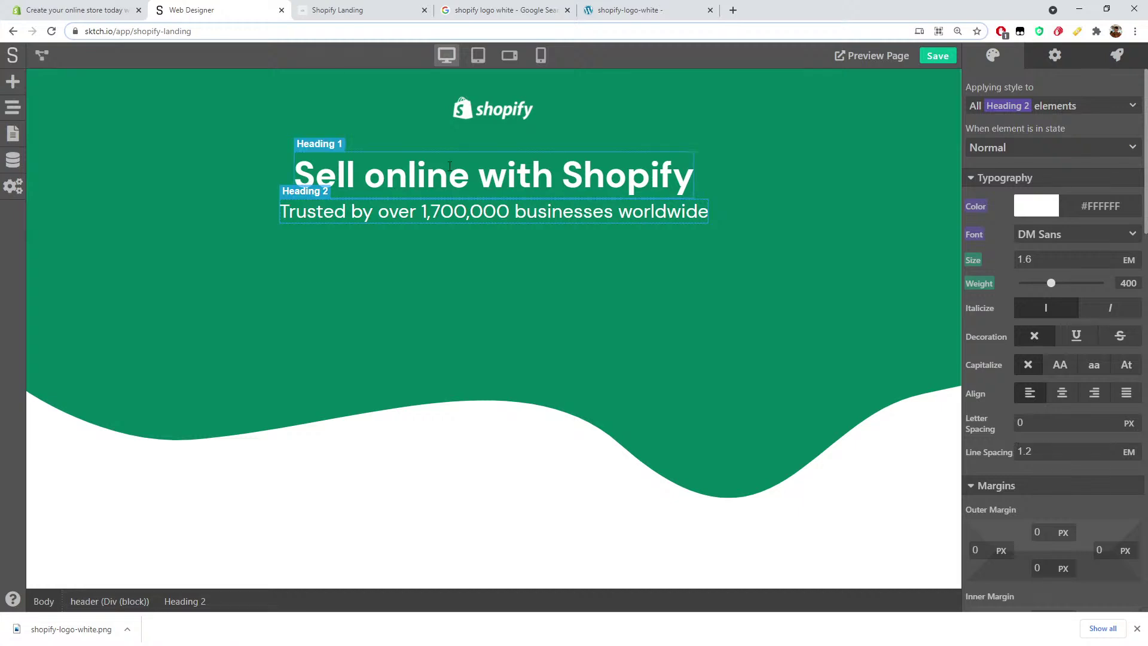
Step: Compare both headings with the Shopify reference page and set the font size of the main-title class to 3.4 em
click(192, 124)
click(64, 7)
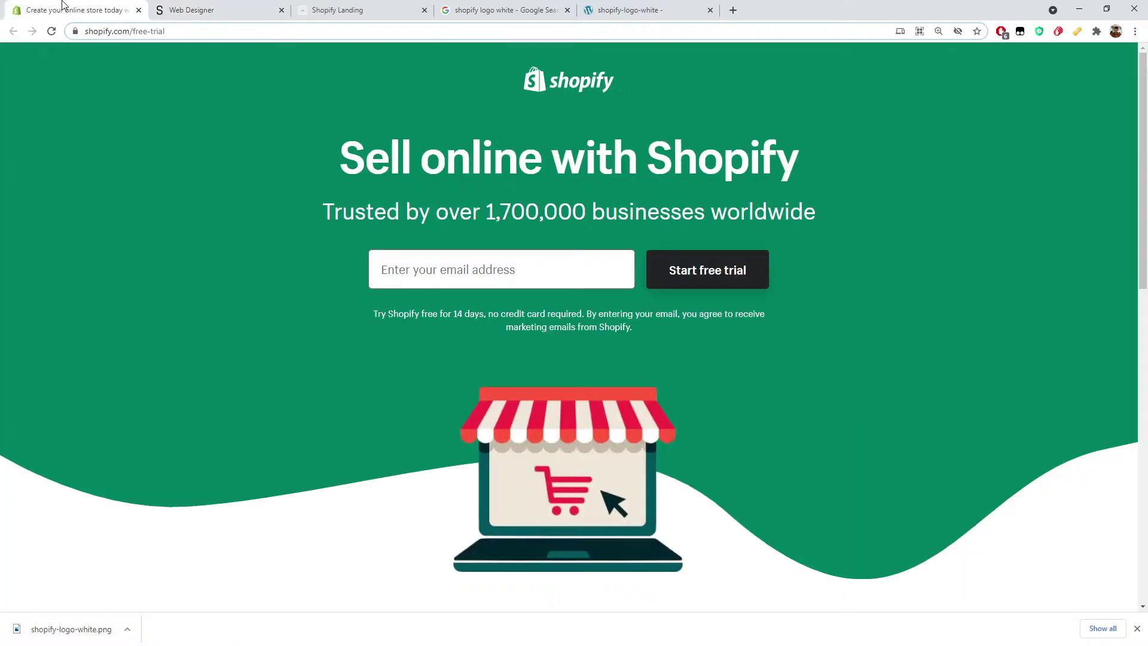
click(216, 7)
click(63, 7)
click(206, 7)
click(109, 7)
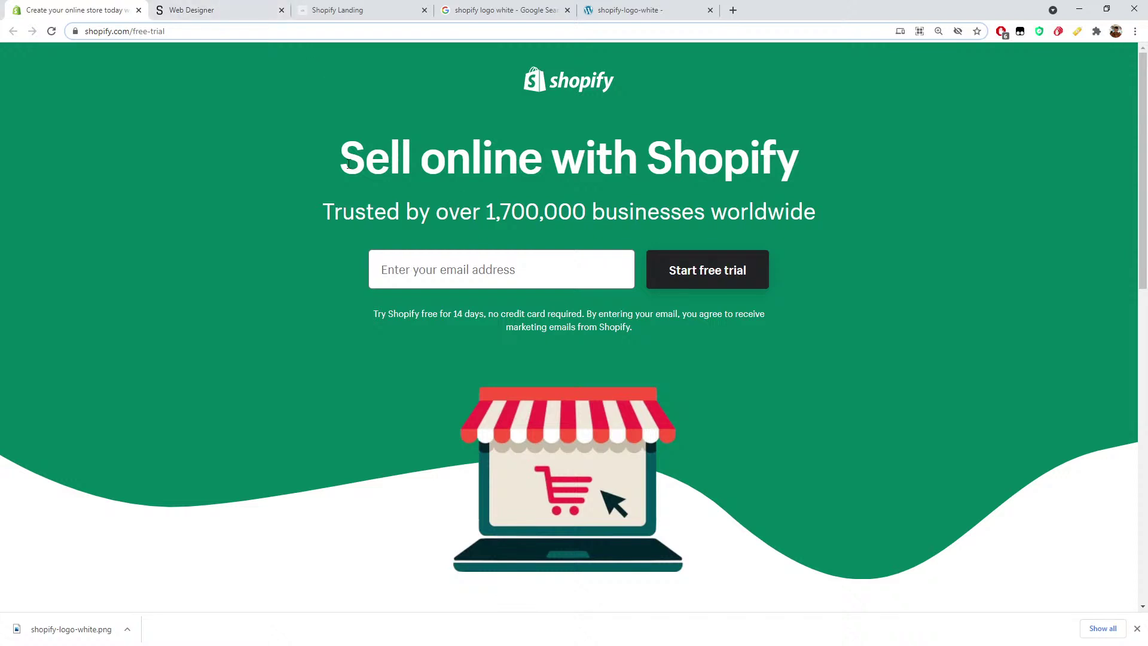
click(216, 10)
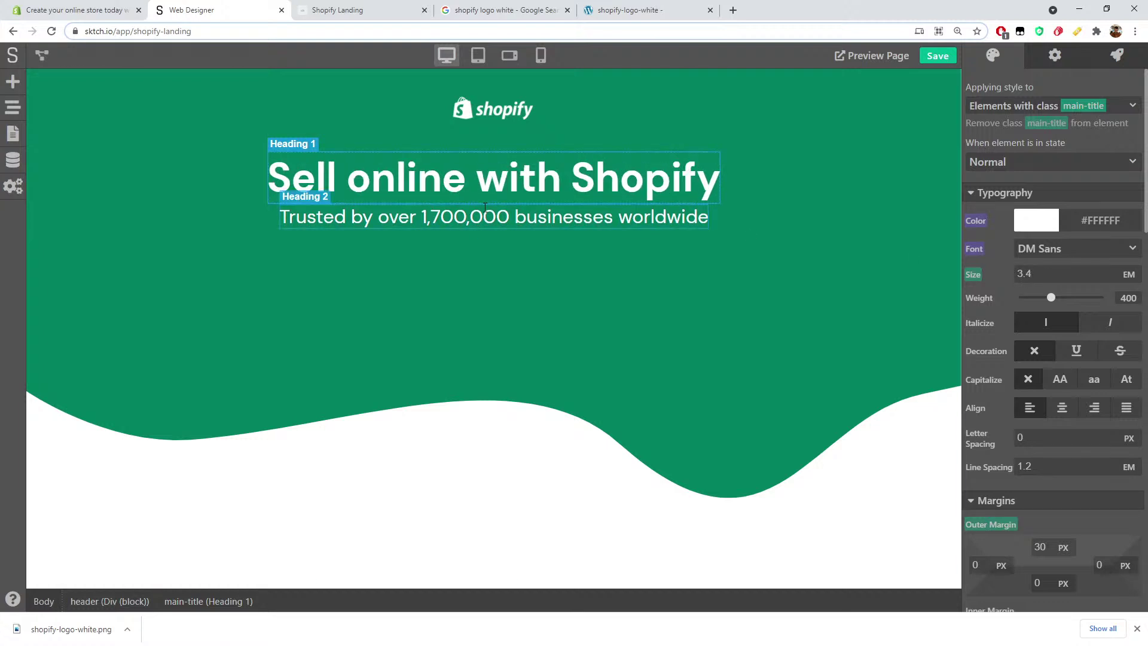
Step: Set the font size of all Heading 2 elements to 1.8 em
click(359, 217)
double_click(1037, 264)
click(1035, 261)
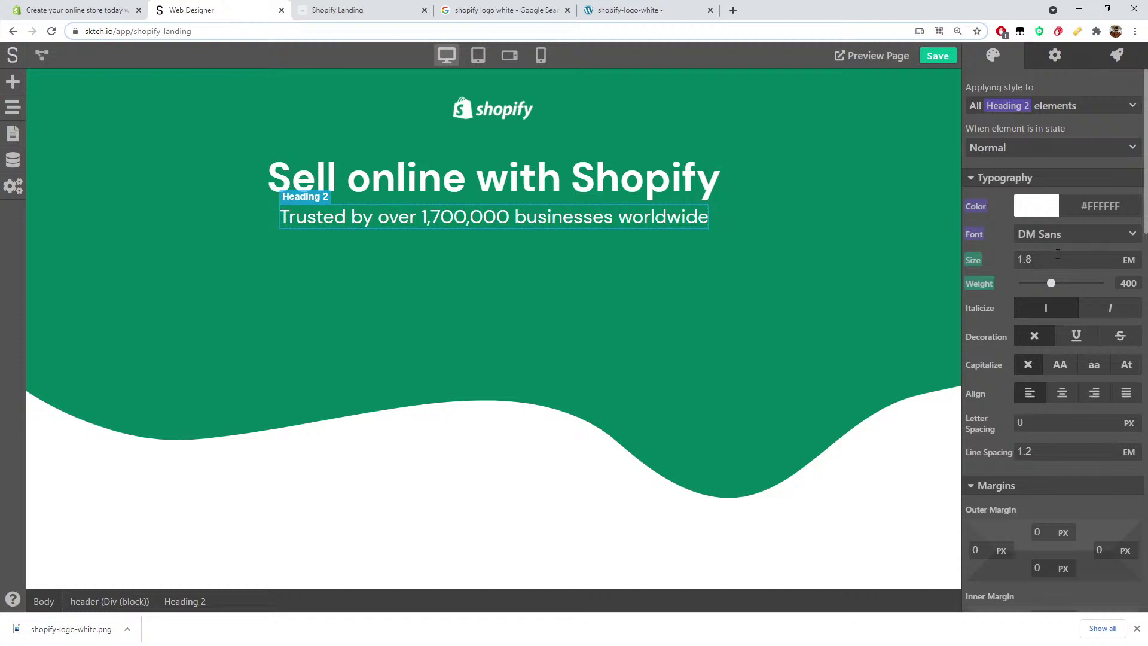
key(Return)
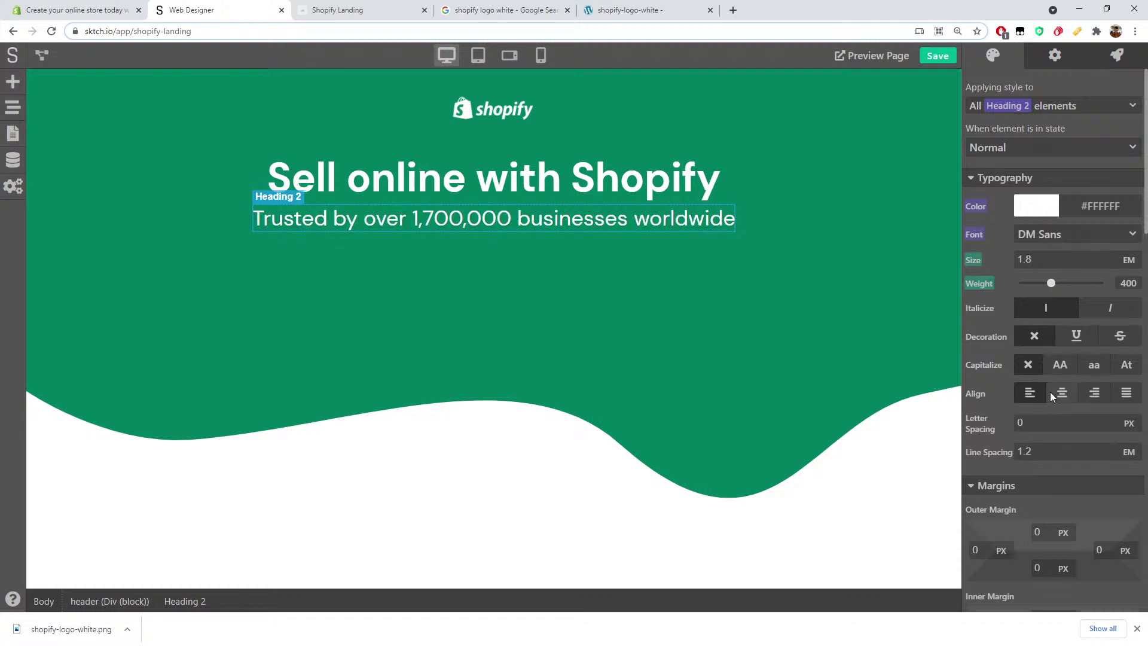
click(674, 271)
key(ctrl+z)
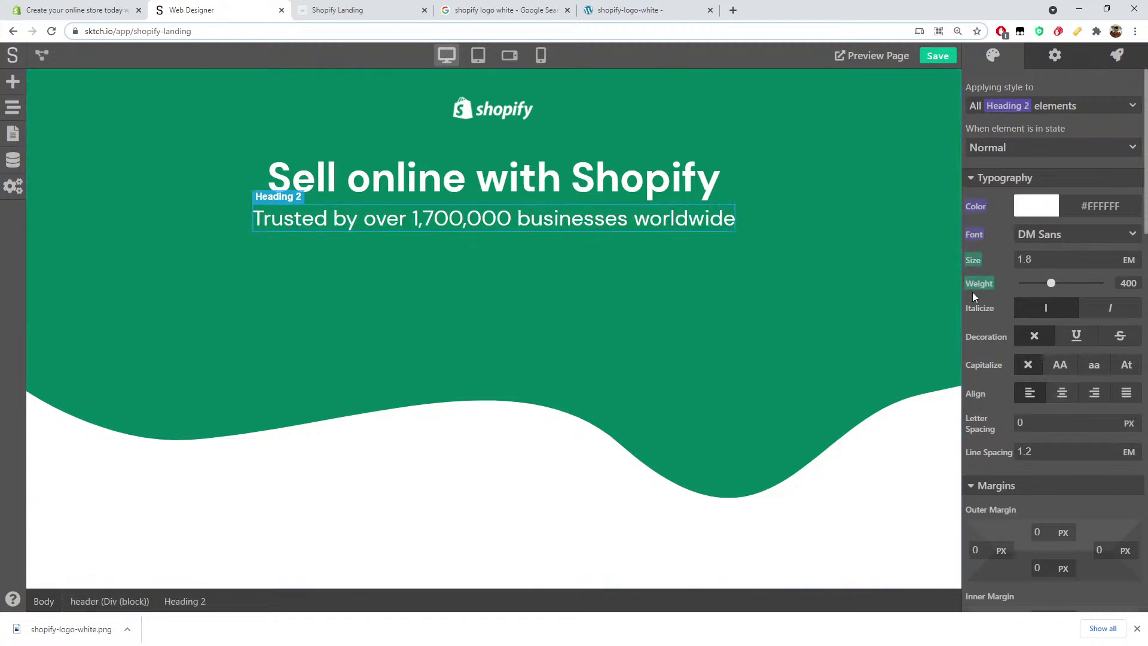
Step: Set the bottom outer margin of the main-title class to 30 px and compare the heading spacing with the reference page
click(627, 155)
scroll(1050, 311, down, 5)
click(1019, 283)
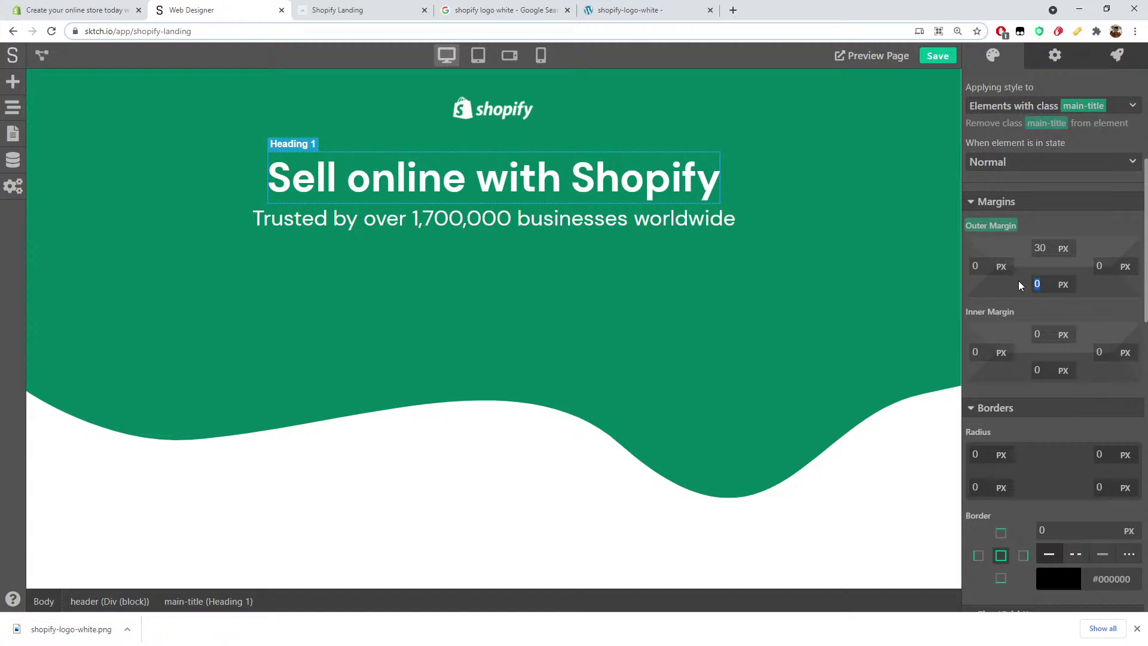
key(Return)
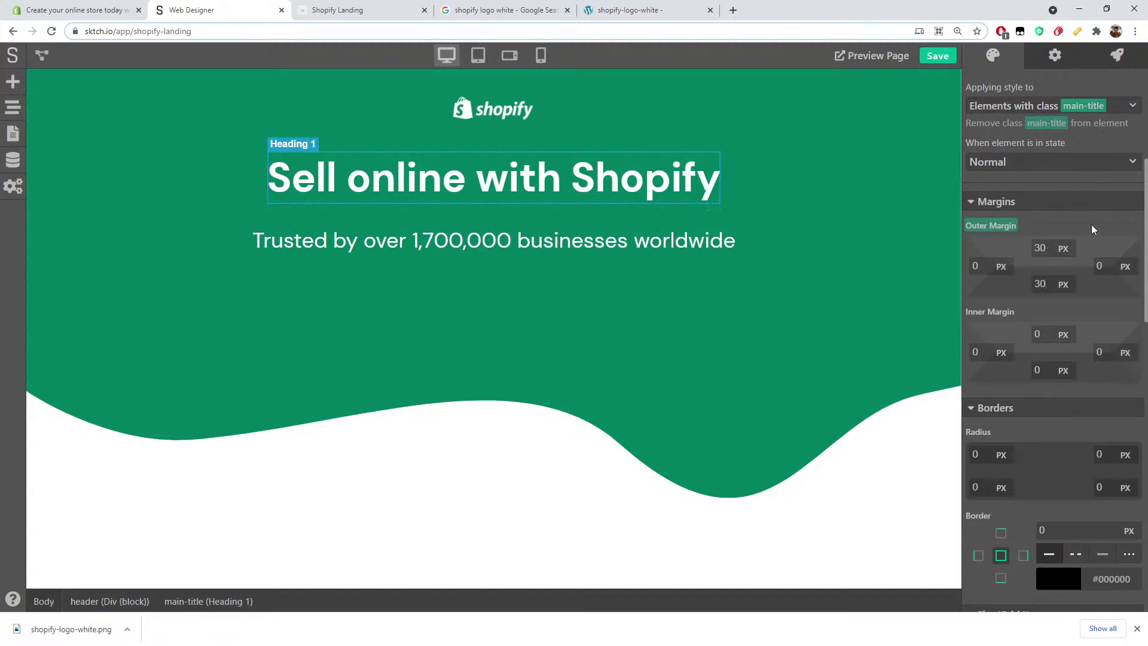
click(114, 10)
click(195, 6)
click(94, 7)
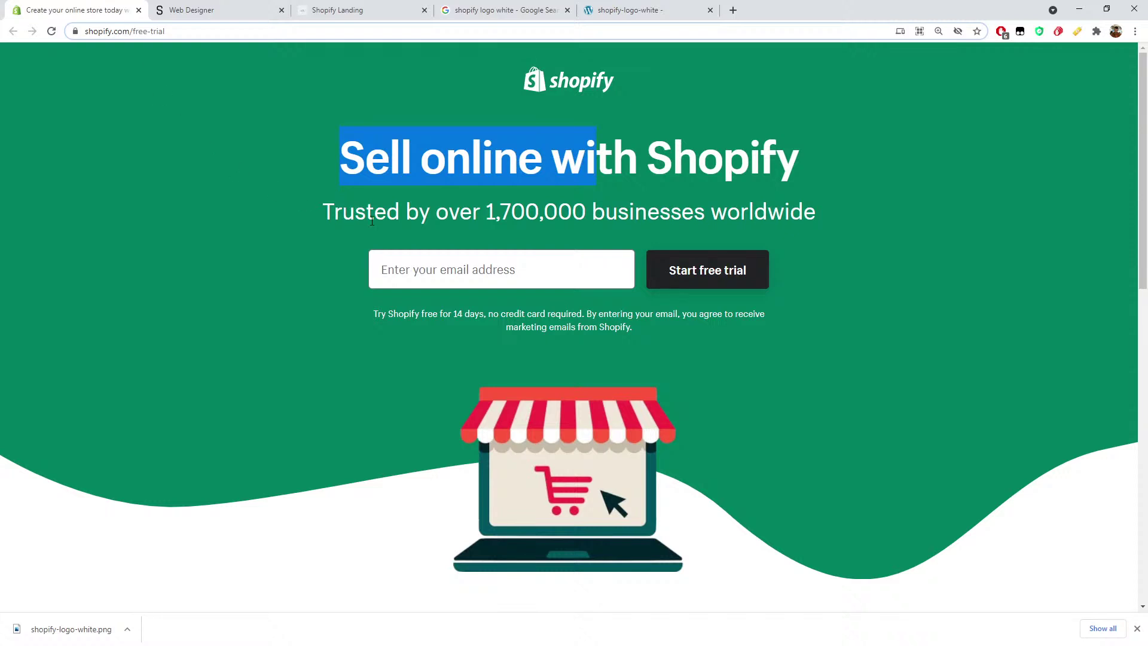
click(393, 231)
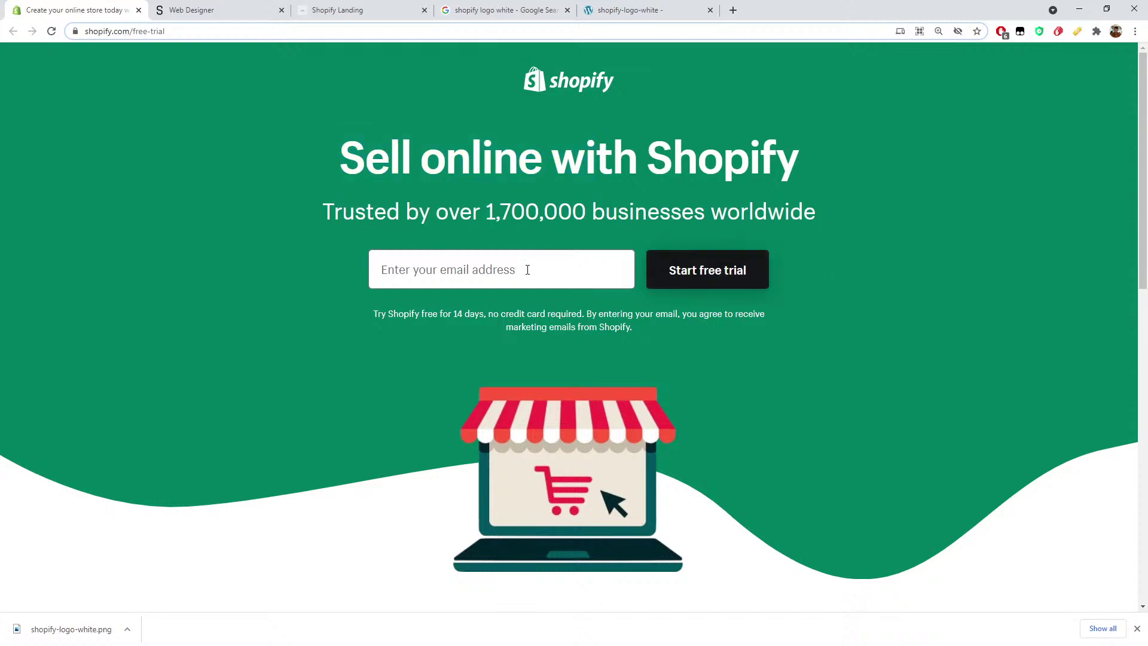
click(202, 7)
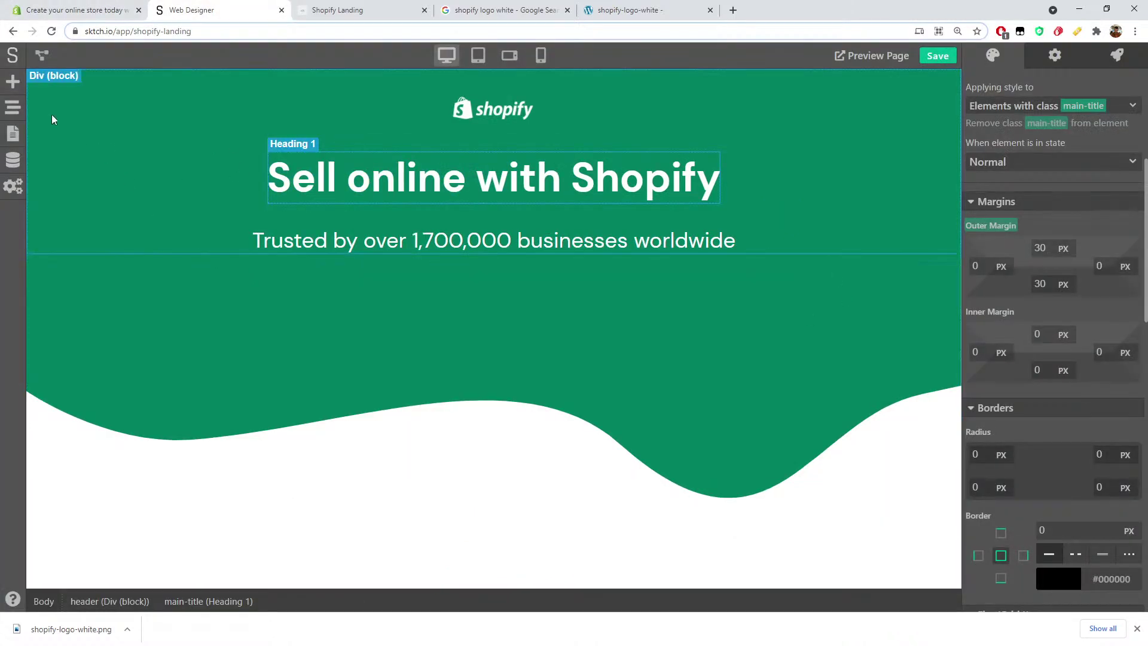
Step: Add a Mailchimp Form element to the header below the subtitle
click(12, 81)
scroll(133, 311, down, 5)
scroll(125, 346, down, 3)
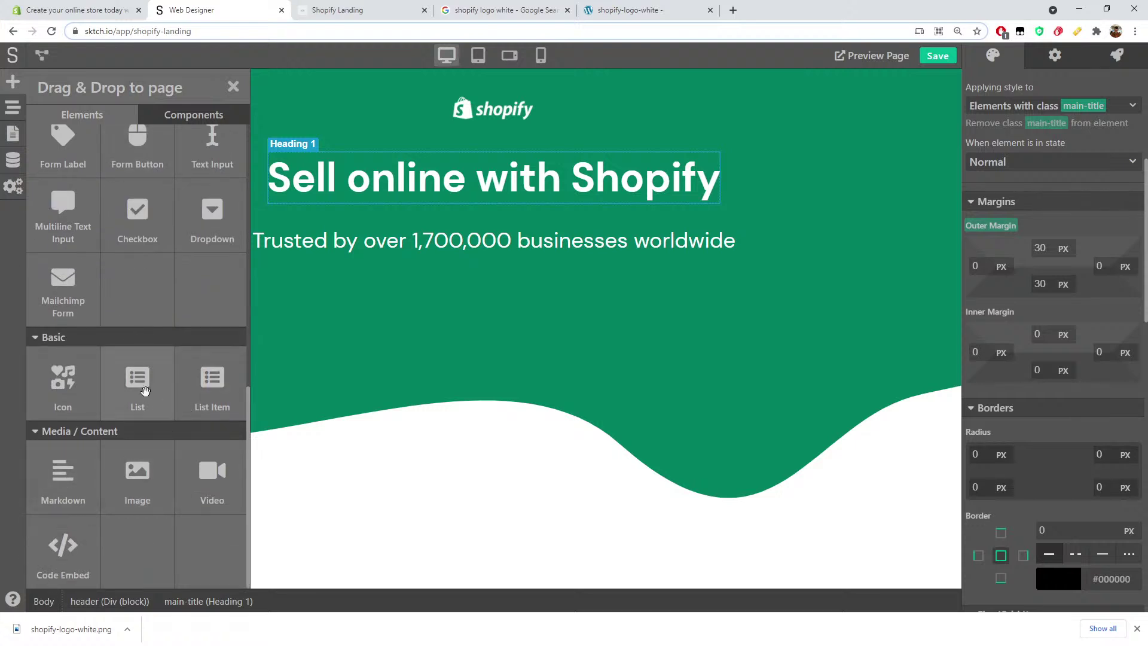
scroll(143, 395, up, 1)
scroll(188, 362, up, 3)
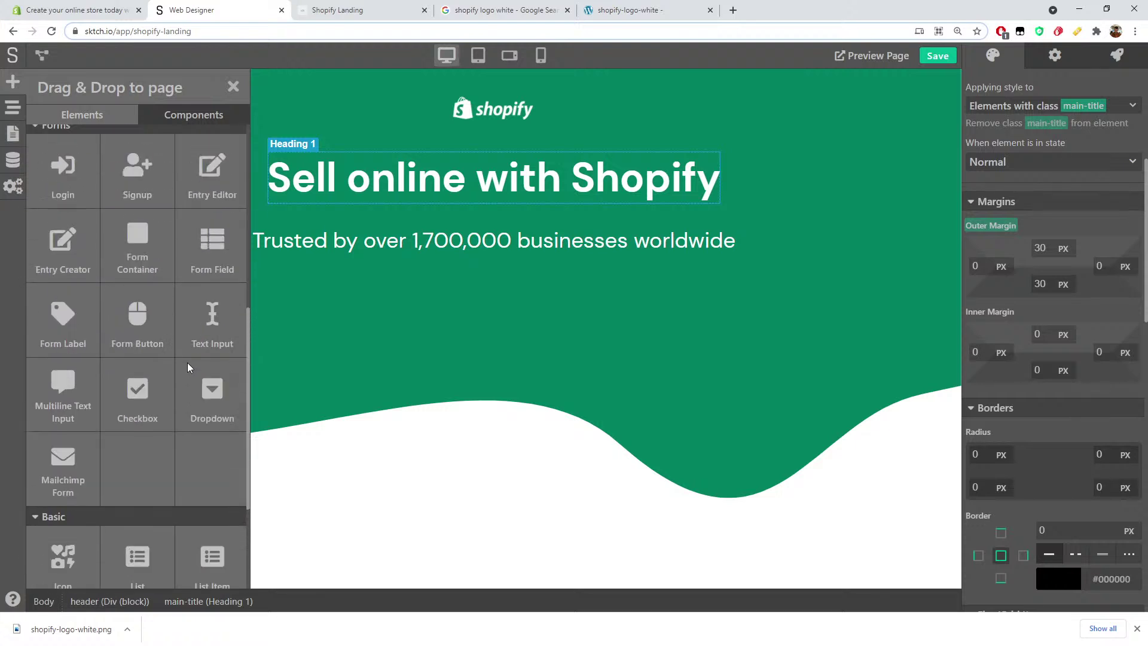
drag(63, 529, 828, 237)
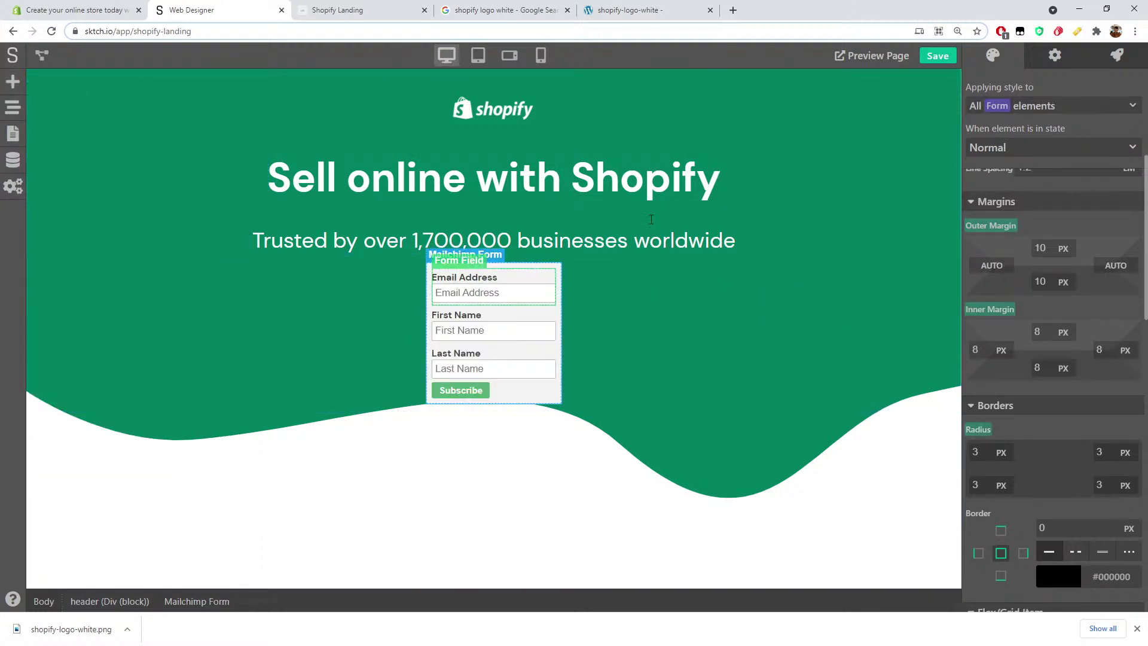
Step: Reset the background color of all Form elements to its default
scroll(1065, 257, up, 5)
scroll(1067, 256, down, 15)
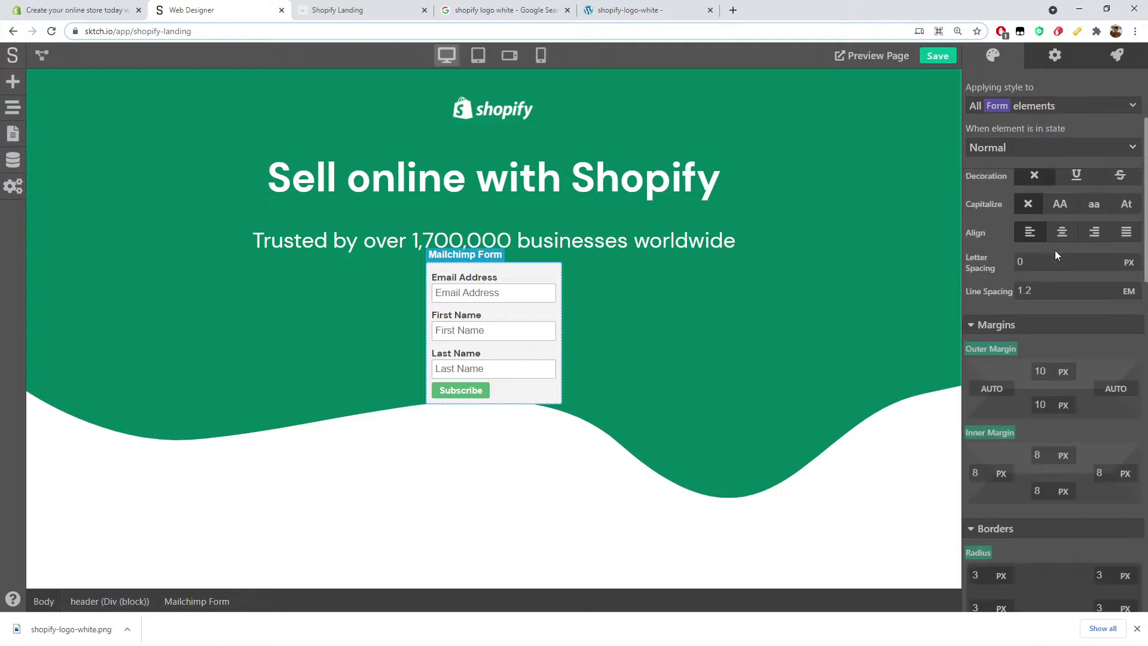
scroll(1017, 197, up, 3)
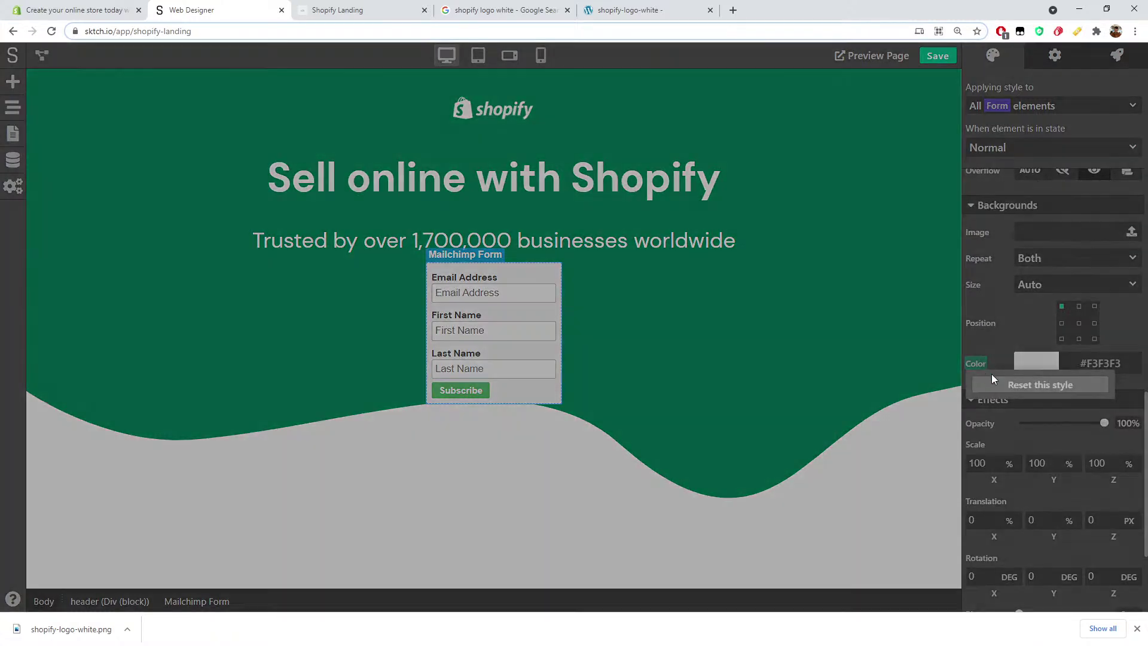
click(993, 372)
Step: Reset the maximum width of all Form elements to its default
scroll(1007, 301, up, 5)
scroll(1006, 300, down, 6)
scroll(1006, 300, up, 4)
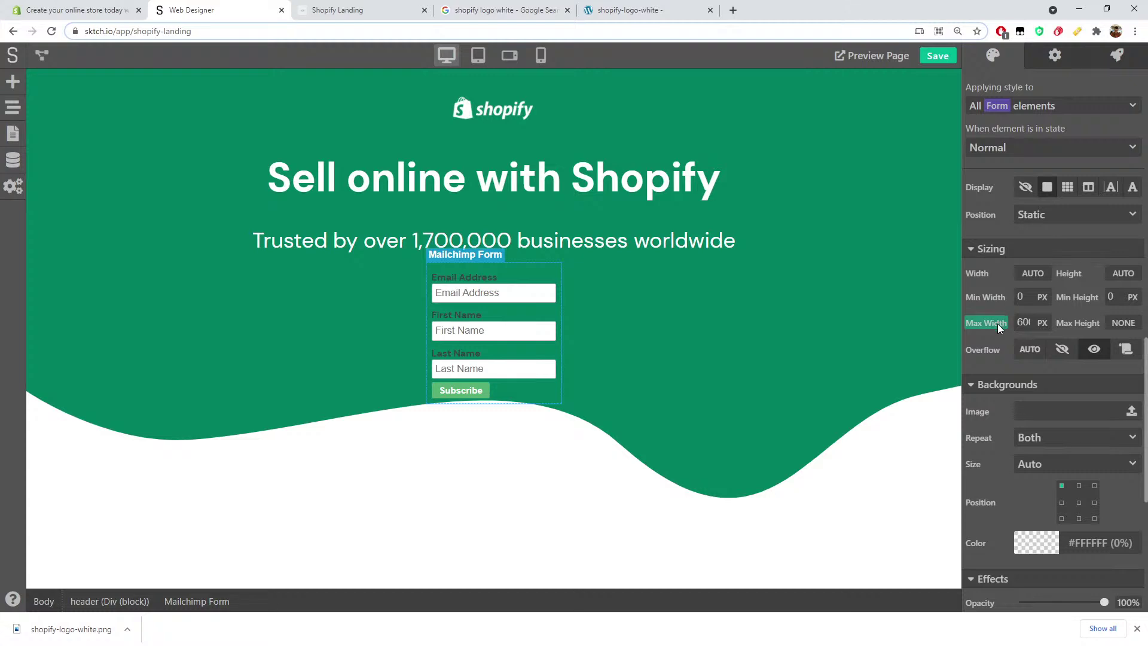
click(998, 324)
click(1021, 346)
Step: Reset the border radius of all Form elements to its default
scroll(1031, 355, down, 4)
scroll(1031, 355, down, 3)
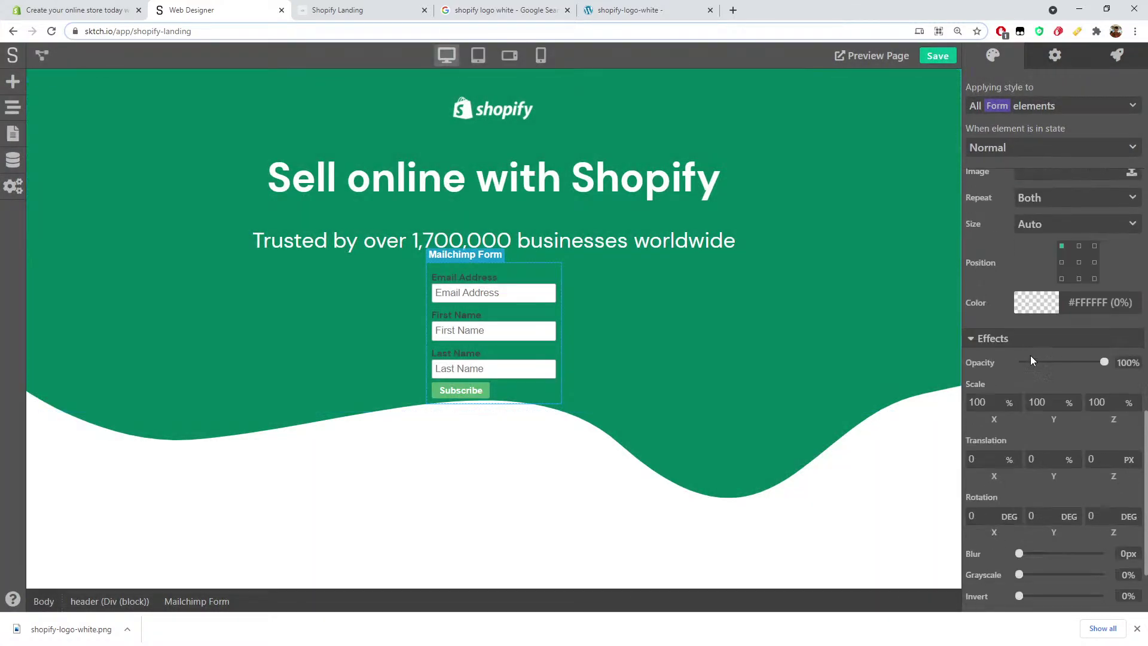
scroll(1031, 357, up, 10)
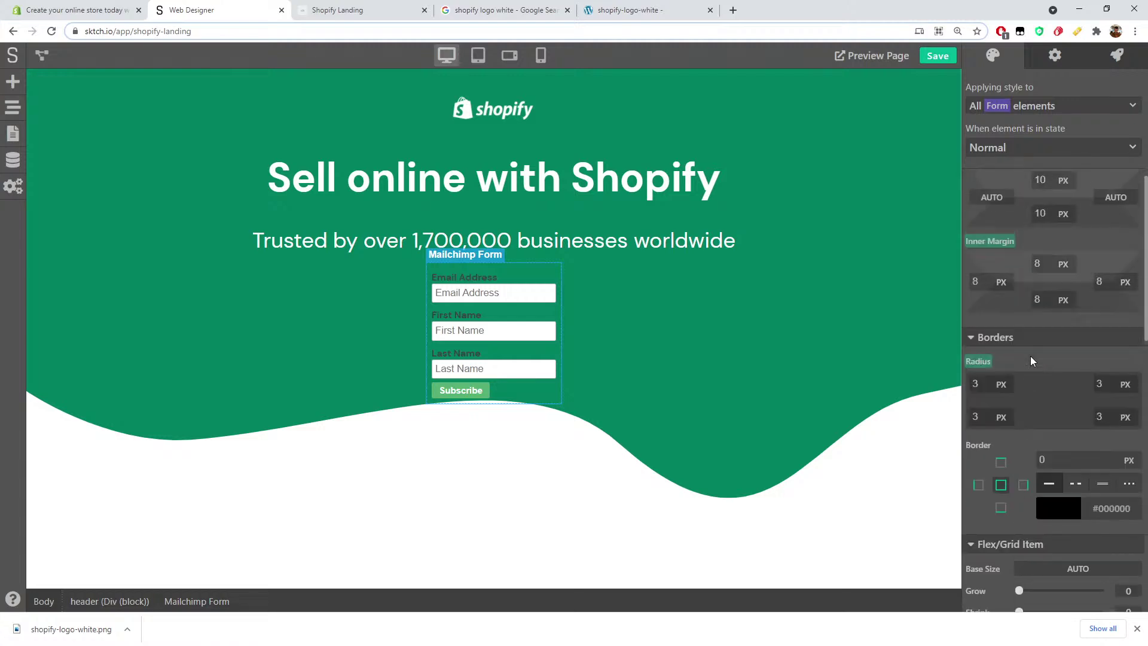
scroll(1031, 356, up, 3)
scroll(1031, 356, down, 3)
click(979, 311)
click(1016, 332)
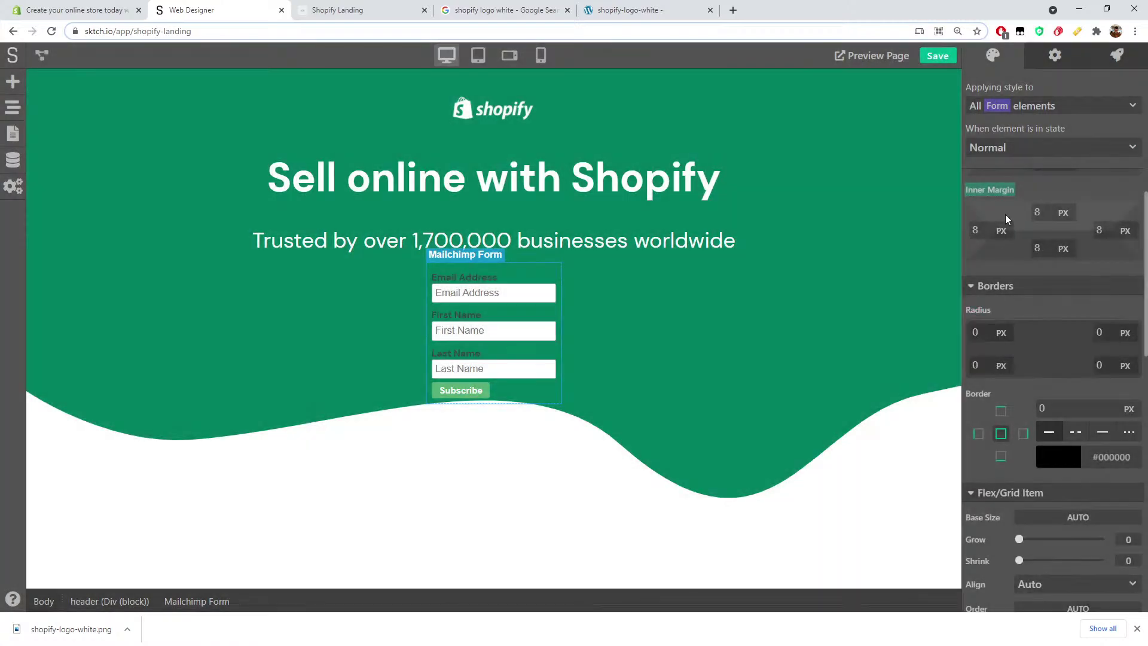
Step: Reset the inner margin of all Form elements to its default
scroll(996, 204, up, 1)
click(1007, 249)
click(1014, 270)
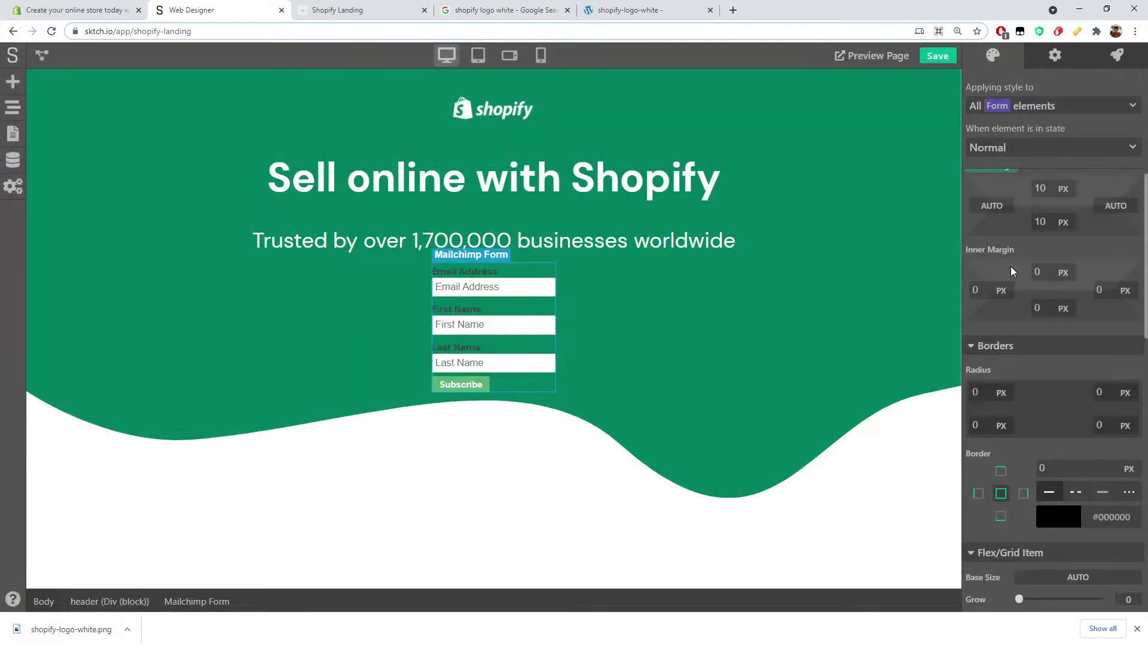
Step: Try to reset the outer margin of all Form elements to its default
scroll(1026, 263, up, 3)
click(991, 345)
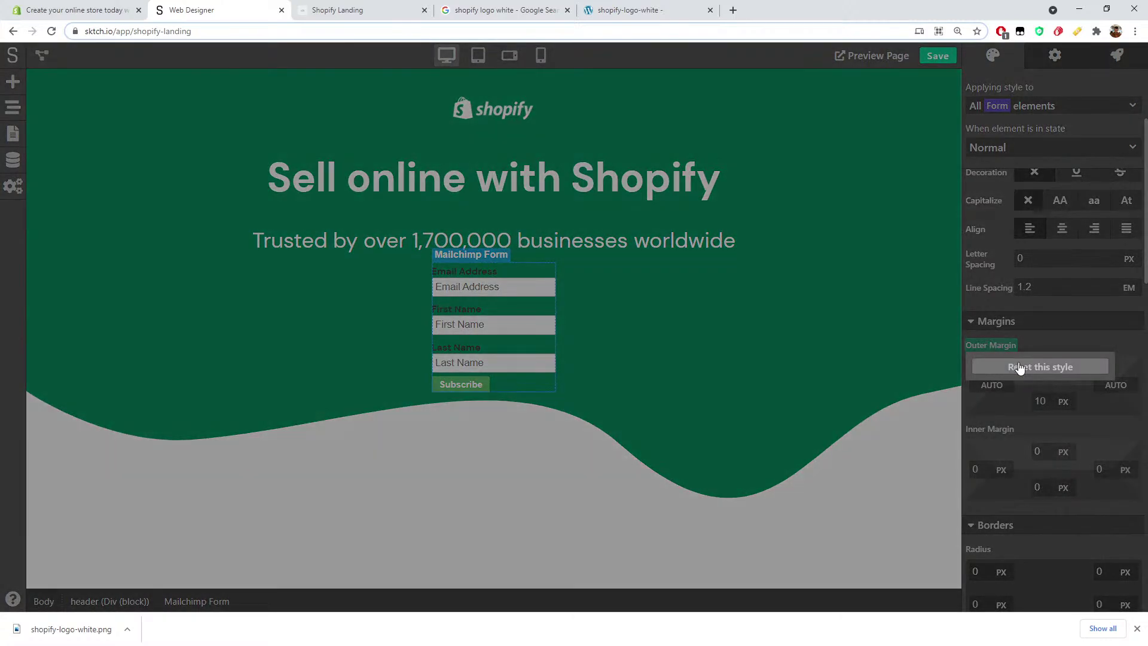
click(1041, 365)
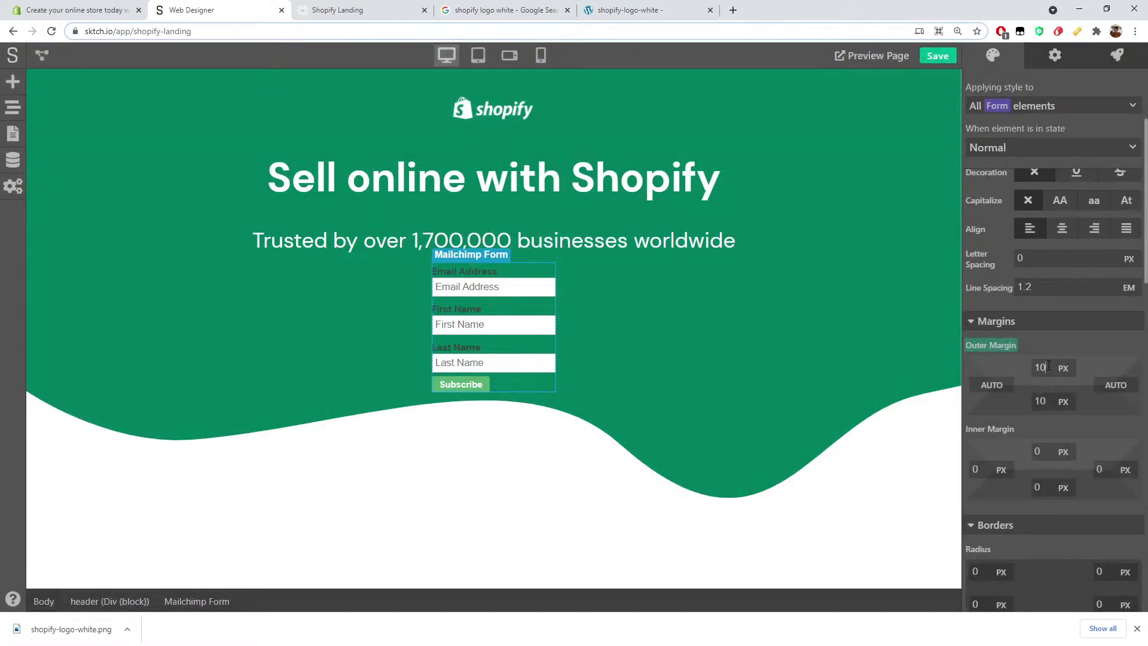
scroll(1049, 328, up, 2)
Step: Set the display of all Form elements to a horizontal, non-wrapping flex row with items aligned to Center
scroll(999, 302, down, 6)
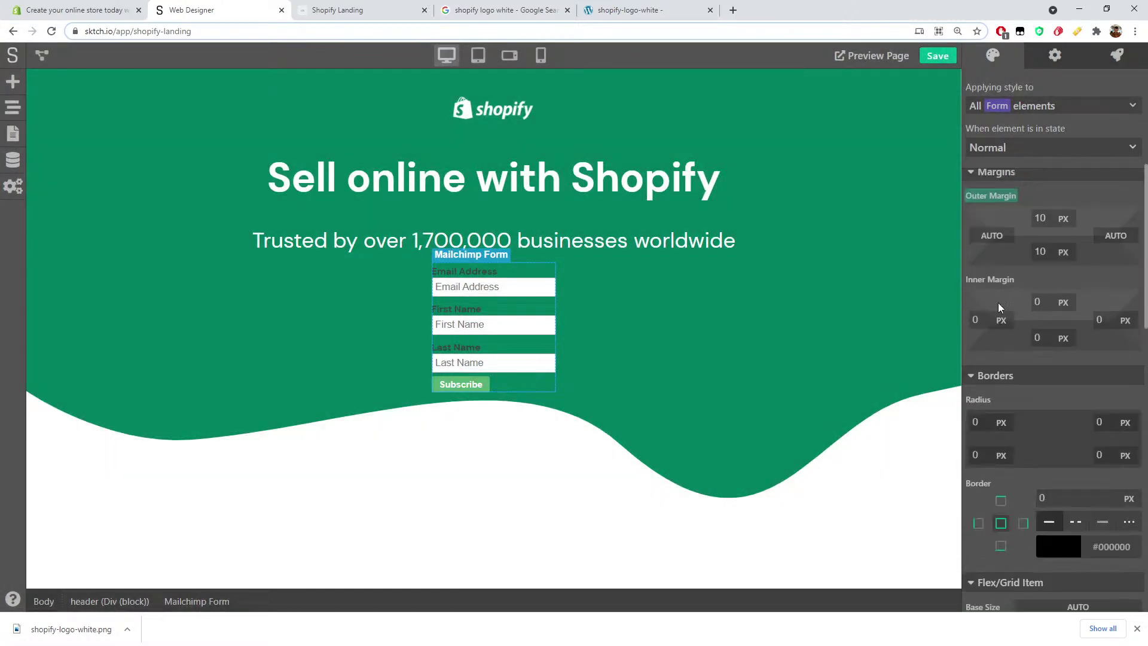
scroll(1002, 309, down, 5)
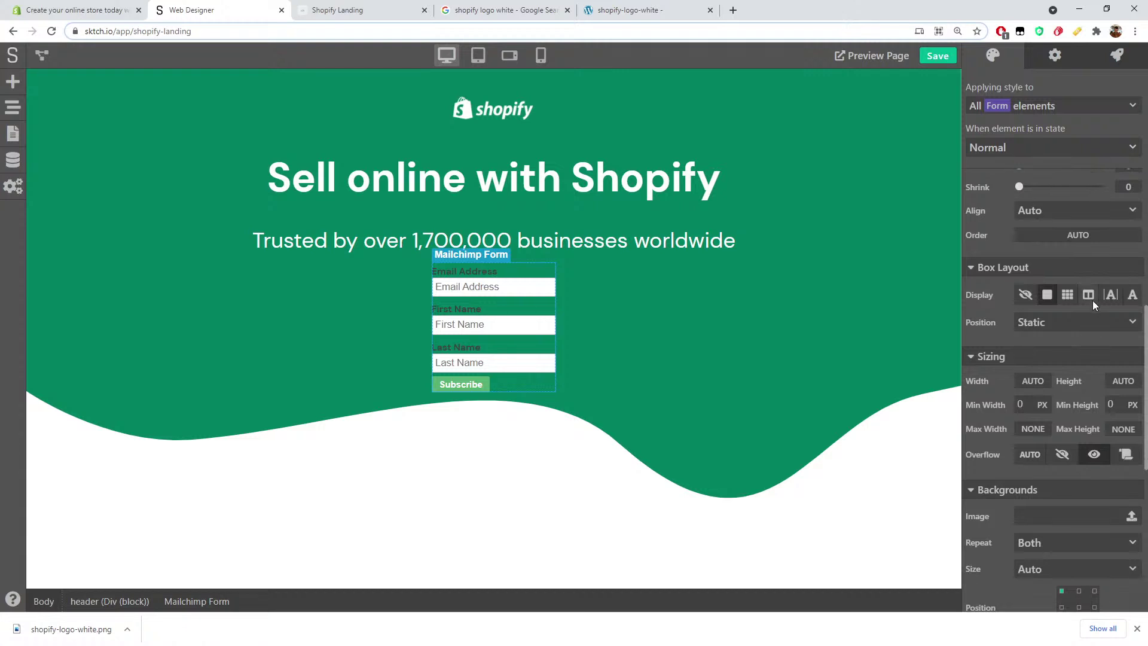
click(1089, 296)
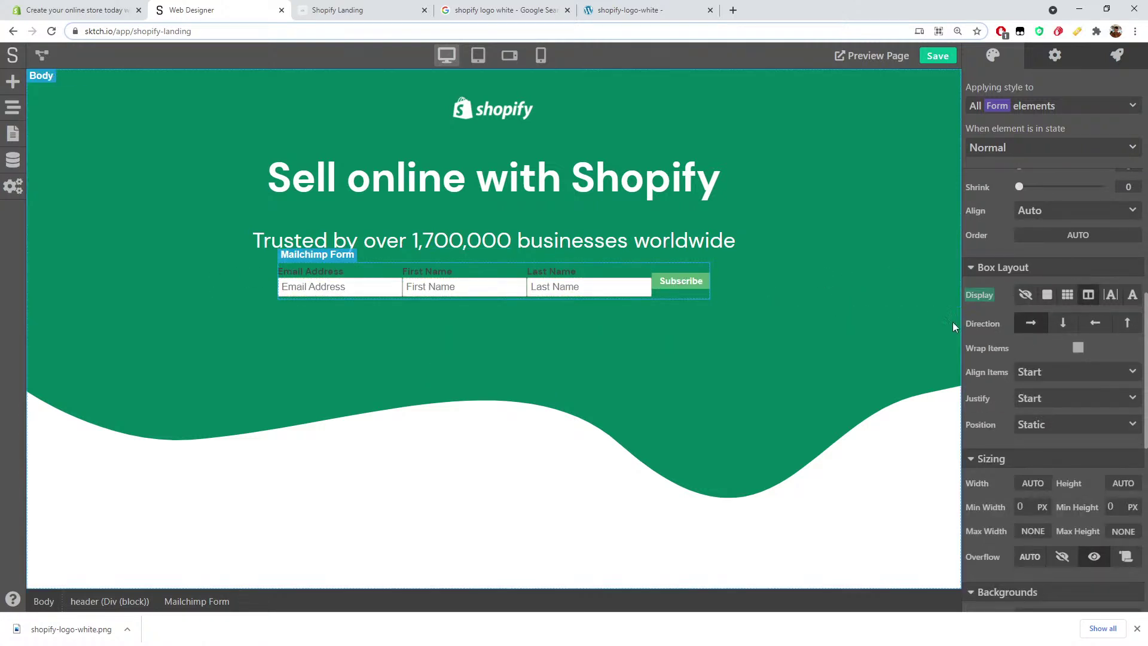
click(1041, 372)
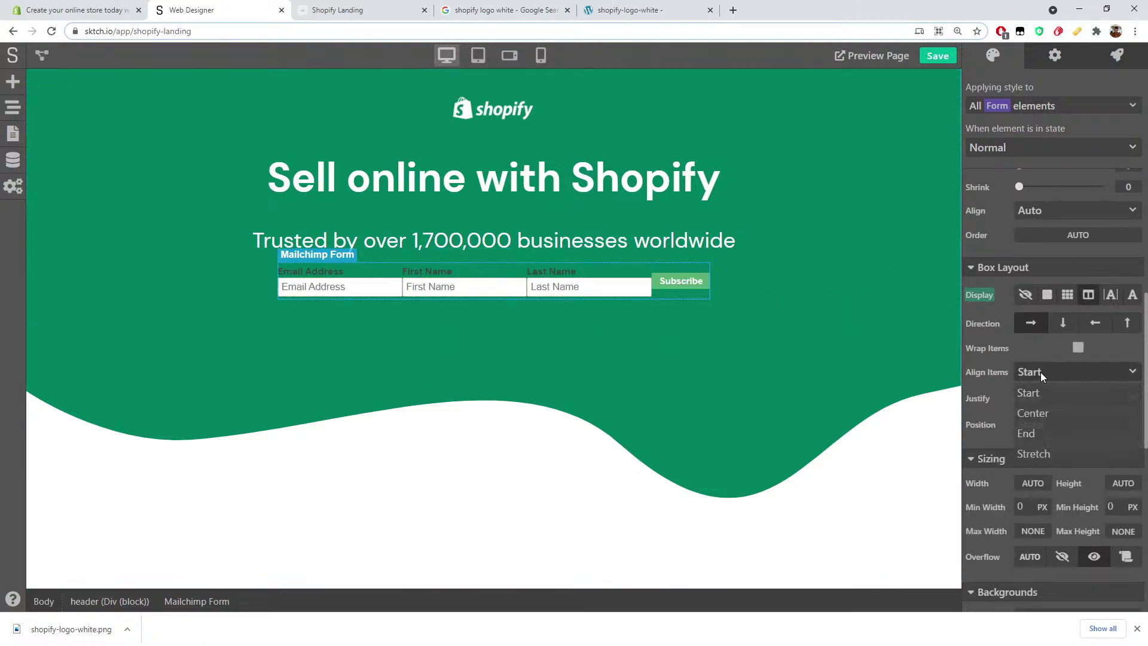
click(1046, 410)
click(1079, 347)
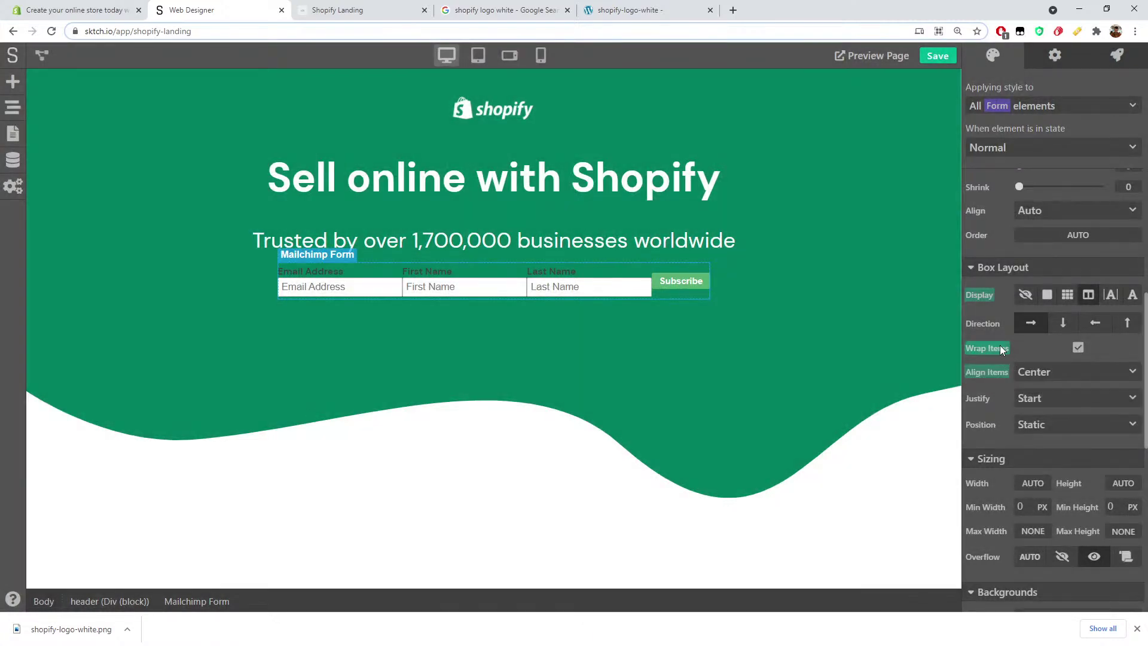
click(1002, 349)
click(1028, 328)
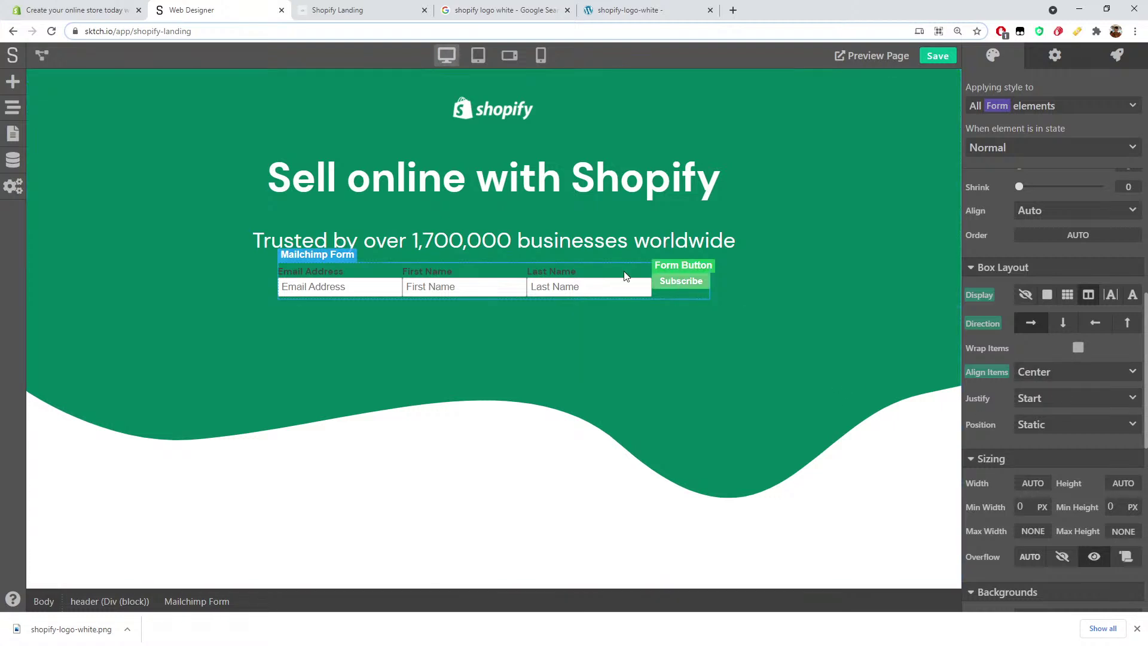
Step: Hide all Form Label elements in the Mailchimp form through their display style
click(548, 274)
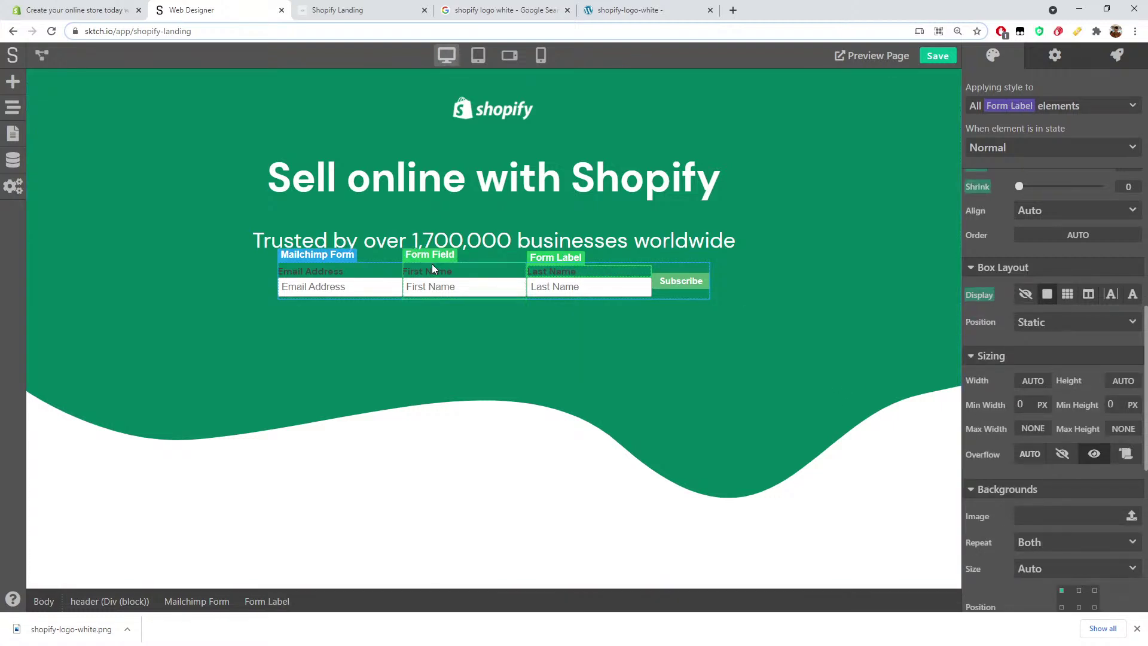
scroll(999, 217, up, 1)
scroll(999, 223, up, 3)
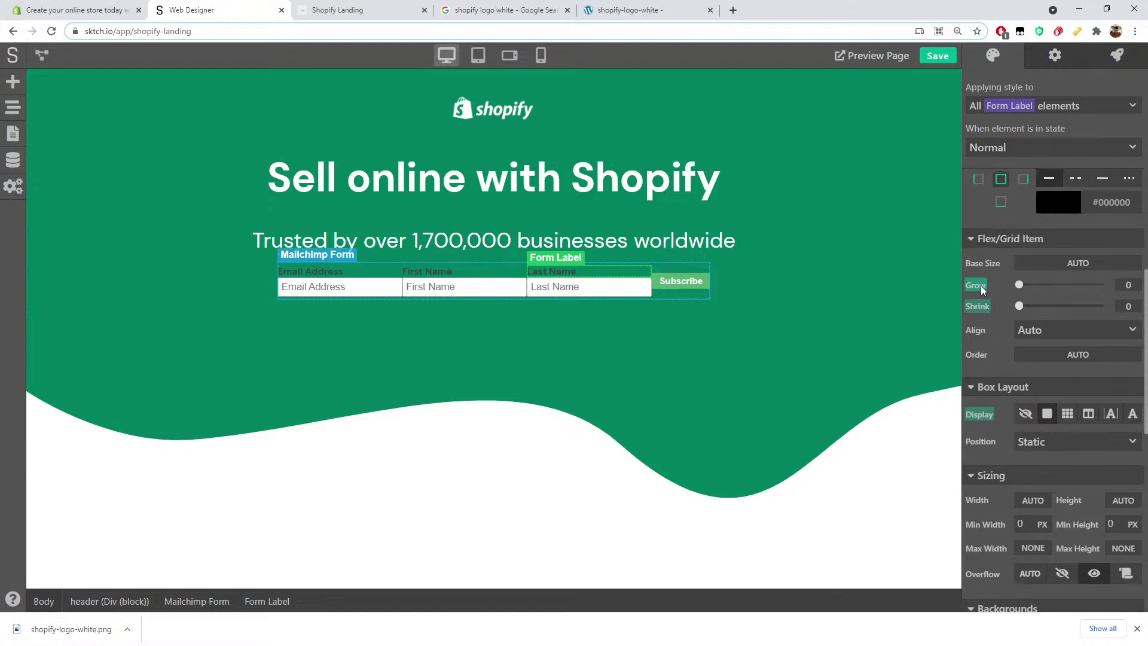
scroll(1006, 341, down, 5)
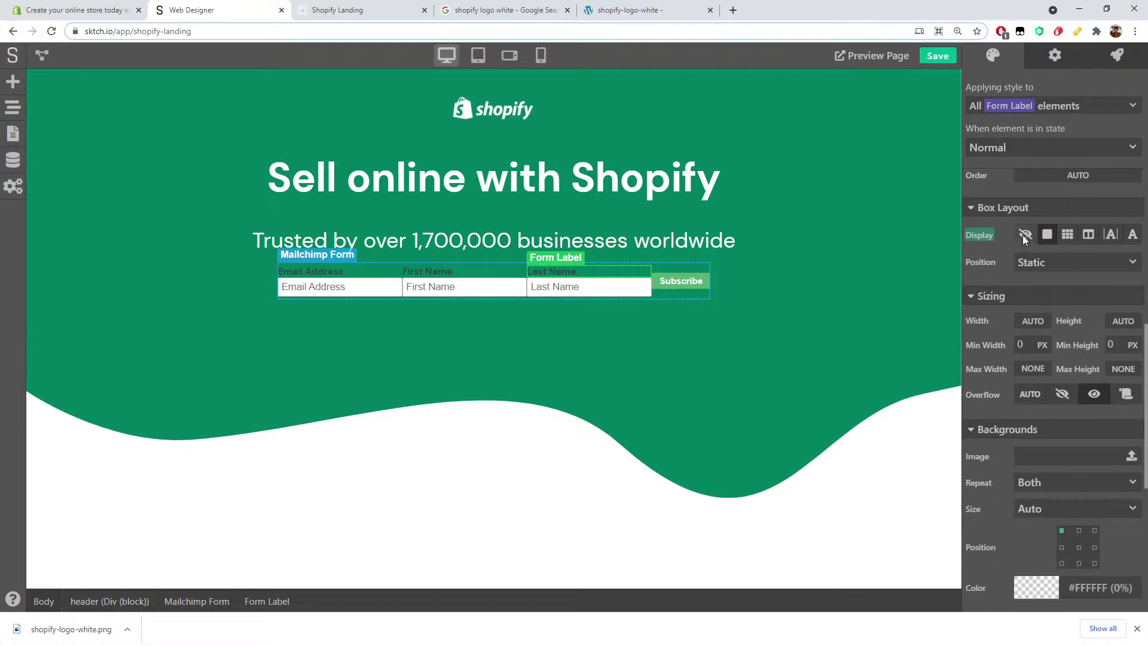
click(1023, 235)
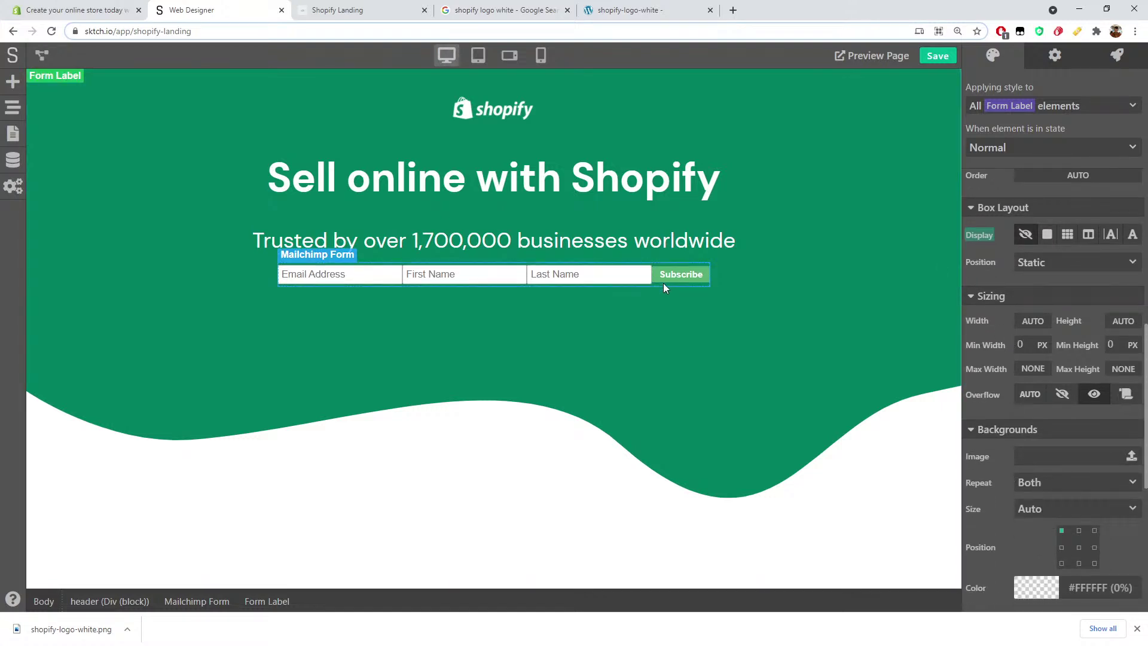
Step: Set the Mailchimp form's First & Last Name option to None
click(1051, 58)
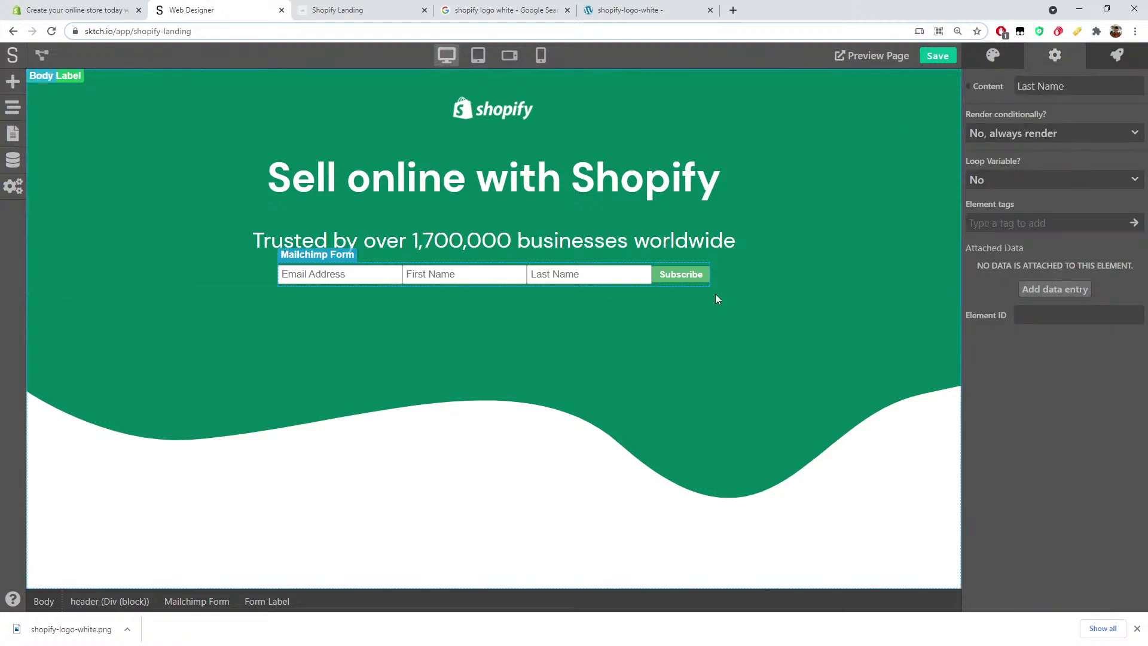
click(698, 285)
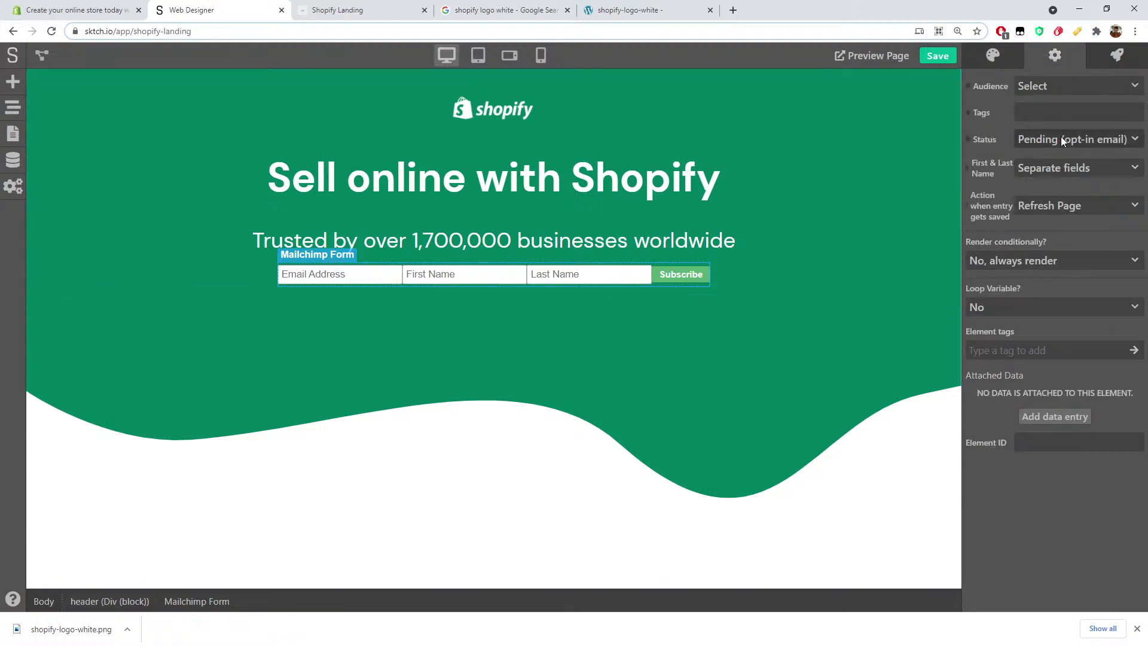
click(1080, 167)
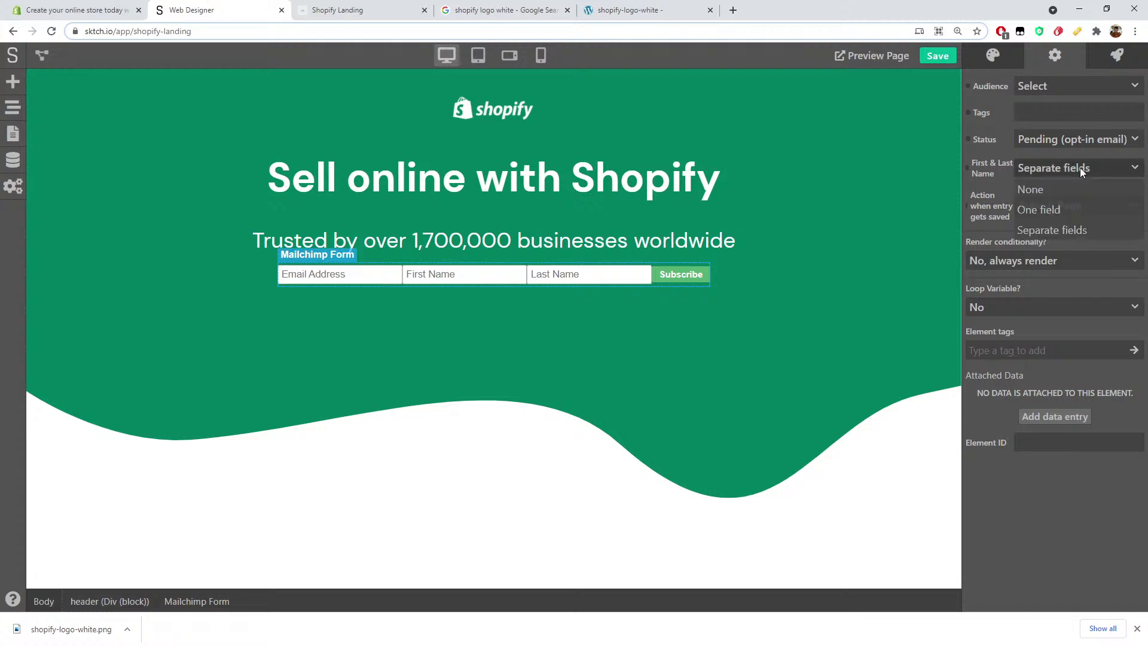
click(1057, 188)
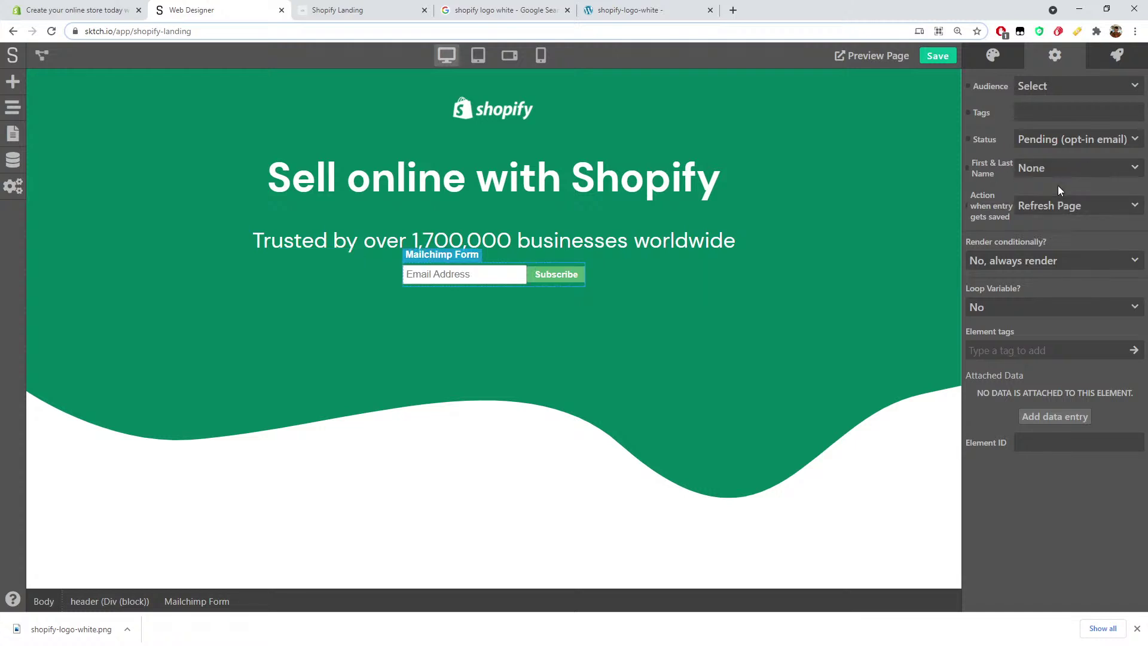
click(567, 325)
Step: Compare the form's Subscribe button with the sign-up button on the Shopify free-trial reference page, leaving the Subscribe button selected
click(95, 10)
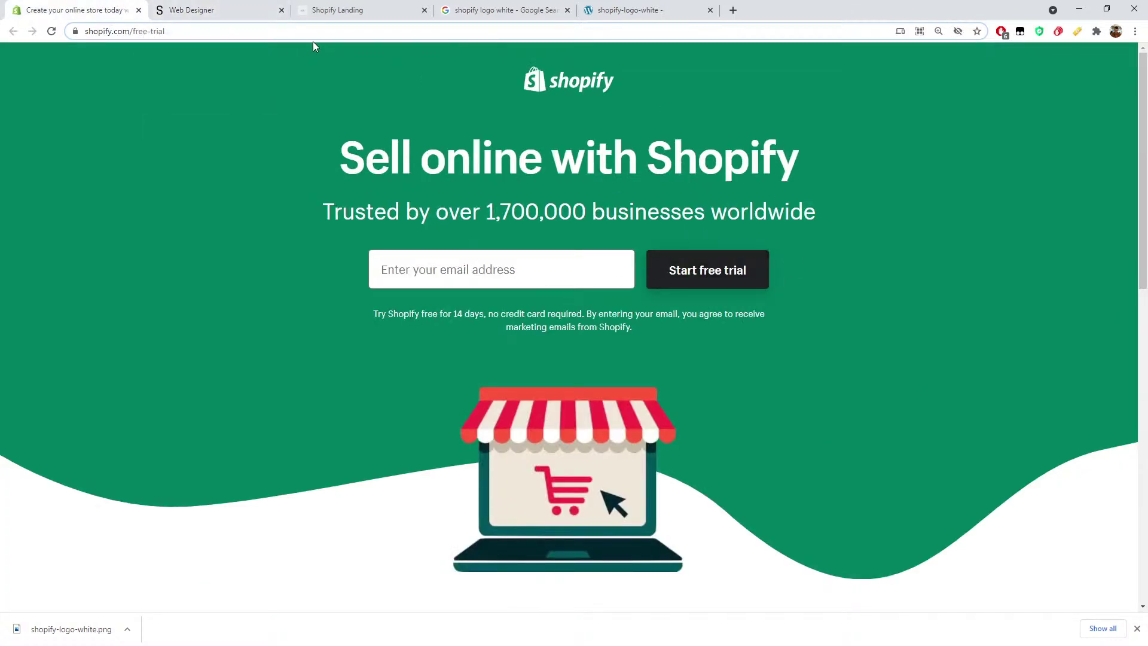
click(197, 11)
click(482, 242)
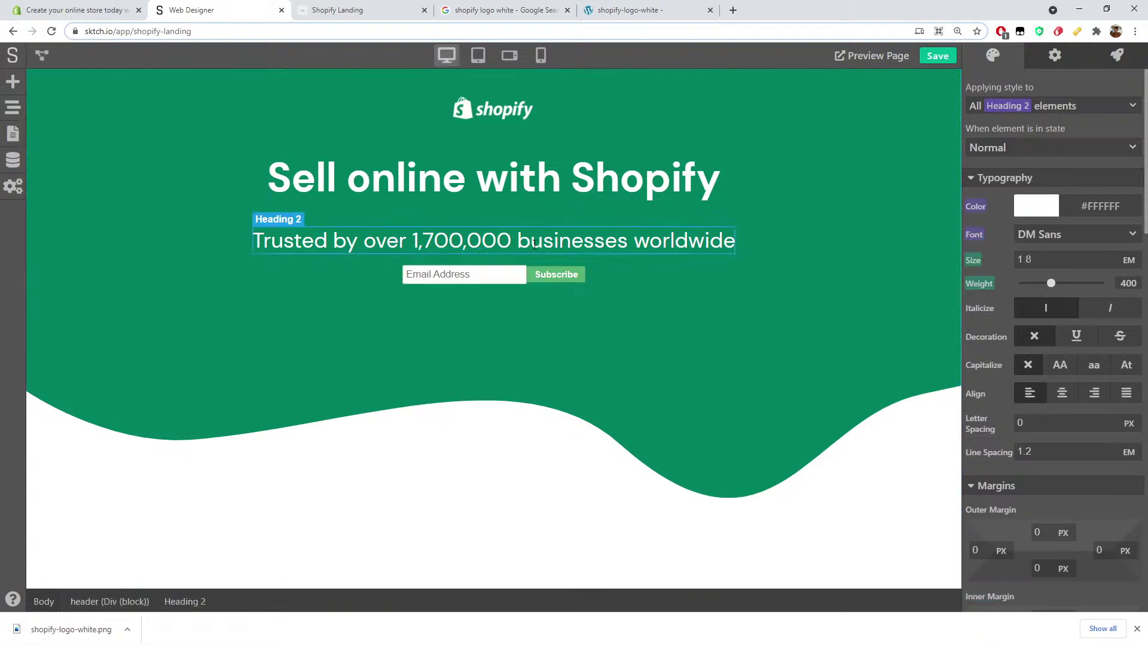
click(562, 274)
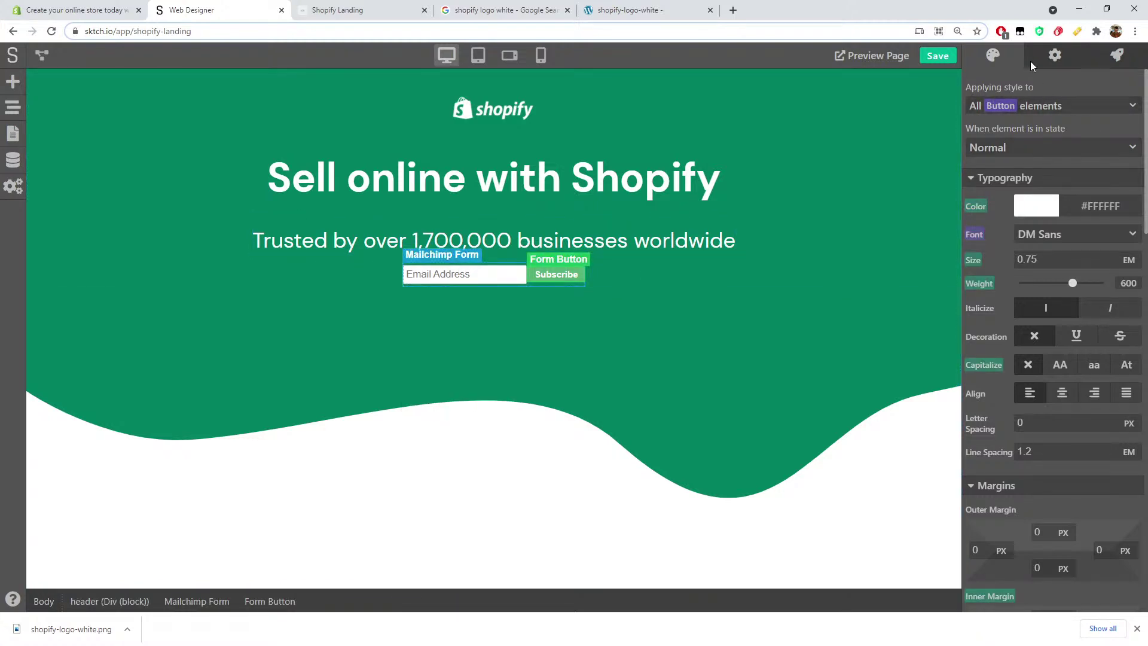
click(101, 11)
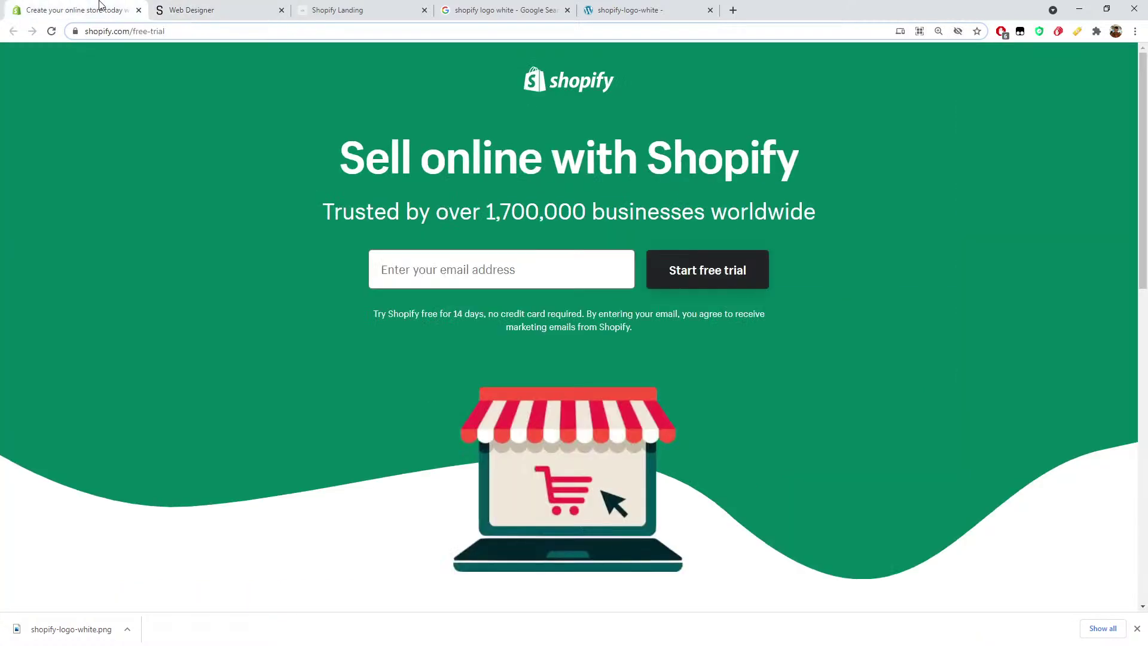
click(215, 12)
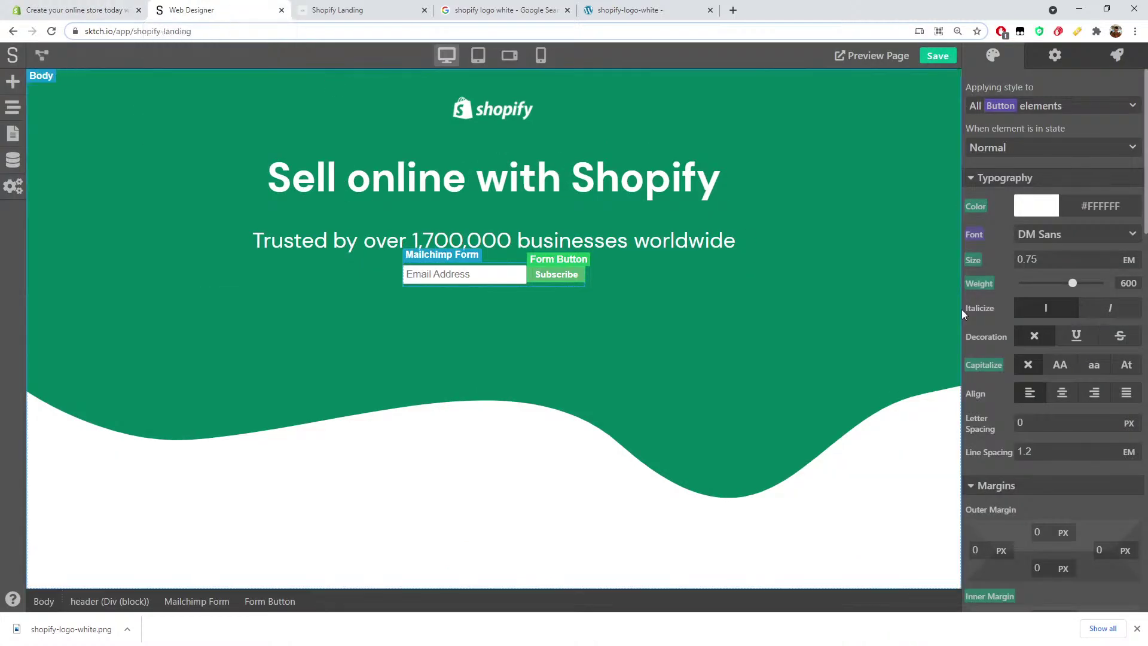
Step: Set the font of all Button elements to DM Sans and reset their text size to its default
click(1063, 236)
scroll(1076, 358, down, 3)
scroll(1079, 367, up, 4)
scroll(1059, 293, up, 1)
scroll(1094, 315, down, 2)
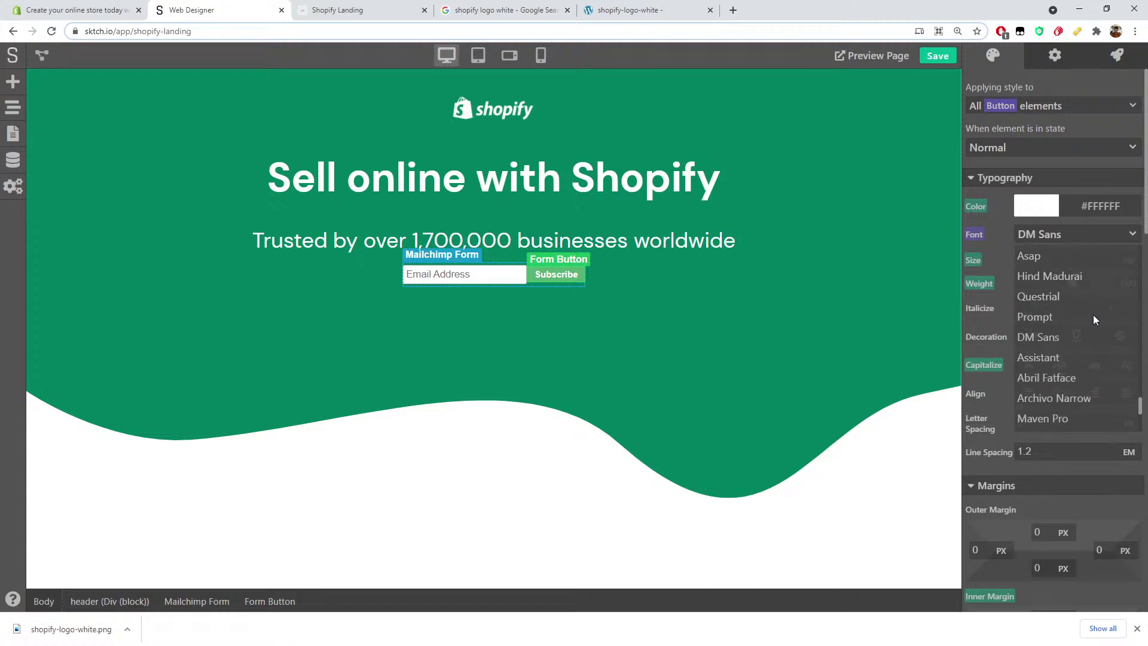
click(1067, 336)
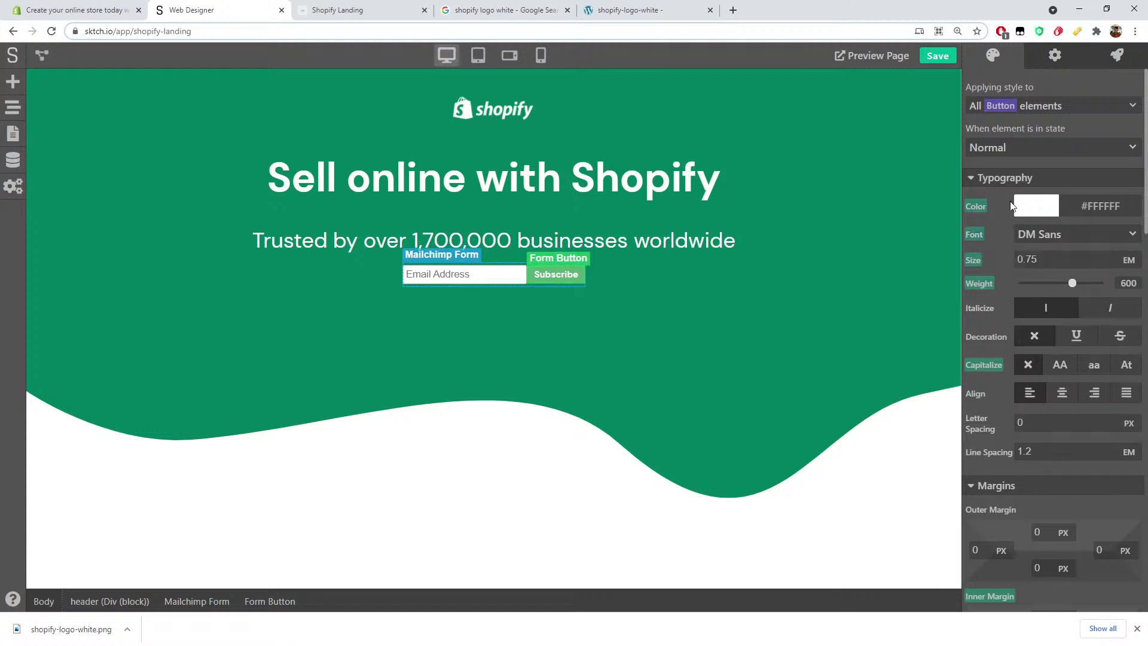
click(981, 262)
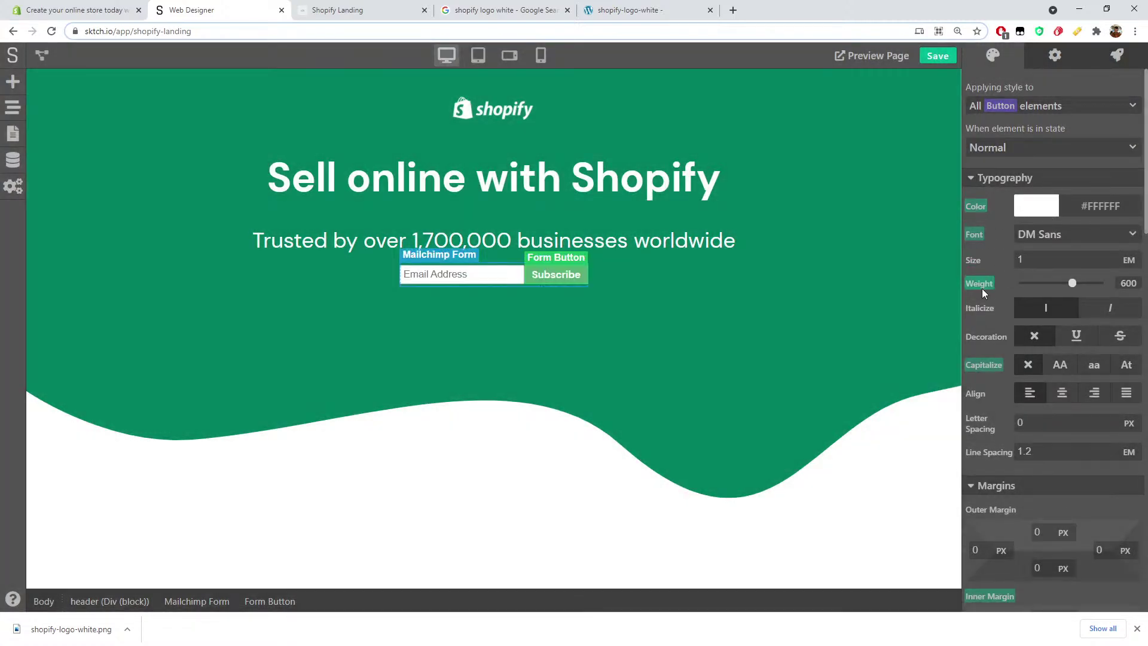
Step: Change the background color of all Button elements to dark grey #212121, checking the reference page's button
scroll(997, 324, down, 2)
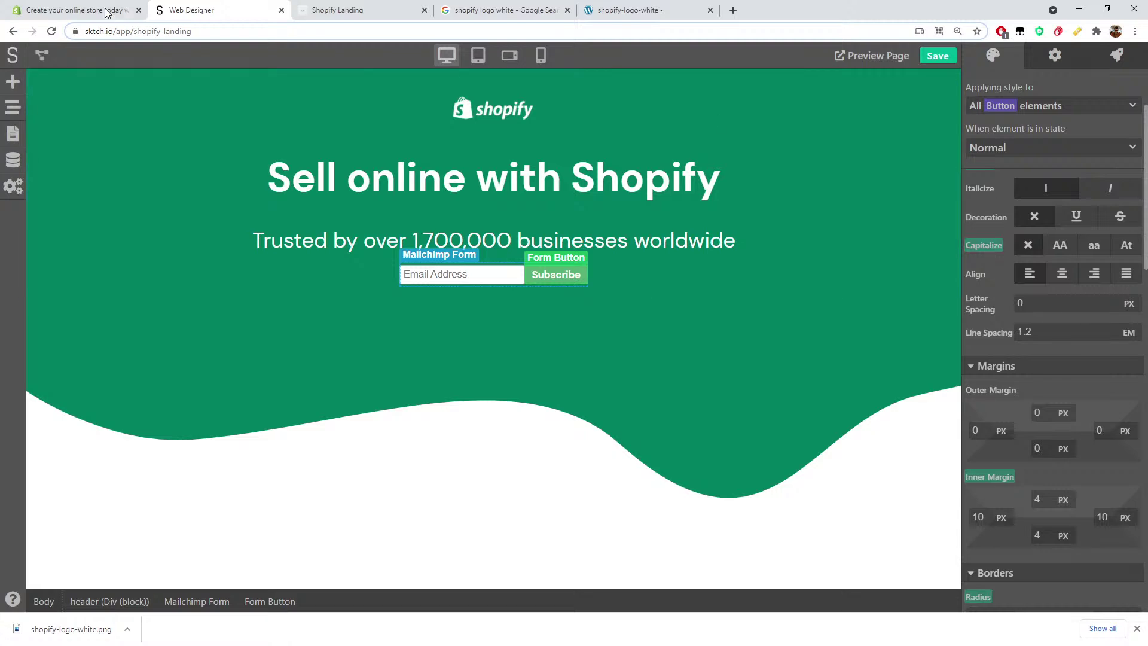
key(ctrl+shift+Tab)
key(ctrl+Tab)
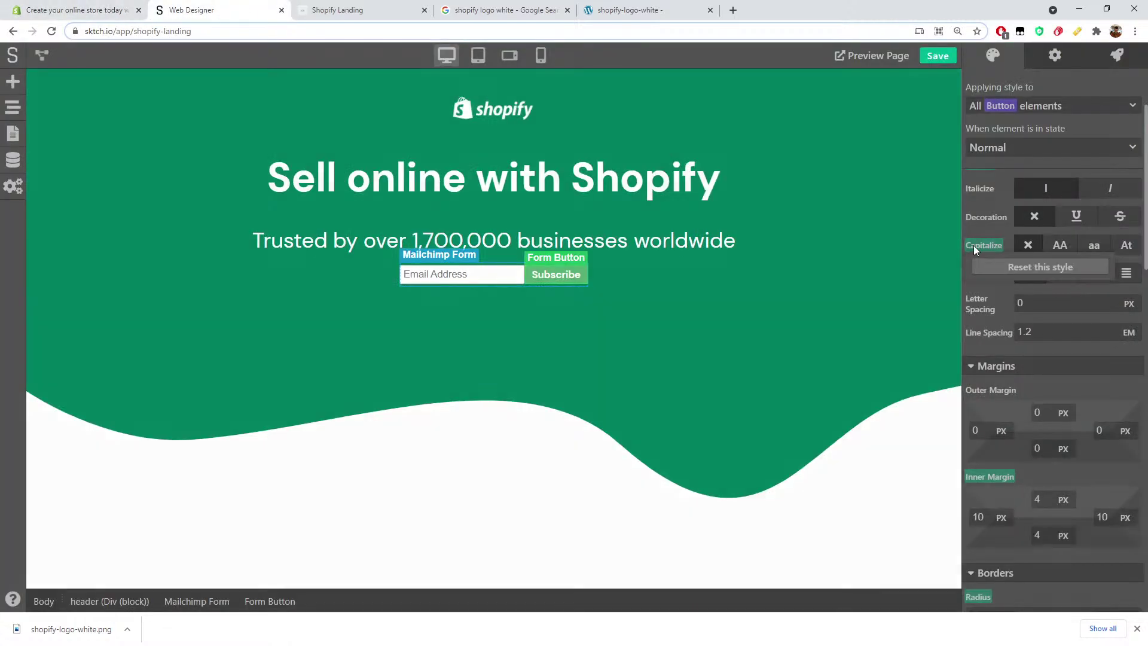
scroll(1000, 240, down, 2)
scroll(1000, 234, down, 7)
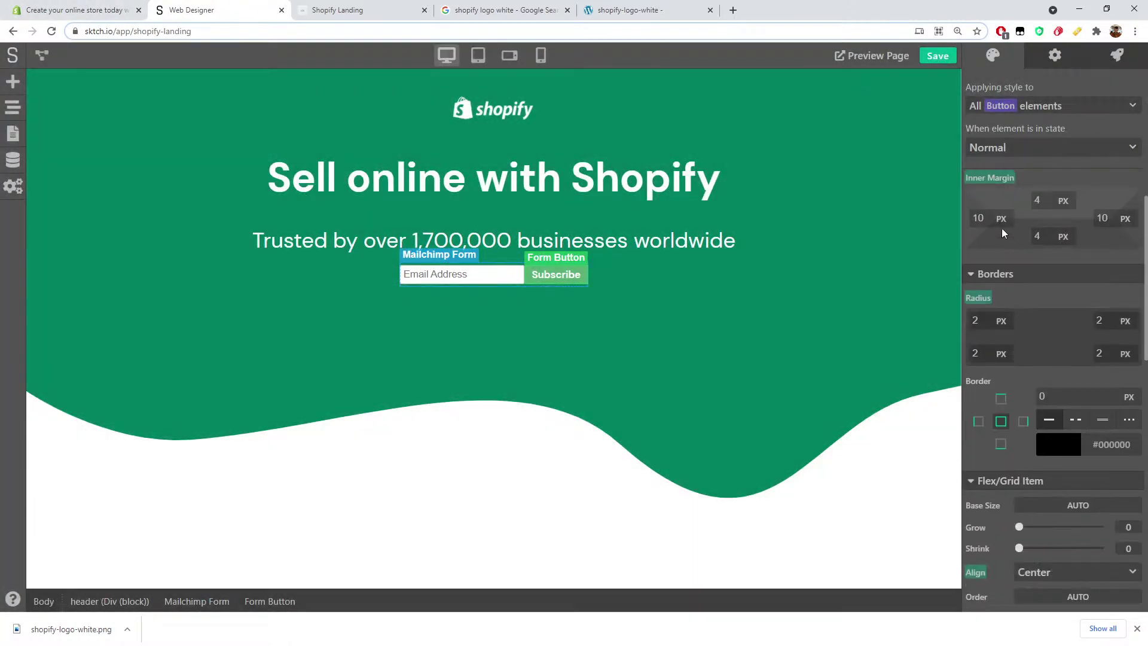
scroll(1010, 310, down, 7)
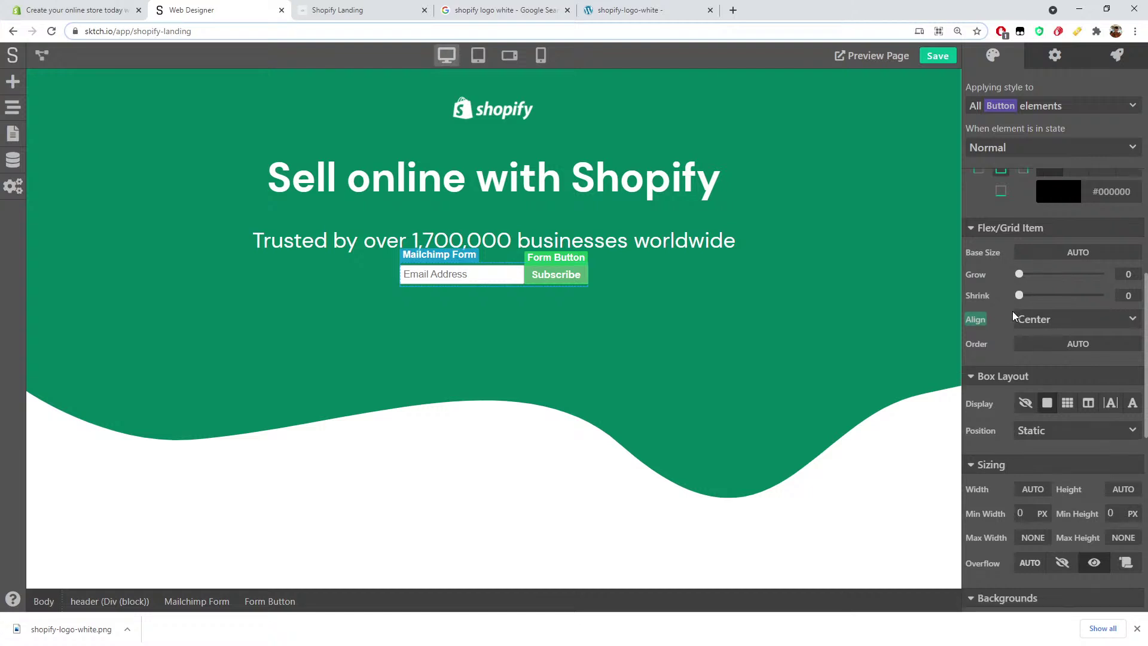
click(1036, 291)
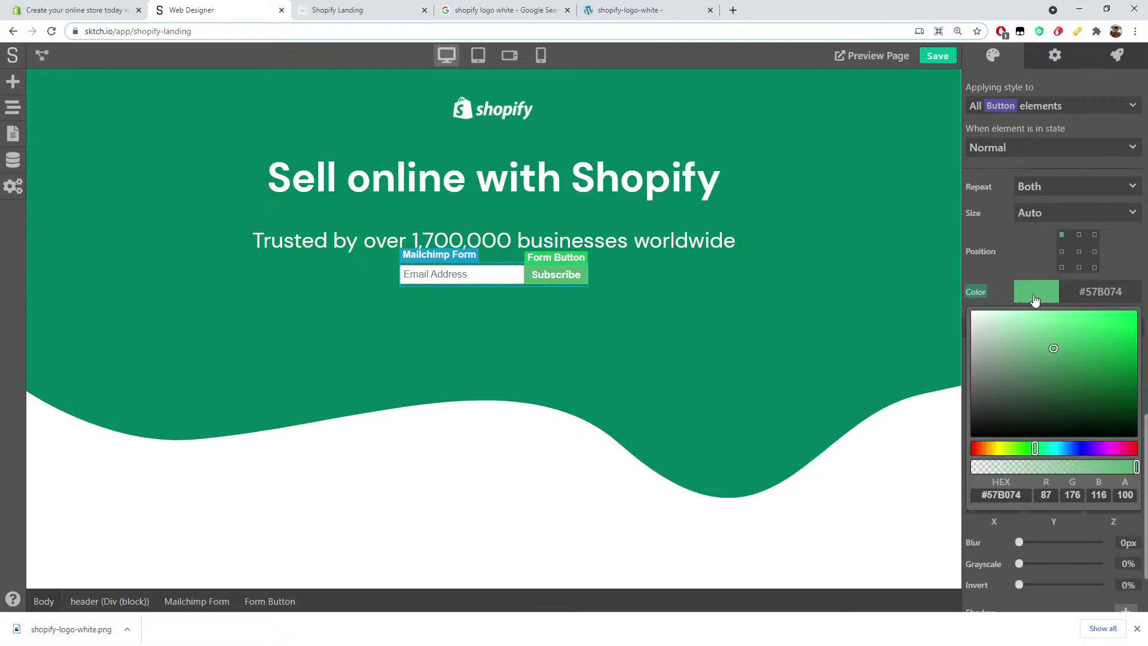
drag(1000, 383, 970, 418)
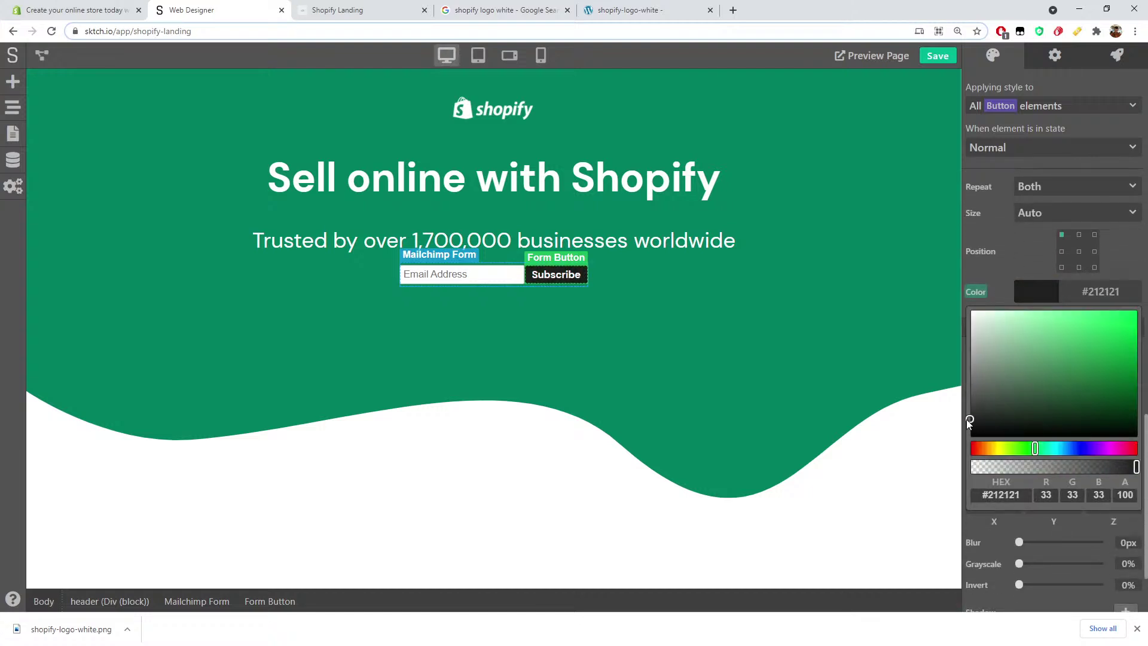
click(996, 226)
Step: Set the background color of all Button elements in the Hovered state to #131313, checking the reference page's button
click(1014, 149)
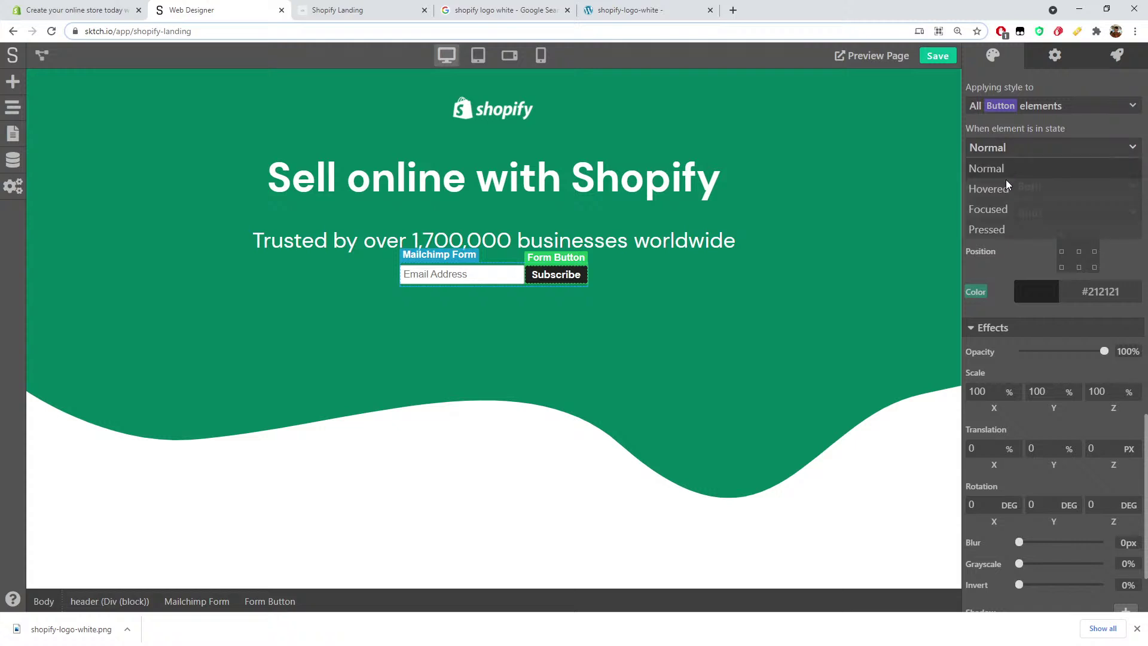
click(1004, 186)
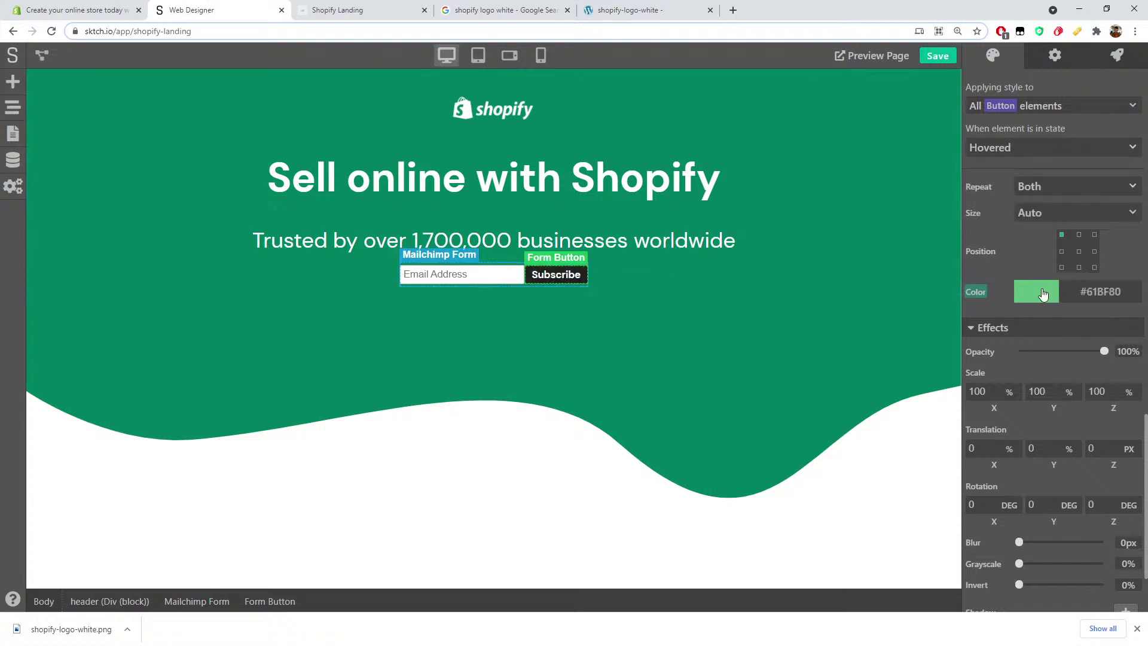
click(106, 5)
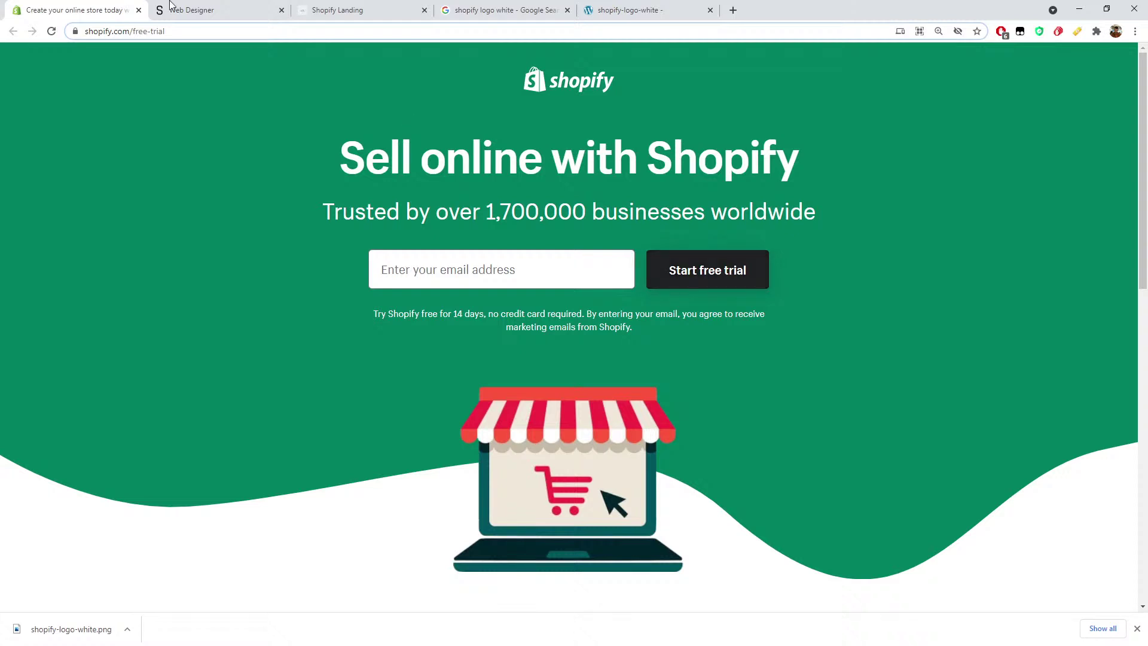
click(240, 10)
click(1027, 305)
drag(992, 418, 969, 426)
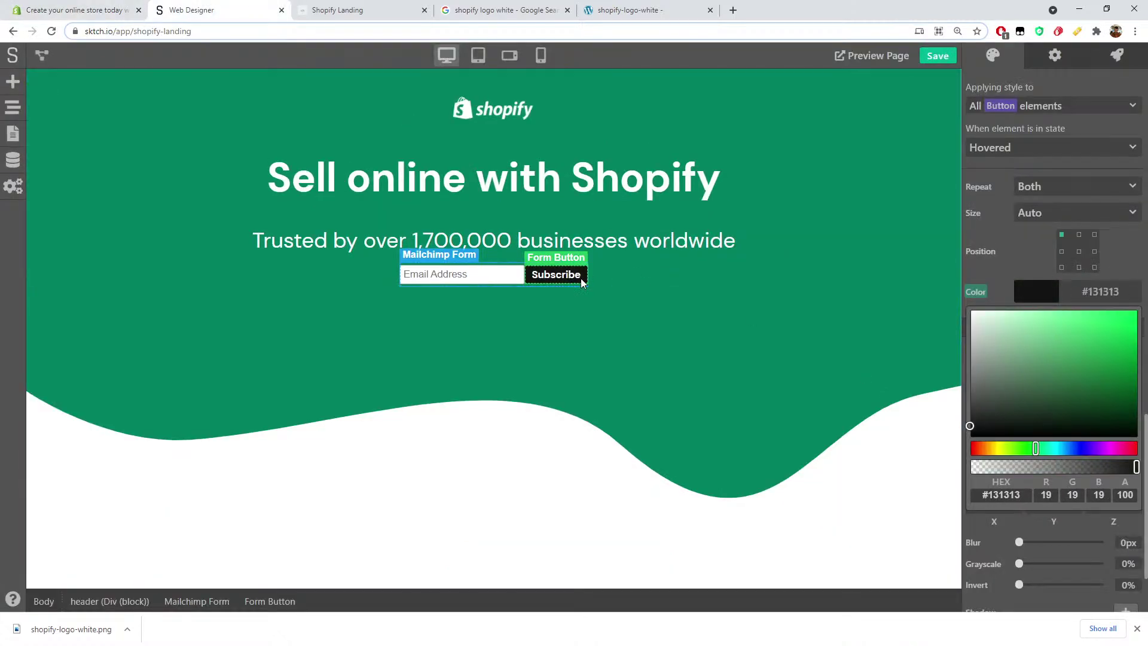
Step: Add a drop shadow to all Button elements in the Normal state, checking the sign-up button on the Shopify free-trial reference page
click(89, 9)
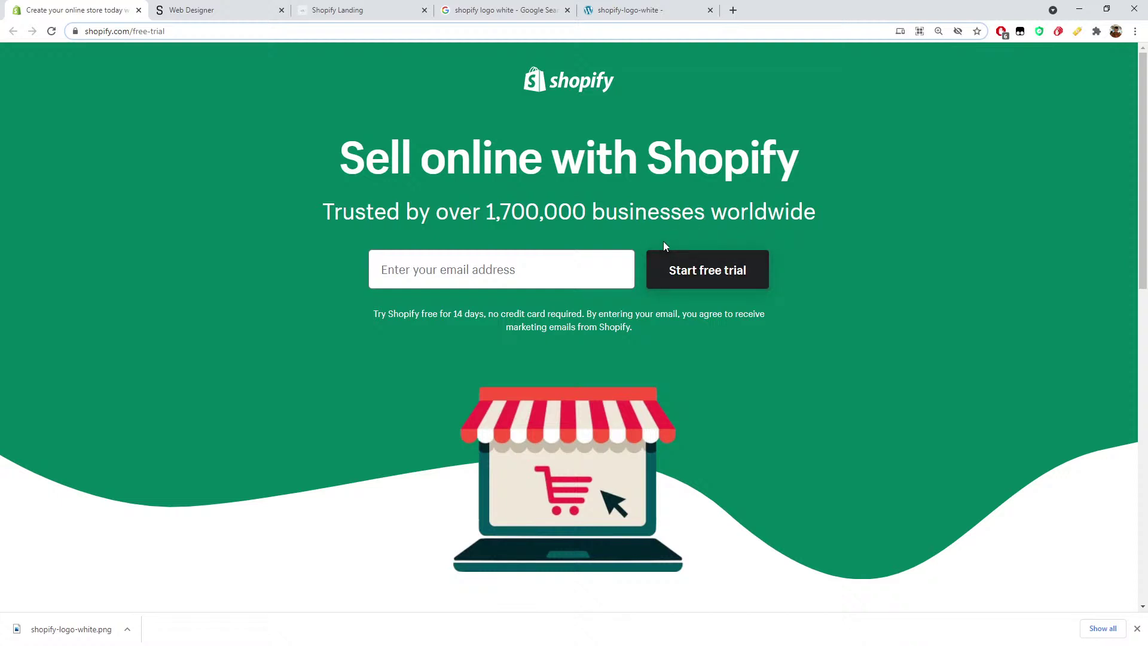
click(192, 8)
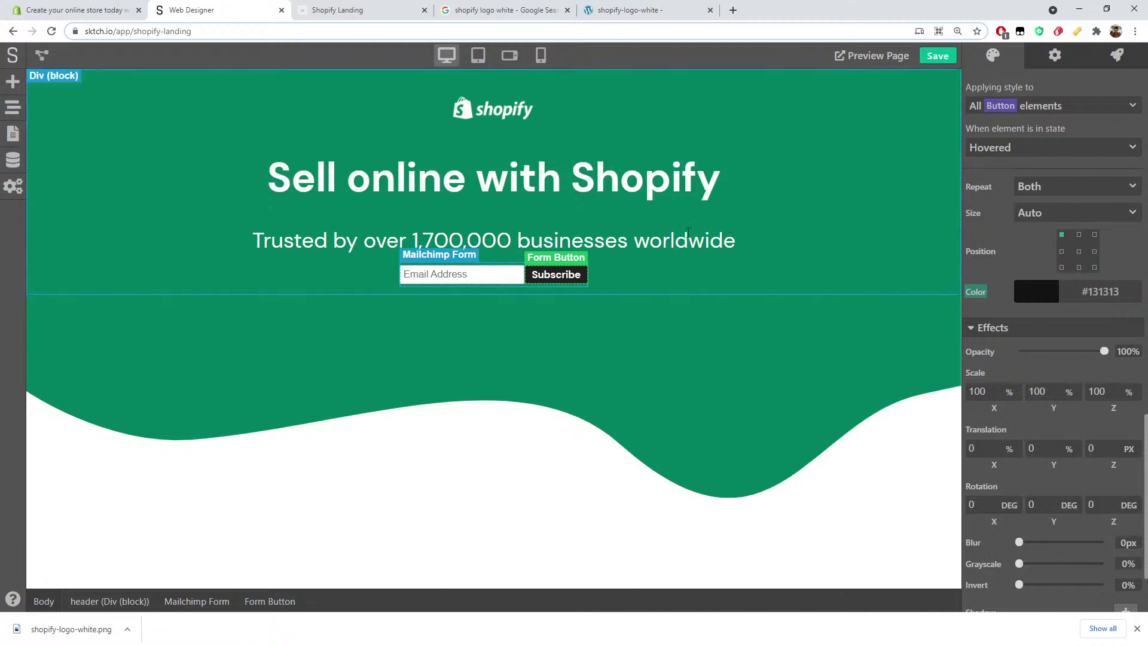
click(1006, 145)
click(996, 168)
scroll(1005, 239, down, 1)
scroll(1010, 286, up, 5)
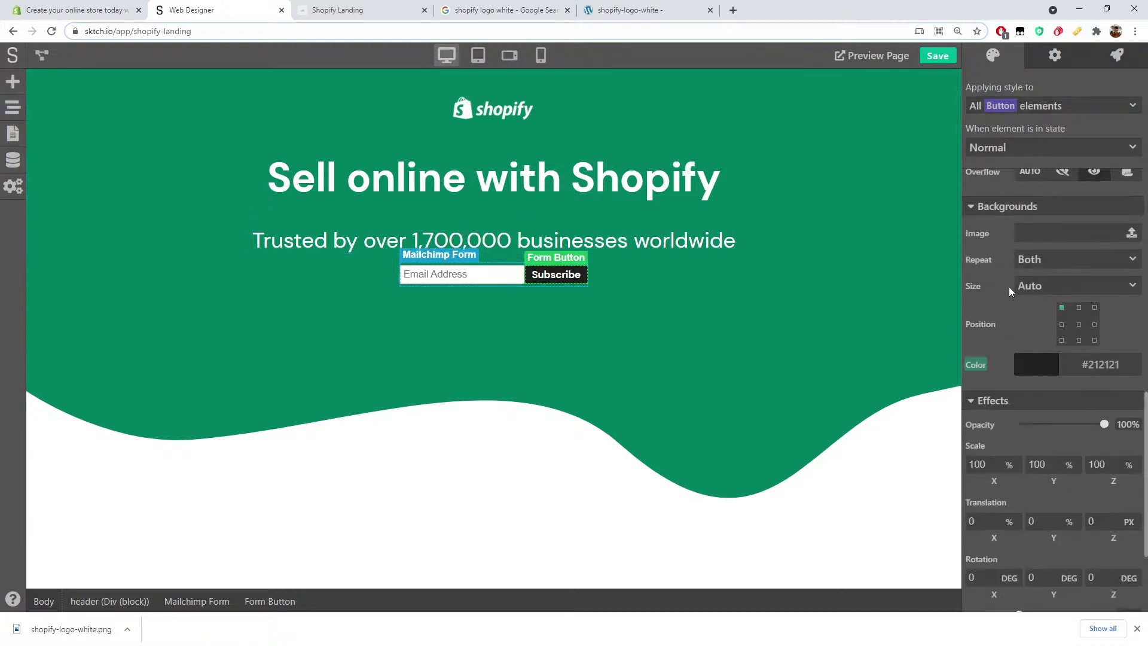
scroll(1009, 286, down, 6)
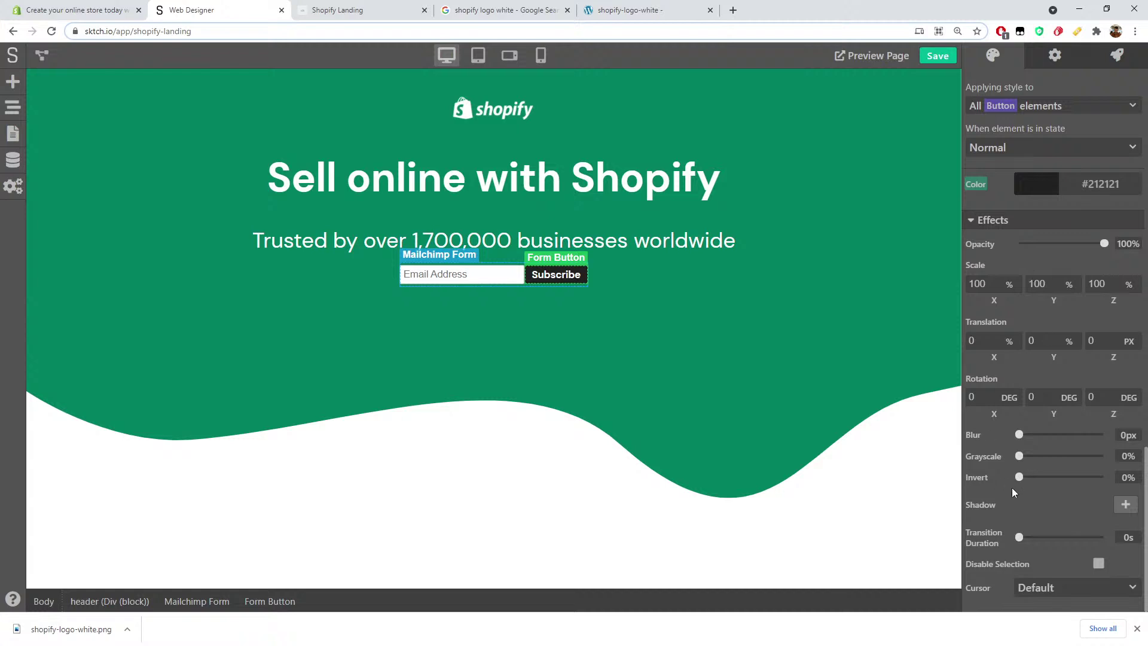
click(1122, 507)
scroll(1074, 492, down, 1)
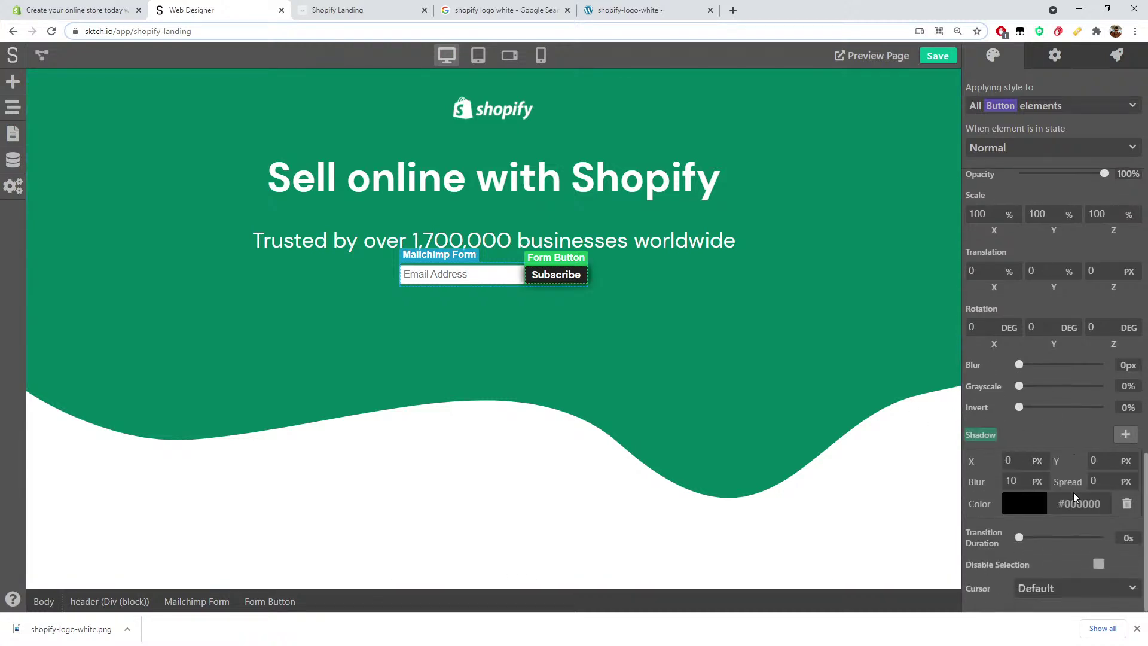
click(645, 243)
click(598, 282)
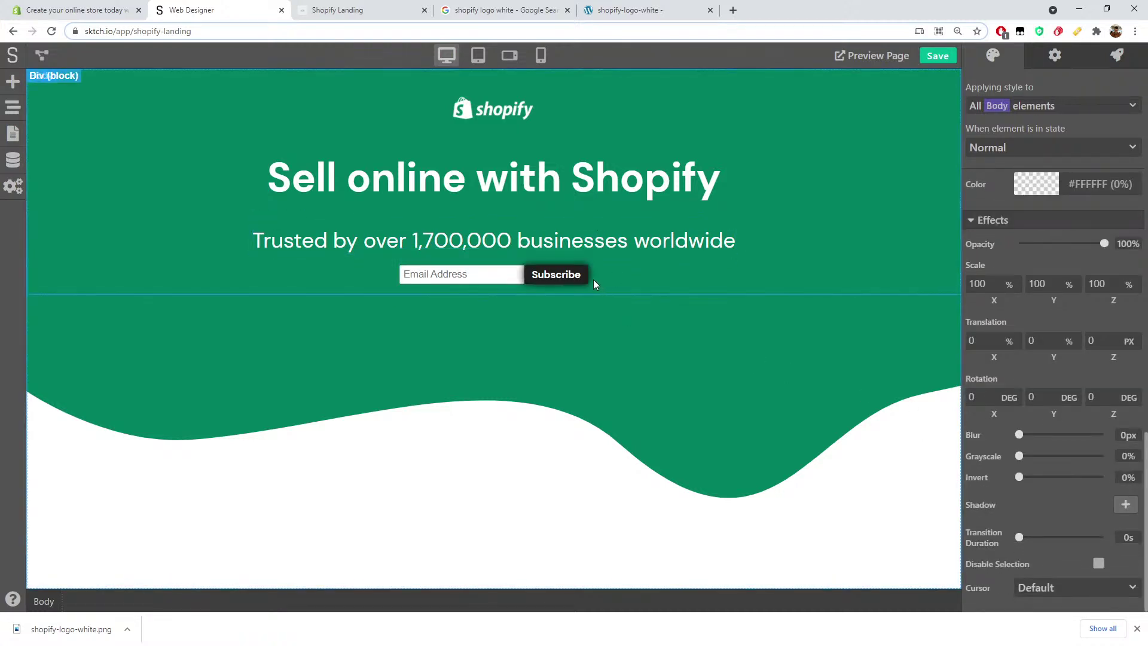
Step: Set the inner margin of all Text field elements to 15 px on every side, trying 20 px first and checking the reference page
click(478, 284)
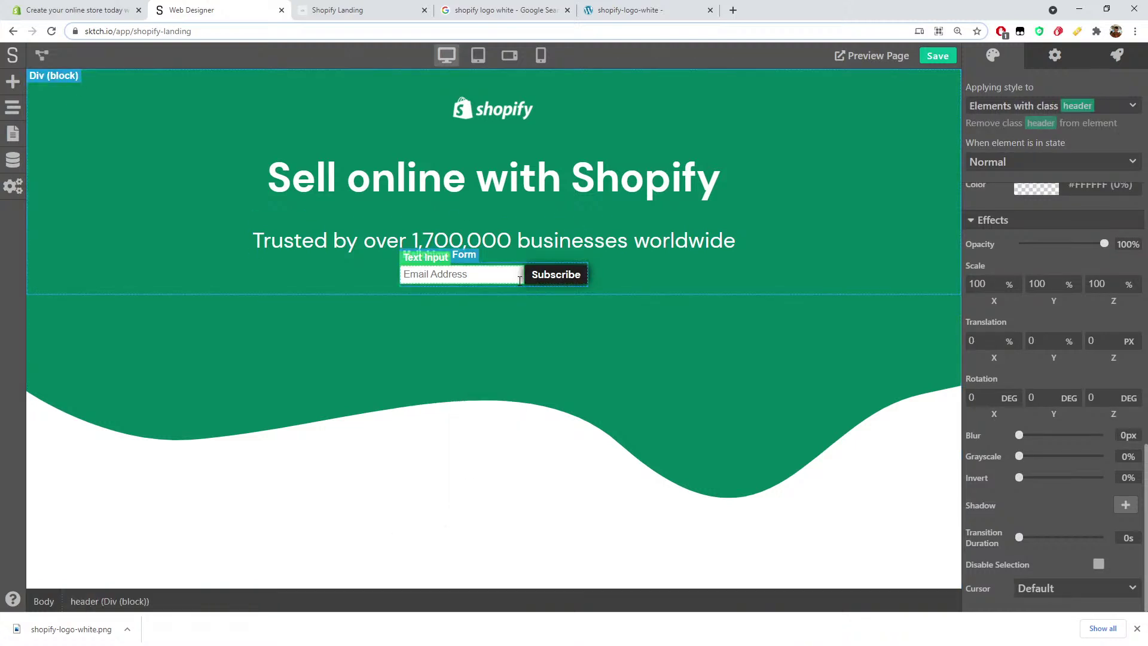
click(455, 274)
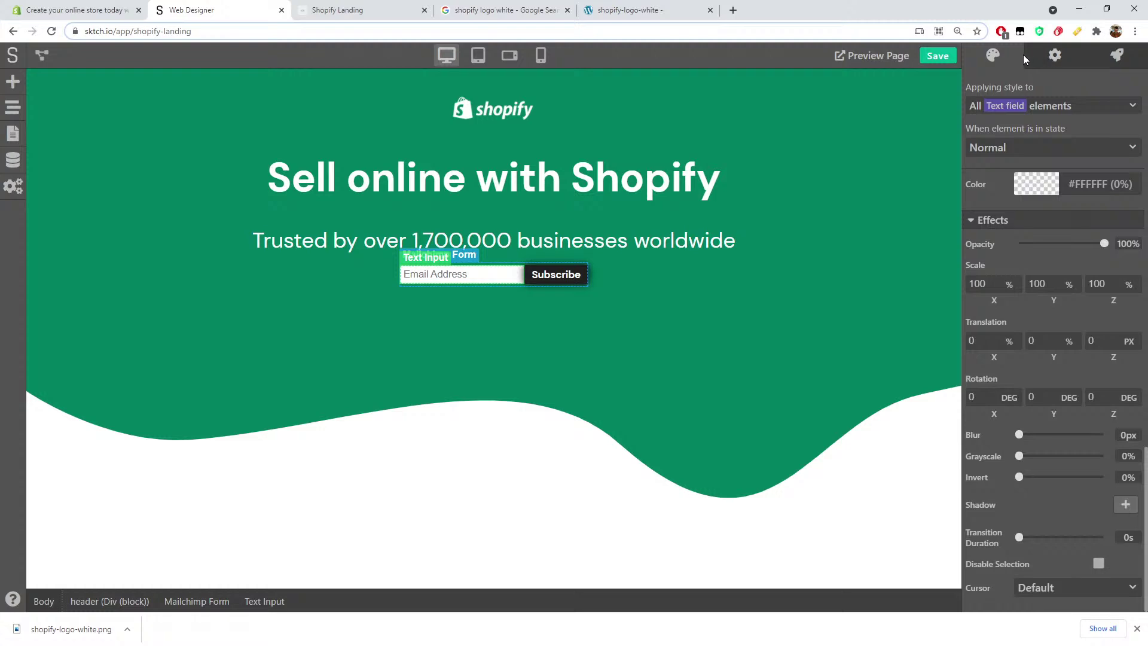
scroll(1007, 246, up, 10)
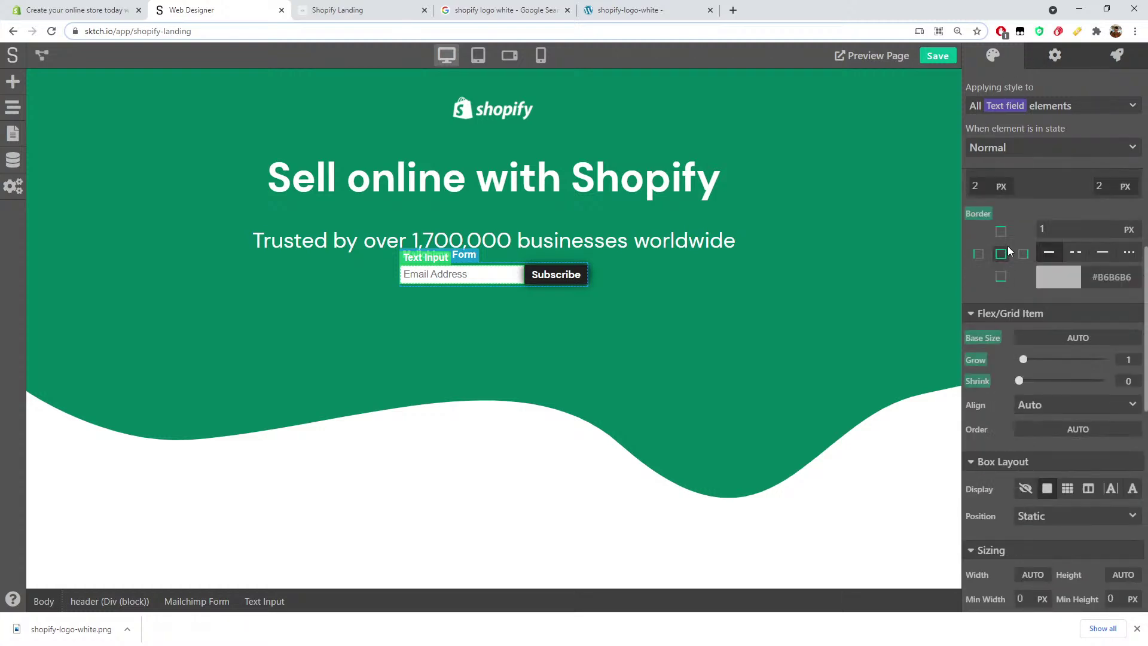
click(66, 13)
click(174, 3)
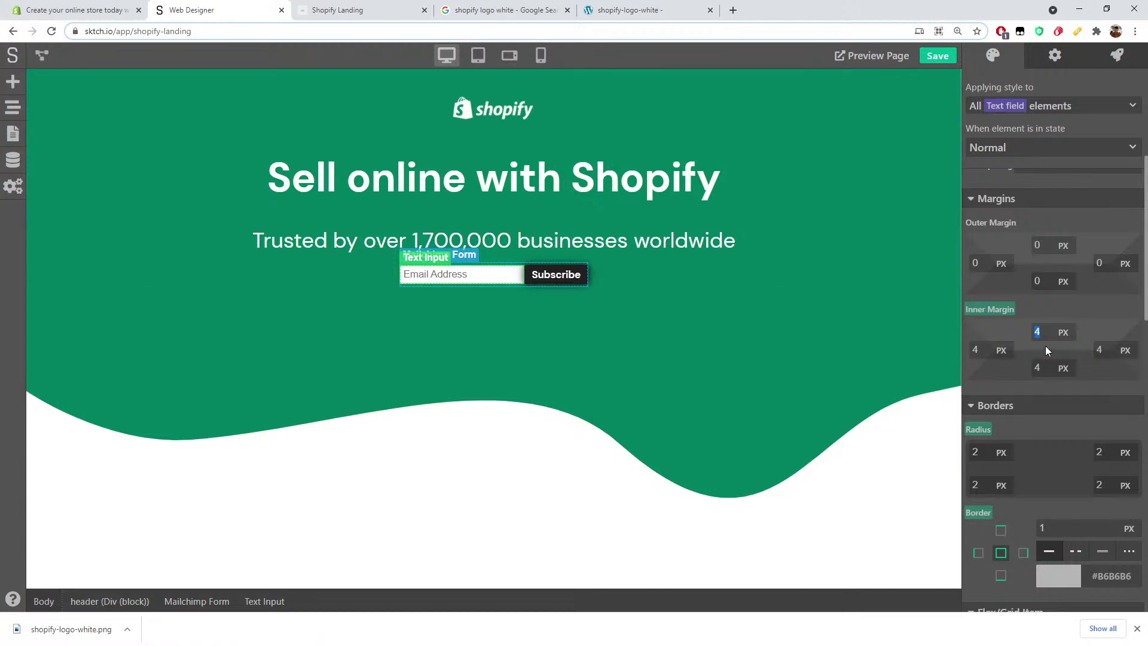
text(20)
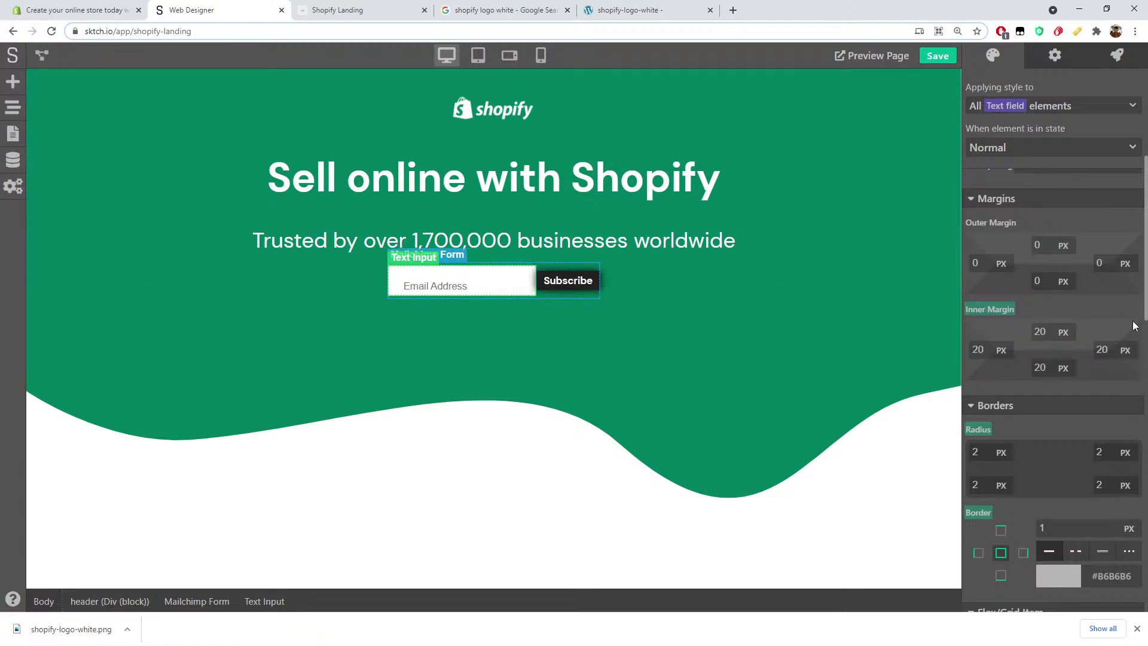
click(93, 5)
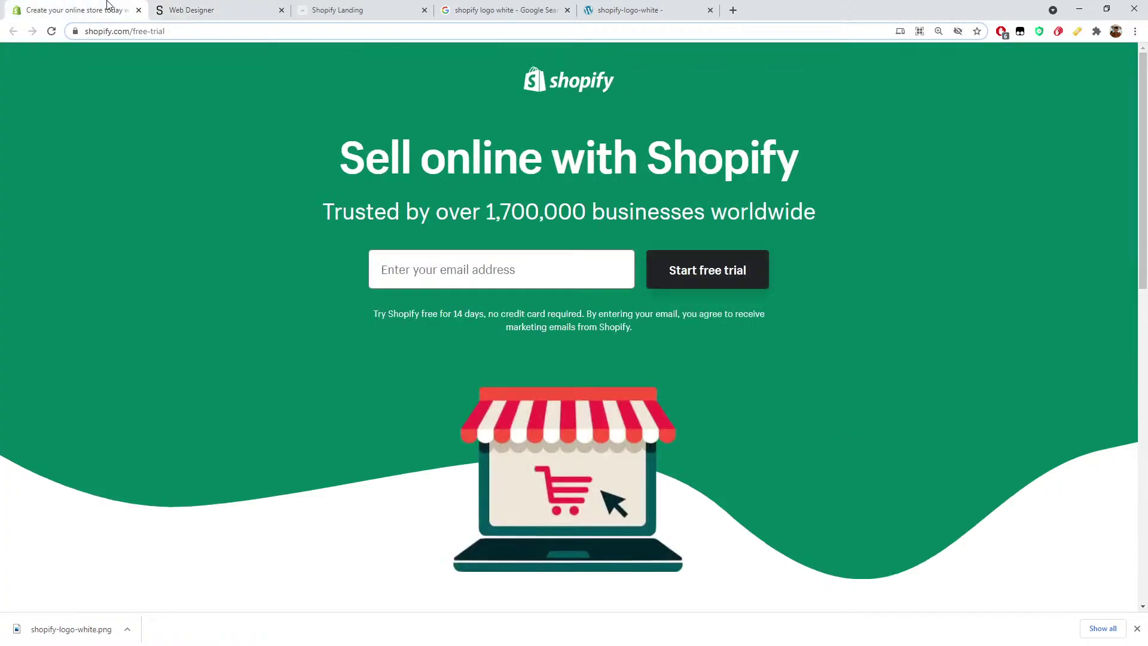
click(206, 6)
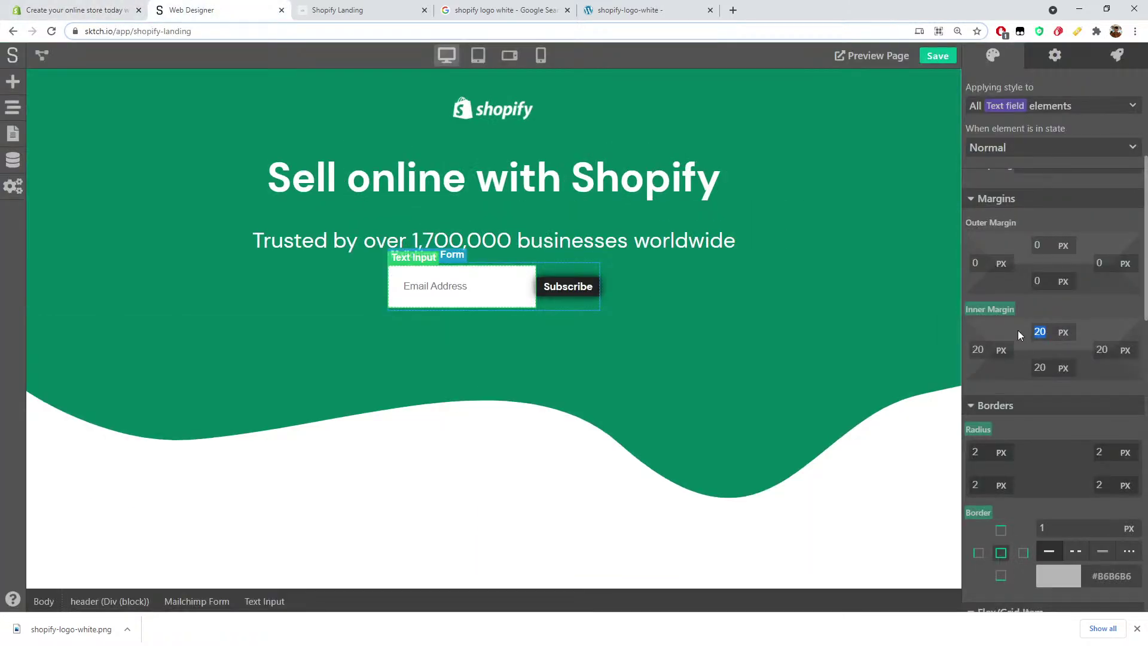
text(15)
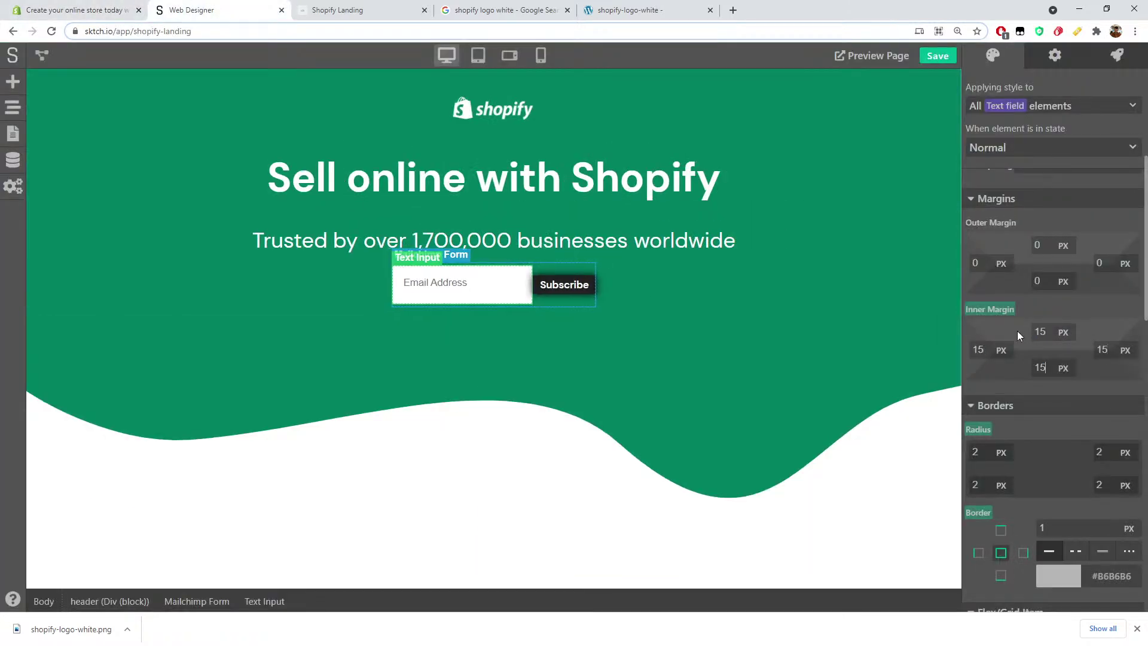
Step: Set the text size of all Text field elements to 1.1 em, checking the email field on the reference page
click(104, 4)
click(230, 6)
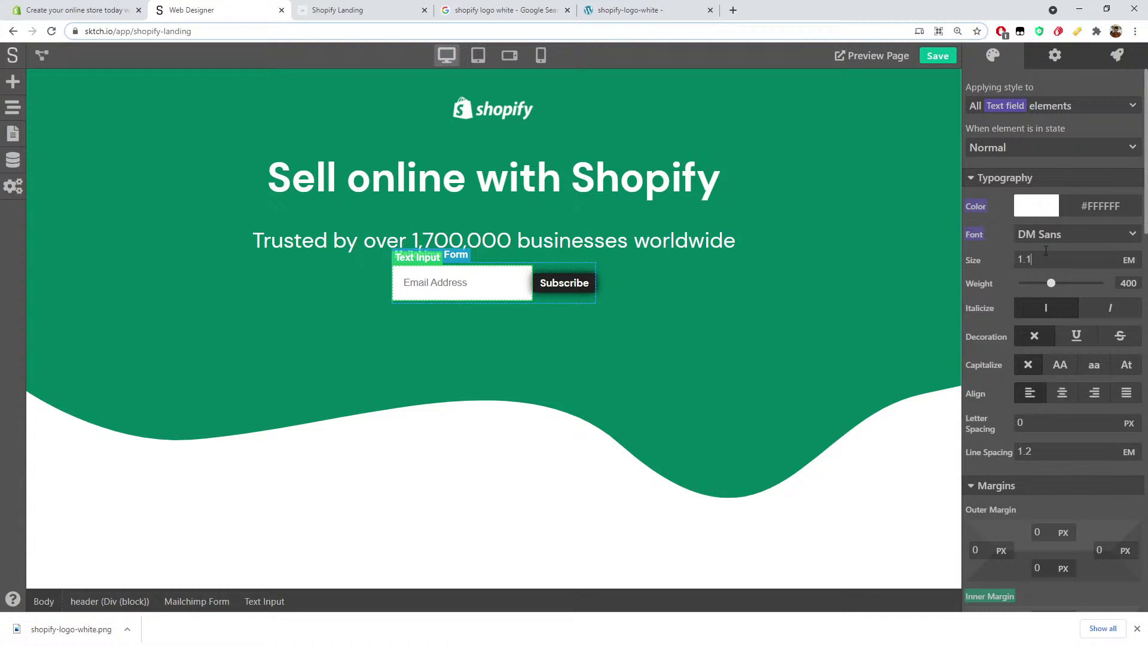
click(95, 4)
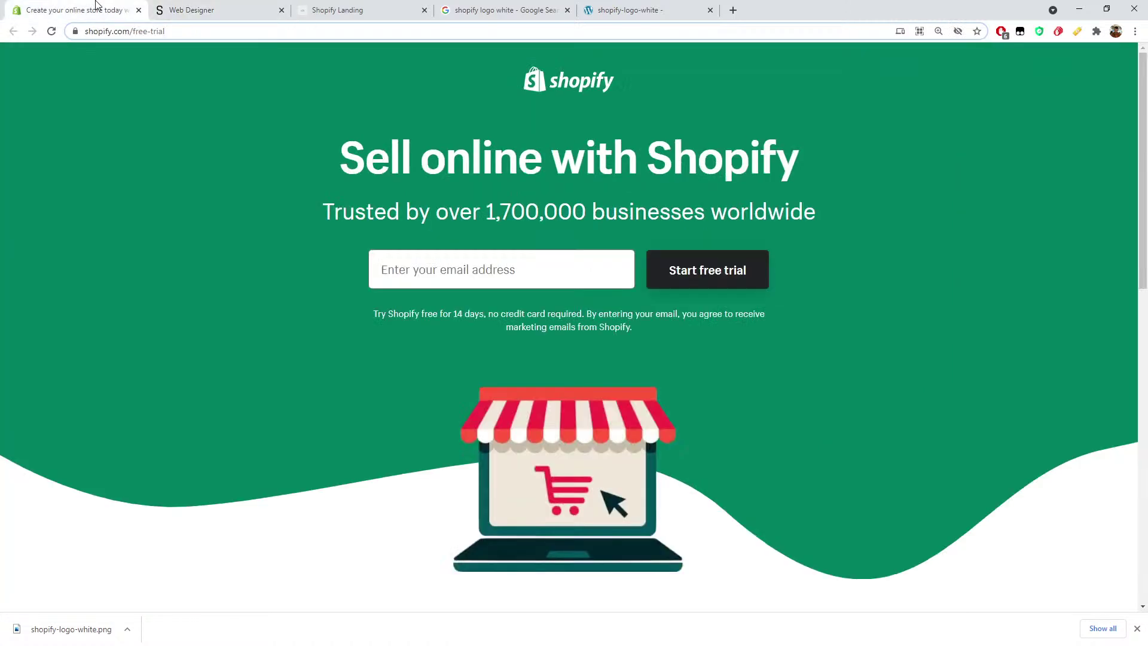
click(222, 12)
Step: Change the form's email field placeholder to "Enter your email address"
click(1054, 57)
triple_click(1038, 116)
text(Enter your email address)
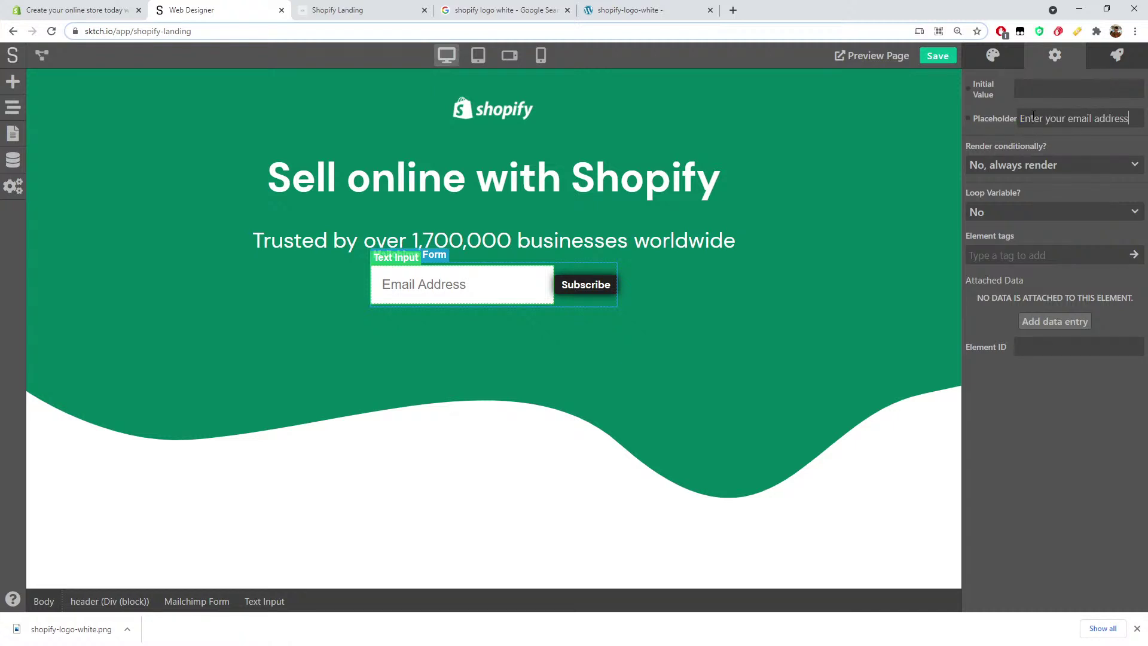
Step: Set the right outer margin of all Text field elements to 15 px to separate the field from the Subscribe button
click(986, 64)
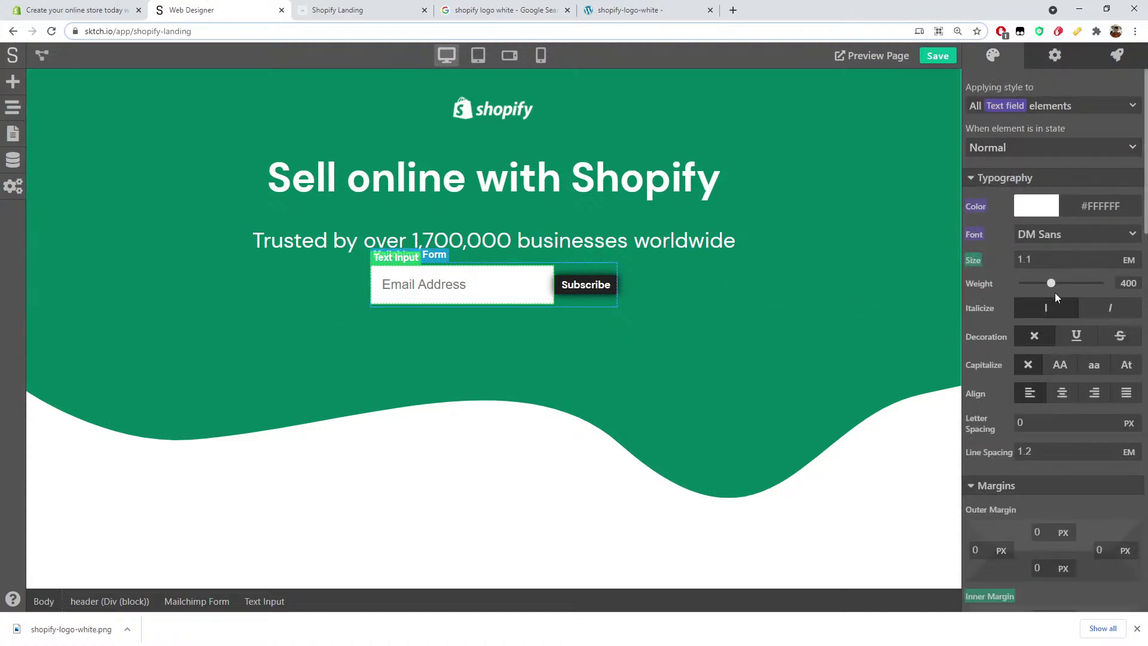
scroll(1021, 308, down, 5)
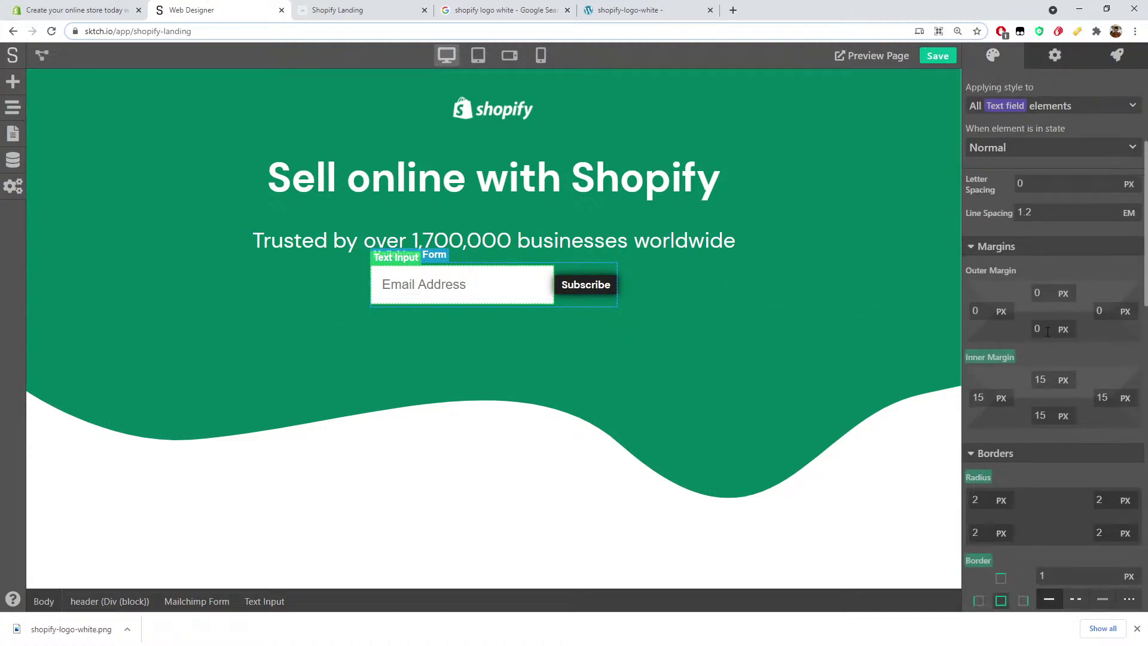
scroll(1034, 357, down, 1)
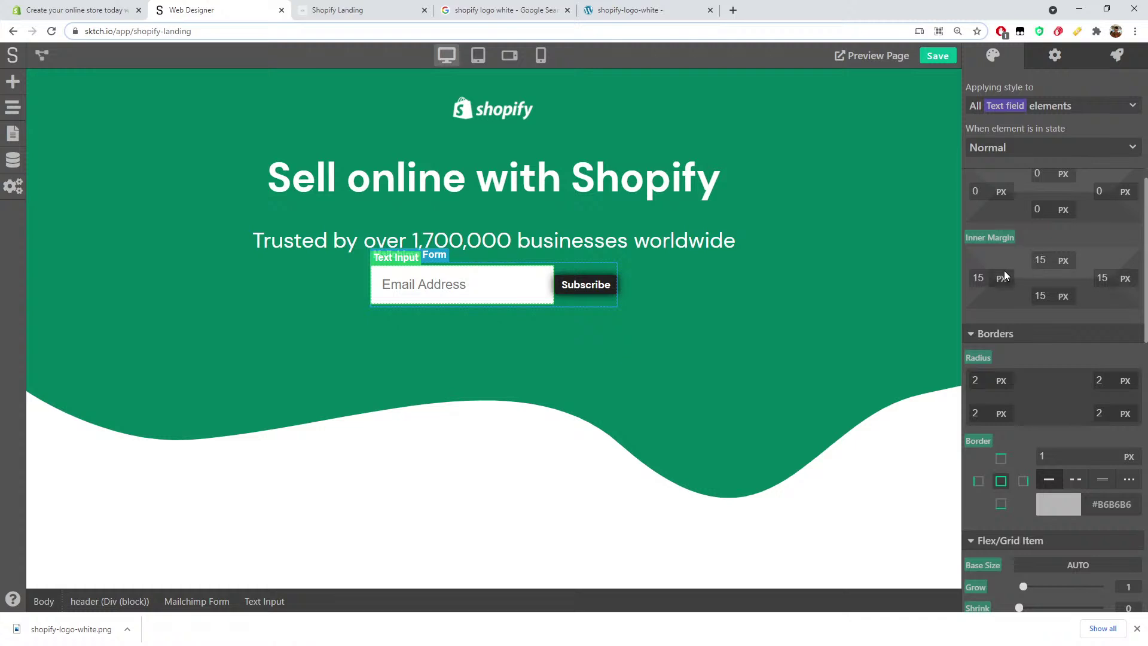
scroll(1007, 274, up, 1)
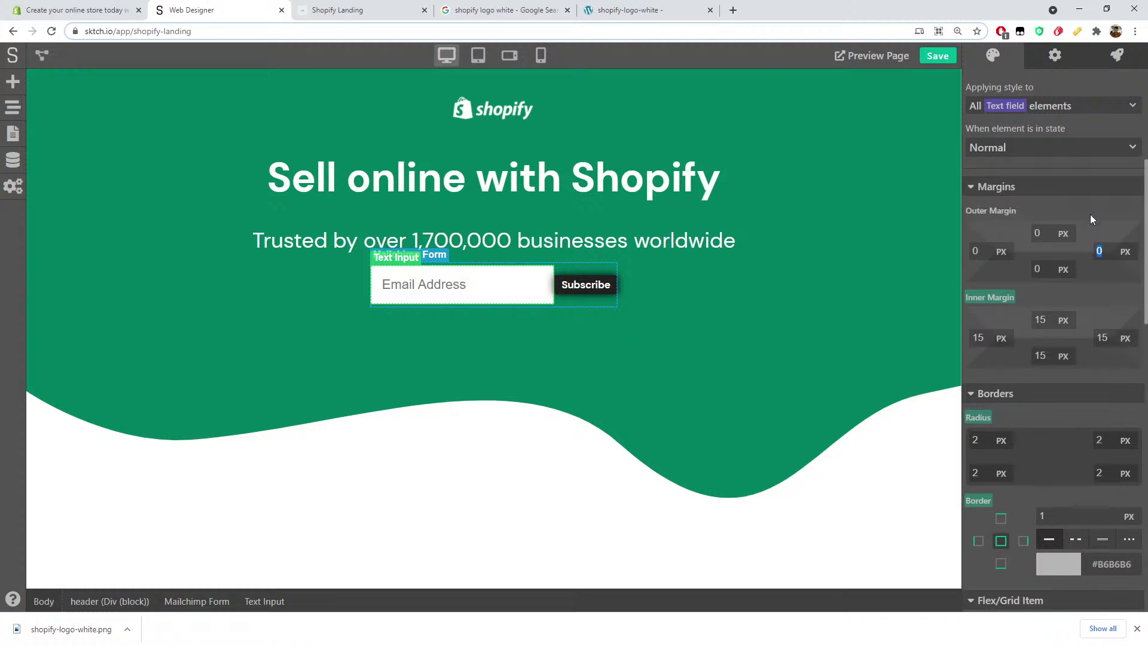
text(15)
key(Return)
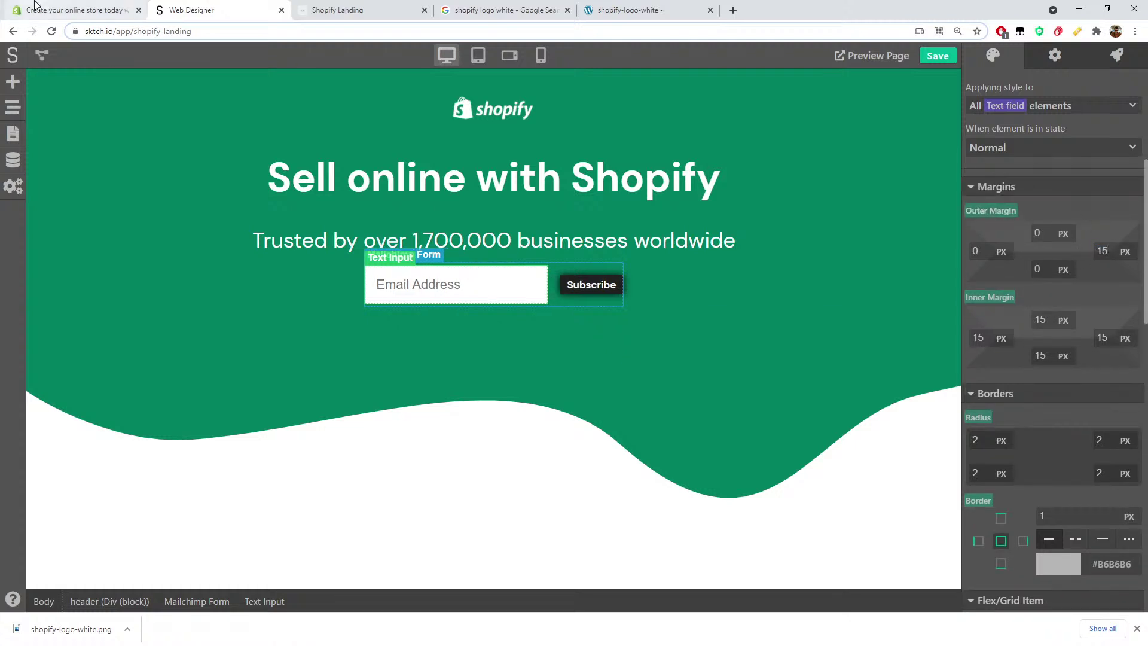
Step: Set the border radius of all Text field elements to 5 px at every corner, checking the email field on the reference page
click(78, 8)
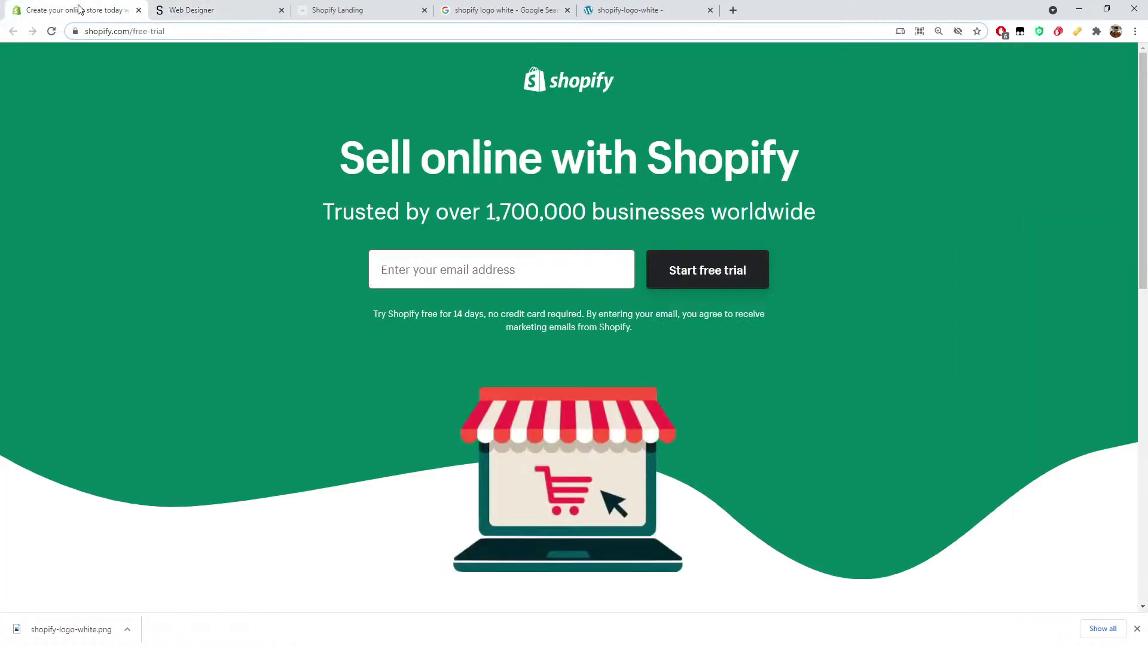
click(213, 10)
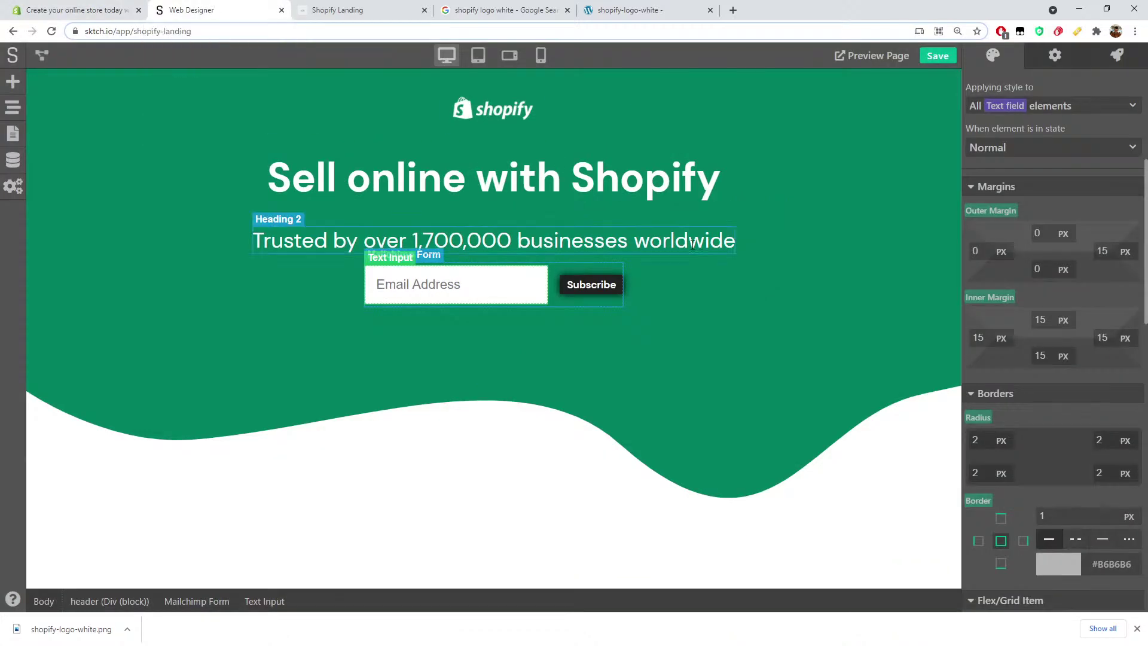
click(45, 7)
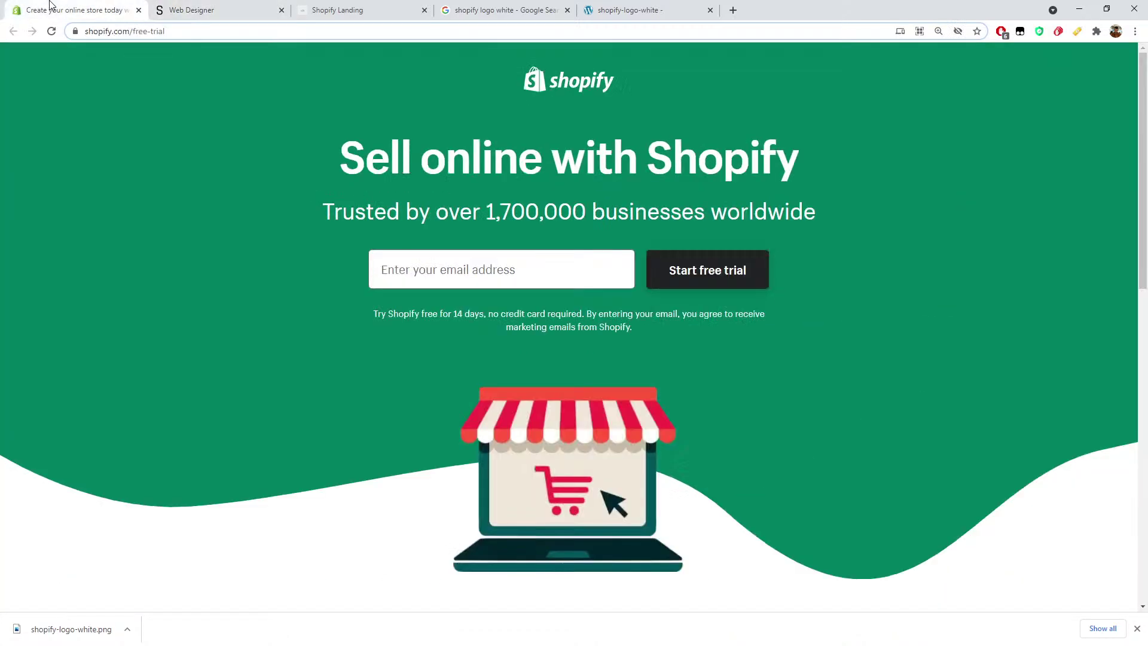
click(194, 8)
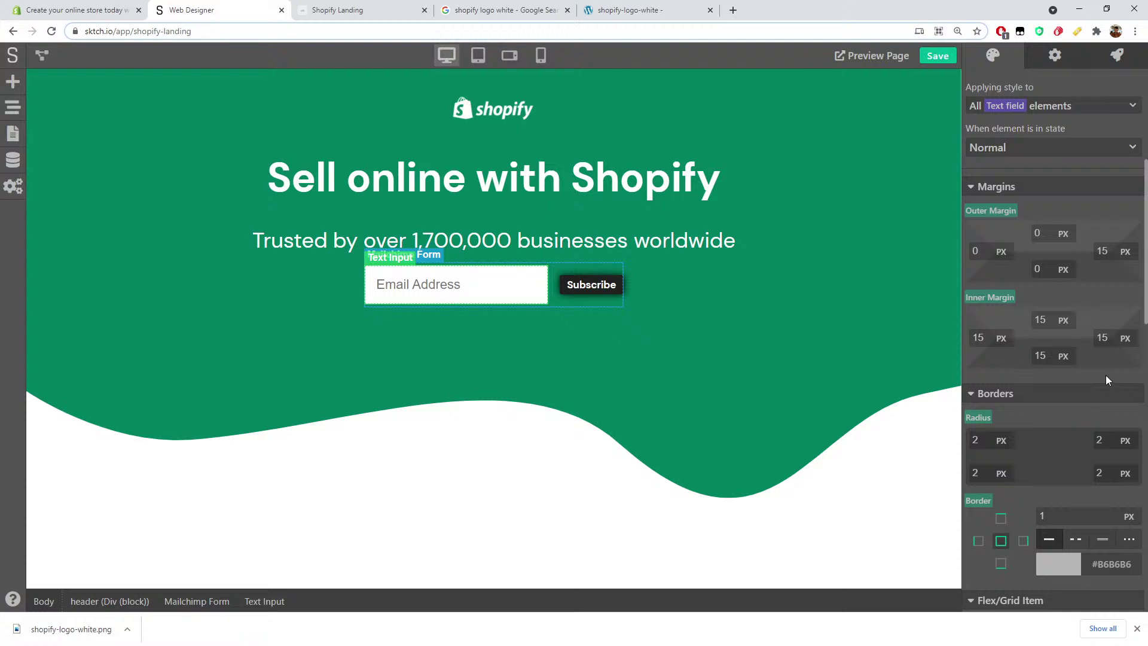
scroll(1103, 377, down, 2)
double_click(982, 321)
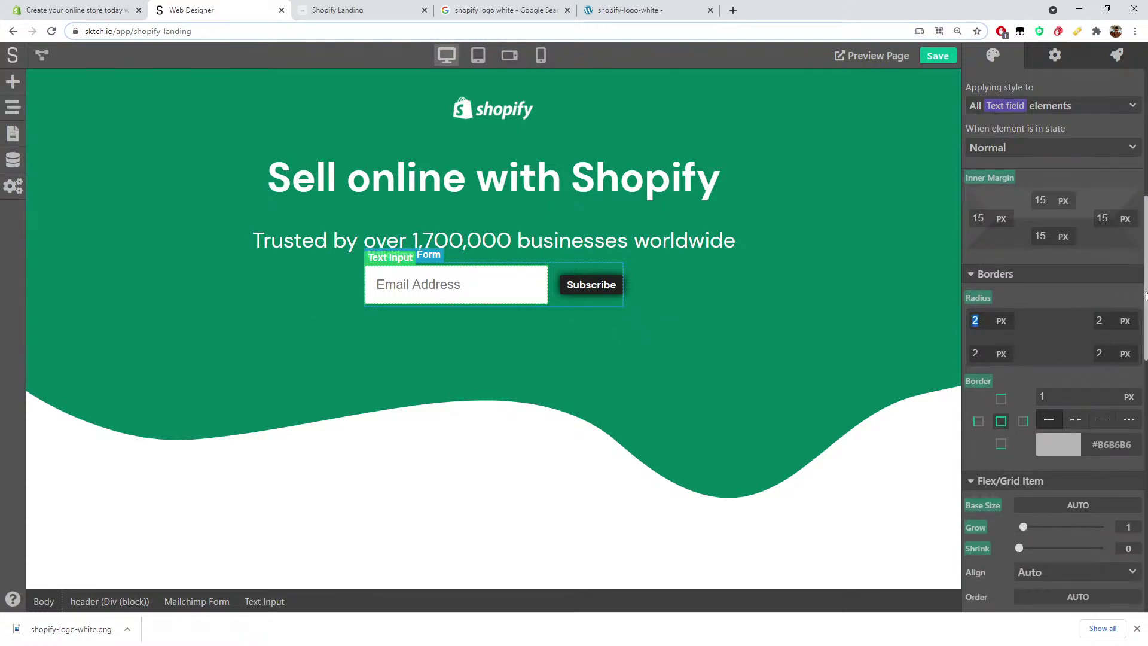
text(5)
key(Tab)
text(5)
key(Tab)
text(5)
Step: Check the email field on the reference page and reset the border style of all Text field elements
click(96, 9)
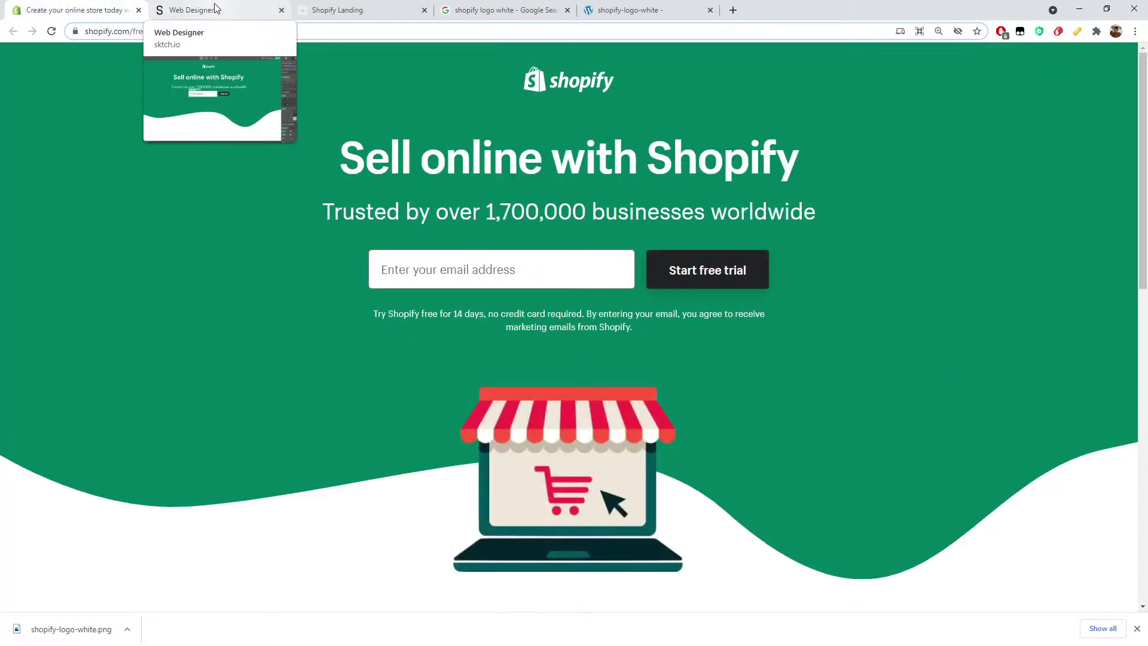
click(217, 8)
scroll(1029, 359, down, 3)
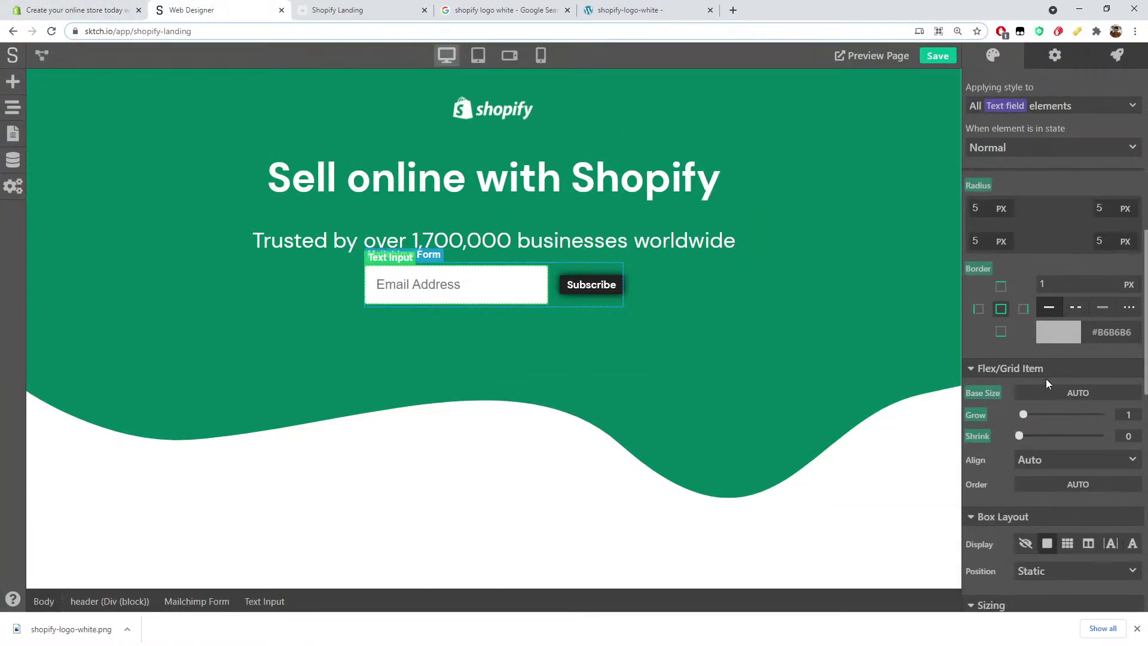
click(986, 262)
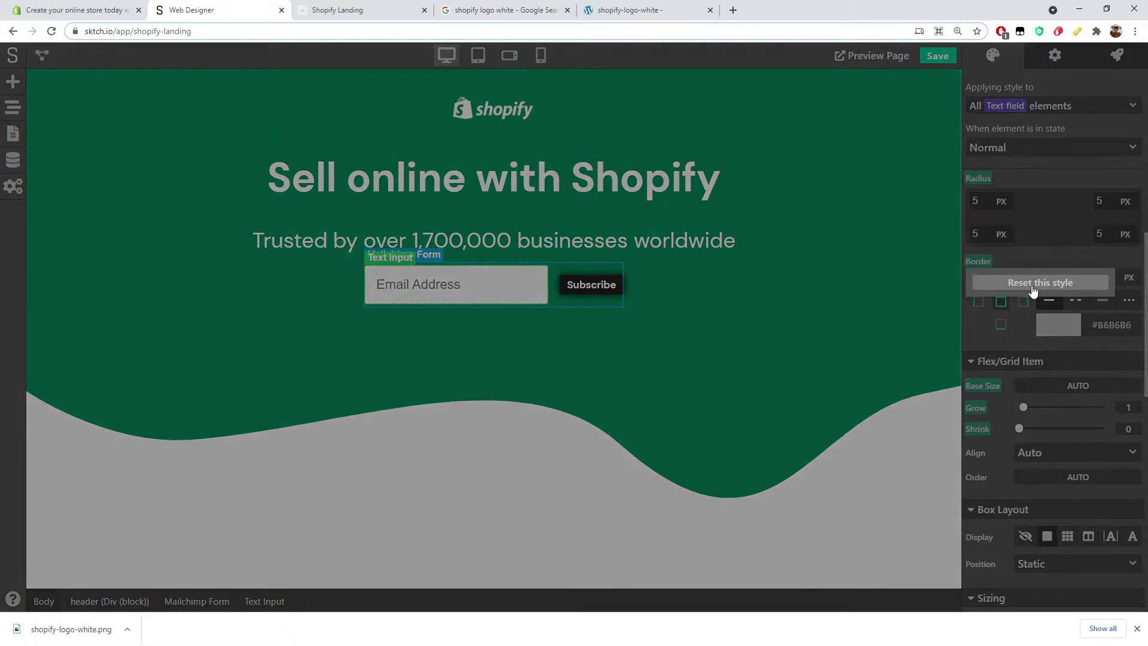
click(1033, 283)
Step: Try a flex base size of 600 px for all Text field elements
scroll(1012, 374, down, 2)
scroll(1012, 375, down, 2)
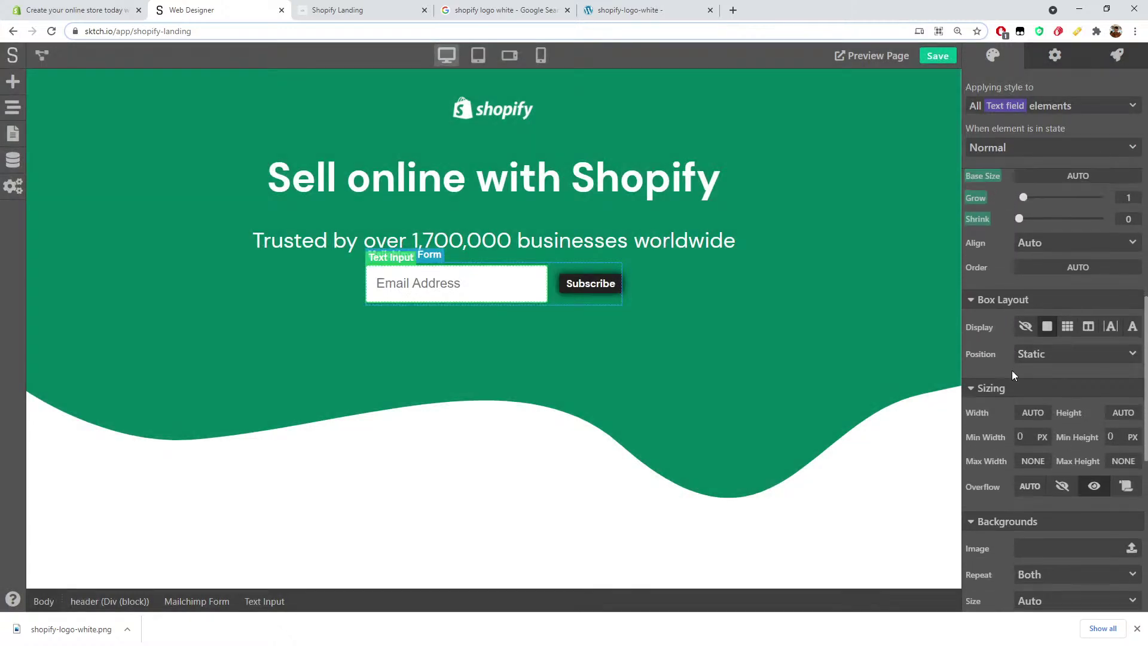
click(1069, 206)
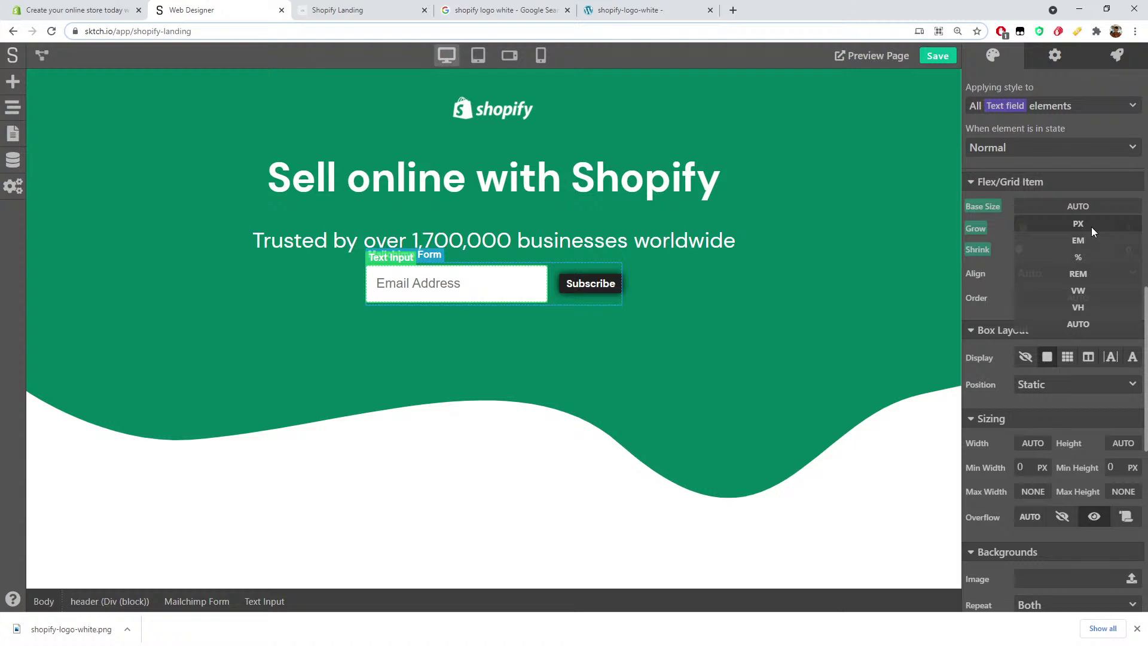
click(1092, 227)
text(600)
key(Return)
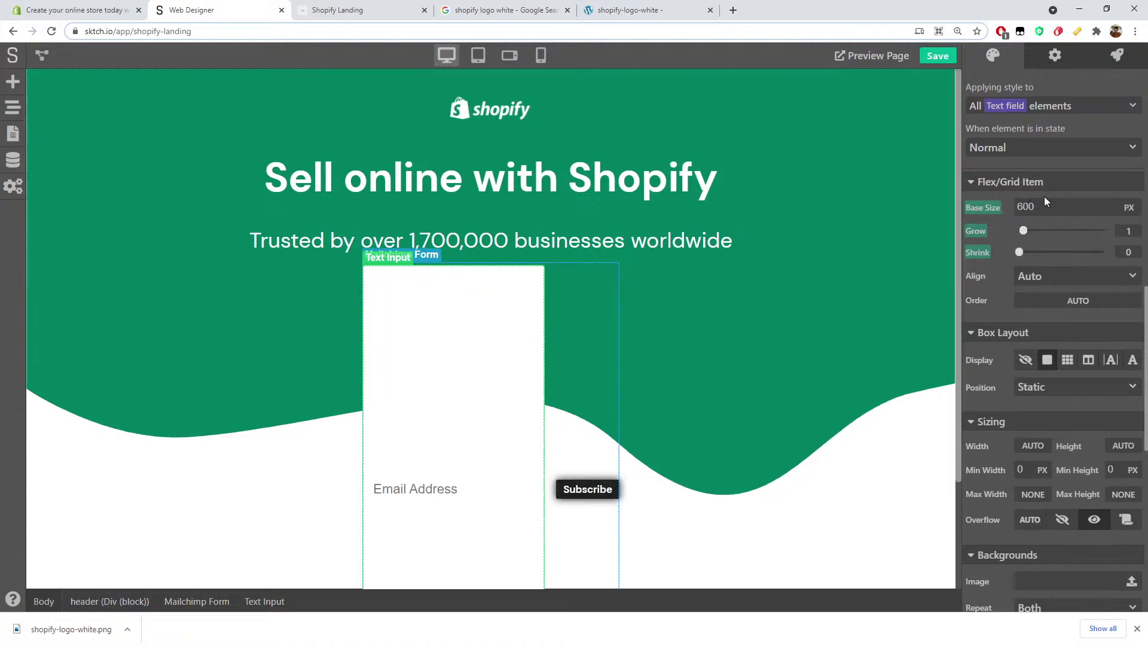
Step: Reset the base size and the other flex item sizing styles of all Text field elements
click(994, 207)
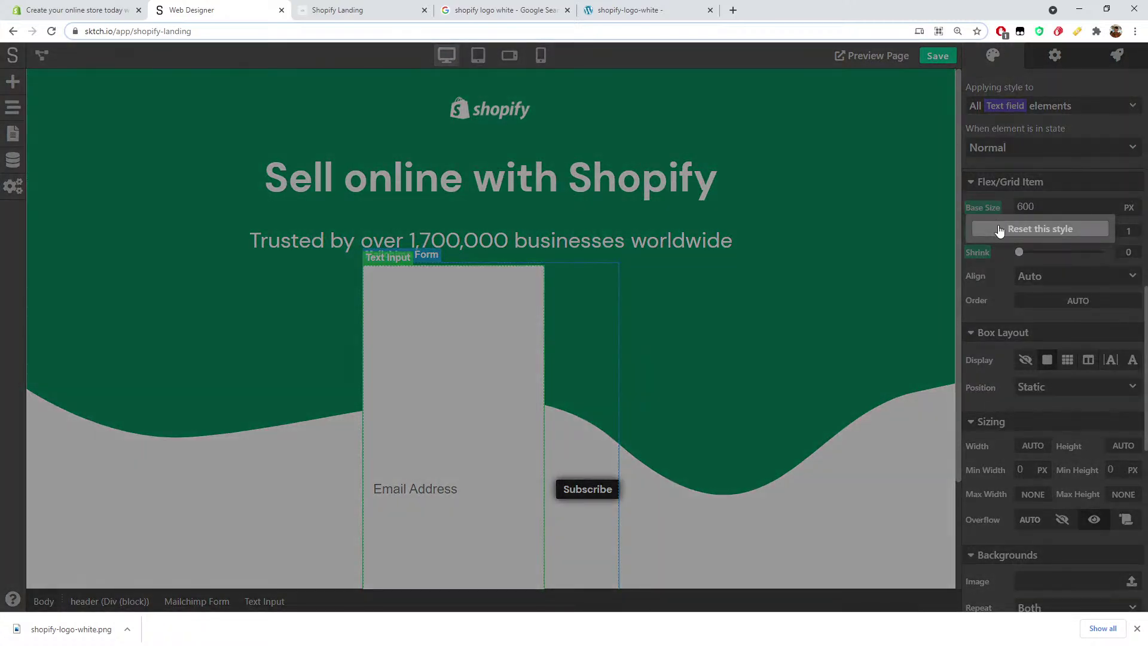
click(1000, 228)
click(978, 248)
click(988, 249)
click(991, 250)
scroll(1002, 302, down, 2)
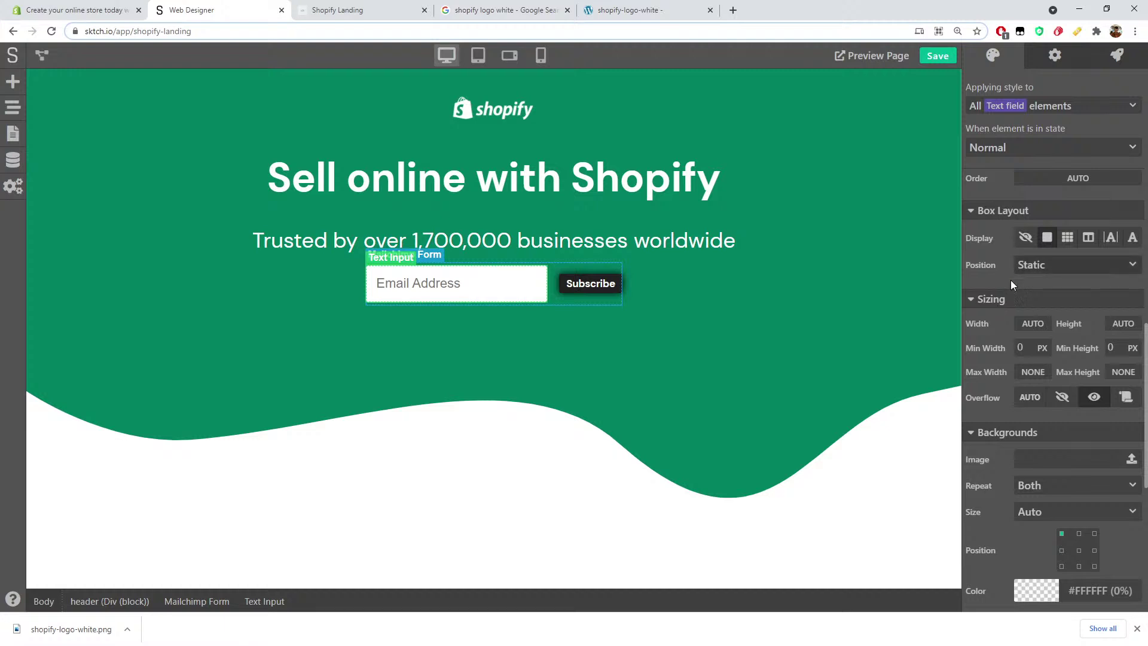
Step: Set the width of all Text field elements to 400 px and compare the email field with the reference page
click(1030, 325)
text(120)
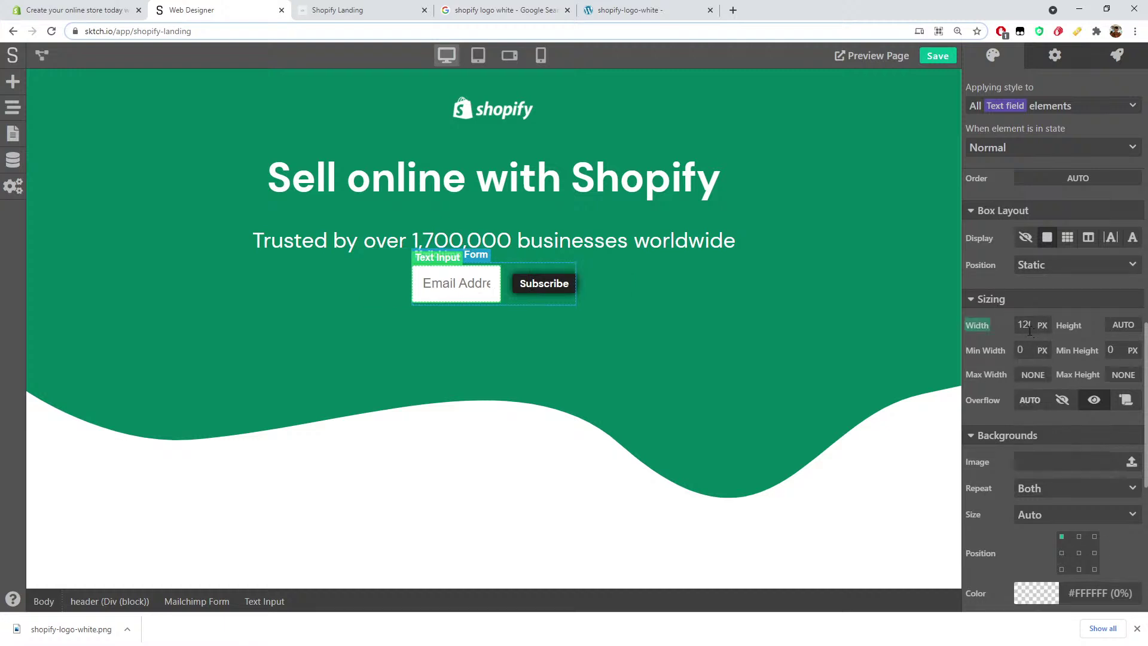
double_click(1029, 324)
text(600)
double_click(1024, 324)
text(400)
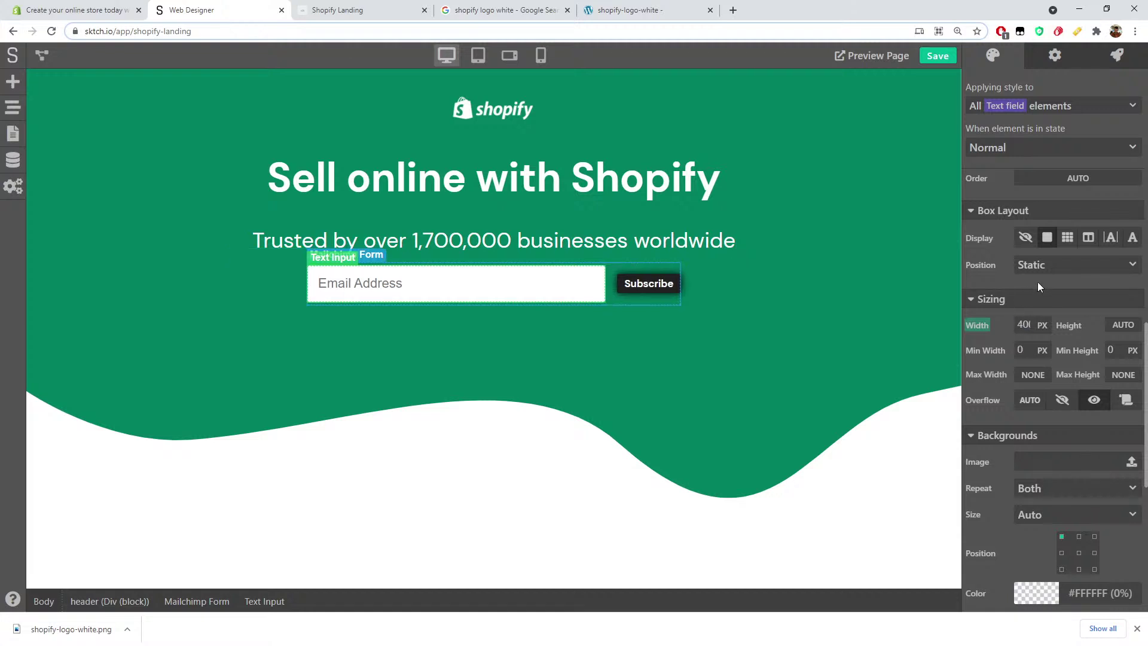
click(104, 9)
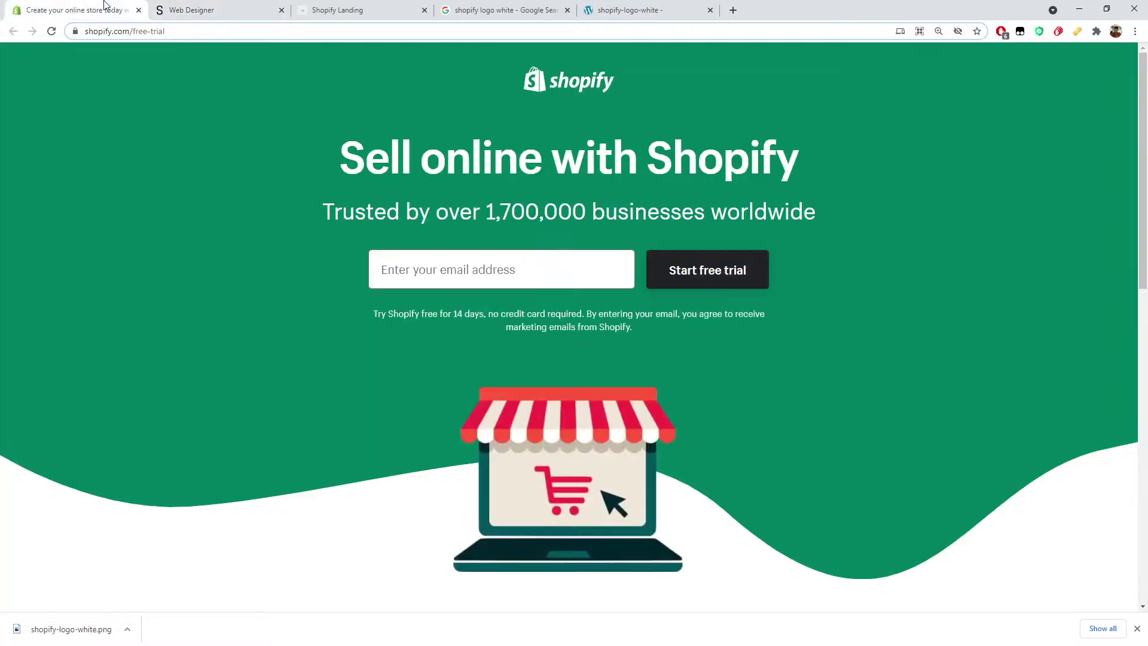
click(218, 8)
Step: Change the item alignment of all Form elements and reset the Align style of all Button elements so the button stretches to the form's height
click(655, 299)
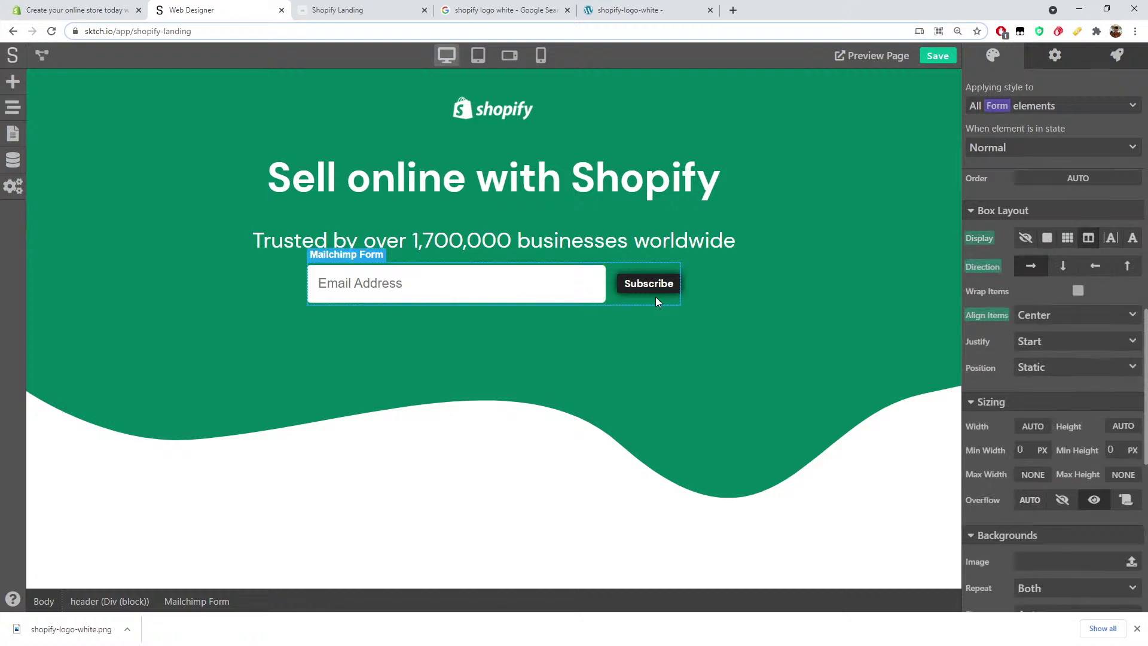
scroll(1059, 276, up, 1)
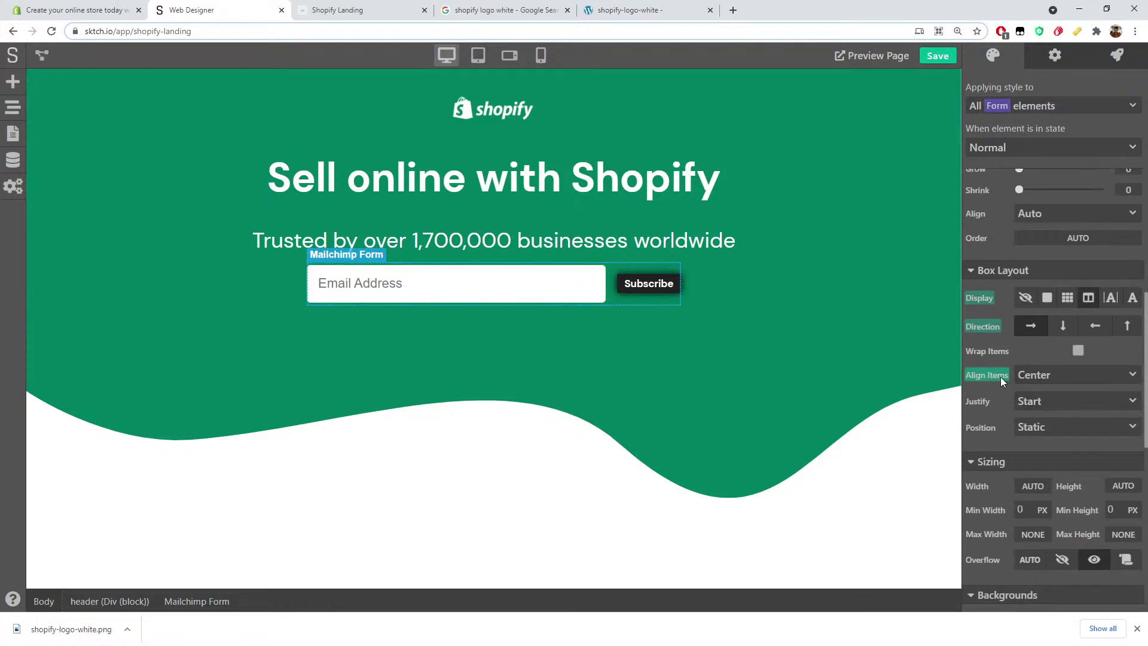
click(1041, 376)
click(1035, 456)
click(648, 284)
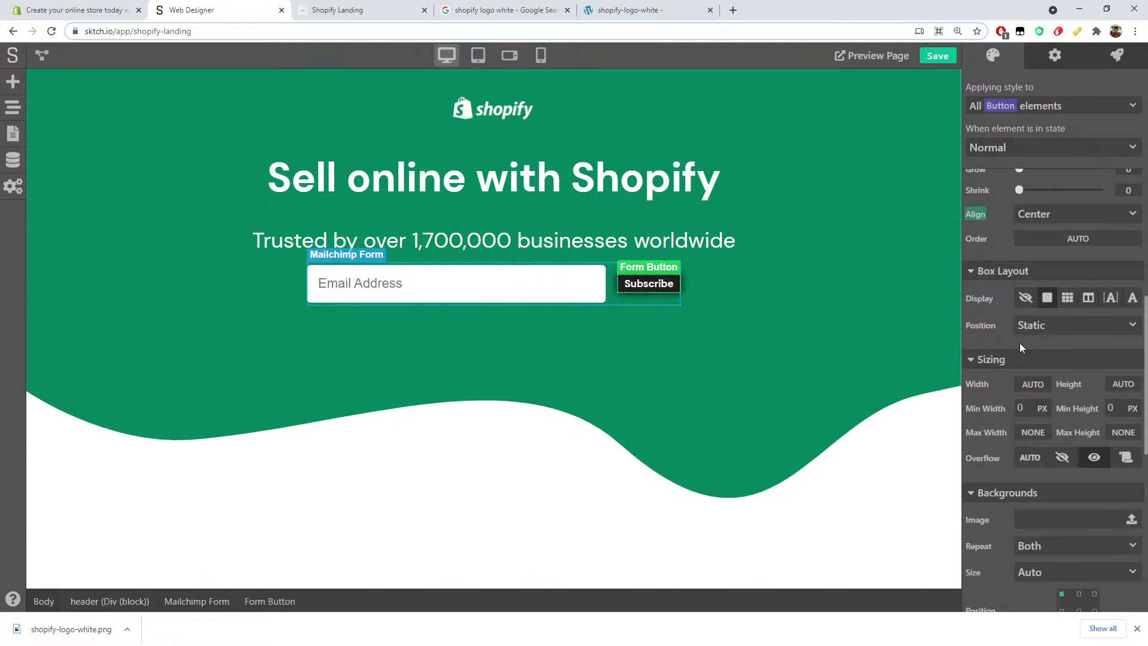
scroll(1020, 343, up, 2)
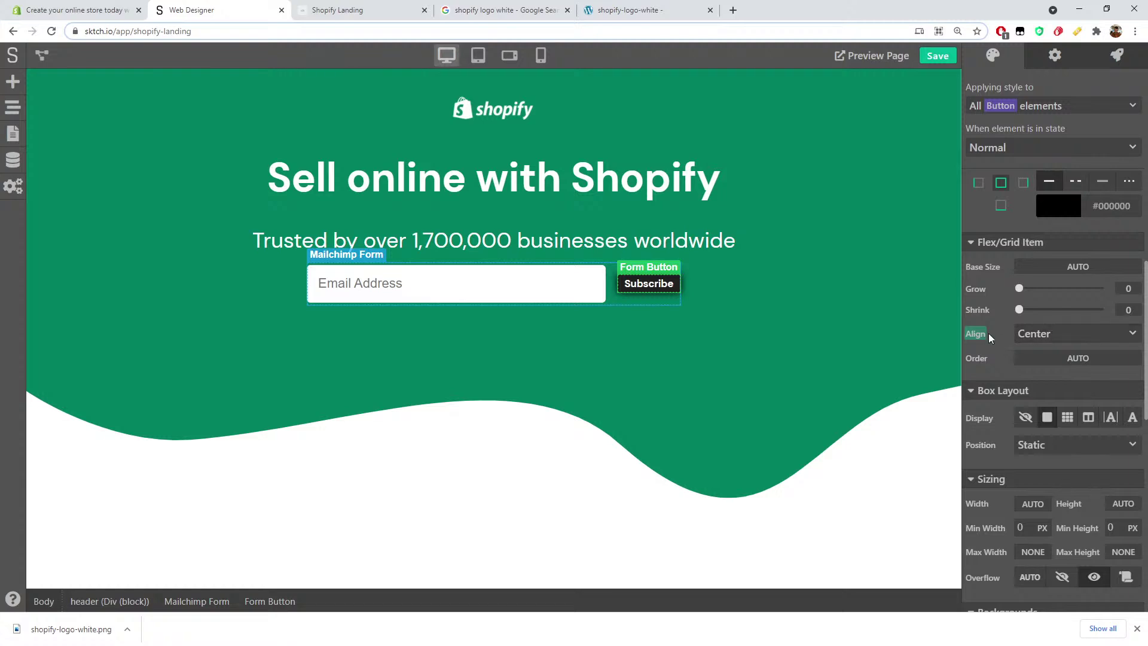
click(998, 338)
click(999, 356)
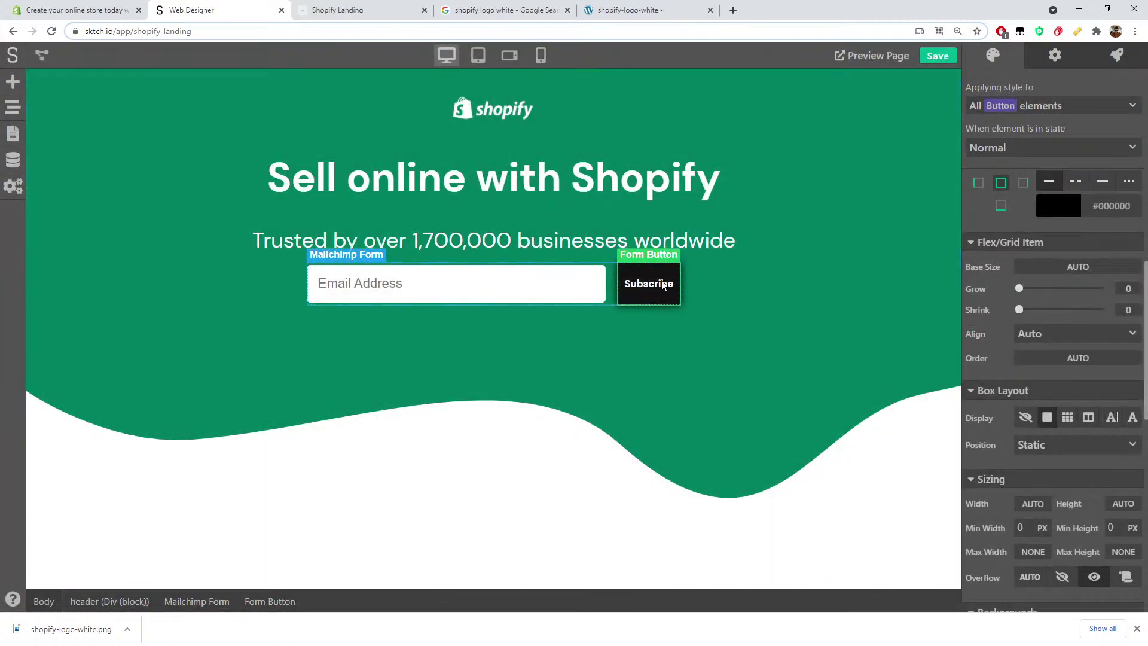
Step: Check the reference page's button and set the left and right inner margins of all Button elements to 20 px
click(72, 6)
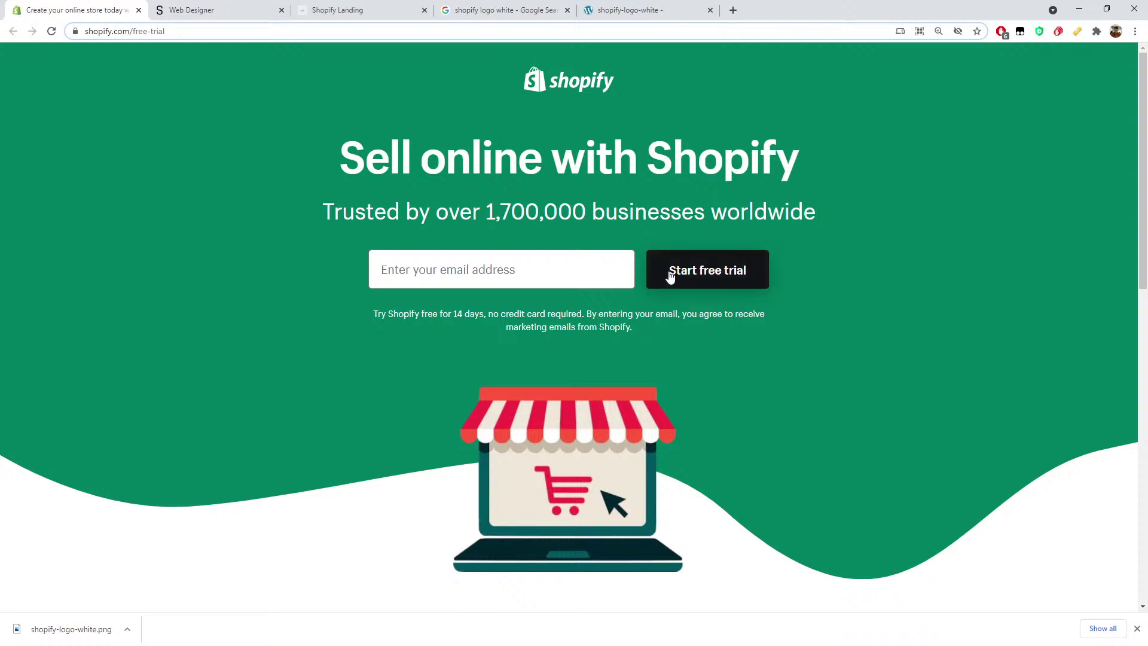
click(206, 11)
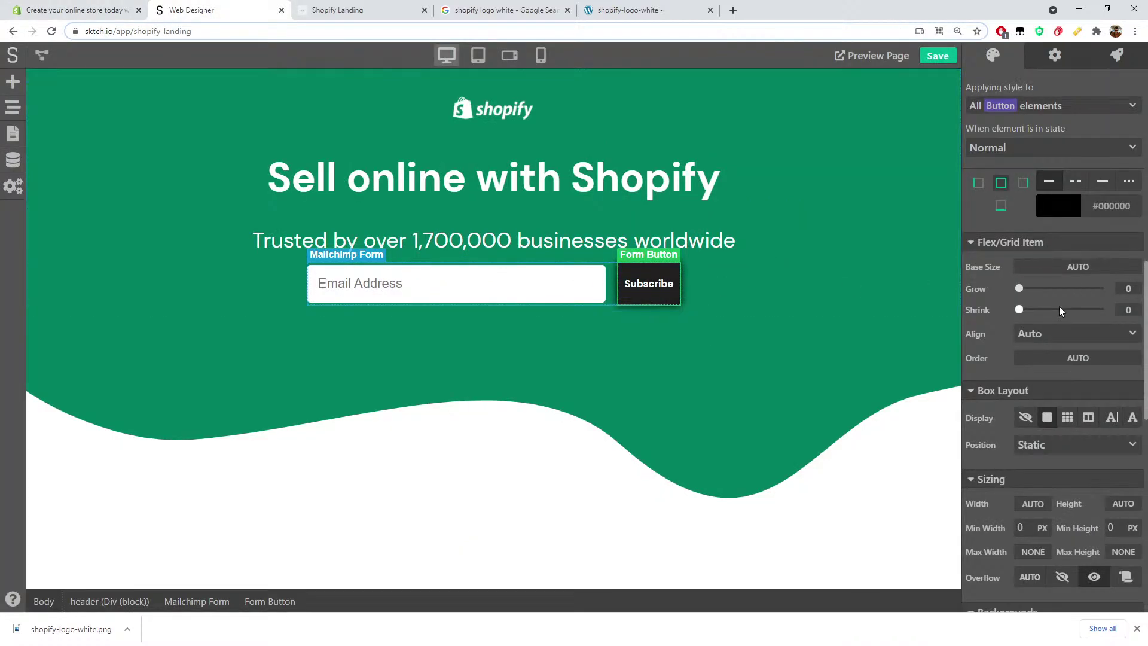
scroll(1064, 314, up, 7)
drag(987, 395, 975, 394)
text(20)
key(Tab)
text(20)
key(Tab)
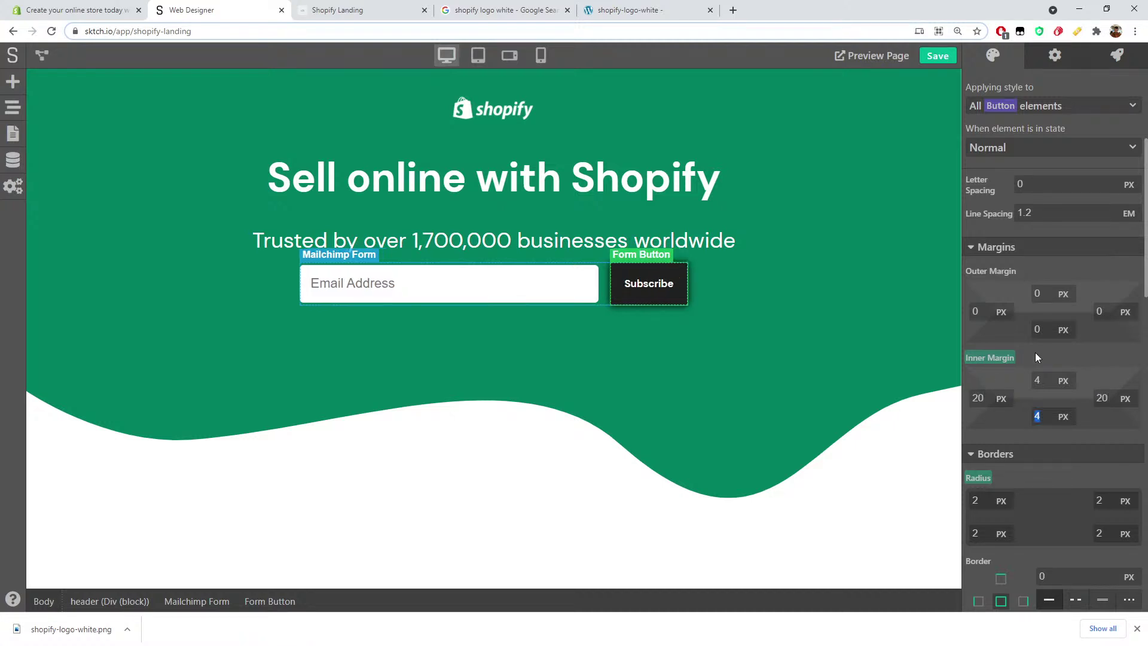
click(1089, 328)
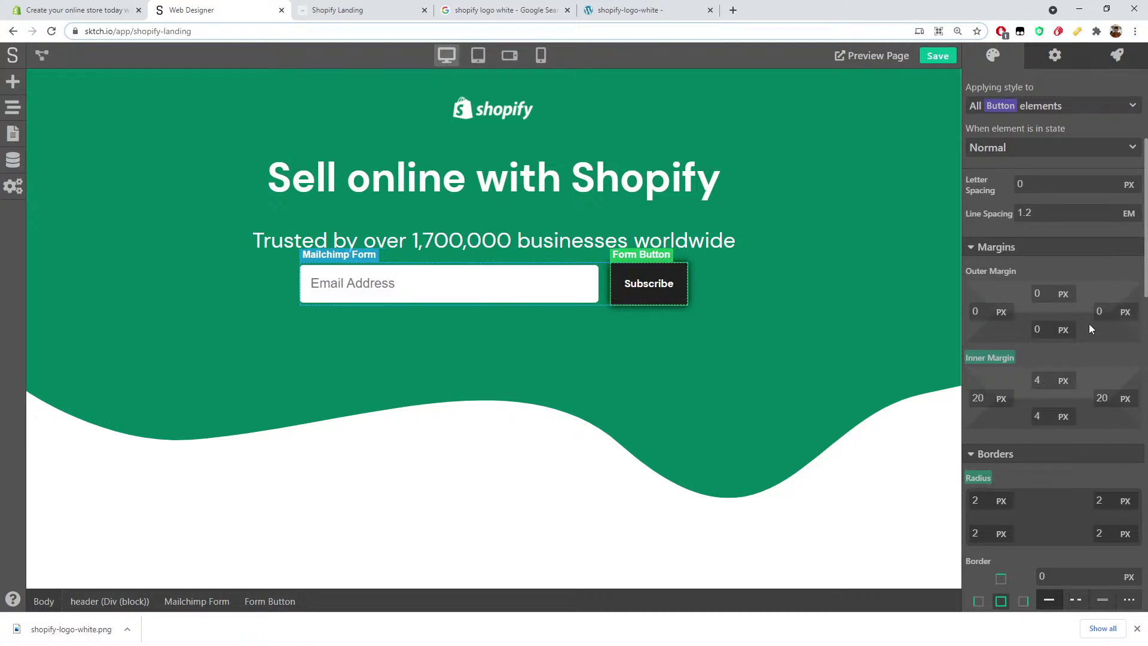
Step: Change the form button's content to "Start free trial" and save the project
click(1055, 55)
double_click(1027, 85)
text(St)
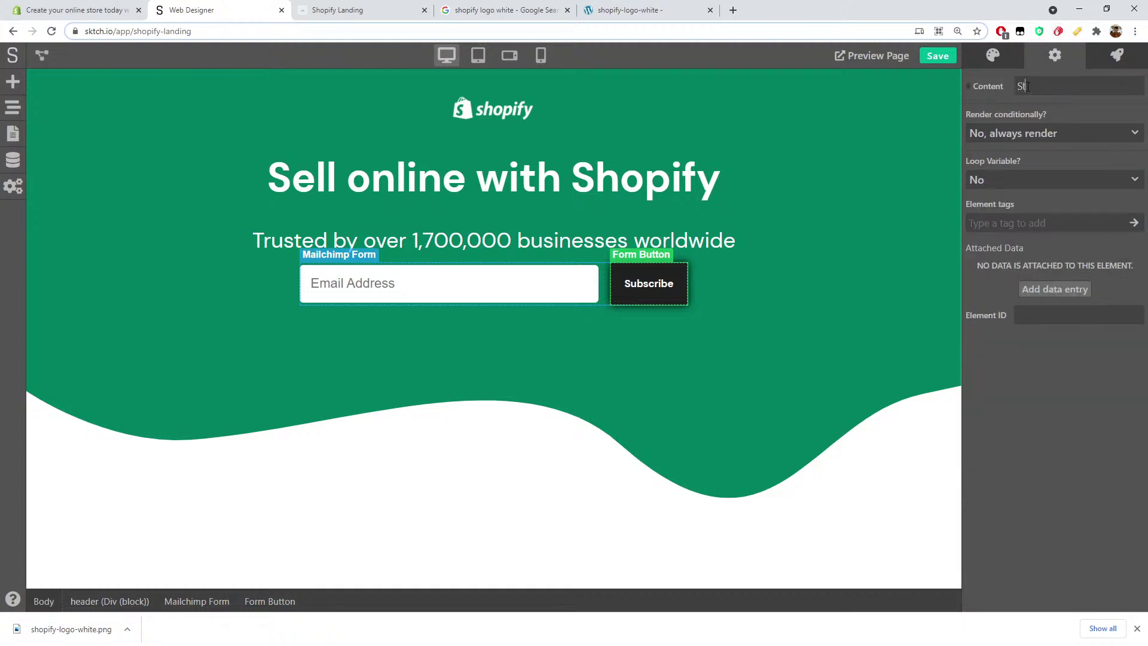
text(art free trail)
key(BackSpace)
key(BackSpace)
key(BackSpace)
text(ia)
key(BackSpace)
key(BackSpace)
key(BackSpace)
text(ial)
click(938, 55)
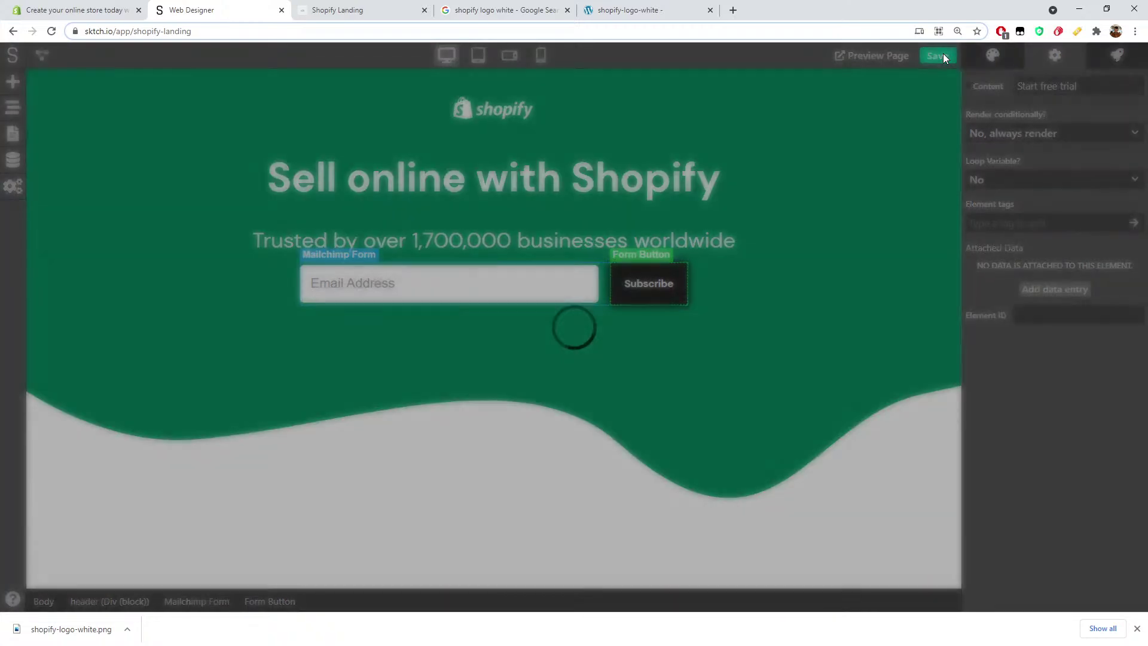
Step: Close the leftover Shopify logo tabs and preview the landing page in full screen
middle_click(518, 4)
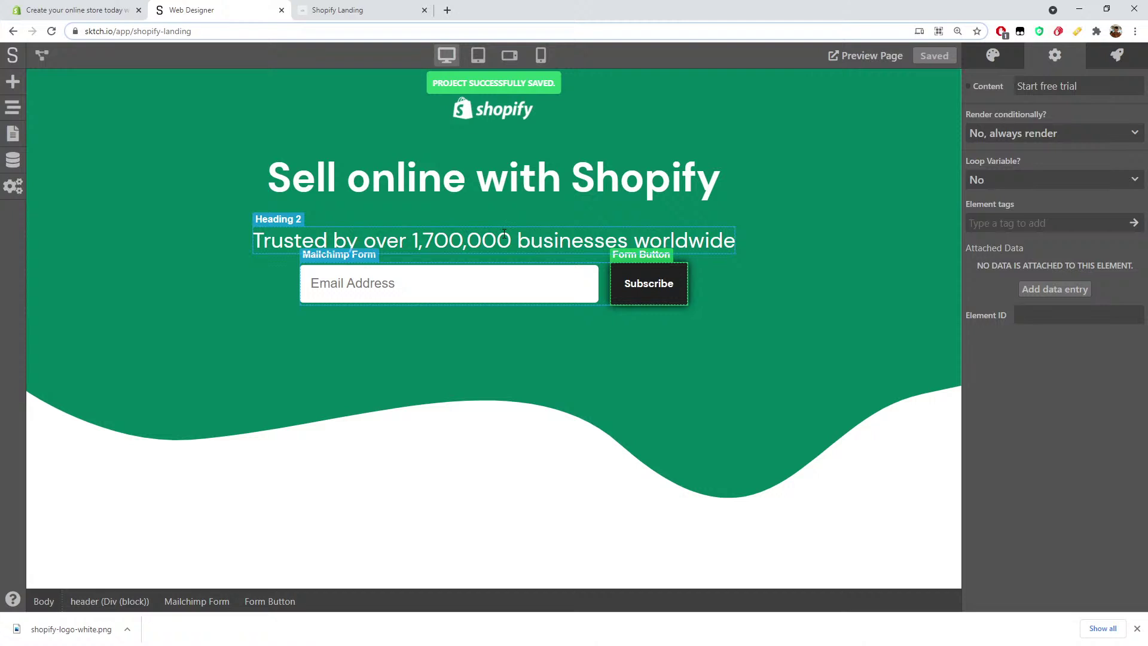
key(F11)
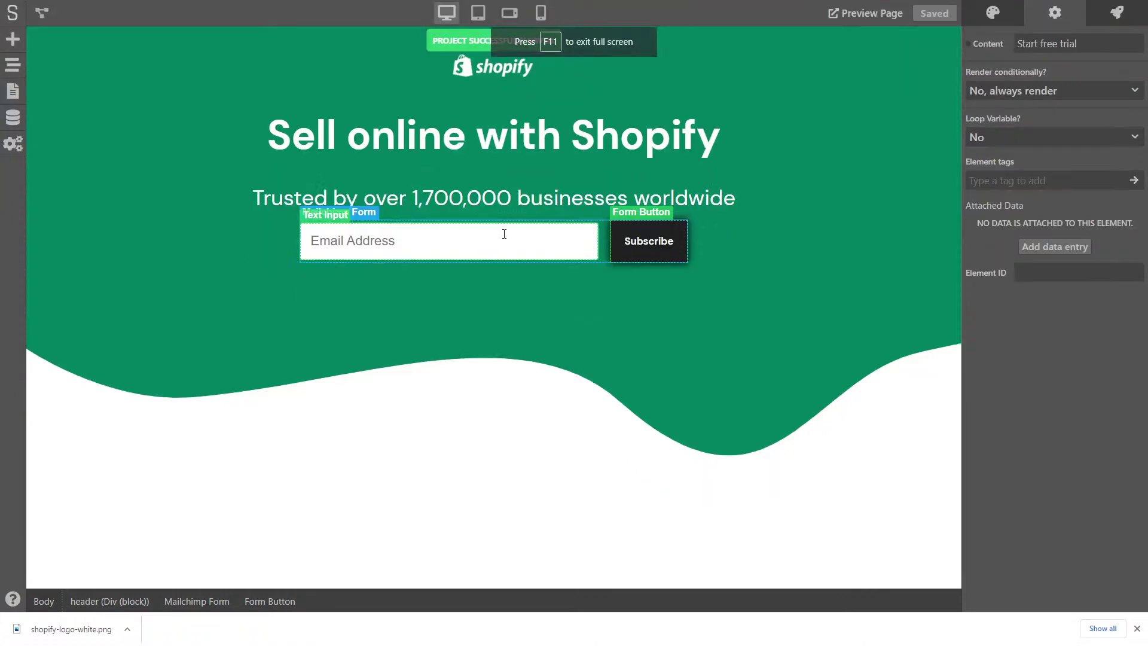
click(855, 13)
drag(523, 146, 552, 159)
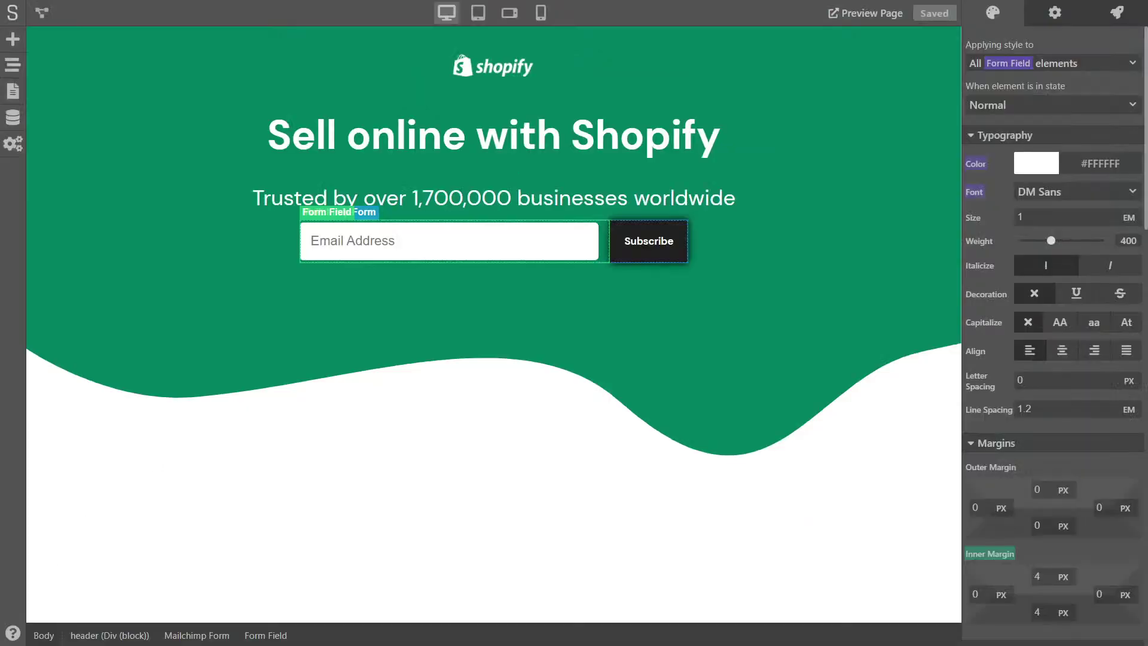
Step: Set the Mailchimp form's audience to Sktch.io and save the project
click(206, 636)
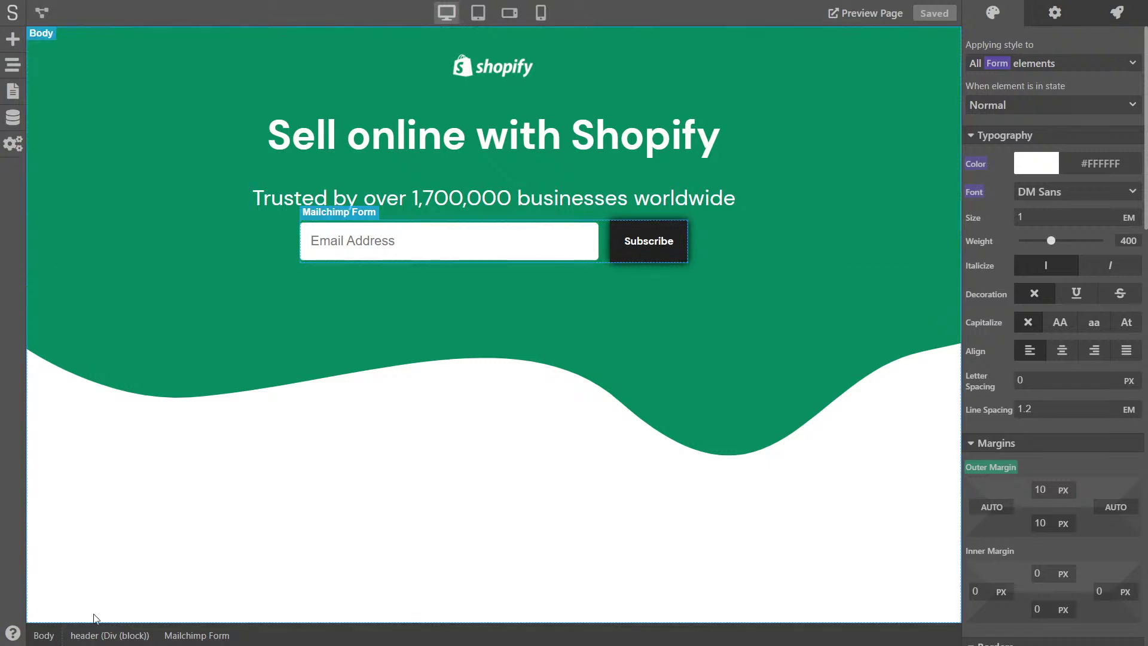
click(1060, 12)
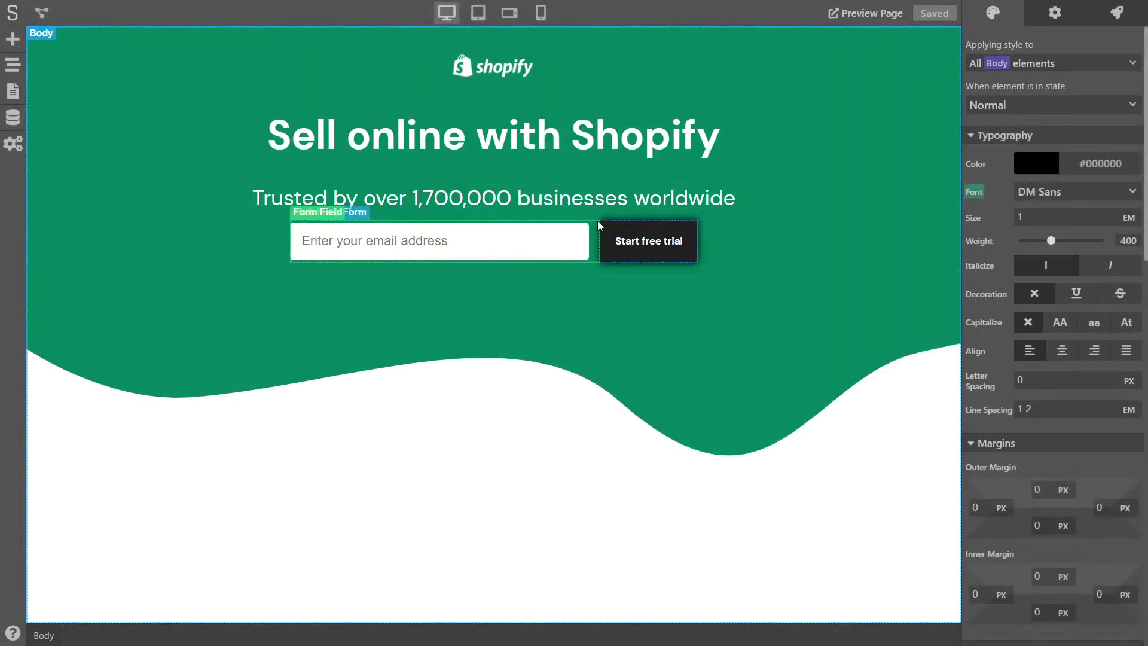
click(598, 221)
click(210, 638)
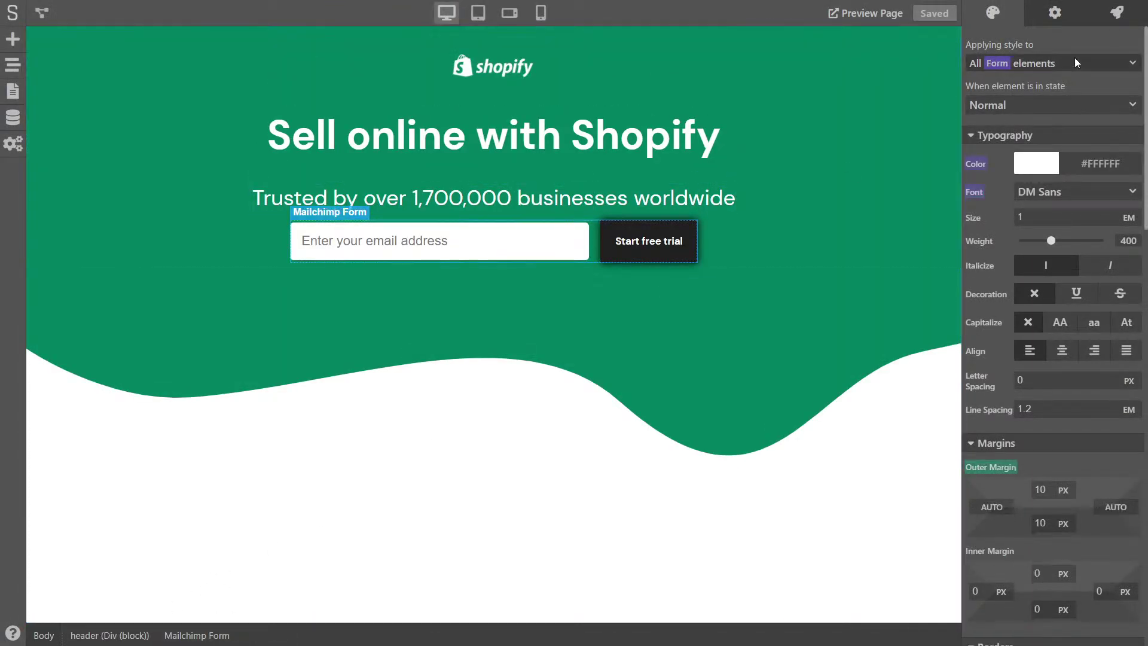
click(1057, 15)
click(1041, 41)
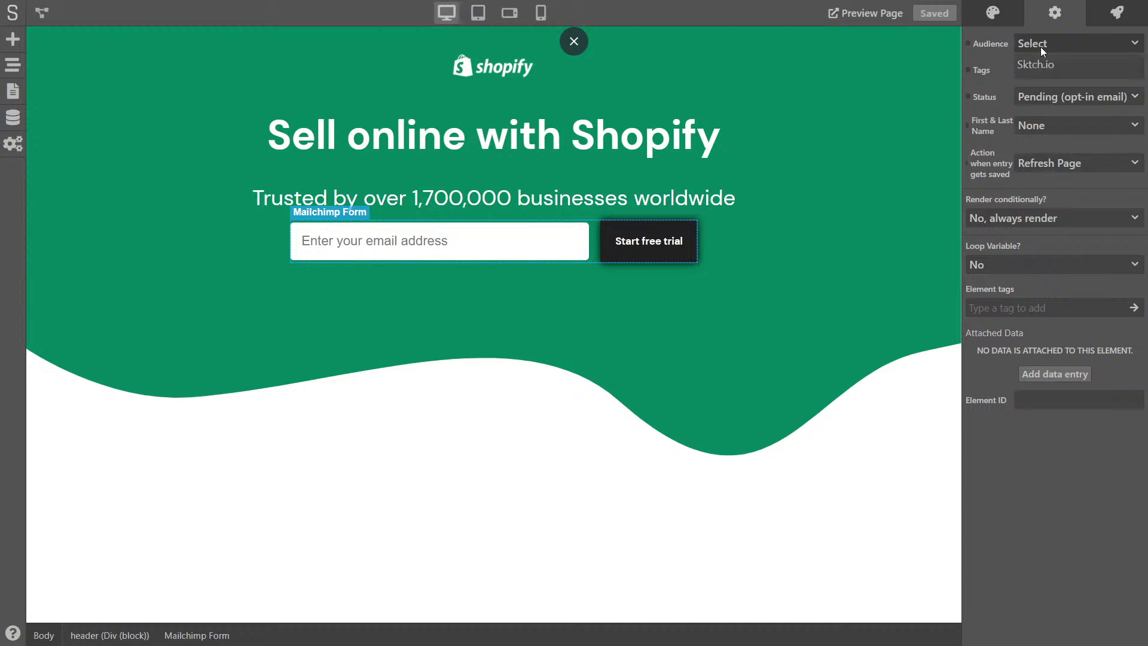
click(1041, 63)
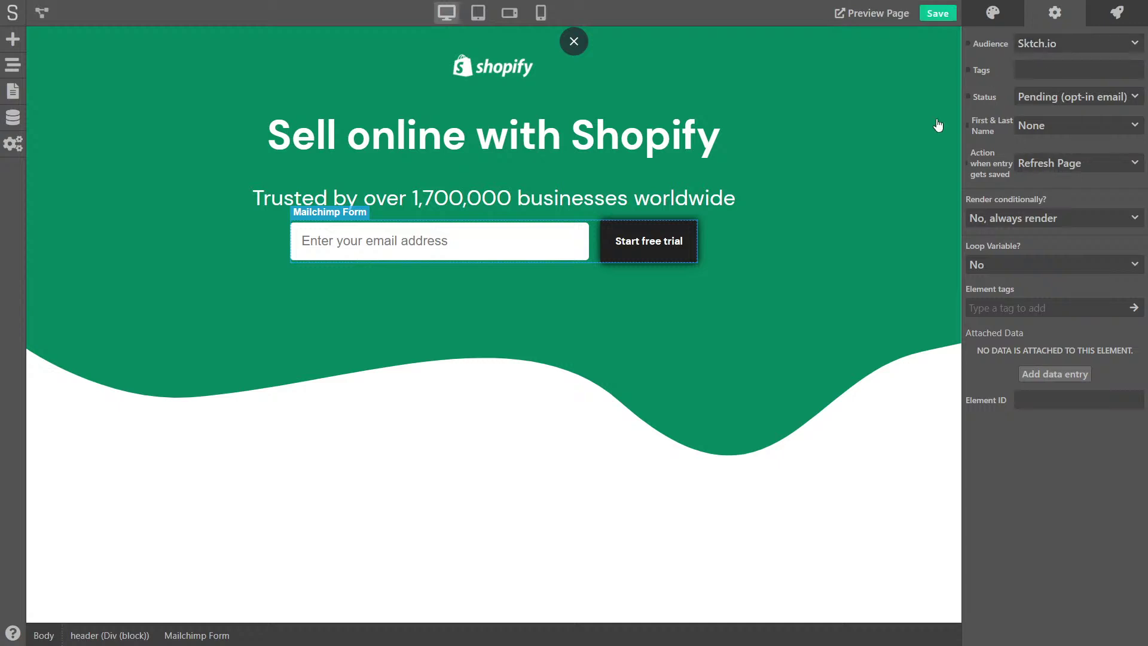
click(936, 14)
Step: Reload the page preview to check the Mailchimp form, and return to the editor
key(ctrl+Tab)
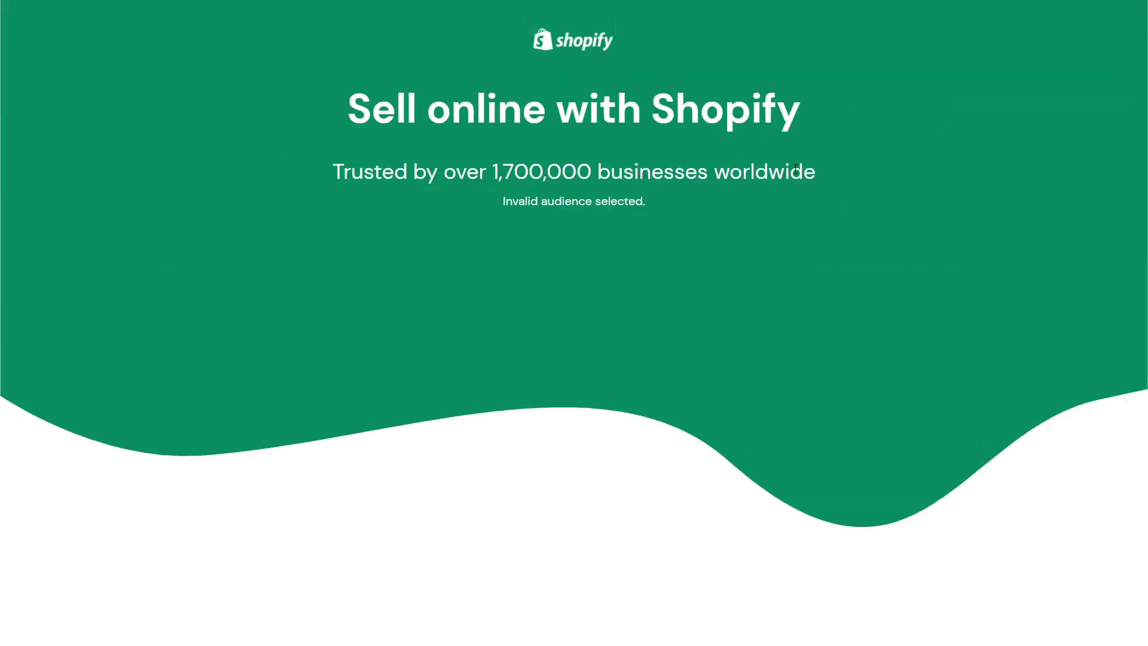
key(F5)
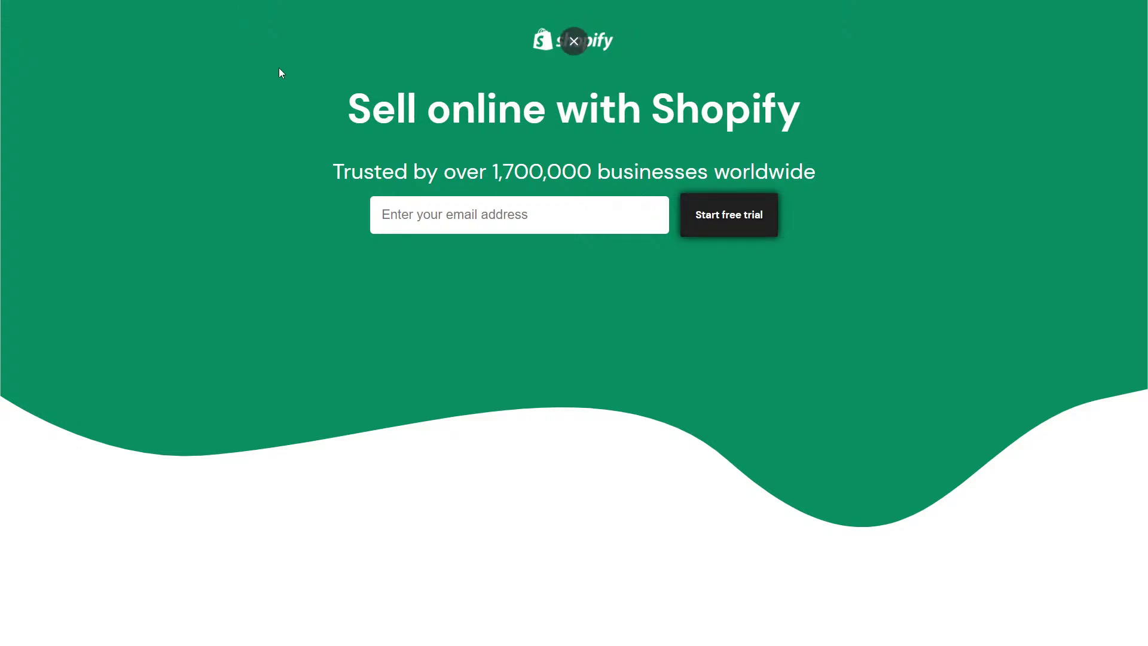
key(Escape)
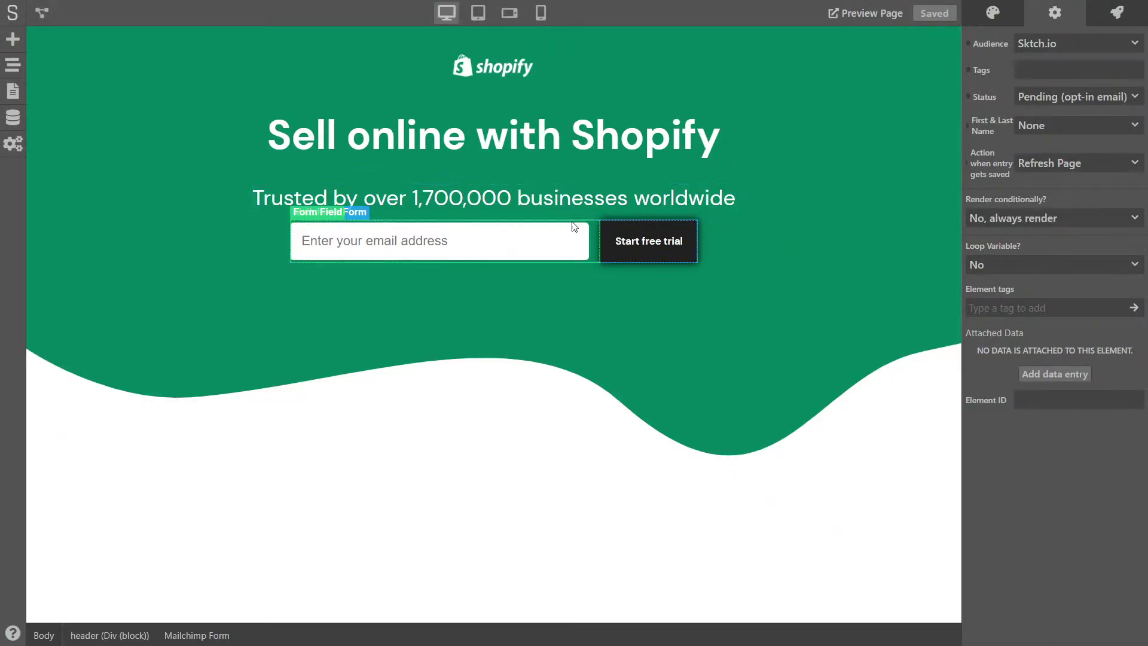
Step: Review the email text input's margin and sizing styles, and reset the inner margin of all Form Field elements
click(589, 228)
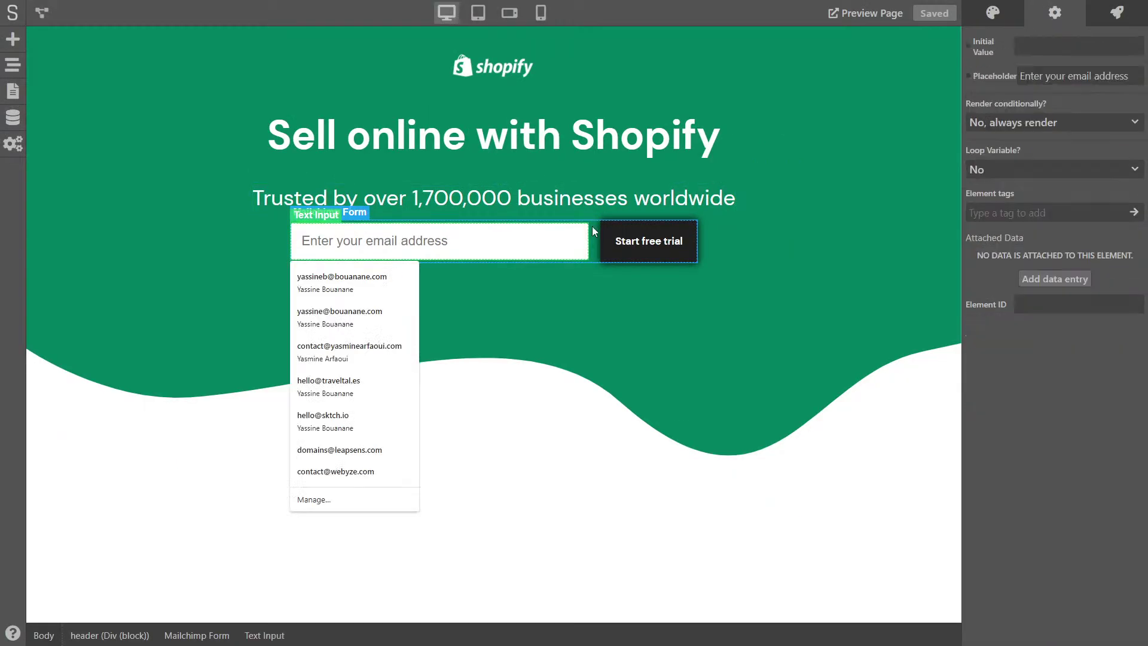
click(1006, 16)
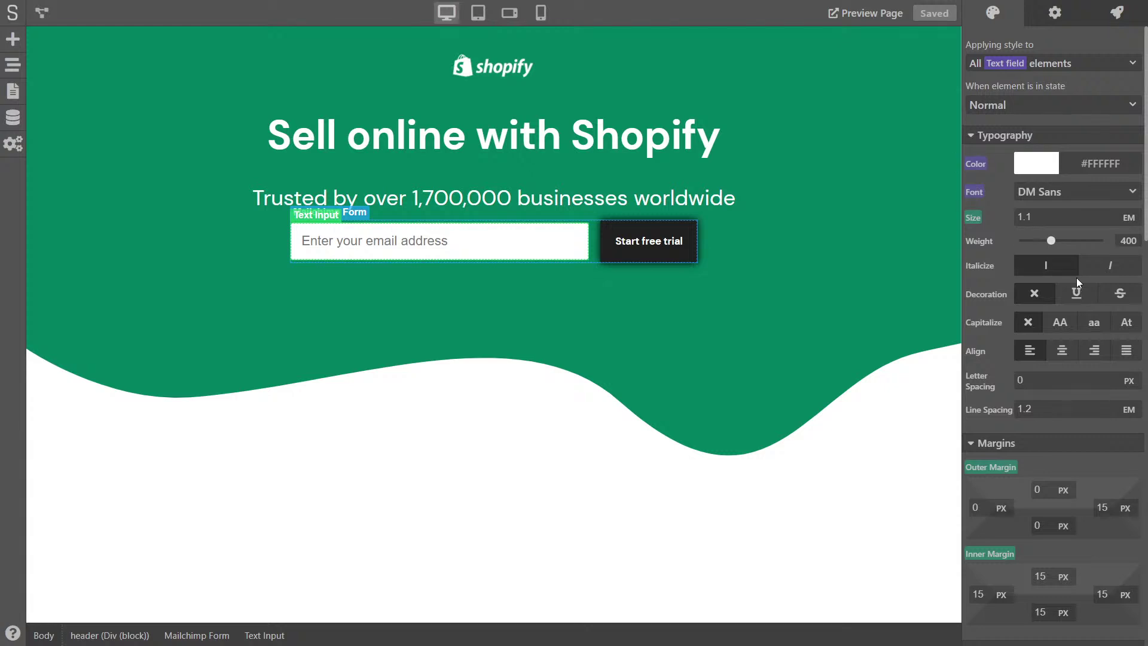
scroll(1076, 278, down, 4)
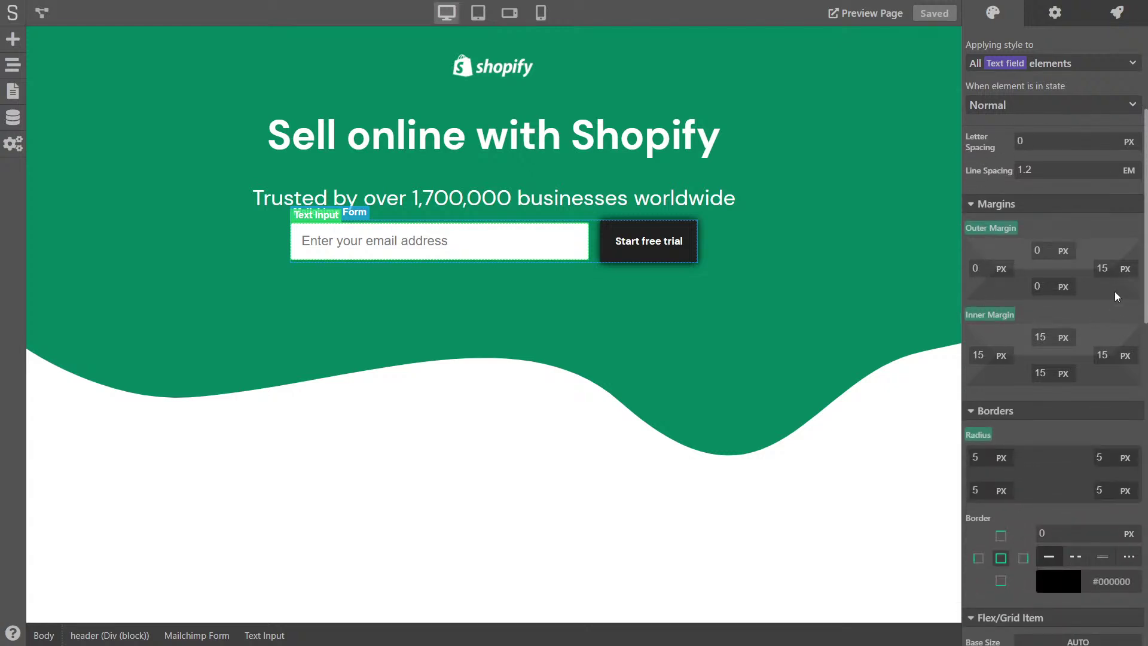
scroll(1024, 329, down, 1)
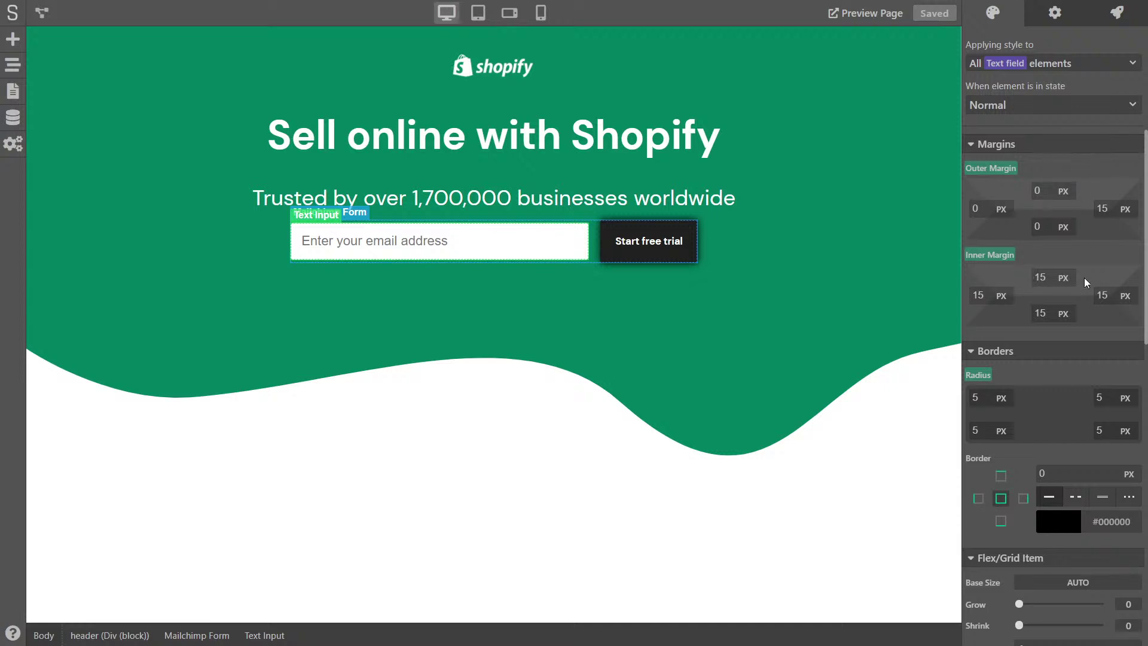
scroll(1085, 277, down, 9)
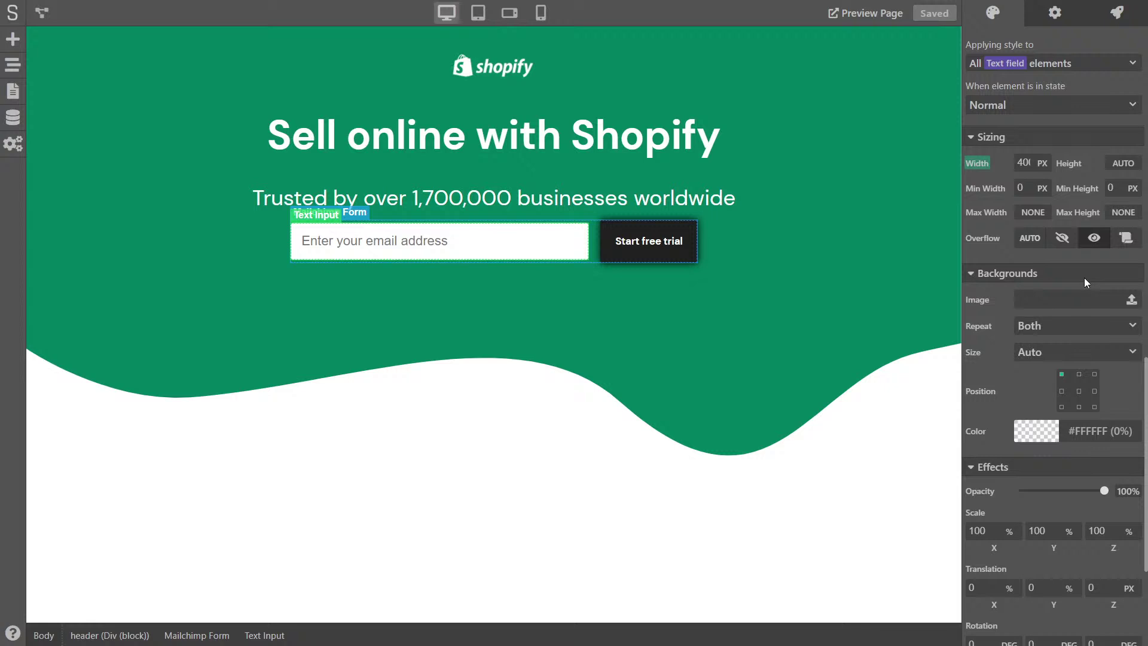
scroll(1085, 278, up, 8)
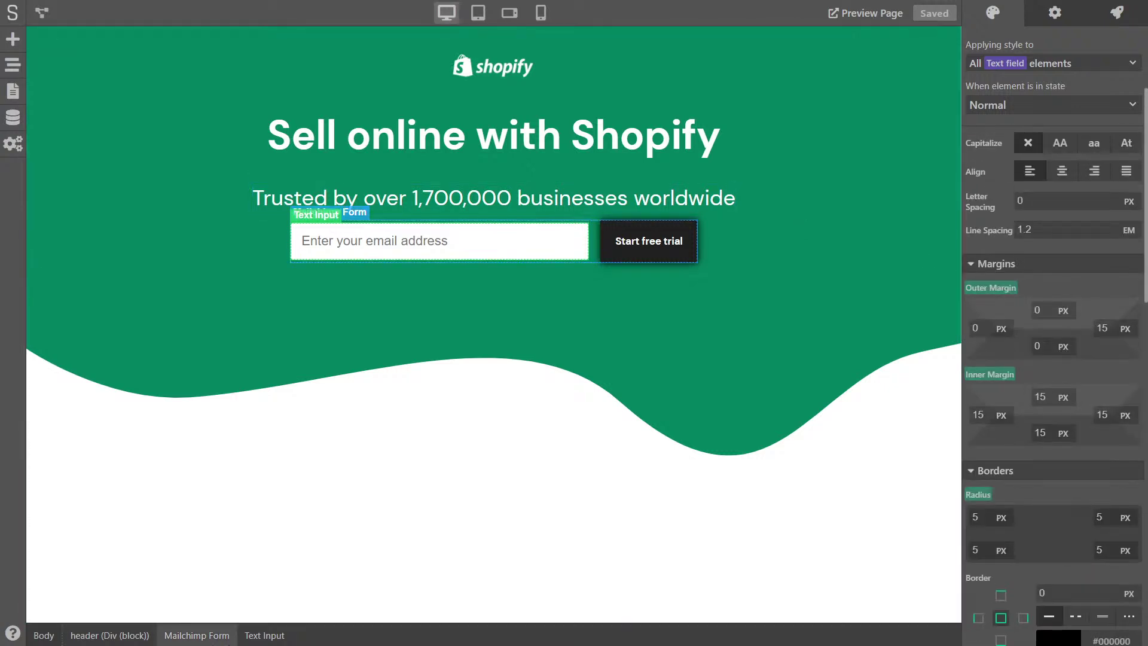
click(595, 224)
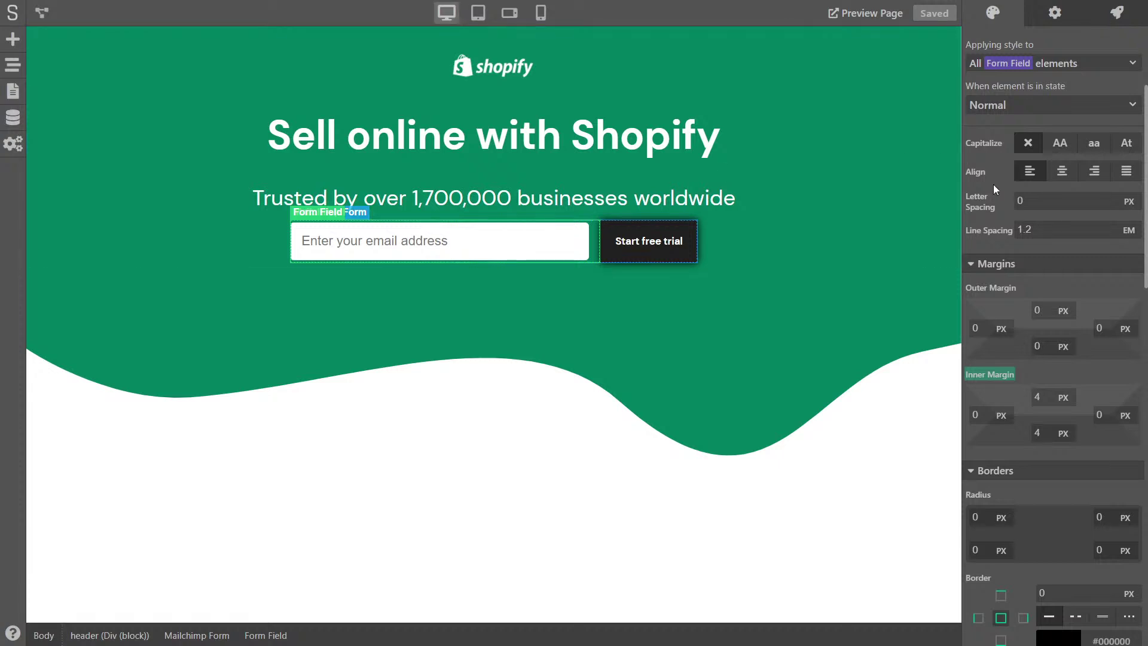
scroll(1088, 234, up, 3)
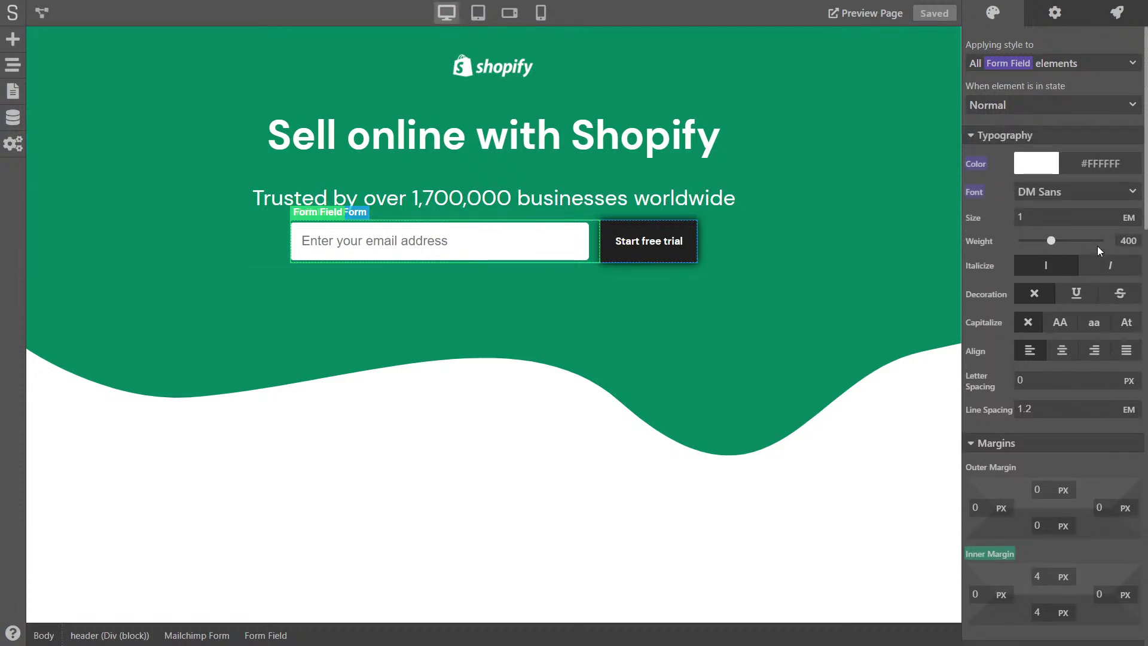
scroll(968, 317, down, 4)
click(989, 317)
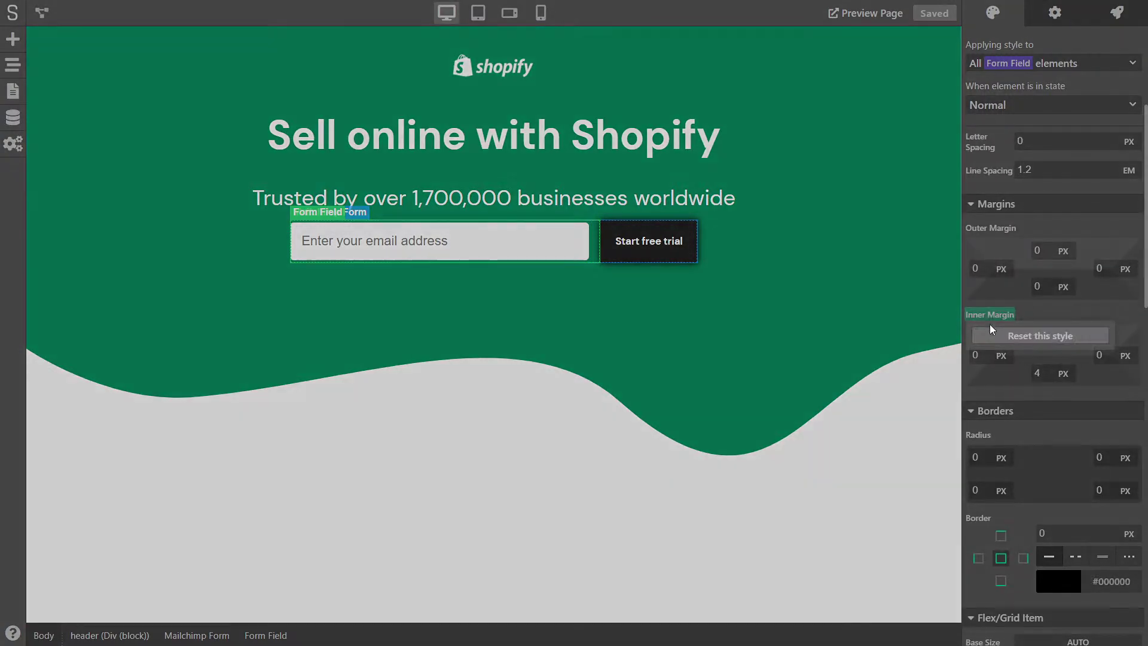
click(998, 334)
click(798, 245)
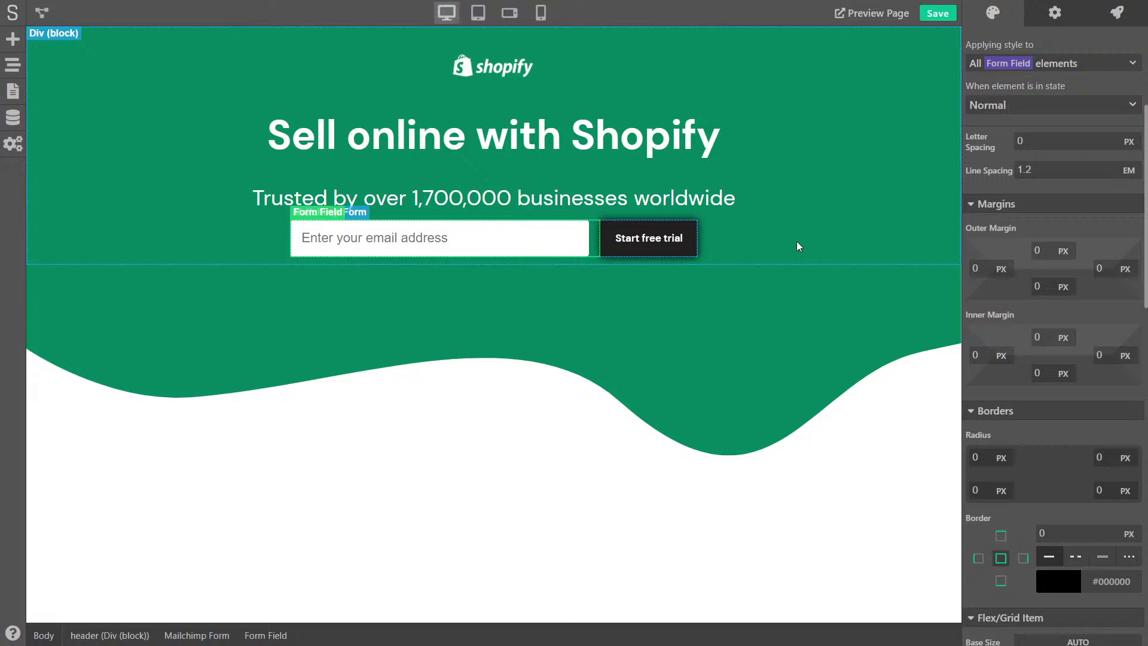
Step: Save and preview the project, and set the font size of all Text field elements to 1 em
key(ctrl+s)
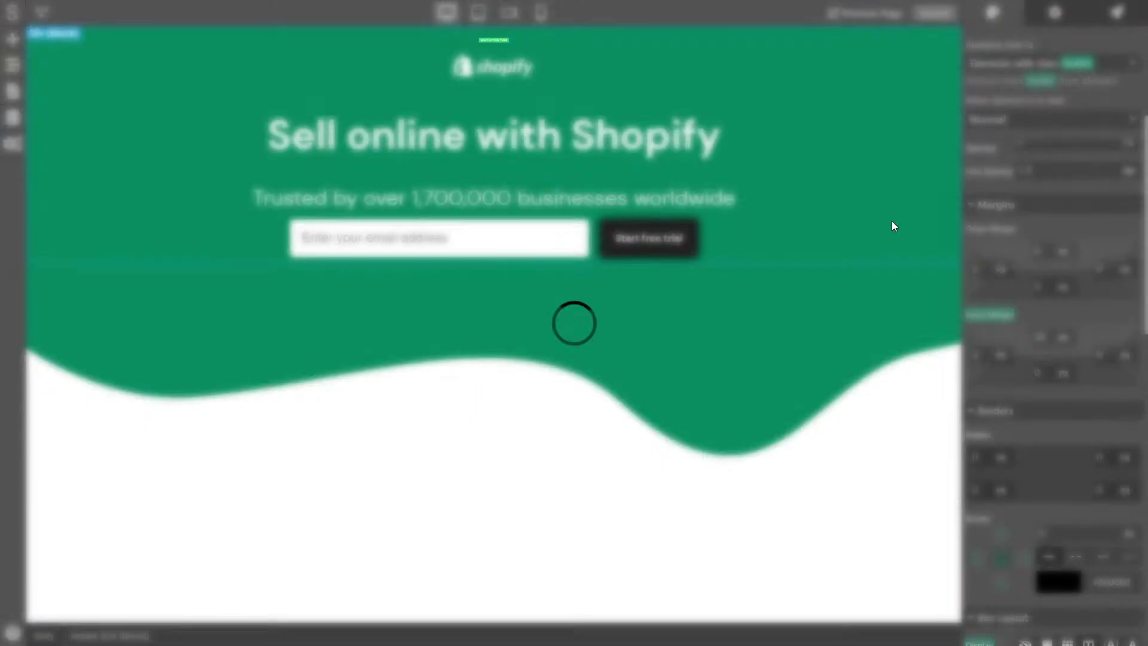
key(alt+v)
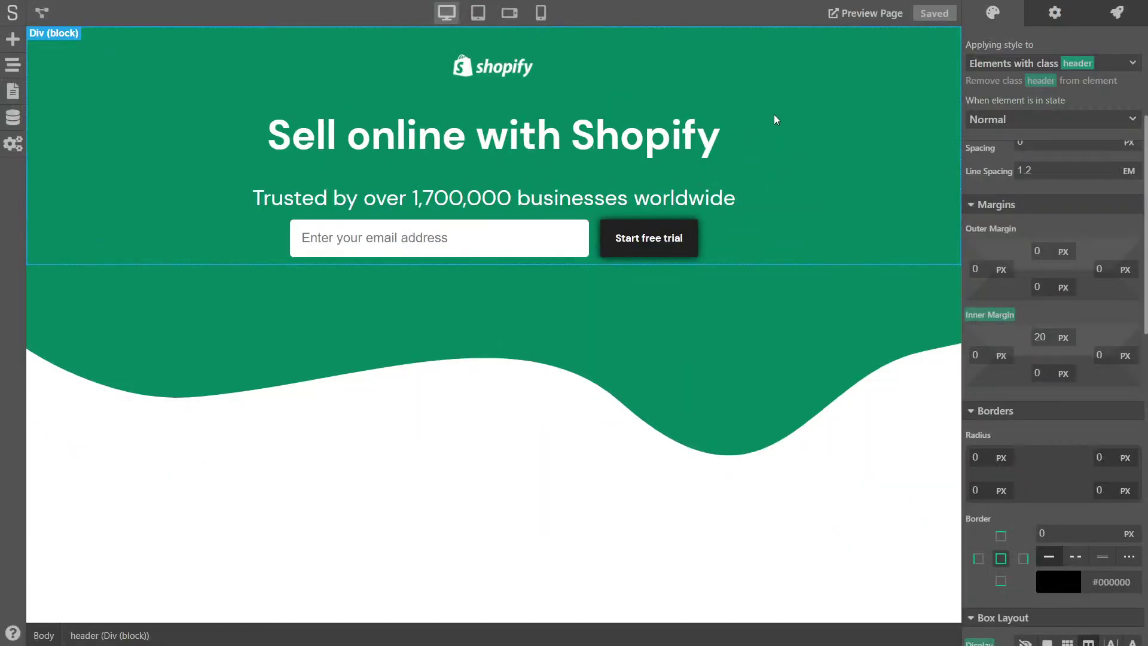
click(574, 239)
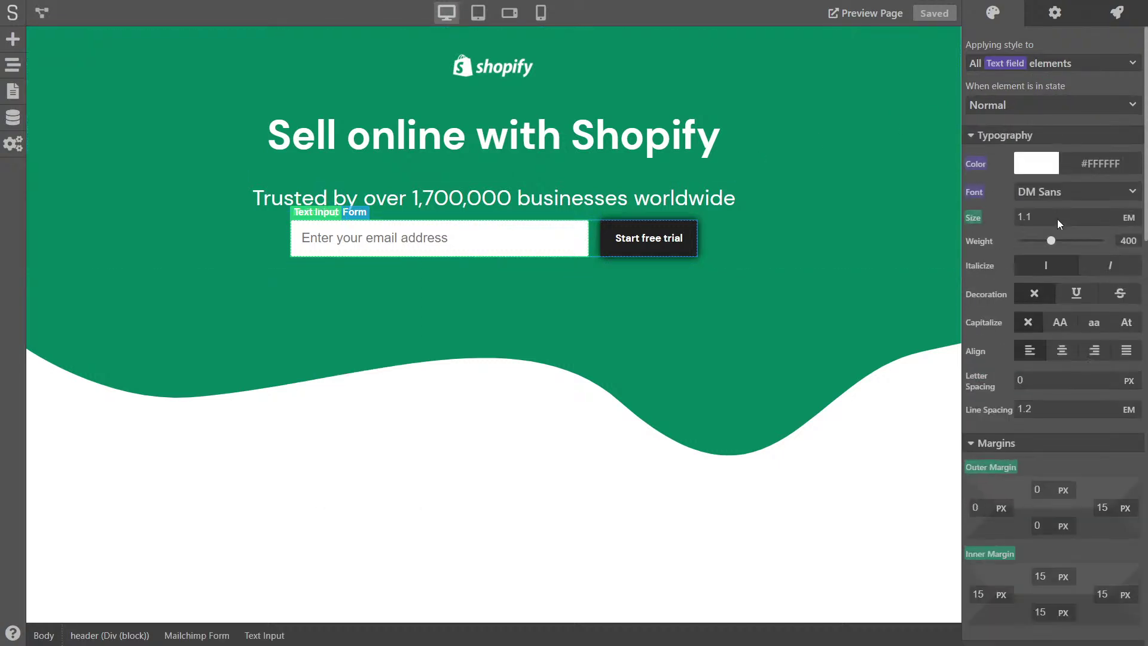
click(1043, 219)
key(BackSpace)
text(0)
key(Return)
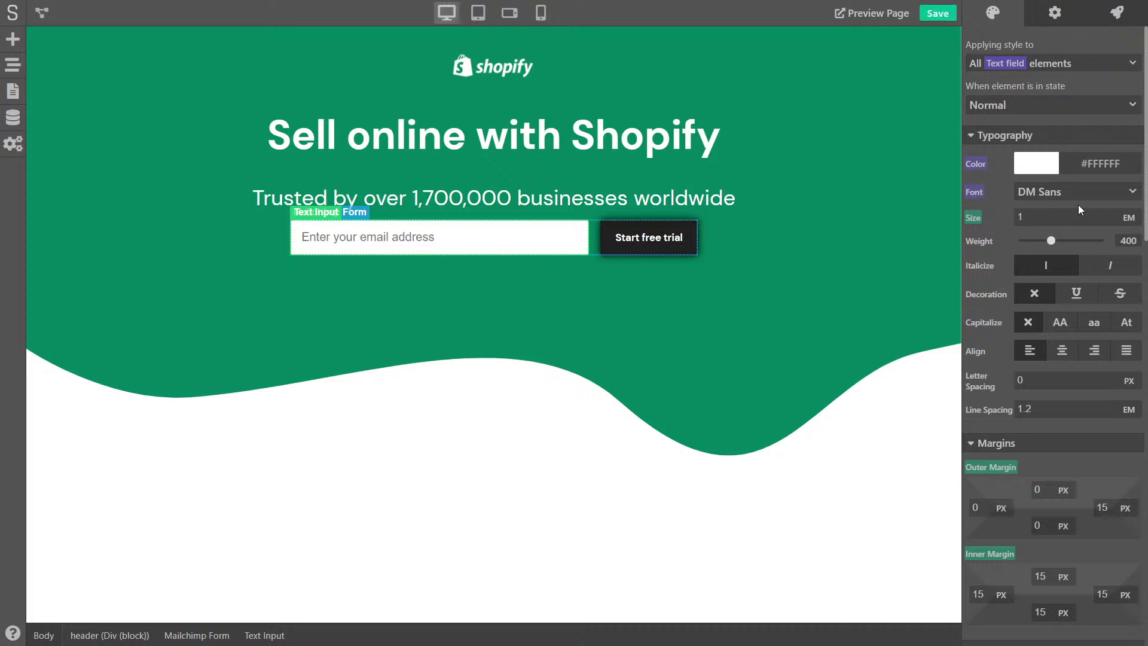
Step: Set the left and right inner margins of all Button elements to 25 px
click(693, 246)
scroll(993, 302, down, 2)
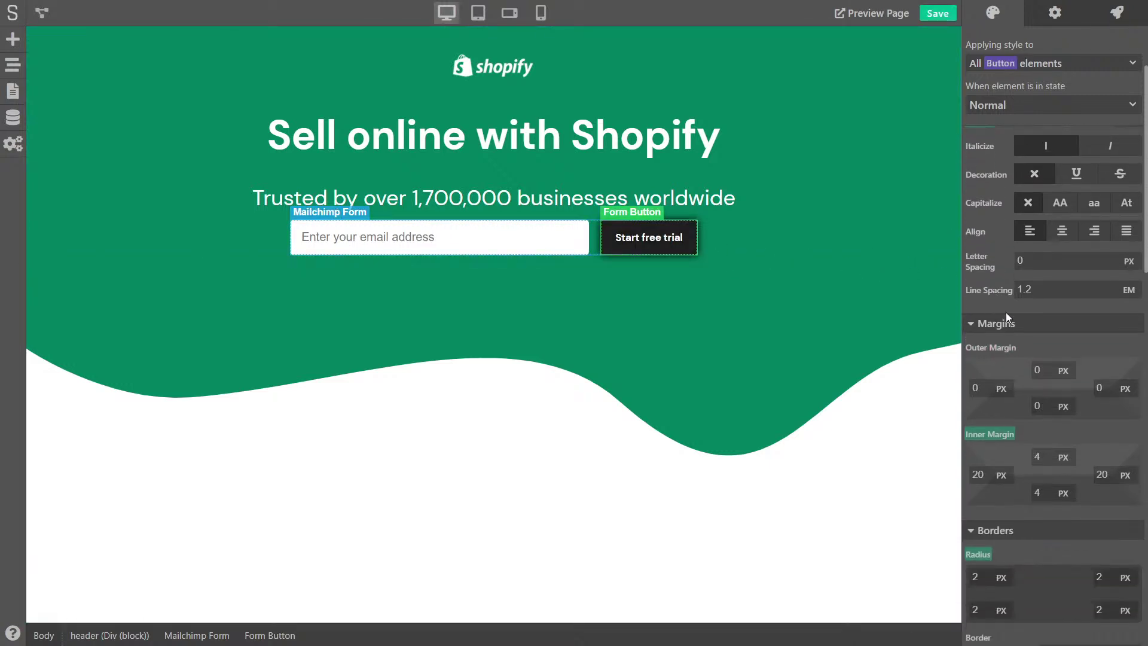
text(25)
key(Tab)
text(25)
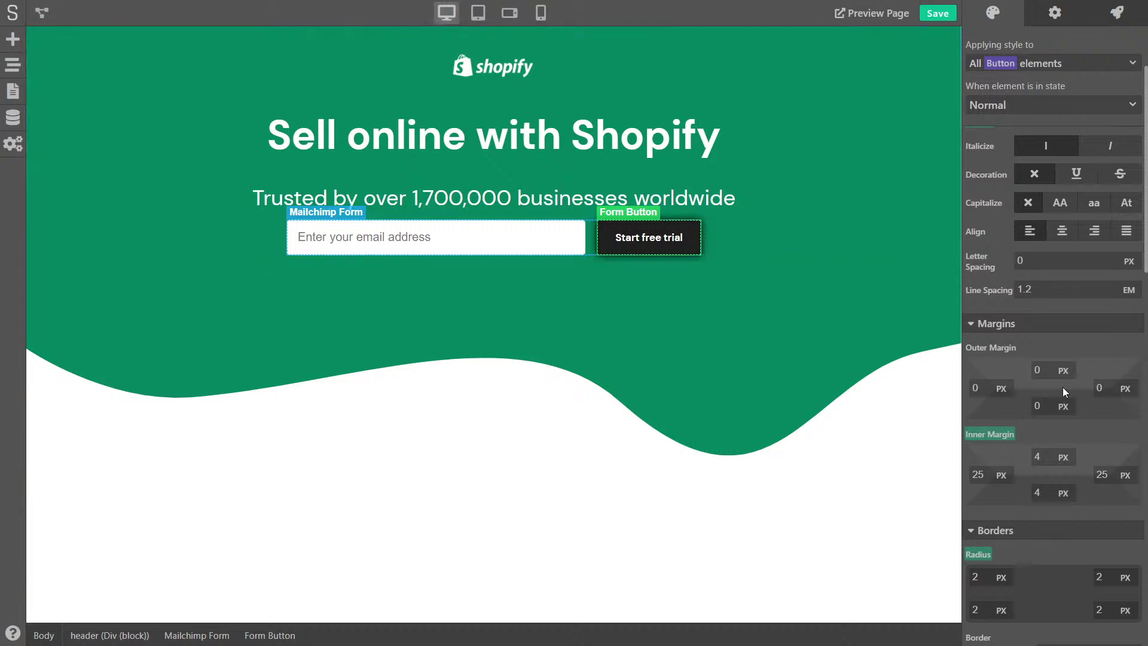
Step: Lower the opacity of the black shadow on all Button elements to about 40%
scroll(1073, 449, down, 15)
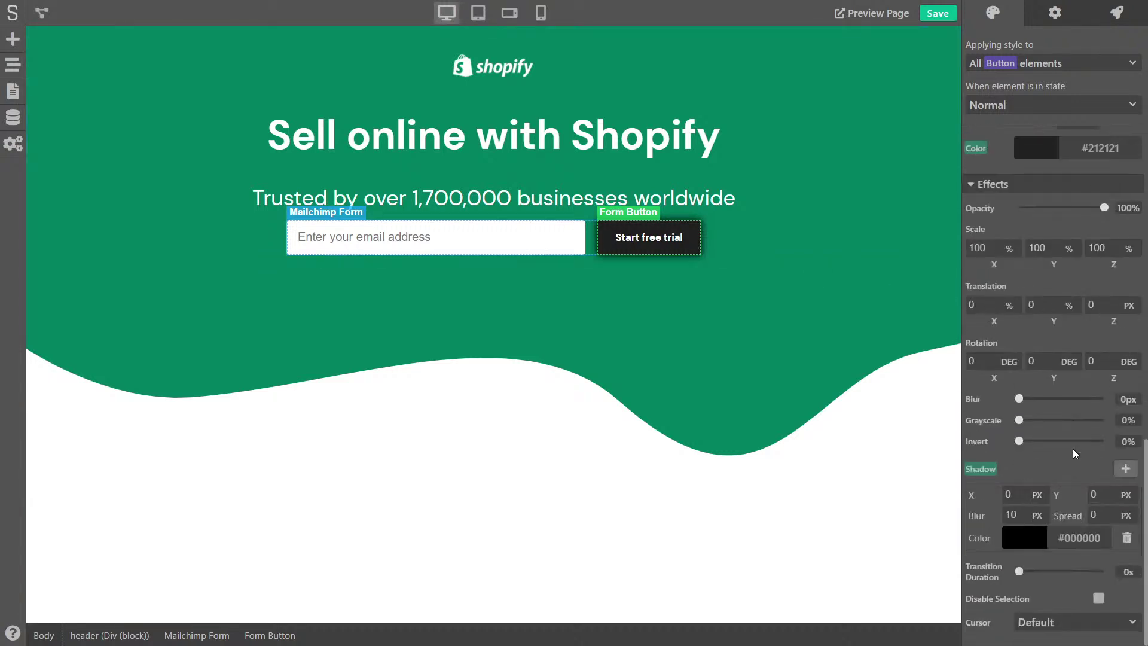
click(1060, 536)
scroll(1100, 548, down, 2)
drag(1130, 603, 1040, 602)
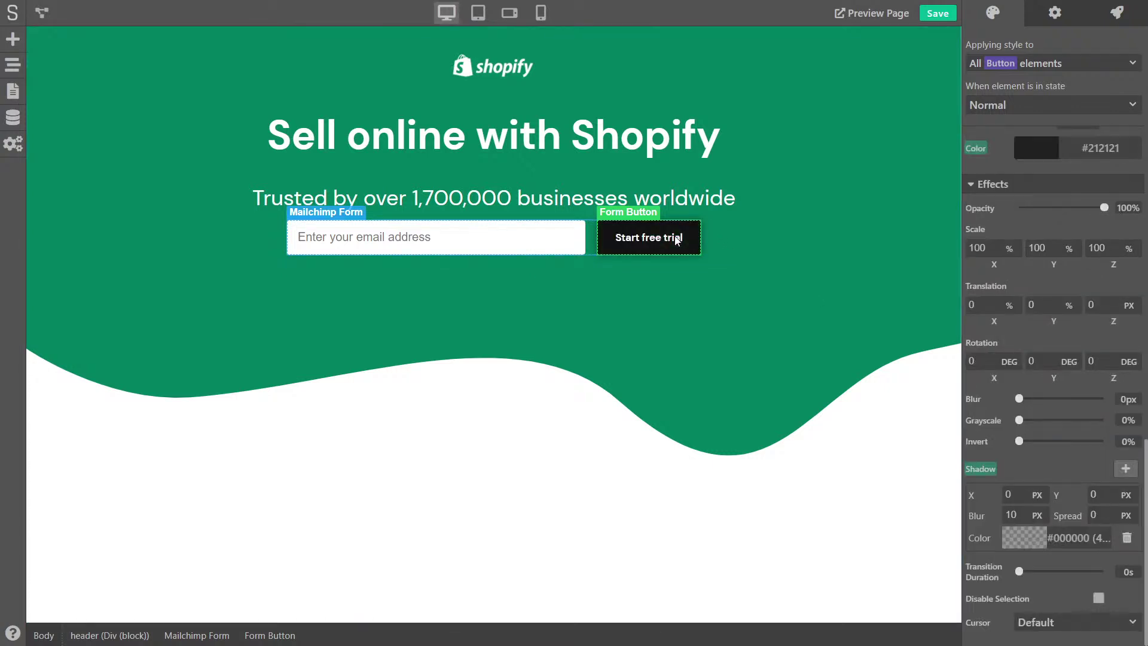
Step: Reset the background color of all Button elements for the Pressed state
click(1010, 104)
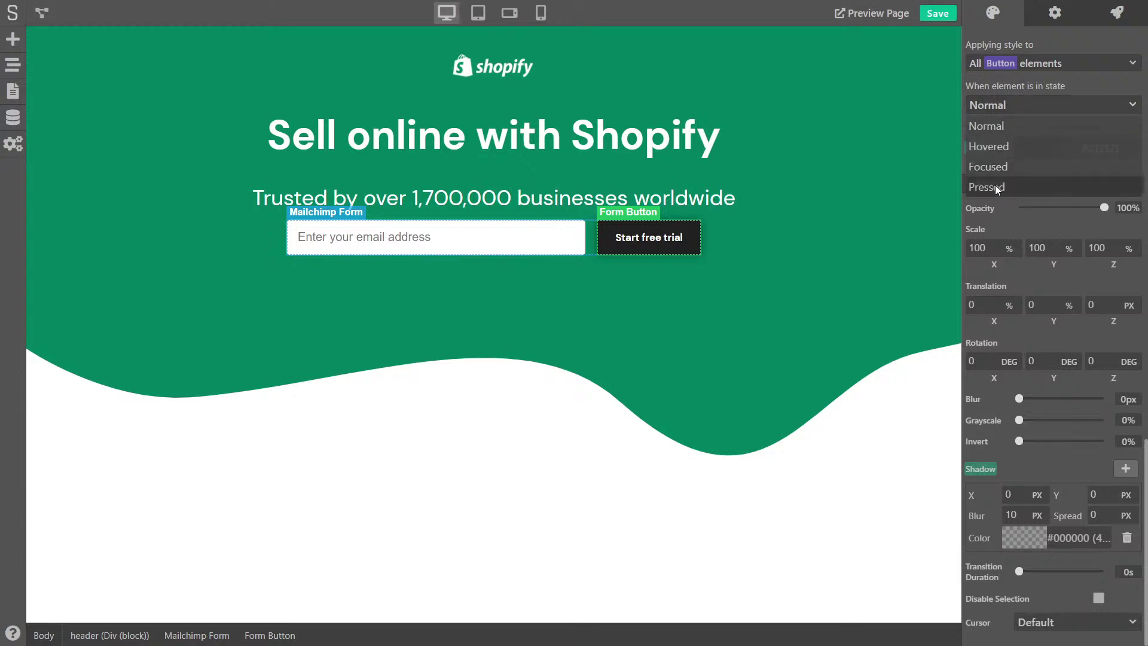
click(995, 186)
scroll(1053, 167, up, 2)
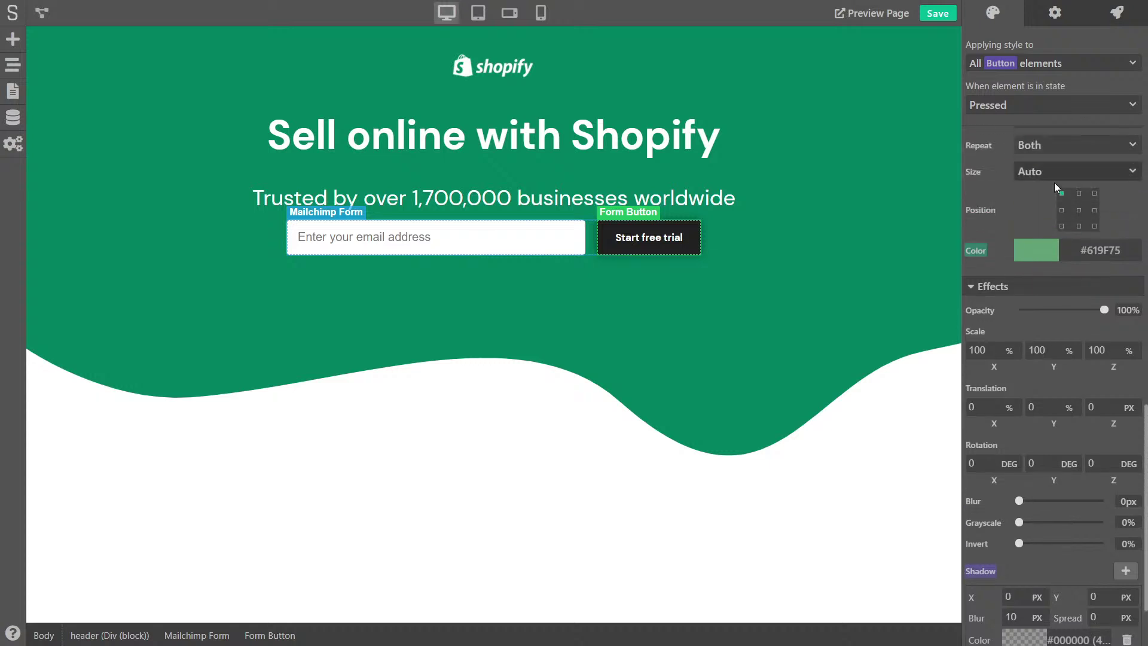
click(976, 266)
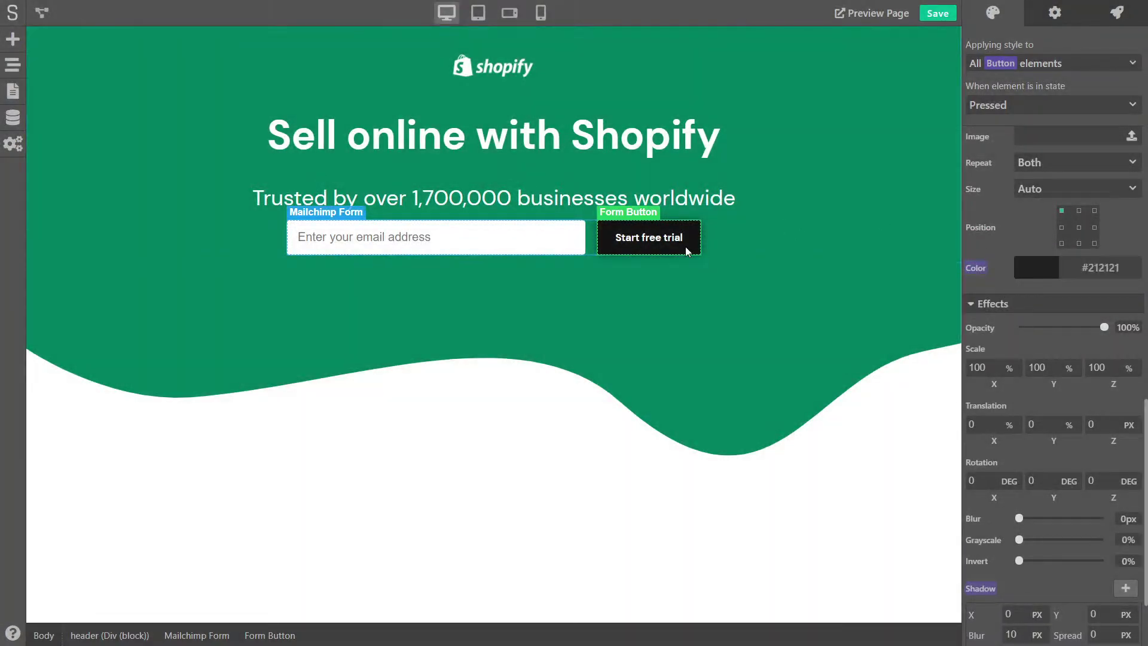
Step: Set the pressed button's shadow blur to 5 px and its black color's opacity to 70%, and save and preview the page
scroll(981, 295, down, 2)
click(1032, 542)
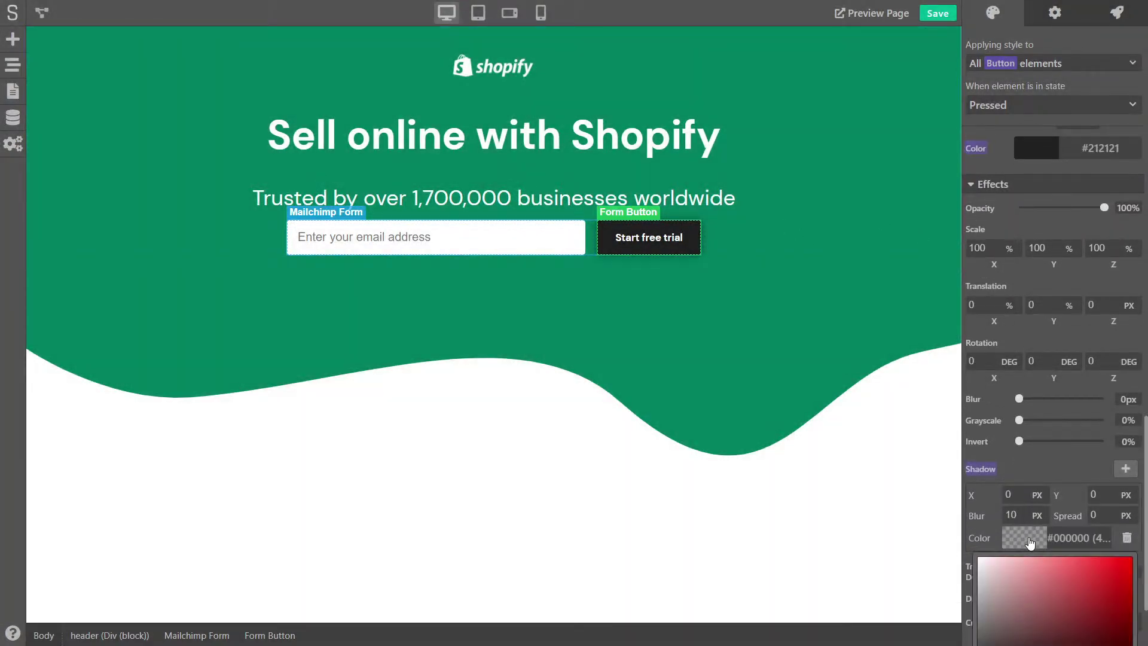
click(986, 529)
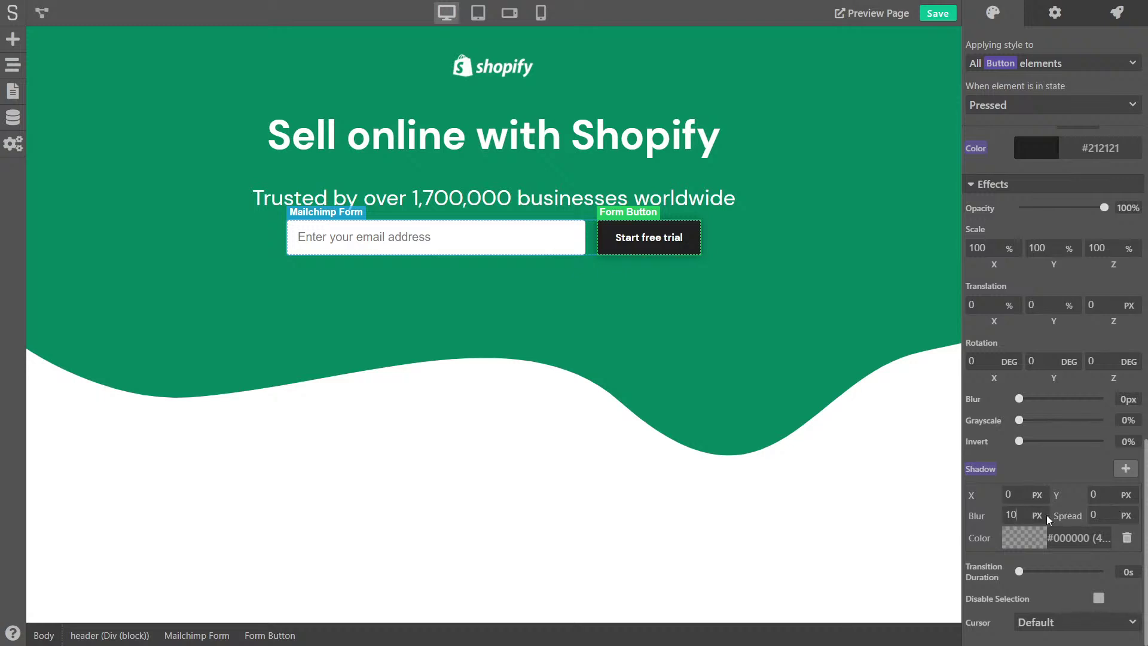
drag(1018, 516, 984, 517)
text(5)
click(1022, 543)
scroll(1008, 529, down, 2)
drag(1055, 607, 1086, 603)
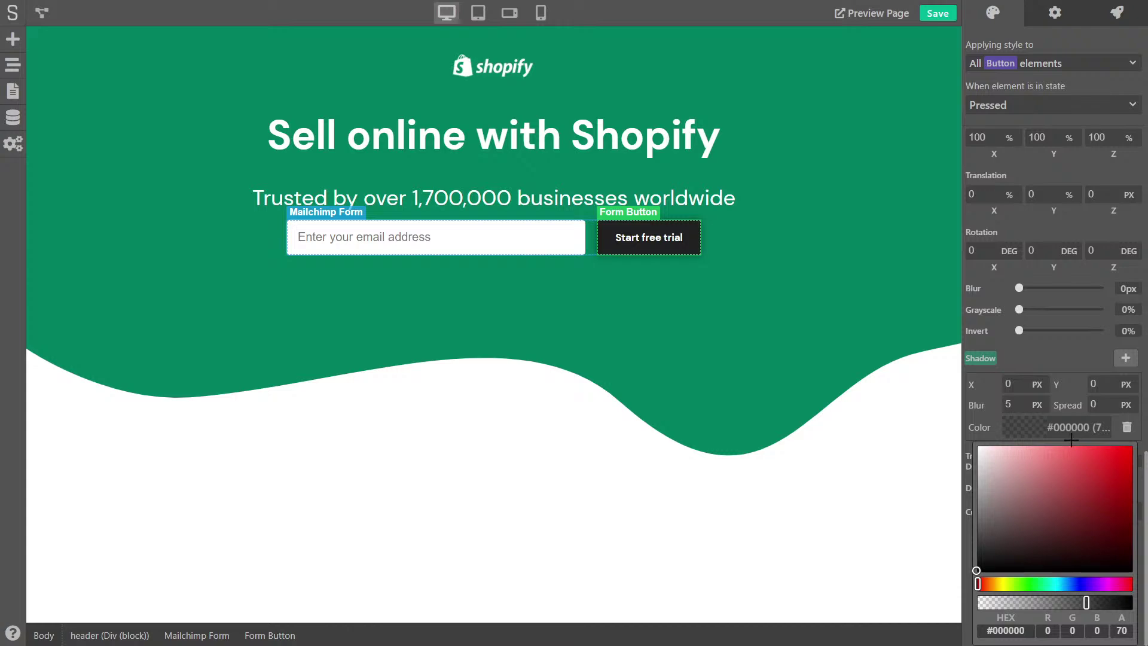
click(1058, 360)
click(938, 13)
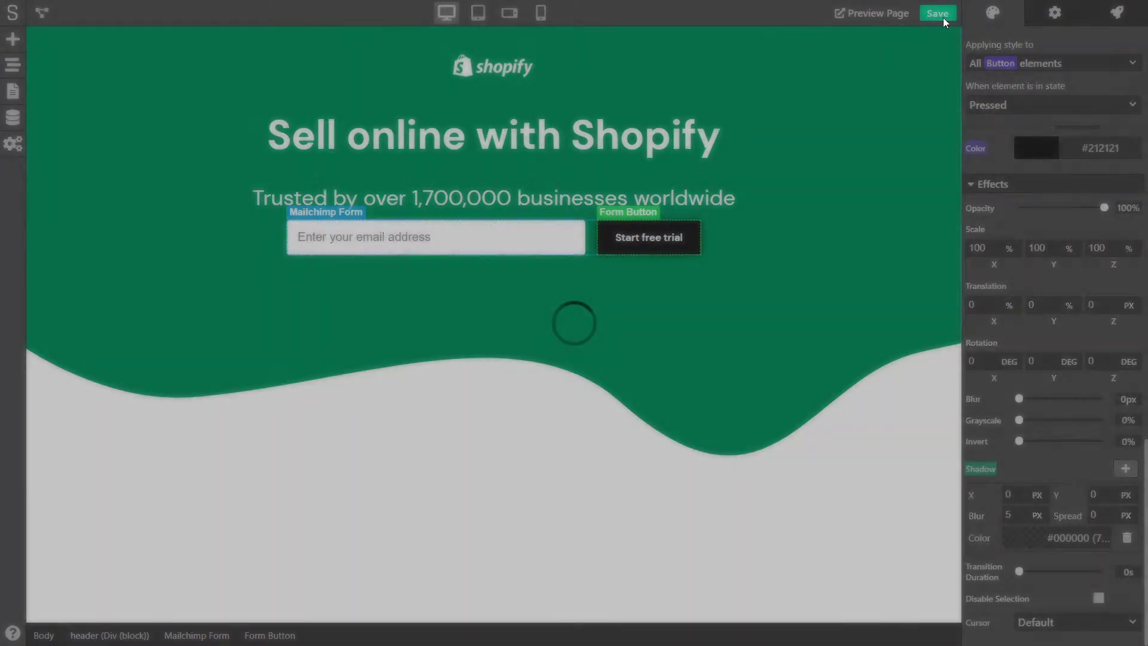
key(ctrl+p)
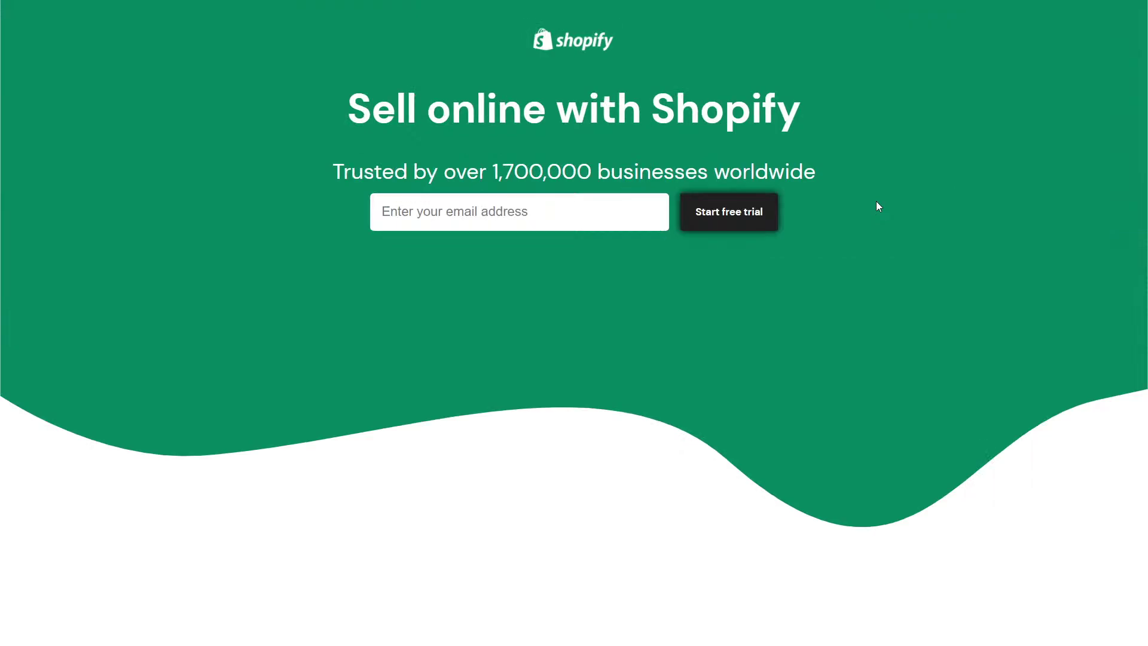
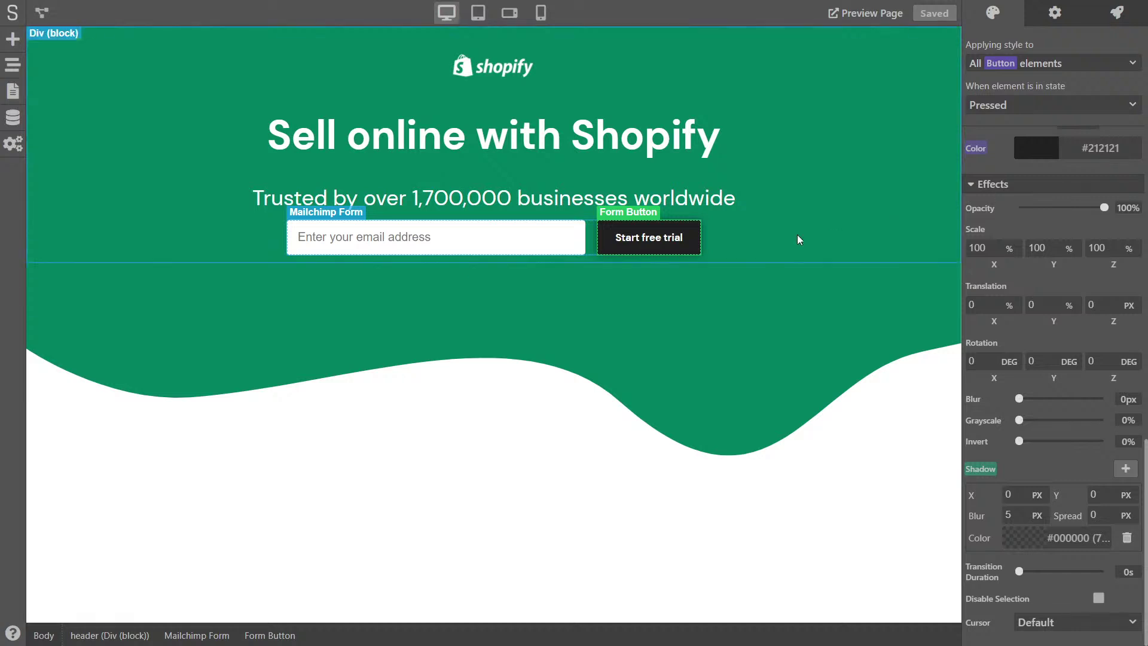
Step: Set the bottom outer margin of the main-title heading to 20 px
click(450, 137)
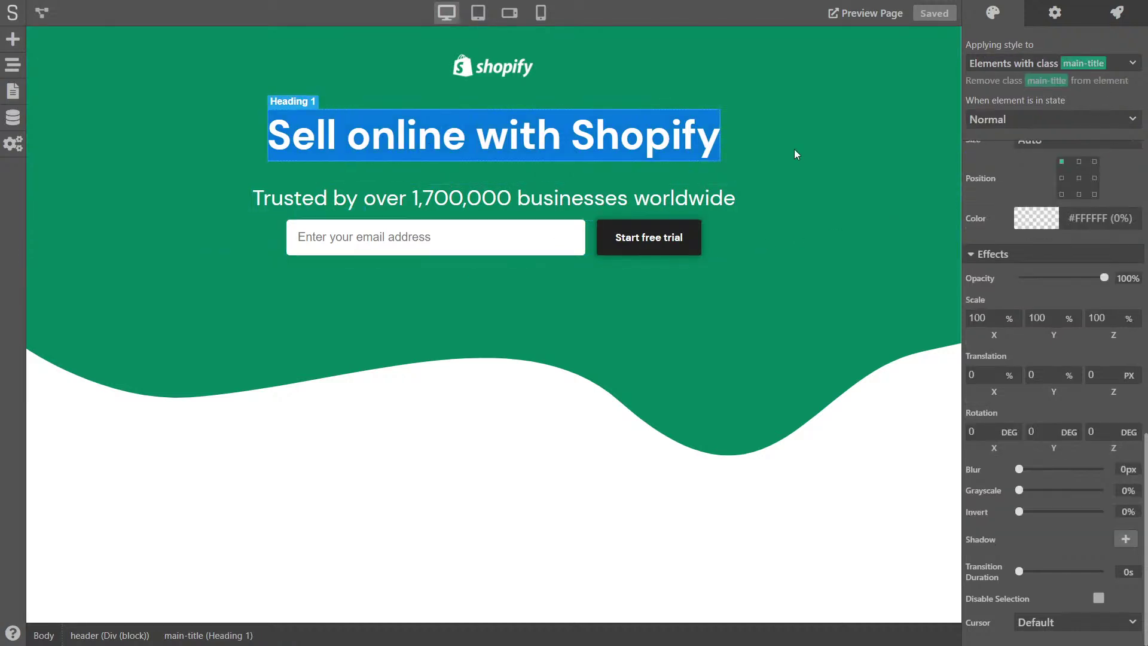
click(1057, 18)
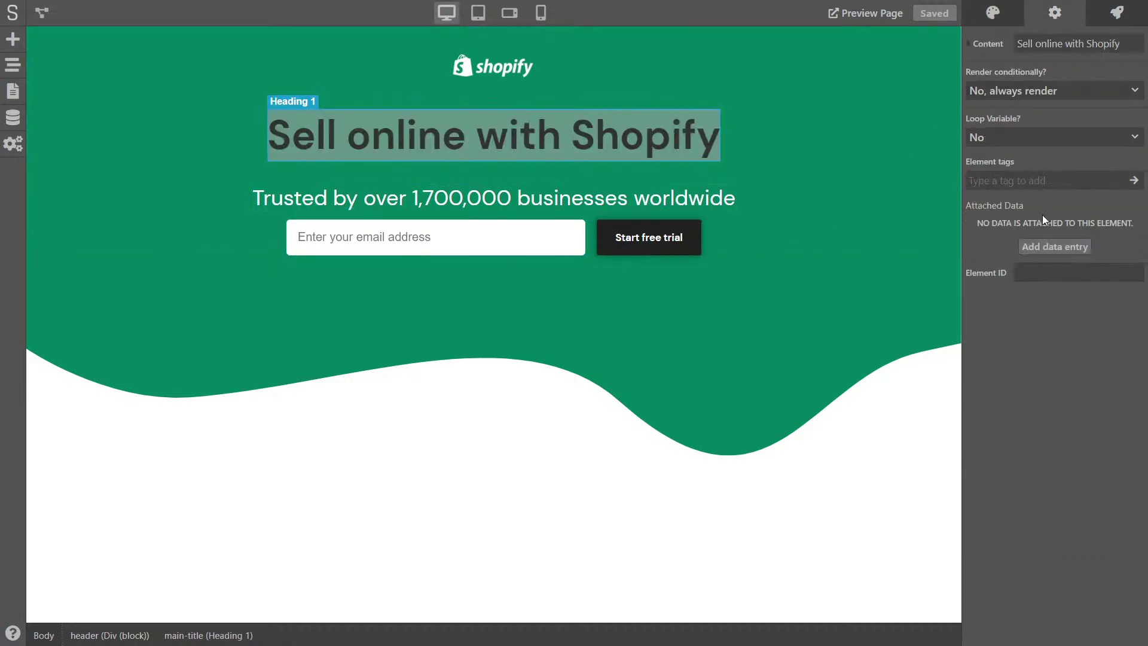
click(994, 10)
scroll(1074, 262, down, 3)
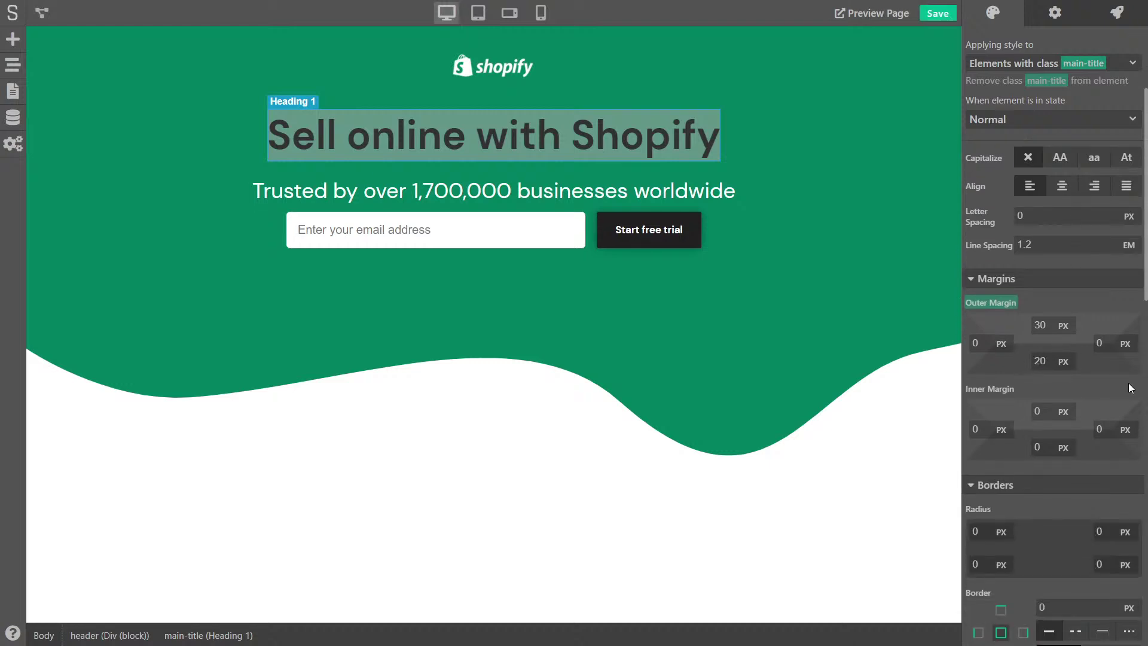
Step: Set the bottom outer margin of all Heading 2 elements to 15 px, and save and preview the page
click(688, 194)
click(1033, 360)
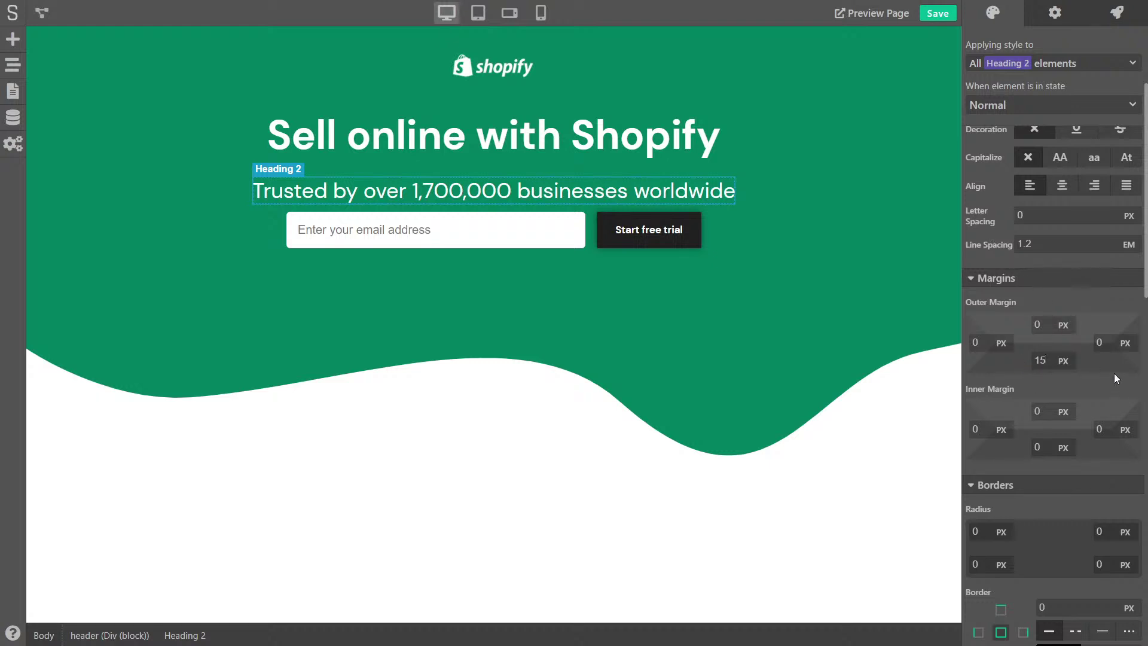
text(15)
key(Return)
click(937, 13)
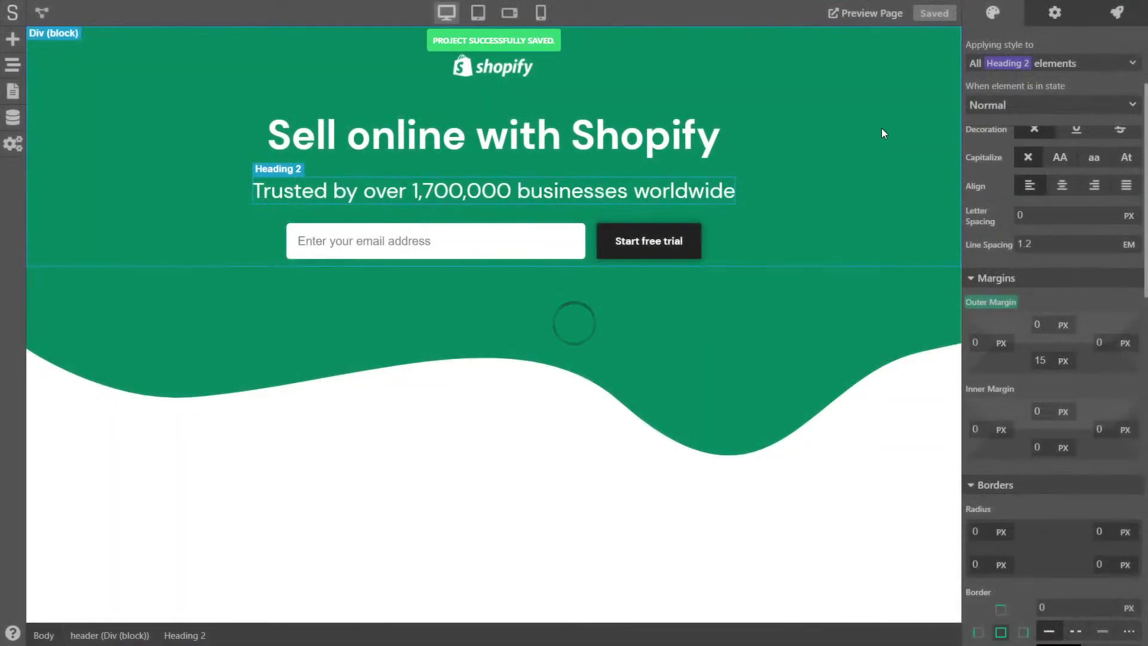
key(alt+v)
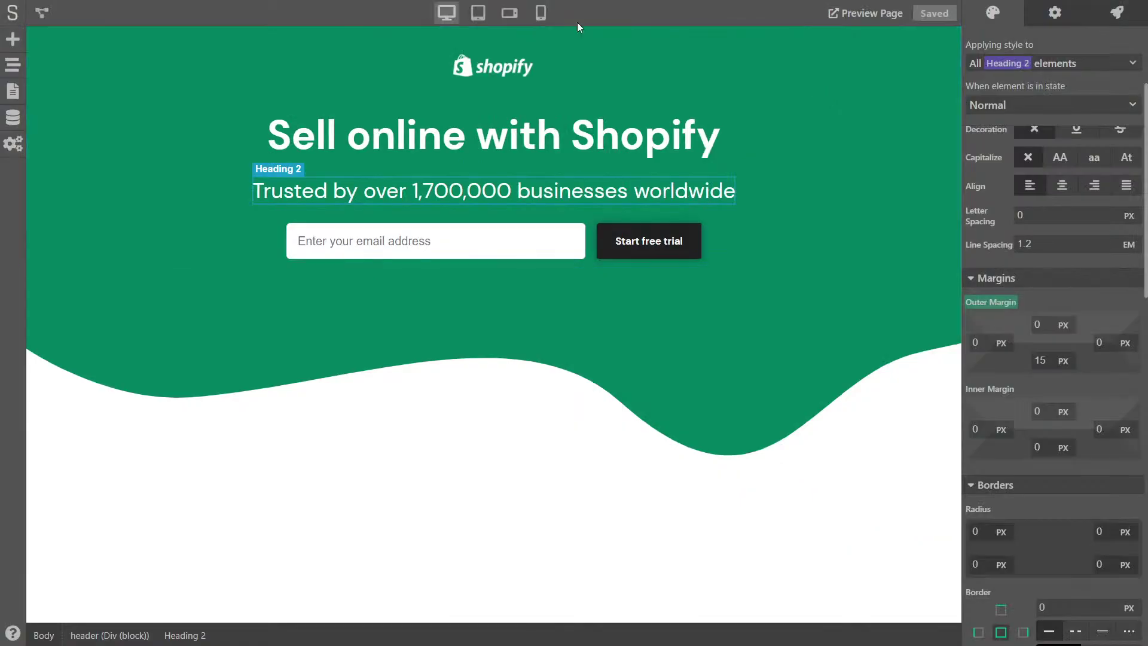
Step: Set the Shopify logo image's width to 150 px
click(479, 65)
scroll(1111, 396, down, 10)
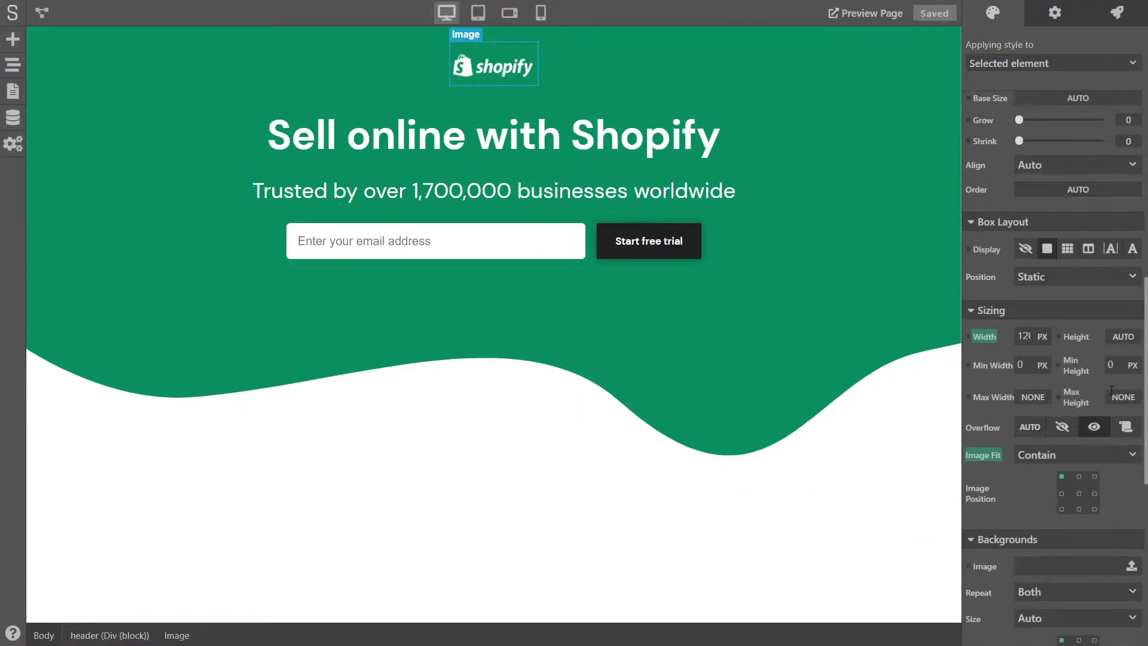
click(1024, 237)
text(50)
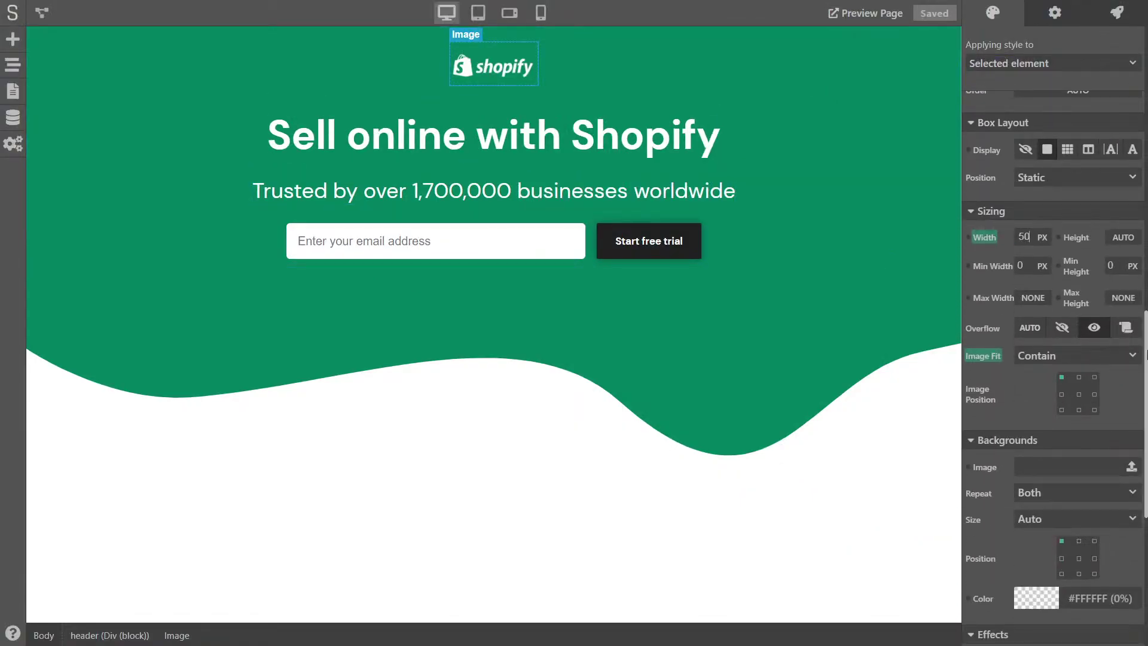
key(Return)
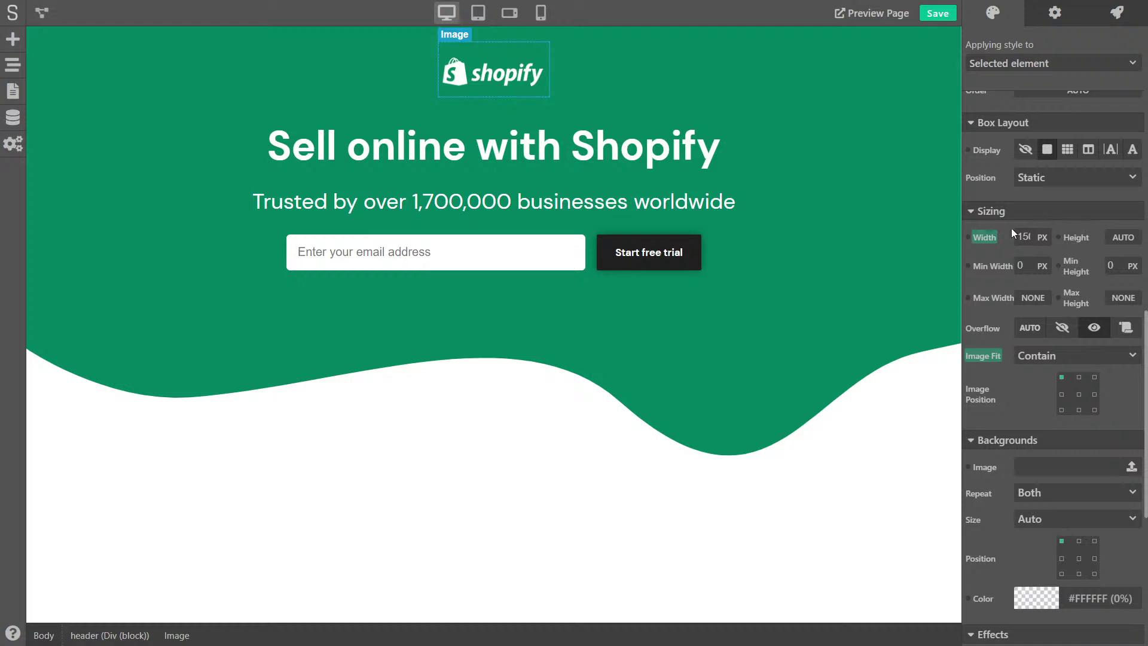
Step: Reset the Shopify logo's image fit and image position styles, and save the project
scroll(1072, 297, up, 4)
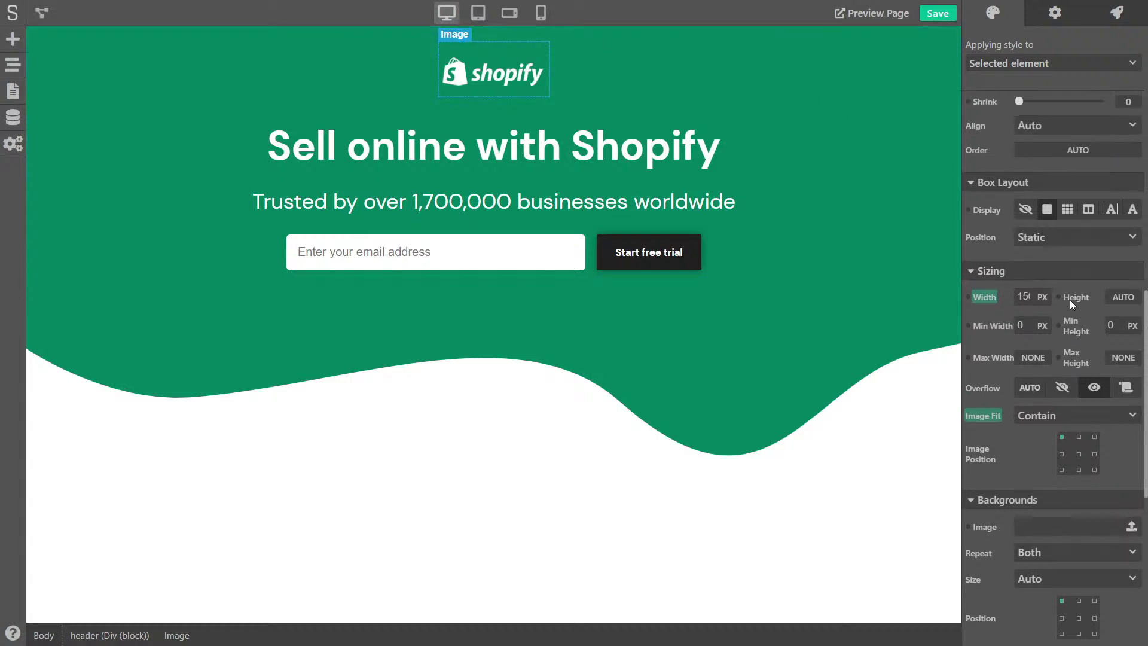
scroll(1072, 299, down, 4)
scroll(1074, 304, down, 1)
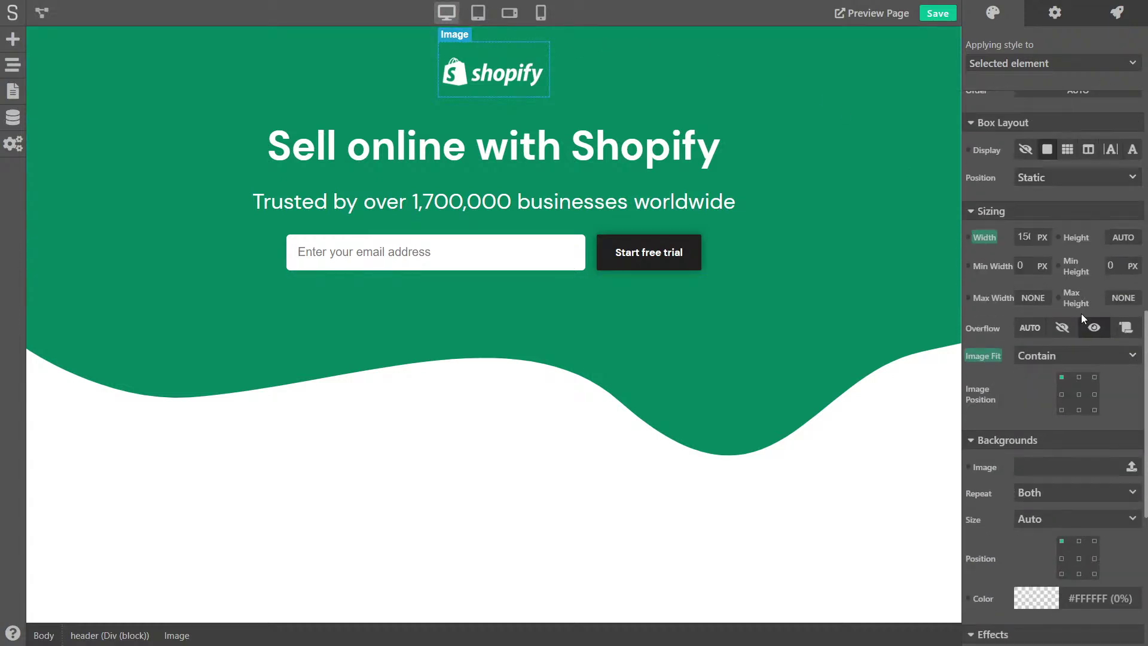
click(1079, 394)
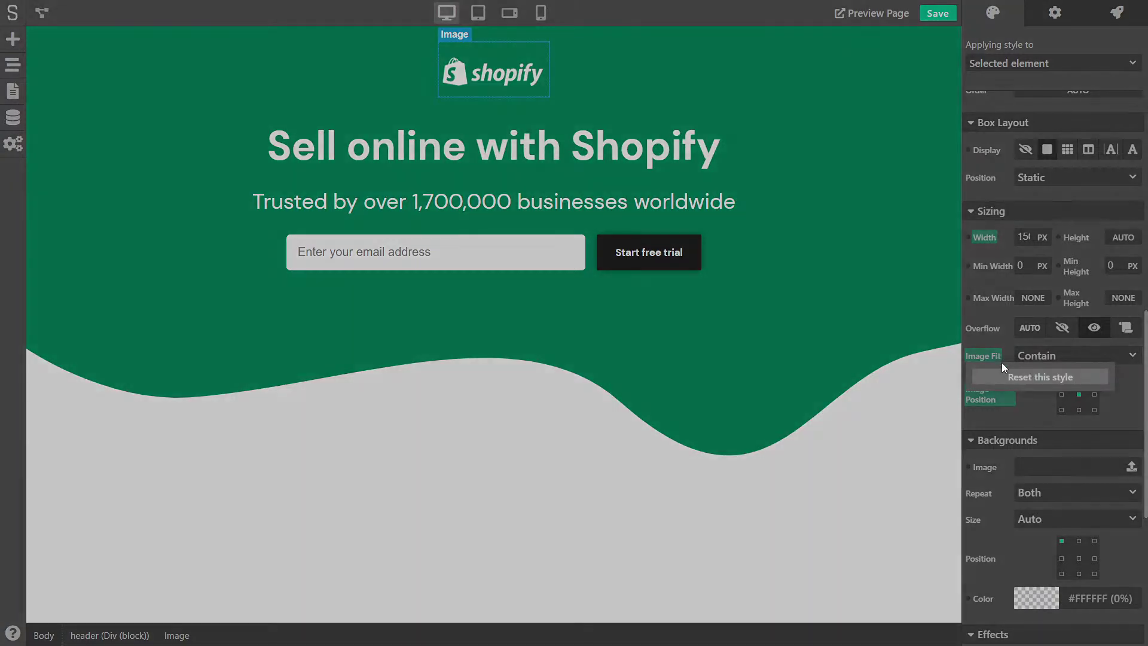
click(999, 359)
click(1011, 400)
scroll(1127, 387, up, 8)
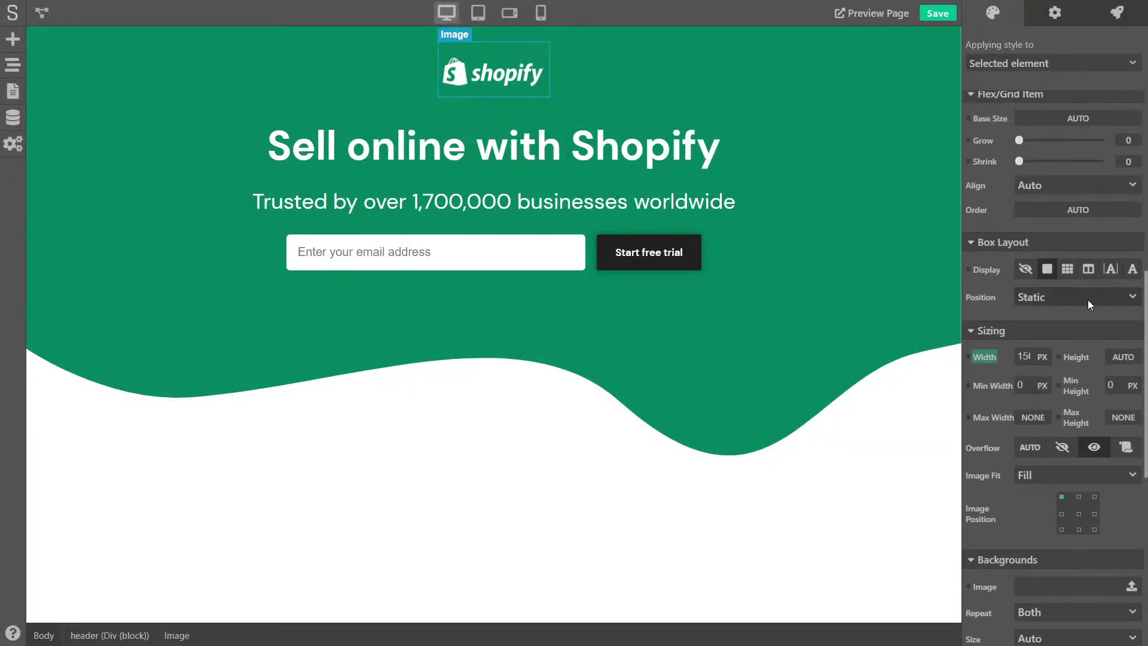
scroll(1089, 297, up, 4)
click(937, 13)
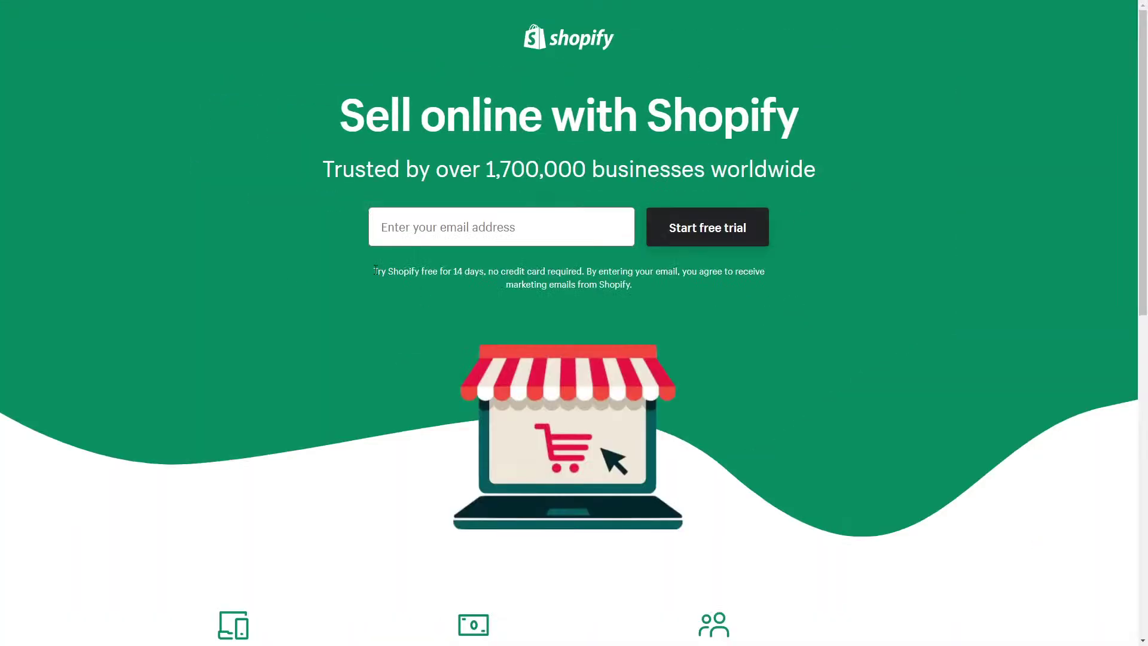
Step: Copy the 14-day free-trial disclaimer from the Shopify reference page and paste it into a new Div (text) below the Mailchimp form
drag(375, 270, 632, 283)
key(ctrl+c)
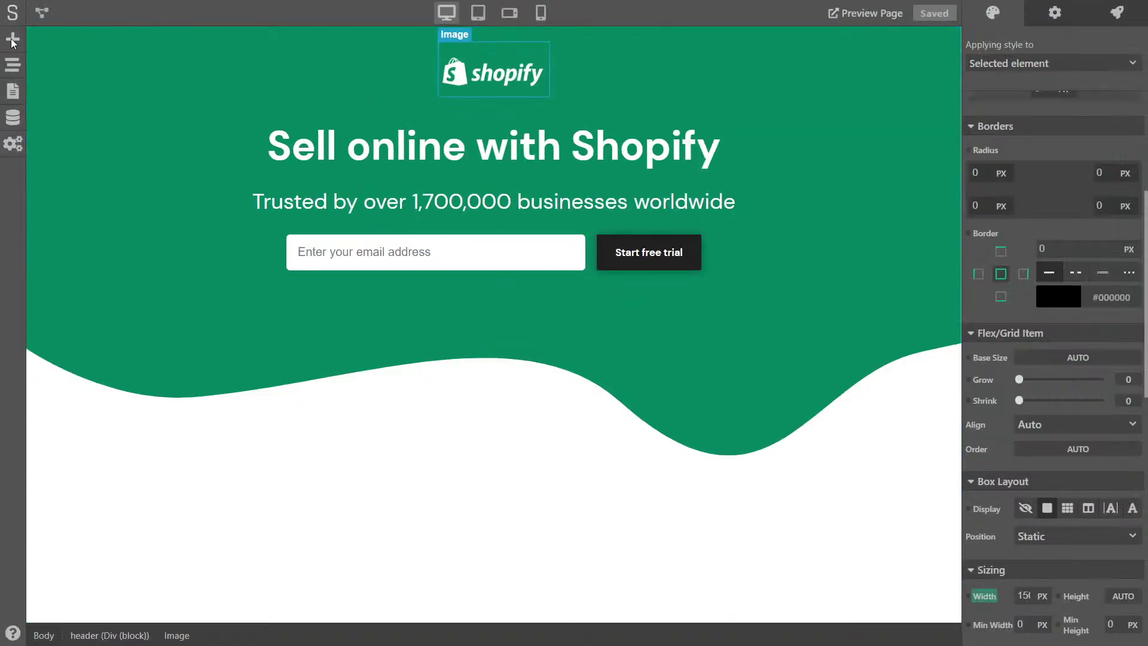
click(12, 40)
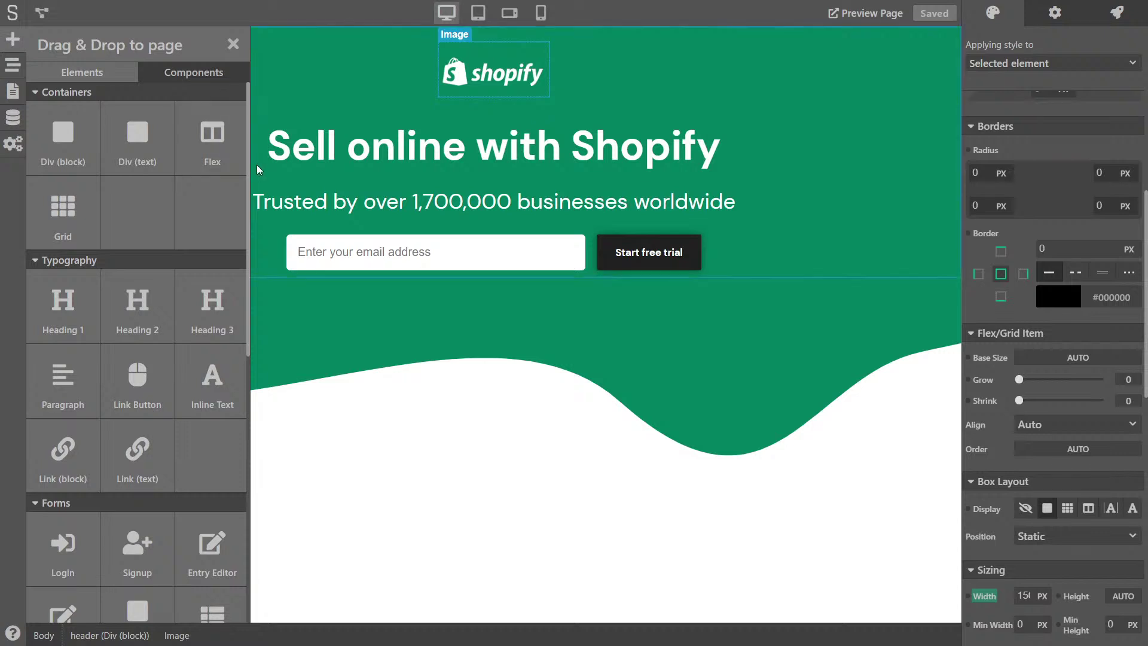
drag(139, 131, 718, 263)
double_click(526, 292)
key(ctrl+v)
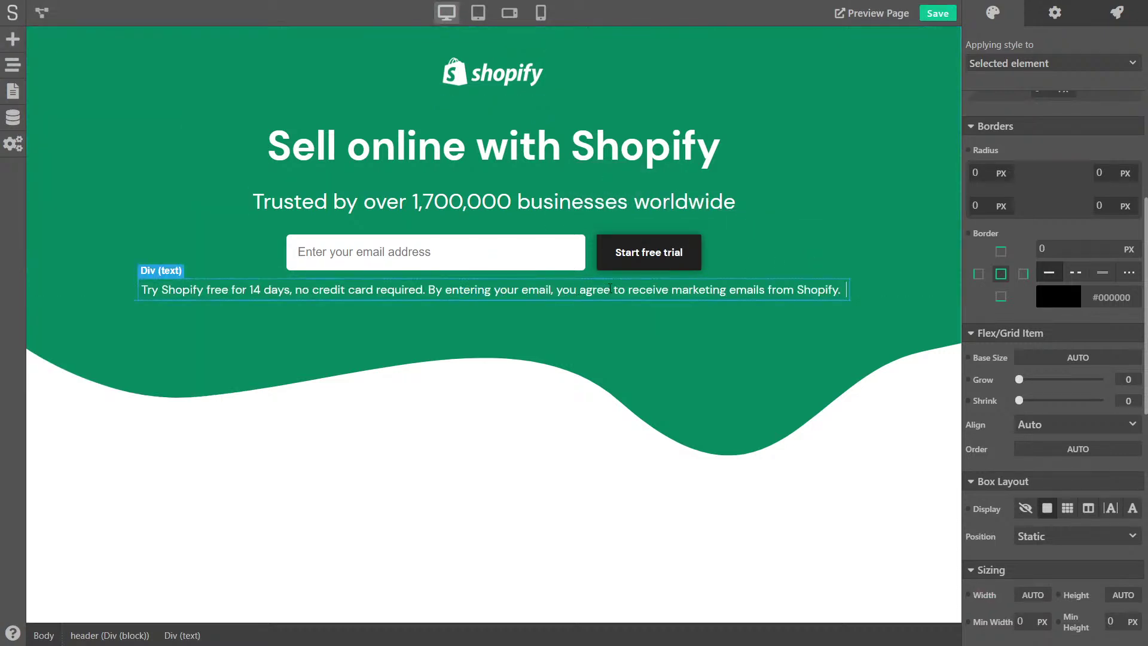
click(847, 253)
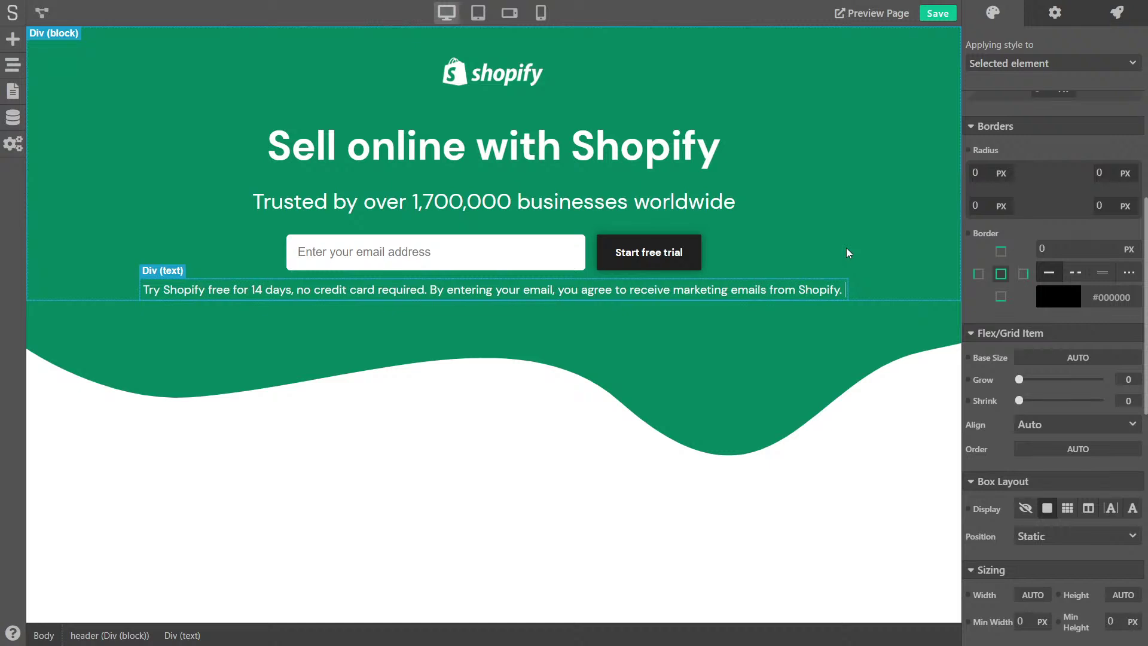
Step: Limit the 14-day free-trial disclaimer's maximum width, trying 600 px and settling on 700 px
click(782, 290)
scroll(1027, 253, down, 5)
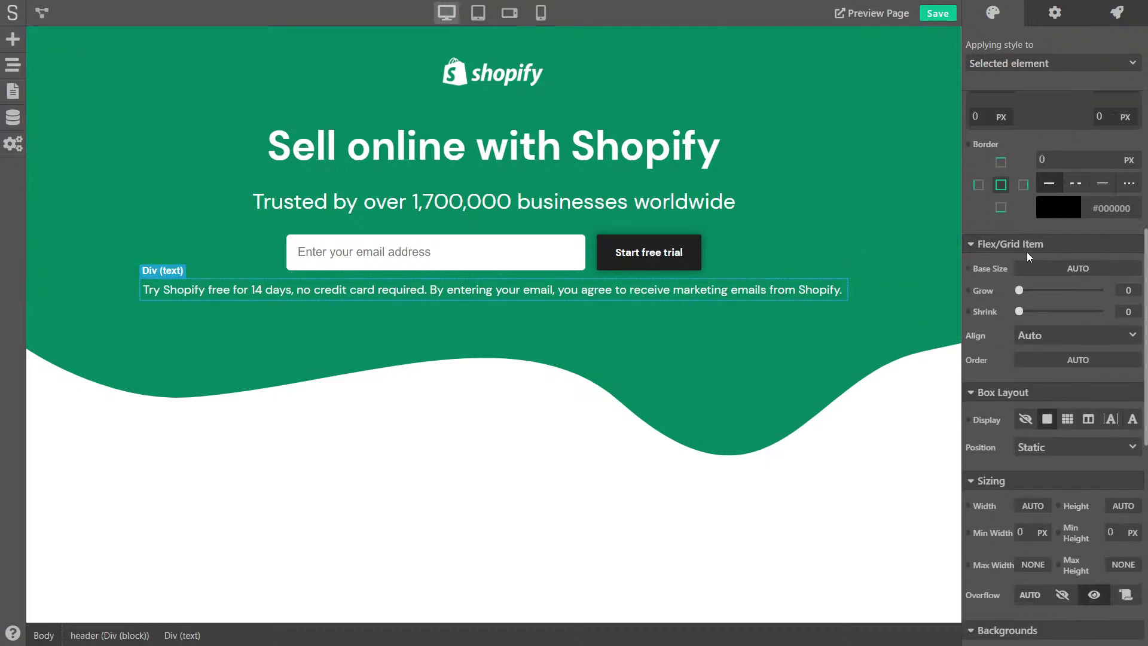
click(1033, 355)
click(1039, 374)
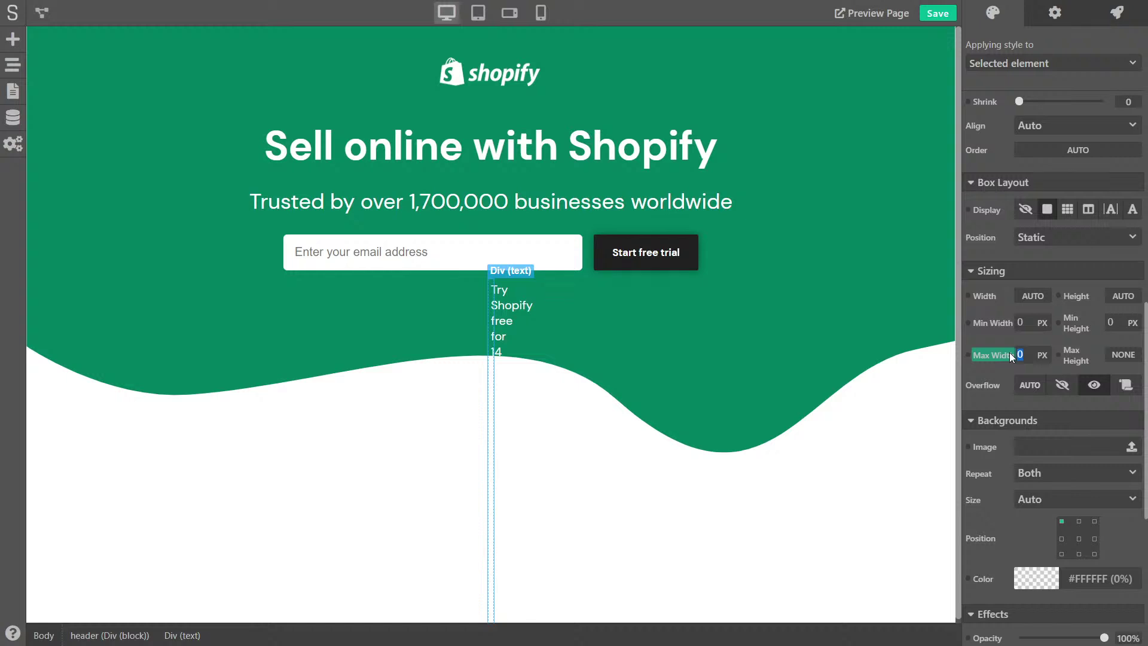
text(600)
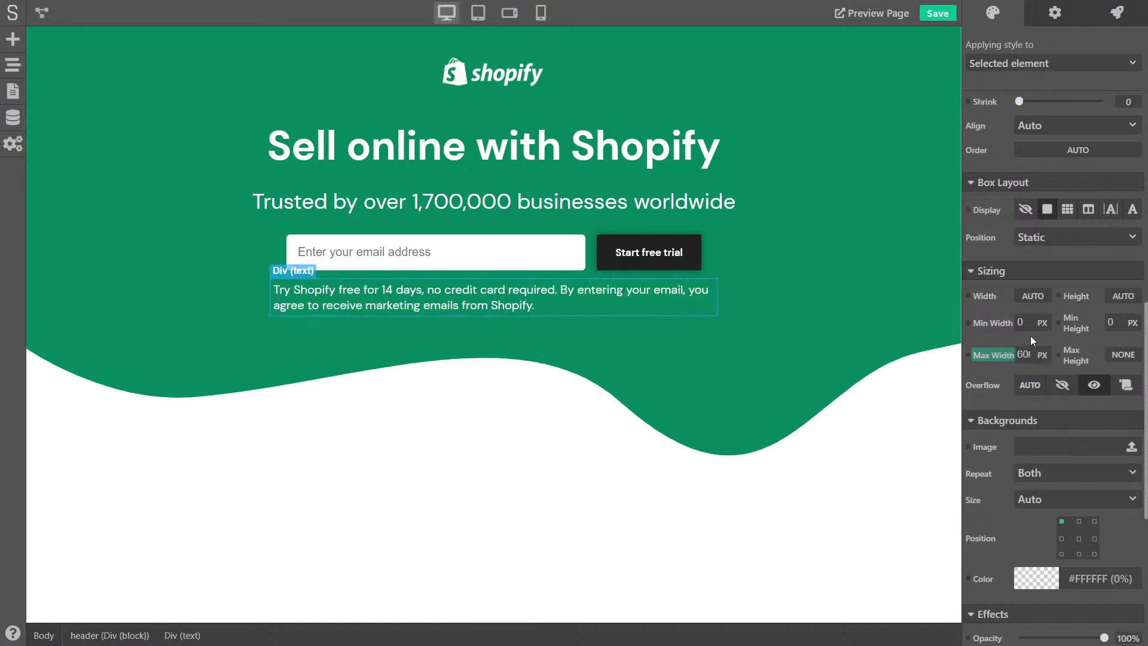
double_click(1028, 358)
text(700)
key(Return)
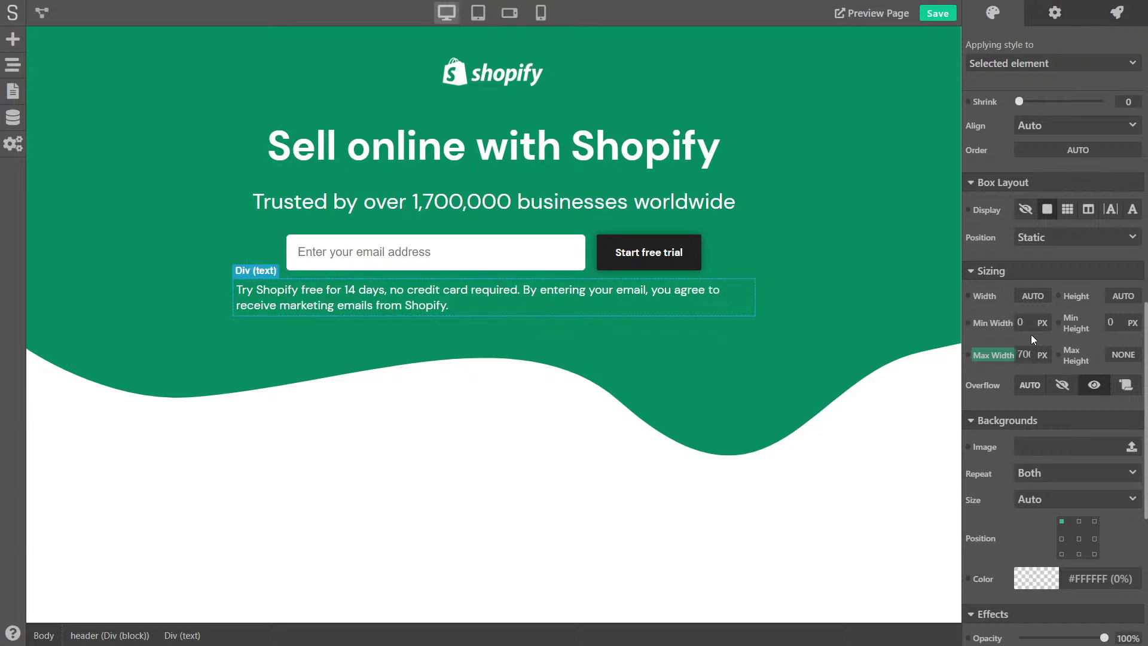
Step: Reset the disclaimer text's inner margin and set its top outer margin to 20 px
scroll(1053, 220, up, 10)
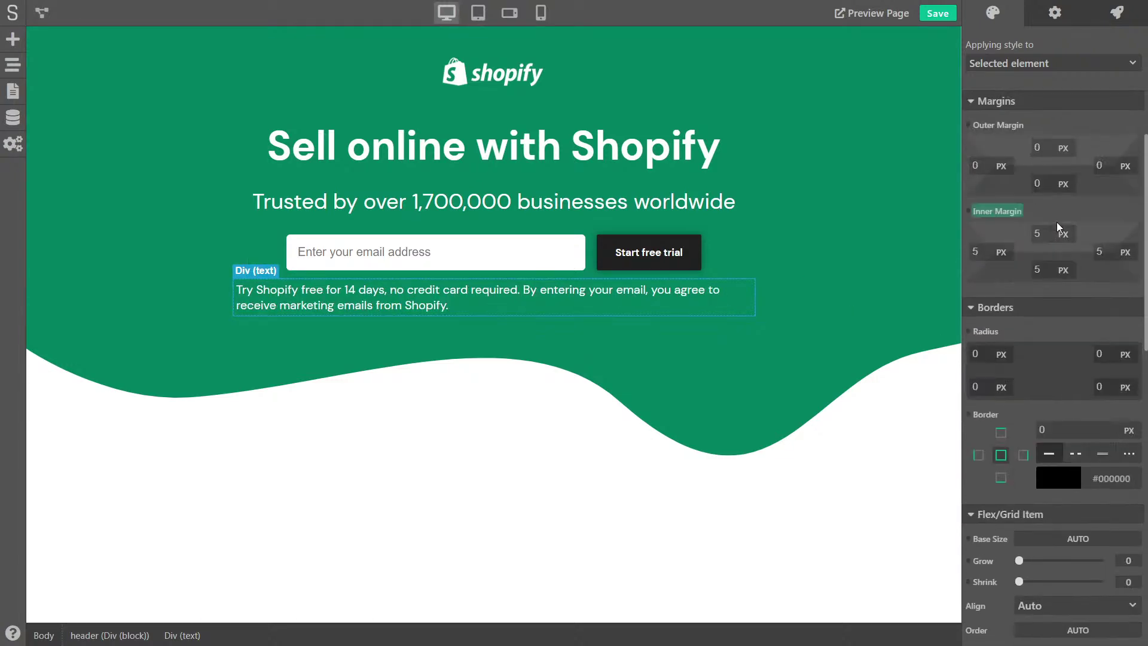
click(997, 516)
click(1021, 496)
click(1038, 454)
text(20)
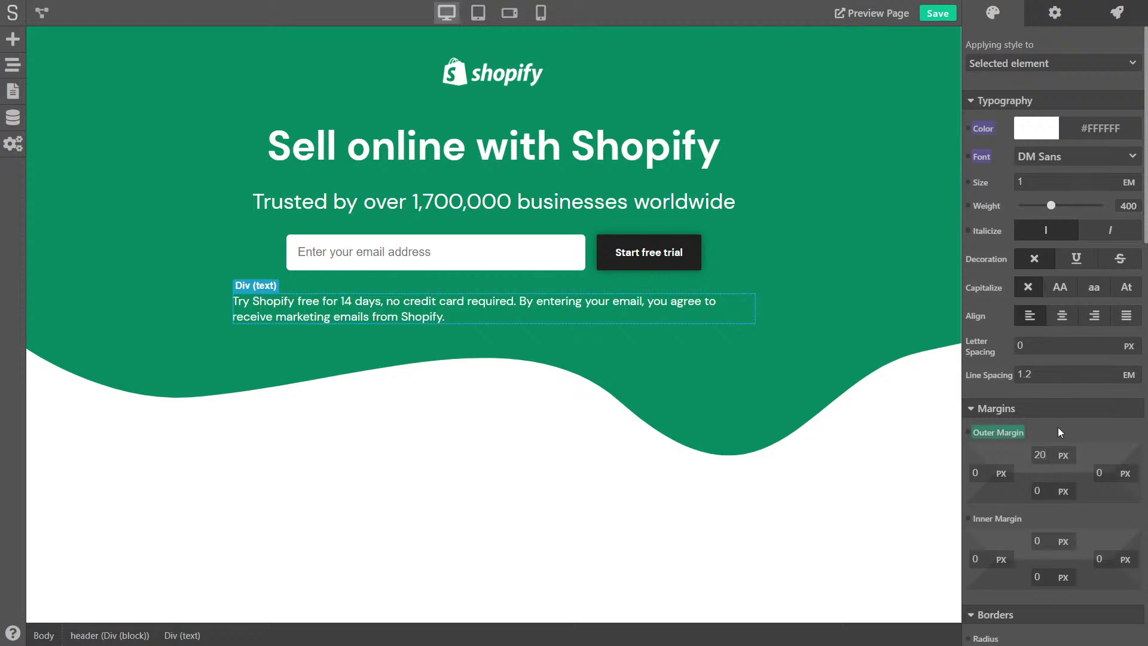
Step: Set the disclaimer text's font size to 0.8 em
click(1016, 179)
text(0.8)
key(Return)
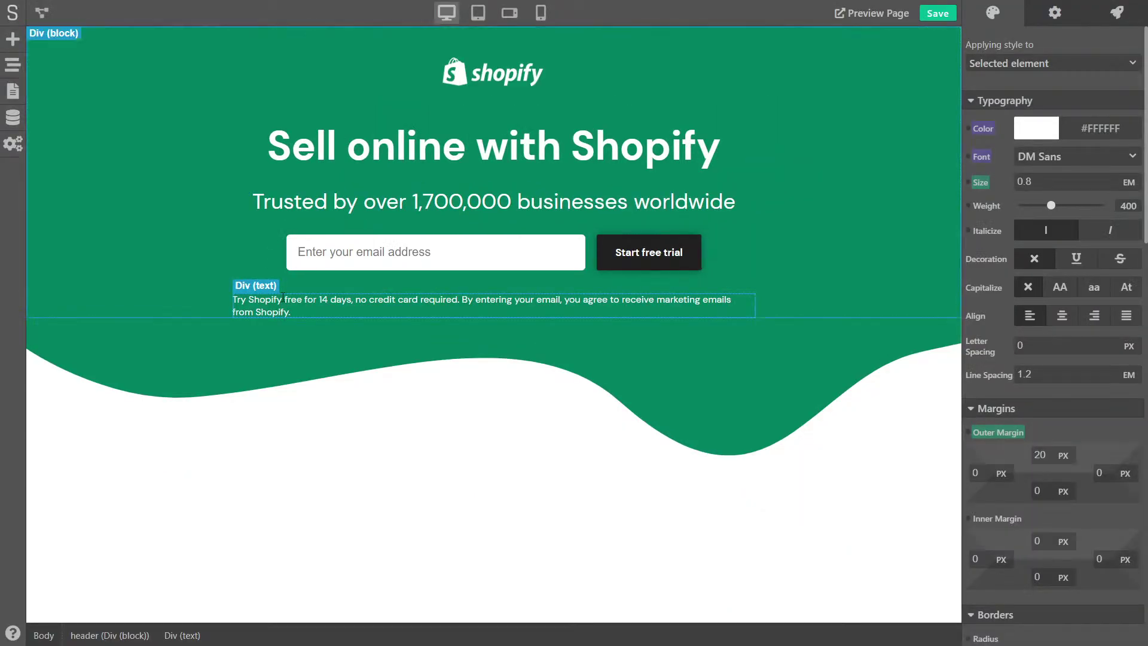
Step: Try maximum widths of 650, 600 and 500 px for the disclaimer text block
scroll(1068, 412, down, 10)
scroll(1053, 383, up, 8)
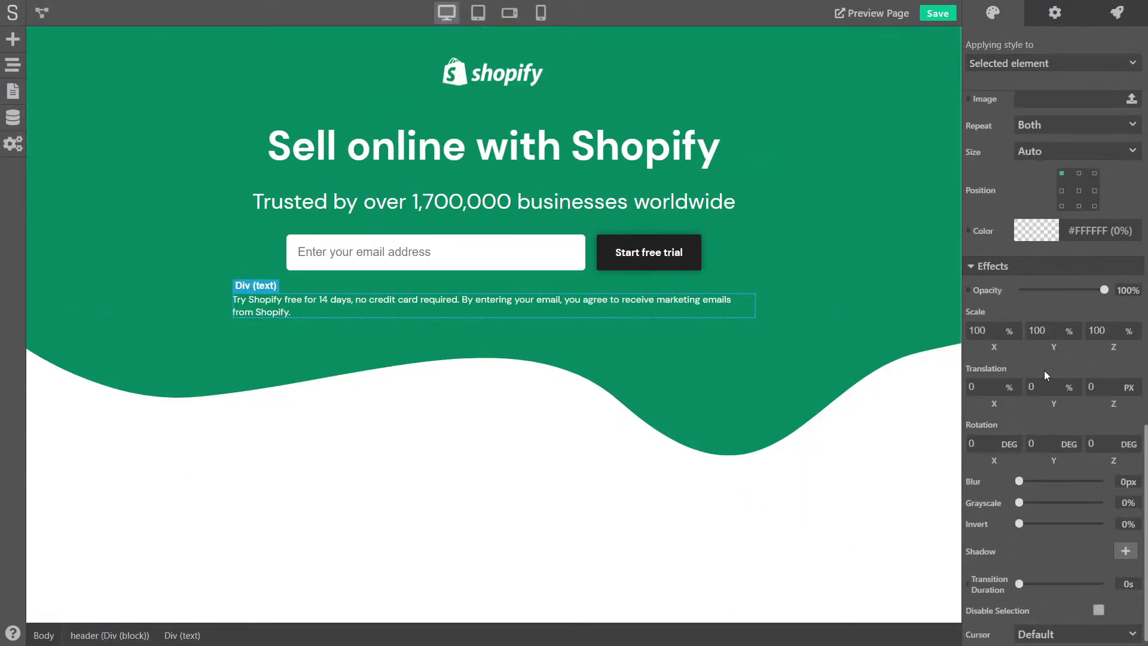
click(1024, 305)
text(650)
key(Return)
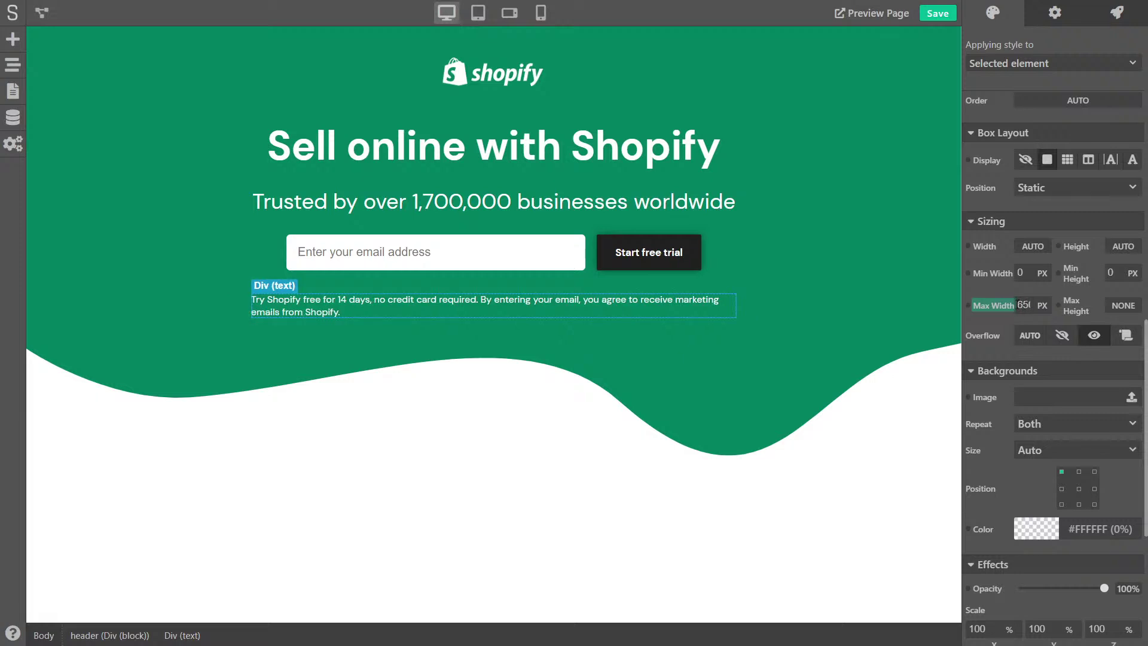
double_click(1025, 304)
text(600)
key(Return)
double_click(1025, 305)
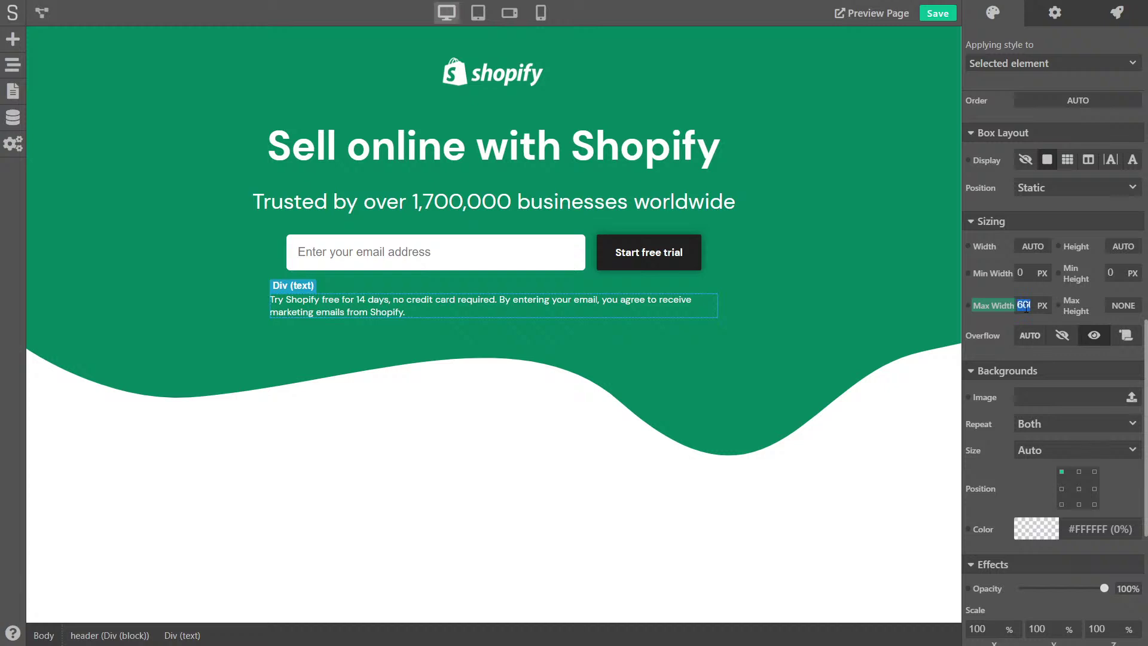
text(500)
key(Return)
Step: Set the disclaimer text's maximum width to 550 px
double_click(1028, 307)
text(550)
key(Return)
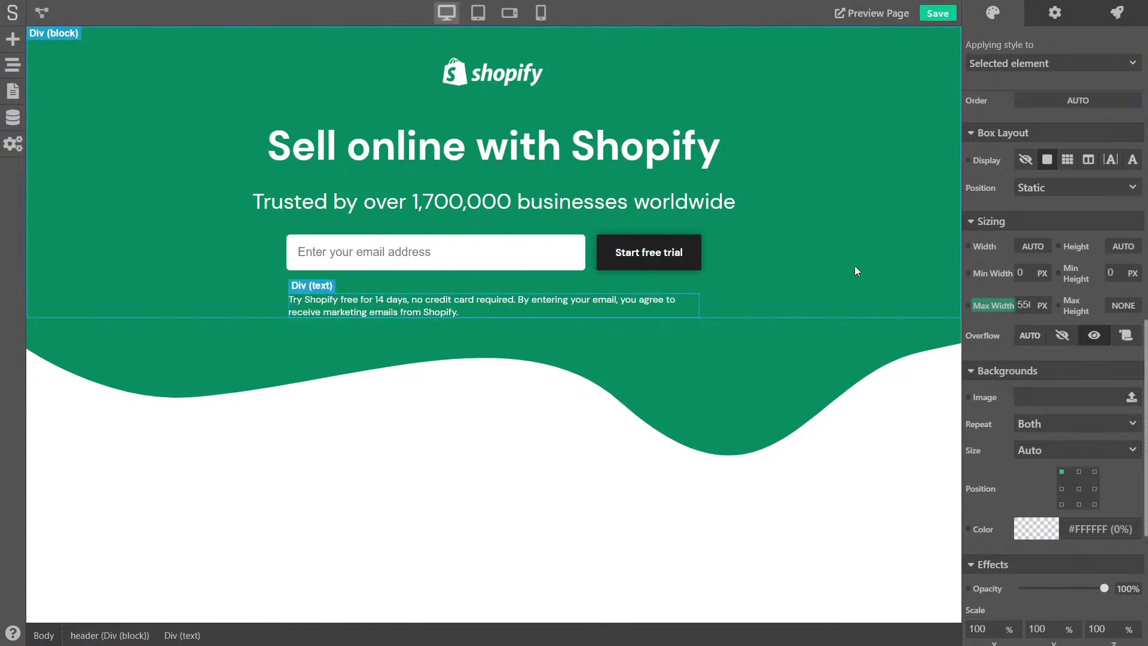
Step: Set the disclaimer text's font weight to 200 and compare it with the Shopify reference page
scroll(1034, 261, up, 10)
mouse_move(1046, 203)
mouse_down()
mouse_move(1061, 204)
mouse_move(1008, 206)
mouse_move(1031, 207)
mouse_up()
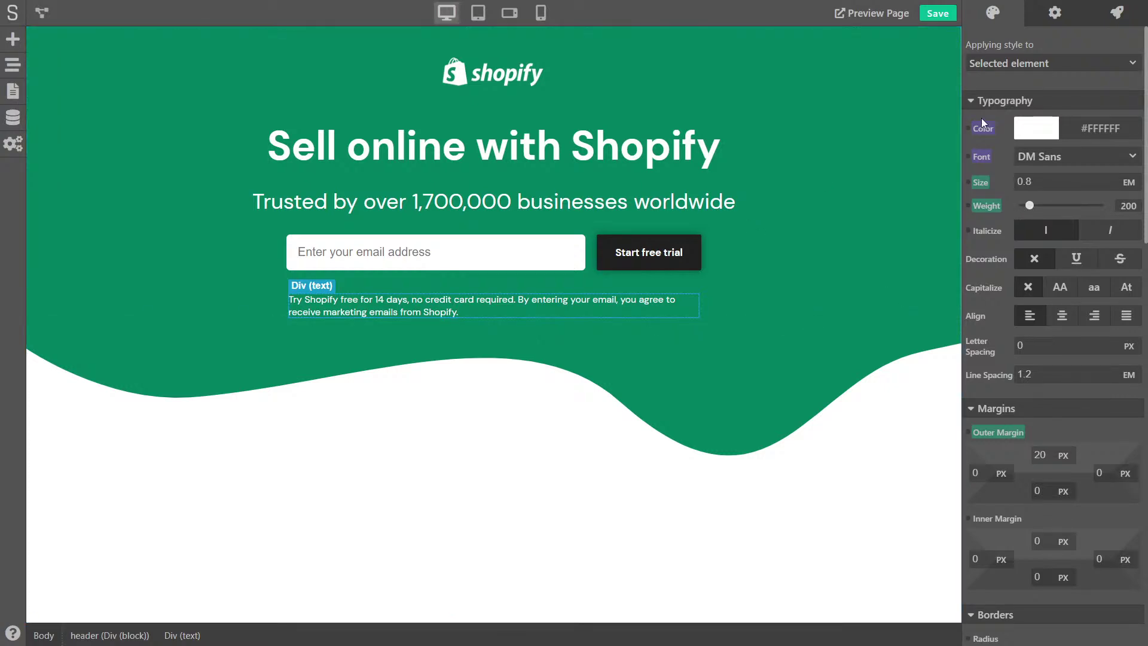
key(ctrl+p)
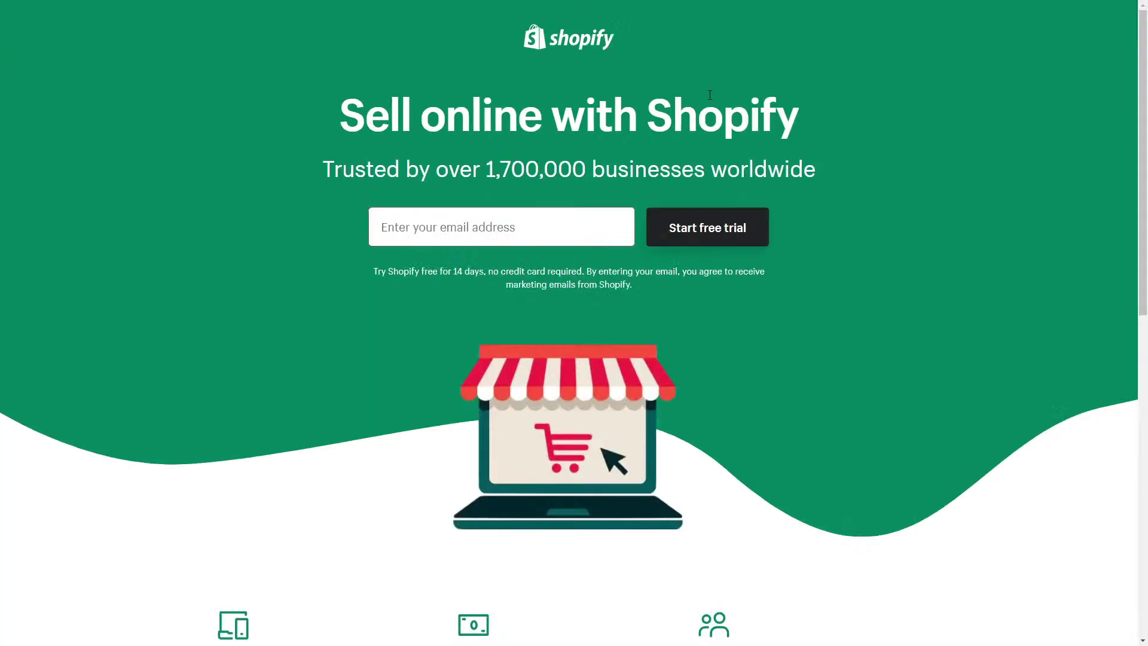
key(ctrl+p)
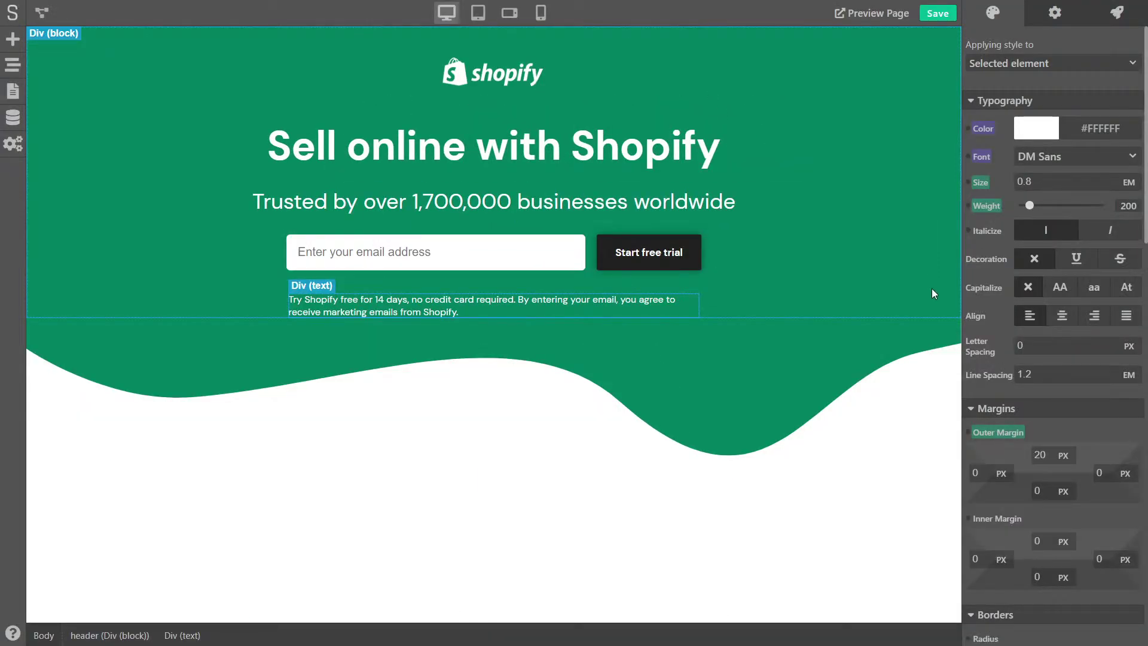
Step: Center-align the disclaimer text and compare the layout with the Shopify reference page
click(1056, 315)
key(ctrl+p)
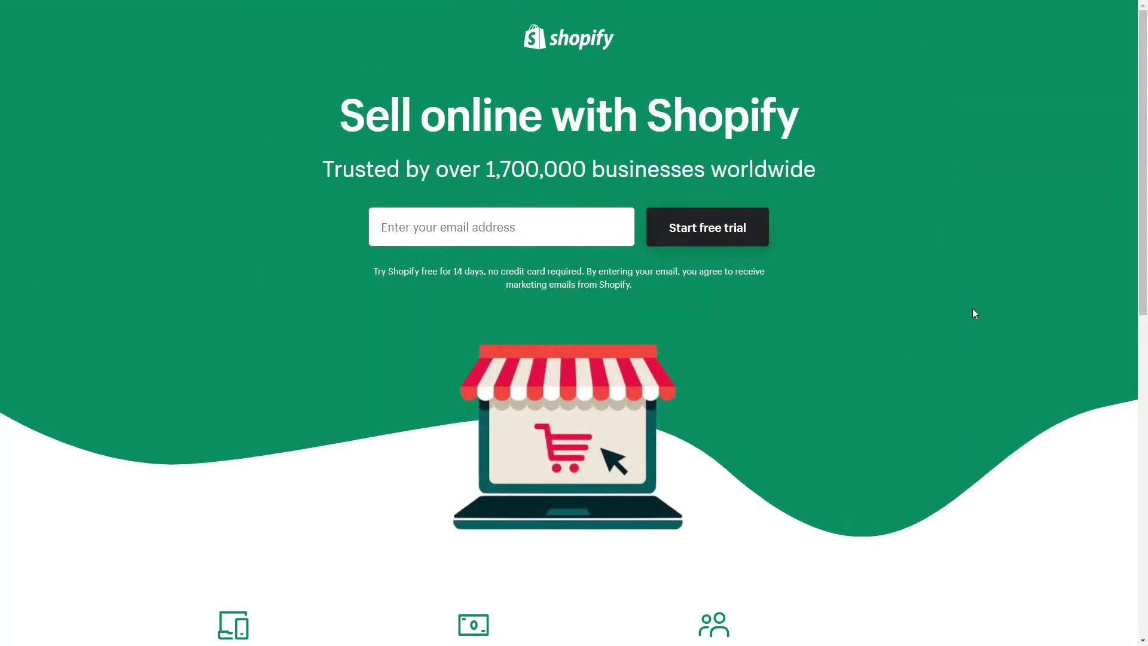
key(ctrl+p)
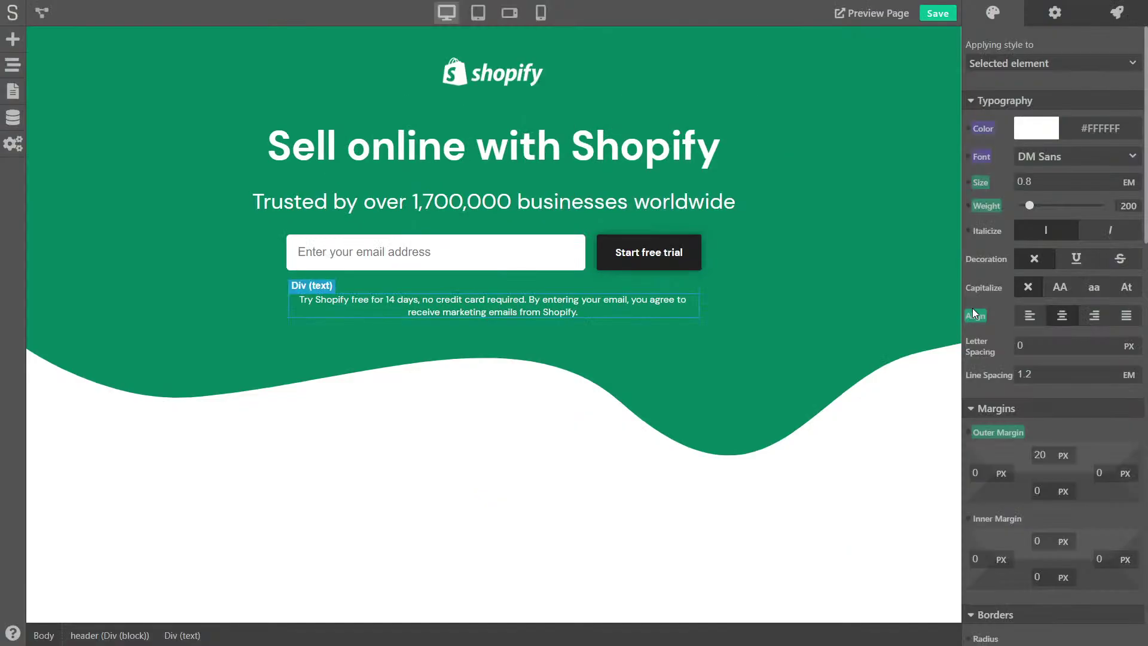
key(ctrl+p)
key(ctrl+p)
Step: Save the project and check the header in the page preview
click(826, 177)
key(ctrl+s)
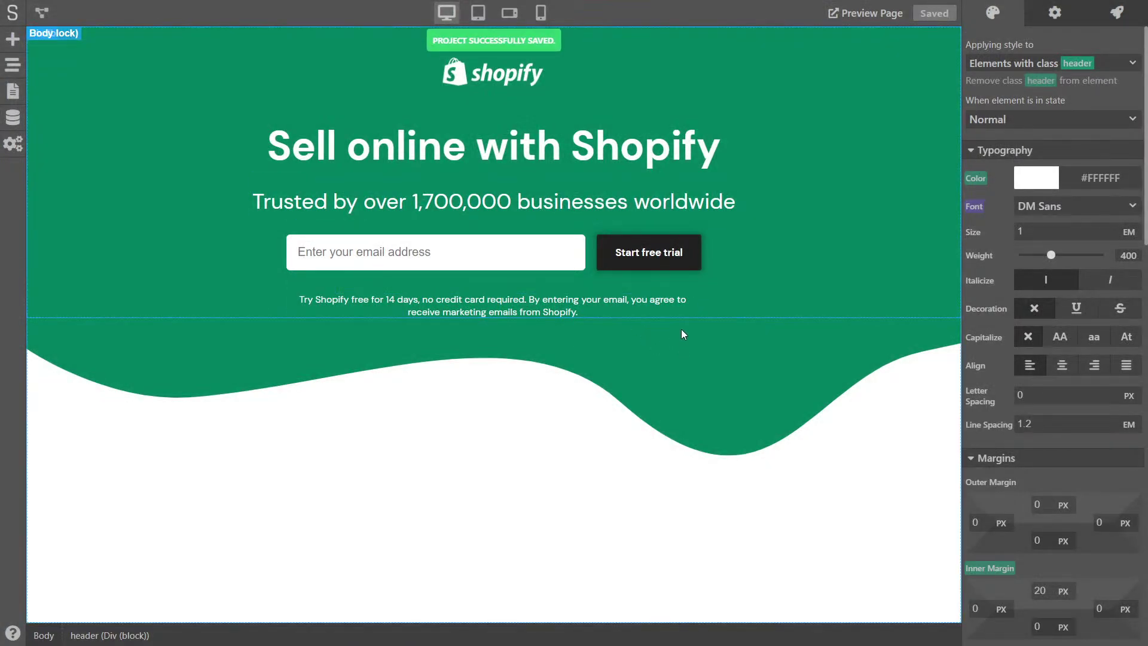
key(ctrl+p)
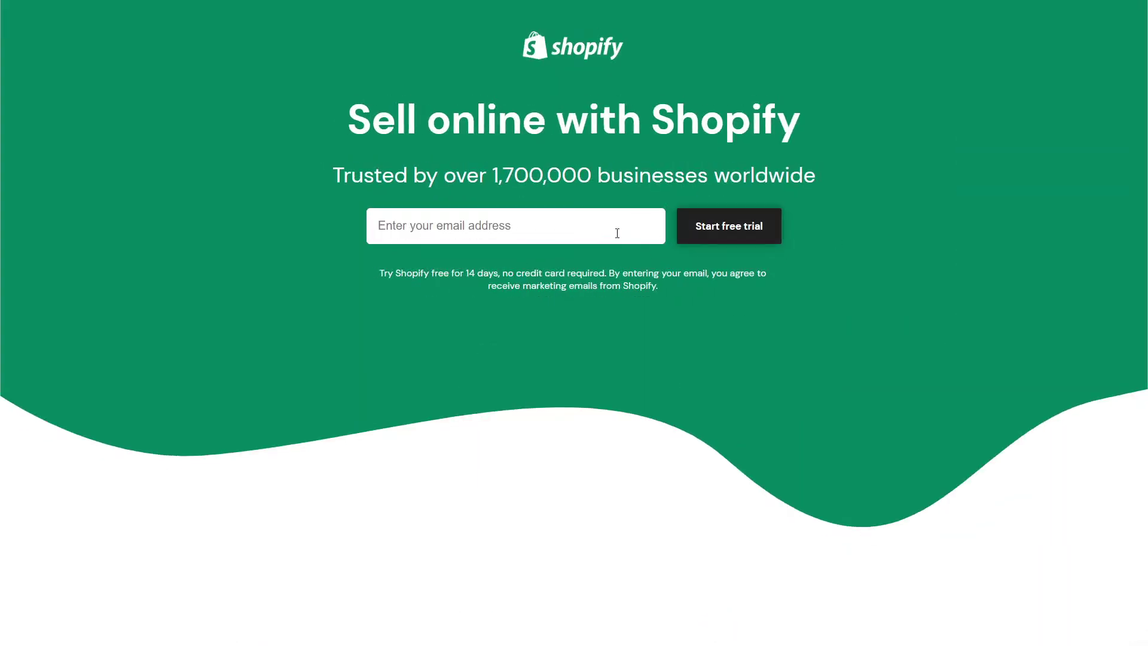
key(Escape)
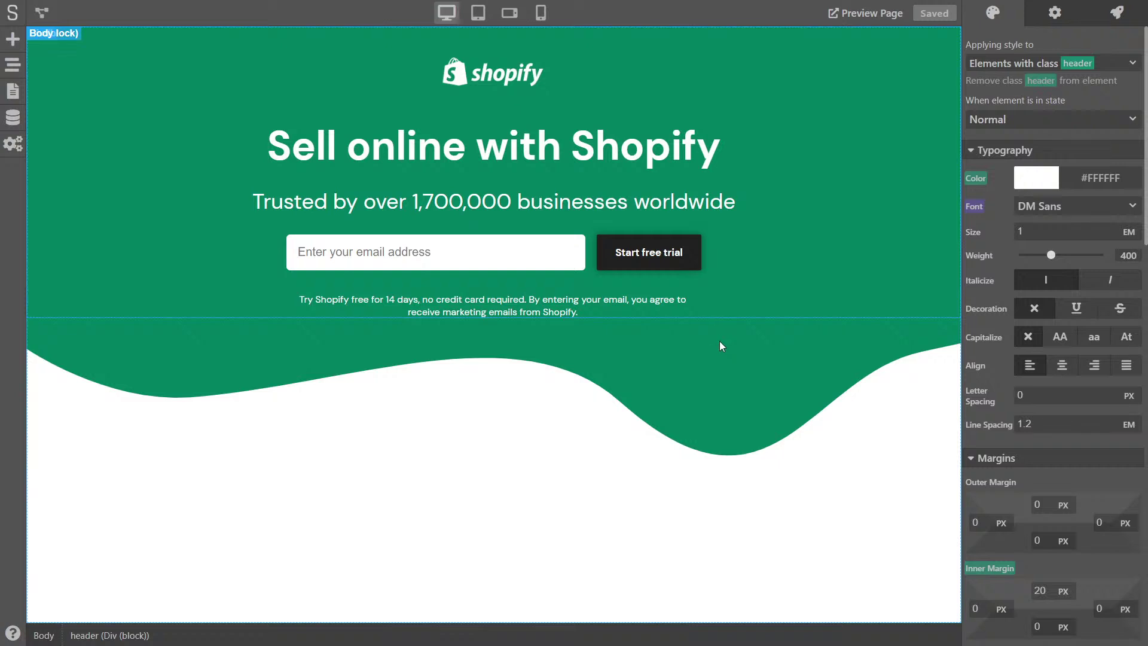
Step: Set the width of all Text field elements to 350 px, using the form's email field
click(575, 254)
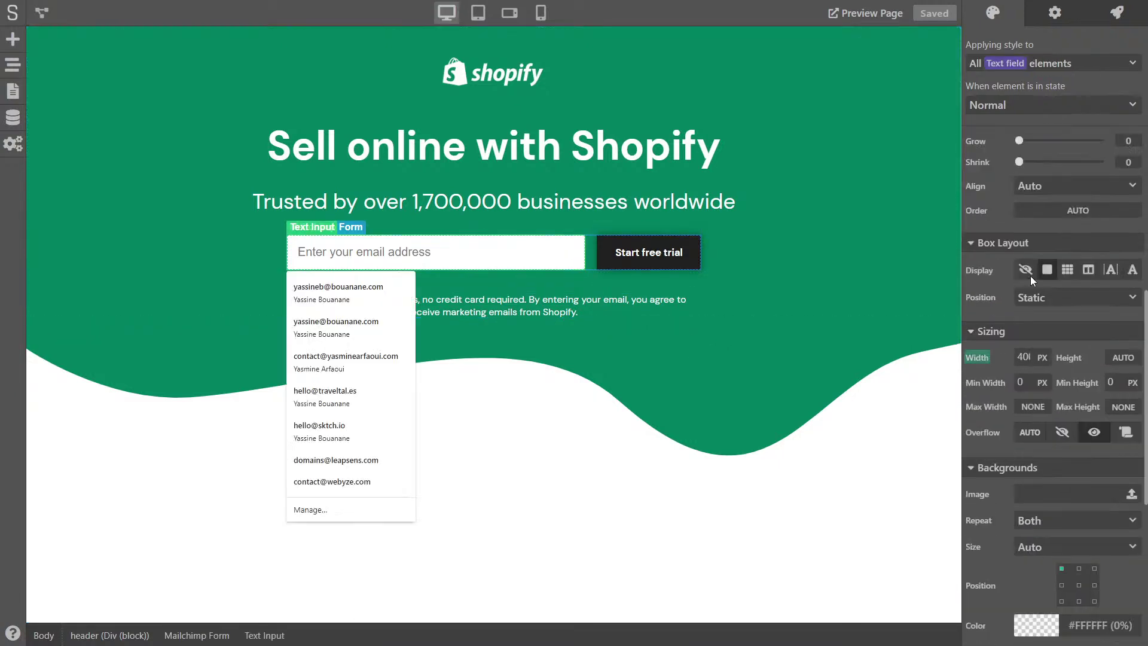
click(1024, 357)
key(BackSpace)
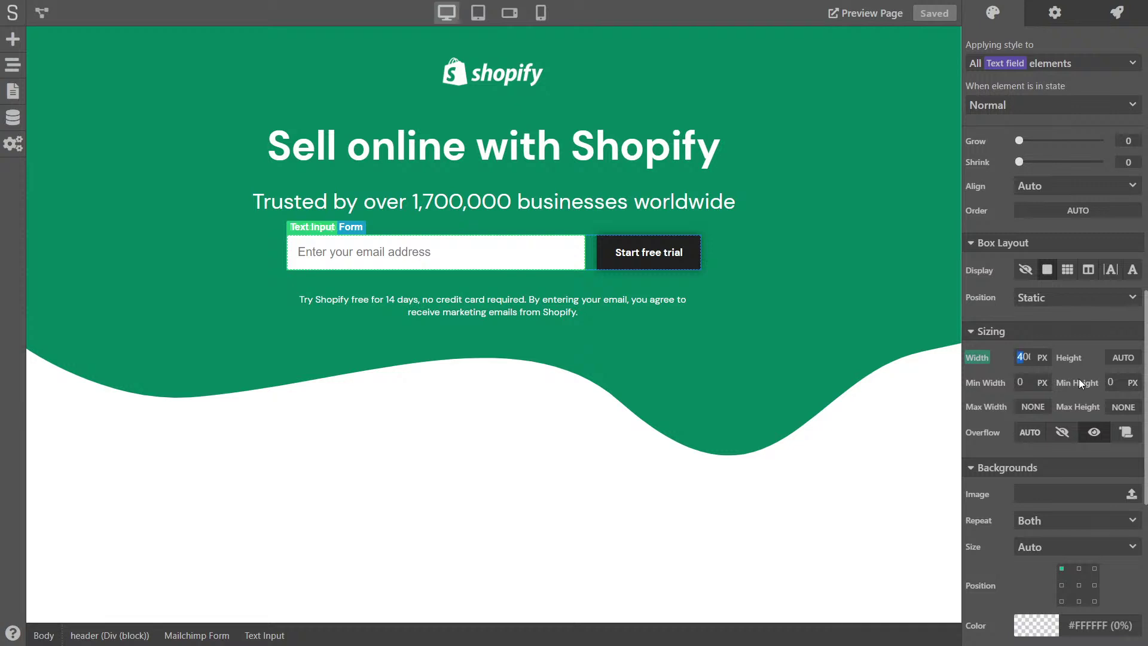
text(3)
key(Delete)
text(50)
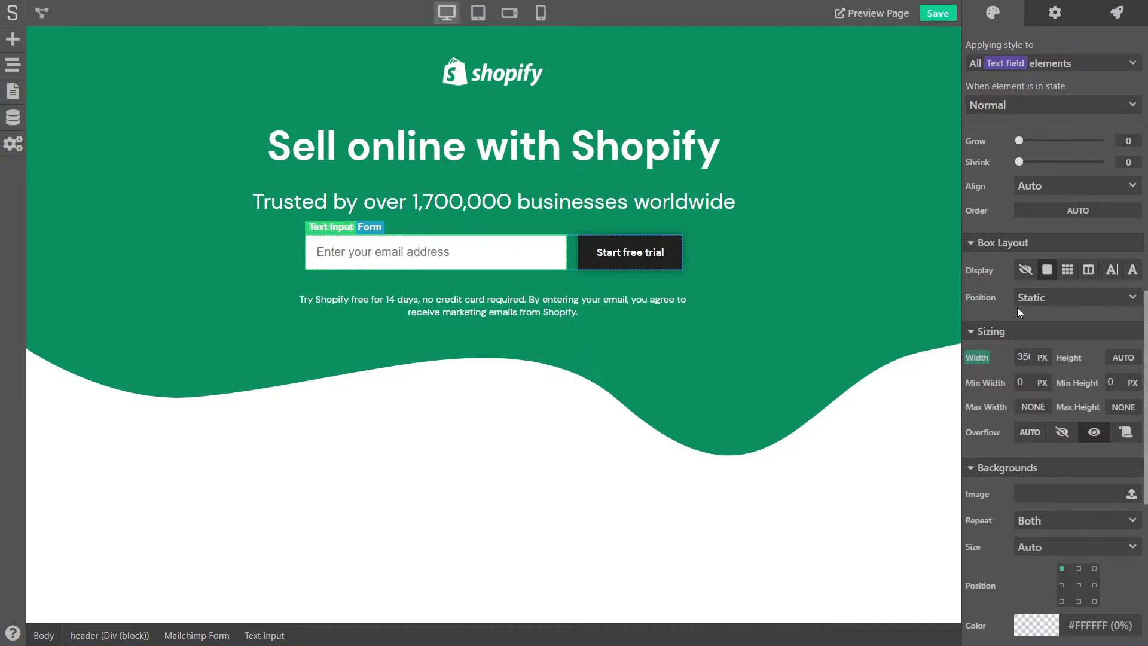
Step: Set all four corner radii of all Button elements to 4 px and save the project
click(622, 253)
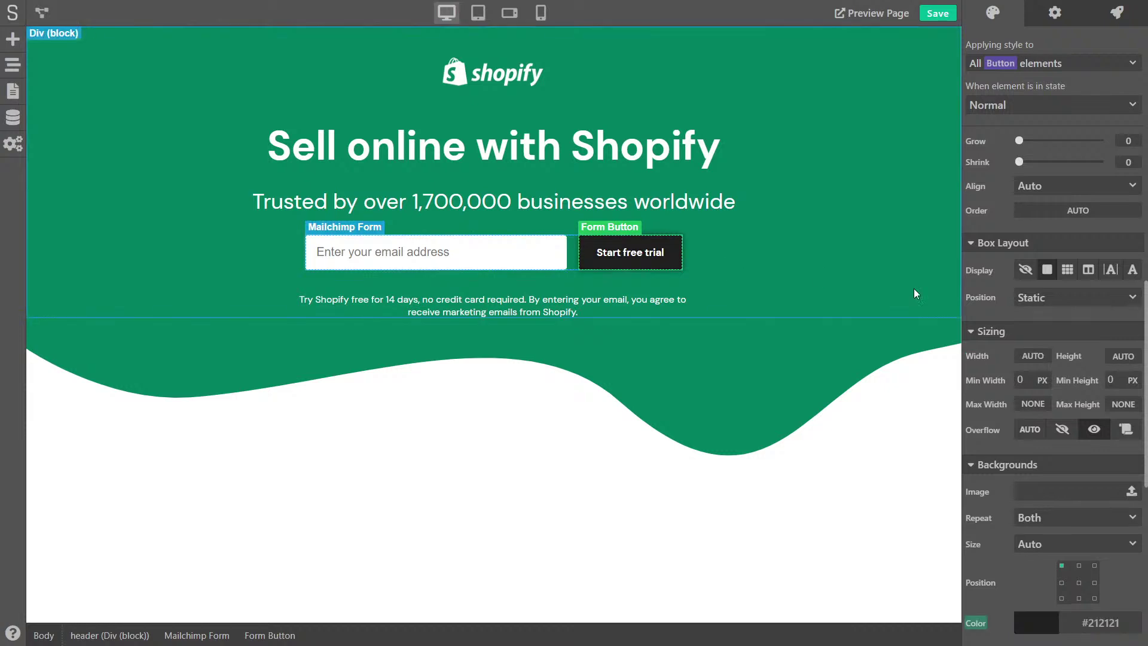
scroll(1020, 343, up, 10)
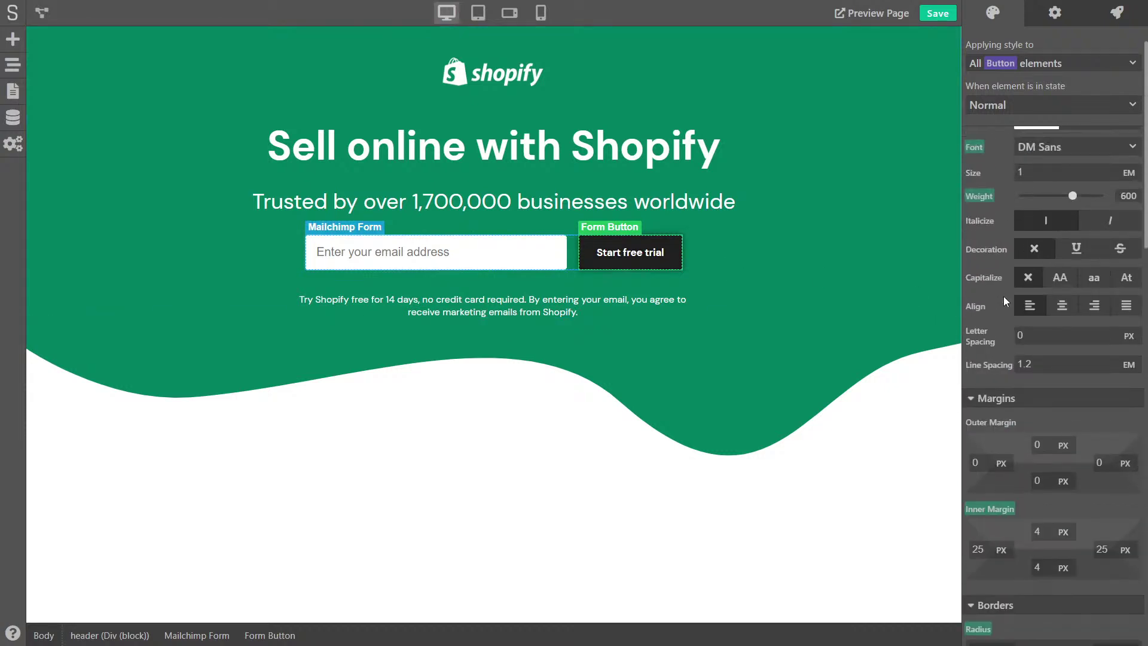
scroll(1003, 298, down, 5)
click(975, 353)
text(4)
key(Tab)
text(4)
key(Tab)
text(4)
key(Tab)
text(4)
click(938, 13)
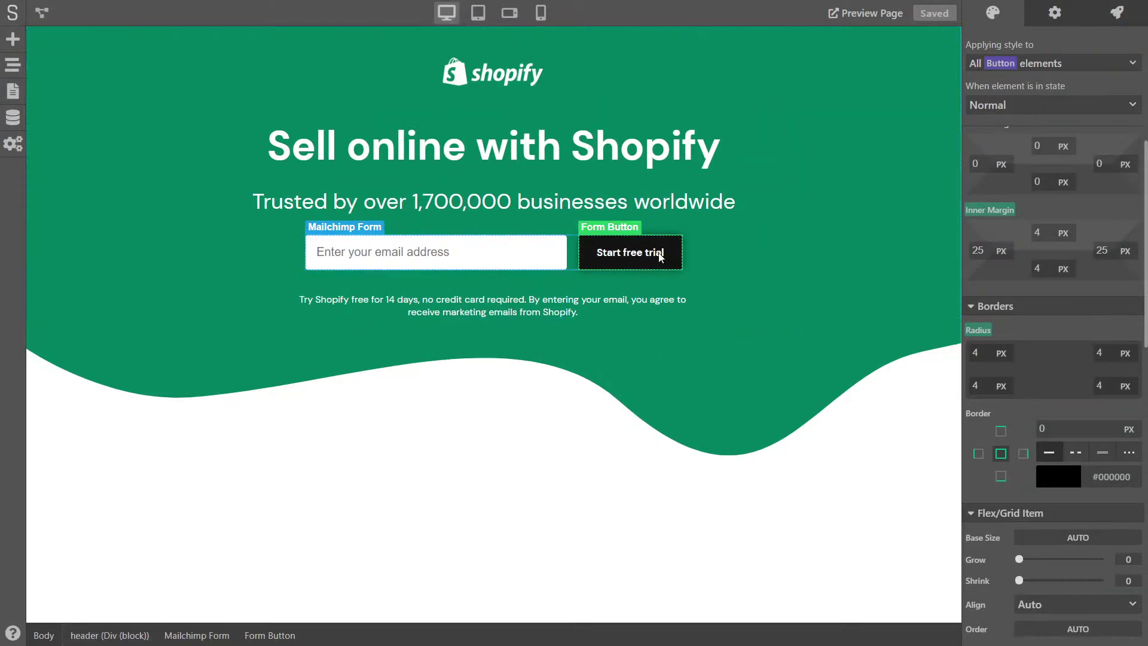
Step: Set the font size of all Button elements to 1.1 em and save the project
scroll(1038, 291, up, 3)
scroll(1038, 291, up, 3)
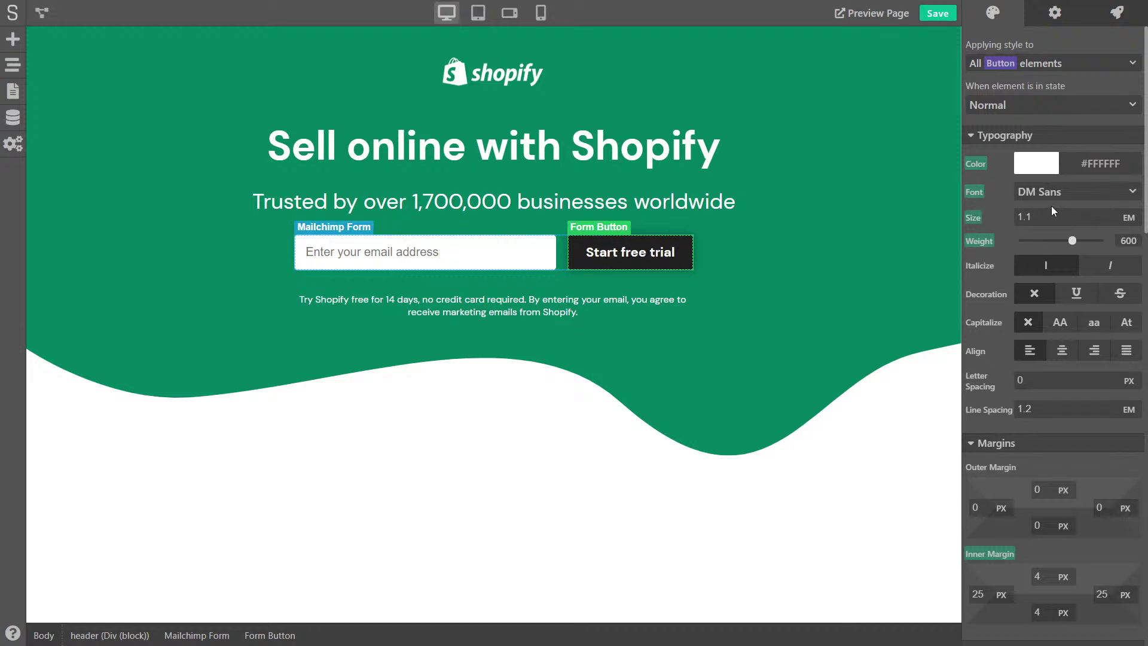
double_click(1019, 218)
click(933, 16)
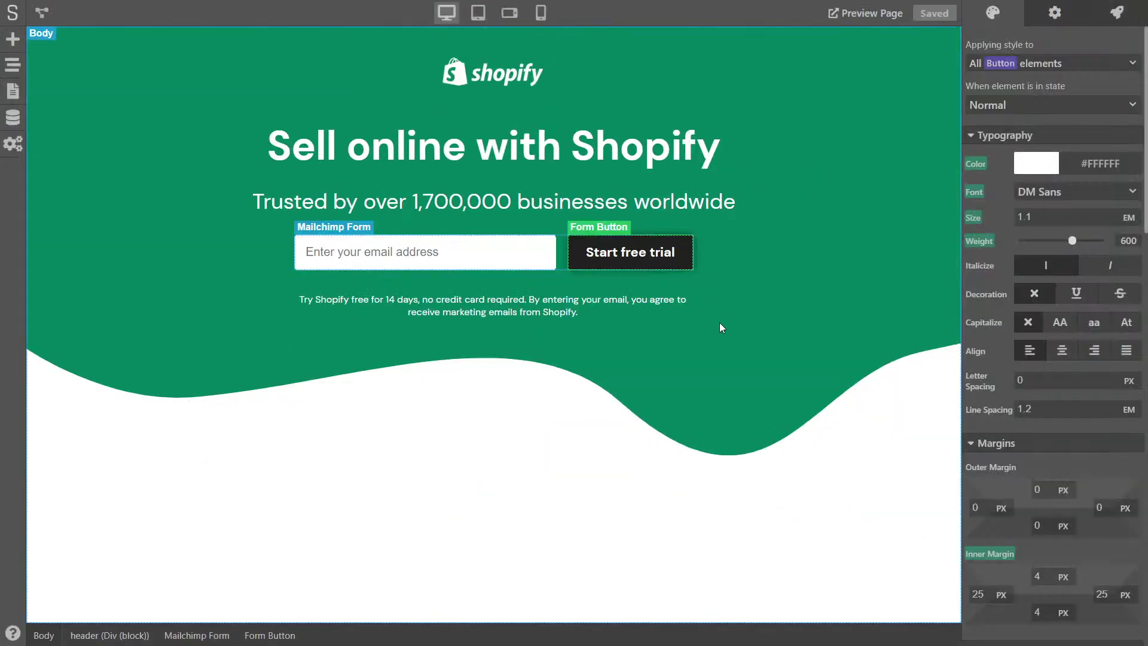
Step: Copy the image address of the laptop storefront illustration from the Shopify reference page
click(562, 374)
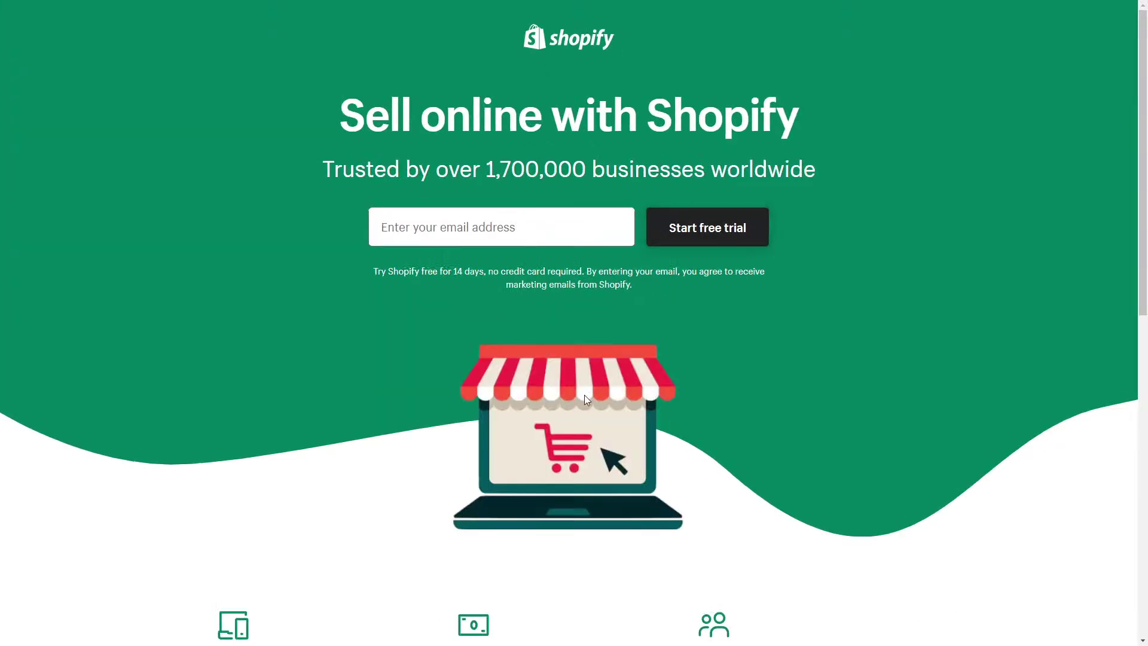
right_click(585, 394)
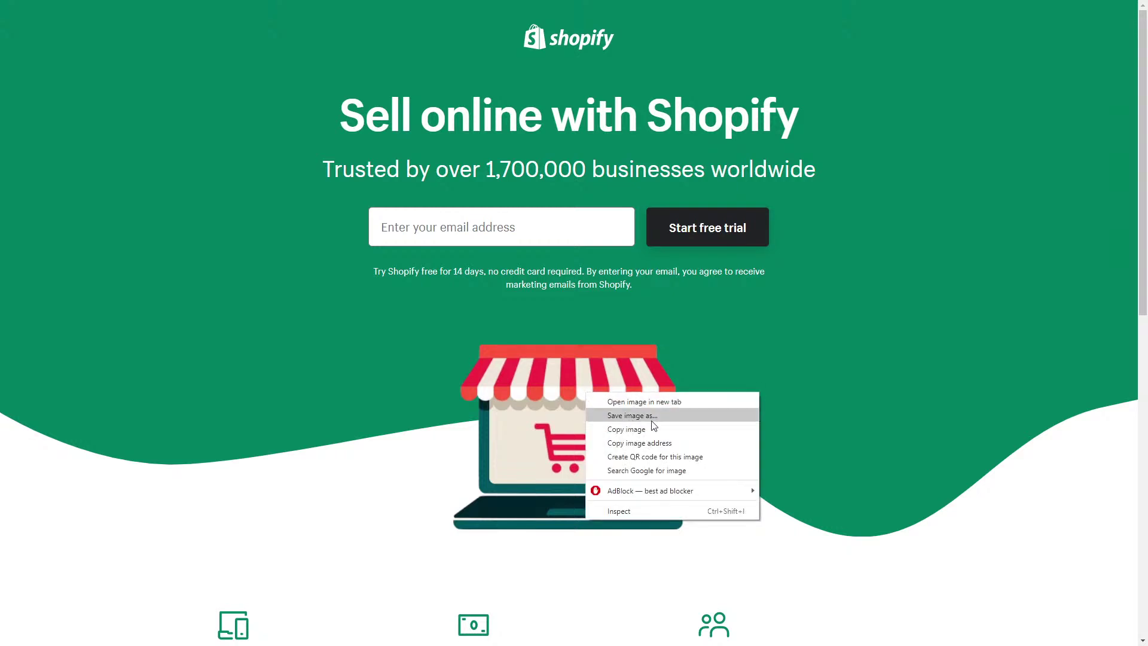
click(675, 444)
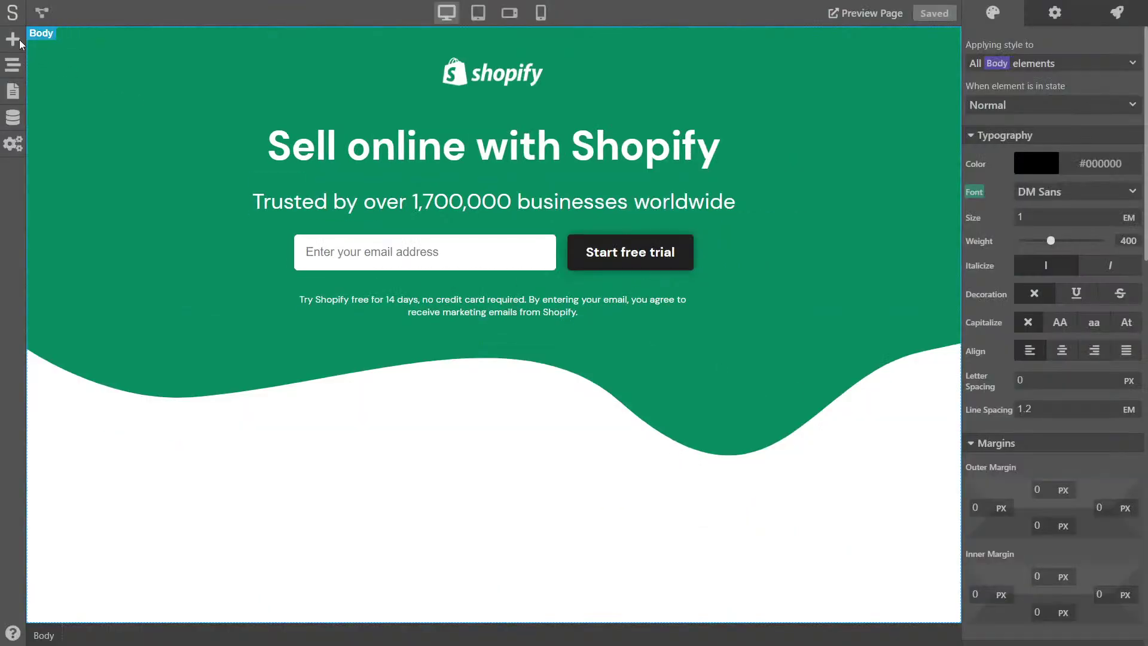
Step: Insert an Image element below the header in the Body and set its image URL to the copied illustration address
click(19, 39)
scroll(120, 253, down, 10)
drag(137, 511, 302, 370)
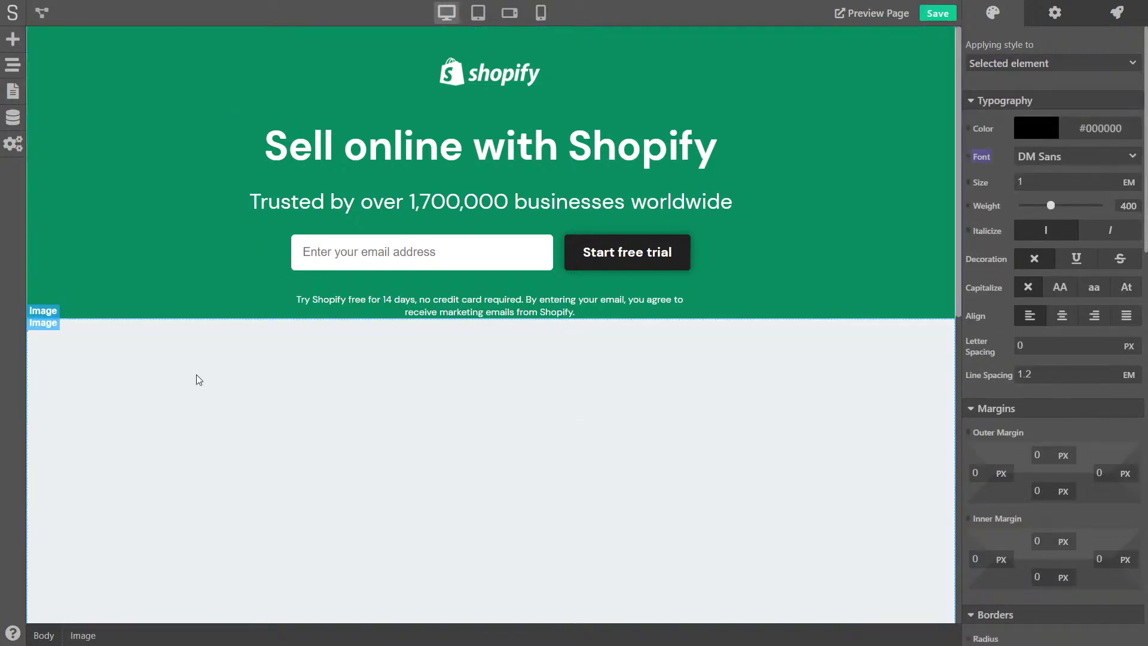
scroll(275, 384, down, 7)
scroll(567, 259, up, 7)
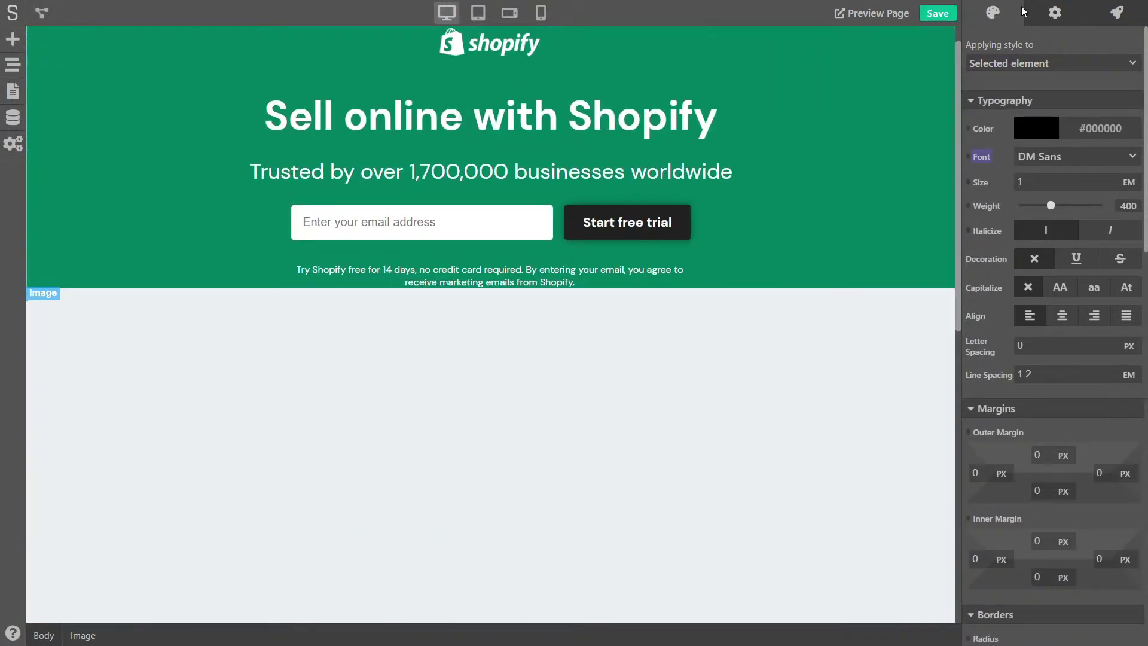
click(1043, 9)
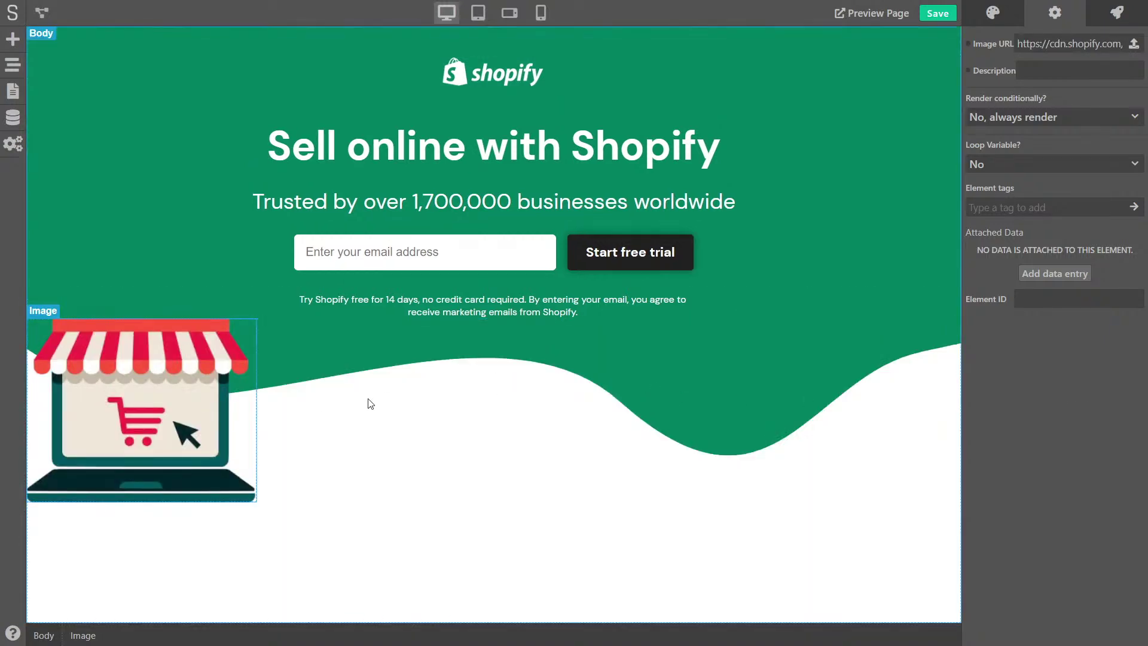
Step: Set the Body's display to flex with a vertical column direction and align its items to Center
click(502, 464)
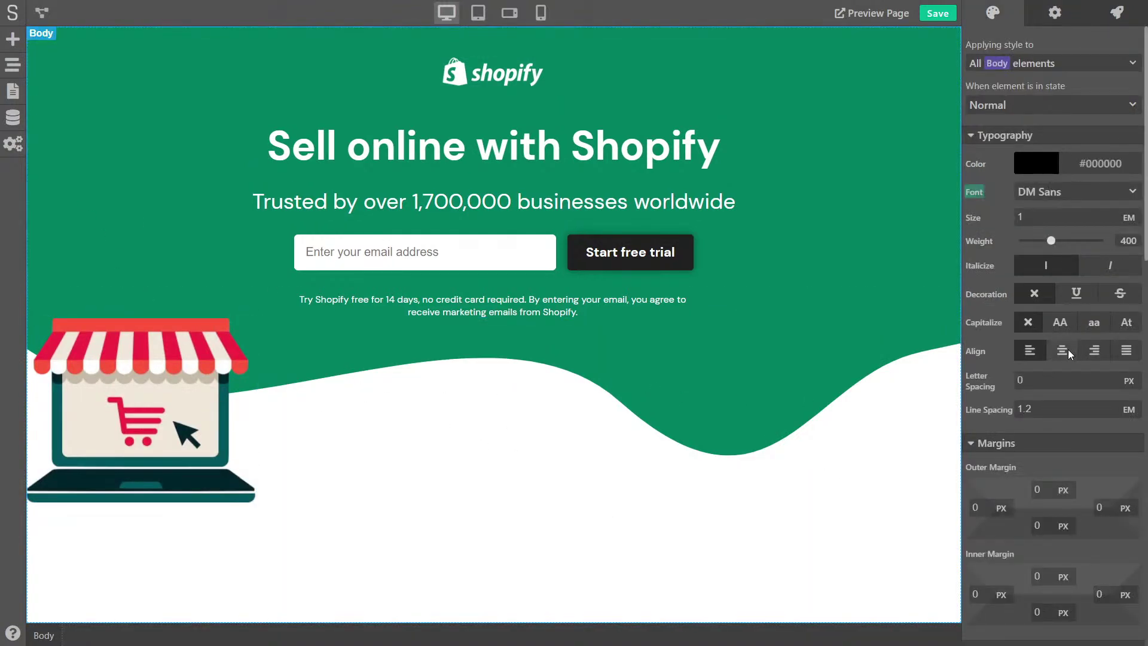
scroll(1055, 353, down, 10)
click(1088, 346)
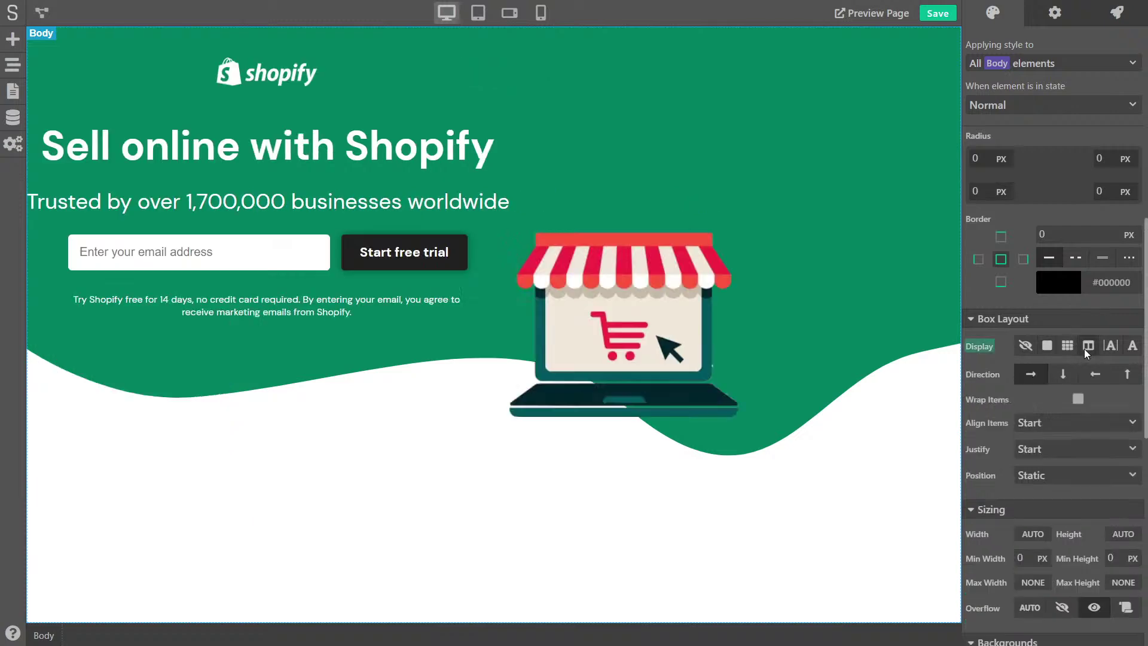
click(1063, 374)
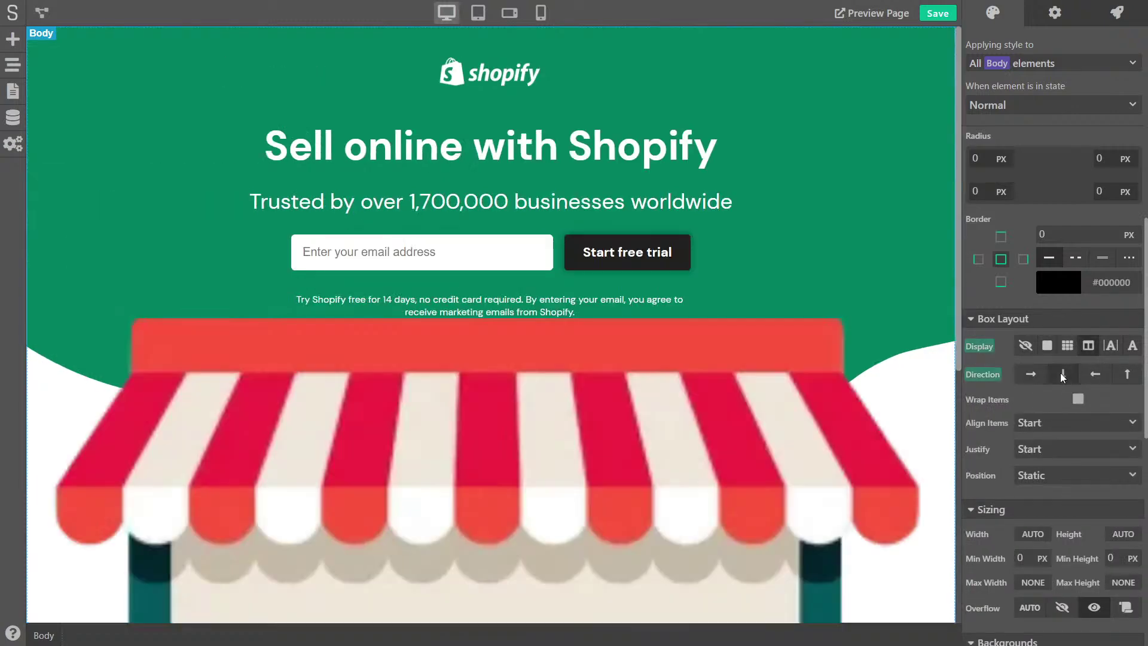
click(1095, 422)
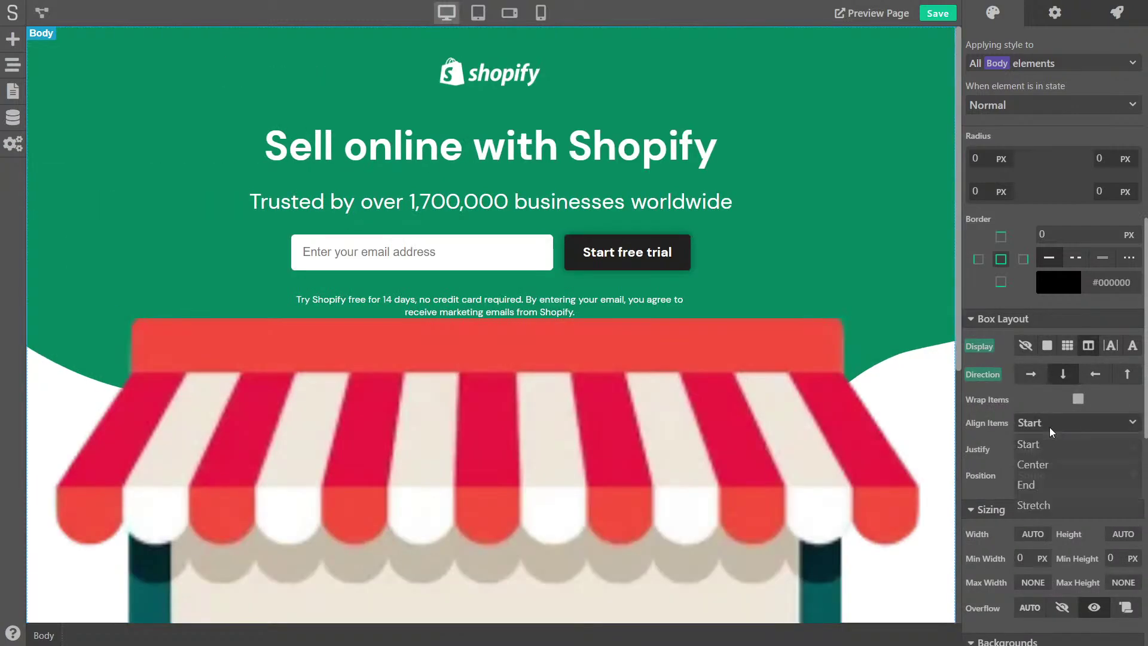
click(1060, 467)
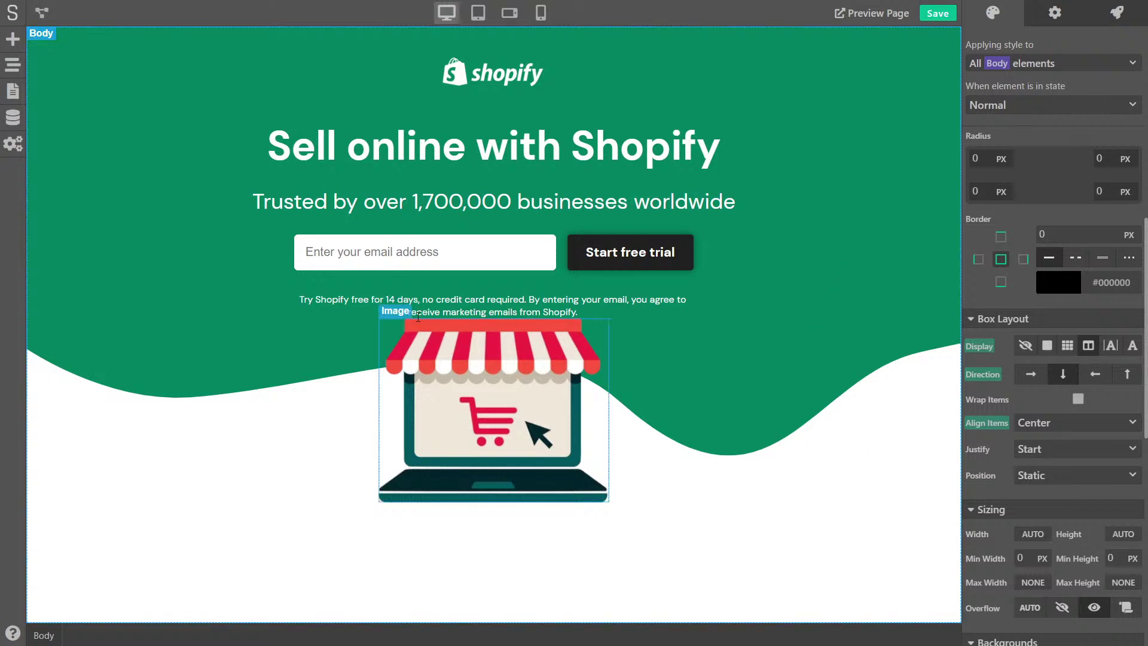
Step: Set the item alignment of all Body elements to Stretch
click(254, 272)
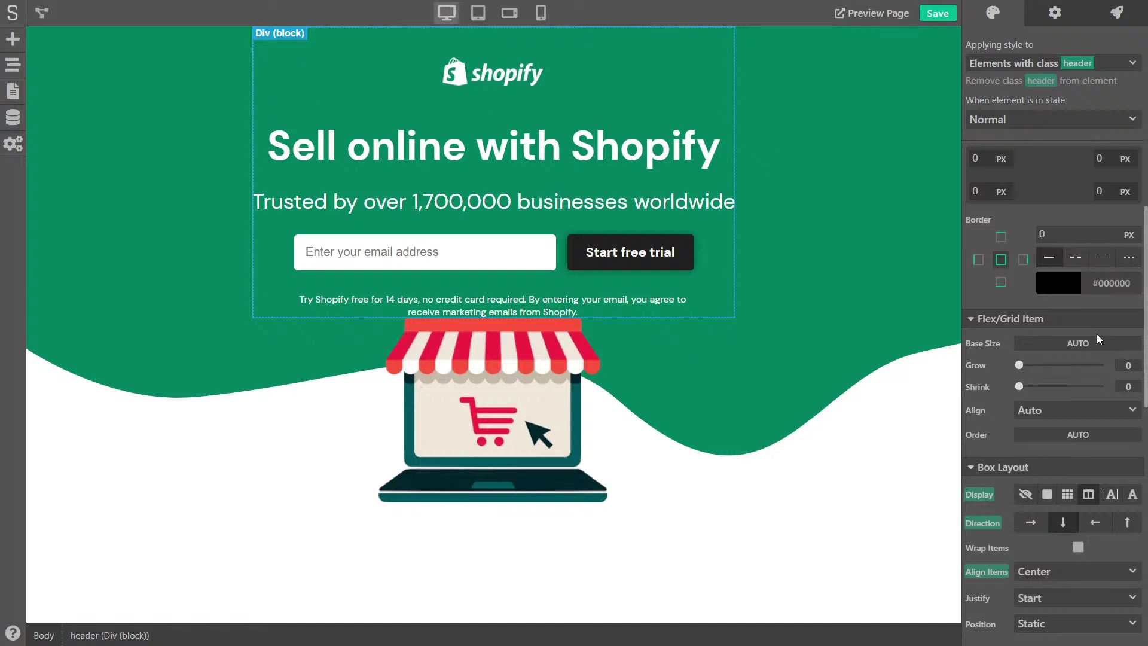
scroll(1045, 339, up, 1)
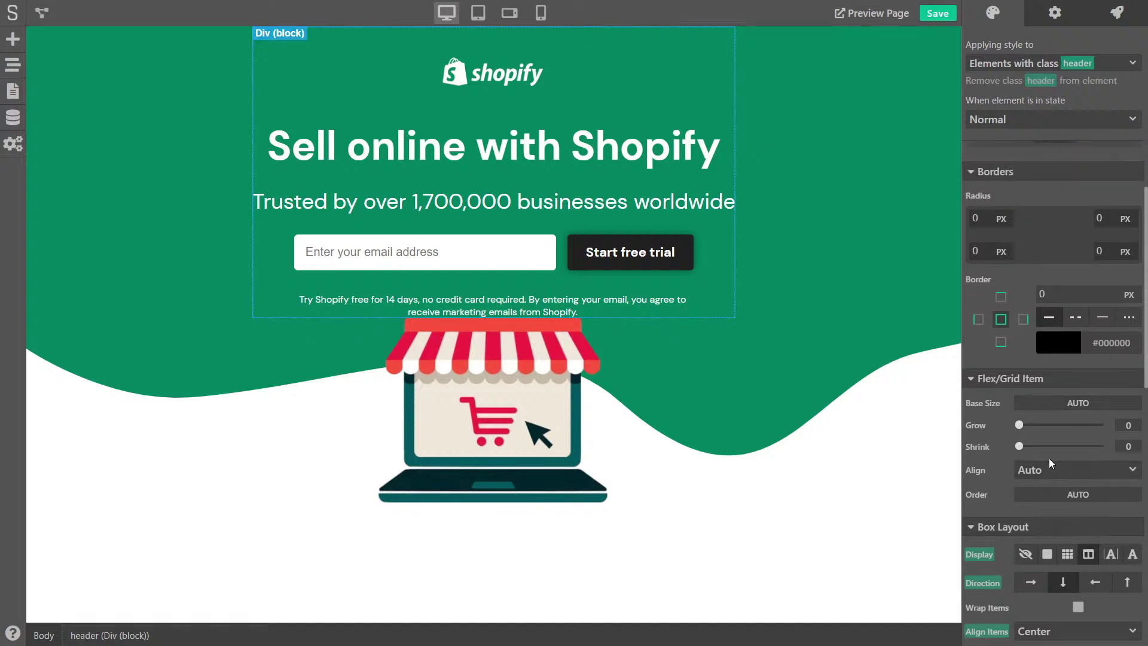
click(856, 551)
click(1046, 491)
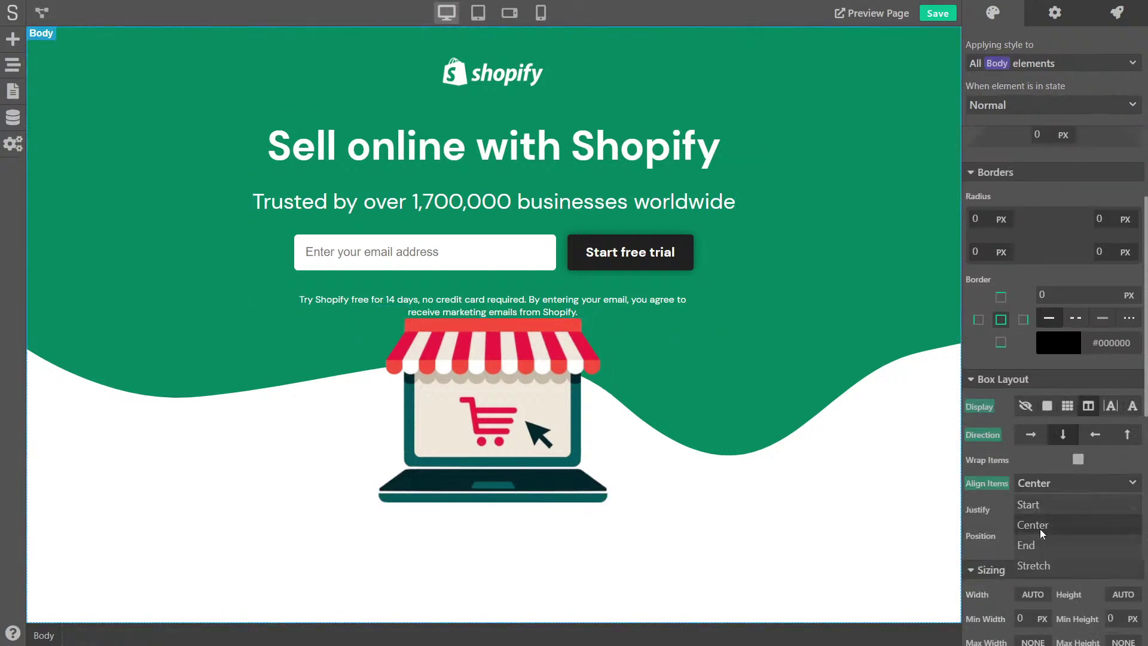
click(1040, 567)
Step: Set the flex item alignment of the storefront illustration to Center
click(267, 404)
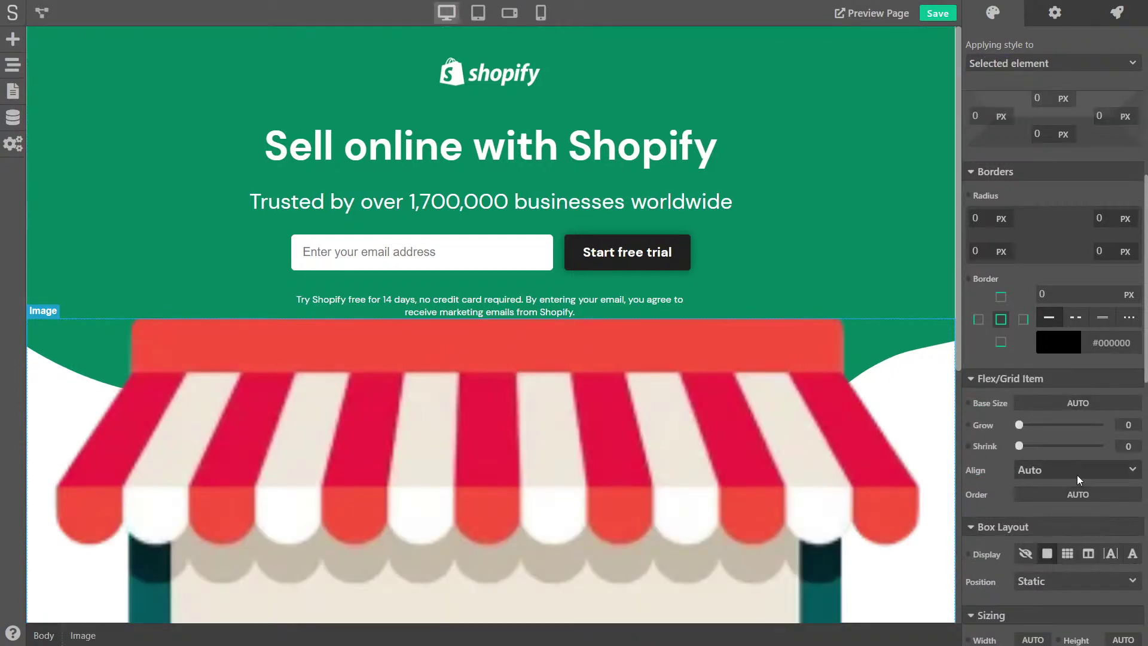
click(1093, 471)
click(1051, 526)
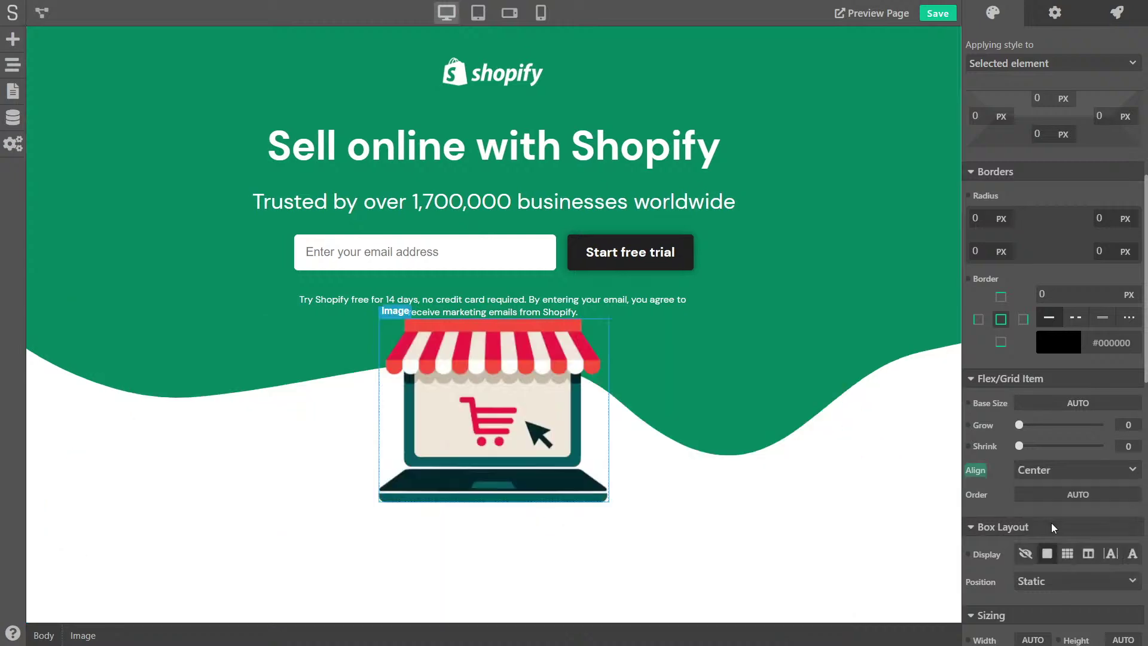
Step: Set the bottom inner margin of the header class to 30 px
click(860, 167)
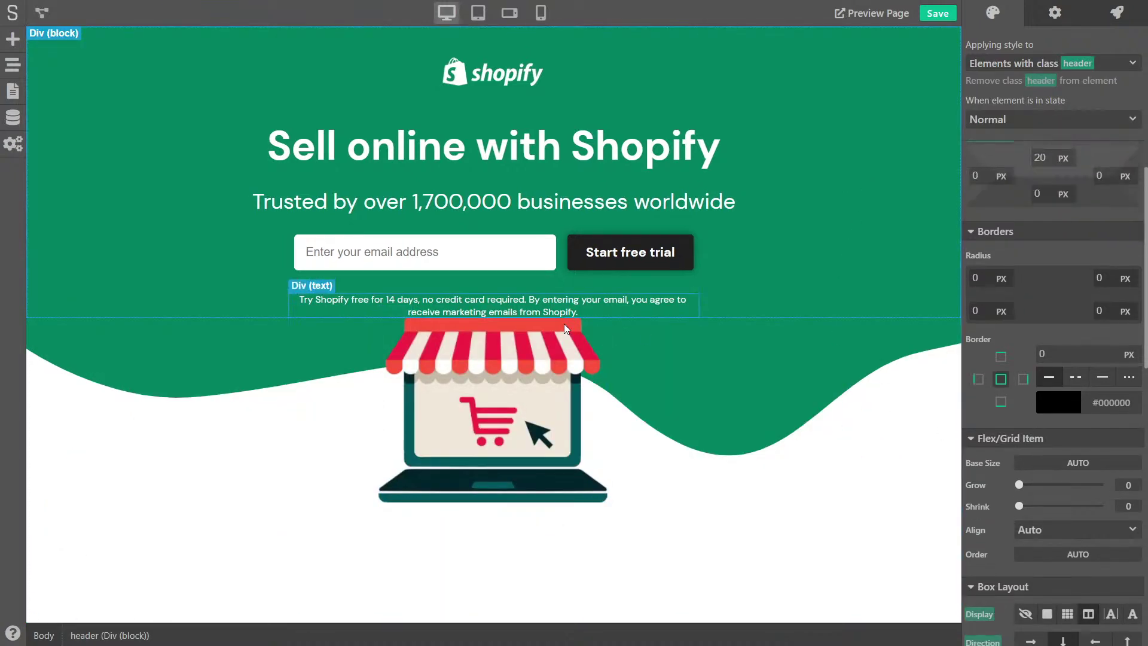
scroll(1035, 324, up, 3)
scroll(1042, 328, up, 2)
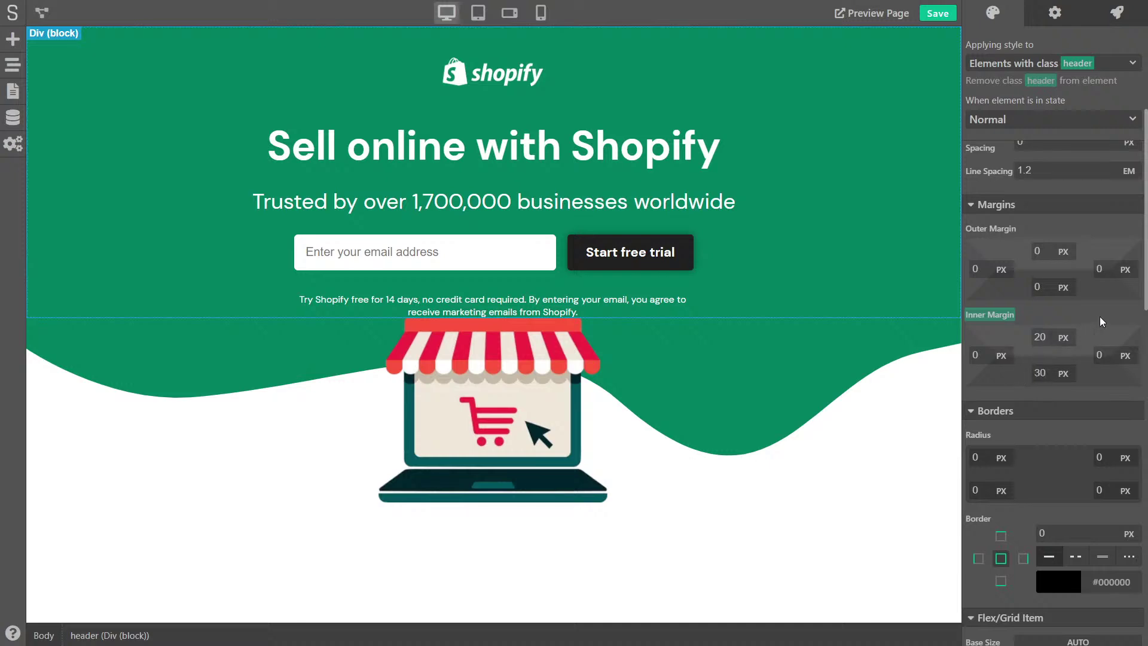
text(30)
click(726, 456)
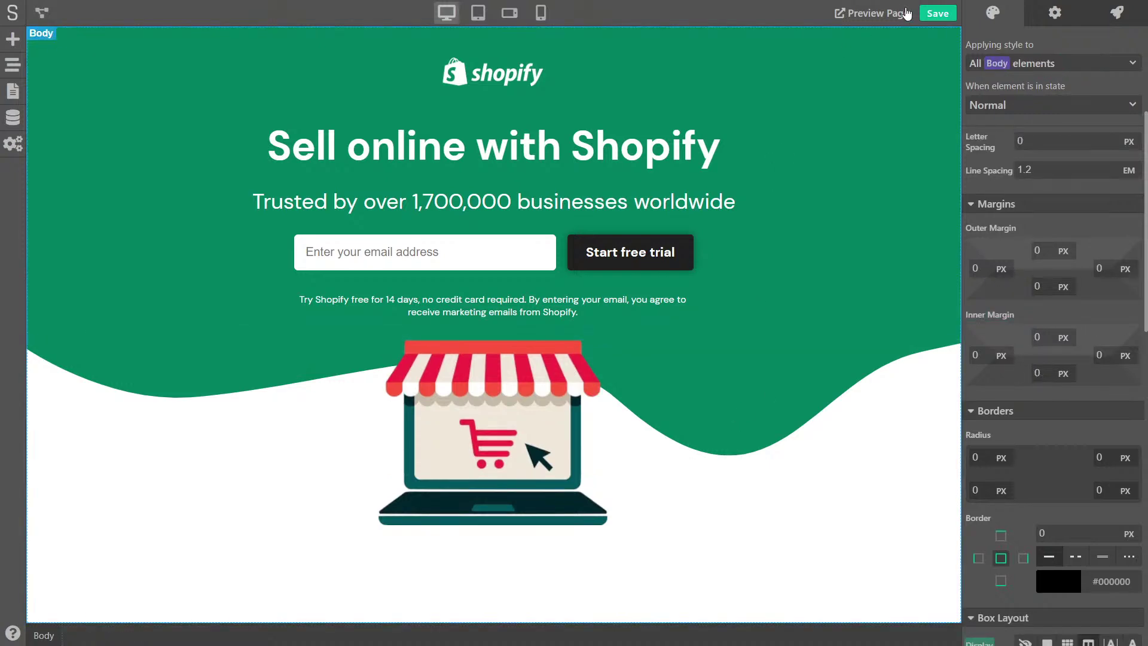
Step: Preview the page and compare its header layout and illustration spacing with the Shopify reference page
key(p)
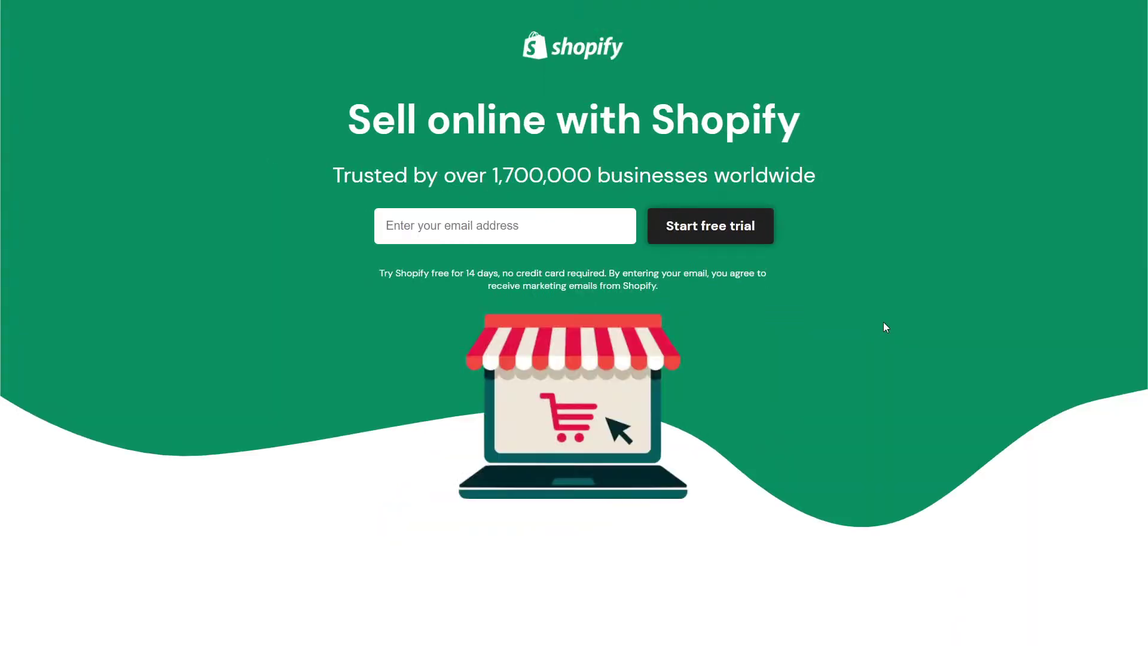
key(ctrl+Tab)
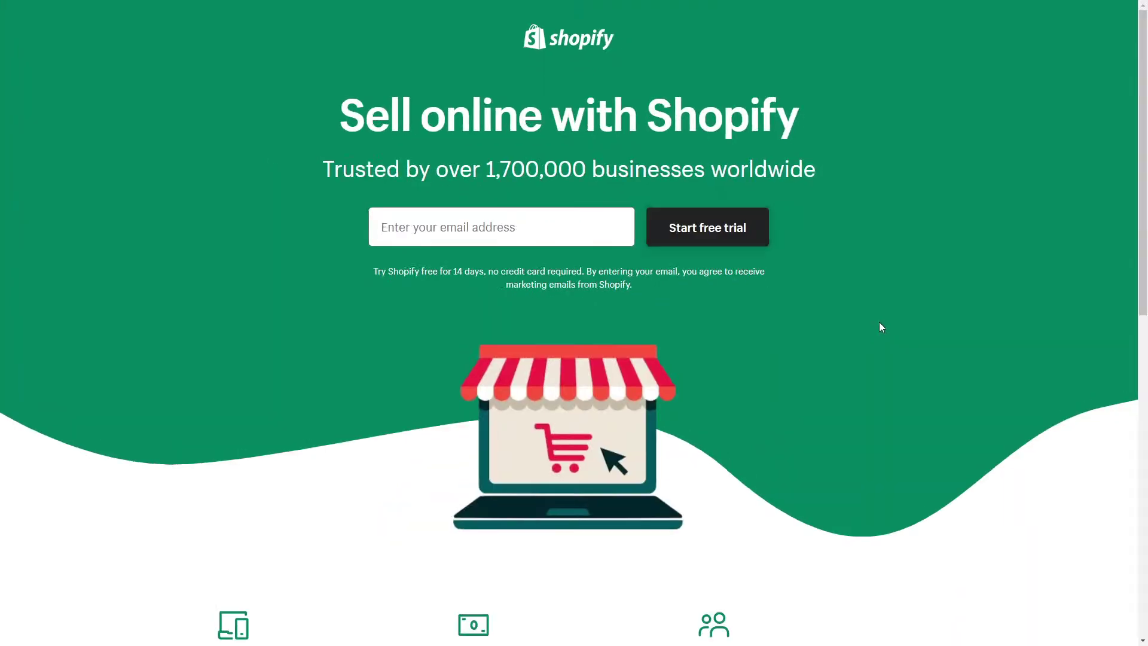
key(ctrl+Tab)
key(ctrl+Tab)
key(ctrl+Tab)
key(ctrl+Tab)
key(ctrl+Tab)
key(ctrl+Tab)
key(ctrl+Tab)
key(ctrl+Tab)
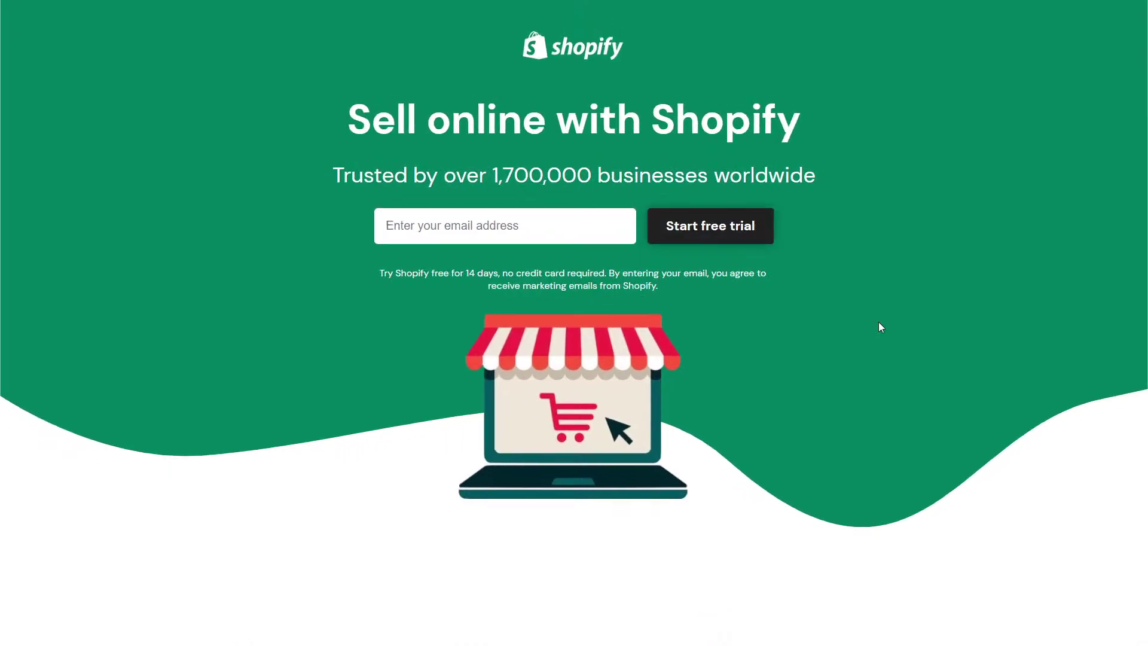
key(ctrl+Tab)
key(ctrl+Tab)
key(ctrl+Tab)
key(ctrl+Tab)
key(ctrl+Tab)
key(ctrl+Tab)
Step: Examine the selling points section below the illustration on the Shopify reference page, including the first column's icon and heading
scroll(863, 337, down, 8)
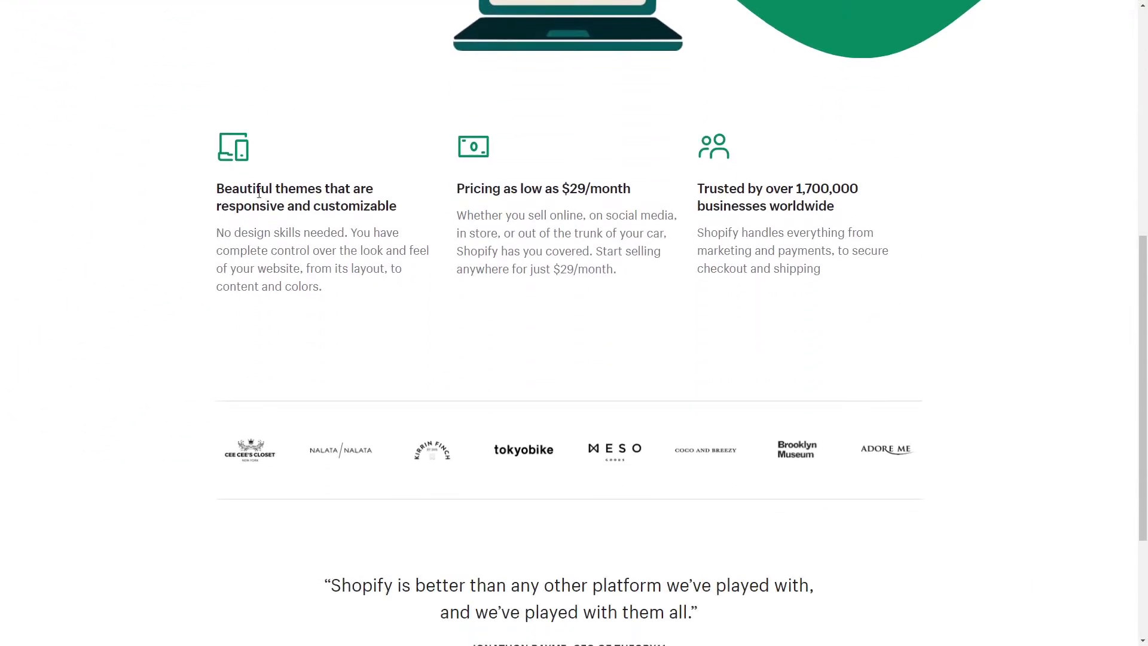
scroll(256, 408, up, 4)
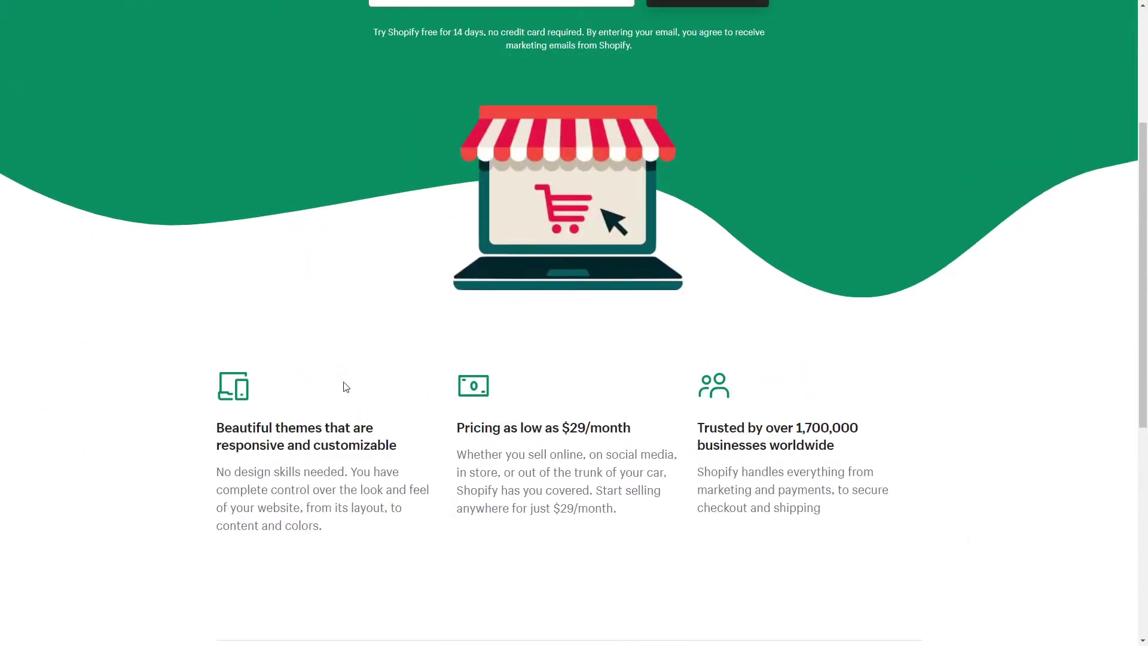
drag(219, 428, 300, 458)
click(281, 459)
drag(219, 429, 413, 447)
click(392, 393)
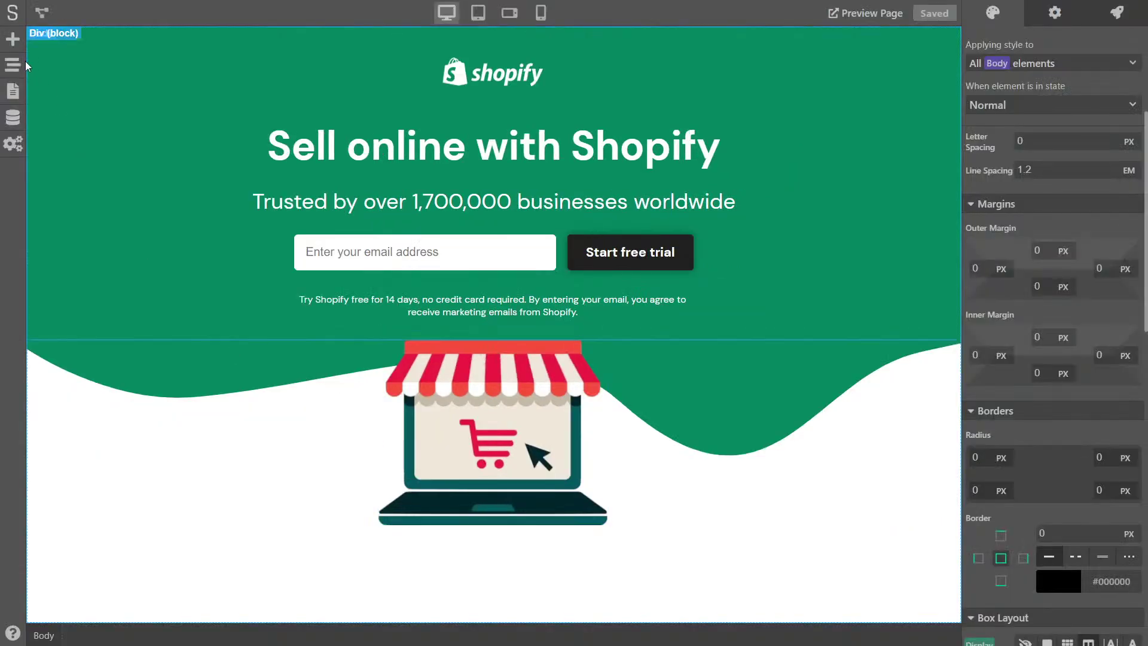
Step: Insert a Div (block) below the storefront illustration in the Body and clear its inner margin
click(13, 39)
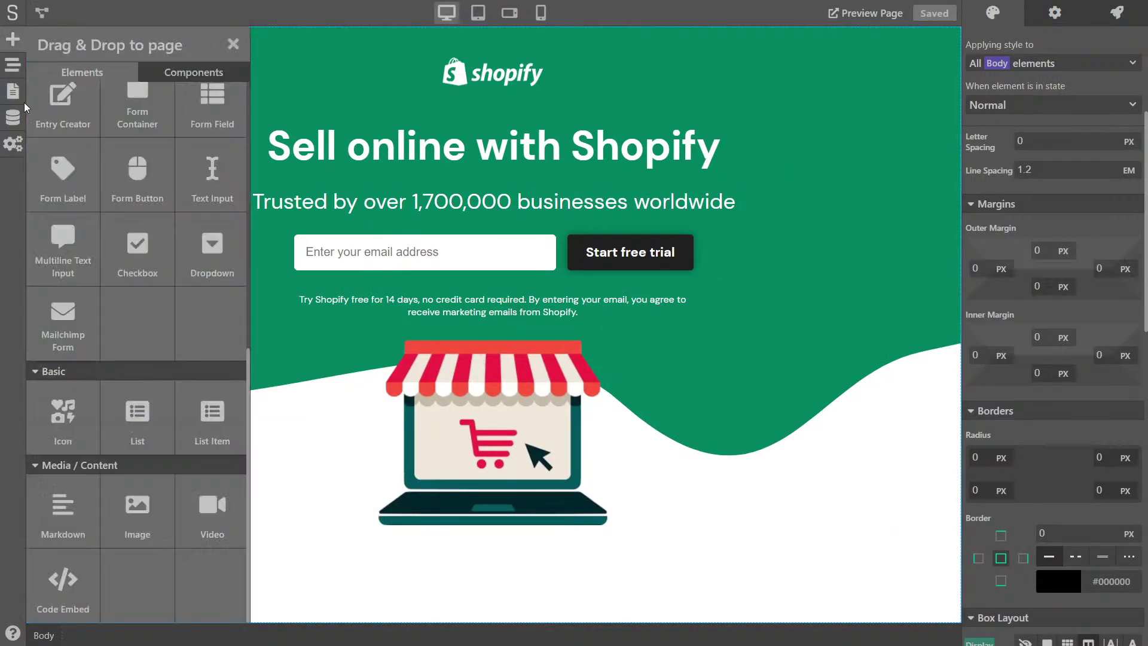
scroll(126, 169, up, 5)
drag(77, 139, 691, 547)
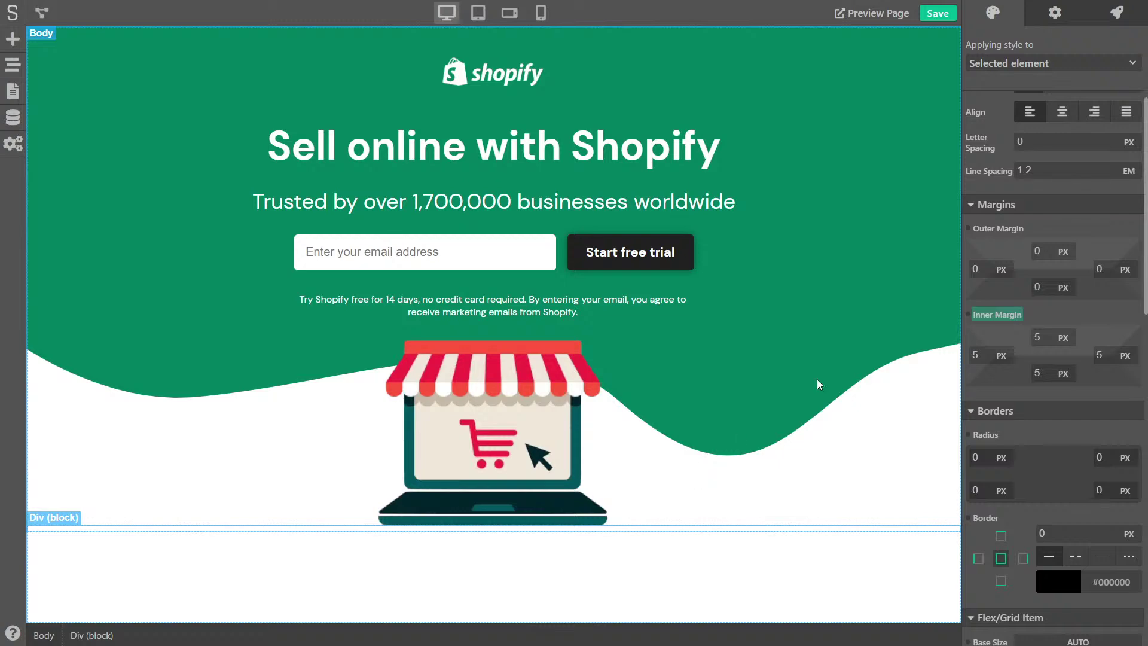
click(1007, 63)
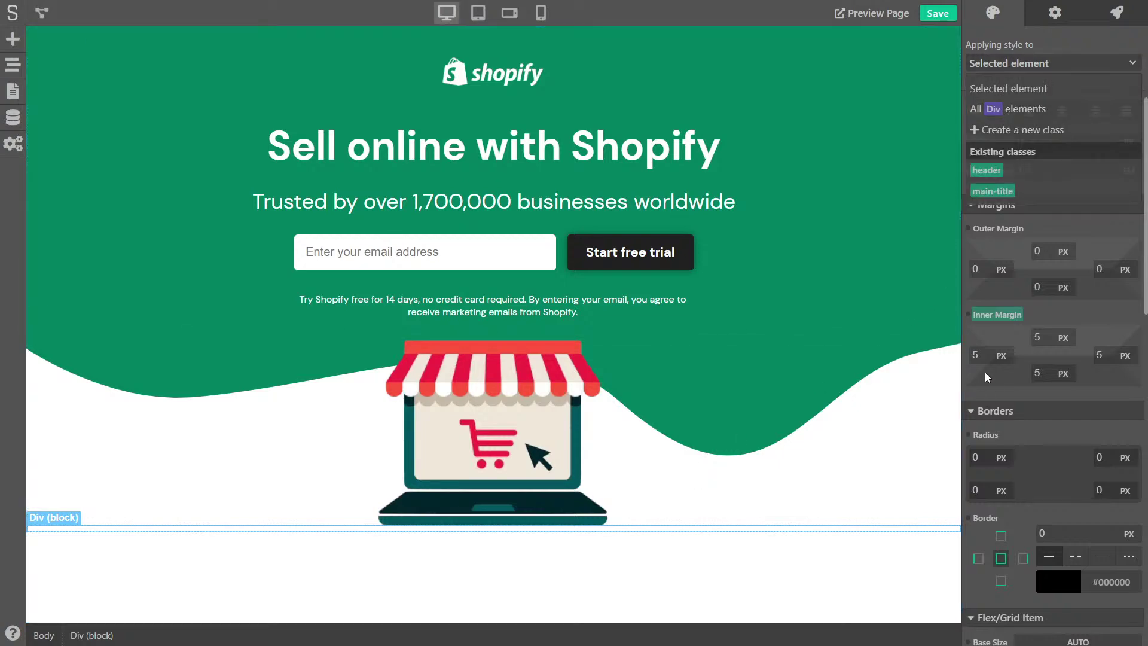
click(1017, 337)
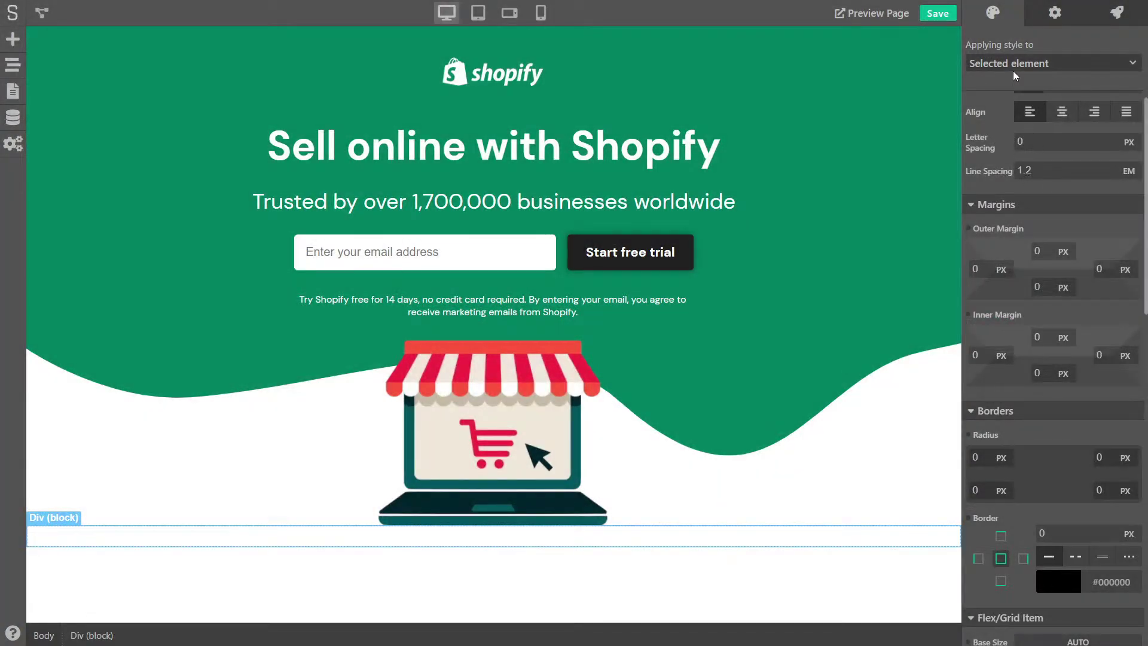
Step: Create the class selling-points on the new Div below the illustration
click(1013, 71)
click(1010, 128)
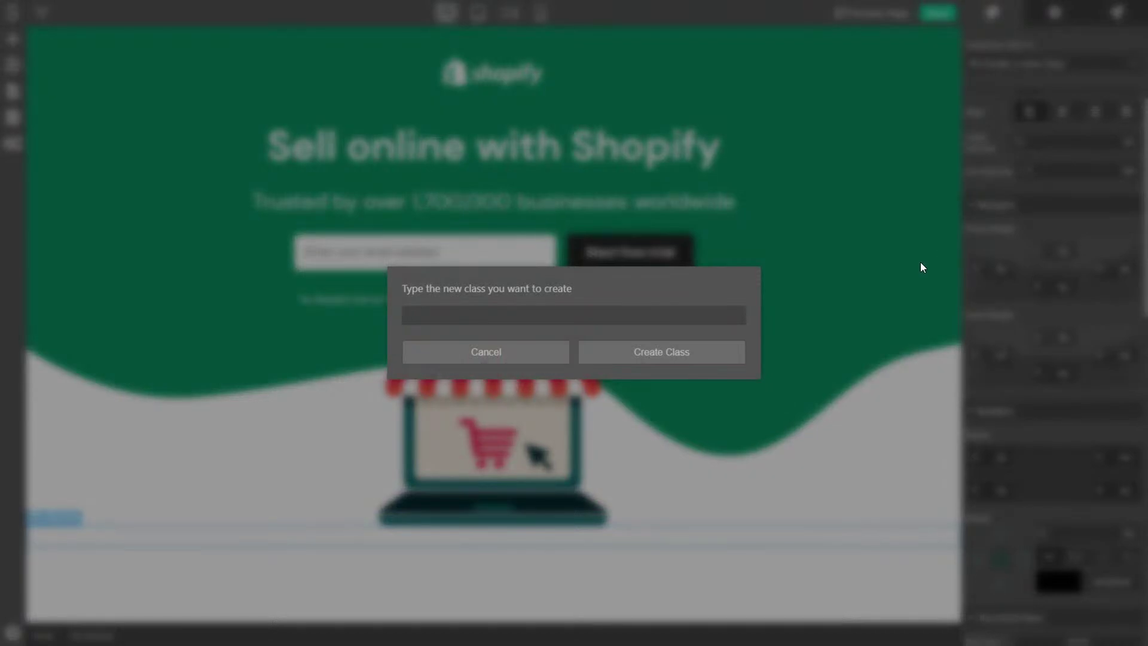
text(selling-points)
click(652, 357)
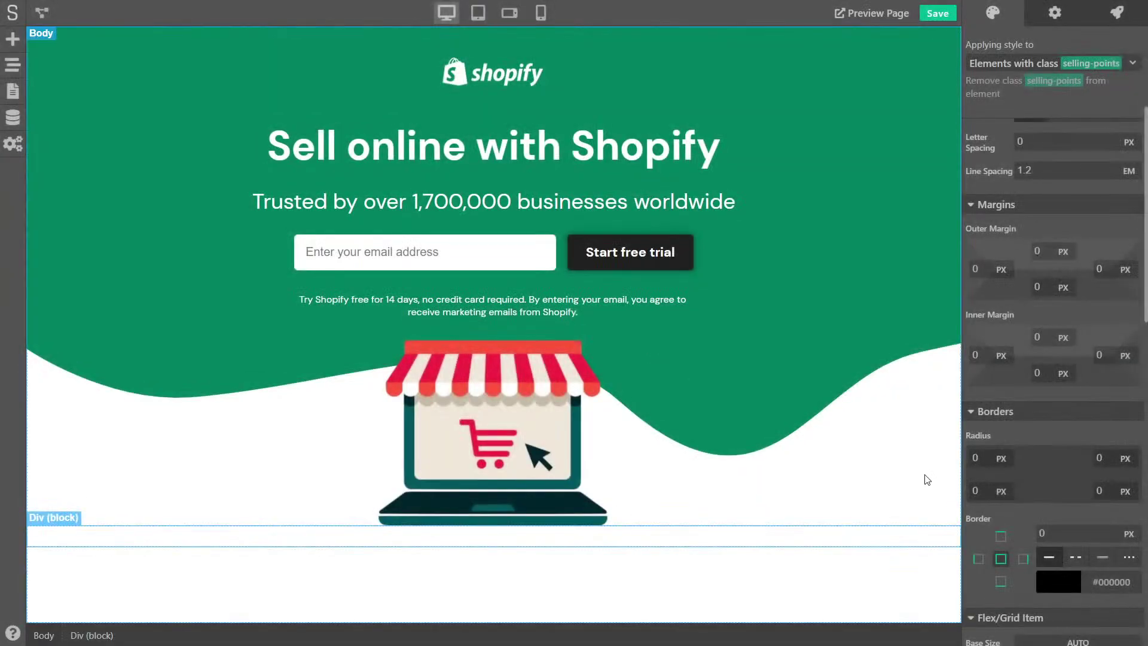
Step: Set the selling-points class to grid display with three 1 FR columns and a 15 px column gap
scroll(1057, 426, down, 4)
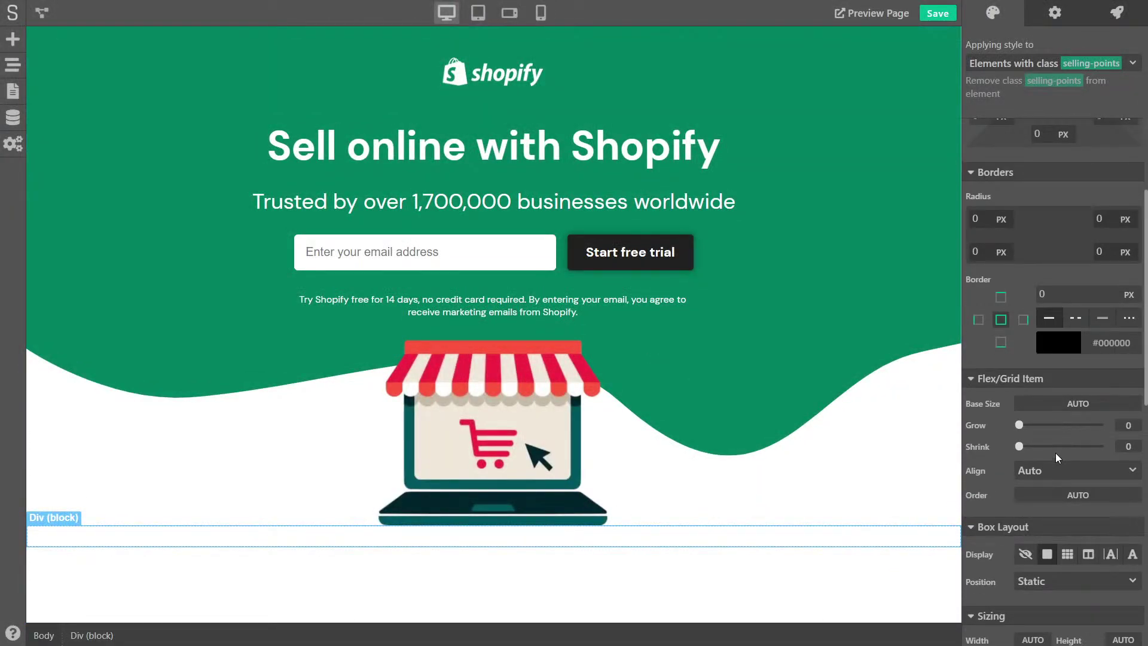
scroll(1057, 419, down, 4)
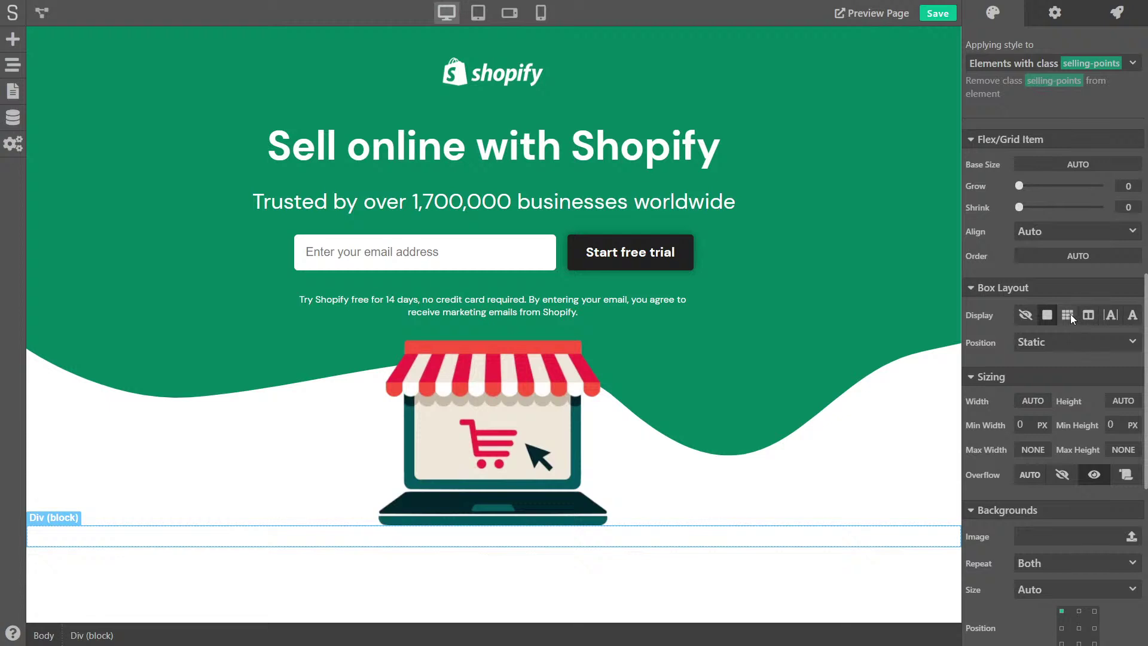
click(1068, 315)
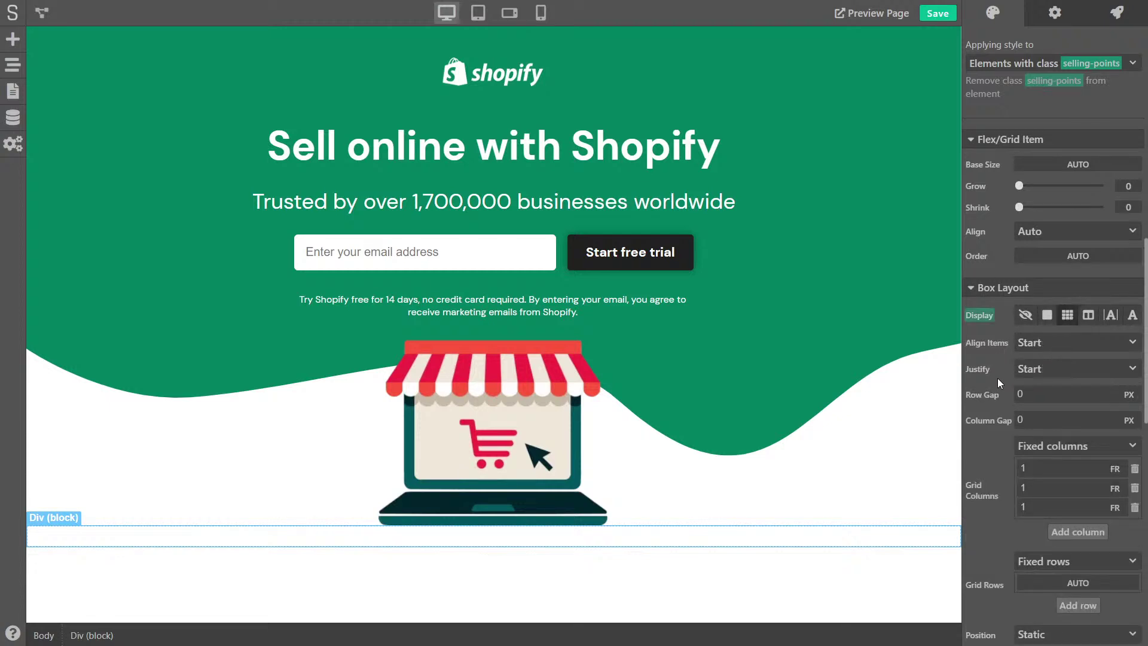
click(1136, 508)
click(1094, 512)
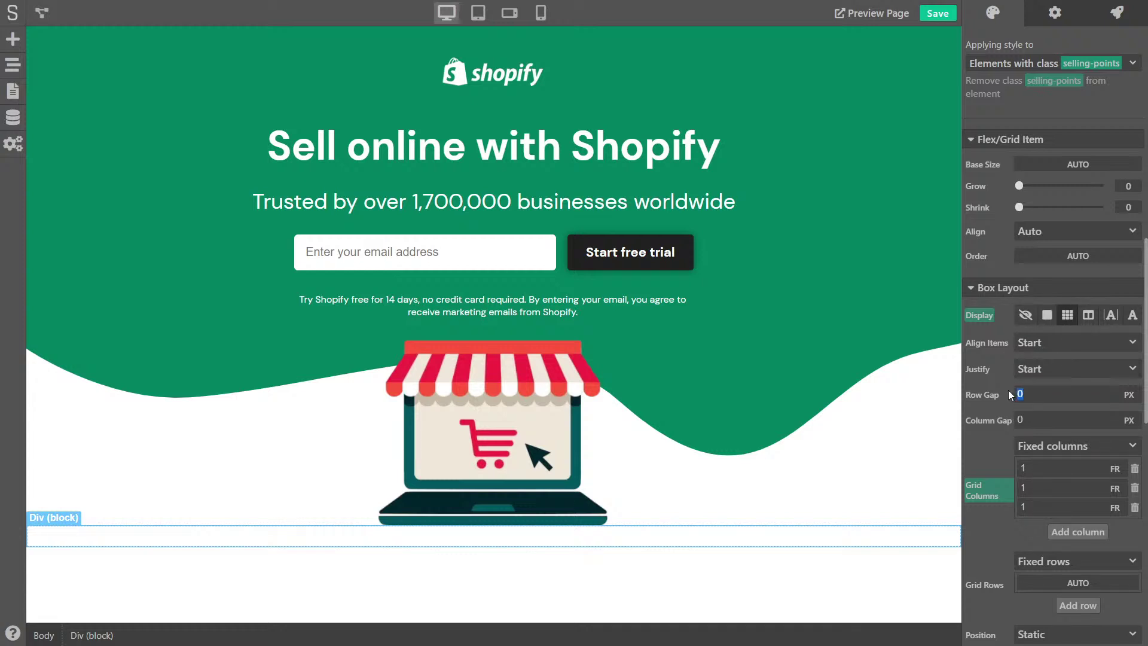
key(Tab)
text(15)
key(Return)
Step: Insert a Div (block) inside the selling-points grid and create the class selling-point on it
click(14, 40)
drag(71, 141, 334, 537)
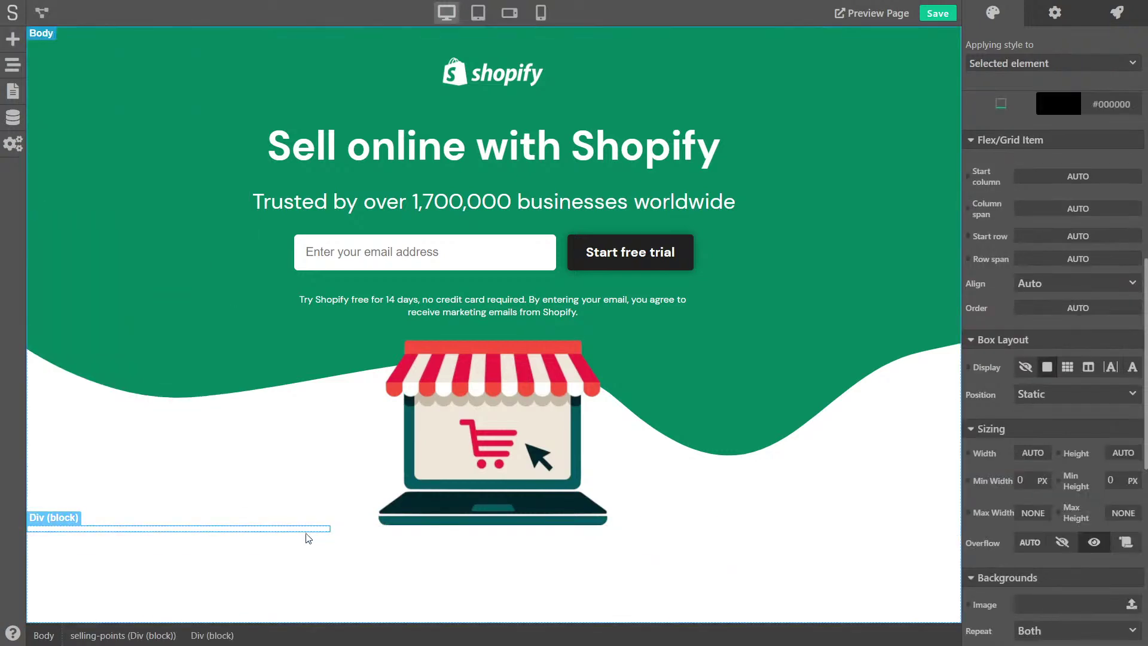
click(1028, 62)
click(1018, 110)
text(selling-point)
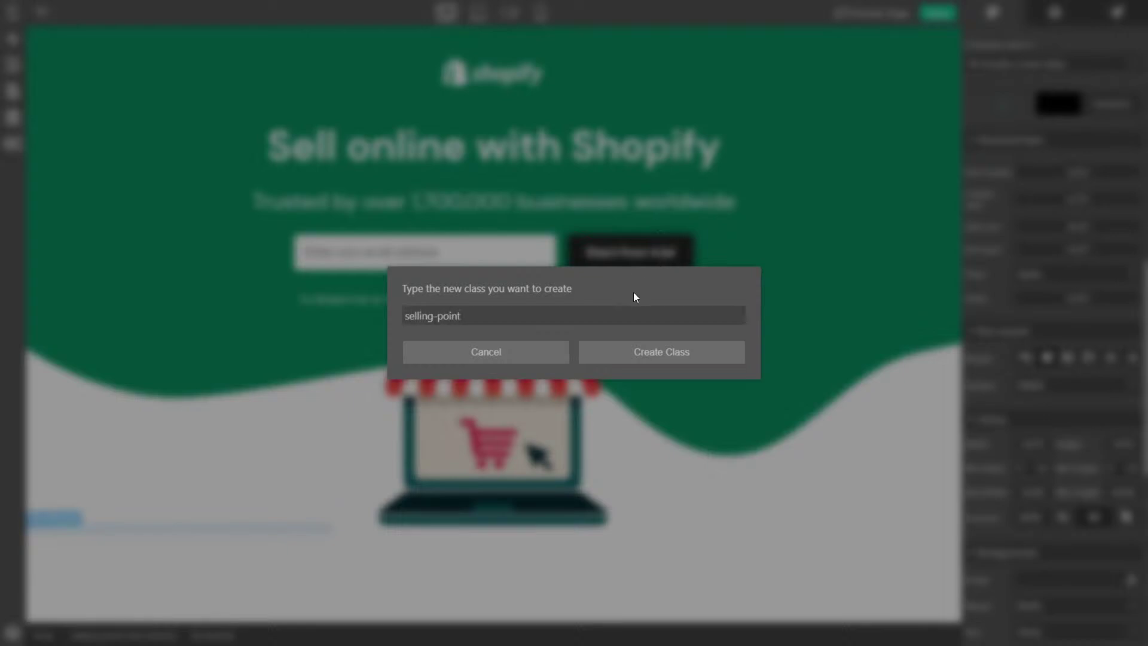
click(684, 353)
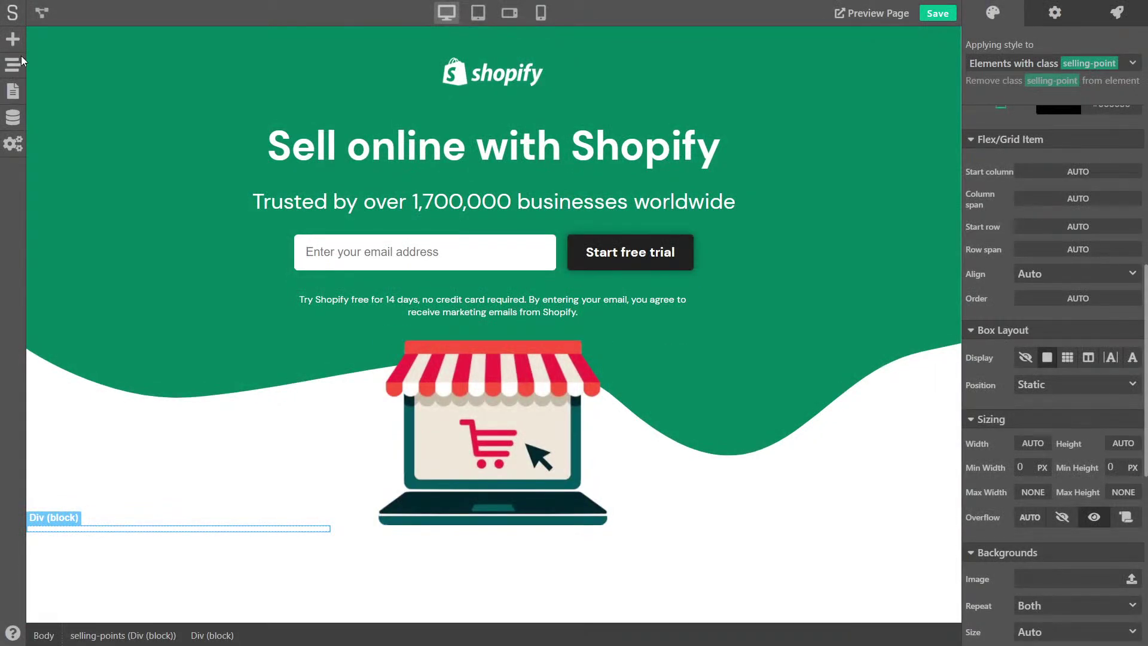
Step: Insert an Image element inside the first selling-point block
click(13, 40)
scroll(152, 507, down, 2)
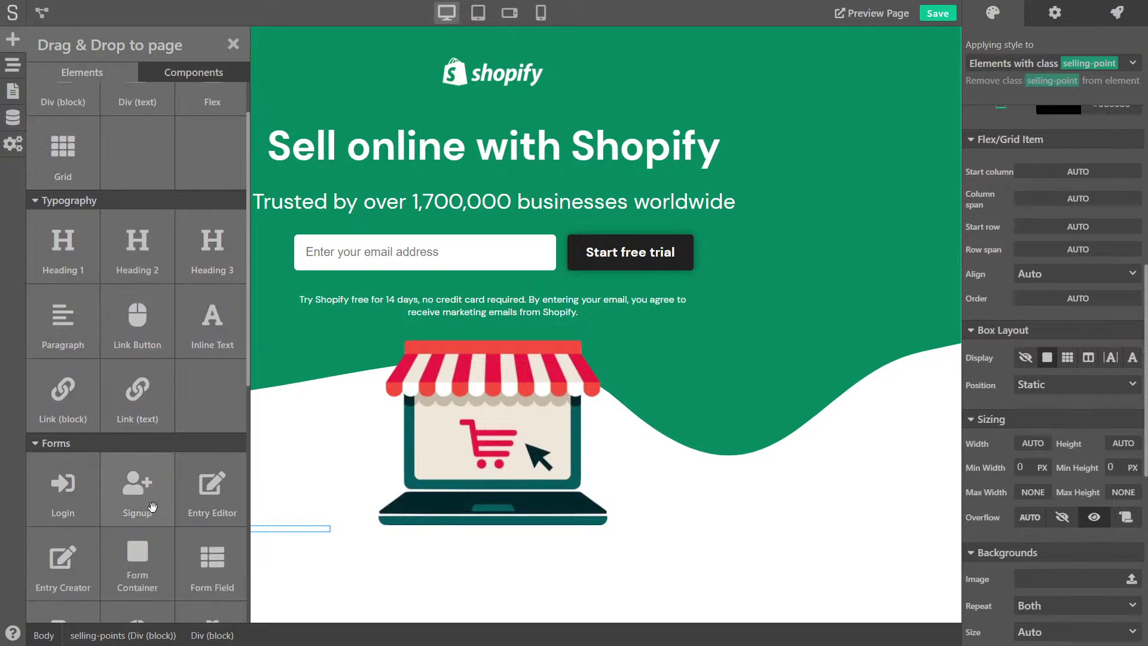
scroll(152, 508, down, 5)
drag(143, 503, 203, 533)
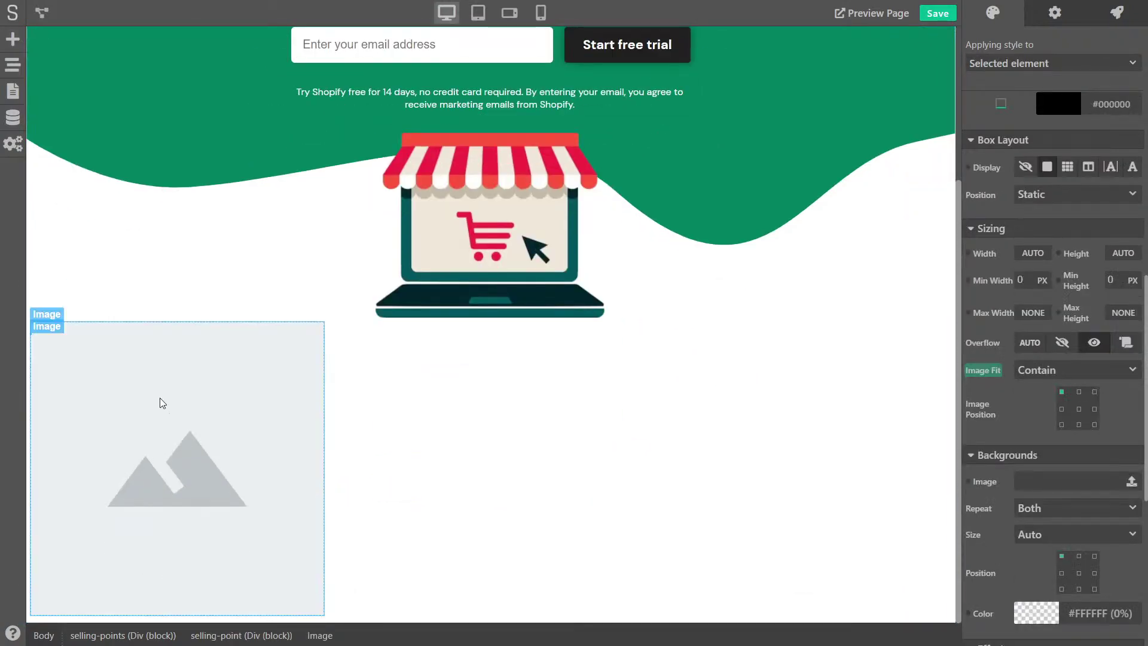
Step: Upload the green devices icon as an asset and use it as the source of the selling-point Image
click(1117, 12)
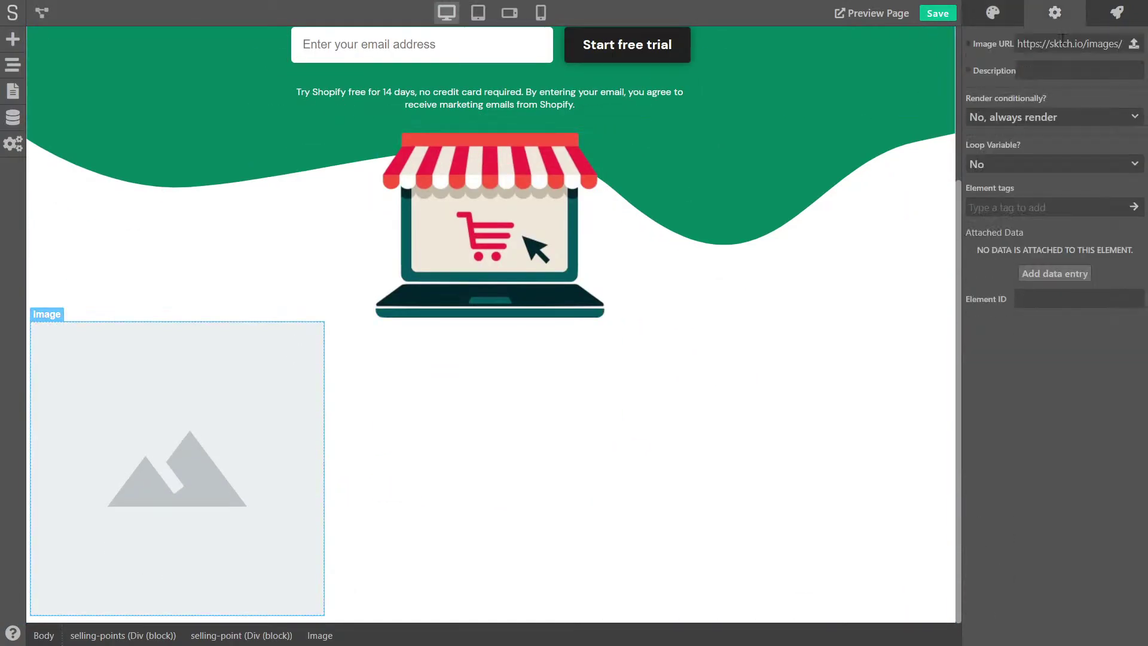
click(1133, 45)
click(682, 269)
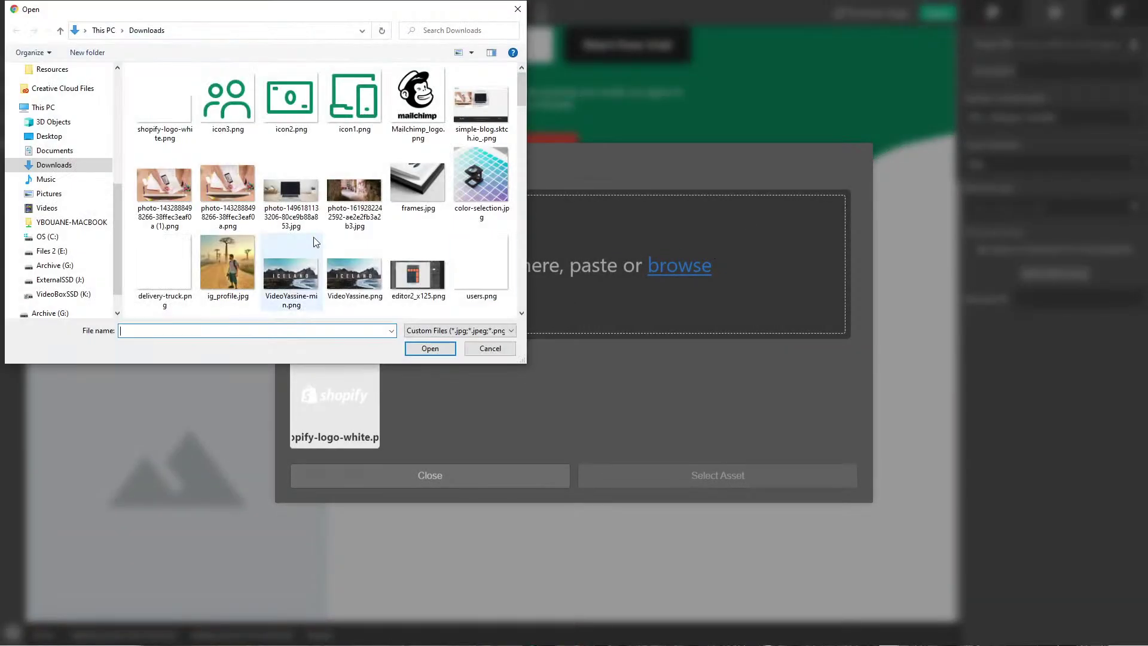
key(Escape)
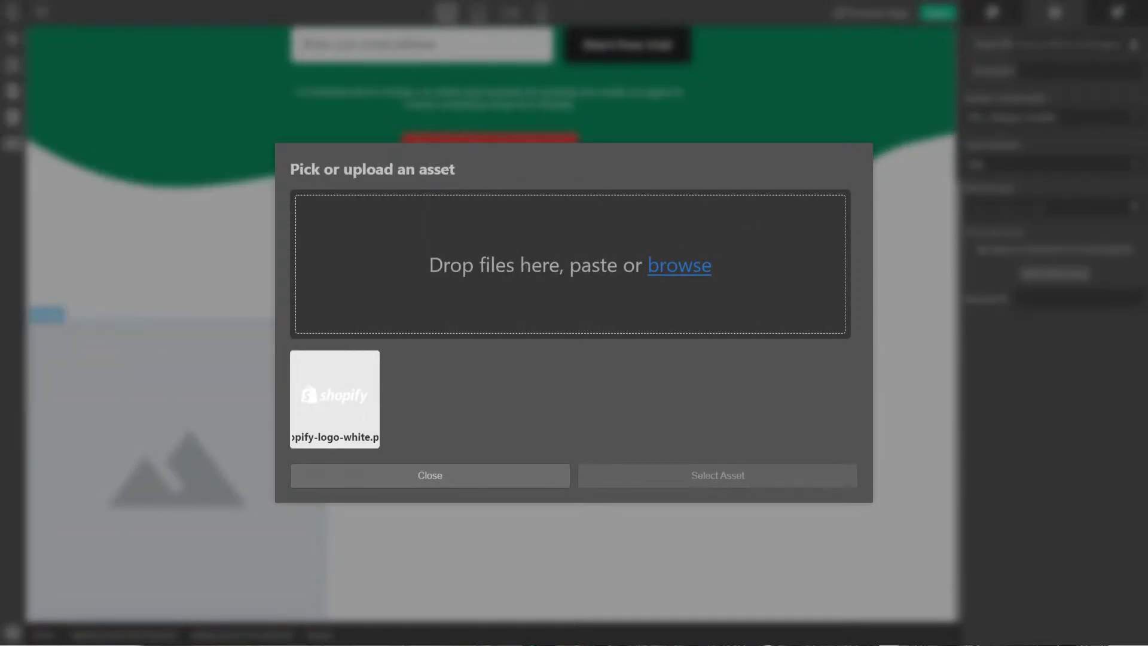
key(ctrl+v)
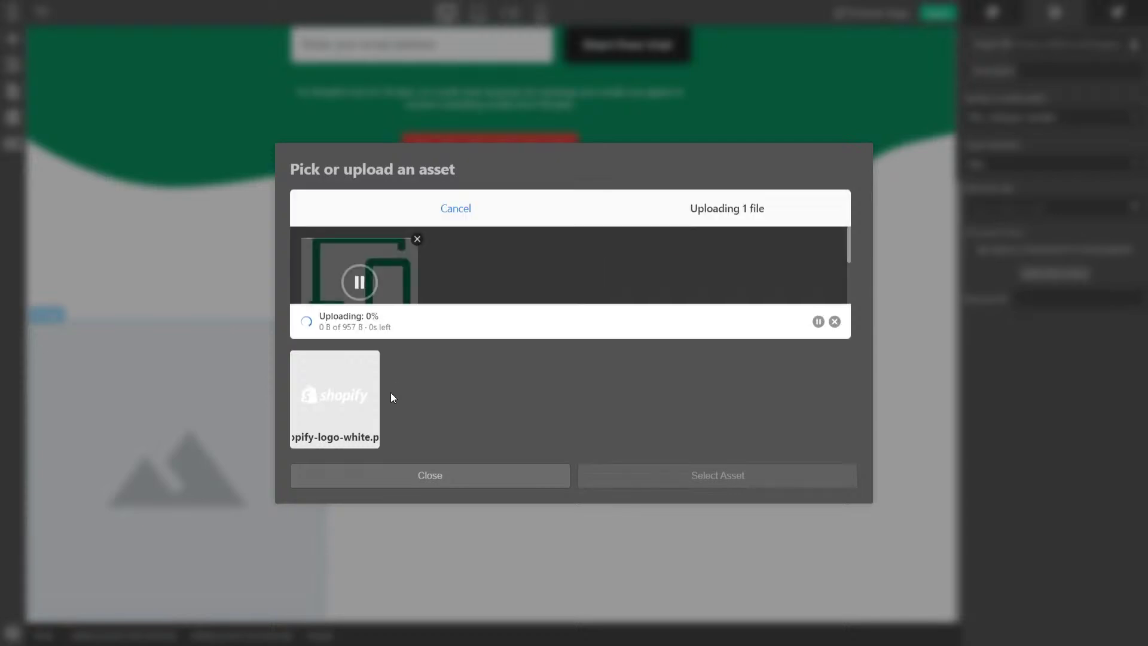
click(335, 394)
click(778, 477)
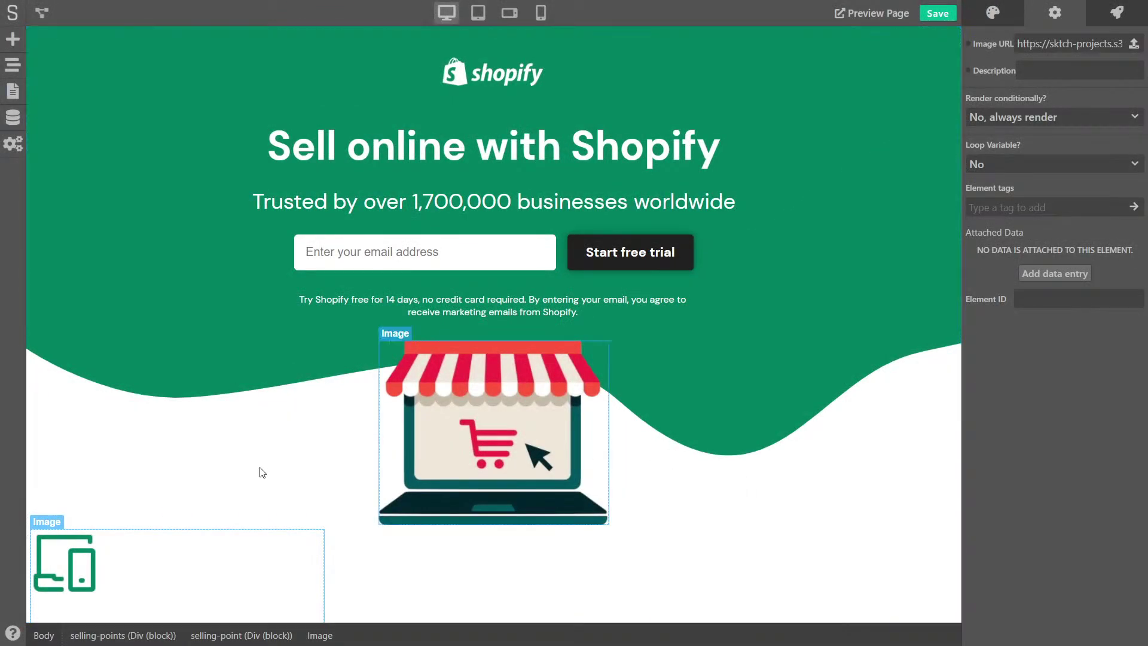
Step: Insert a Div (text) below the devices icon inside the selling-point block
click(12, 39)
scroll(86, 194, up, 5)
scroll(87, 194, up, 4)
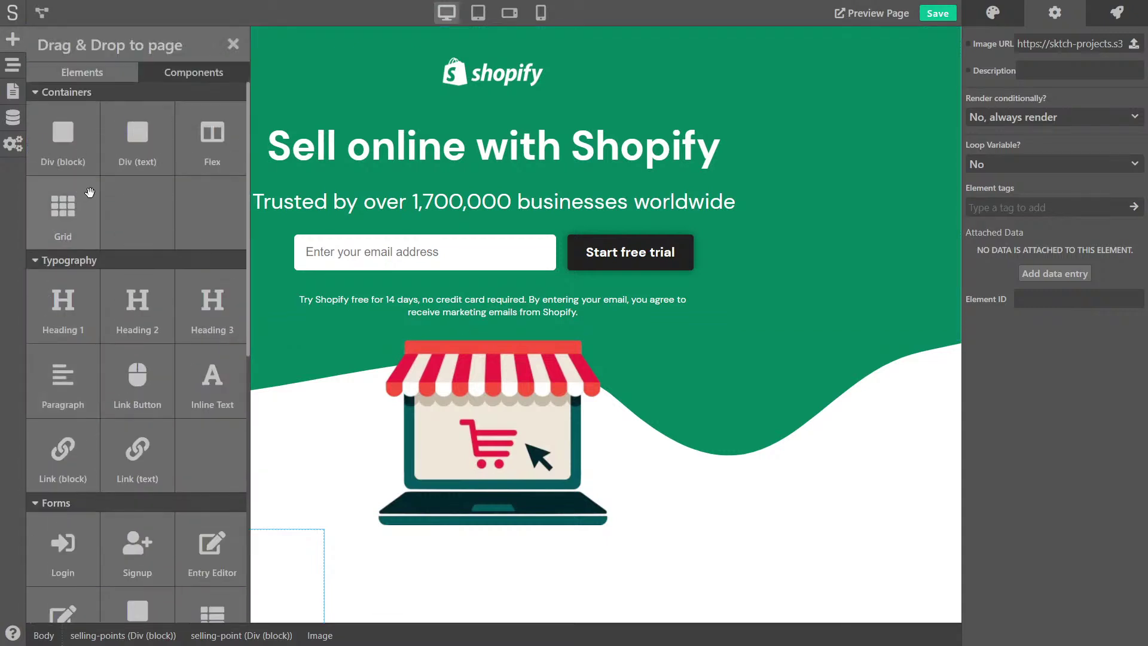
drag(128, 124, 160, 586)
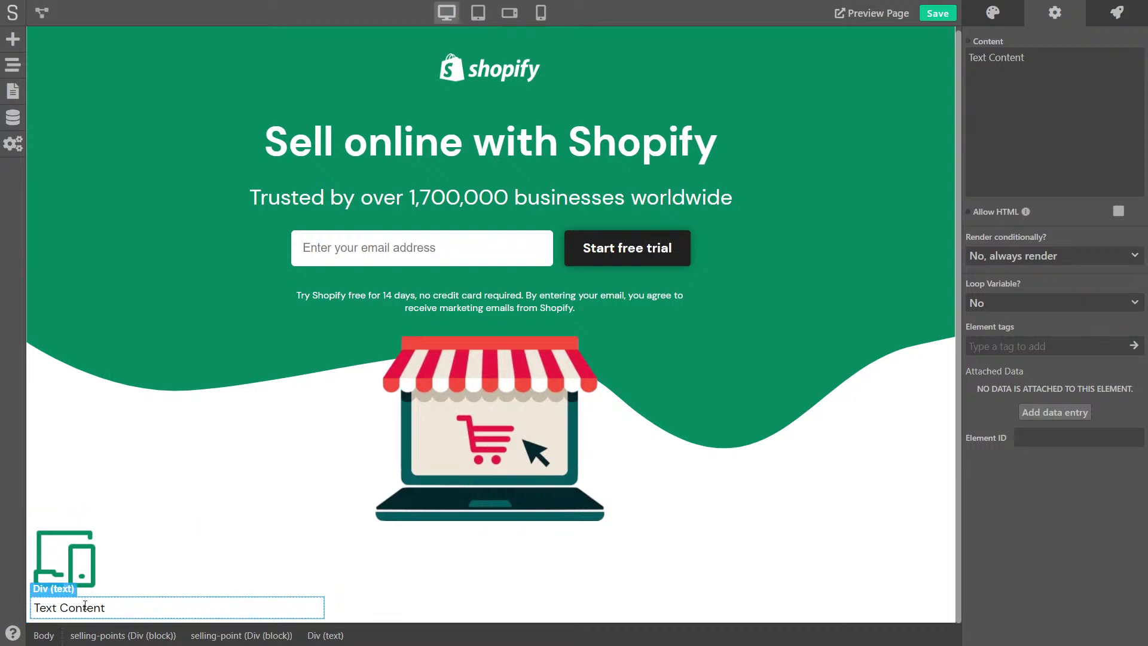
Step: Create the class selling-point-title on the text Div below the devices icon
click(993, 15)
click(1025, 63)
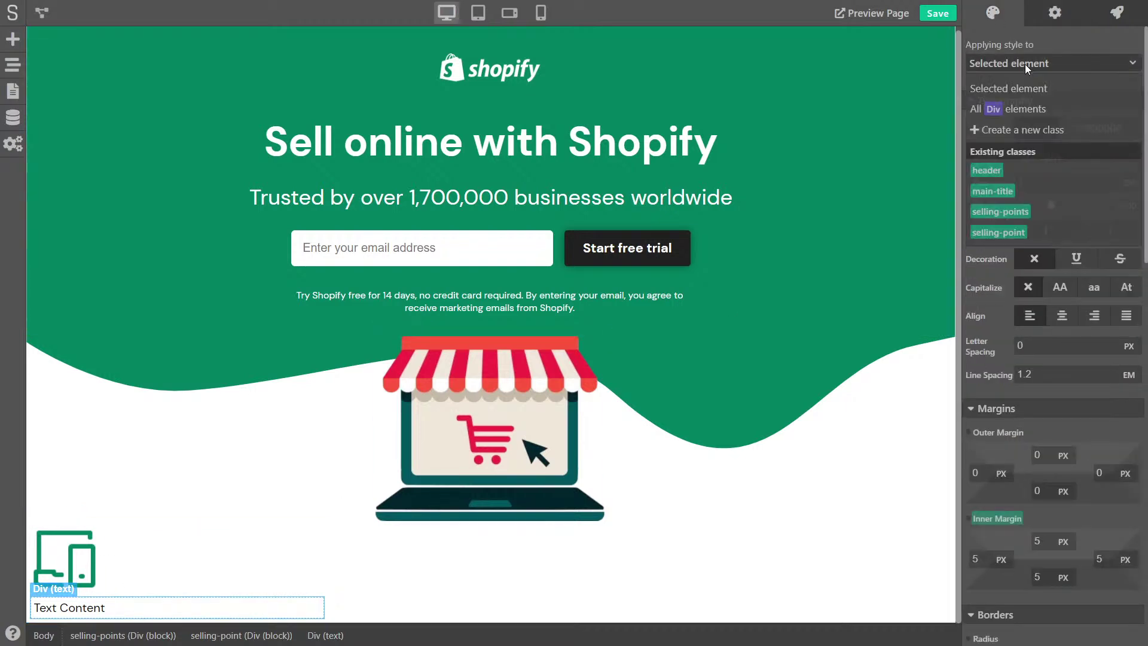
click(1026, 134)
text(se)
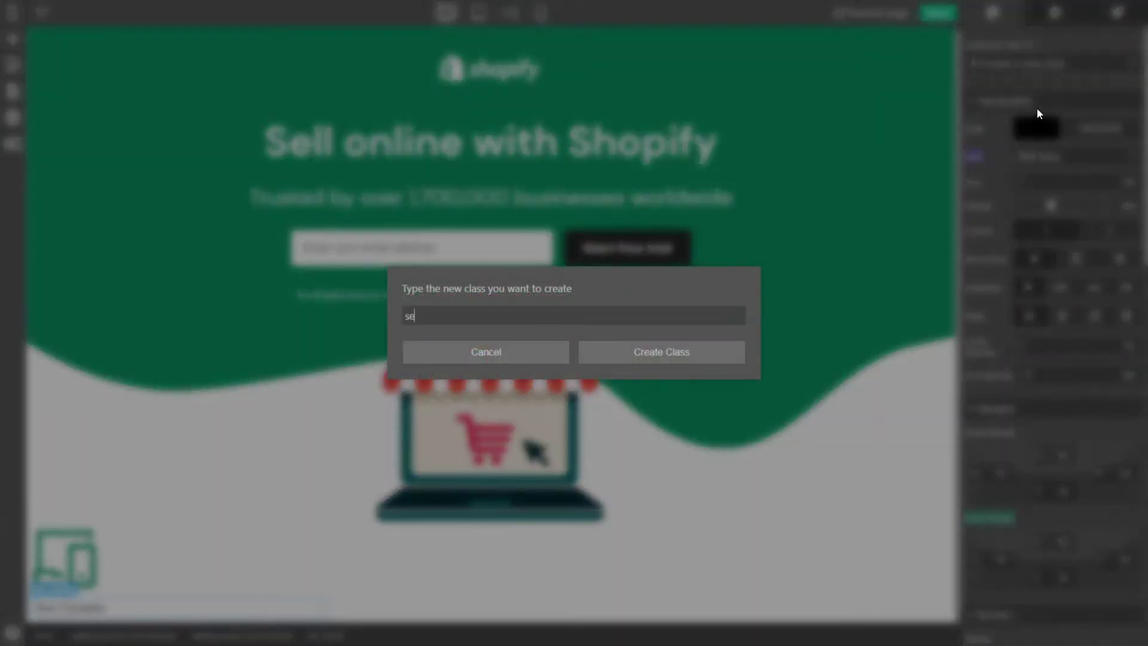
text(lling-point-icon)
key(BackSpace)
key(BackSpace)
key(BackSpace)
key(BackSpace)
text(title)
click(651, 355)
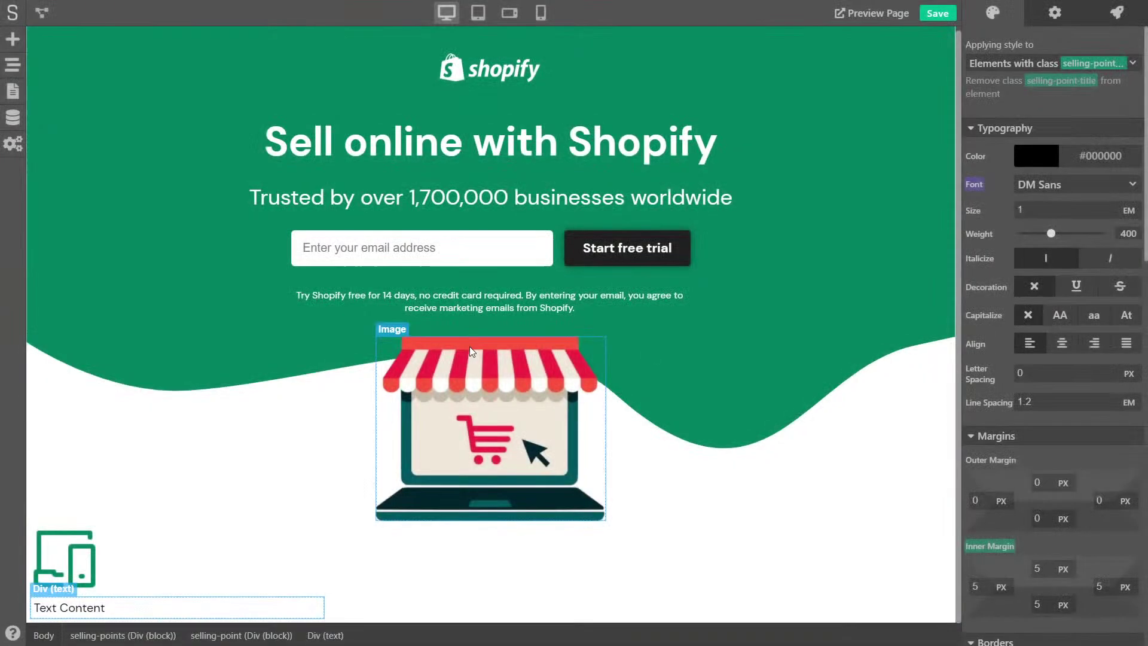
Step: Insert a second Div (text) below the selling-point title text
click(13, 38)
drag(137, 128, 270, 624)
drag(273, 634, 273, 616)
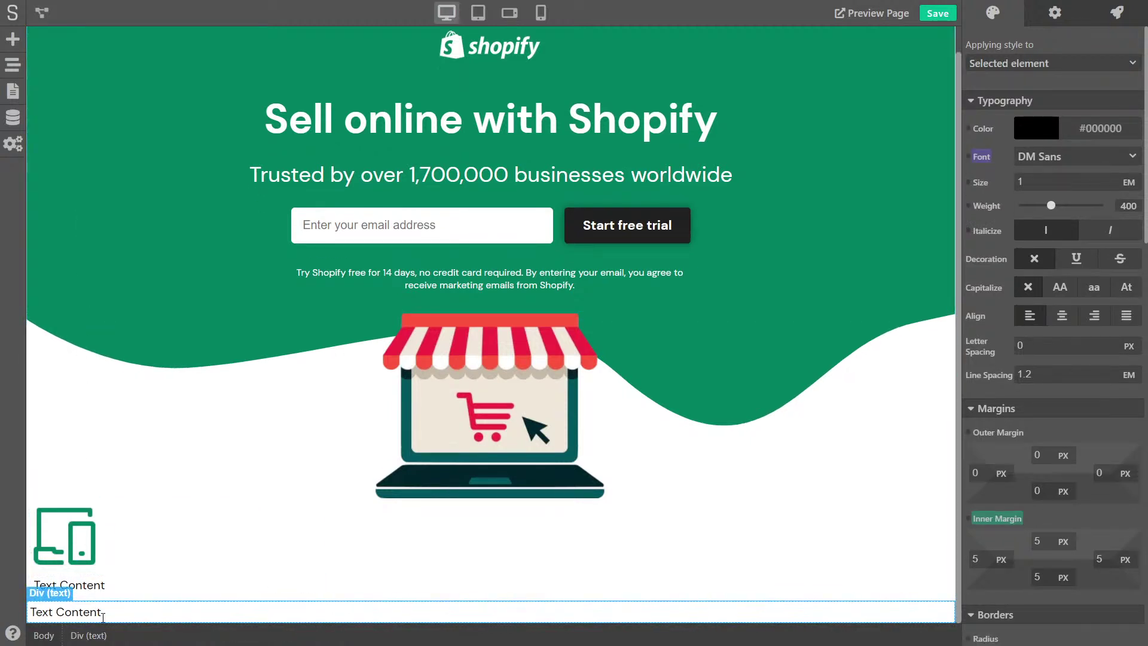
Step: Create the class selling-point-description on the second text Div
click(1034, 63)
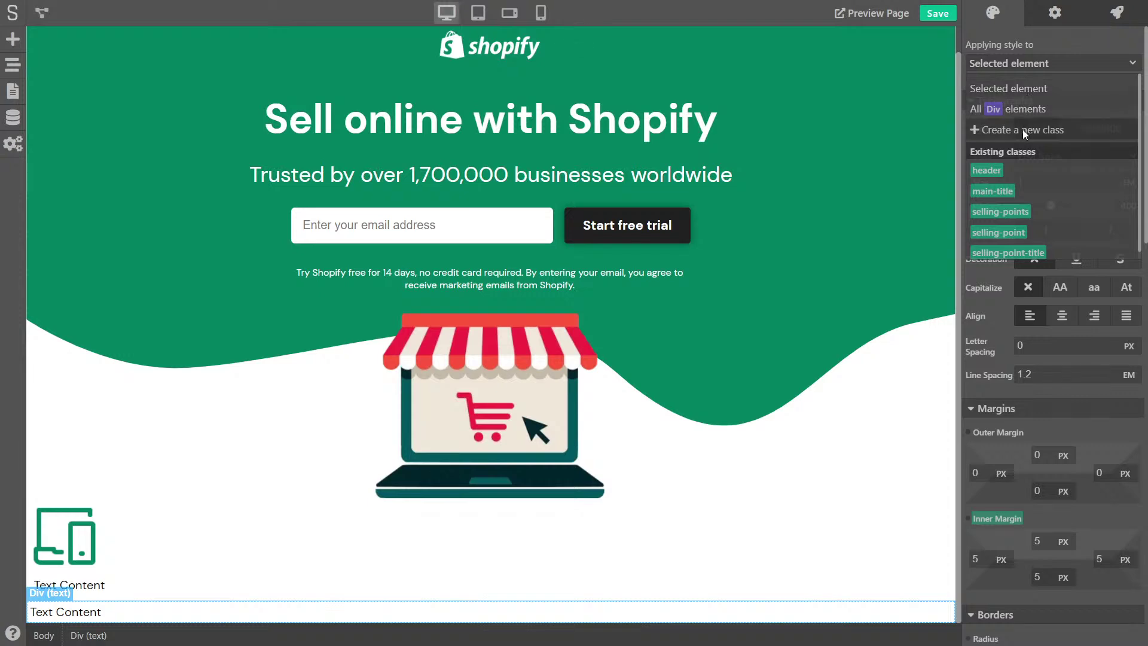
click(1022, 129)
text(selling=)
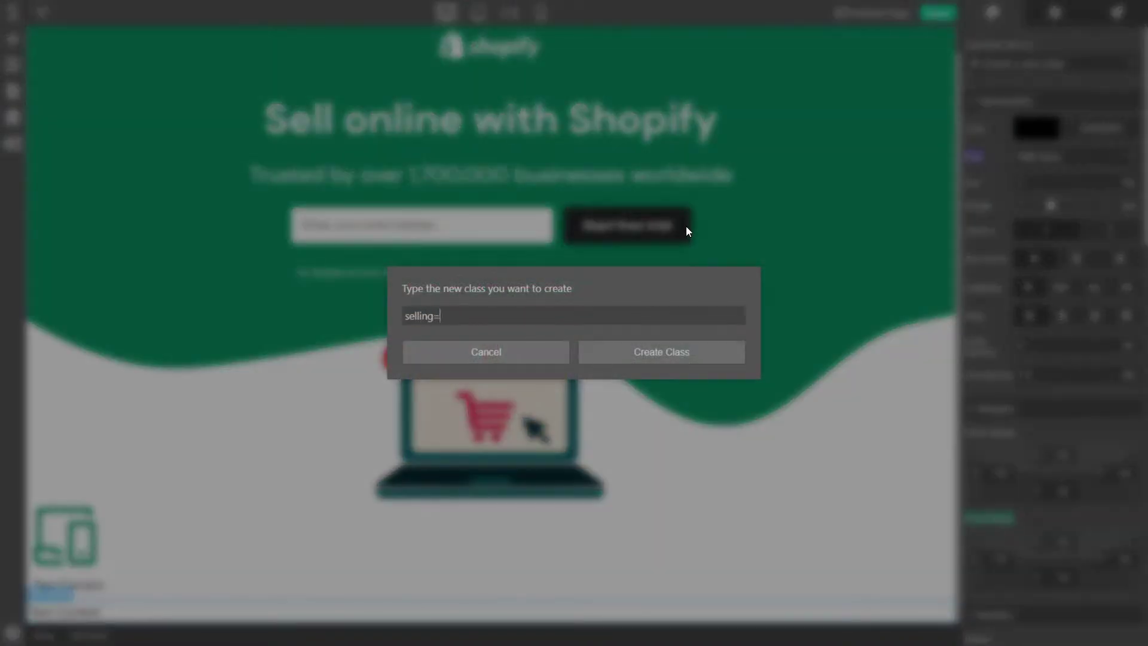
text(point-de)
key(Right)
text(e)
click(647, 342)
Step: Move the selling-point-description Div into the selling-point block, directly after selling-point-title
click(16, 67)
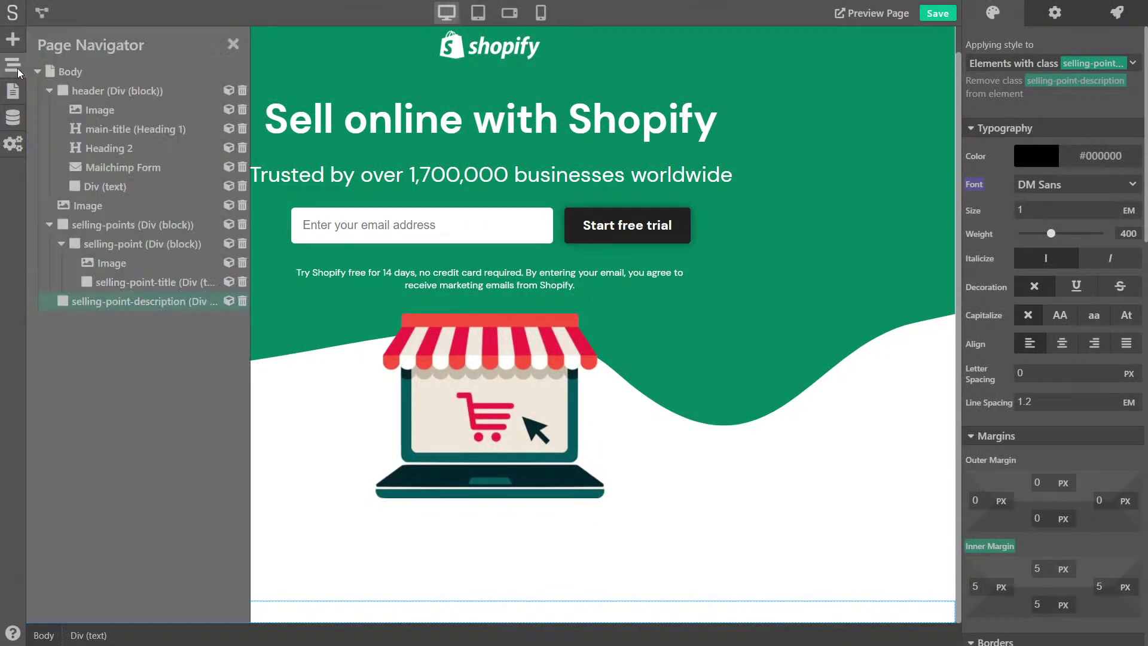
drag(95, 294, 116, 289)
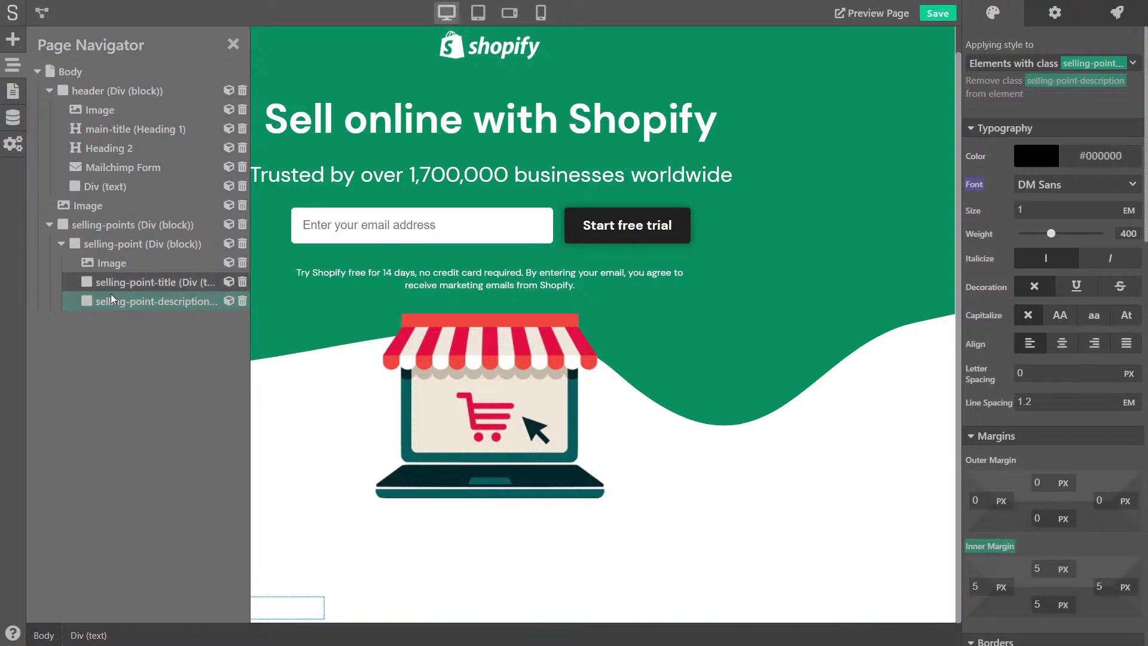
click(100, 245)
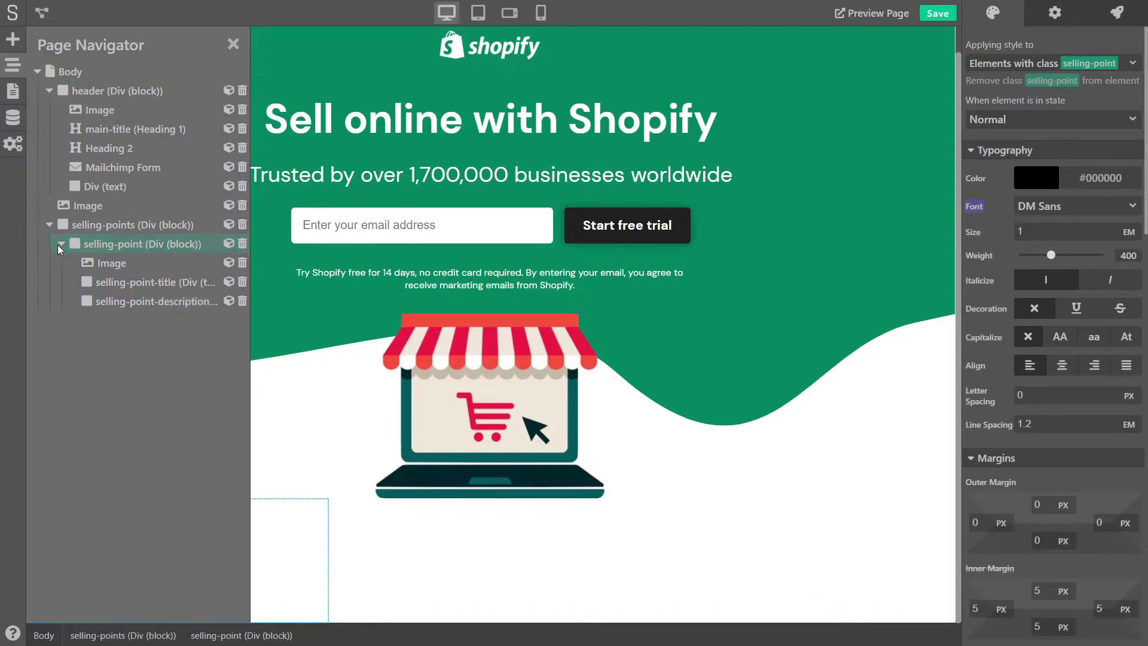
click(233, 45)
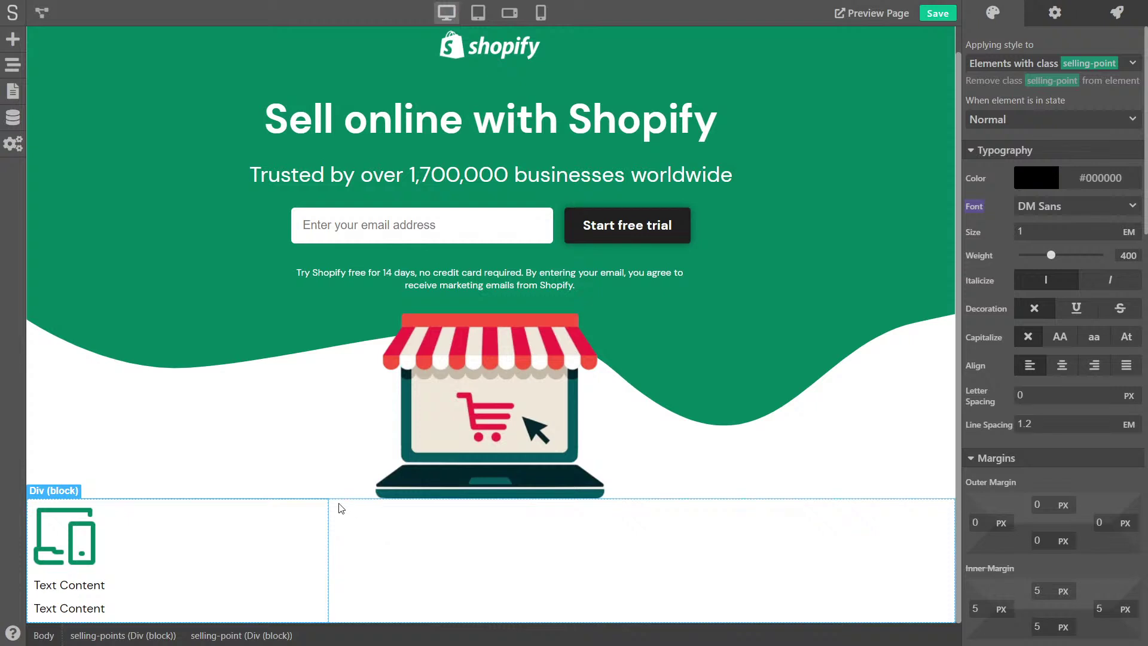
Step: Create the class selling-point-icon on the devices icon image
click(66, 544)
scroll(1061, 446, down, 5)
scroll(1060, 446, up, 5)
click(1032, 63)
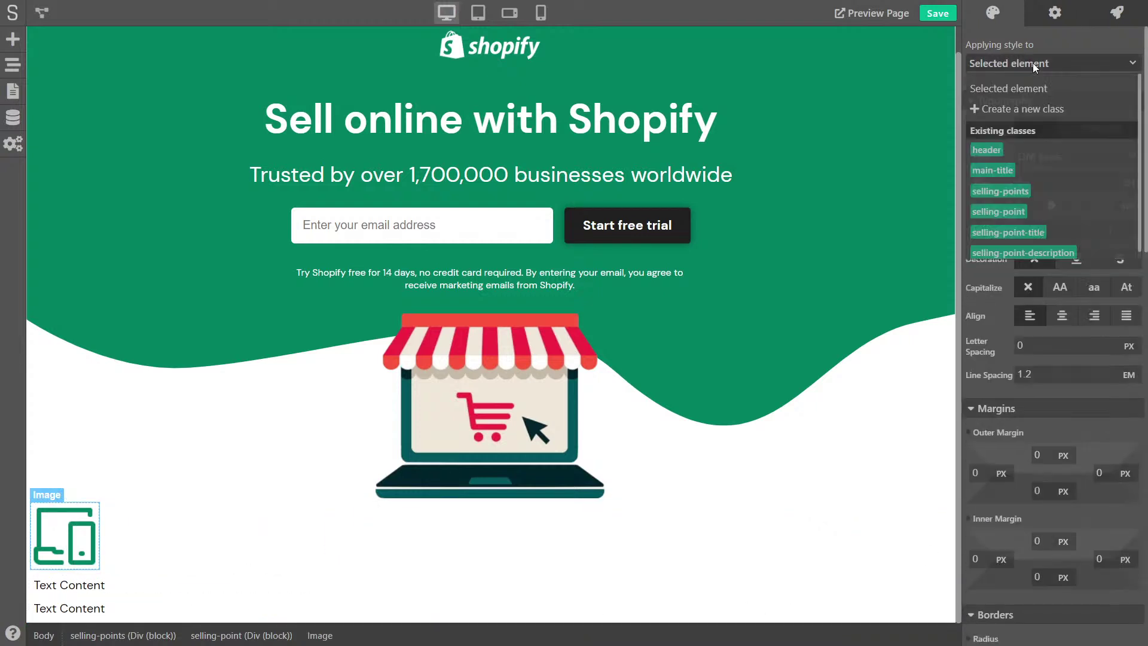
click(1010, 108)
text(selling-point-icon)
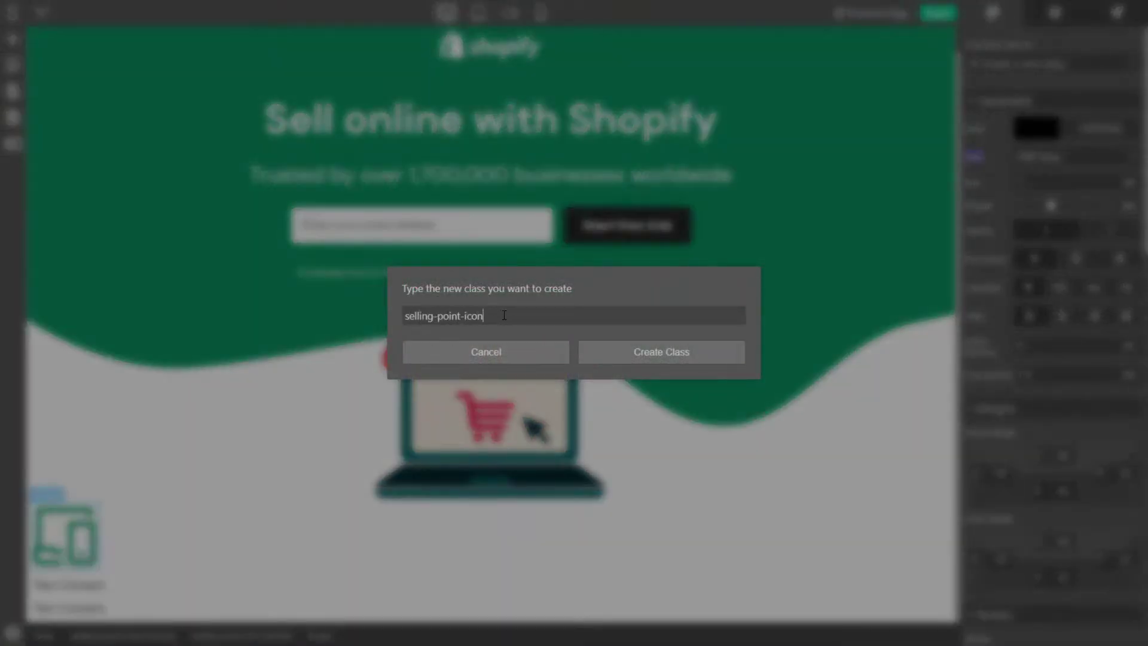
click(642, 346)
Step: Set the width of the selling-point-icon class to 50 px
scroll(1090, 425, down, 10)
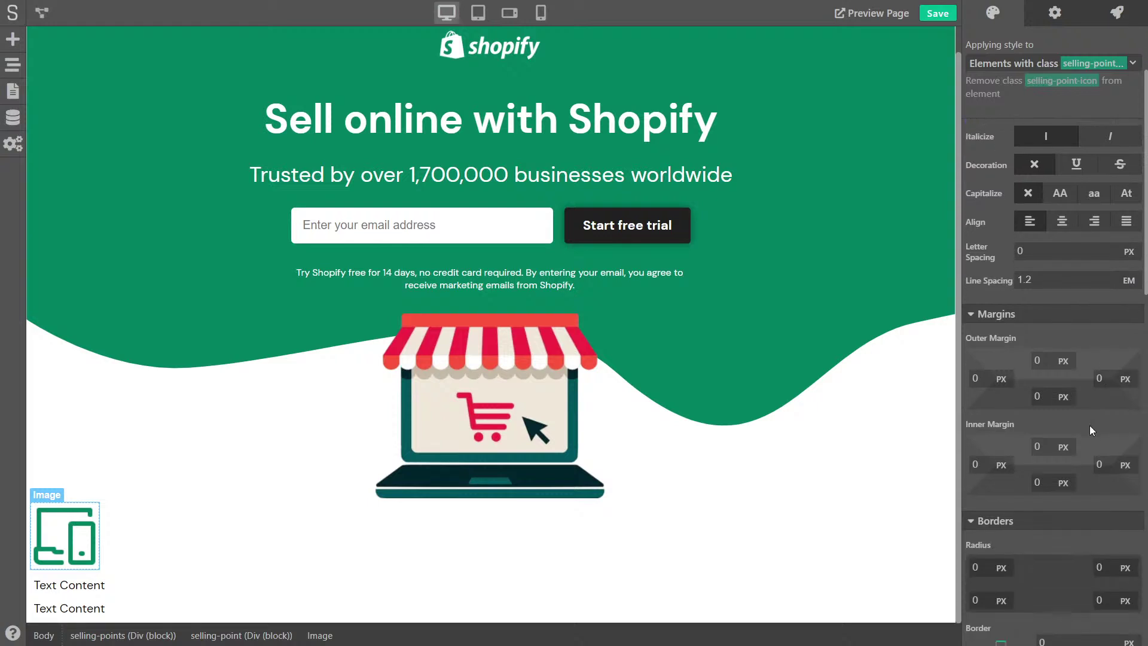
scroll(1066, 432, up, 5)
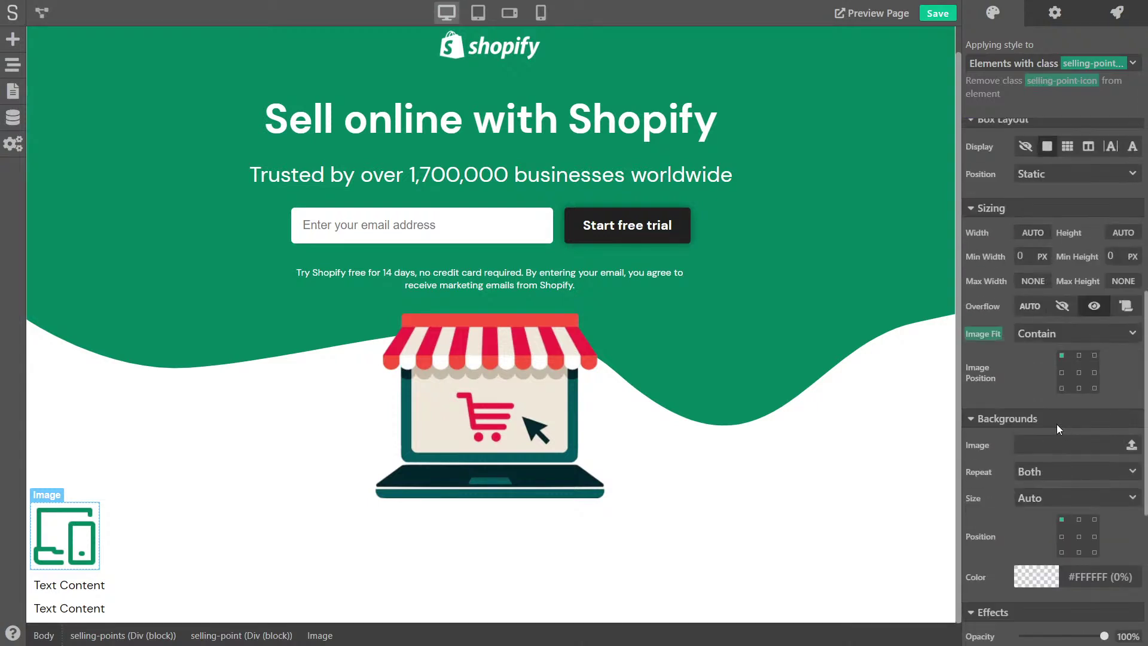
scroll(1027, 350, up, 2)
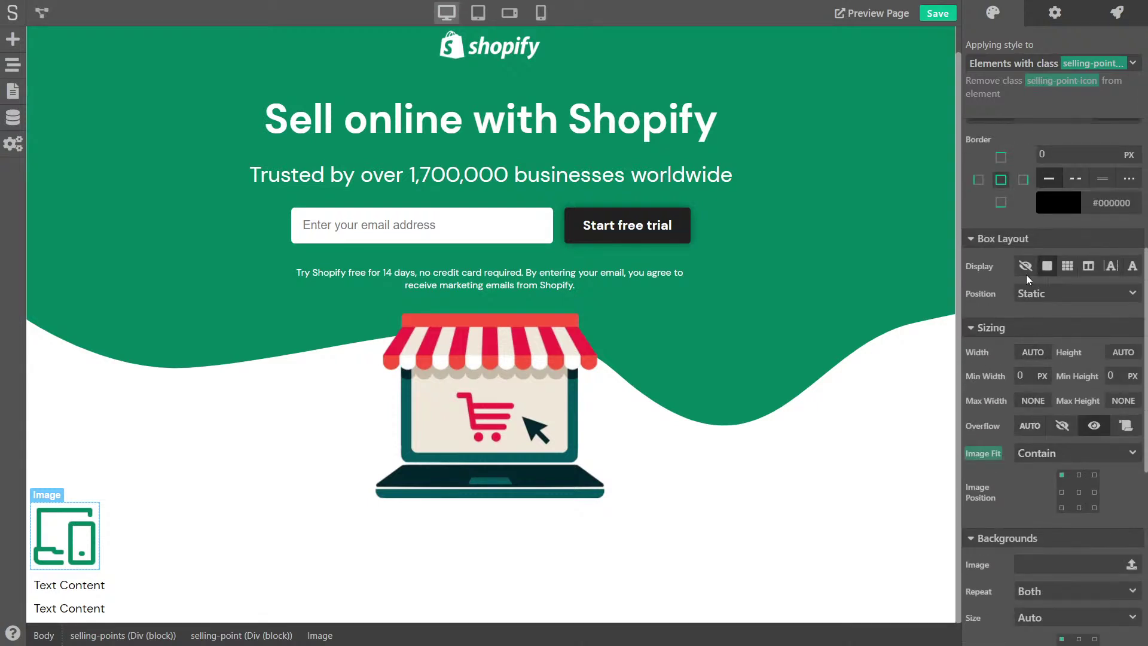
click(63, 542)
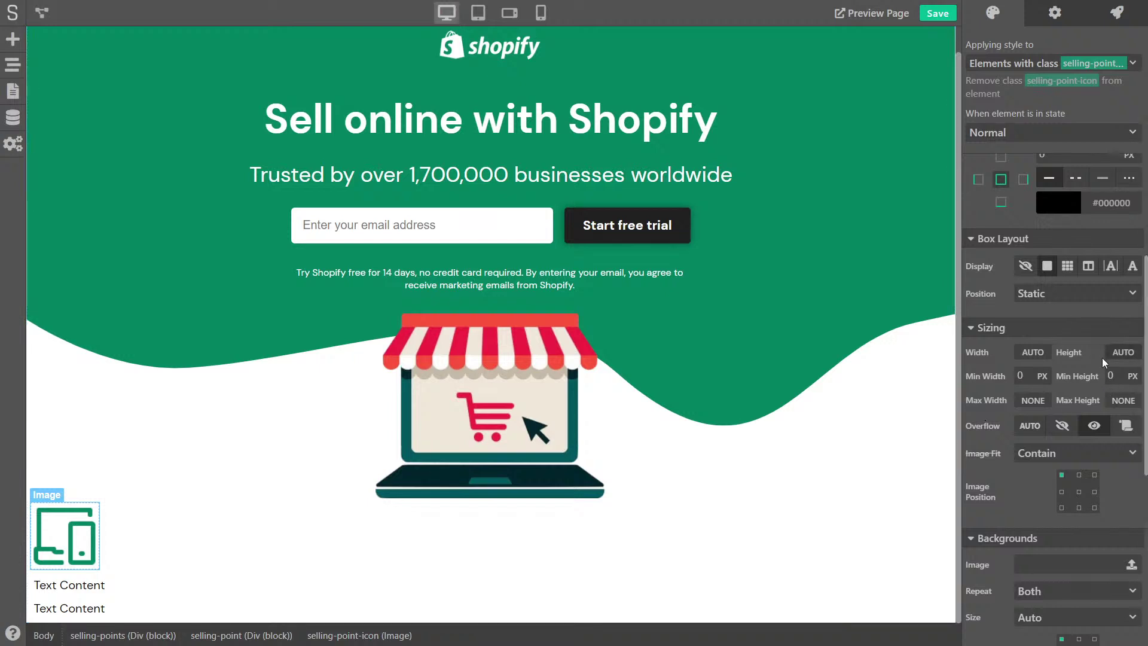
click(1036, 351)
click(1039, 371)
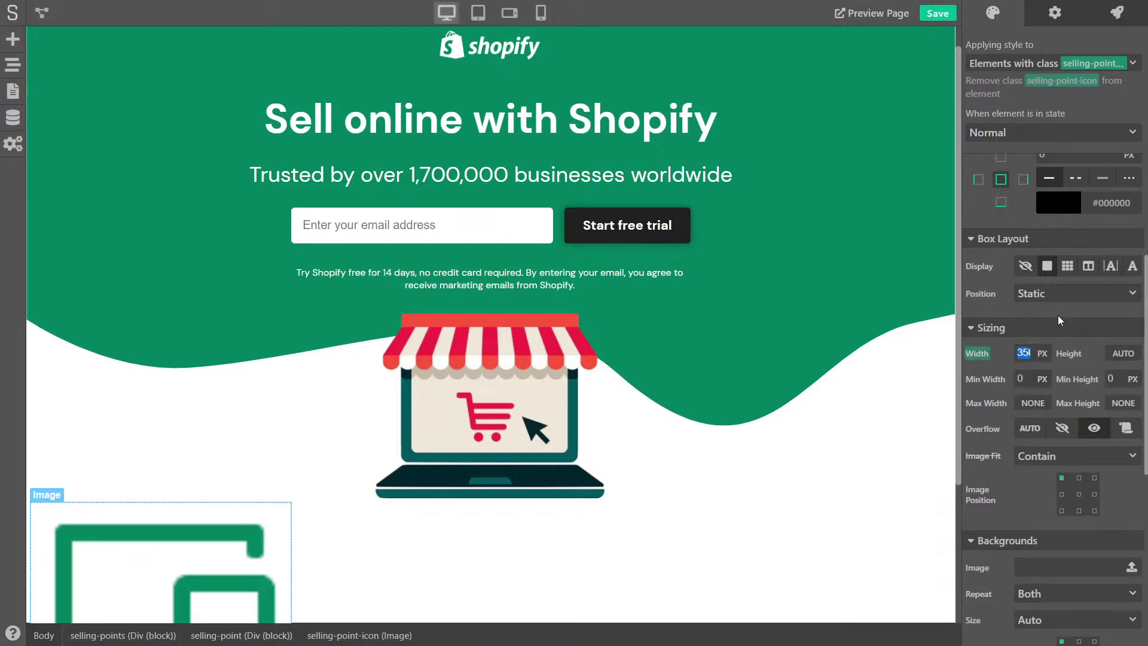
text(80)
double_click(1022, 354)
text(50)
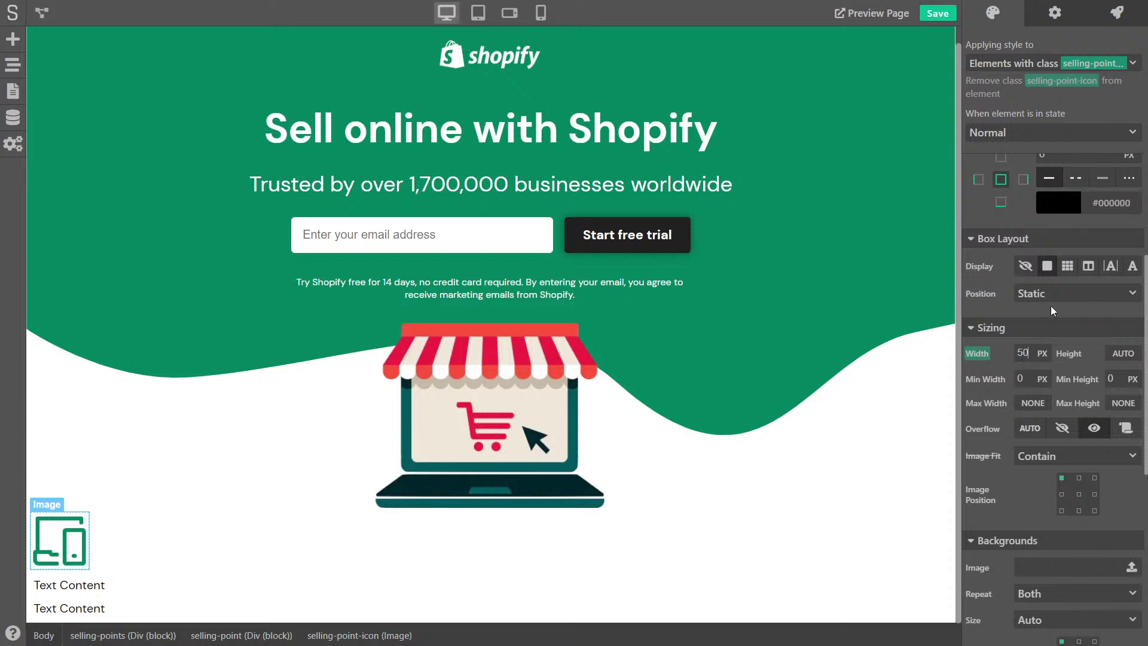
Step: Clear the overriding inner margin set directly on the selling-point-title text Div
click(92, 578)
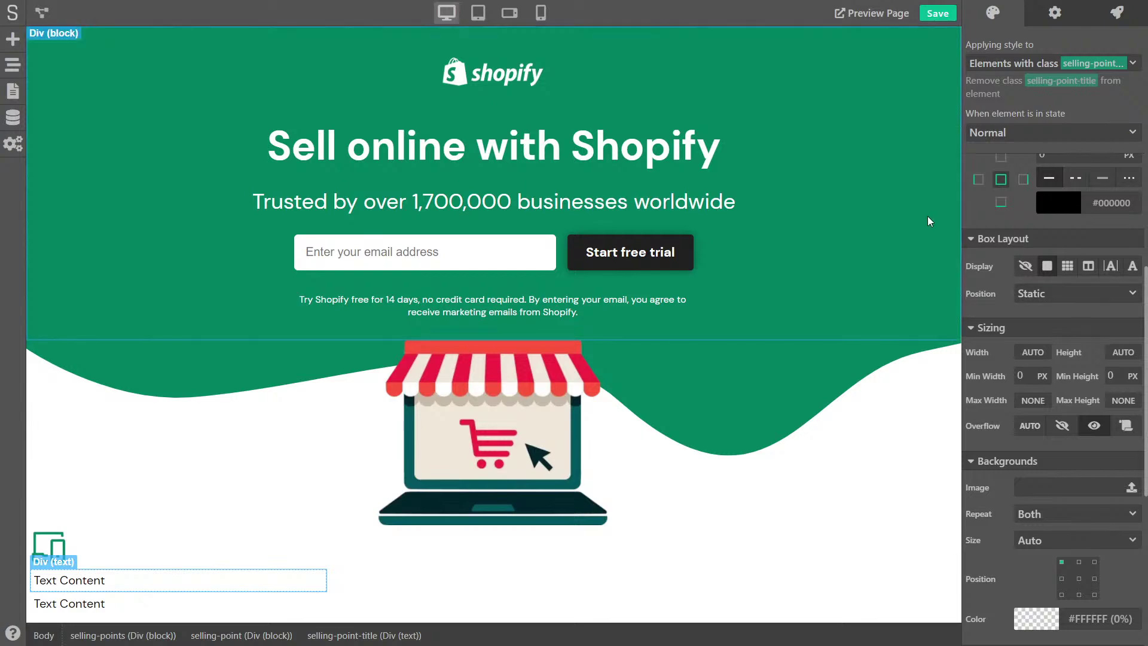
scroll(1042, 221, up, 6)
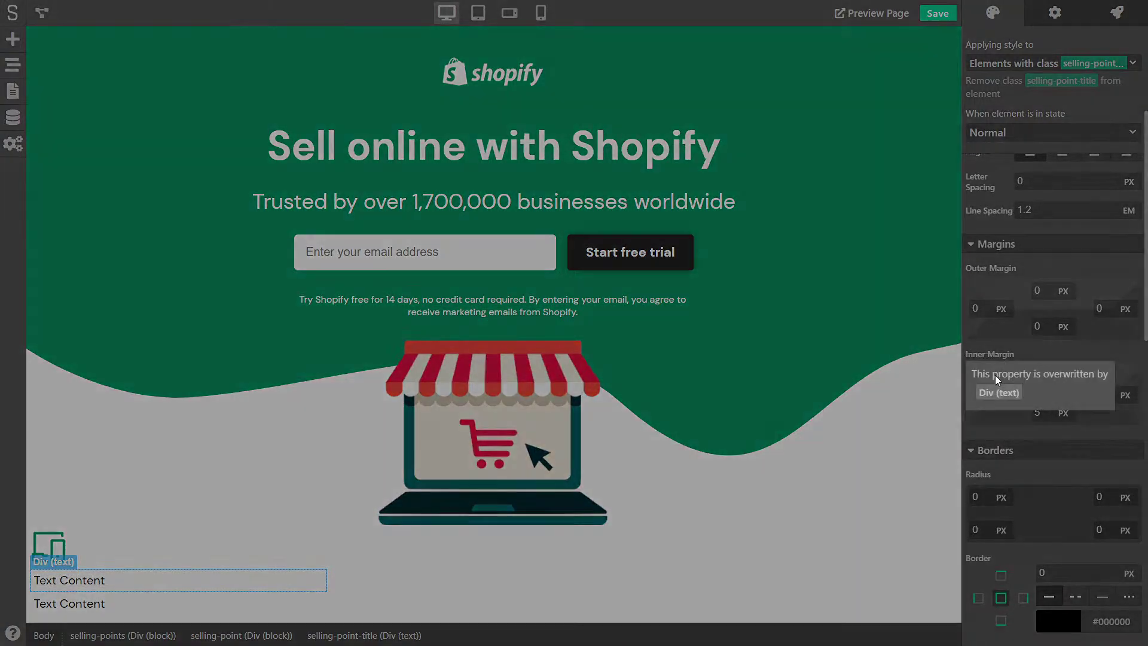
click(995, 357)
click(995, 357)
click(1017, 377)
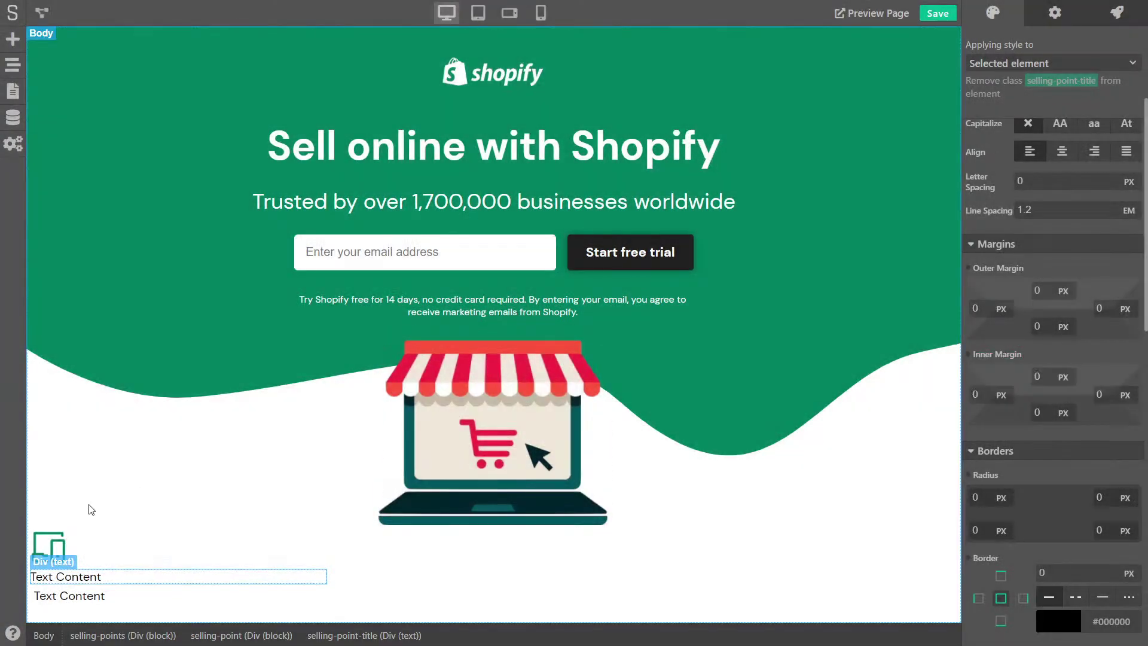
Step: Clear the overriding inner margin set directly on the selling-point-description text Div
click(66, 605)
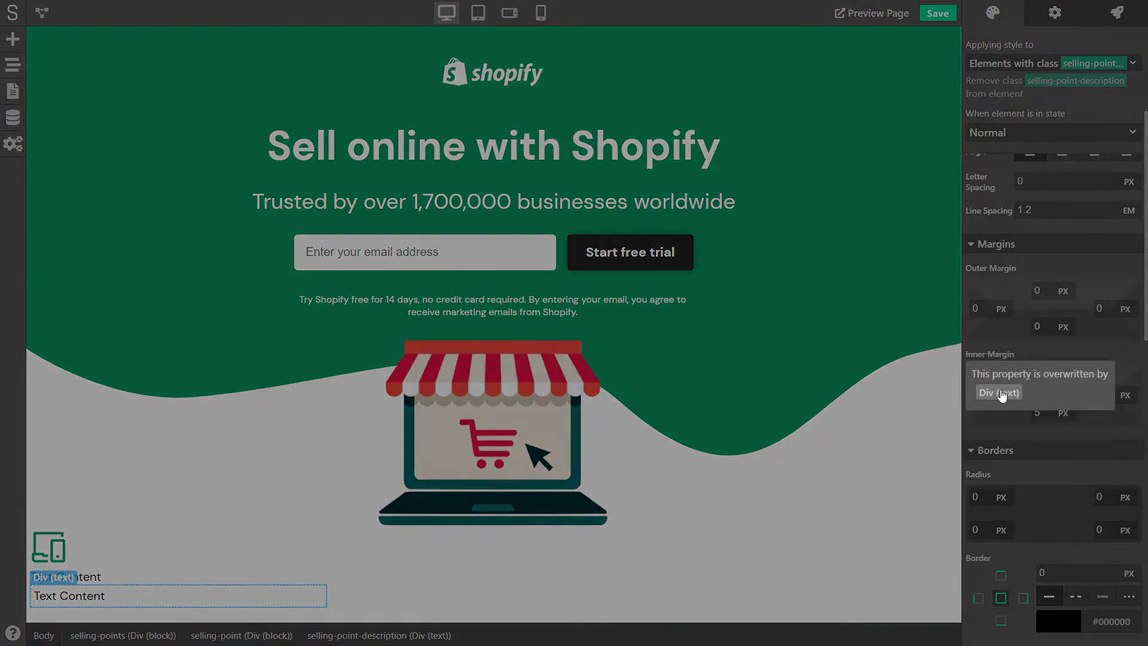
click(990, 392)
click(995, 354)
click(1017, 376)
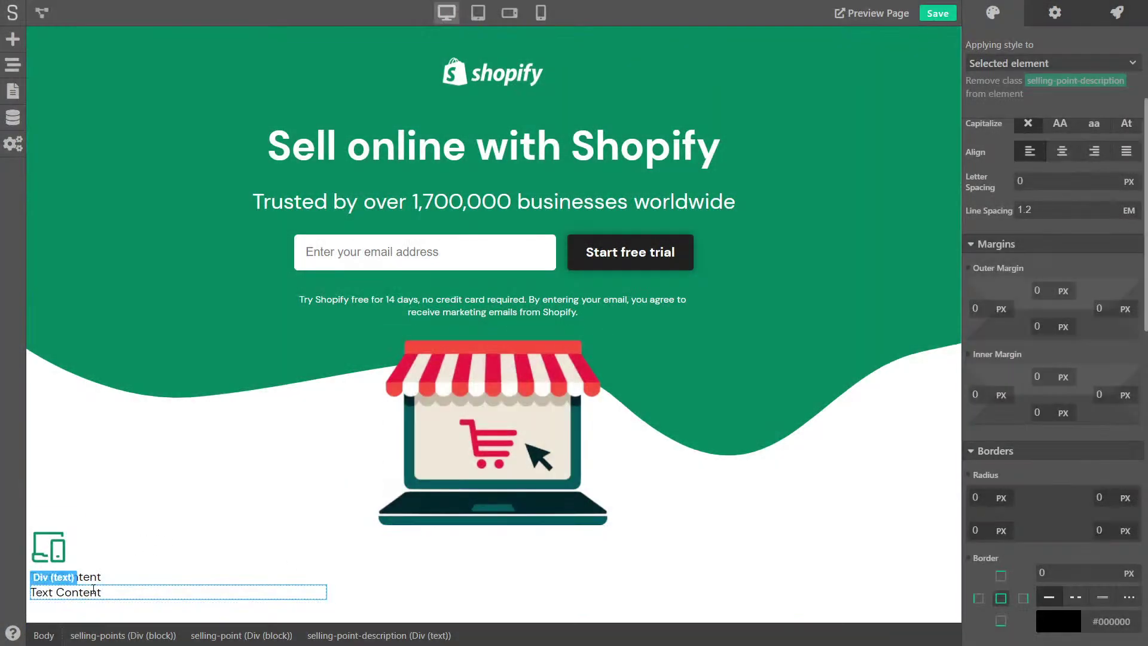
Step: Increase the font weight of the selling-point title to match the bold headings on the reference page
click(66, 576)
key(ctrl+shift+p)
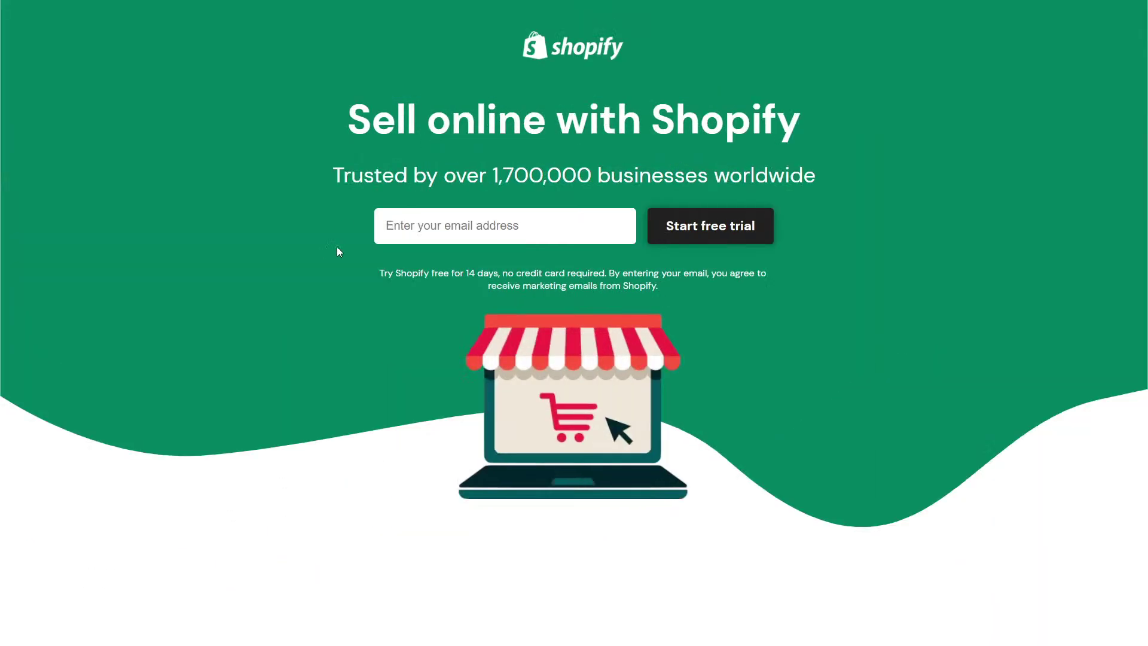
scroll(328, 257, down, 7)
drag(220, 184, 409, 216)
key(ctrl+shift+p)
scroll(1115, 210, up, 4)
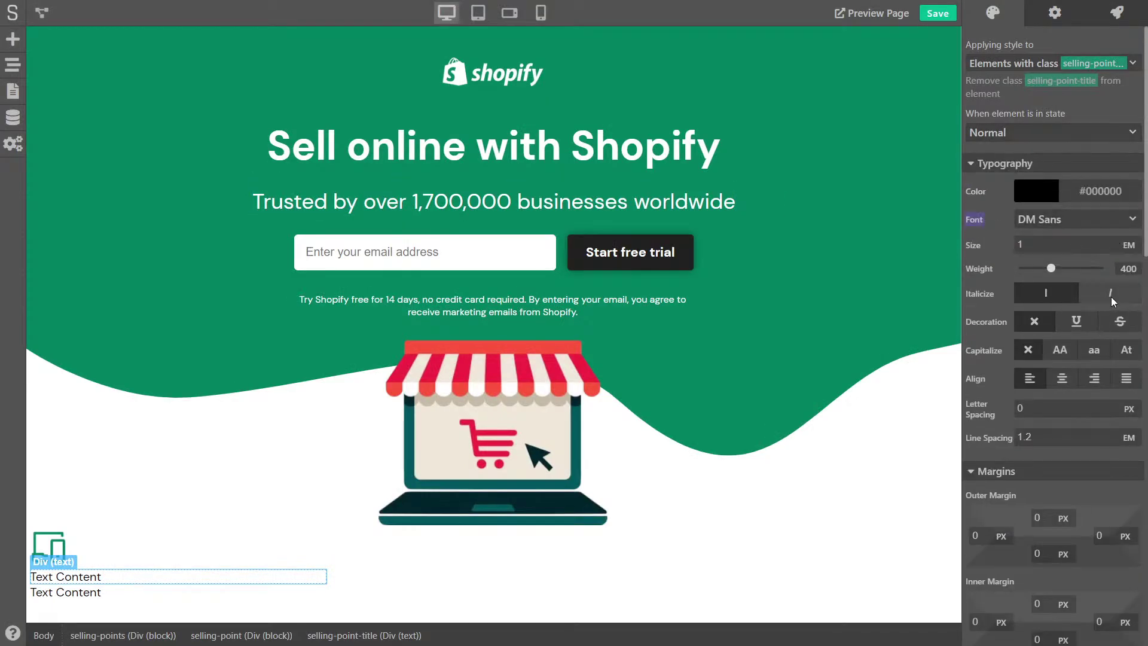
drag(1050, 267, 1072, 268)
Step: Replace the selling-point title's placeholder with "Beautiful themes that are responsive and customizable", copied from the reference page
key(ctrl+shift+p)
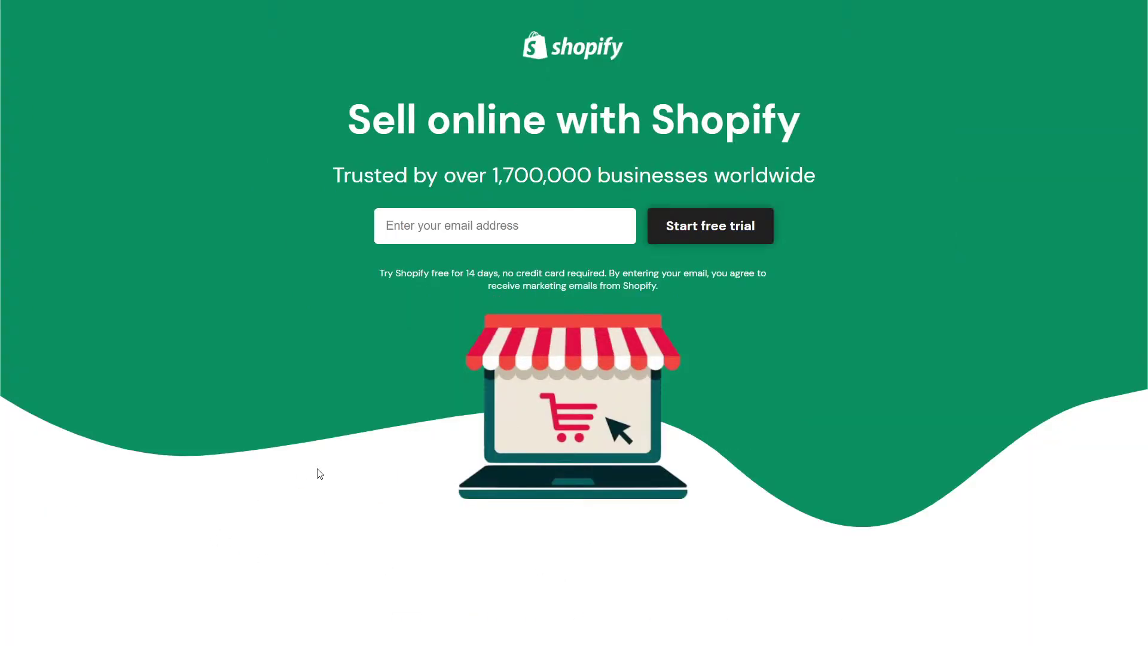
scroll(318, 472, down, 6)
drag(217, 190, 406, 214)
key(ctrl+c)
click(407, 214)
key(ctrl+shift+p)
double_click(81, 576)
key(ctrl+a)
key(ctrl+v)
click(165, 537)
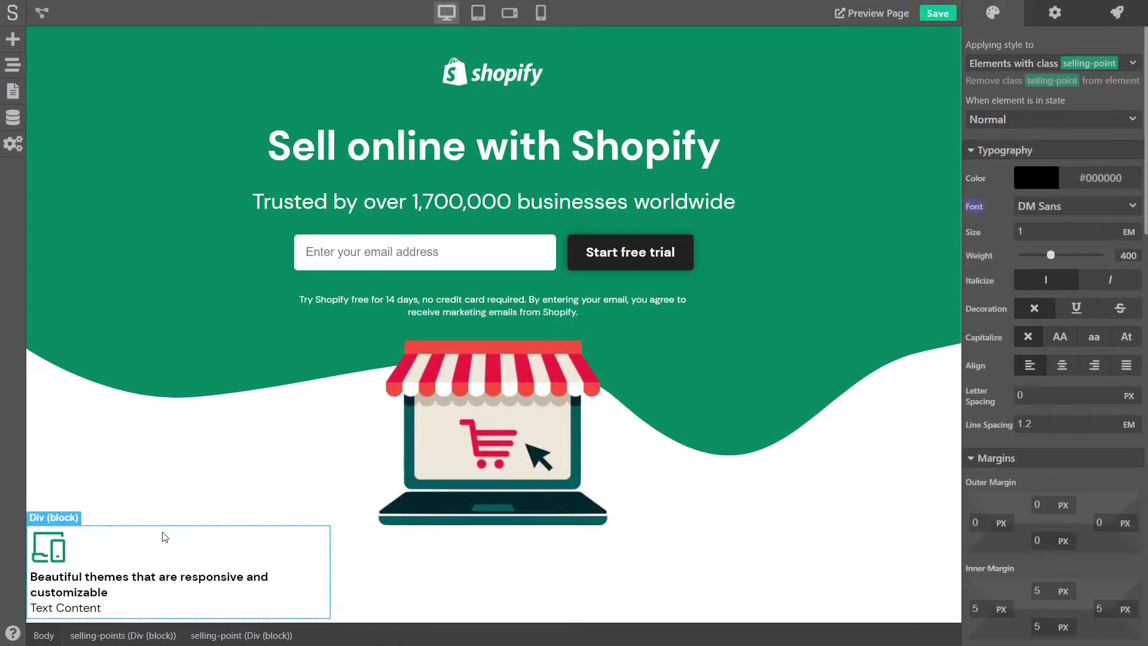
Step: Replace the selling-point description's placeholder with the "No design skills needed" paragraph copied from the reference page
key(ctrl+shift+p)
key(alt+Tab)
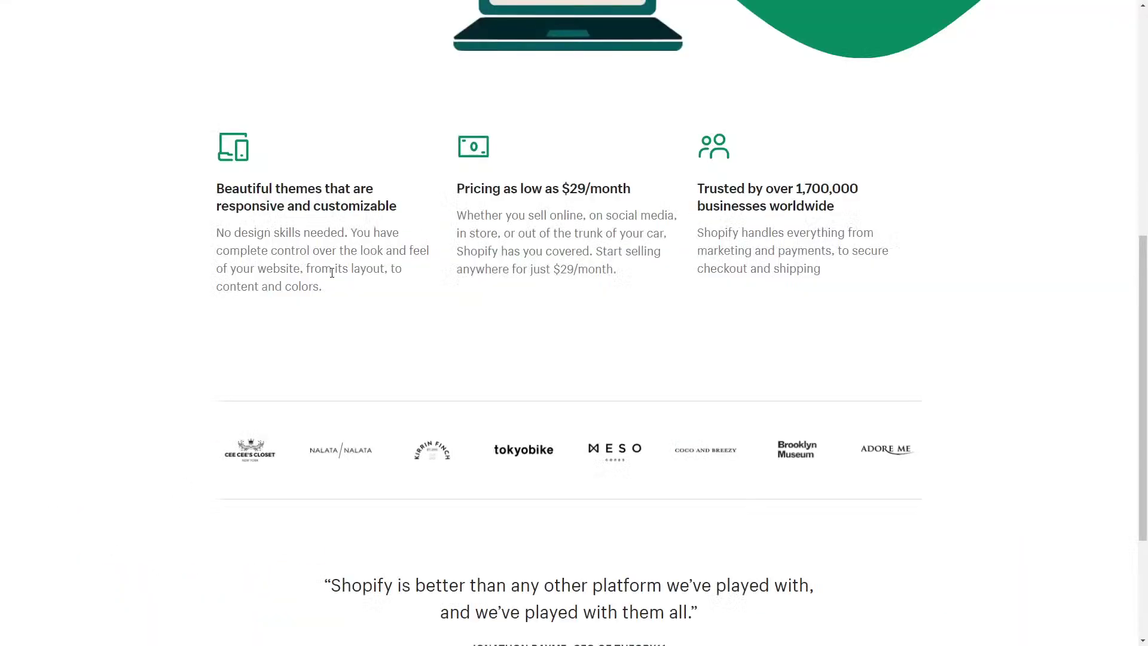
triple_click(236, 233)
key(ctrl+c)
click(354, 303)
key(alt+Tab)
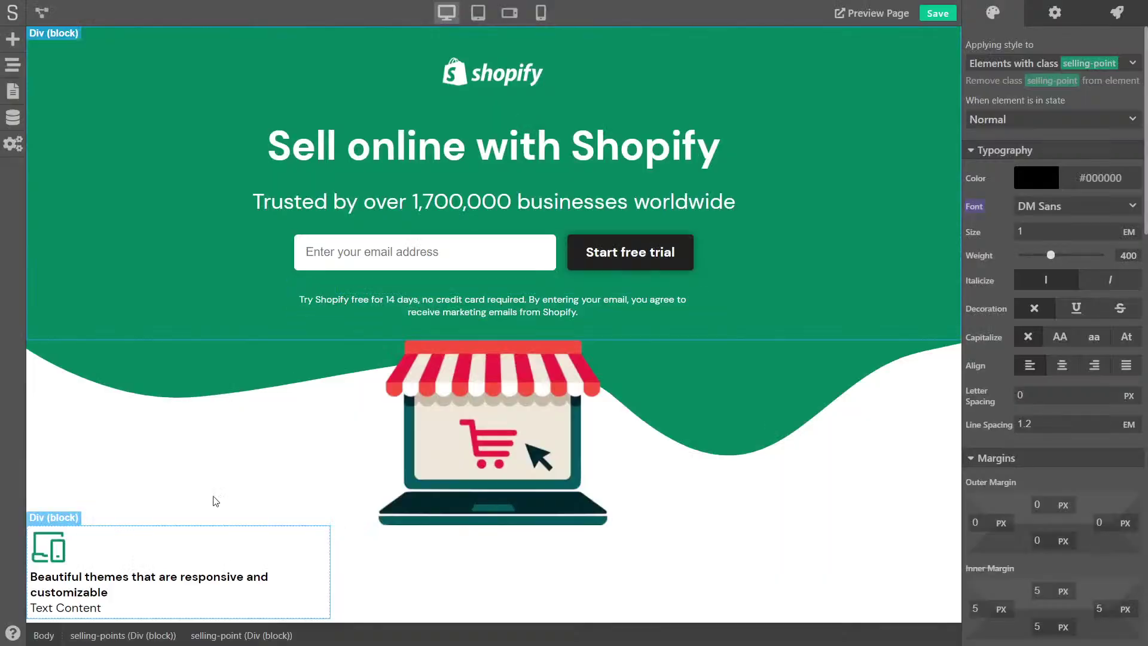
double_click(69, 607)
key(ctrl+v)
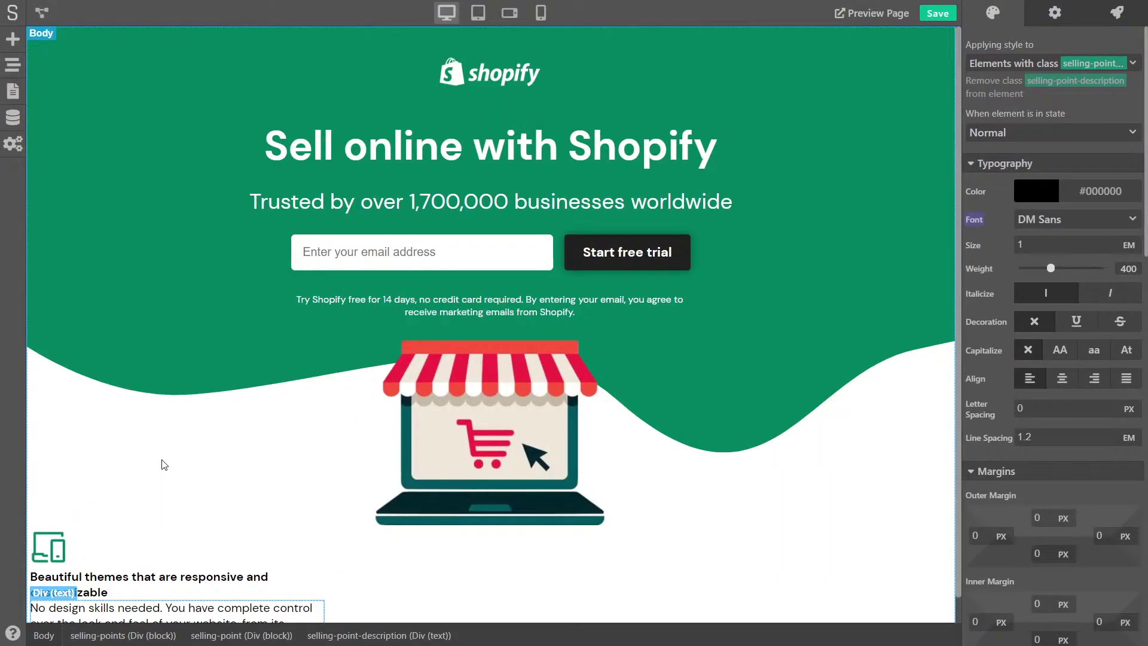
click(165, 465)
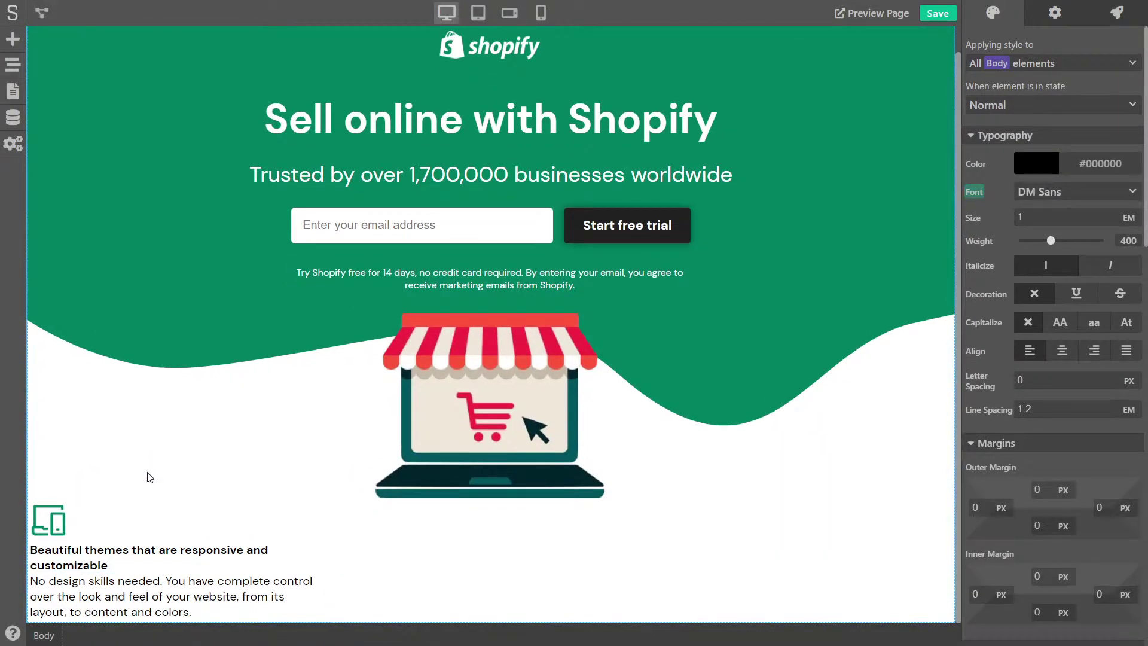
Step: Compare the selling-points section with the reference page and set the selling-points block's max width to 800 px
click(454, 560)
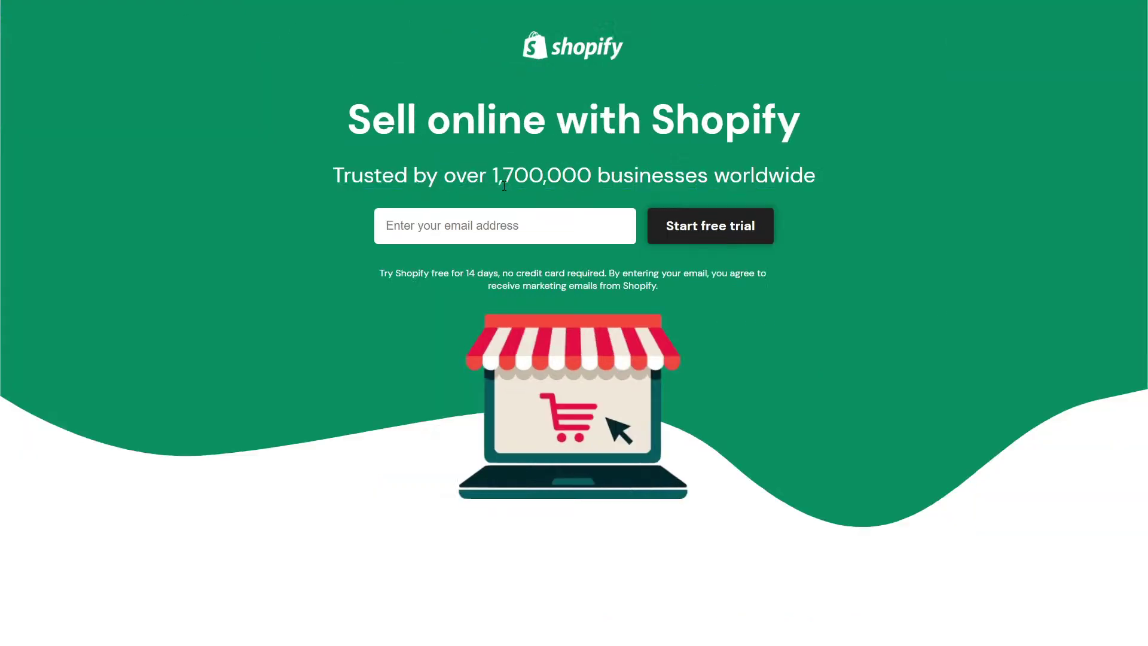
scroll(523, 327, down, 8)
scroll(525, 327, up, 3)
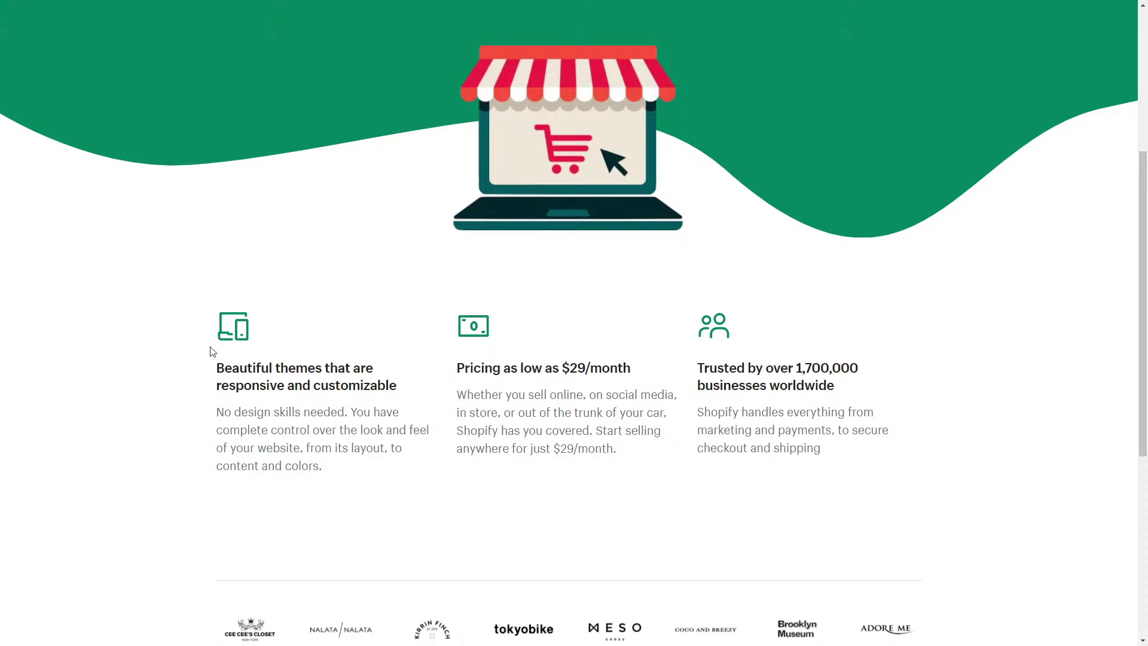
key(alt+Tab)
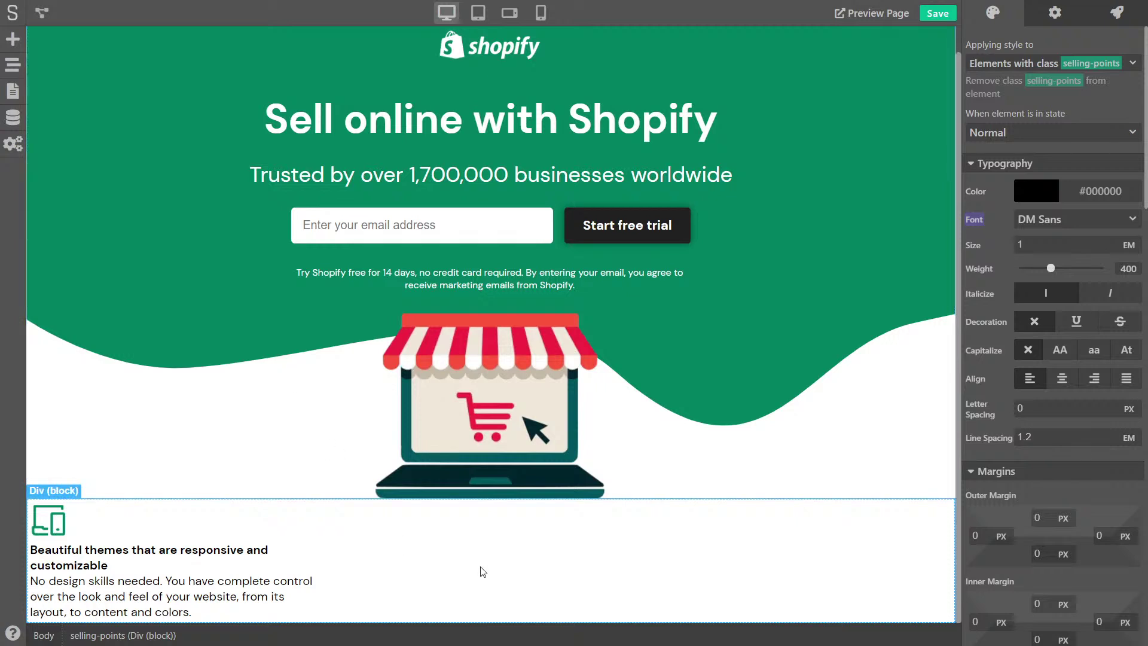
scroll(1082, 372, down, 7)
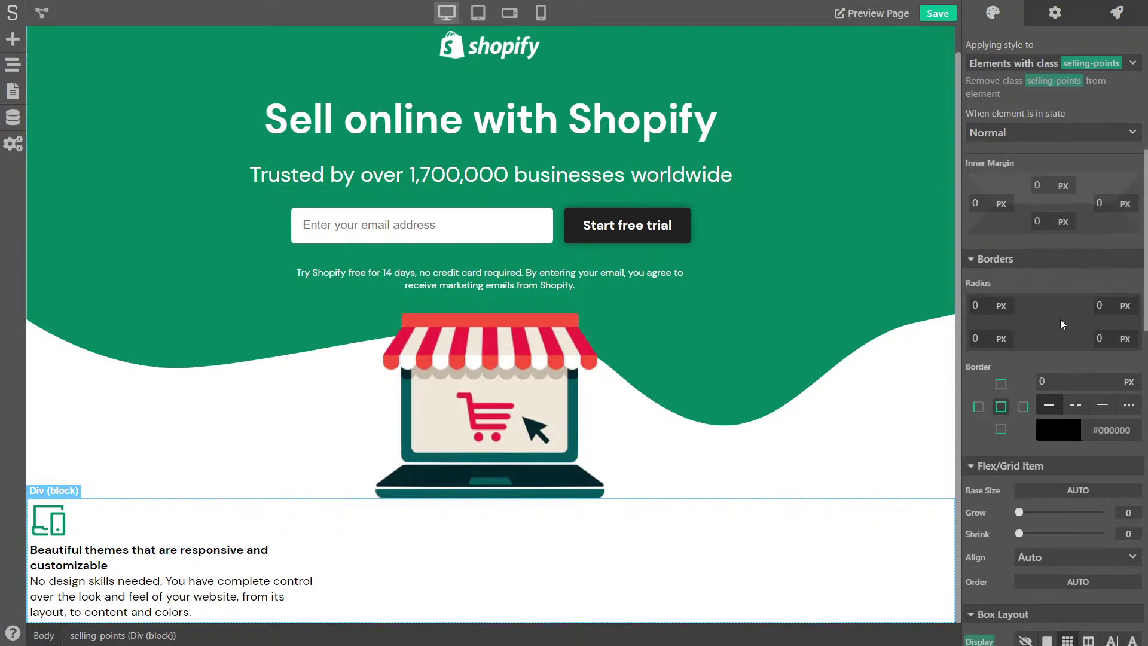
scroll(1059, 323, down, 5)
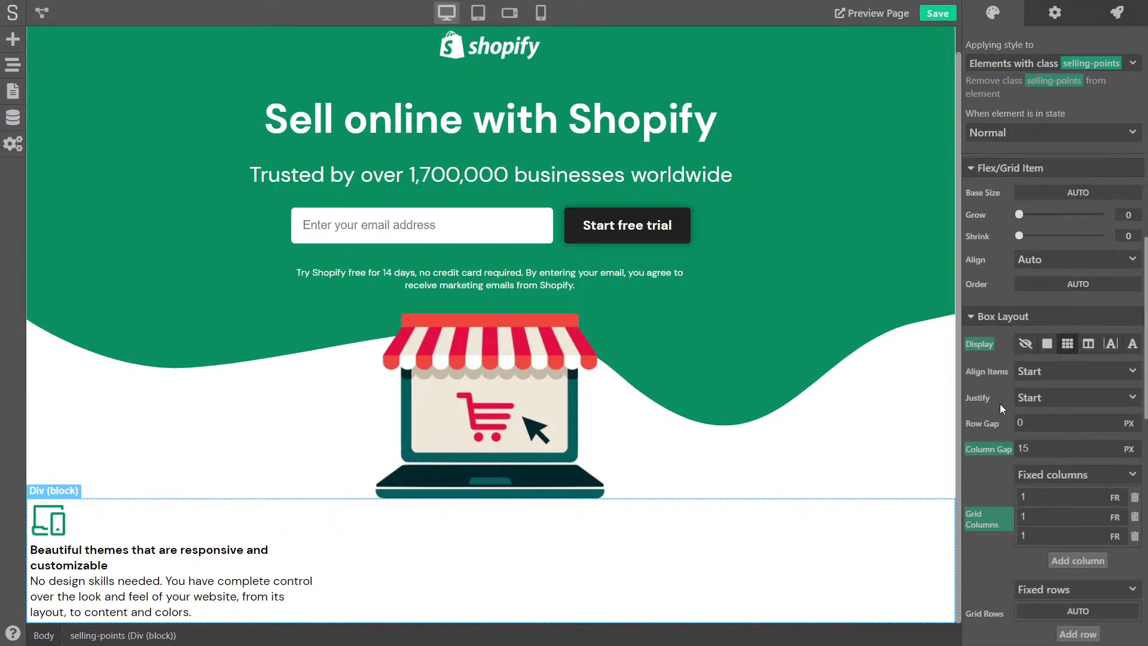
scroll(1000, 404, up, 3)
scroll(1000, 404, down, 7)
scroll(1011, 359, down, 3)
click(1037, 354)
click(1033, 396)
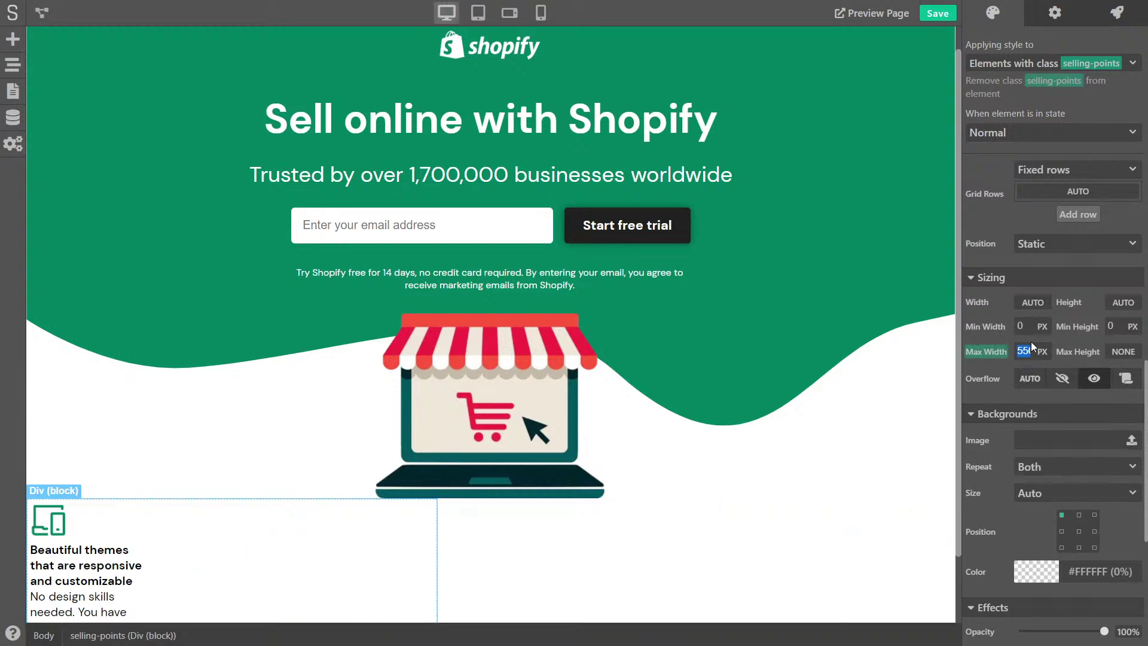
text(800)
key(Return)
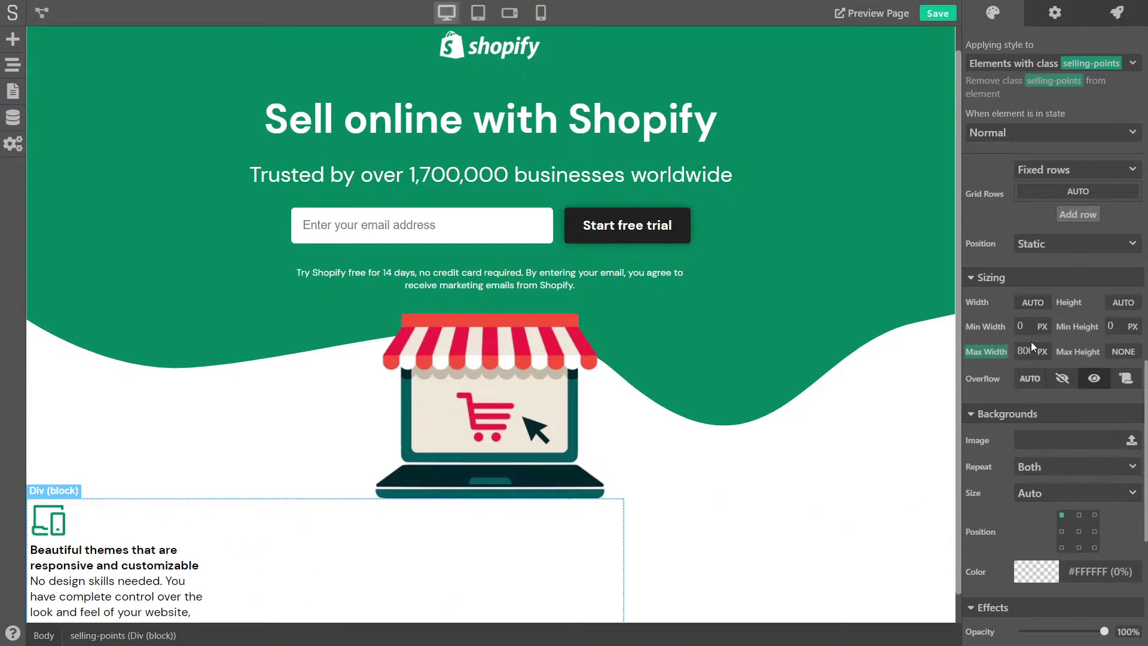
Step: Set the selling-points block's flex/grid item alignment to Center
scroll(1005, 344, up, 3)
scroll(1006, 347, up, 4)
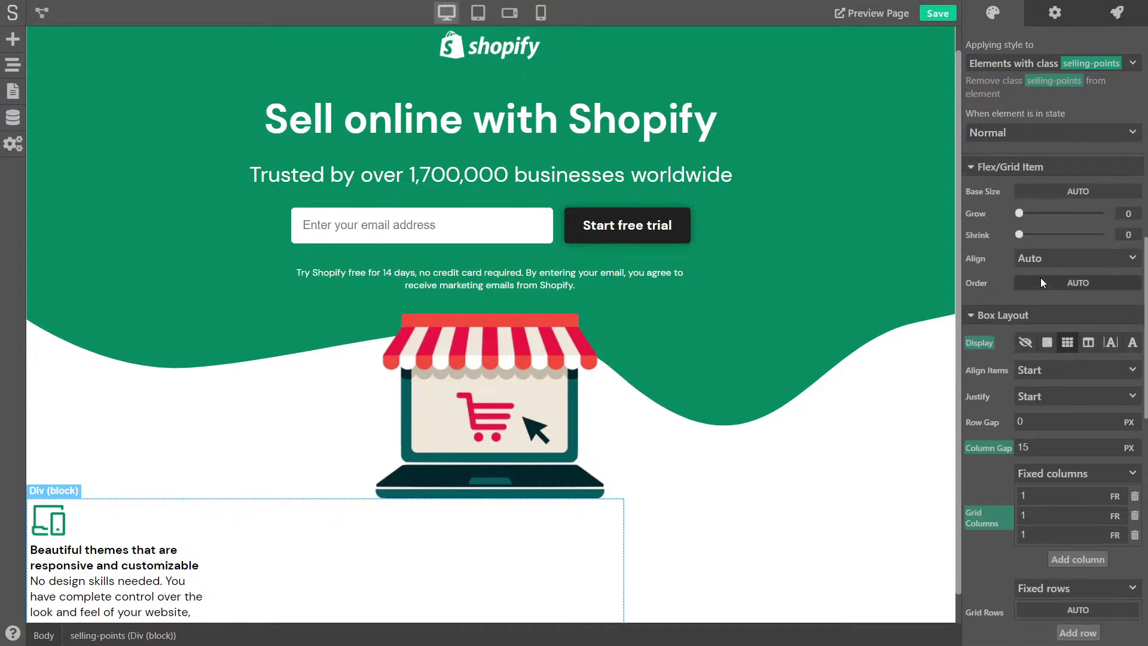
click(1043, 259)
click(1041, 315)
scroll(779, 377, down, 1)
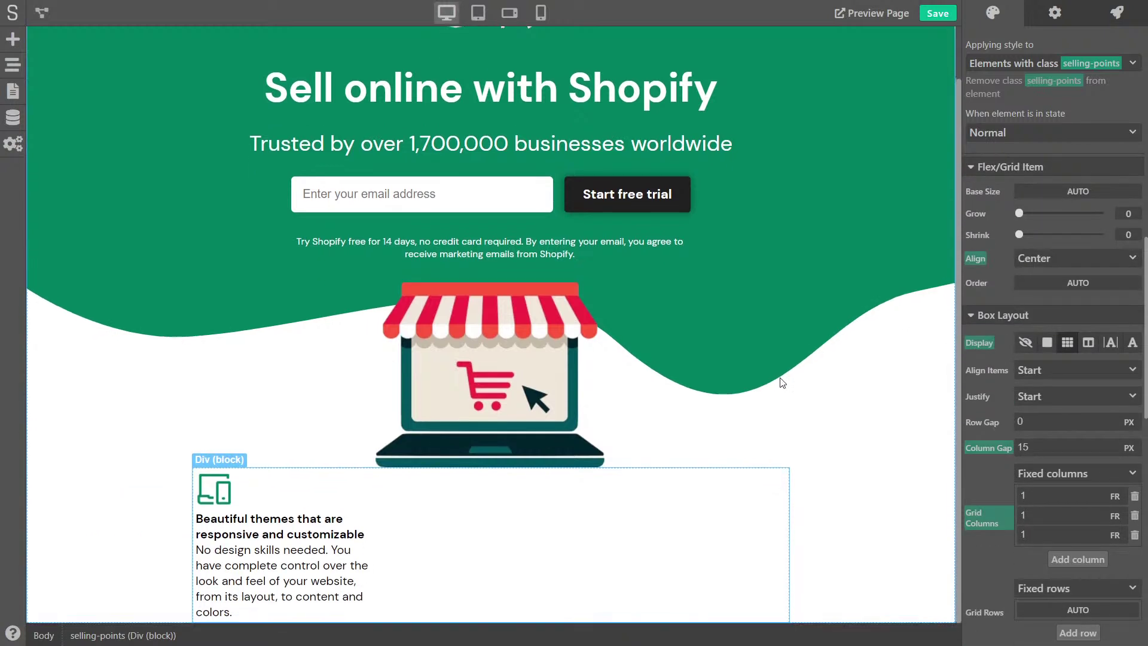
Step: Set the selling-points block's top outer margin to 30 px to separate it from the laptop image
click(268, 525)
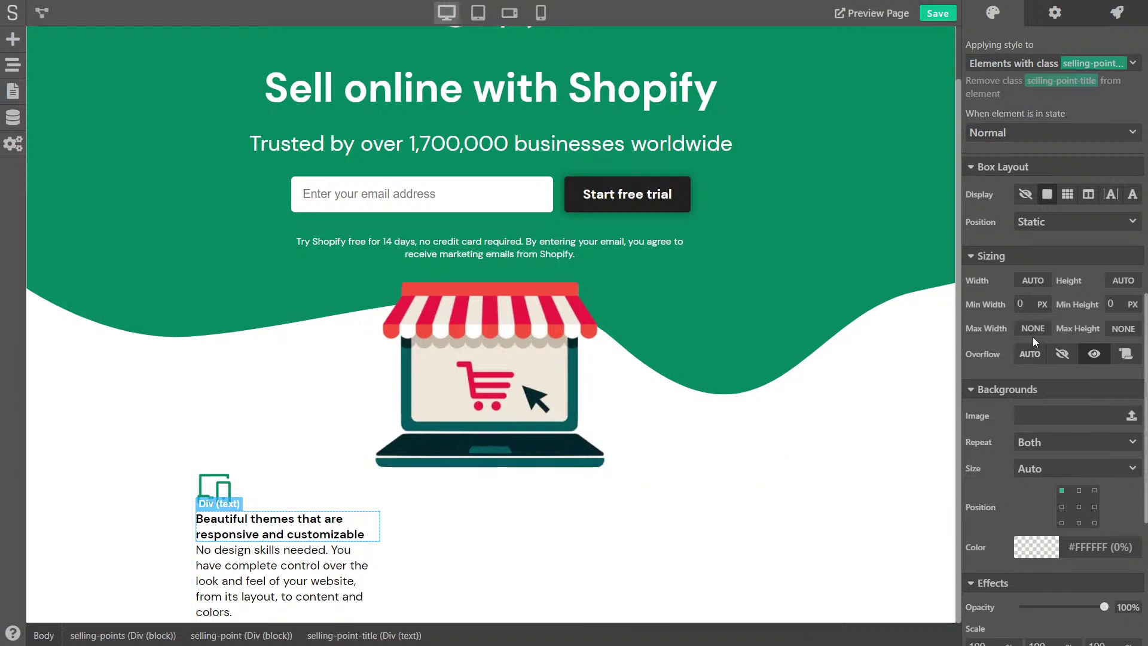
scroll(999, 300, up, 5)
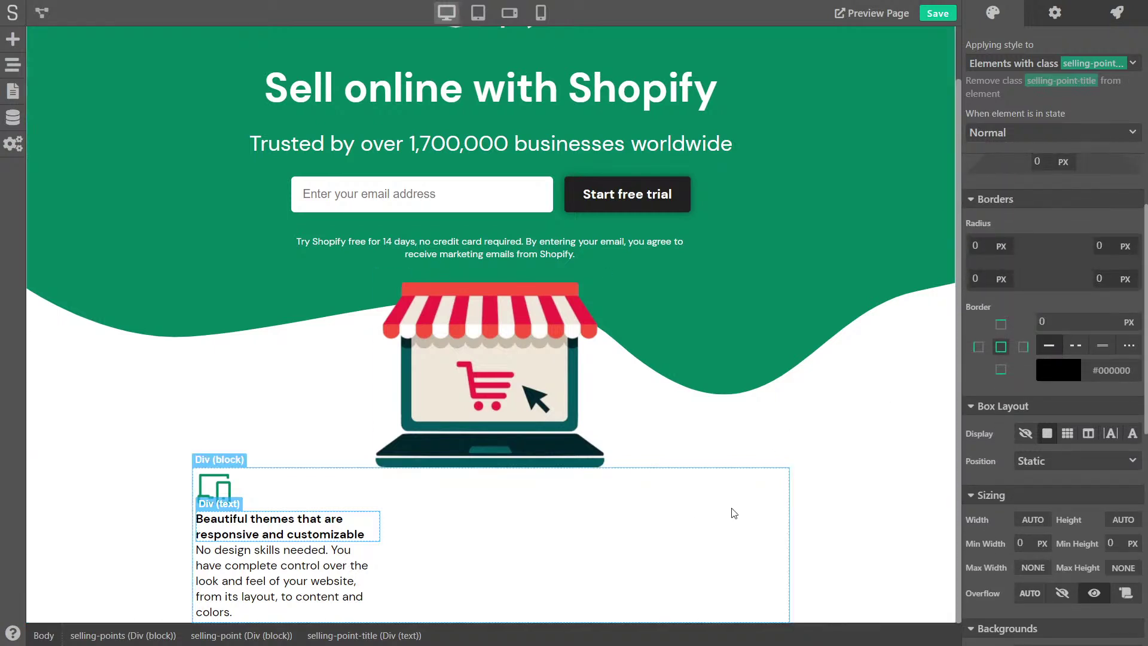
click(763, 498)
scroll(1018, 382, up, 3)
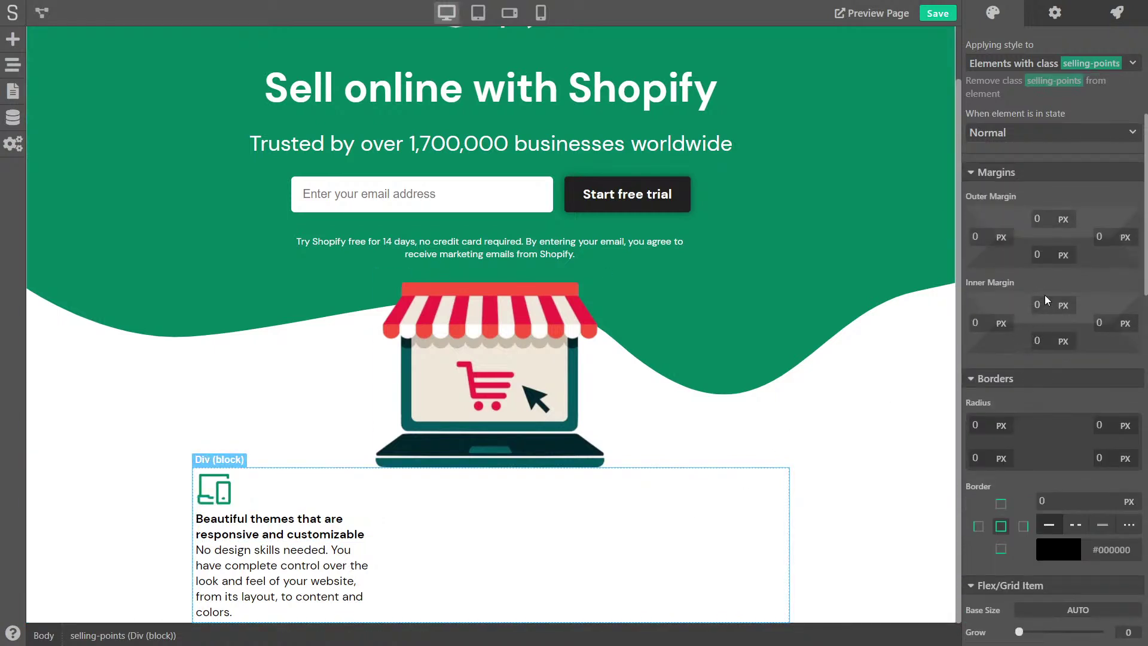
scroll(1046, 298, up, 2)
click(1038, 339)
text(30)
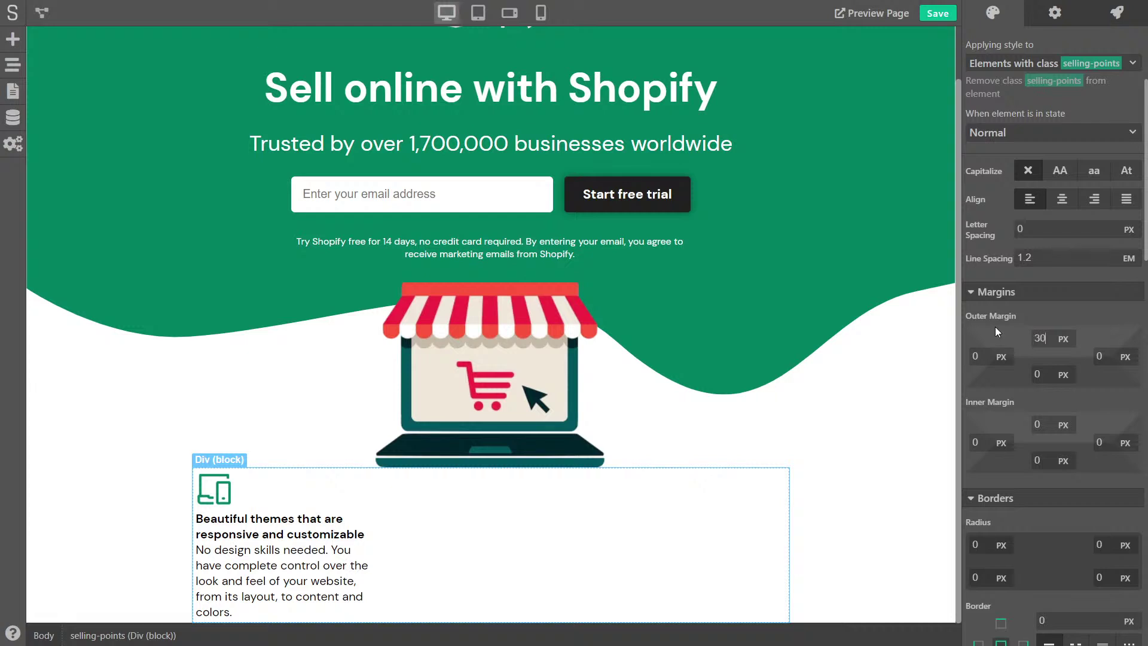
key(Return)
scroll(418, 478, down, 1)
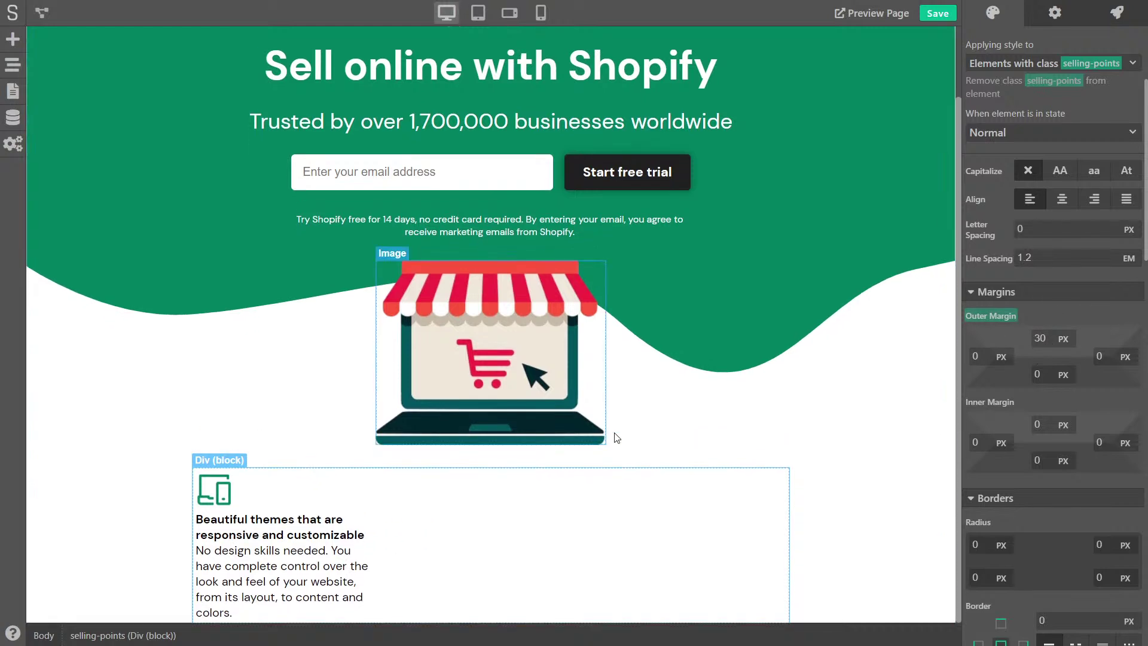
Step: Set the selling-point title's top and bottom outer margins to 10 px
click(281, 526)
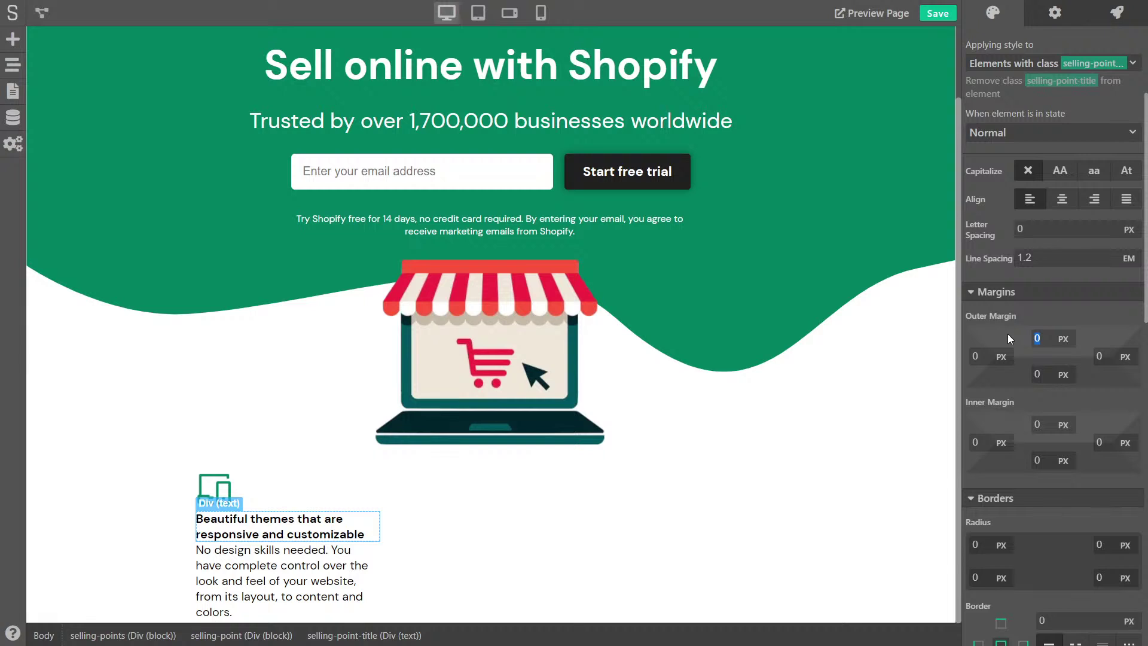
key(Tab)
key(Tab)
text(10)
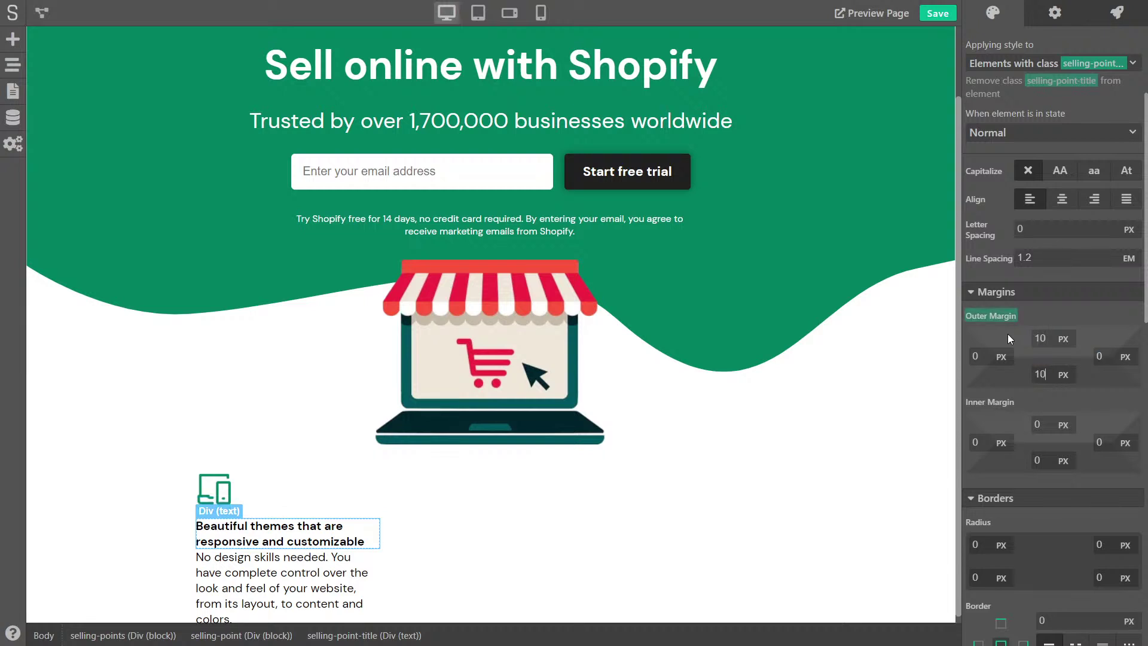
key(Tab)
Step: Check the column widths on the reference page and set the selling-points block's max width to 900 px
click(569, 492)
scroll(610, 487, down, 1)
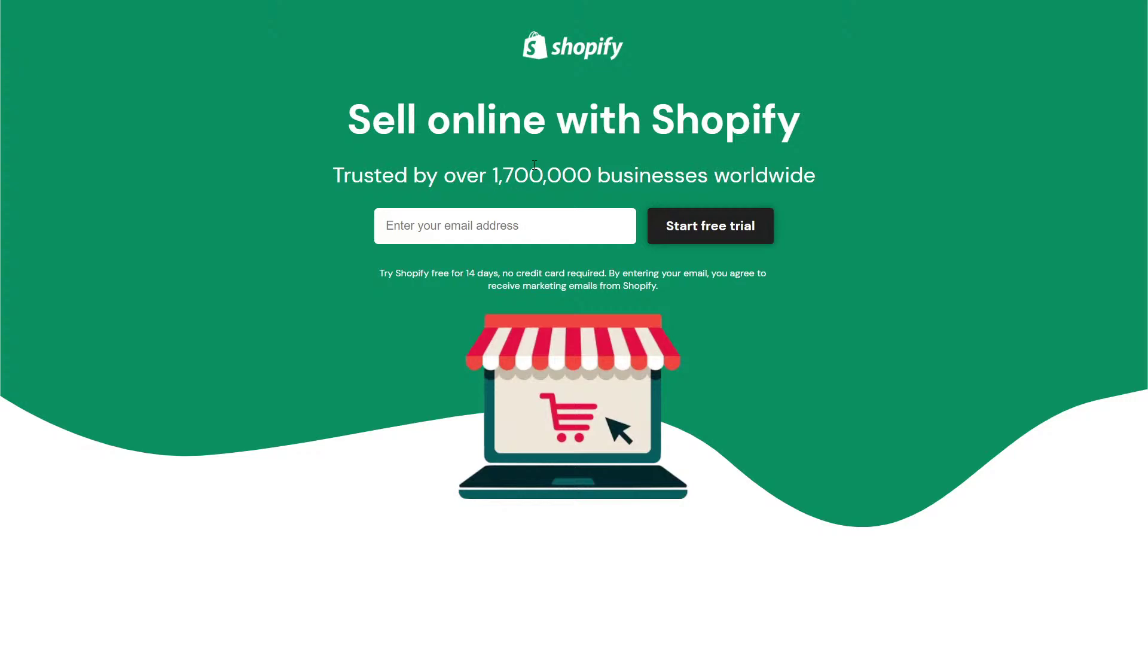
scroll(534, 165, down, 5)
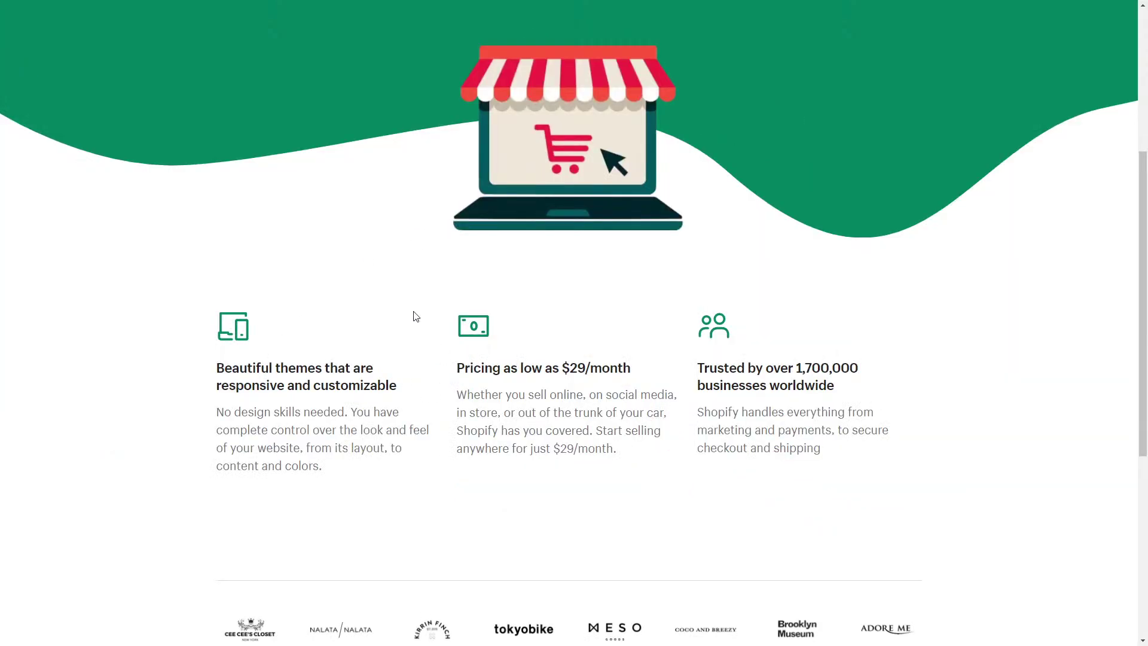
key(ctrl+w)
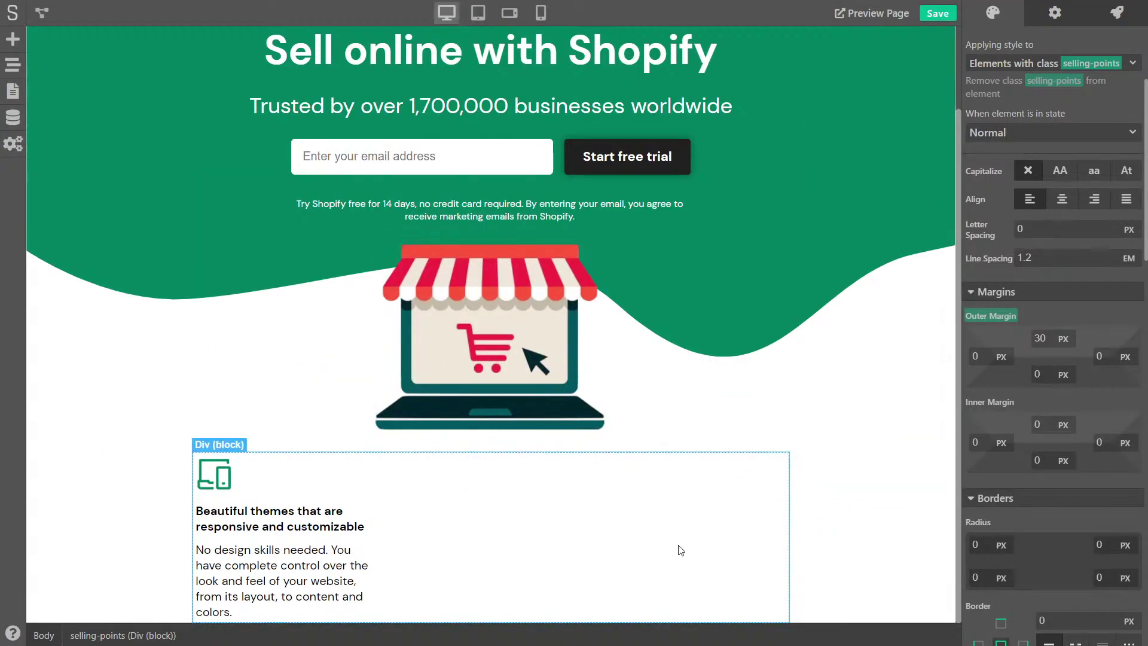
scroll(1117, 478, down, 10)
scroll(1117, 475, down, 3)
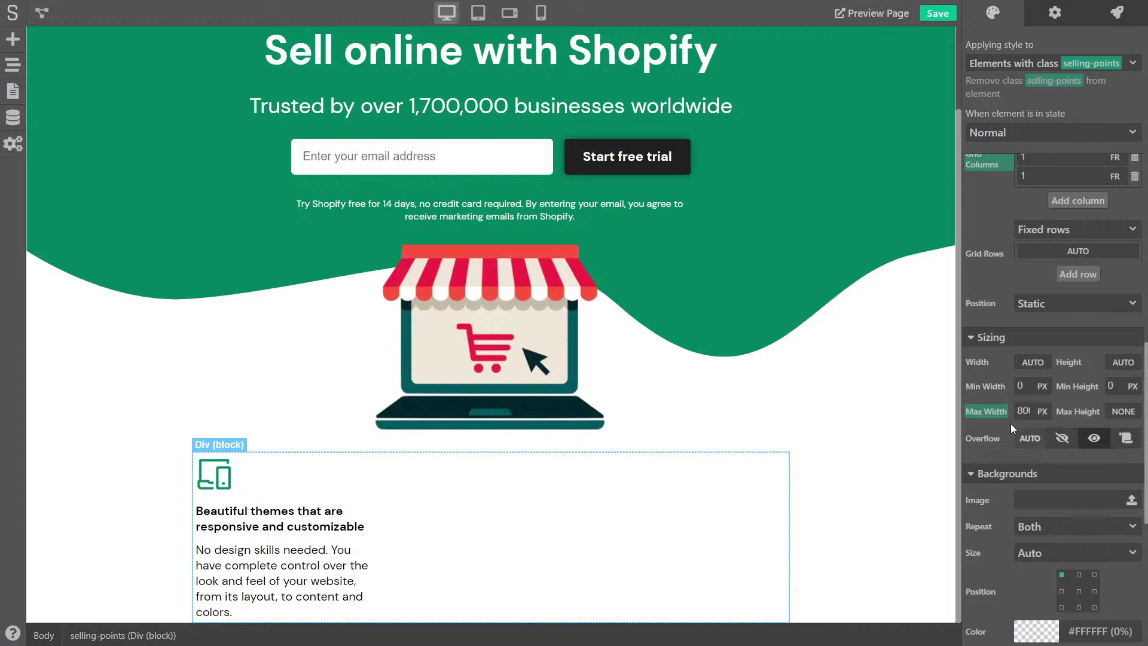
text(0)
key(Return)
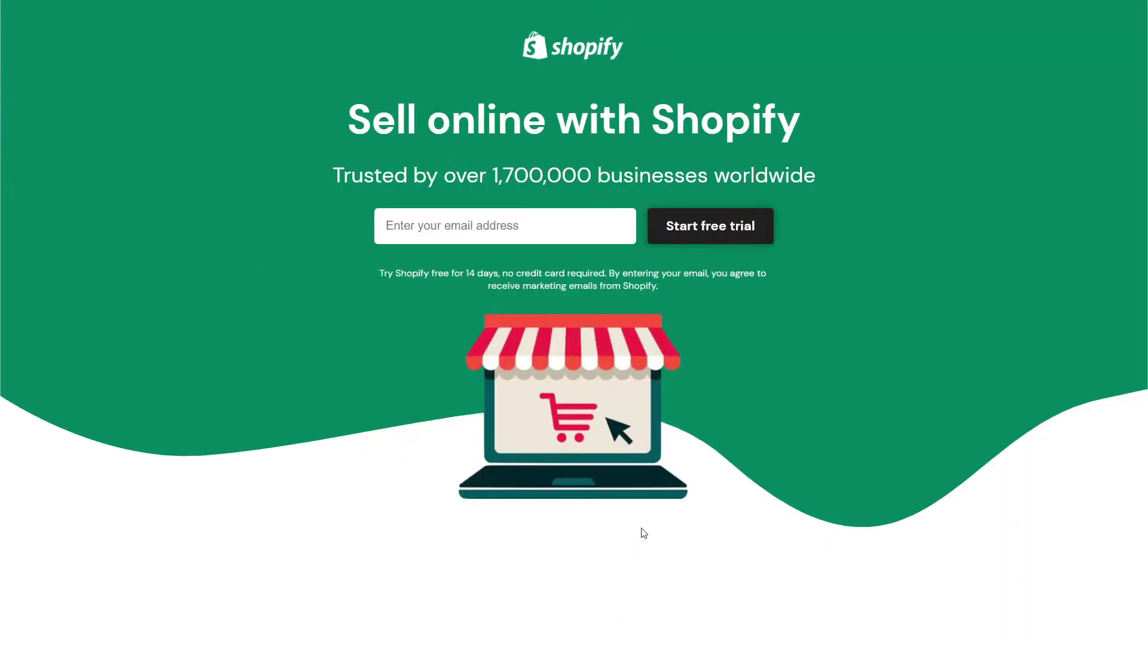
Step: Set the selling-point description's text color to grey #686868 like on the reference page, and save the project
scroll(633, 511, down, 6)
scroll(252, 407, up, 3)
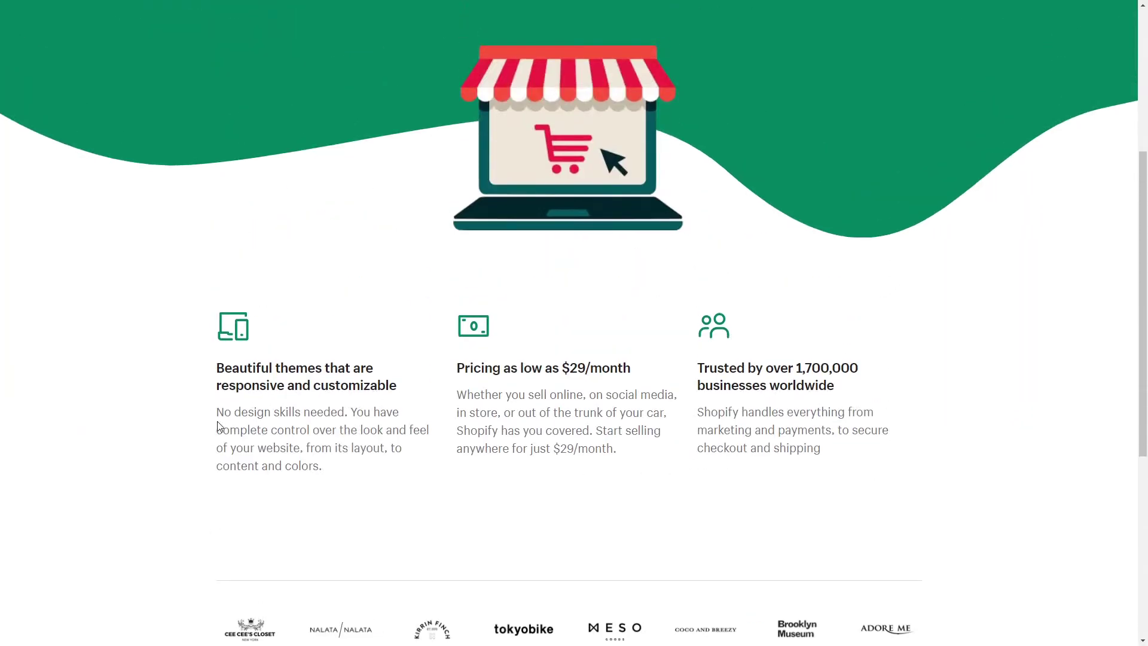
drag(218, 417, 326, 465)
click(323, 464)
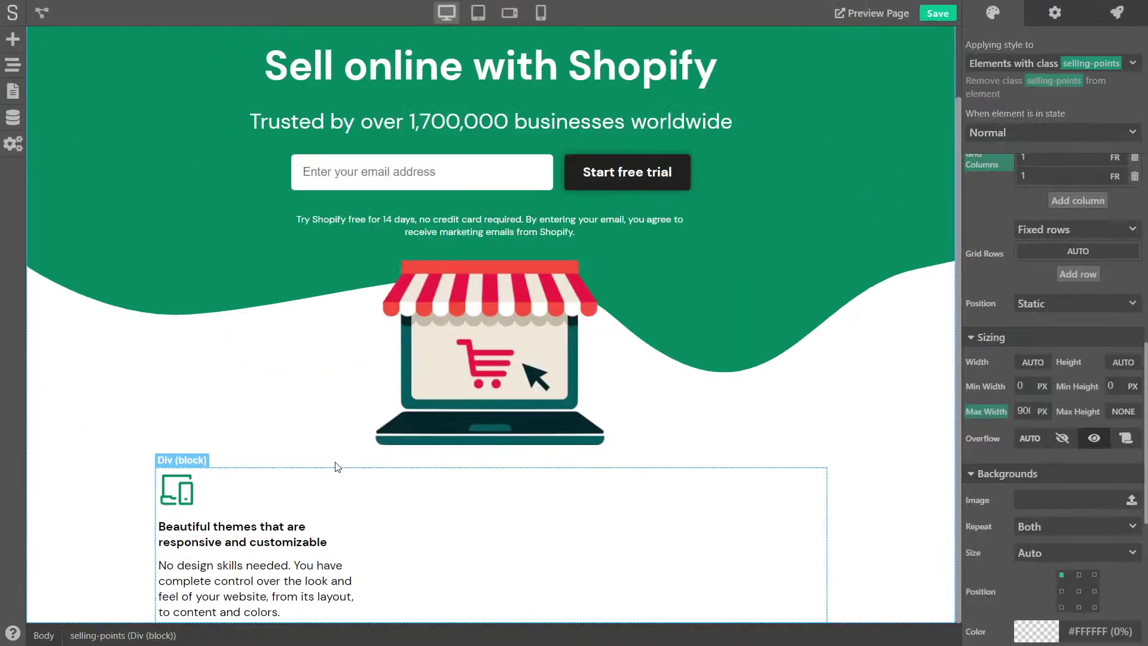
click(311, 584)
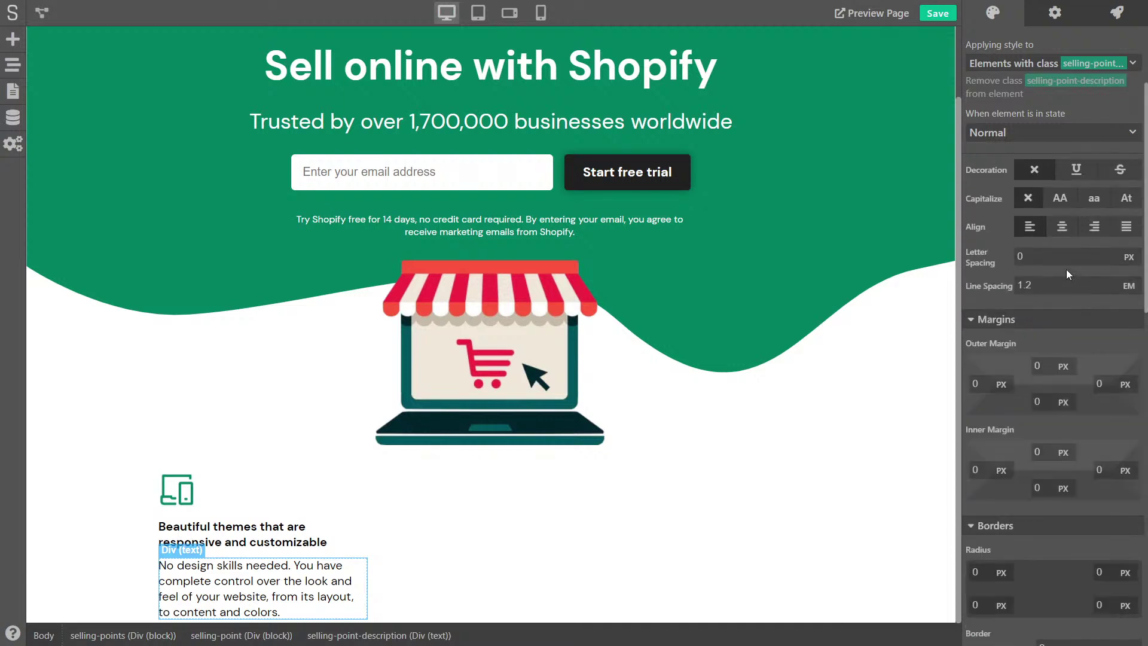
click(1032, 191)
drag(973, 302, 969, 285)
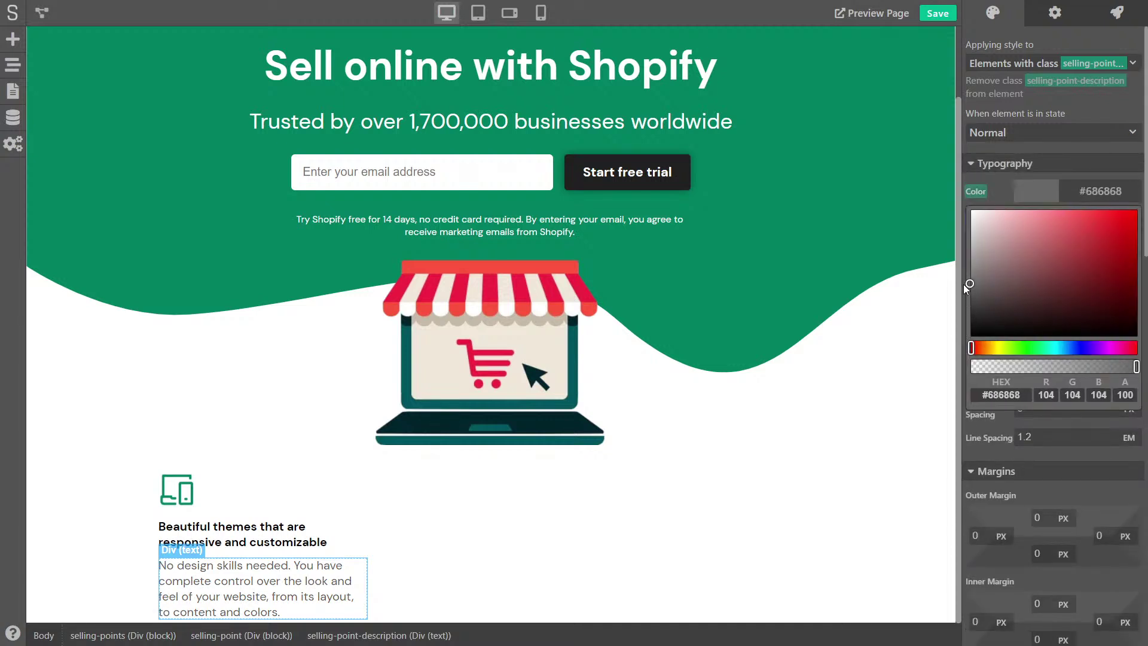
click(1084, 170)
click(708, 505)
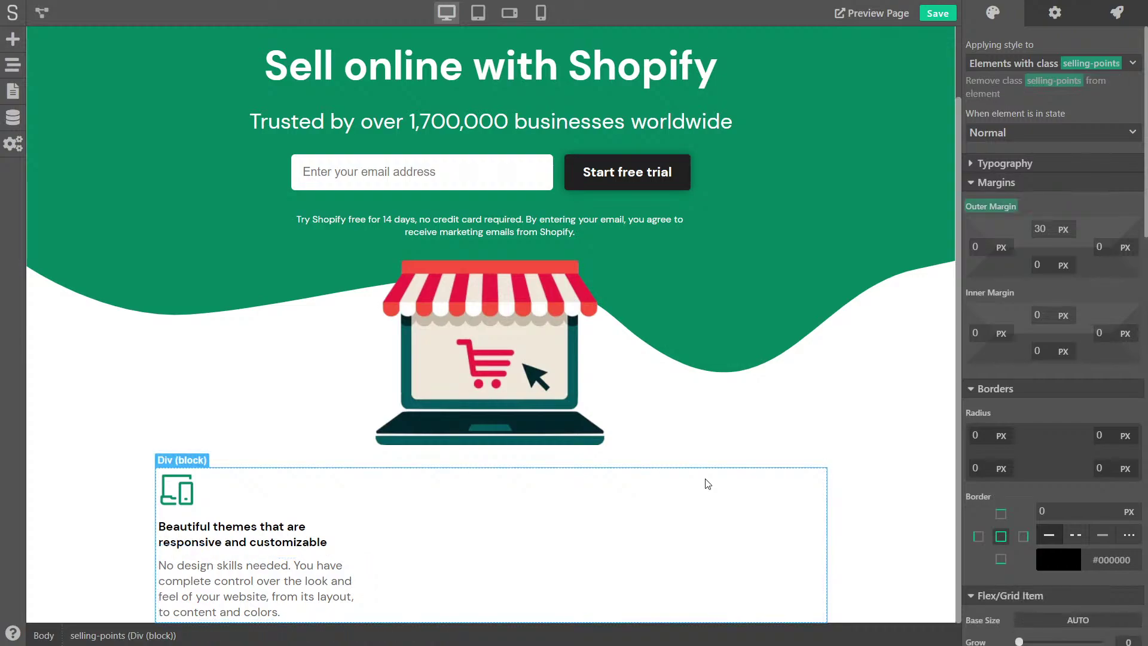
click(955, 19)
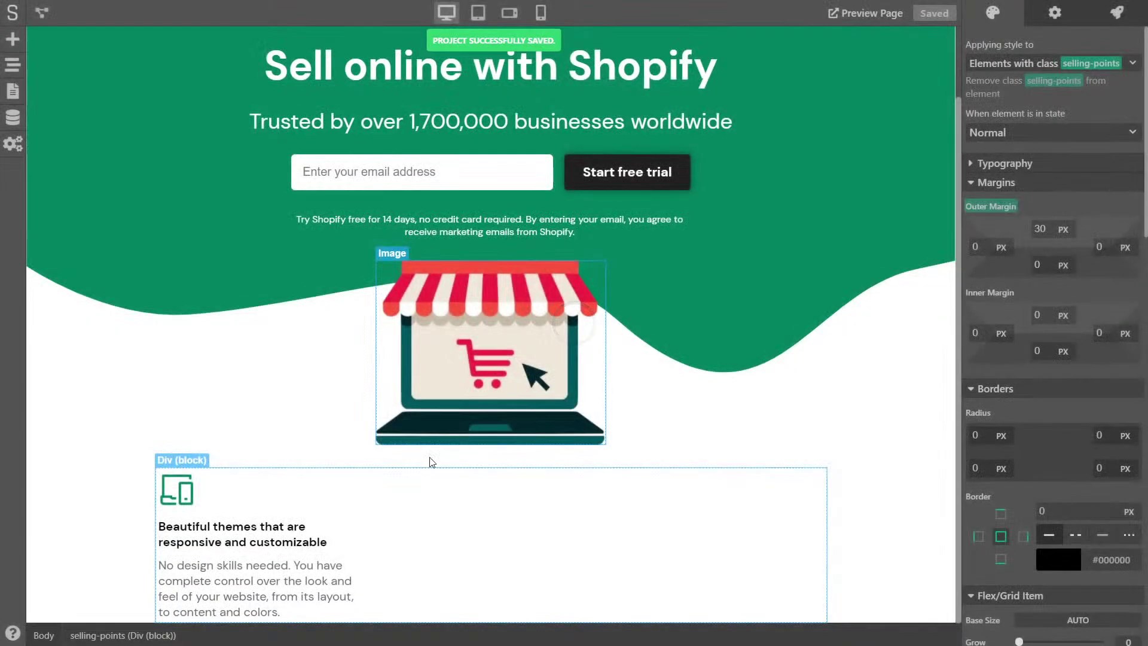
Step: Turn the selling-point block into a reusable component named Selling Point
click(367, 518)
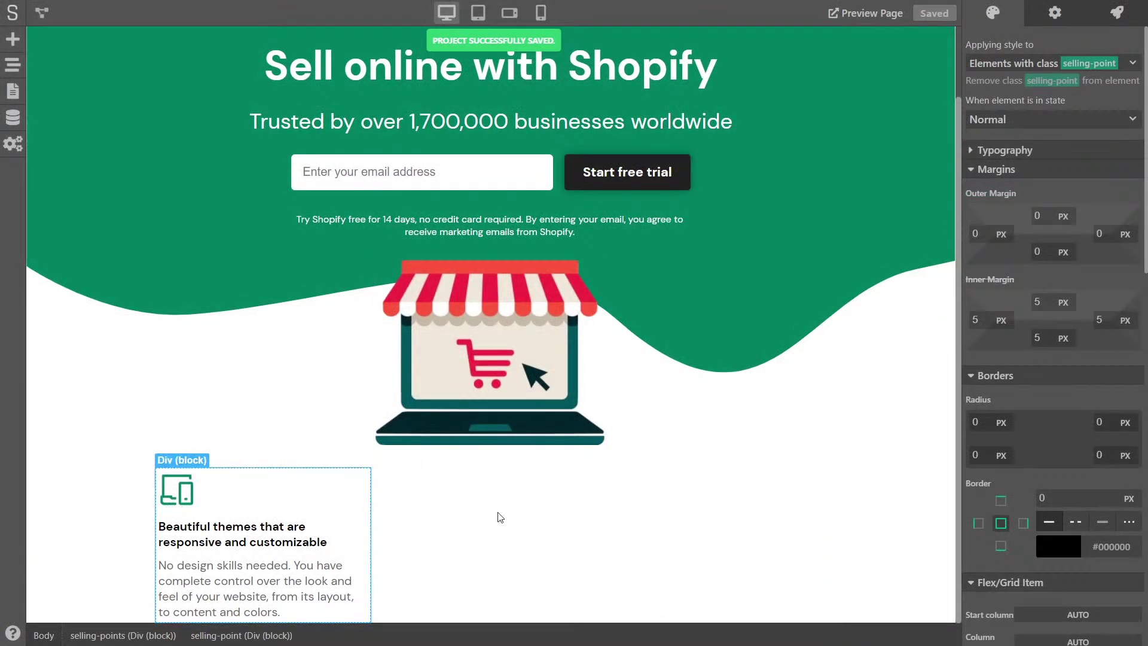
click(15, 70)
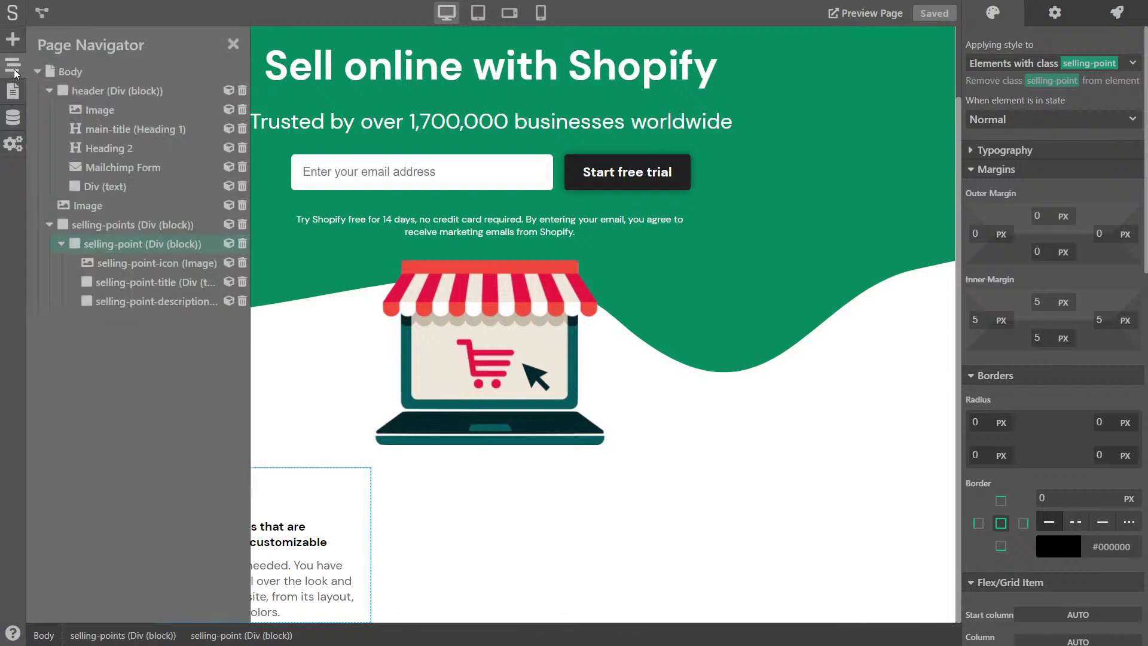
click(61, 243)
click(232, 47)
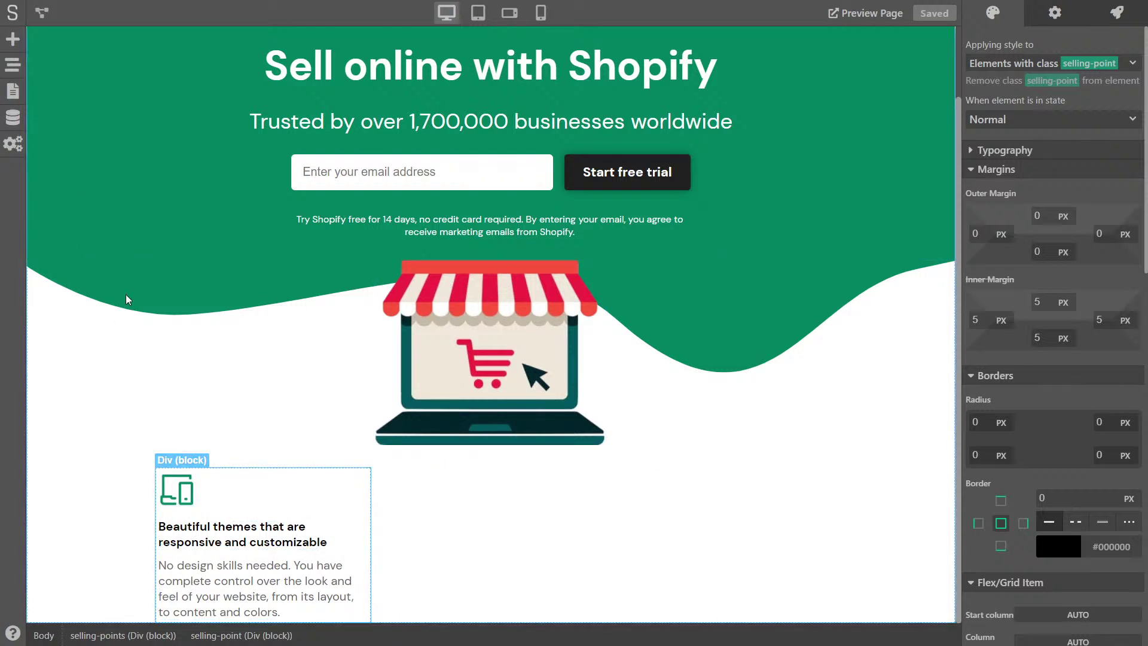
click(11, 68)
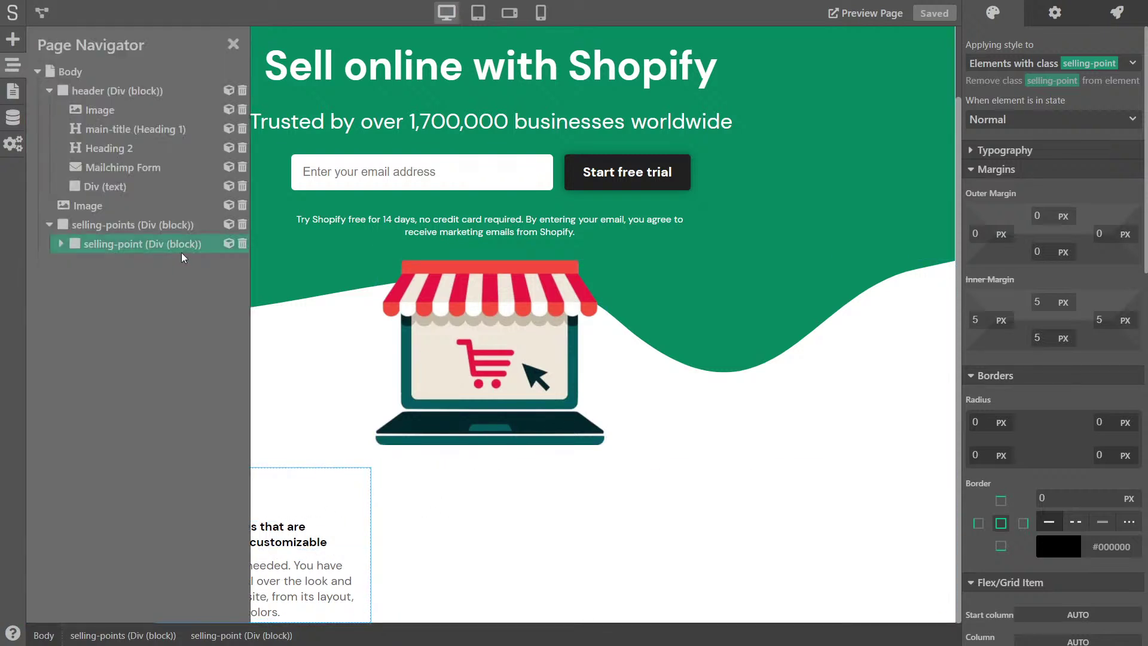
click(228, 243)
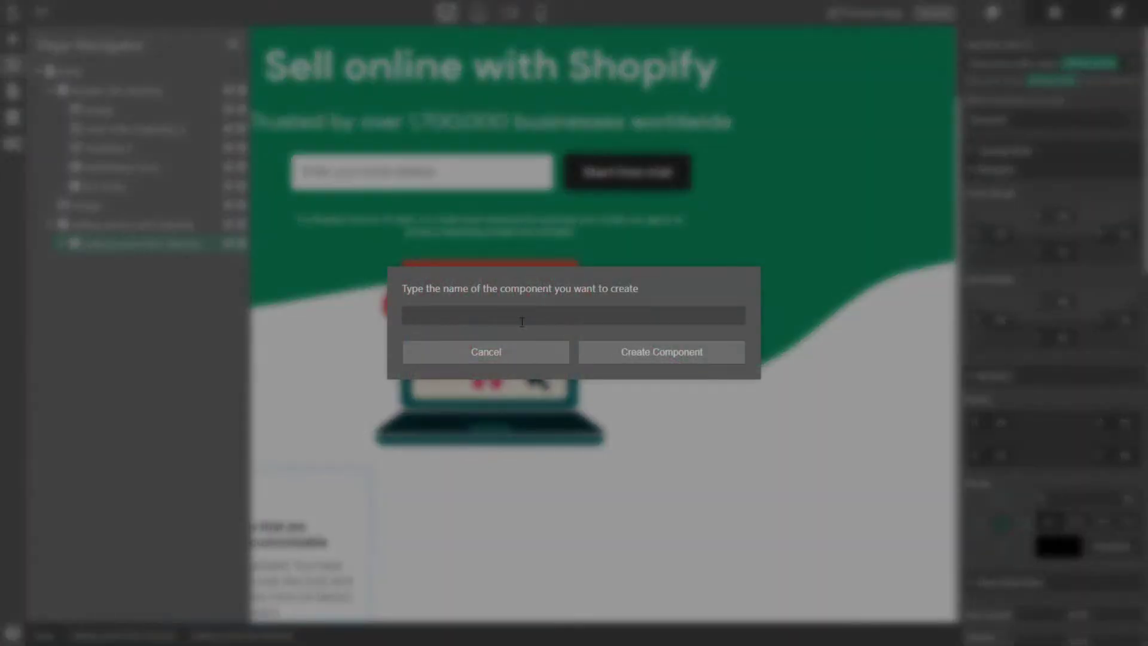
text(sellin)
key(ctrl+a)
text(S)
click(646, 354)
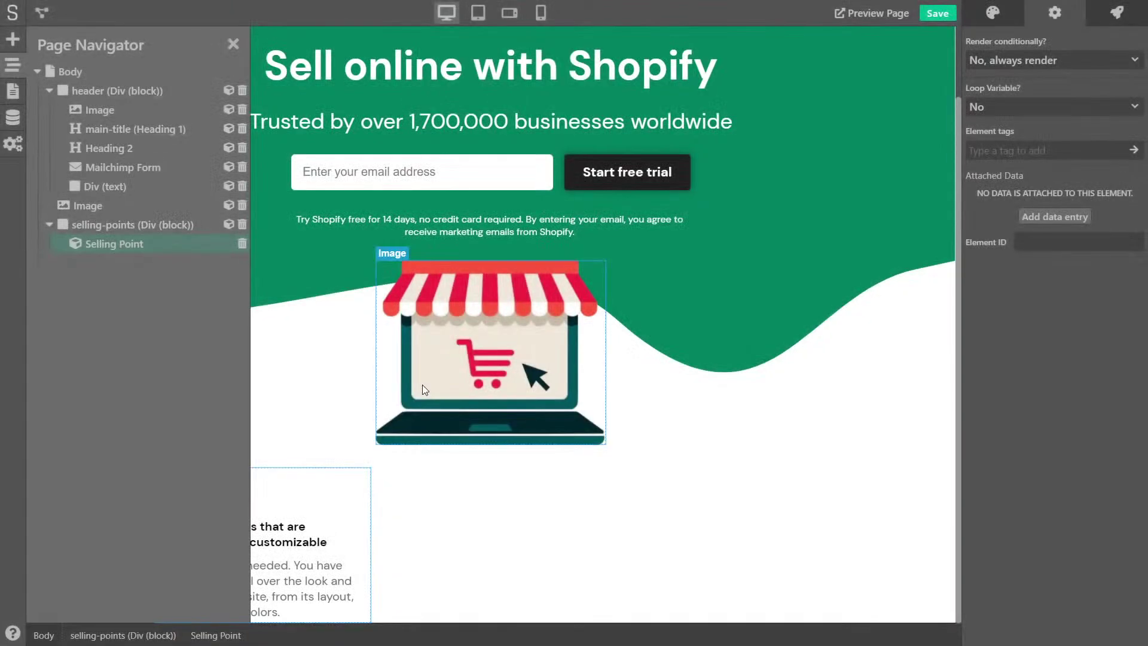
Step: Duplicate the Selling Point component twice inside the selling-points block to fill all three columns
right_click(101, 244)
click(153, 290)
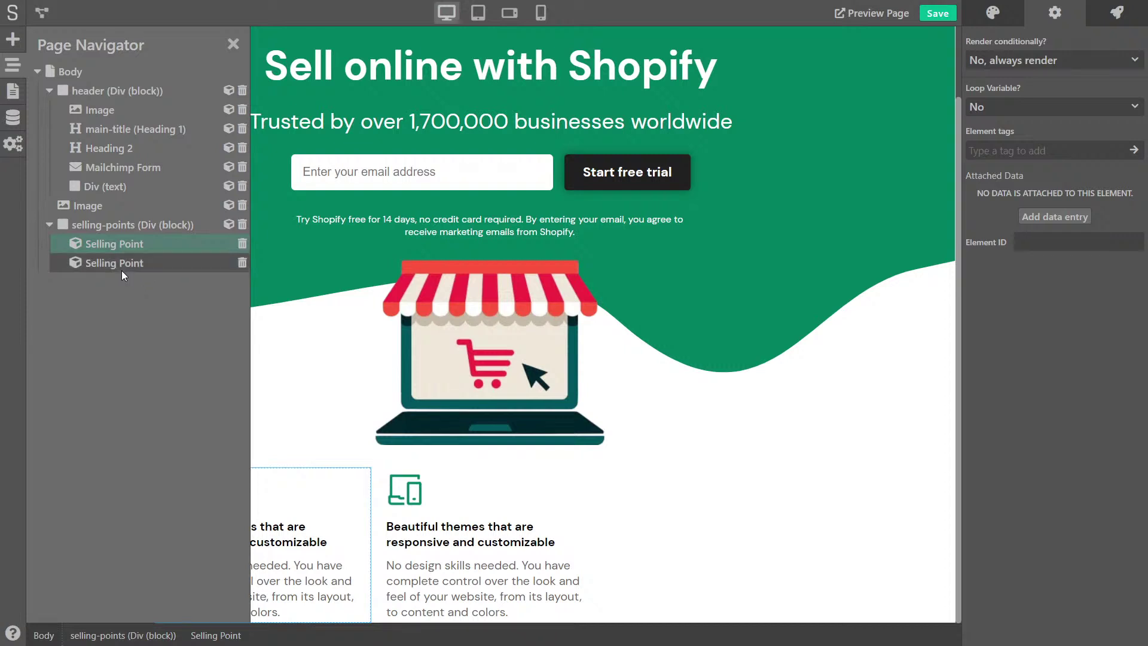
click(120, 265)
right_click(120, 266)
click(157, 313)
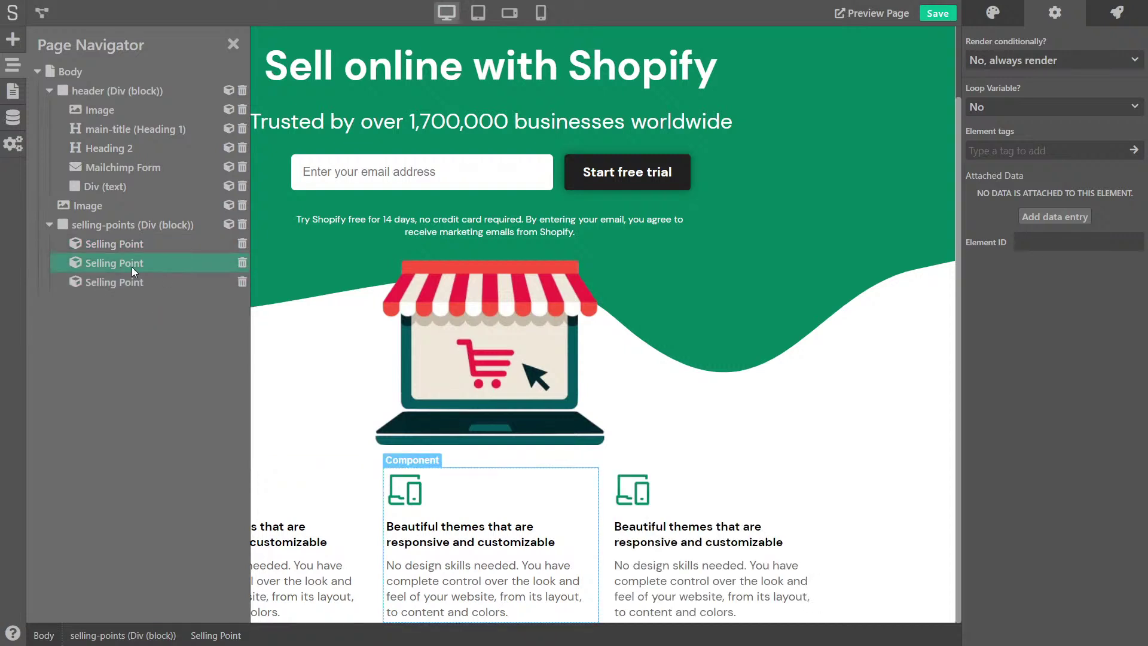
click(87, 282)
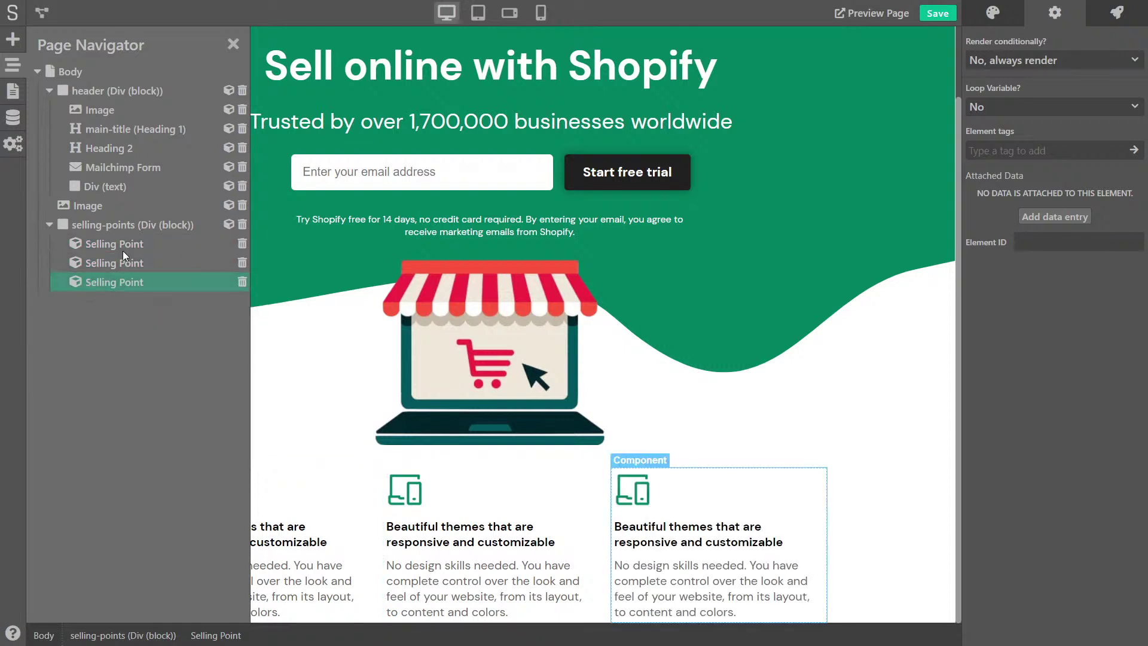
click(233, 44)
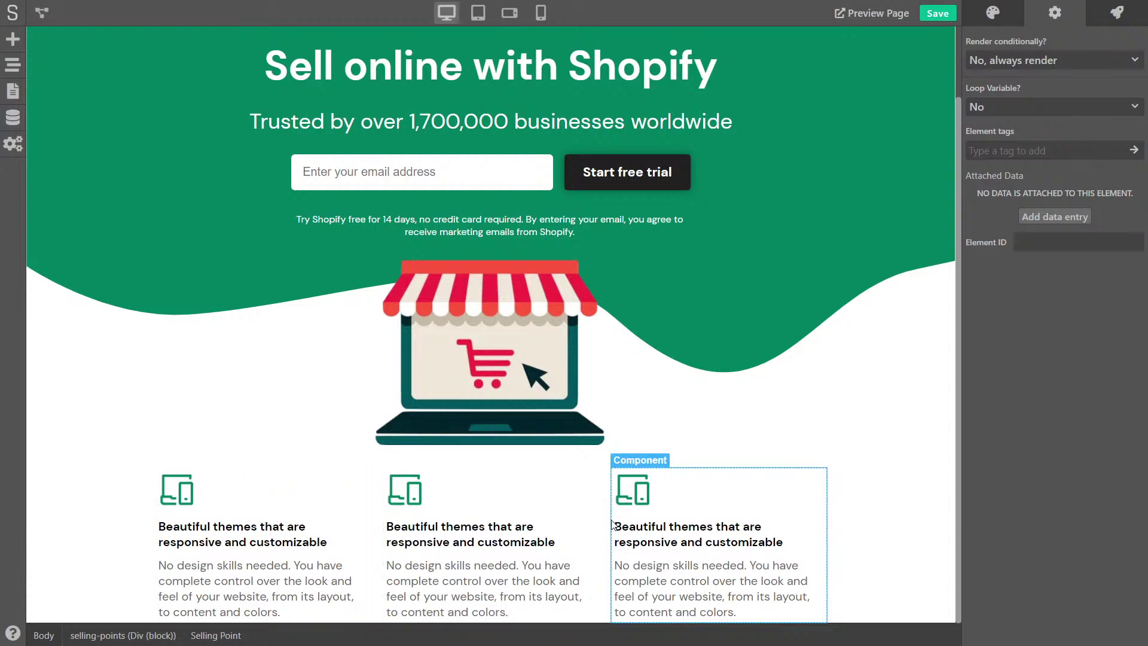
Step: Edit the Selling Point component and turn its icon's image URL into a component property named Icon
double_click(240, 508)
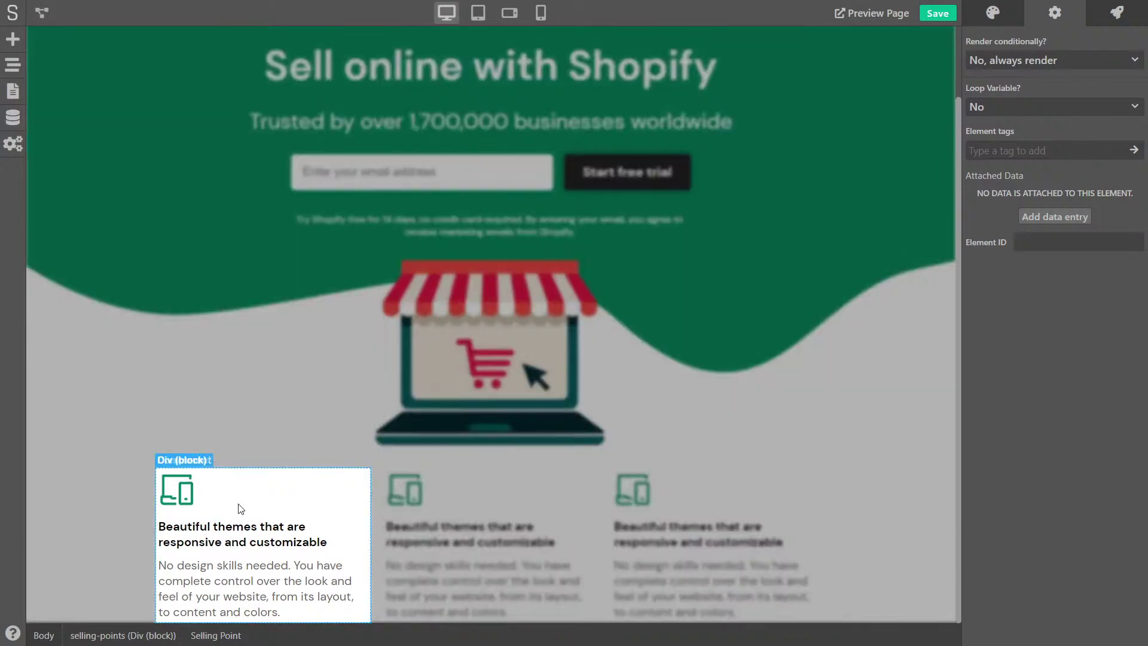
click(177, 489)
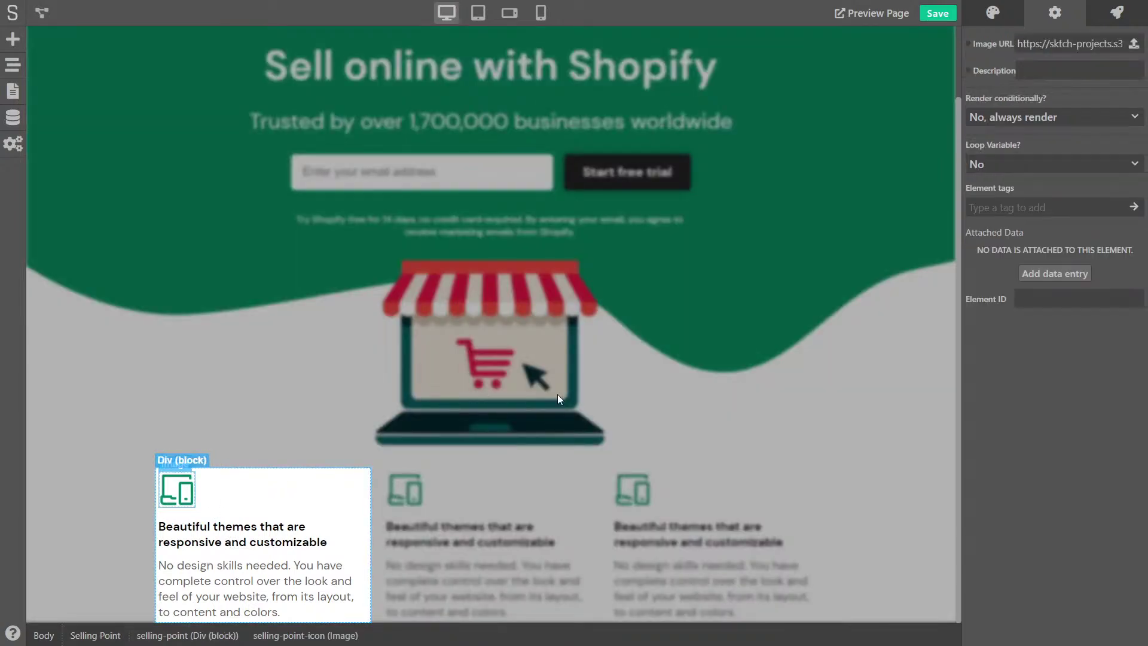
click(970, 44)
click(1068, 77)
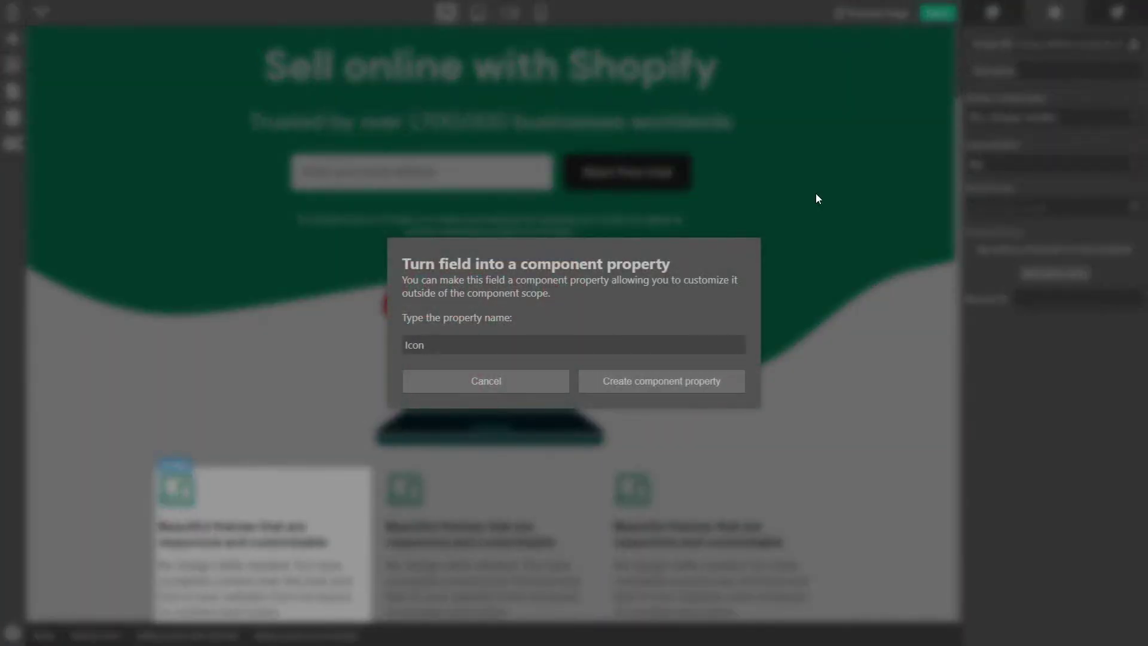
click(643, 377)
Step: Turn the content of the selling-point title into a component property named Title
click(239, 534)
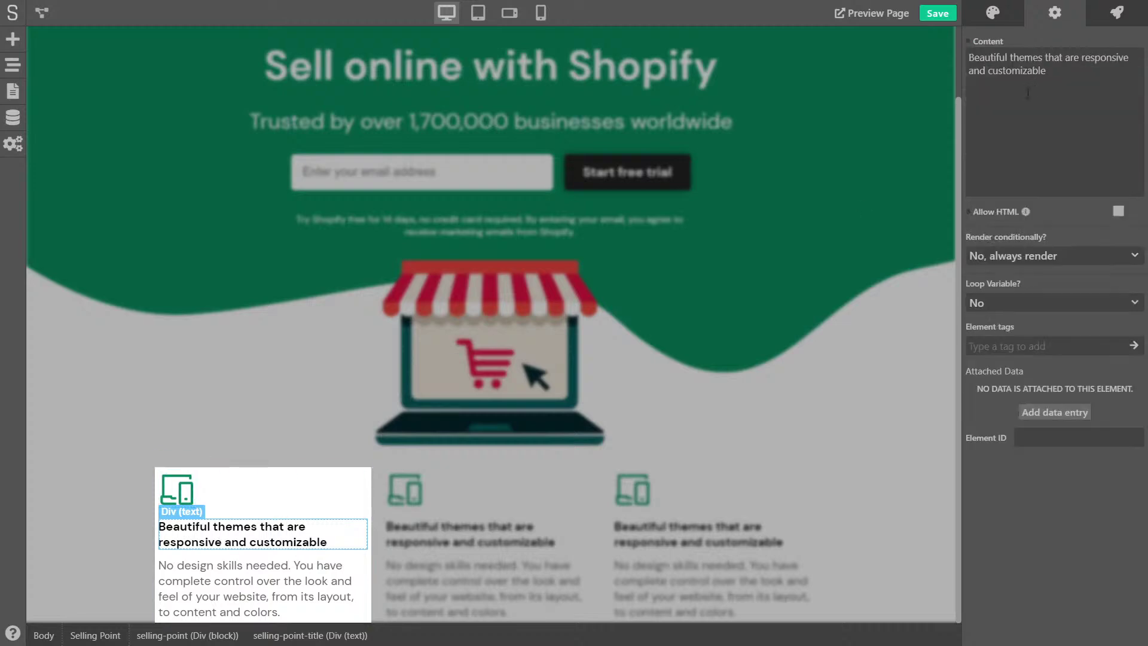
click(969, 44)
click(1053, 68)
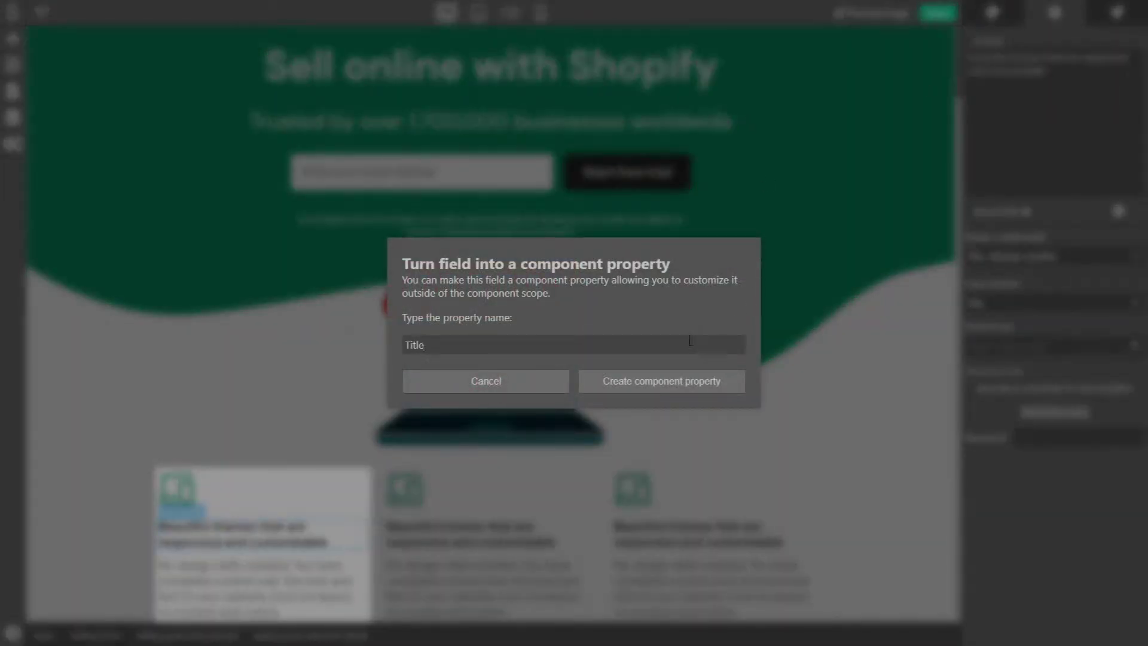
click(676, 378)
Step: Turn the content of the selling-point description into a component property named Description, and leave component editing
click(257, 583)
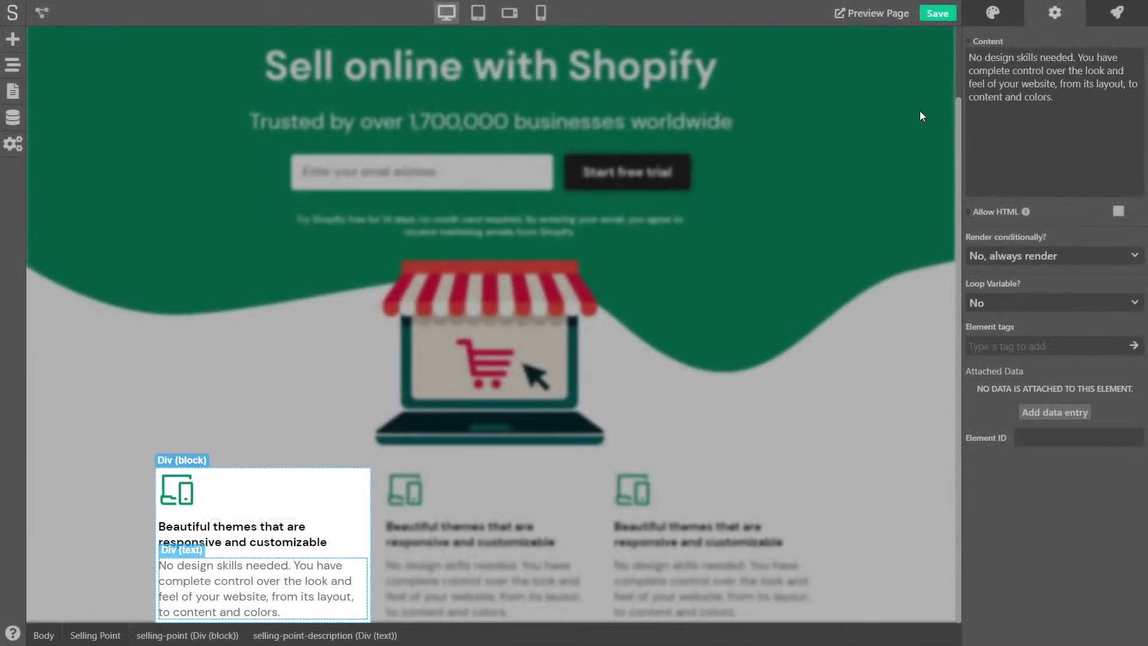
click(969, 43)
click(1050, 69)
text(Description)
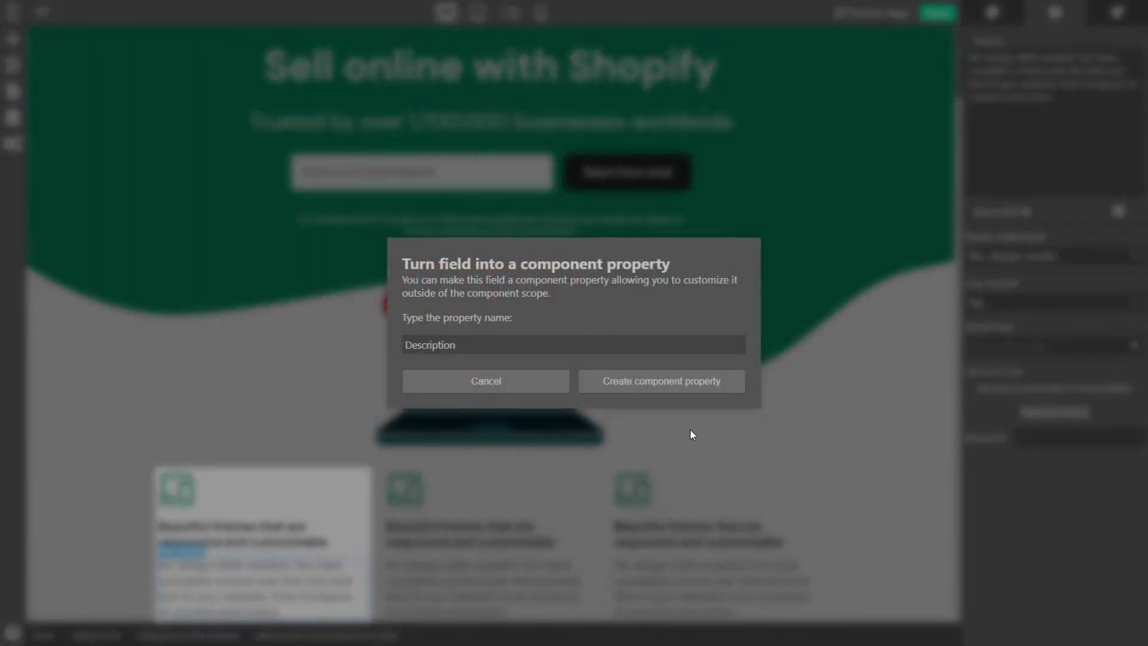
click(682, 381)
click(623, 357)
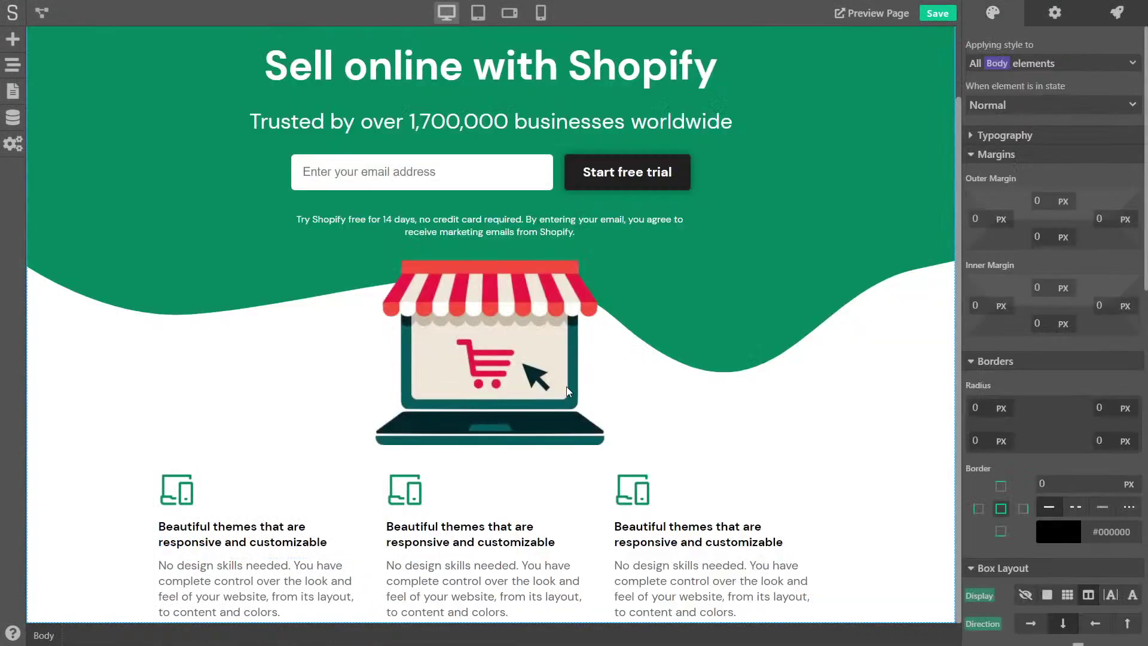
Step: Replace the middle selling point's icon with the uploaded banknote image icon2.png
click(465, 488)
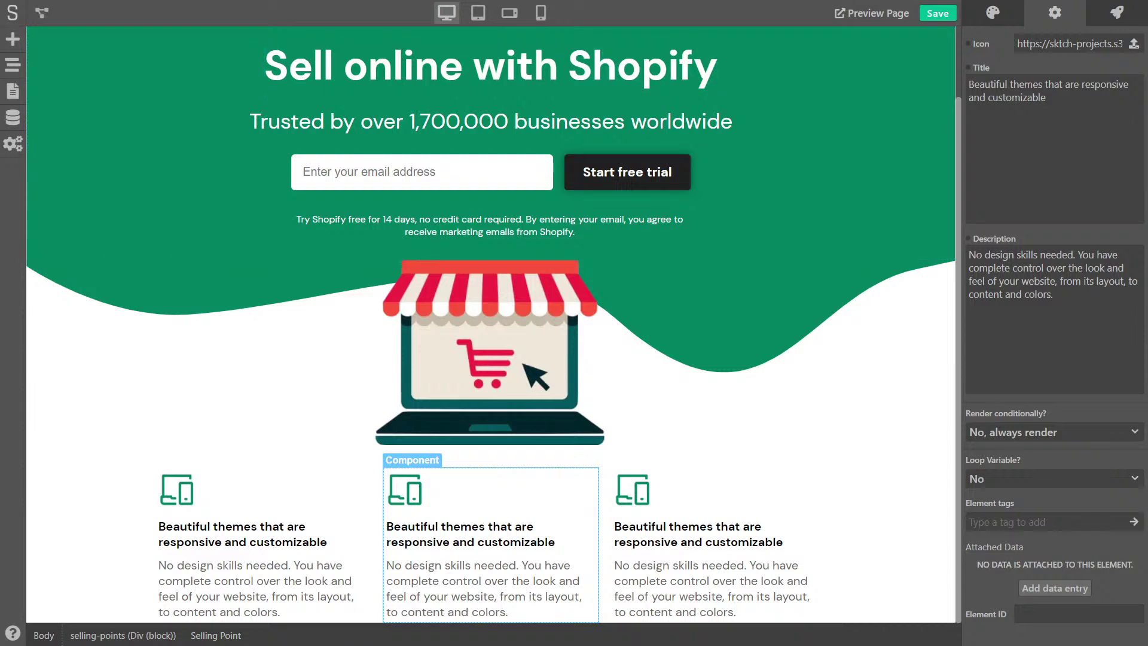
double_click(1069, 43)
key(ctrl+a)
key(BackSpace)
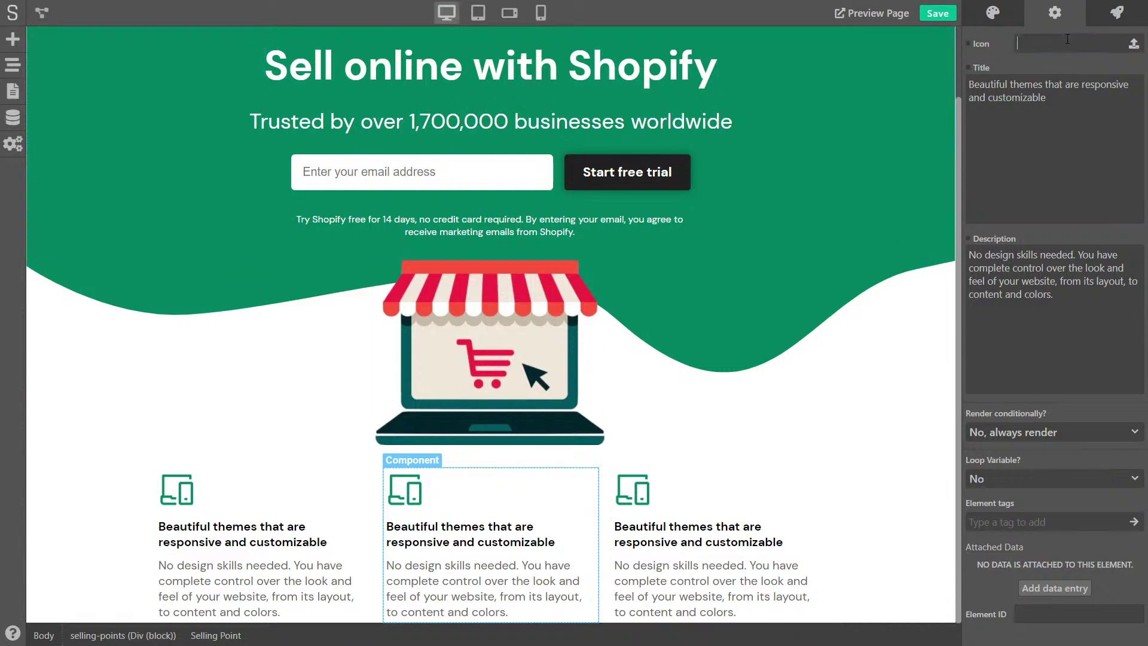
click(1134, 45)
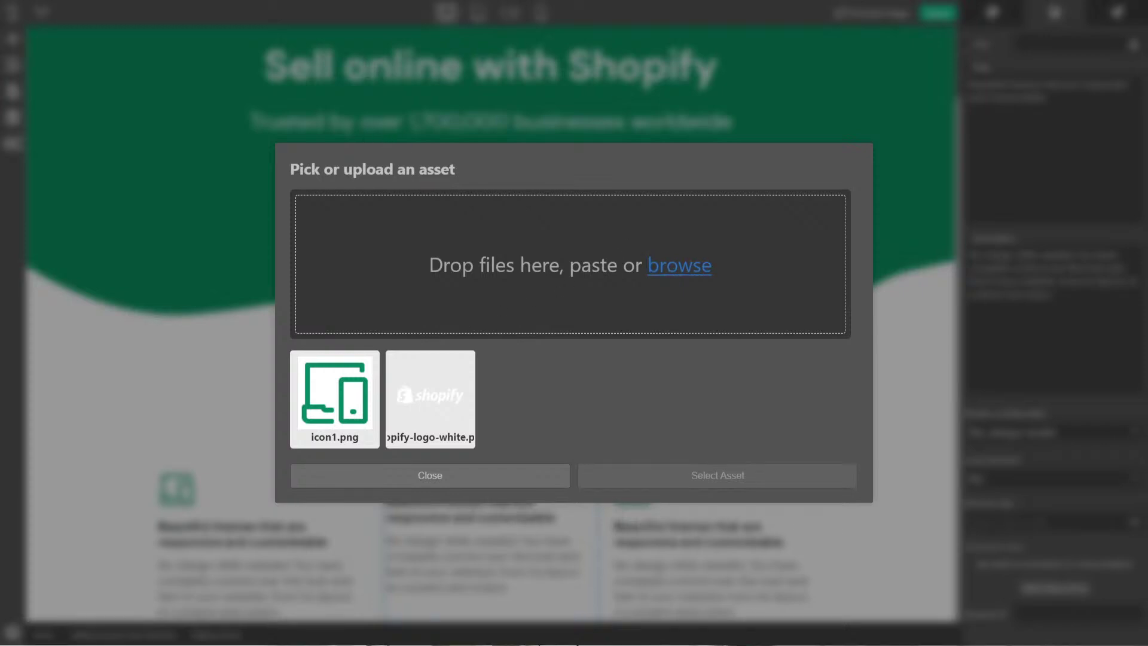
key(ctrl+v)
click(355, 405)
click(634, 476)
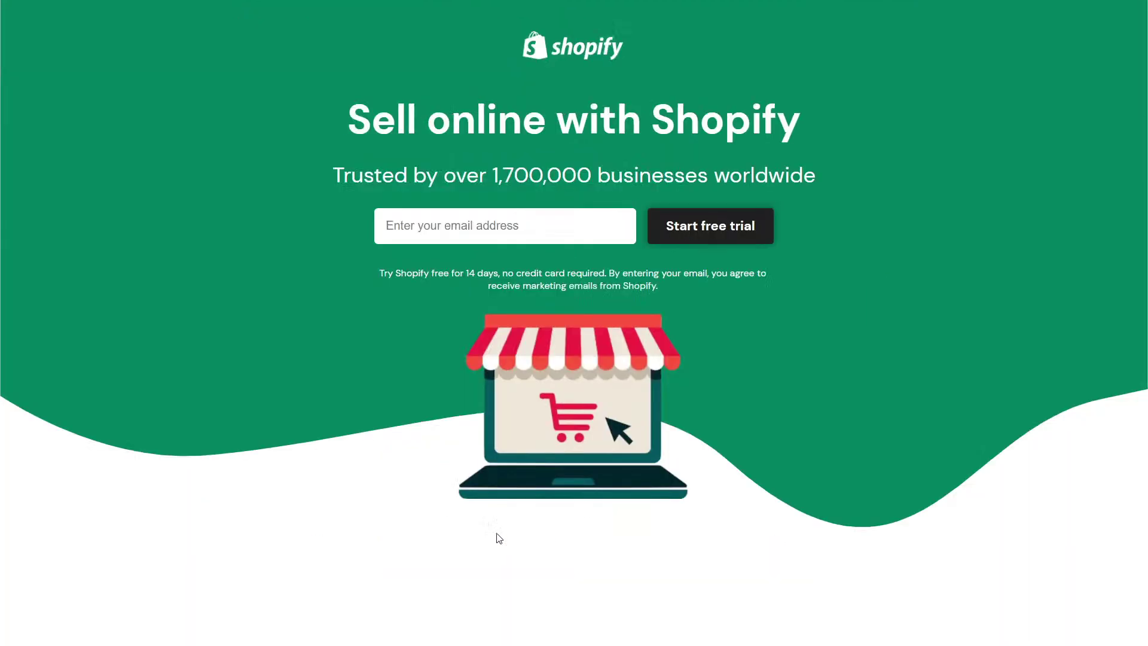
Step: Copy the title "Pricing as low as $29/month" from the reference page into the middle selling point's Title property
scroll(515, 409, down, 5)
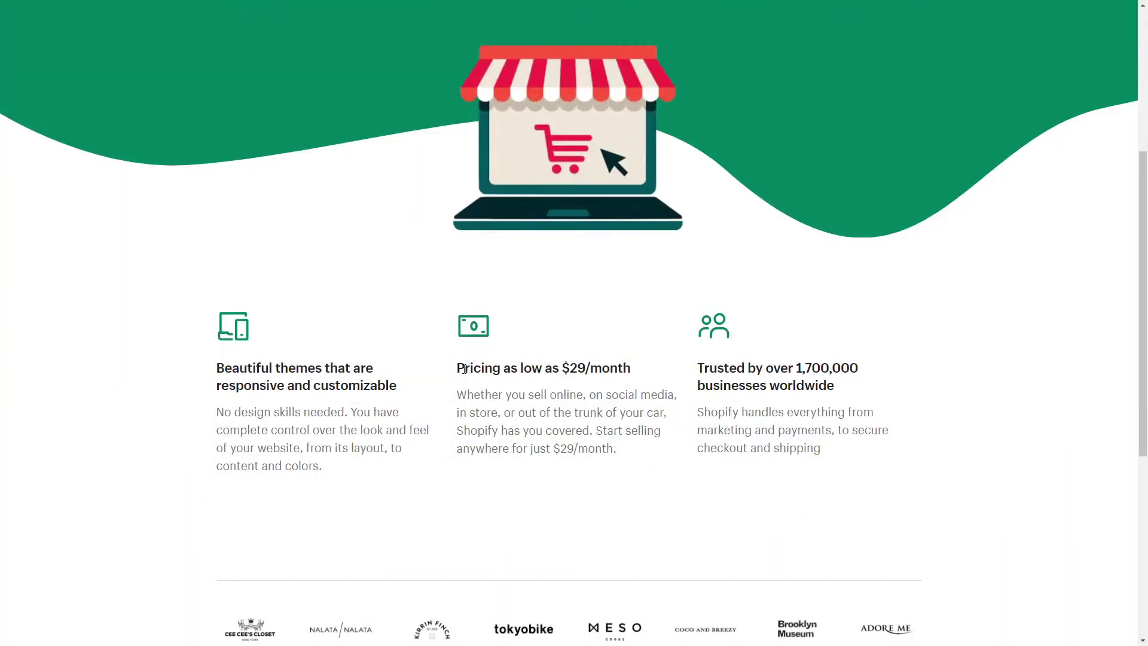
drag(458, 373, 637, 373)
key(ctrl+c)
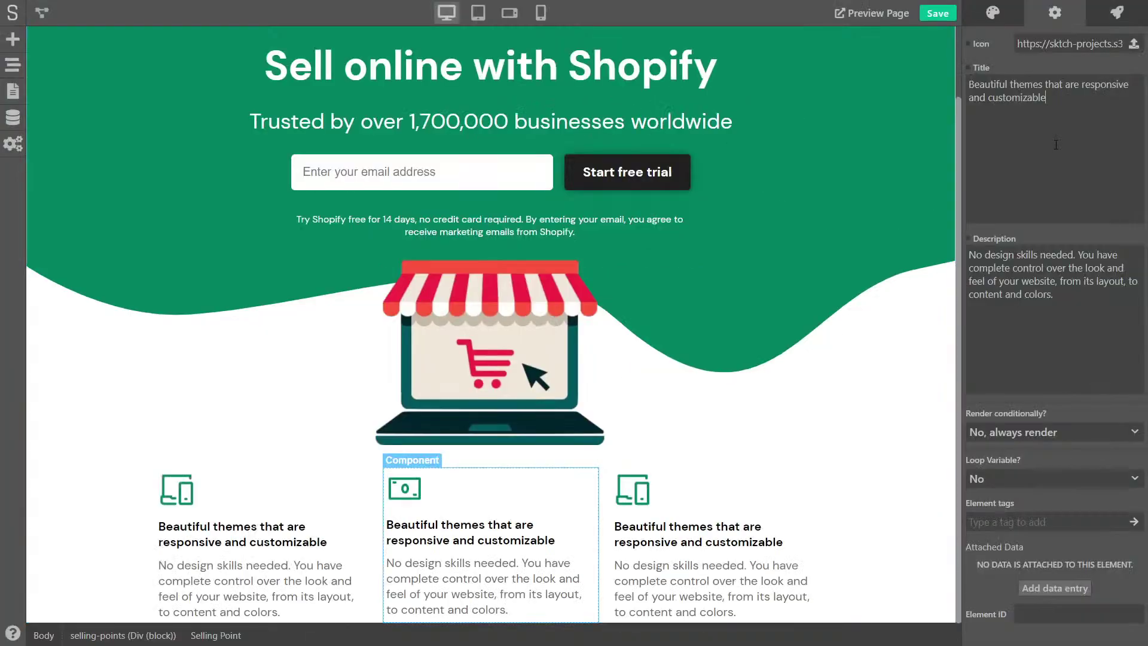
triple_click(1056, 145)
key(ctrl+v)
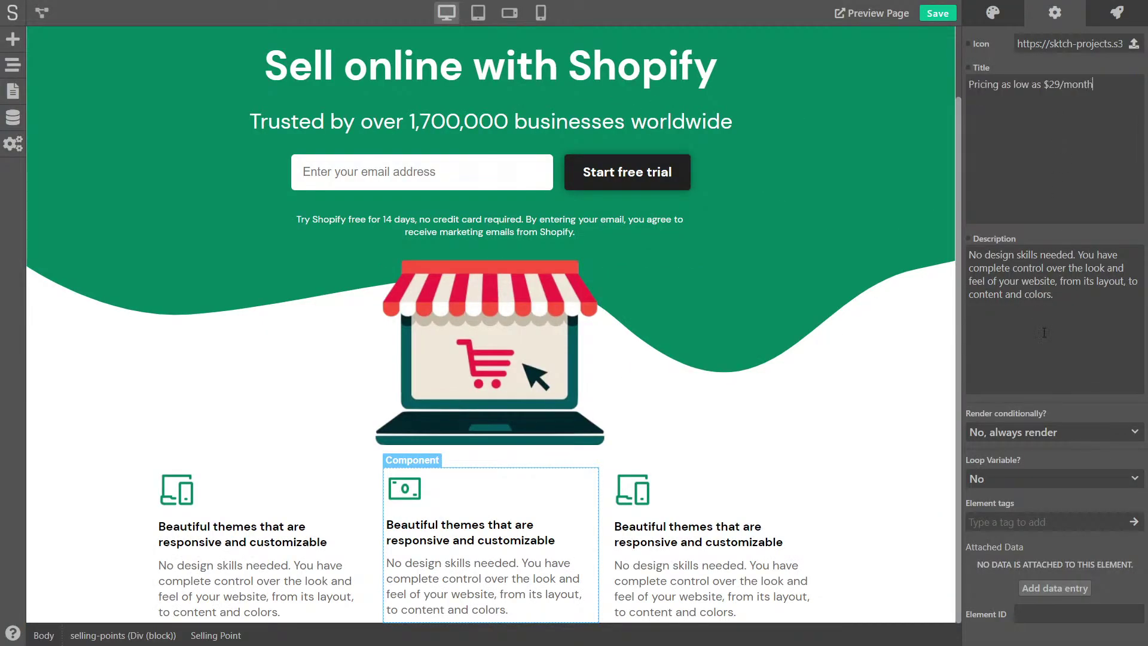
Step: Replace the middle selling point's Description with the reference page's paragraph that starts "Whether you sell online, on social media"
click(1044, 335)
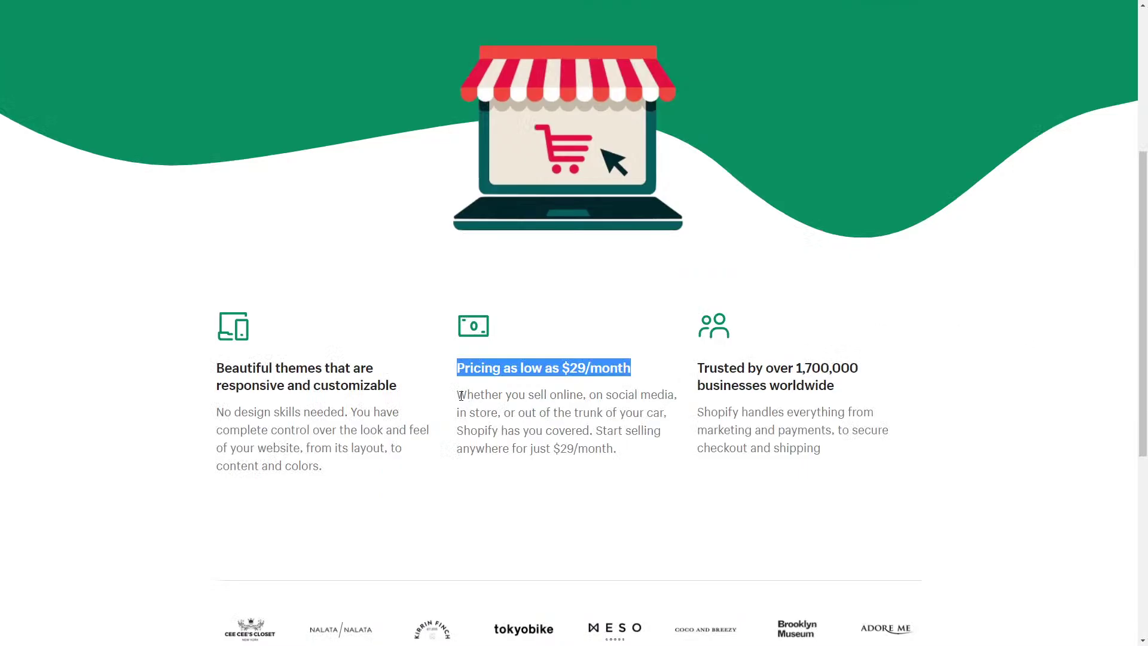
drag(462, 396, 618, 448)
key(ctrl+c)
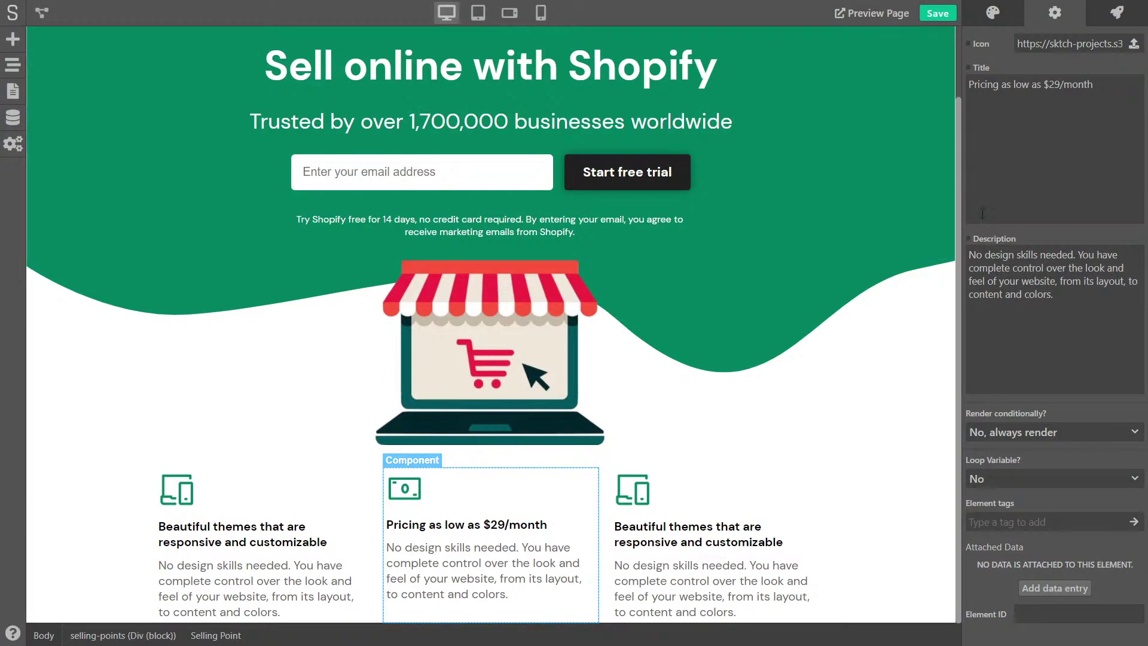
key(ctrl+a)
key(ctrl+v)
click(1073, 197)
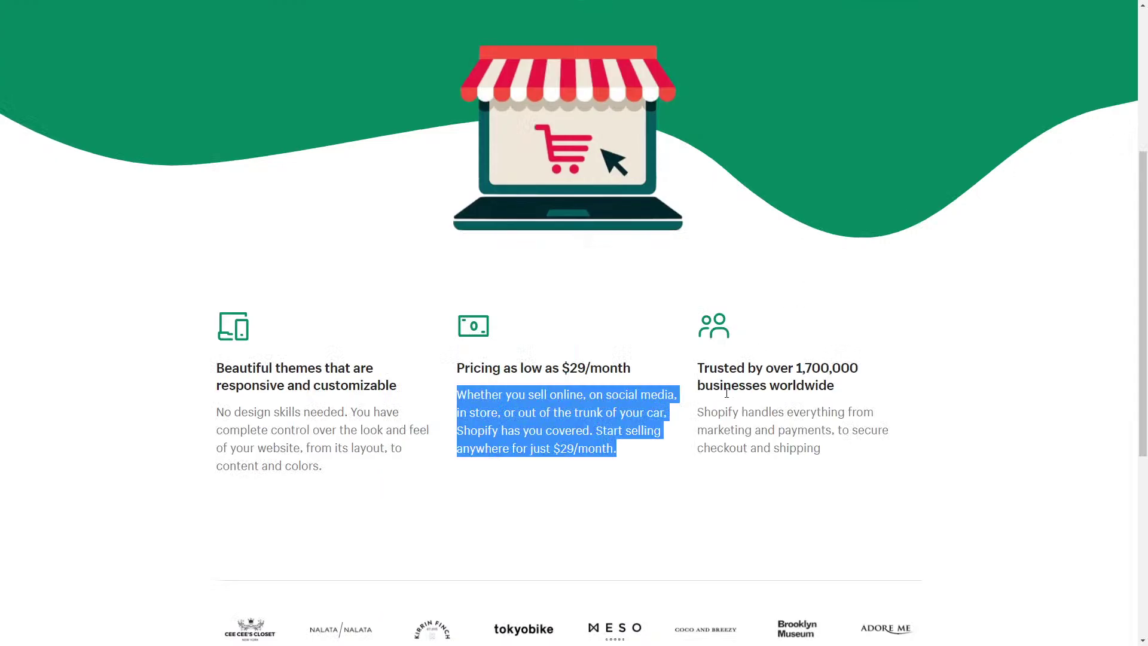
Step: Copy the third selling point's title "Trusted by over 1,700,000 businesses worldwide" from the reference page
click(697, 371)
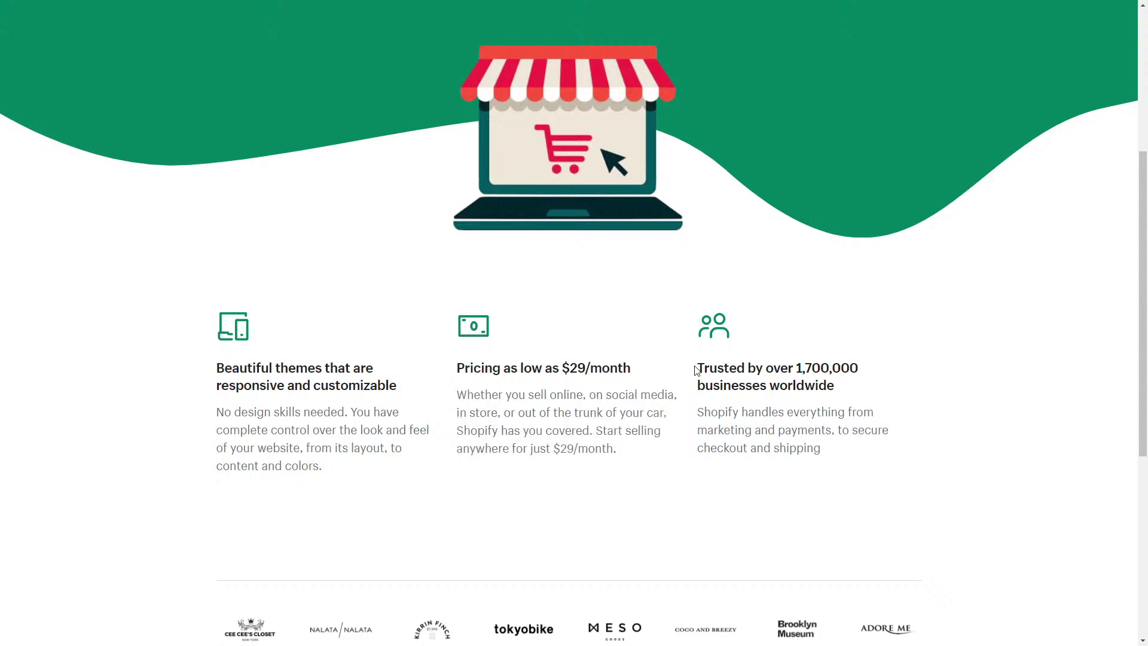
drag(701, 364, 841, 387)
key(ctrl+c)
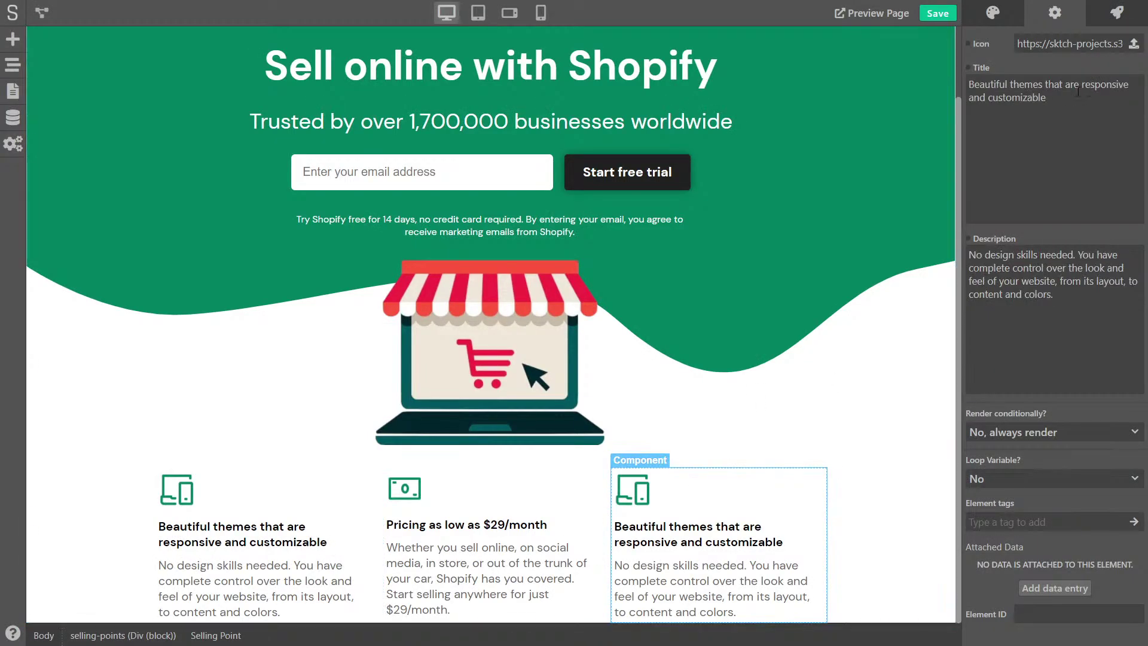
Step: Replace the third selling point's icon with an uploaded image of the two-people icon
drag(1113, 44, 1018, 44)
key(BackSpace)
click(1134, 44)
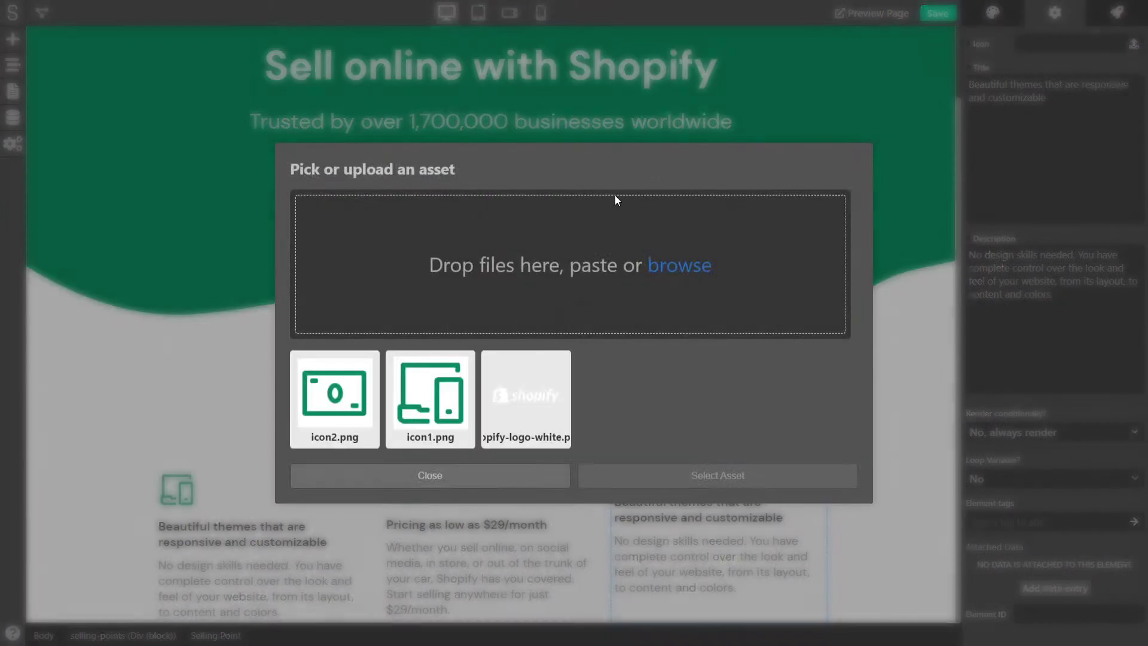
click(680, 266)
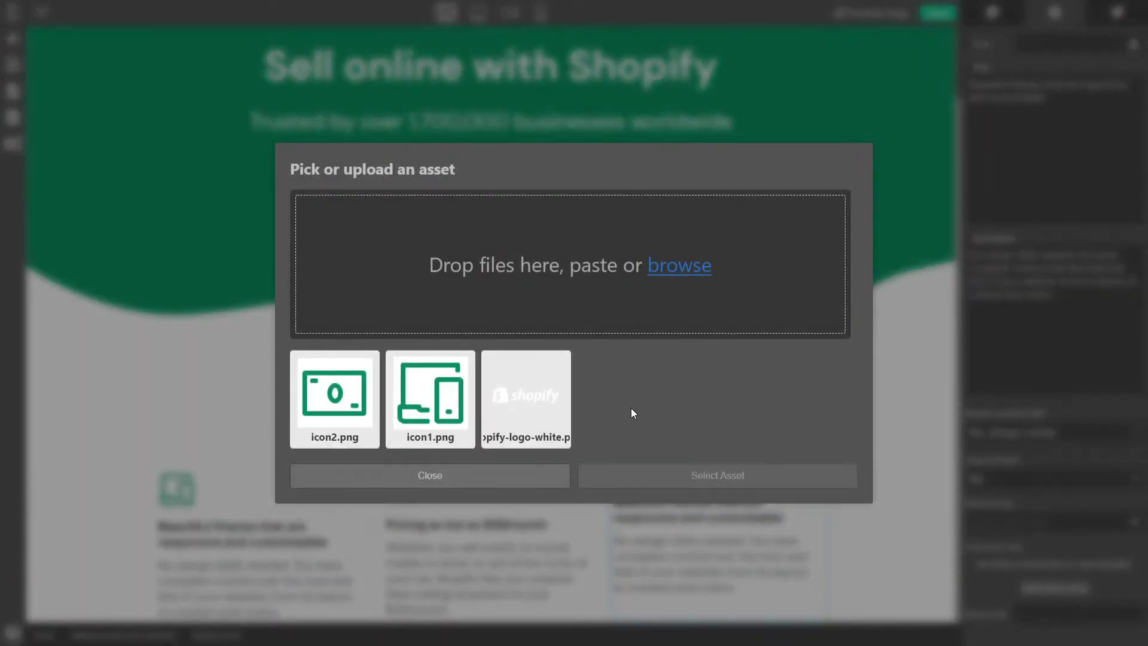
click(343, 393)
click(697, 475)
Step: Replace the third selling point's Title with the copied text "Trusted by over 1,700,000 businesses worldwide"
click(1034, 139)
key(ctrl+a)
key(ctrl+v)
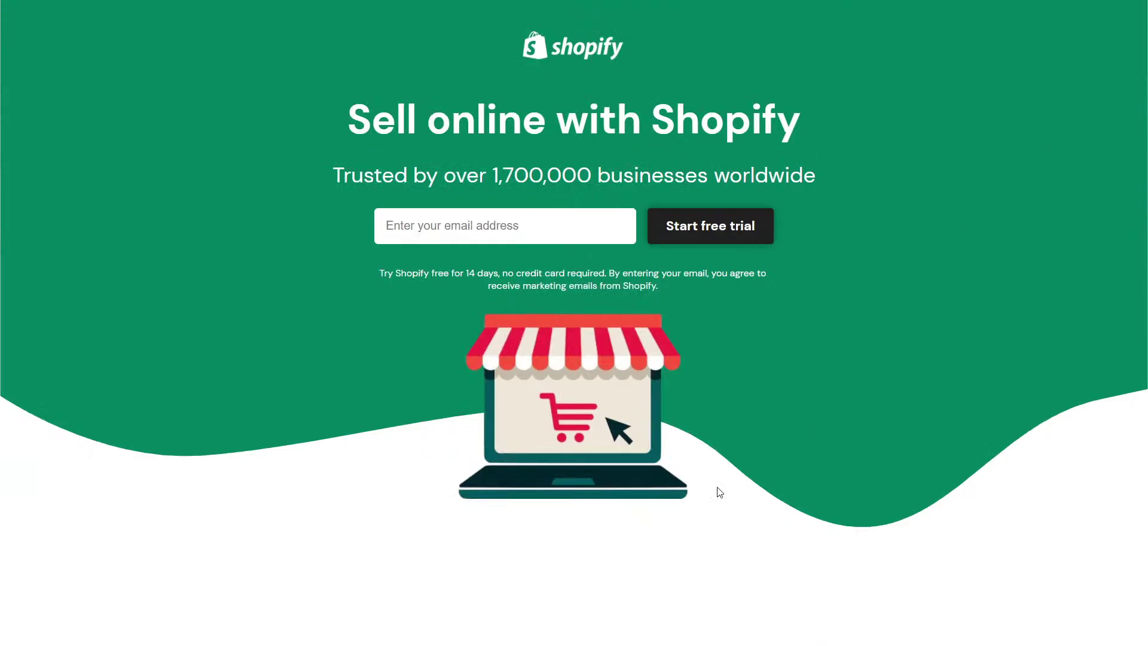
Step: Set the third selling point's Description to "Shopify handles everything from marketing and payments, to secure checkout and shipping" from the reference page
scroll(719, 448, down, 4)
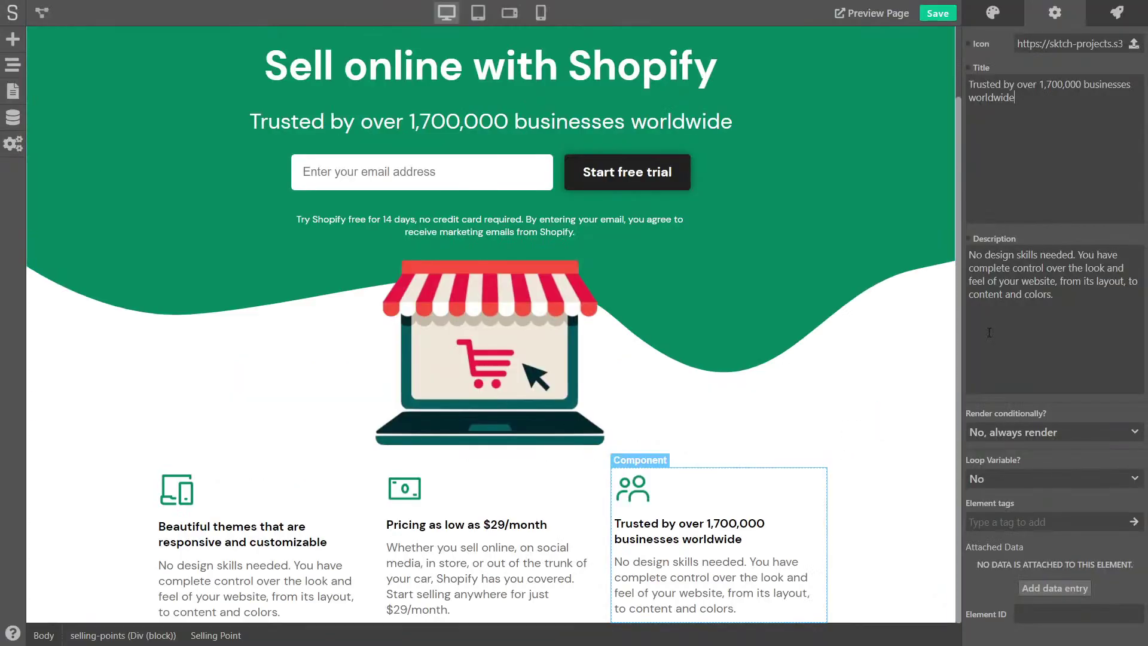
key(ctrl+a)
text(Shopify handles everything from marketing and payments, to secure checkout and shipping)
click(814, 389)
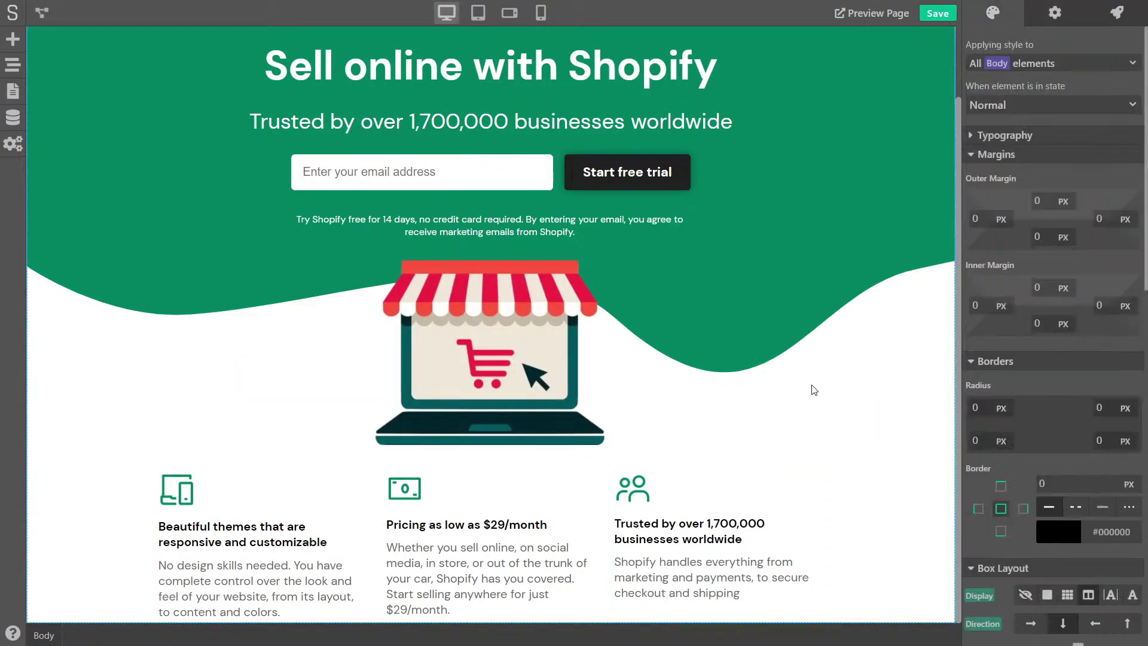
Step: Set the bottom outer margin of the selling-points block to 30 px and save the page
click(603, 481)
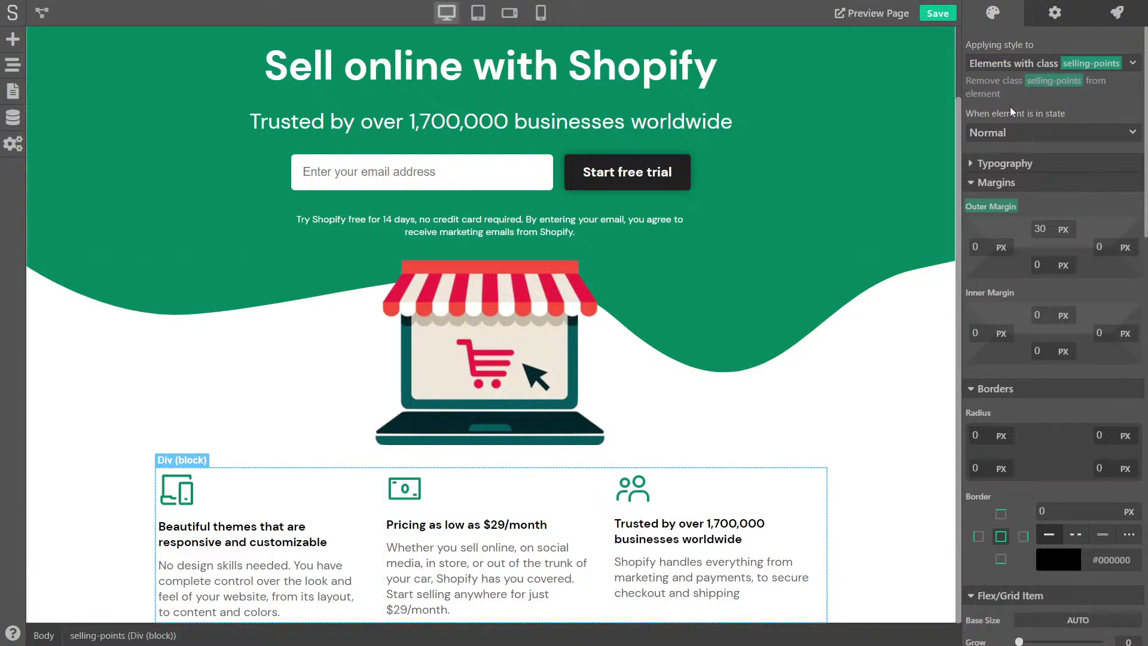
click(974, 164)
scroll(1054, 213, down, 5)
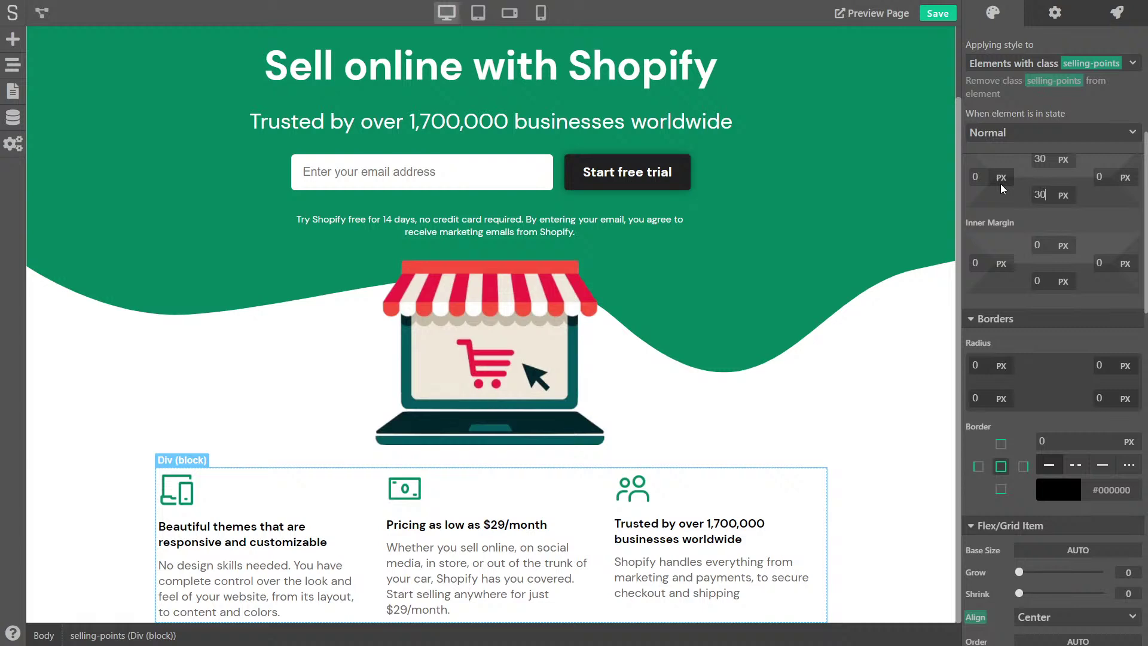
click(897, 357)
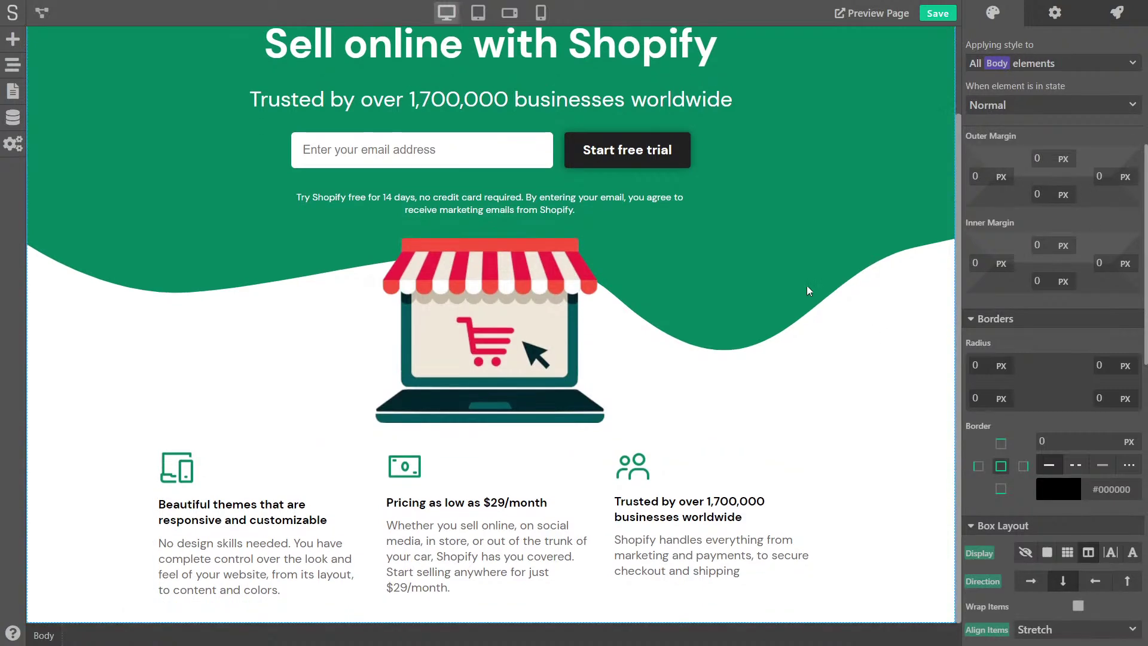
key(ctrl+s)
Step: Preview the page and examine the spacing around the laptop image and the selling points down to the page end
key(ctrl+shift+p)
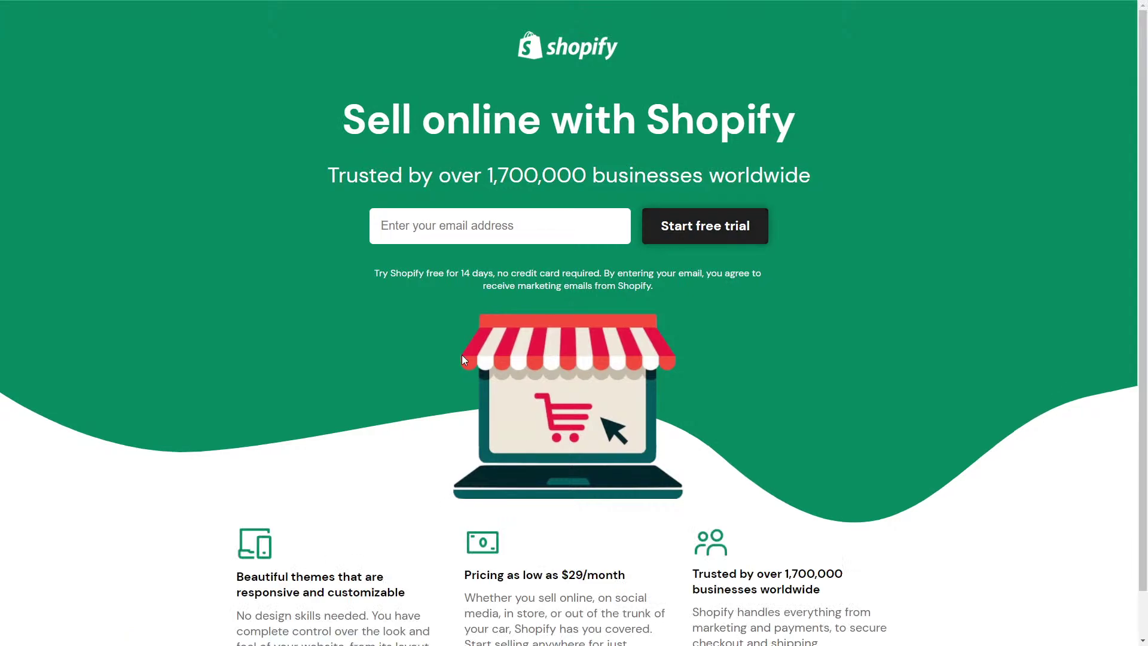
scroll(672, 386, down, 1)
scroll(672, 386, up, 1)
scroll(672, 385, down, 1)
scroll(672, 388, down, 3)
triple_click(672, 390)
scroll(672, 390, down, 1)
scroll(673, 390, up, 4)
key(ctrl+shift+p)
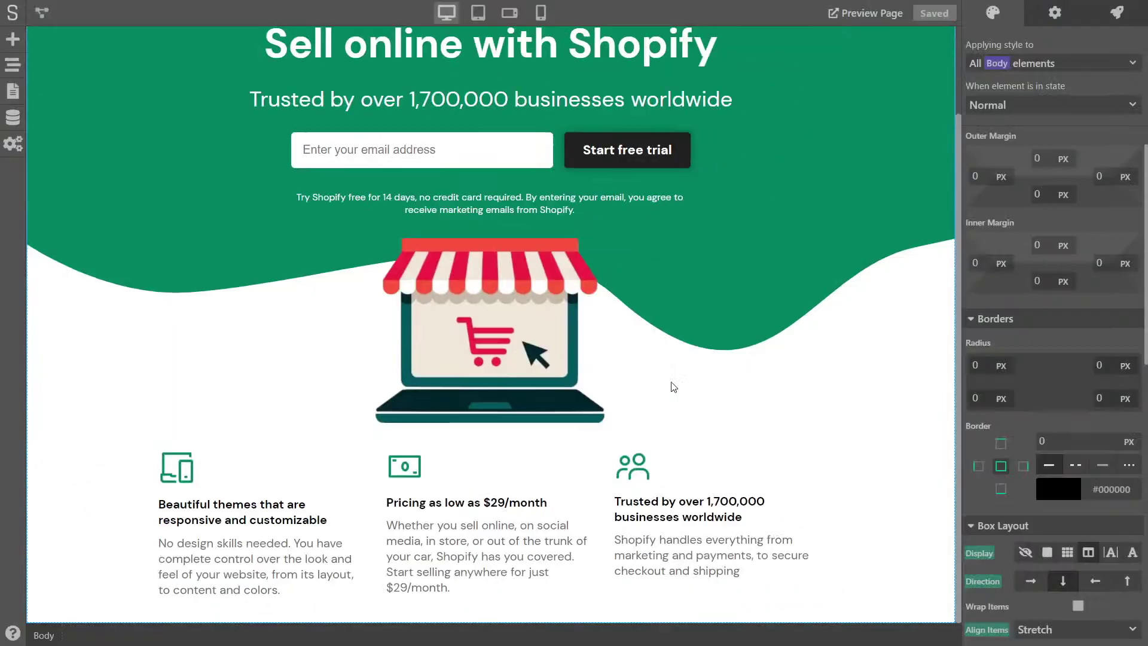
Step: Set the top outer margin of the selling-points block to 90 px and check the spacing in the page preview
click(379, 461)
scroll(1044, 180, up, 2)
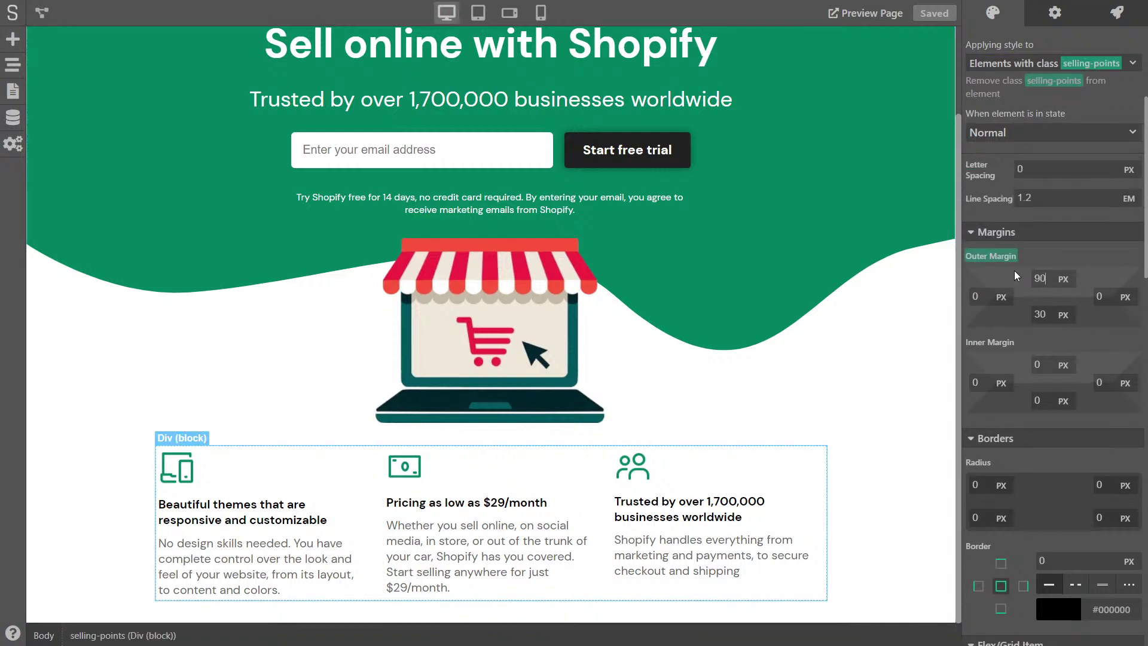
text(100)
click(772, 405)
scroll(771, 405, down, 1)
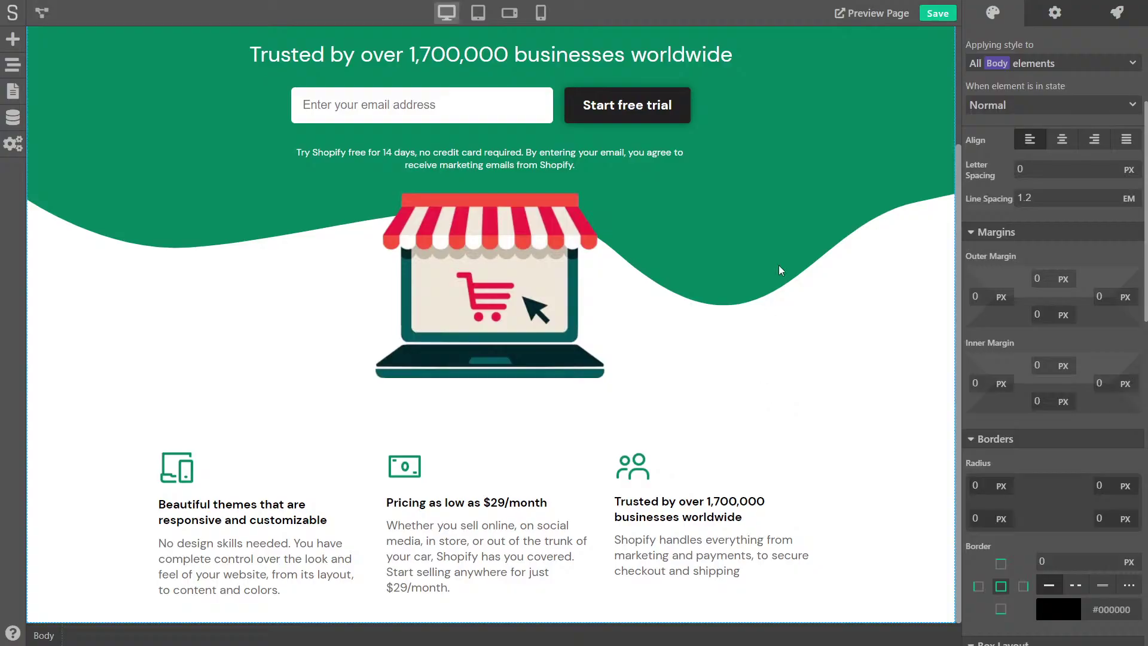
key(ctrl+p)
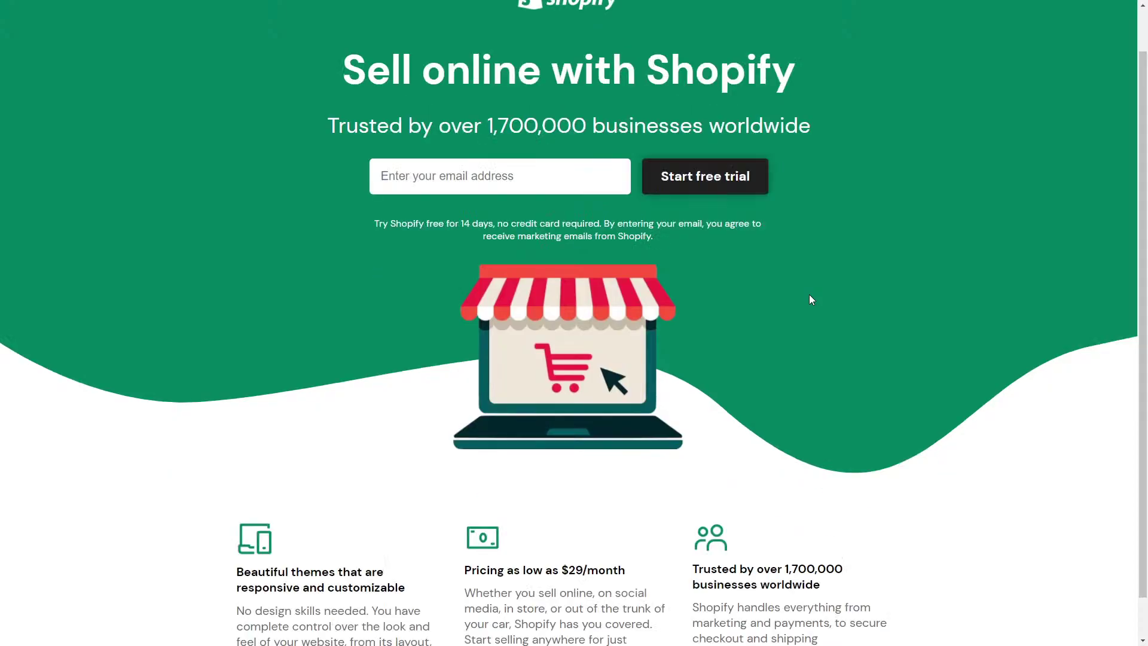
key(Escape)
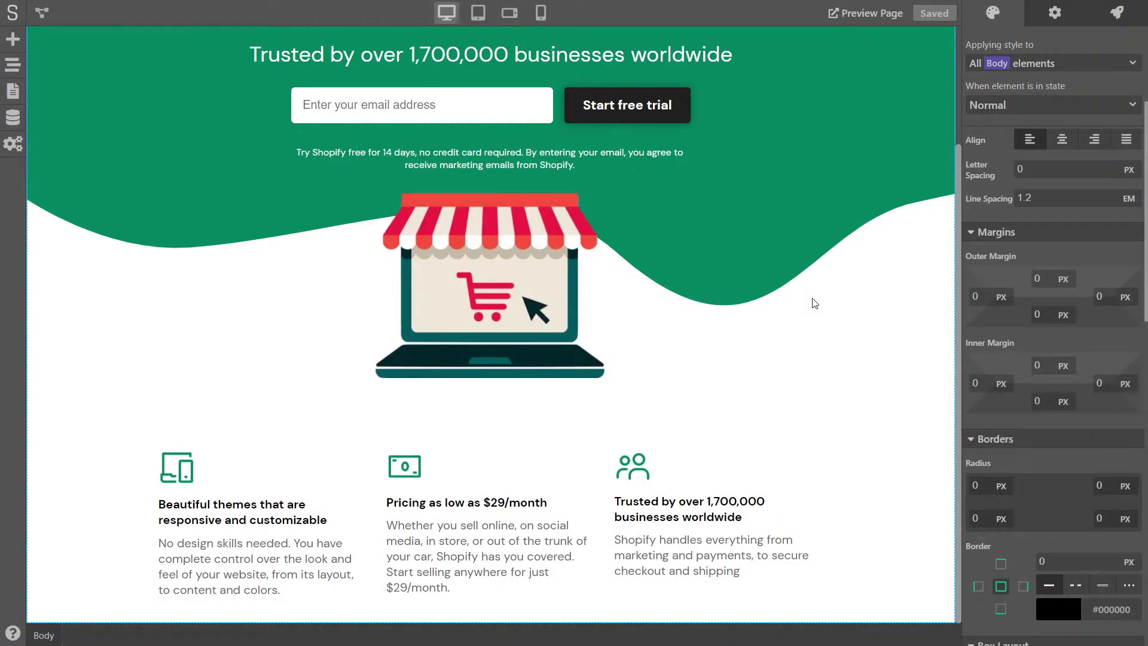
Step: Compare the laptop image's position with the reference page and set the header block's bottom inner margin to 50 px
key(ctrl+shift+p)
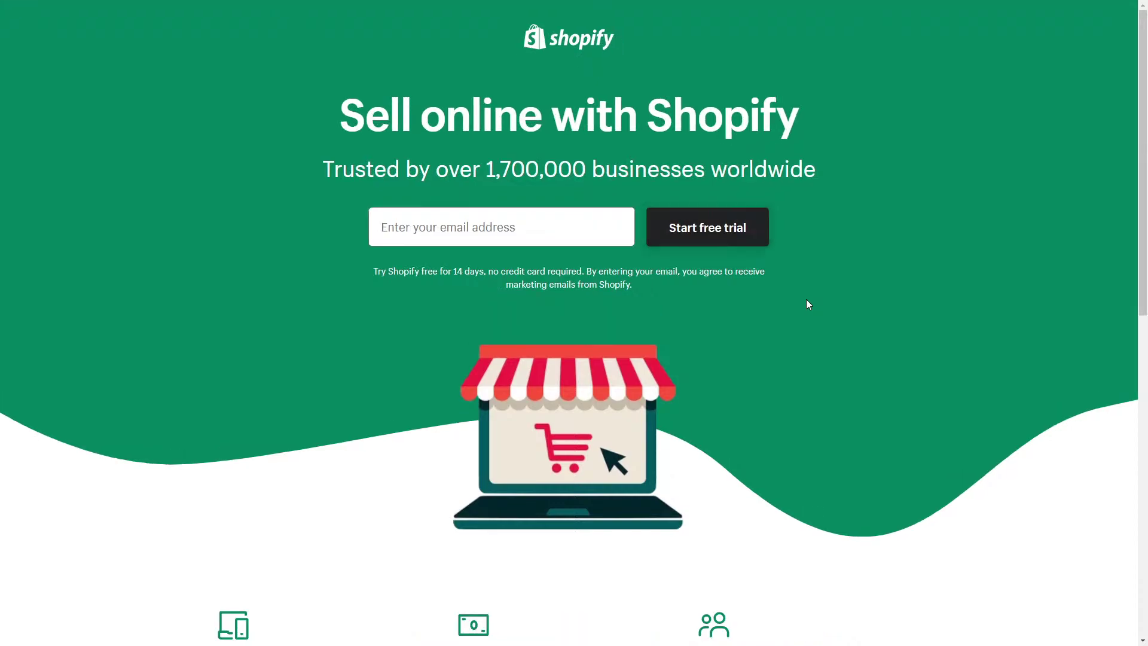
key(ctrl+shift+p)
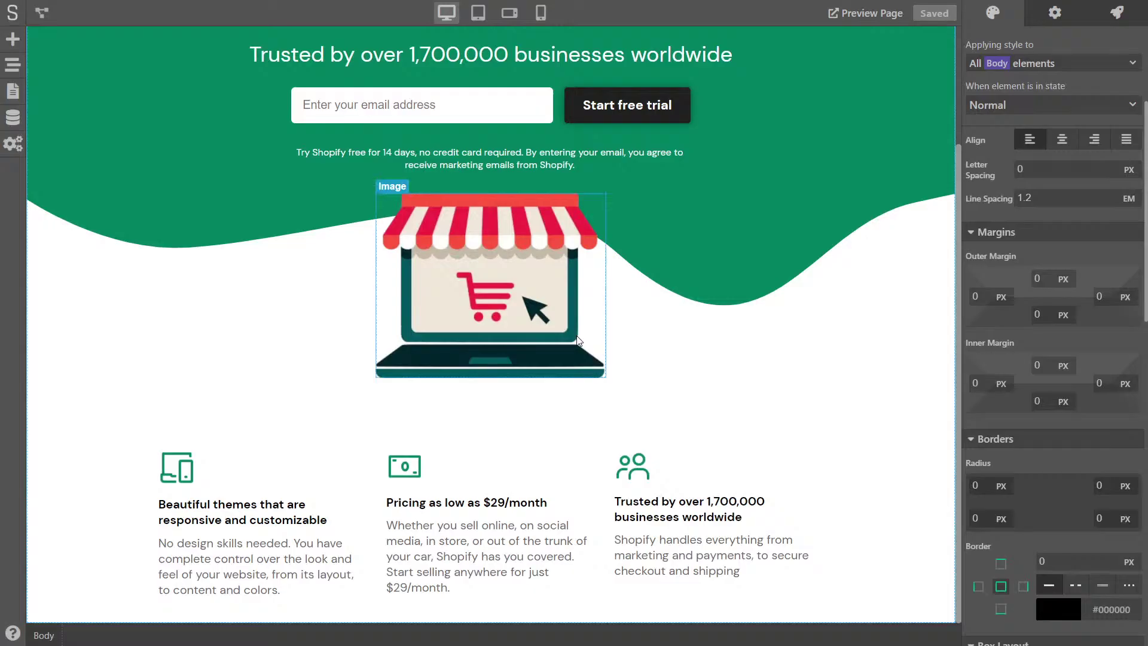
scroll(1047, 317, up, 3)
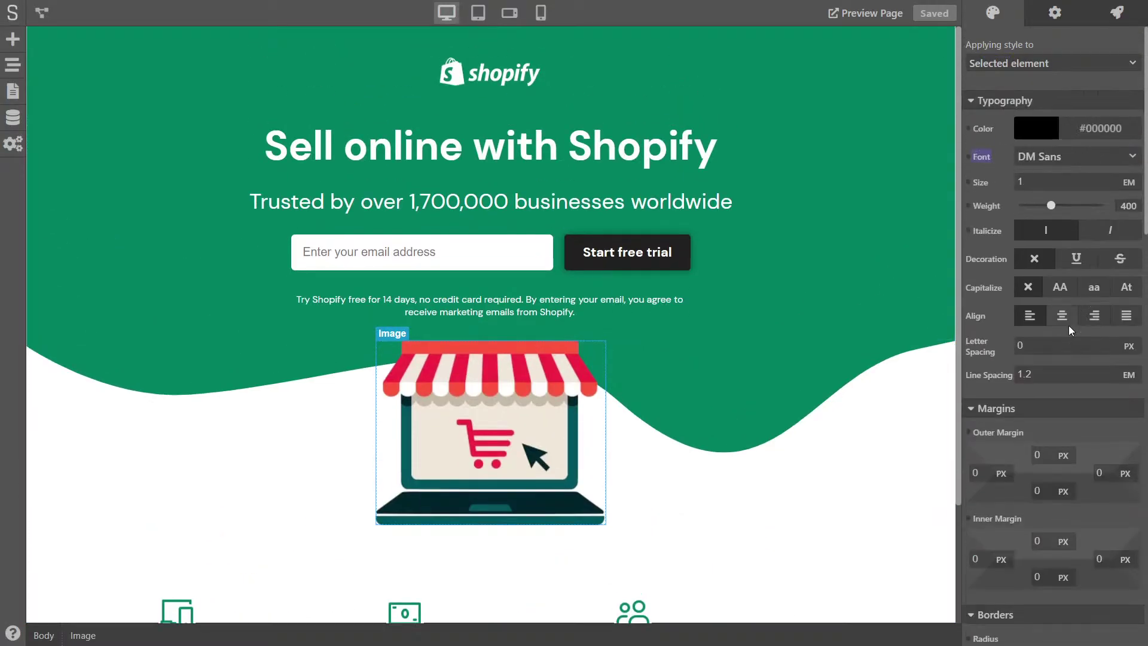
click(748, 318)
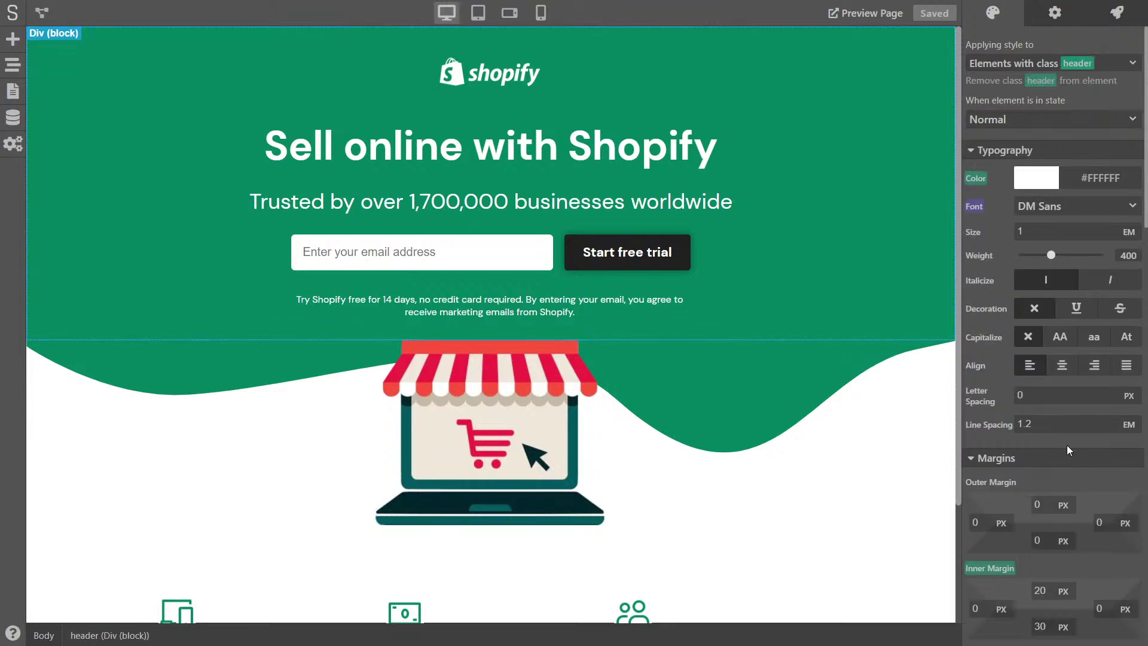
key(ctrl+a)
text(50)
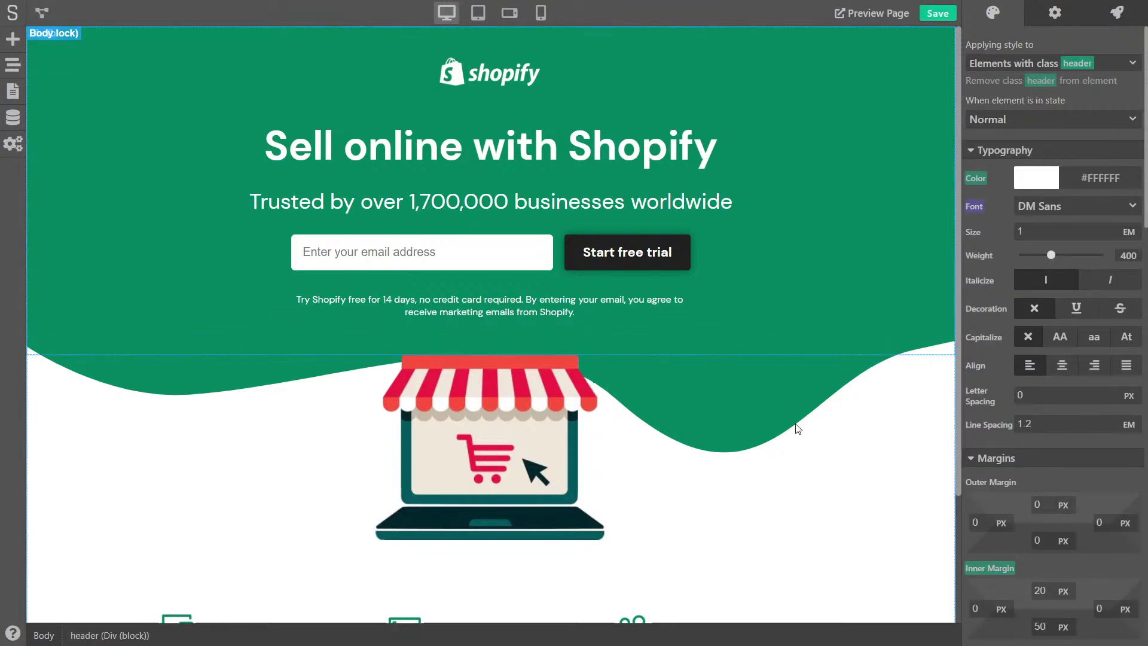
click(759, 417)
Step: Compare the preview with the reference page and examine the reference's customer logo strip and the sections below it
key(ctrl+p)
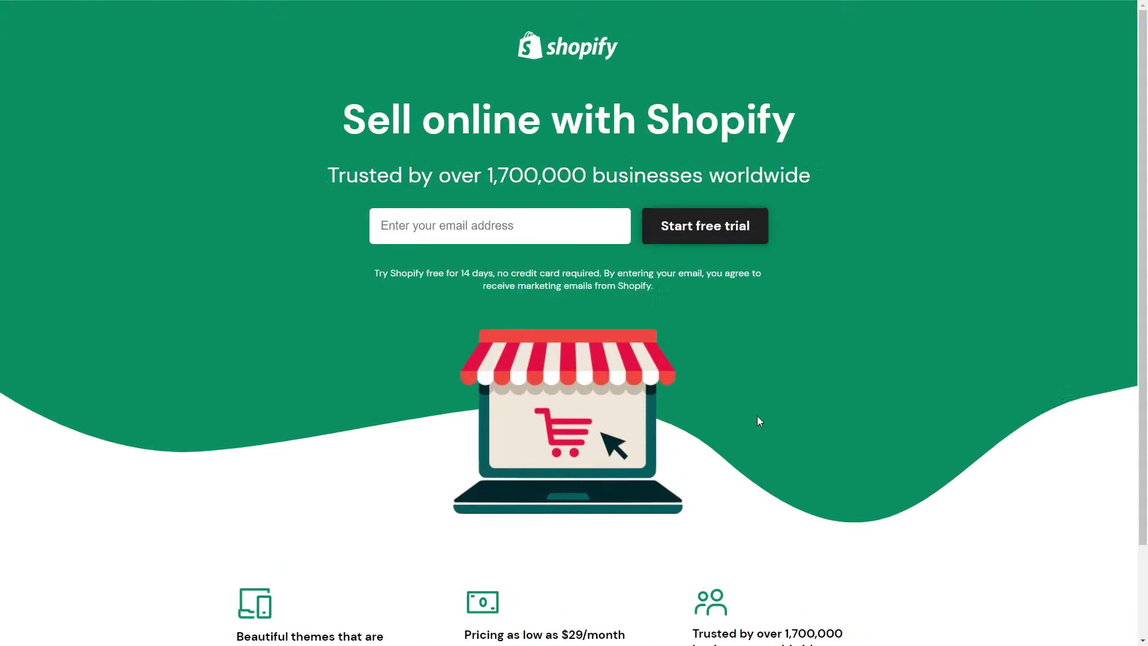
scroll(756, 452, down, 2)
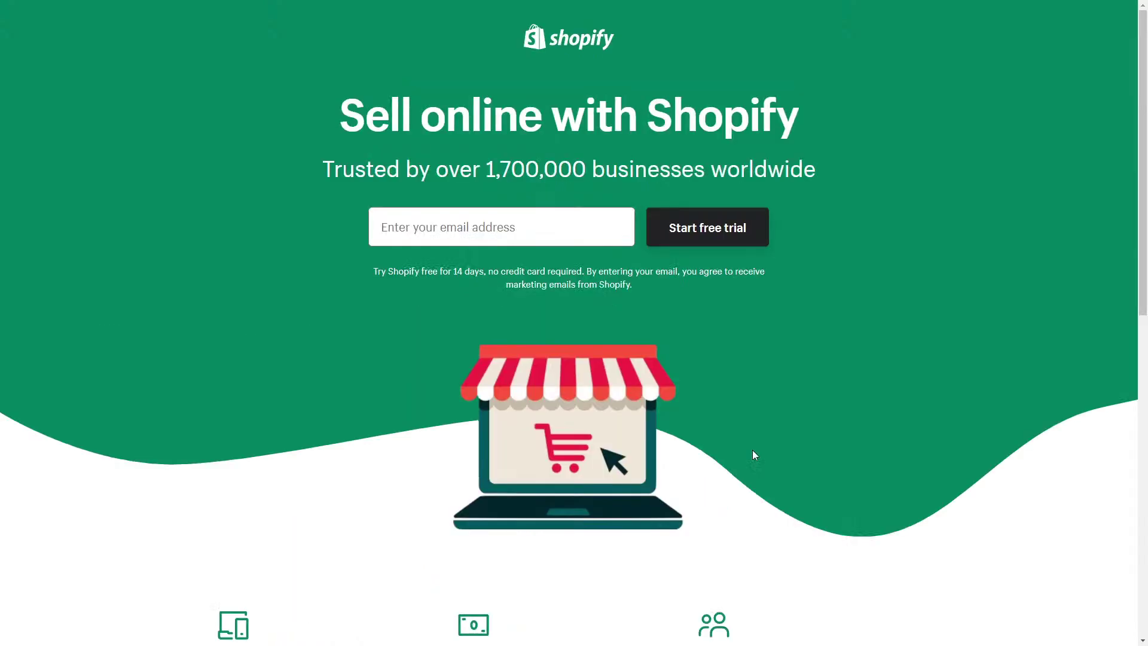
scroll(409, 405, up, 1)
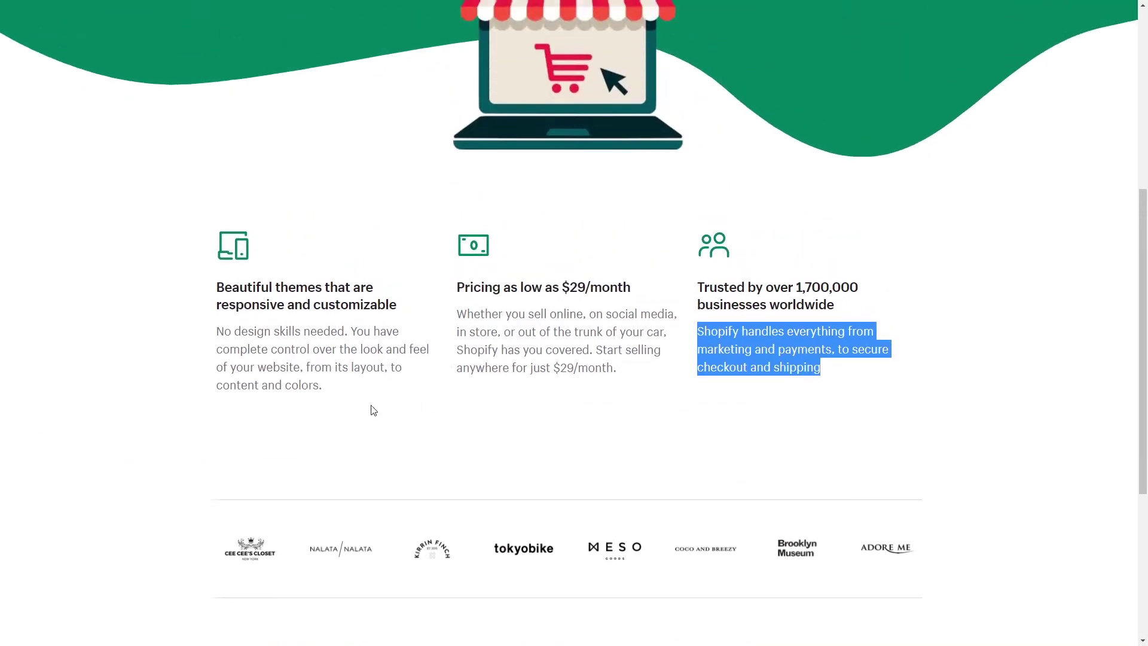
scroll(484, 453, down, 5)
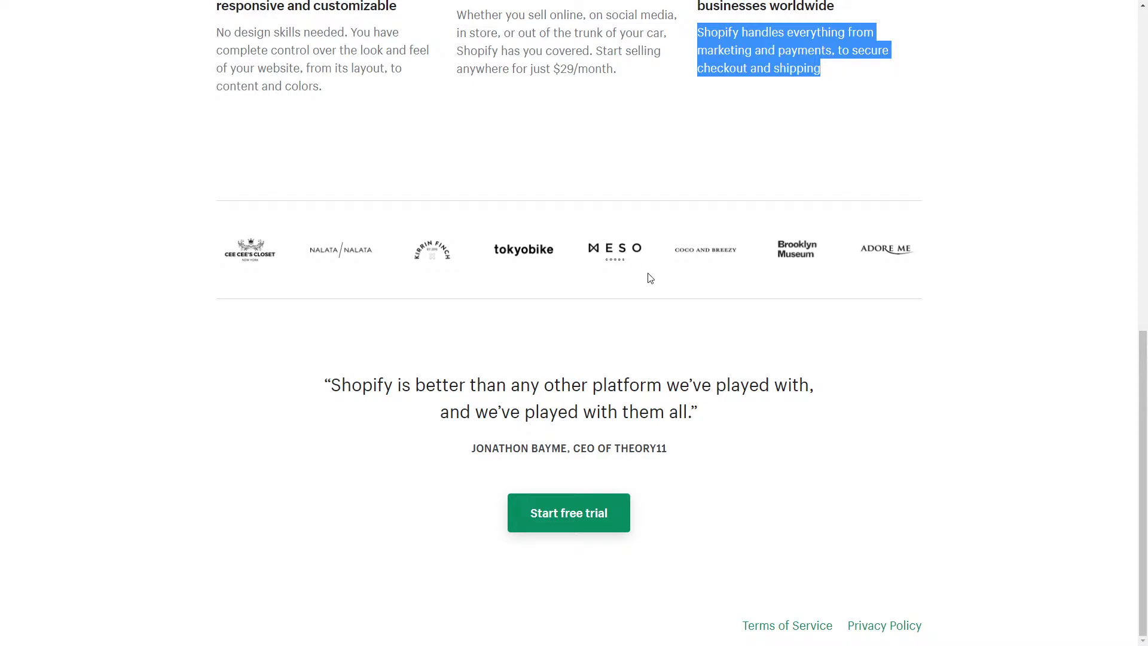
scroll(667, 298, up, 3)
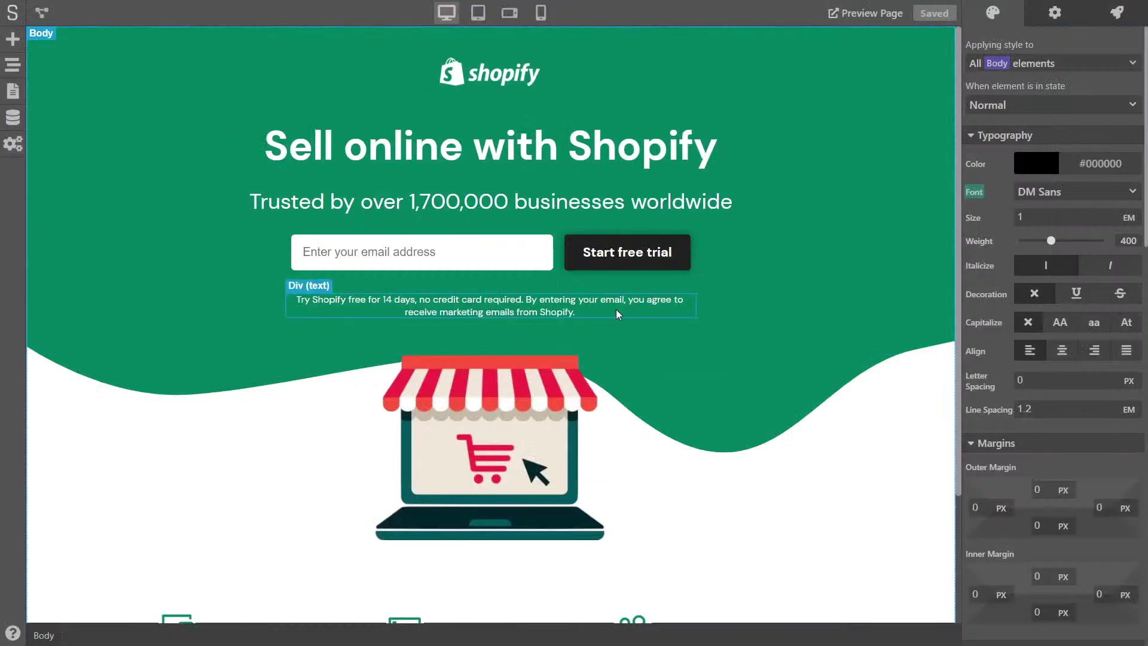
Step: Add a Div (block) below the selling points and create the class "used-by" for it
scroll(367, 329, down, 3)
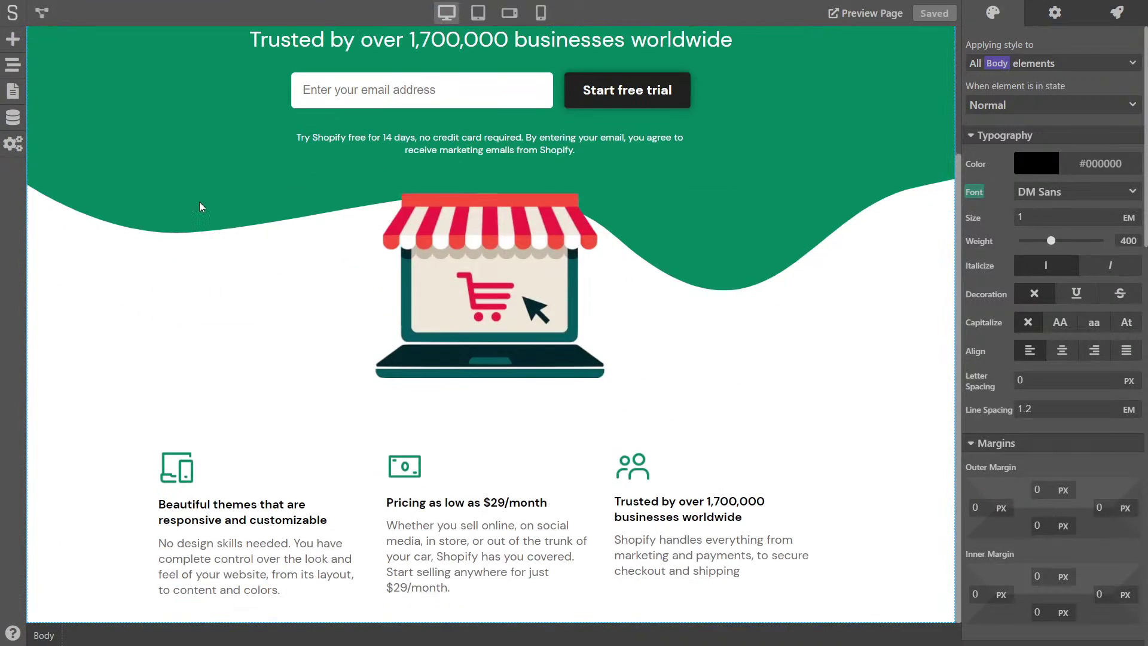
click(12, 39)
drag(68, 107, 888, 550)
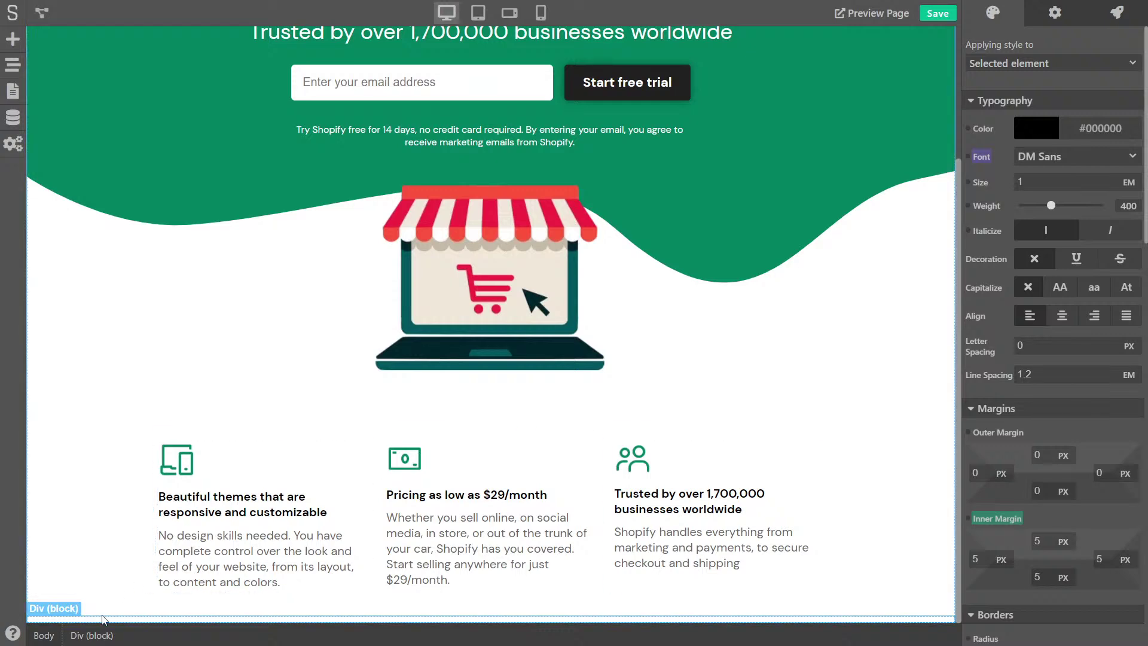
click(1055, 14)
click(996, 16)
click(1052, 65)
click(996, 129)
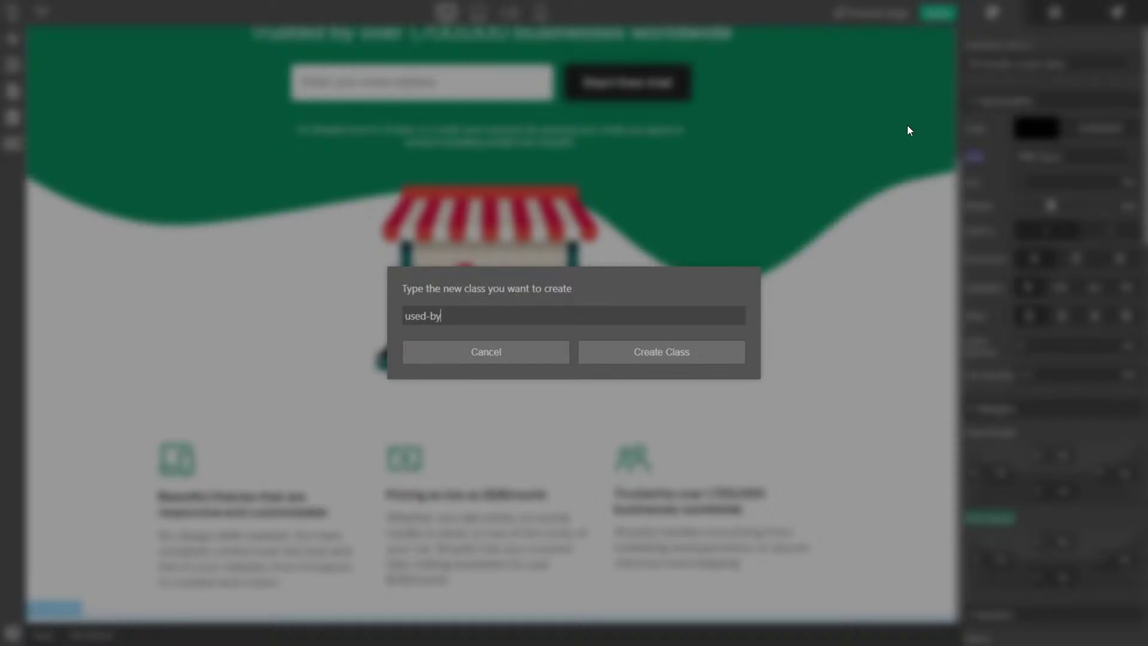
click(660, 354)
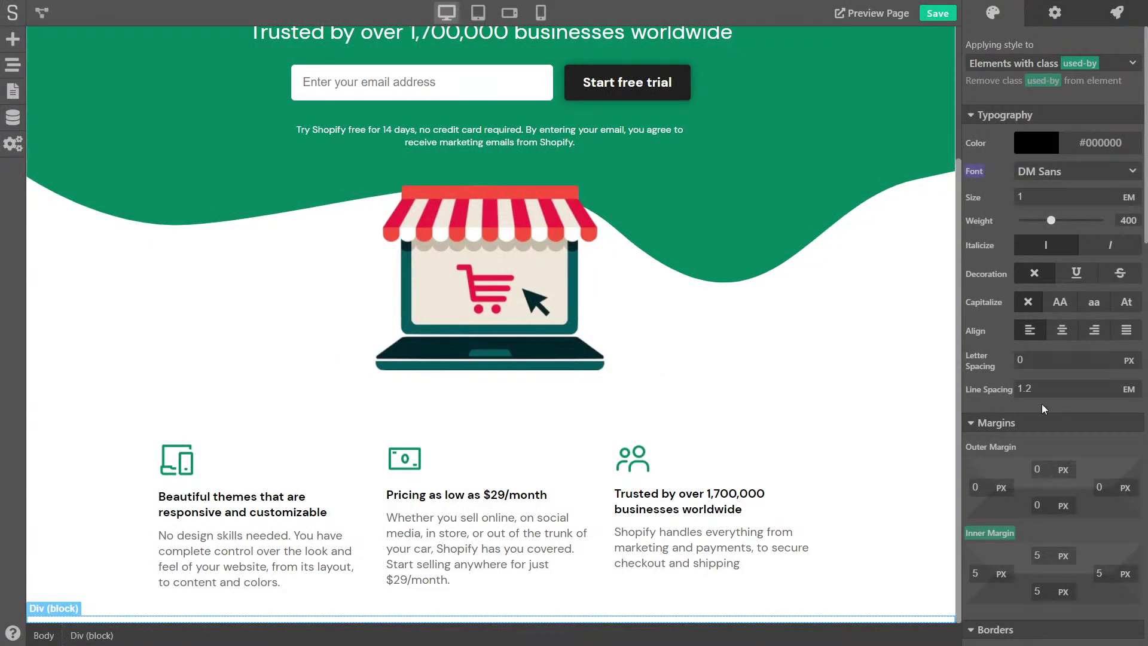
Step: Limit the used-by block's maximum width to 900 px and set its flex item alignment to Center
scroll(1005, 455, down, 5)
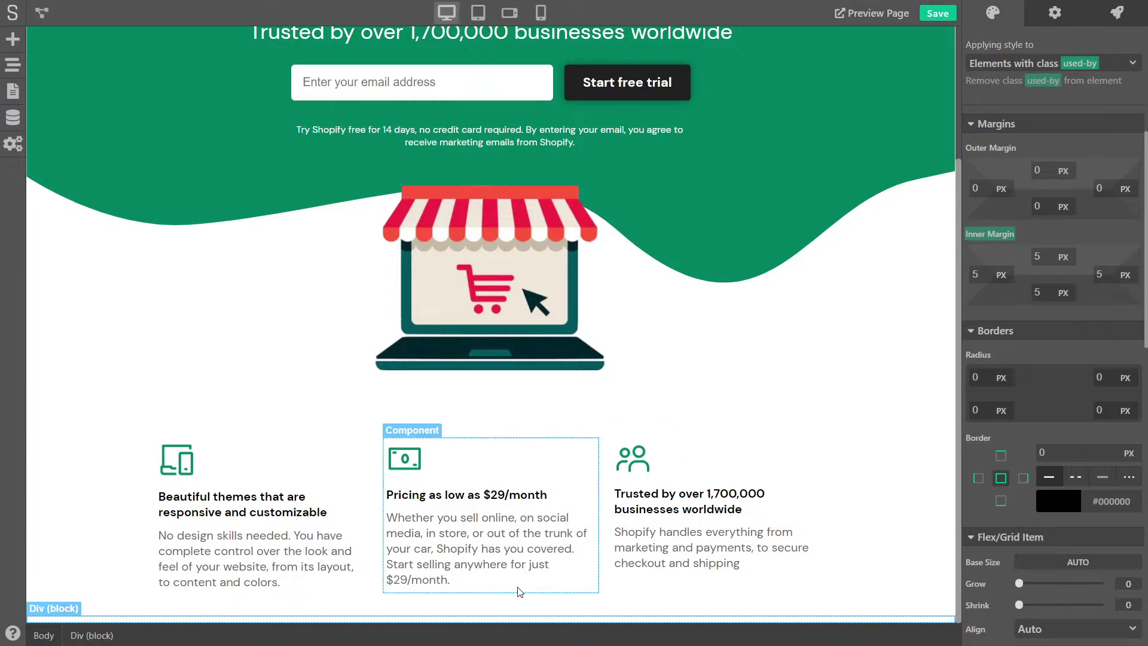
scroll(993, 437, down, 8)
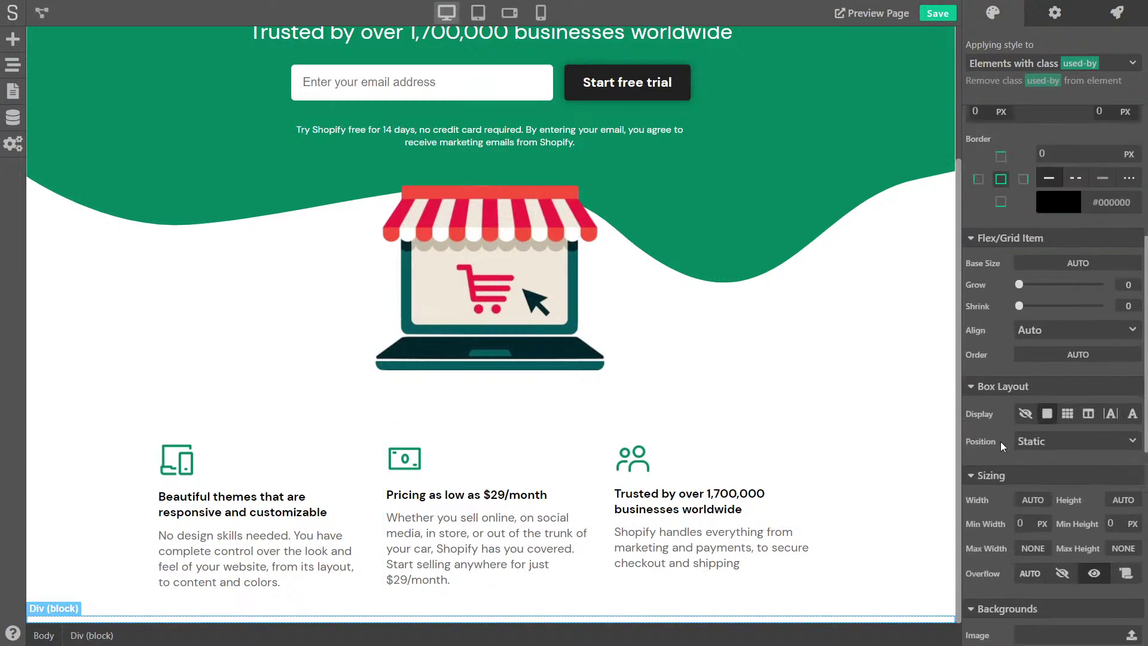
click(1034, 369)
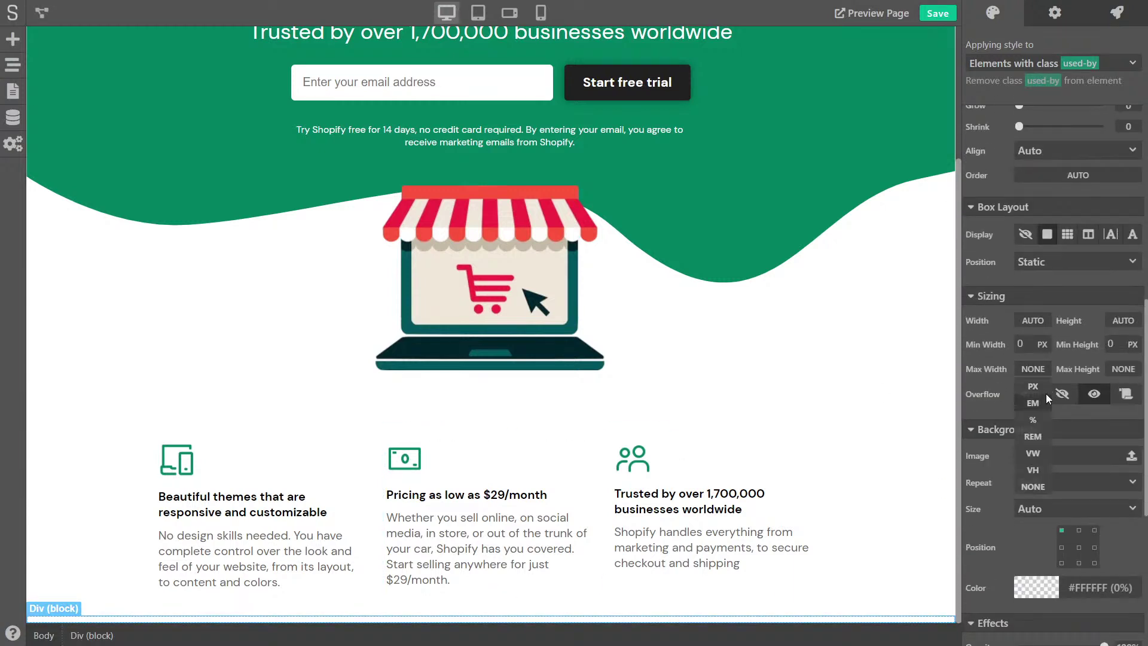
click(1047, 394)
scroll(1036, 354, up, 6)
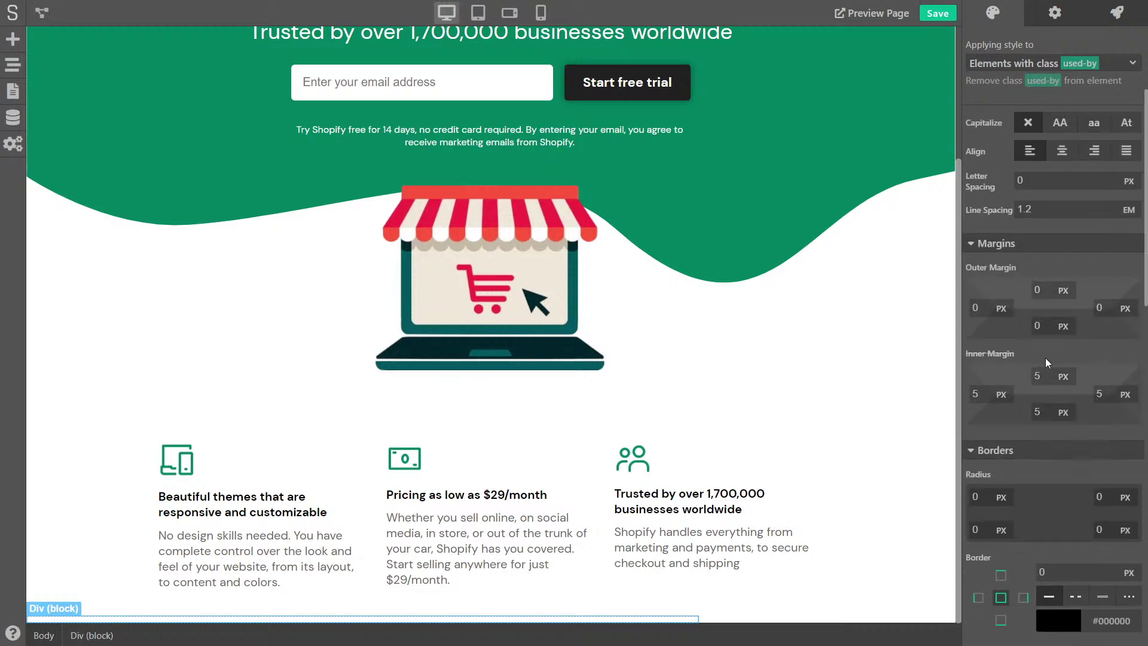
scroll(1047, 358, up, 3)
scroll(1014, 337, down, 8)
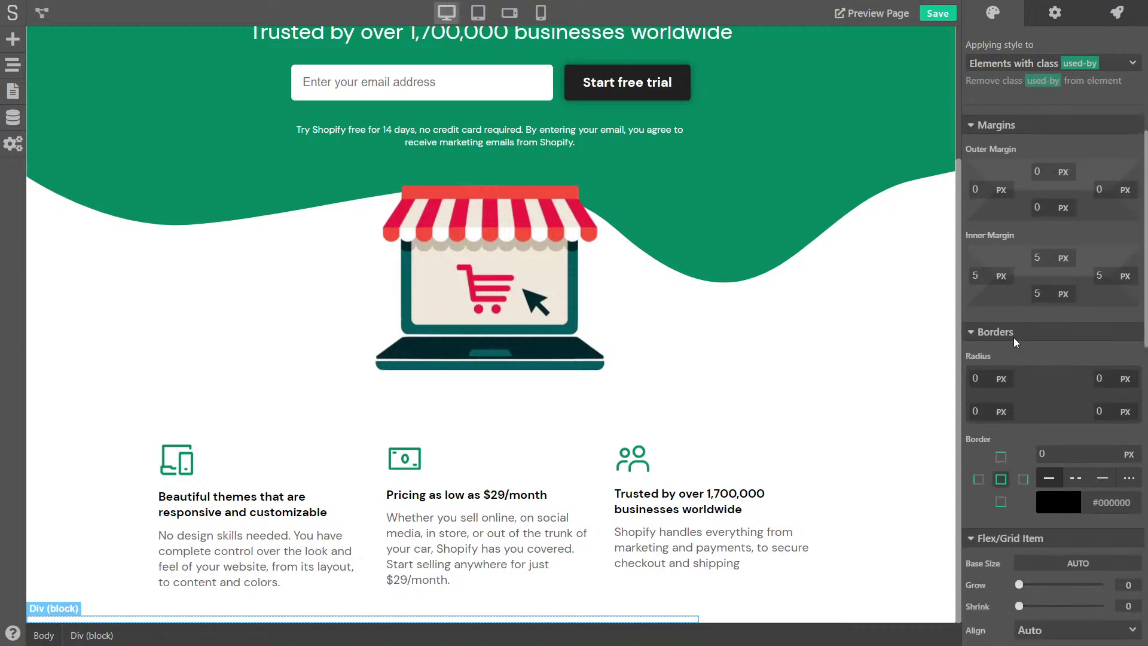
click(1042, 390)
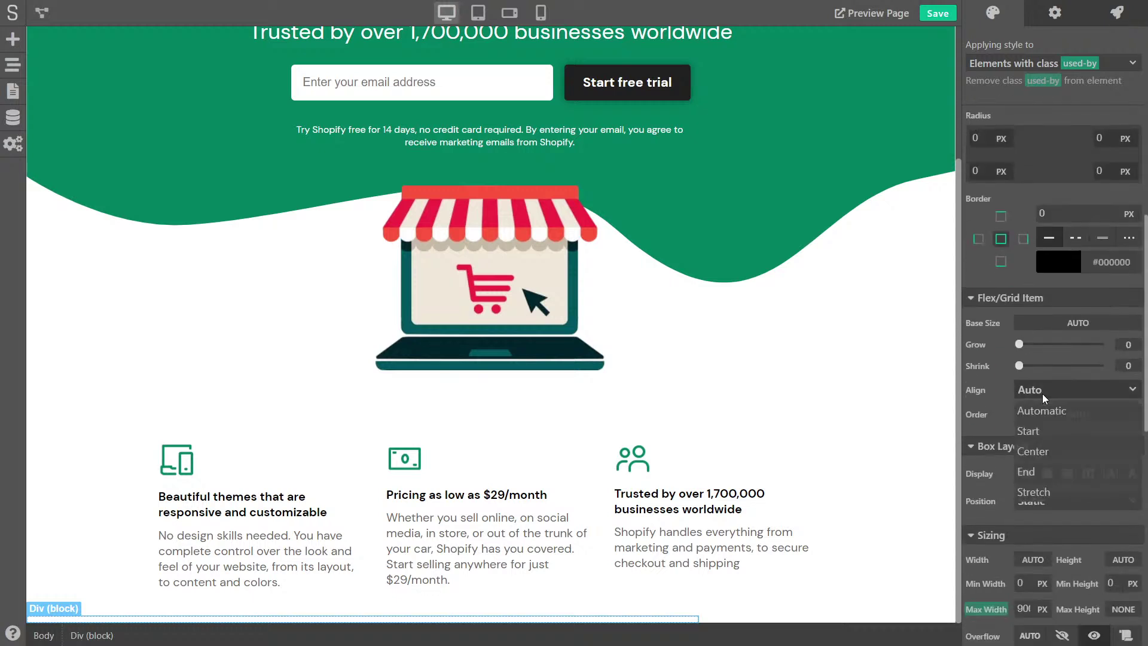
click(1037, 451)
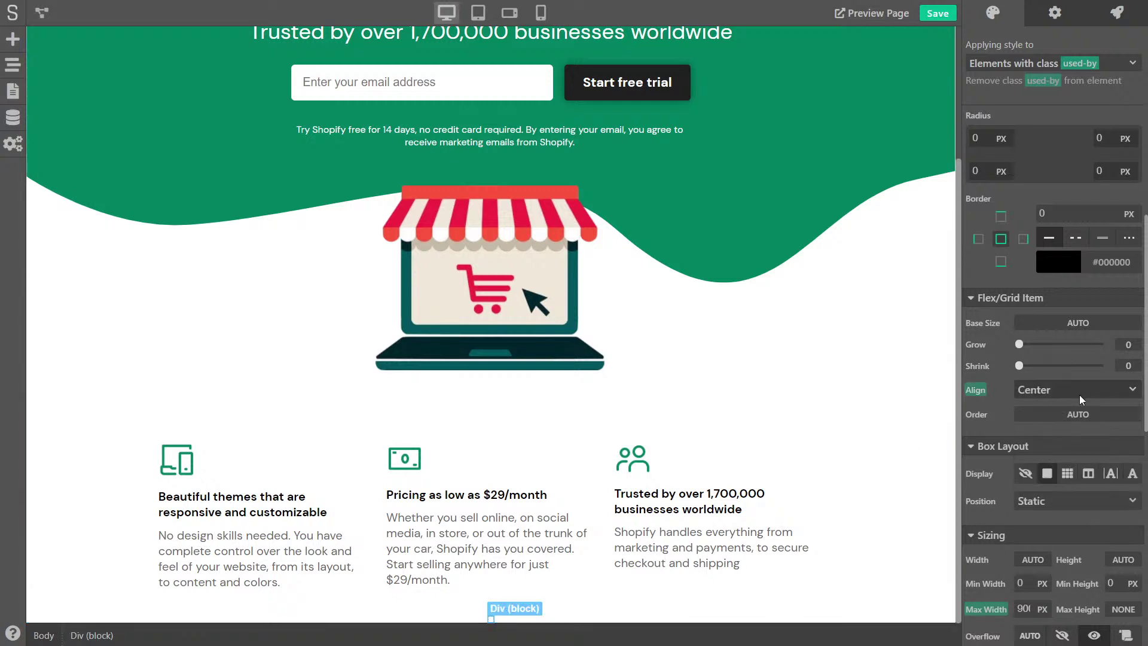
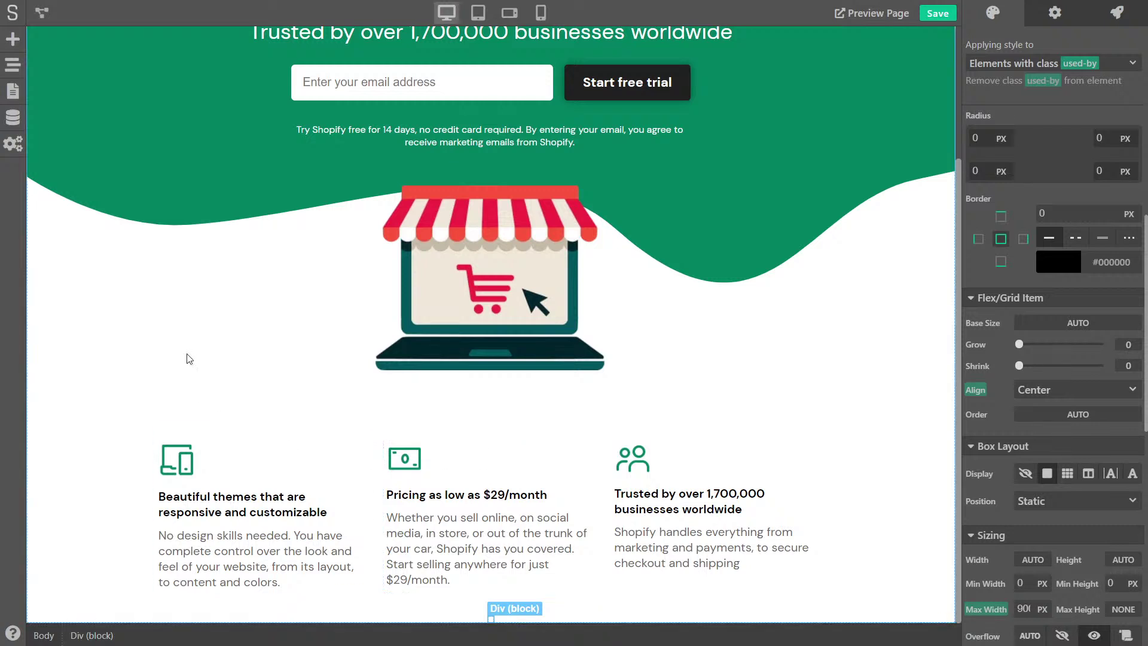
Step: Add an Image element below the selling points for the first customer logo
click(12, 40)
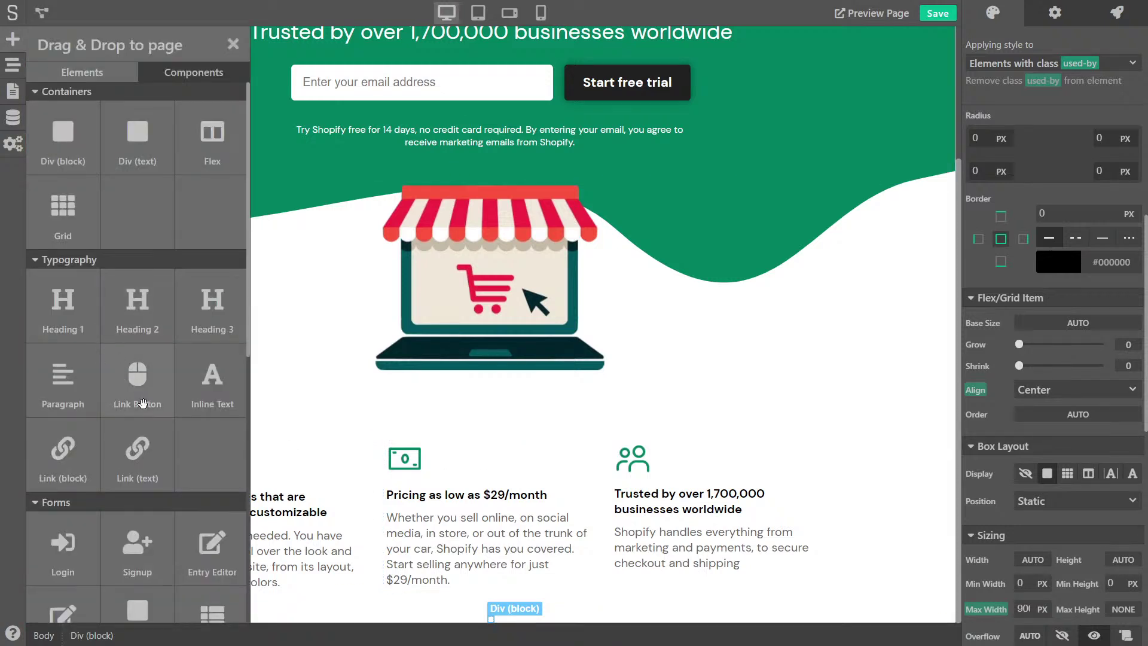
scroll(143, 414, down, 5)
scroll(144, 414, down, 2)
drag(137, 509, 489, 614)
scroll(160, 394, down, 10)
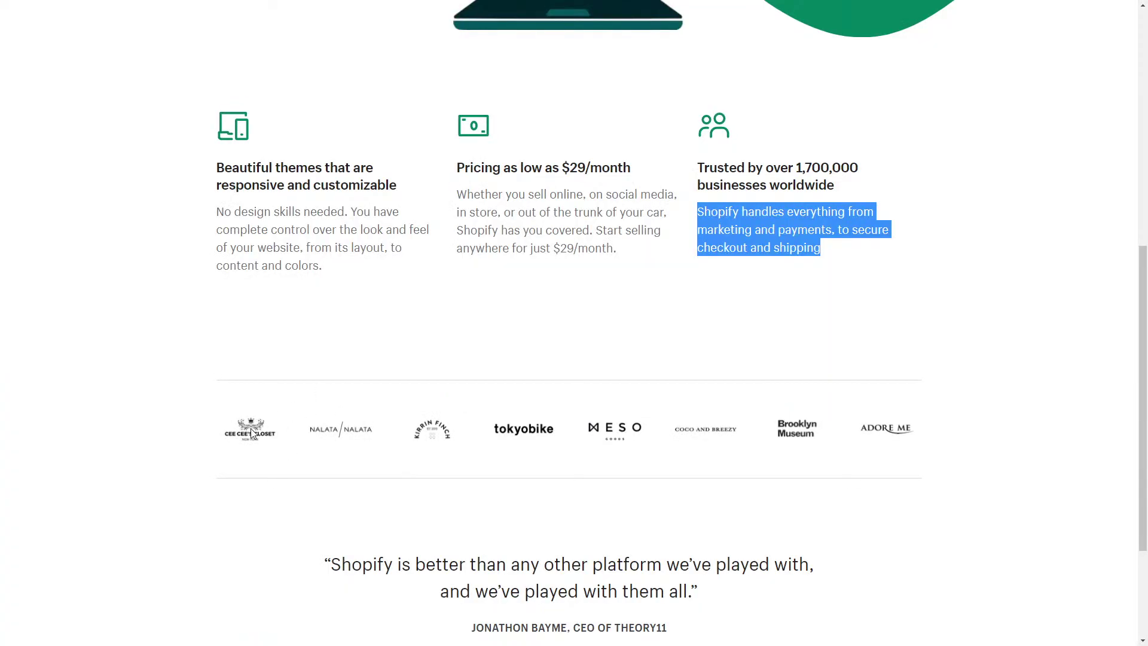
Step: Copy the Cee Cee's Closet logo's image address from the reference page and use it as the new image's URL
right_click(250, 433)
click(340, 479)
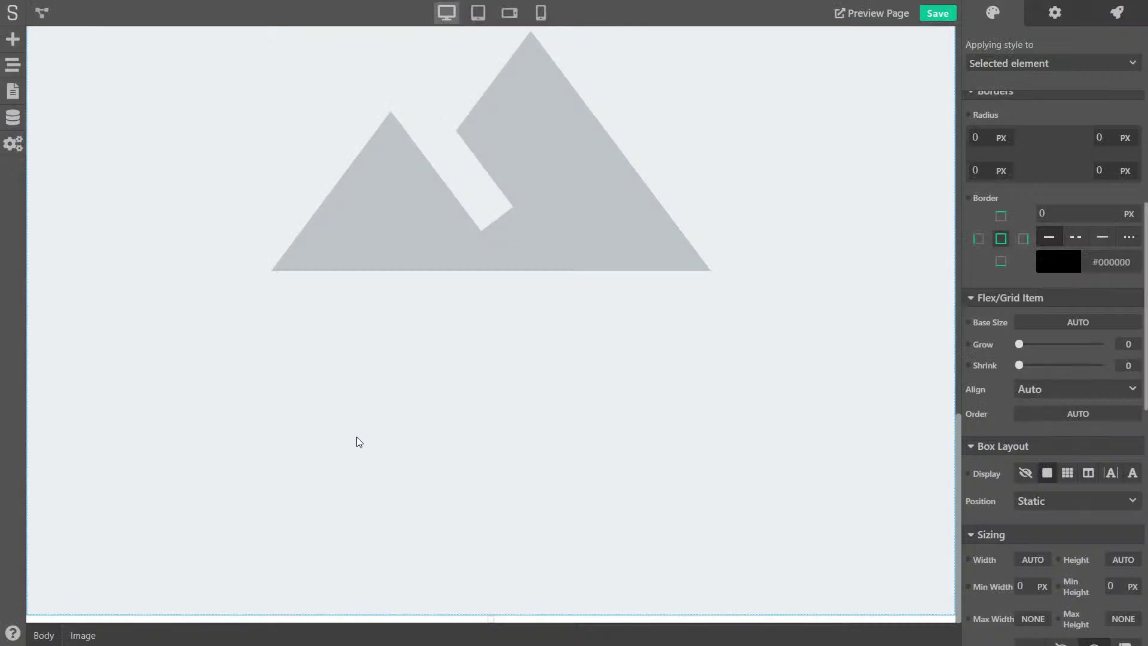
click(1055, 12)
double_click(1062, 43)
key(ctrl+a)
key(ctrl+v)
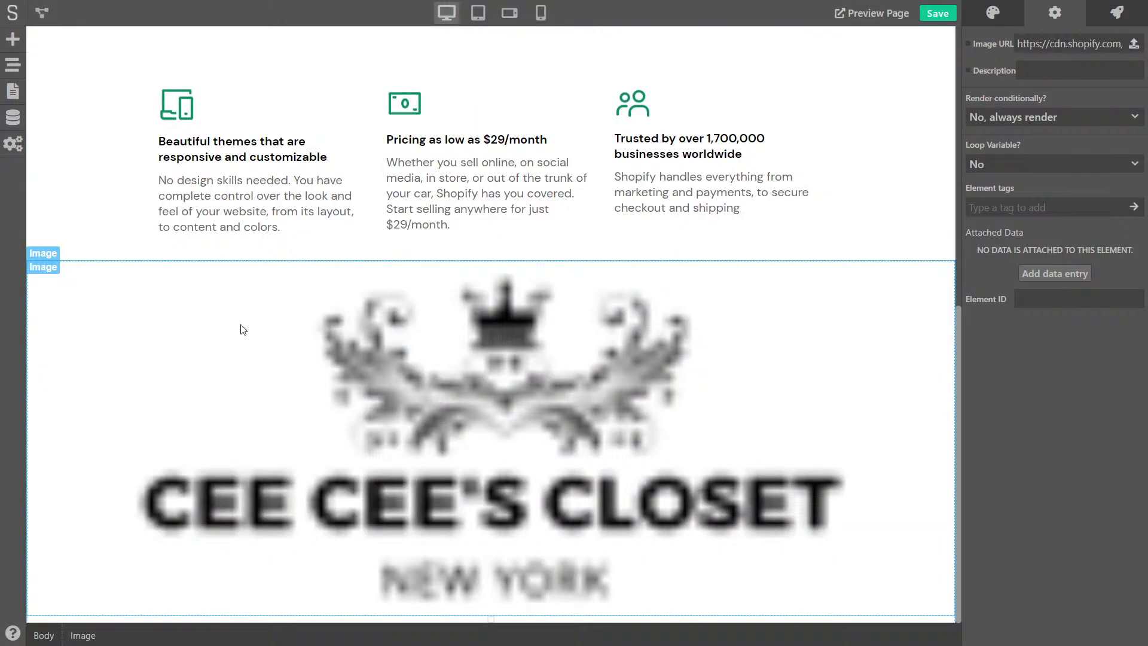
Step: Move the Cee Cee's Closet image into the used-by block in the page structure
click(20, 64)
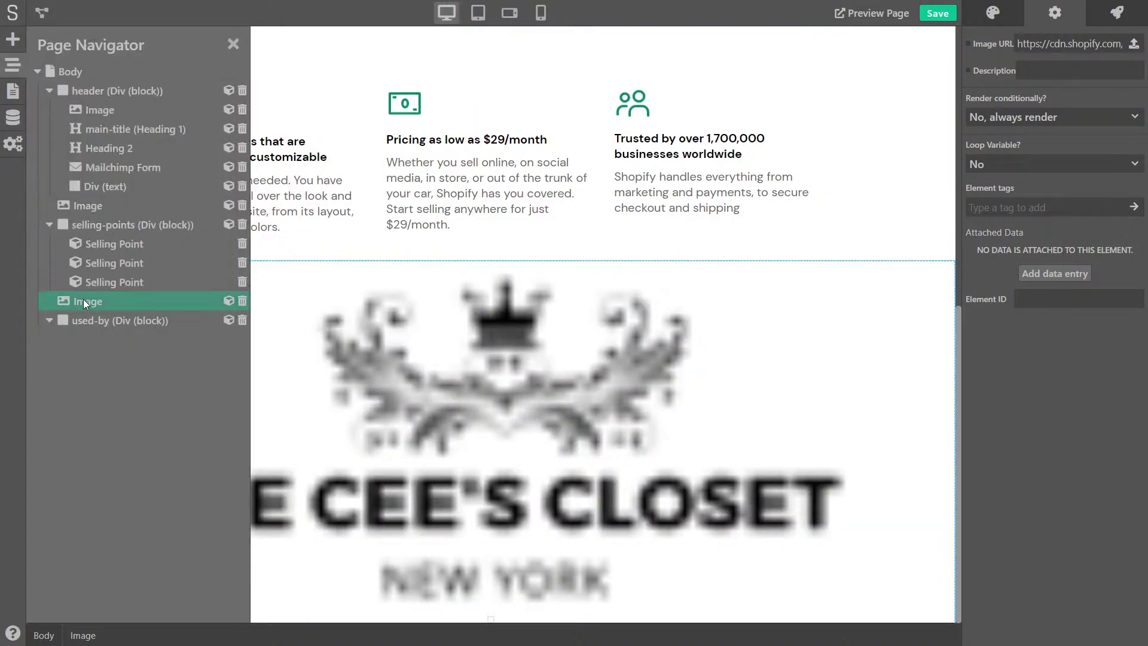
drag(101, 306, 137, 318)
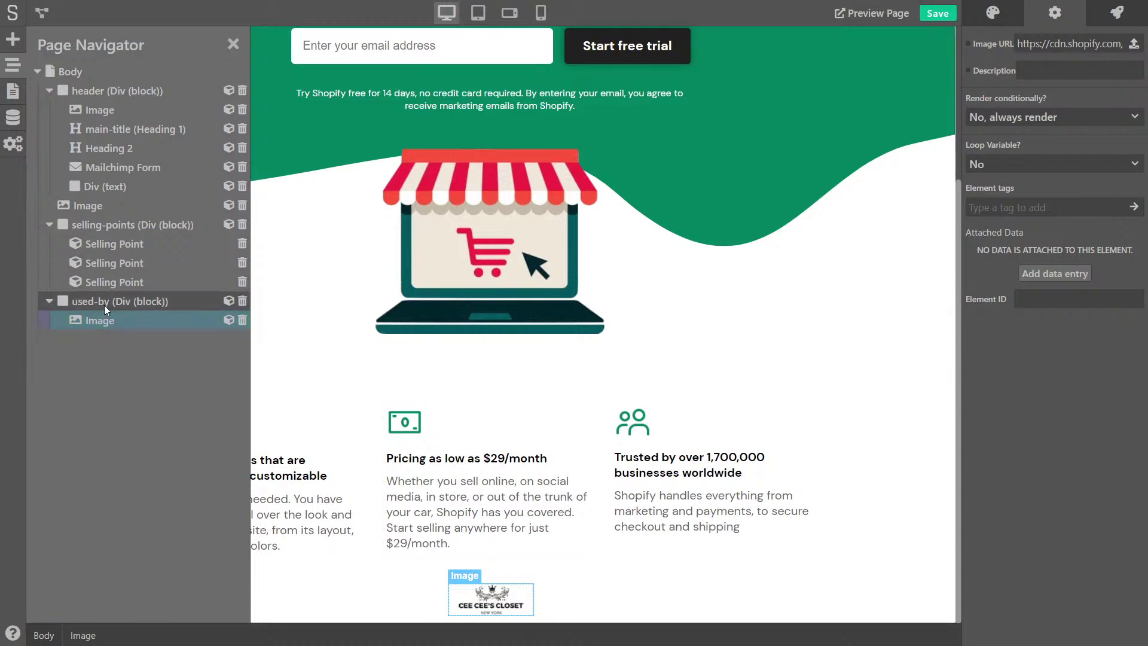
Step: Set the used-by block's top and bottom inner margins to 15 px and its top outer margin to 90 px
click(138, 303)
scroll(1024, 367, down, 5)
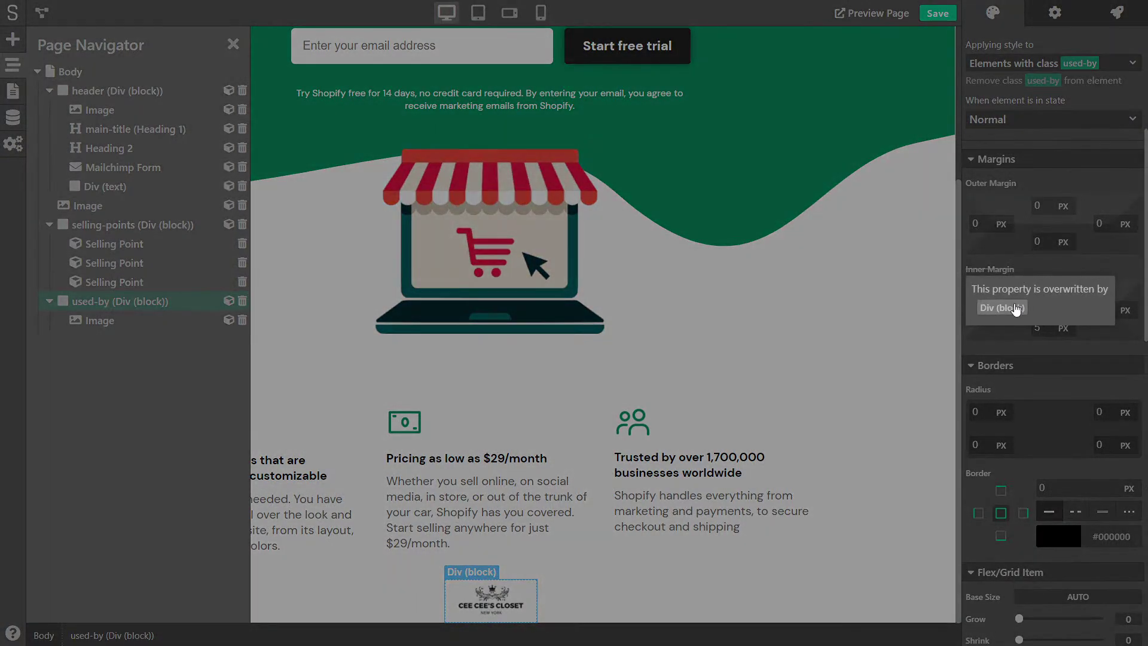
click(1017, 310)
mouse_move(997, 270)
click(1019, 292)
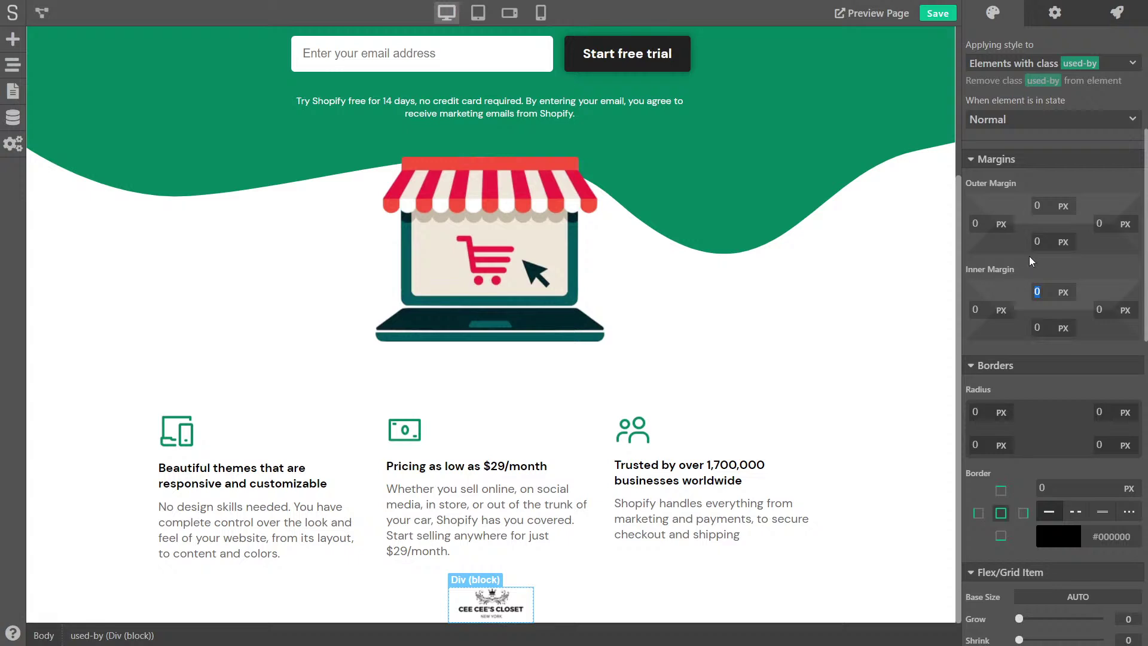
text(15)
key(Tab)
key(Tab)
key(Tab)
text(15)
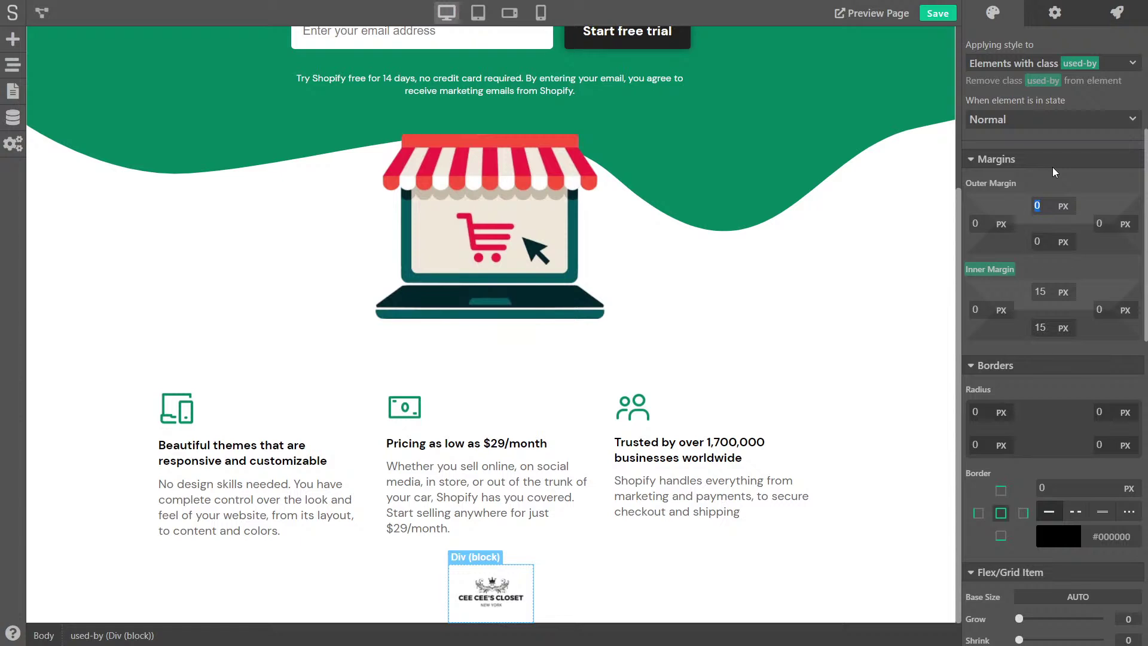
text(90)
key(Tab)
Step: Set the used-by block's width to 100%
scroll(1110, 256, down, 5)
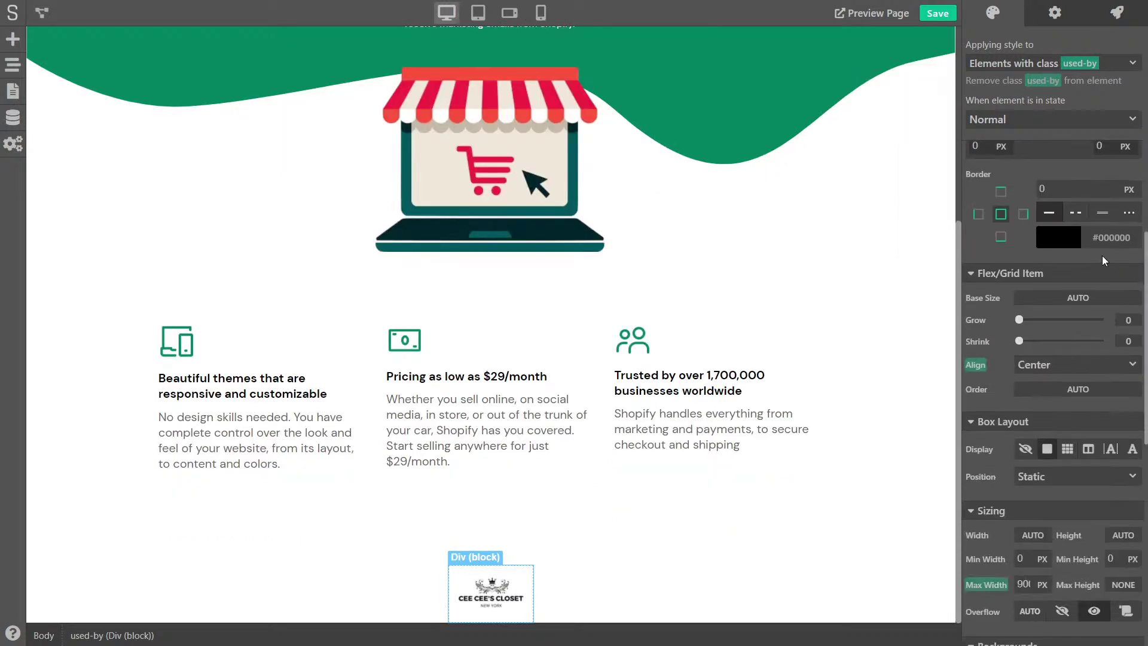
scroll(1056, 299, down, 3)
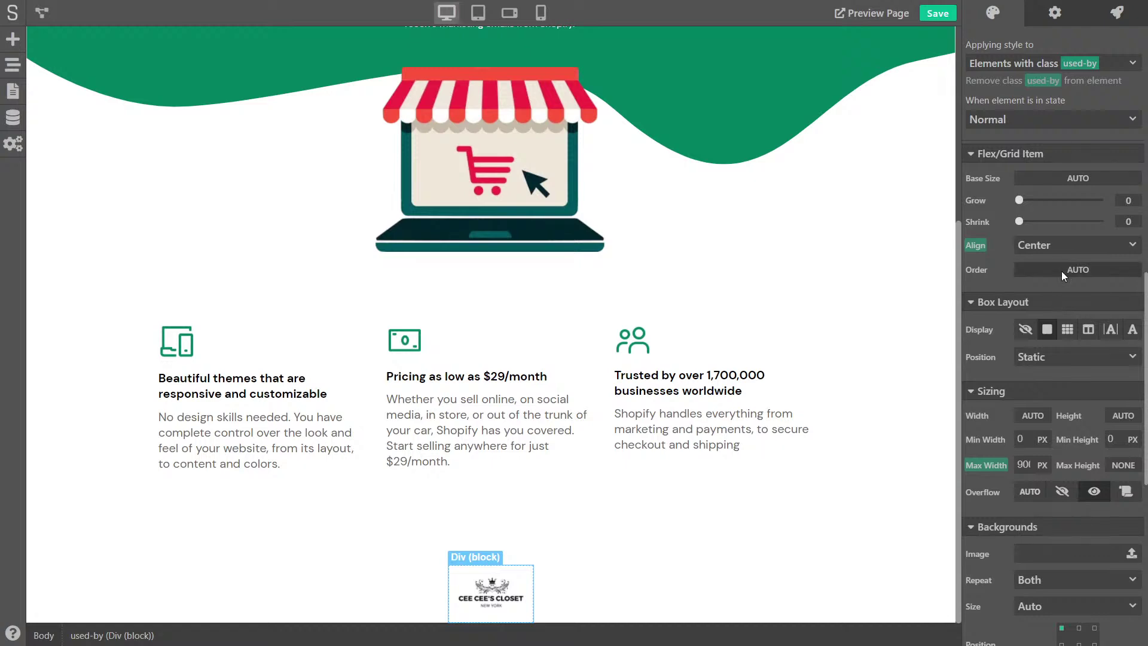
scroll(1061, 271, up, 1)
click(1040, 242)
click(1039, 242)
click(1003, 245)
click(1020, 270)
scroll(1033, 362, down, 3)
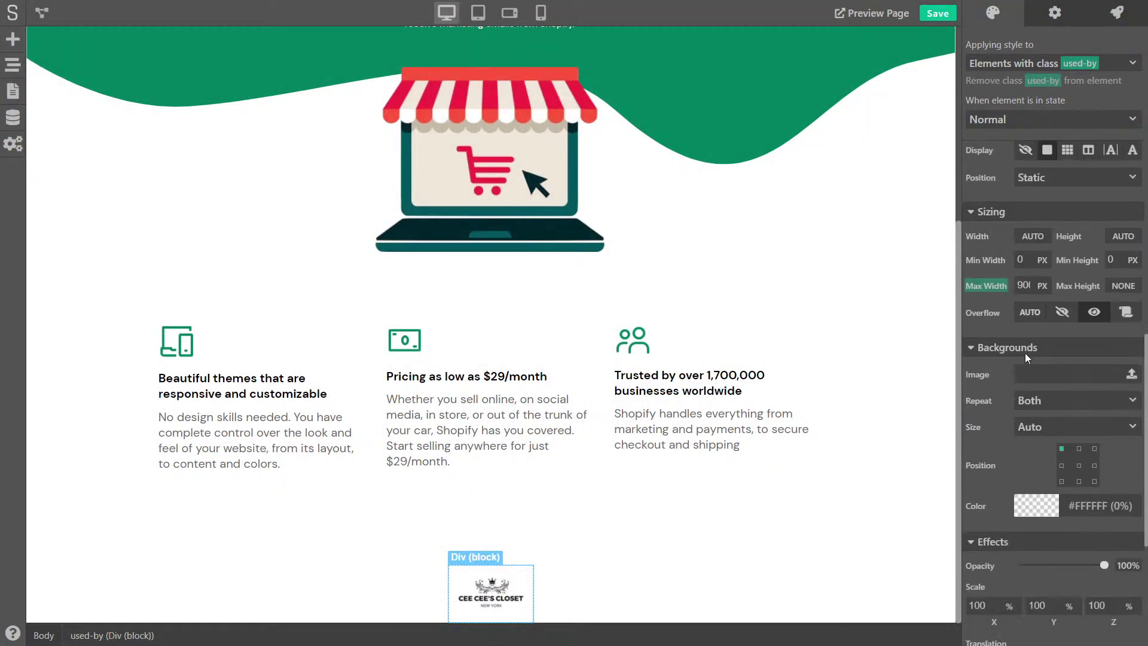
click(1033, 236)
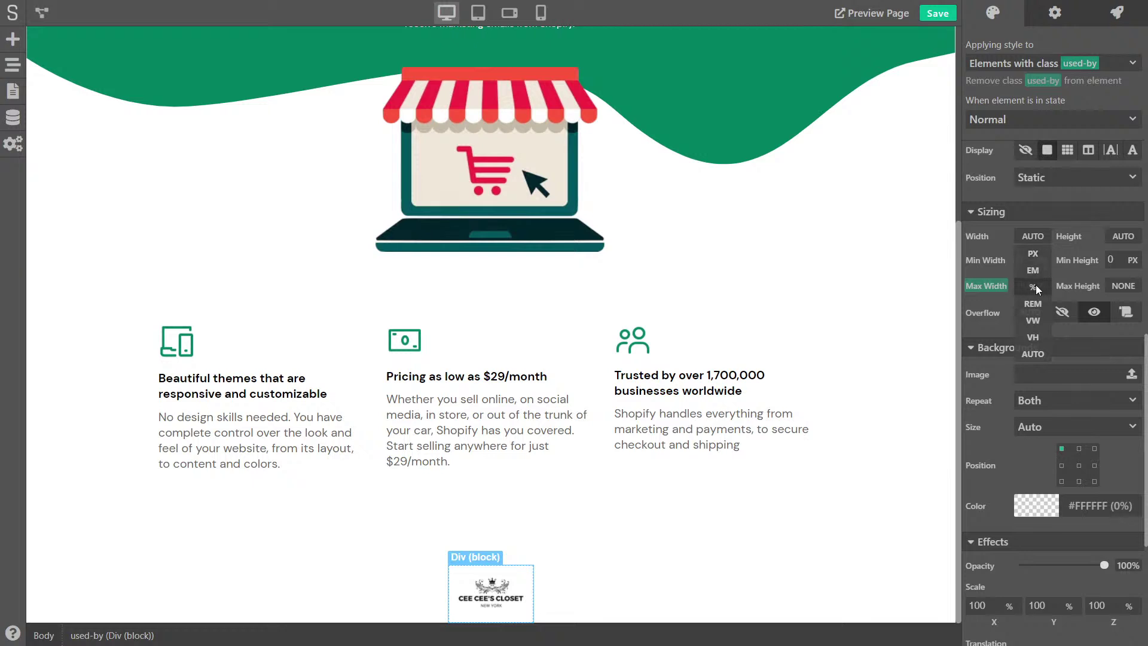
click(1034, 286)
double_click(1024, 236)
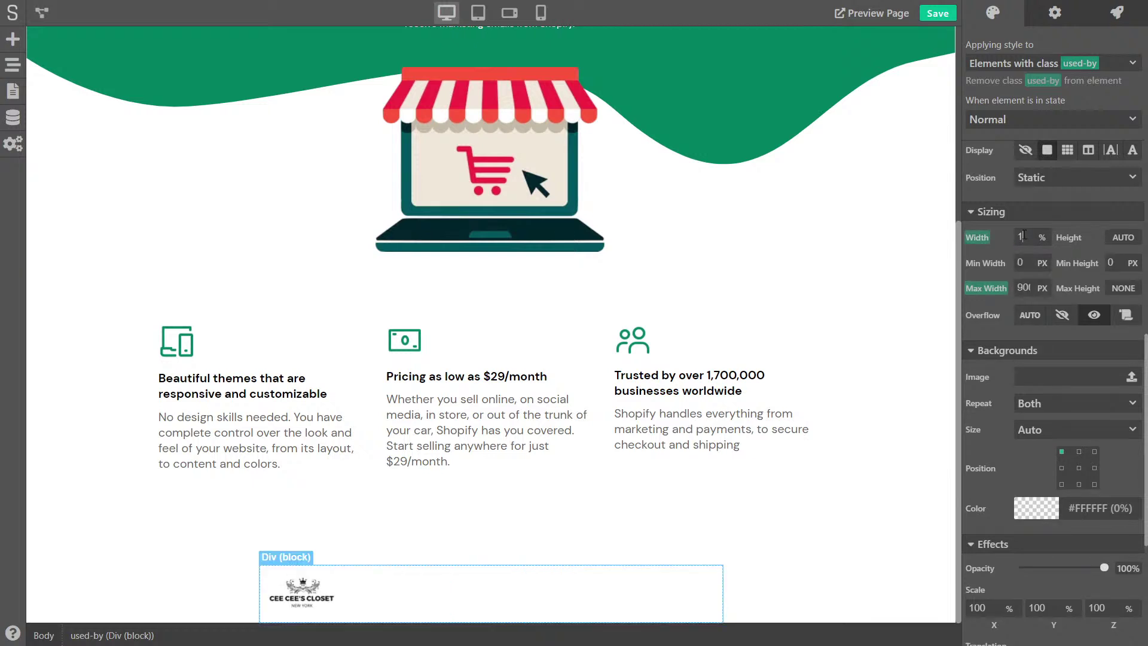
text(100)
key(Return)
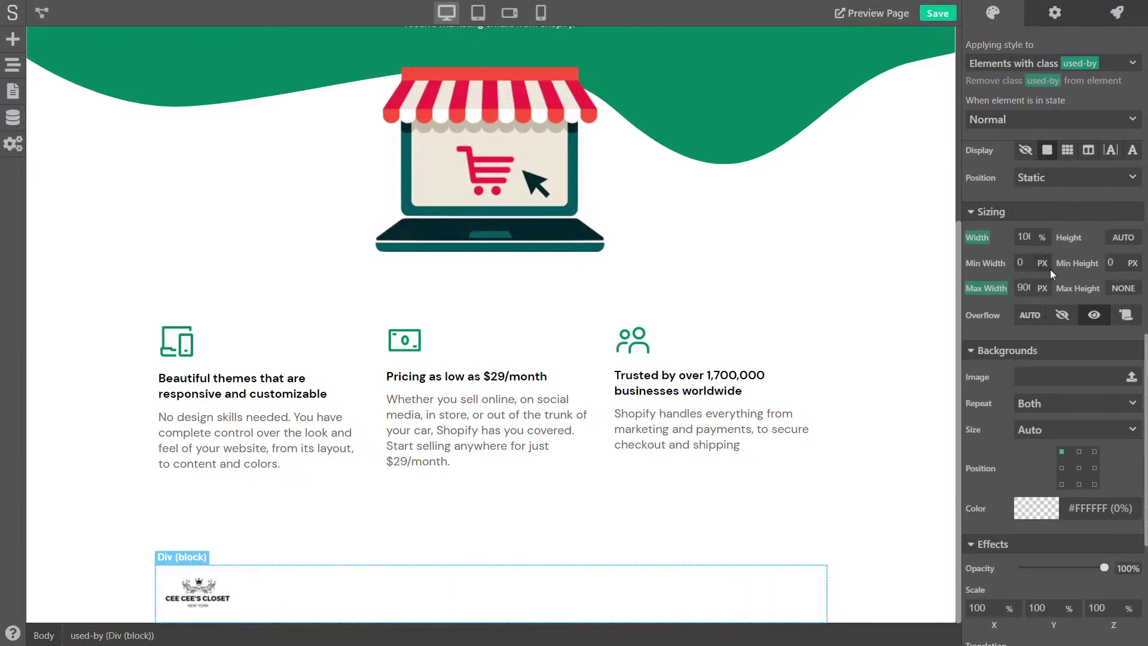
Step: Center the used-by block's content with the text alignment setting
scroll(1050, 269, up, 12)
scroll(1050, 269, up, 3)
click(1062, 365)
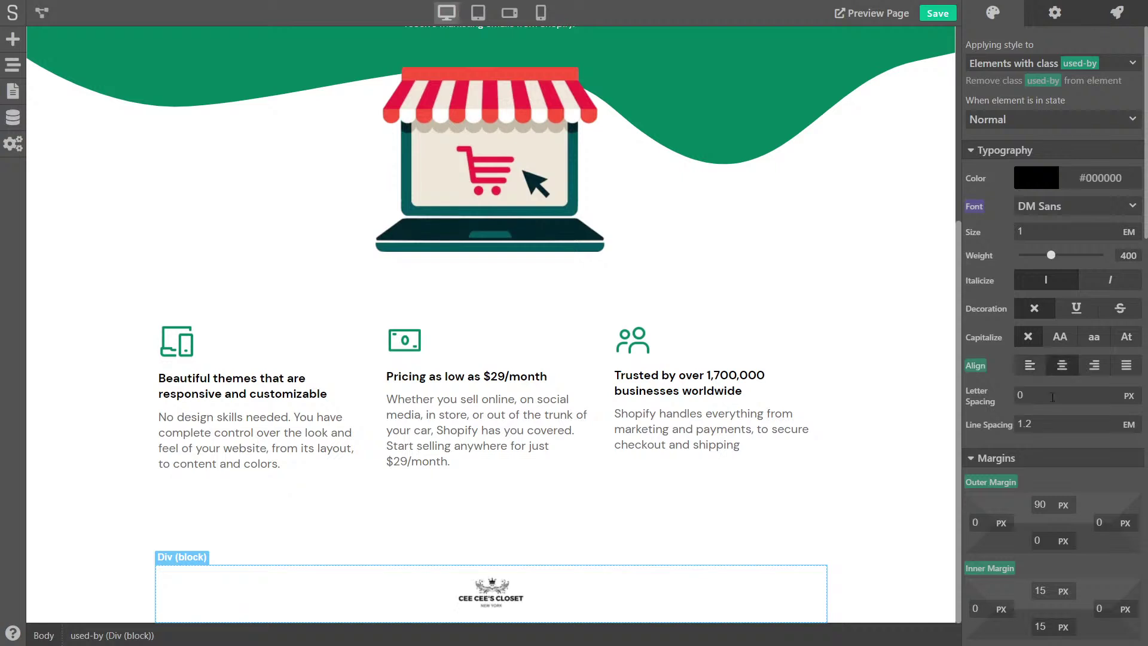
Step: Give the used-by block a 1 px solid top border in black (#000000) at 24% opacity
scroll(1048, 418, down, 6)
scroll(1050, 440, down, 2)
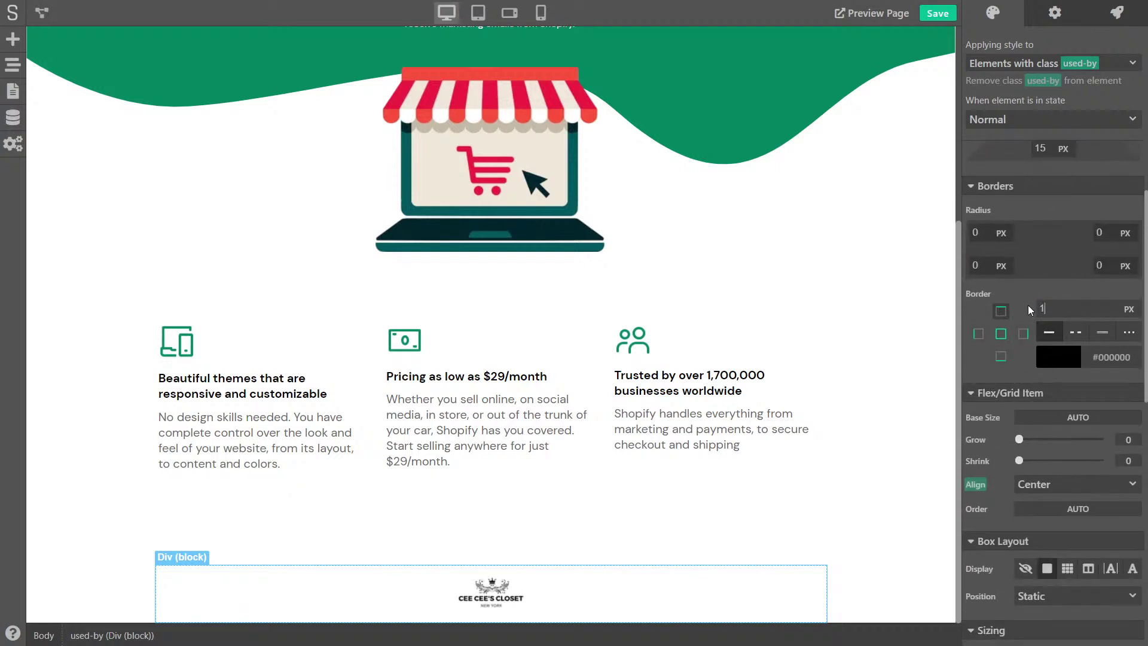
text(1)
click(1057, 354)
drag(1113, 531, 1010, 534)
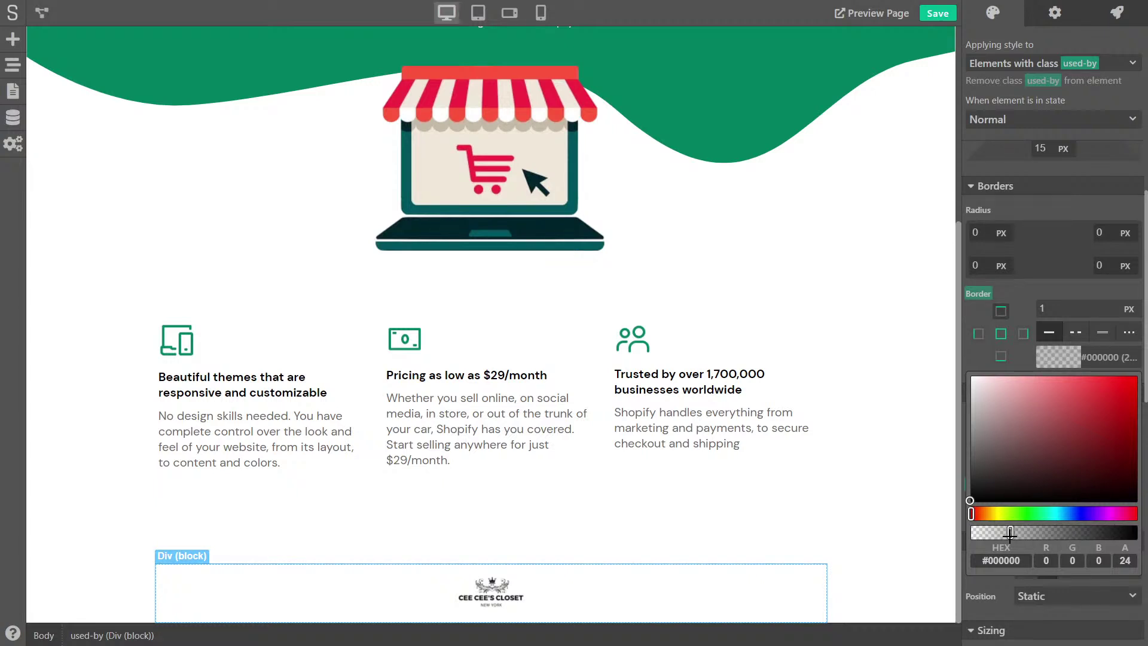
click(1056, 294)
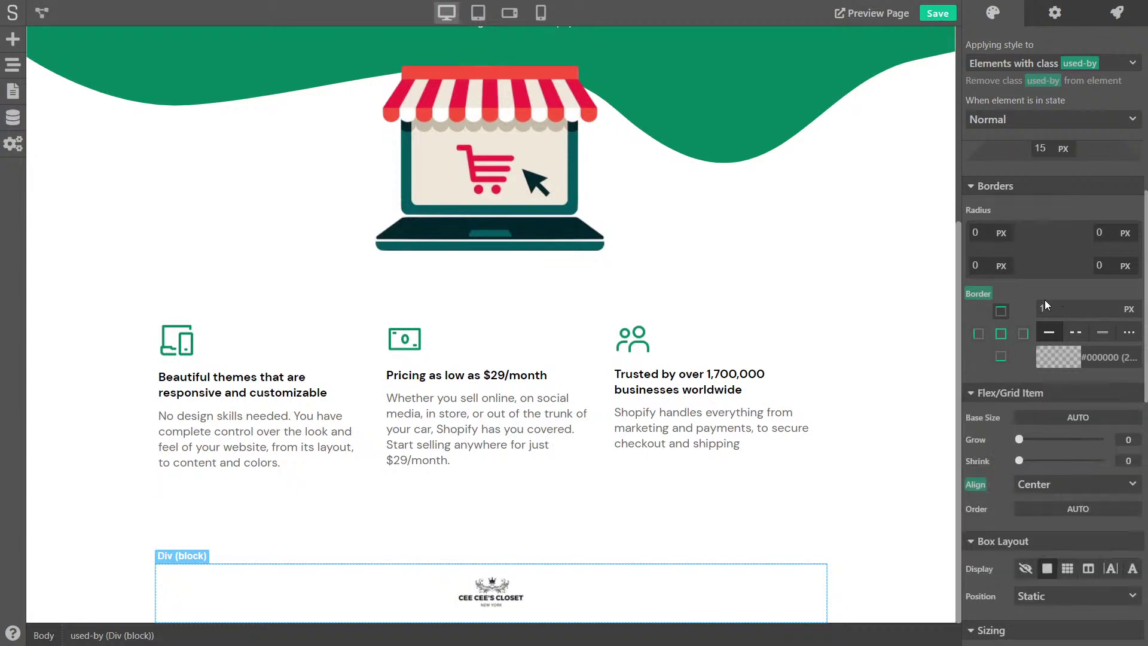
Step: Give the used-by block a 1 px solid bottom border in black at 25% opacity and save the page
click(1001, 357)
click(1003, 311)
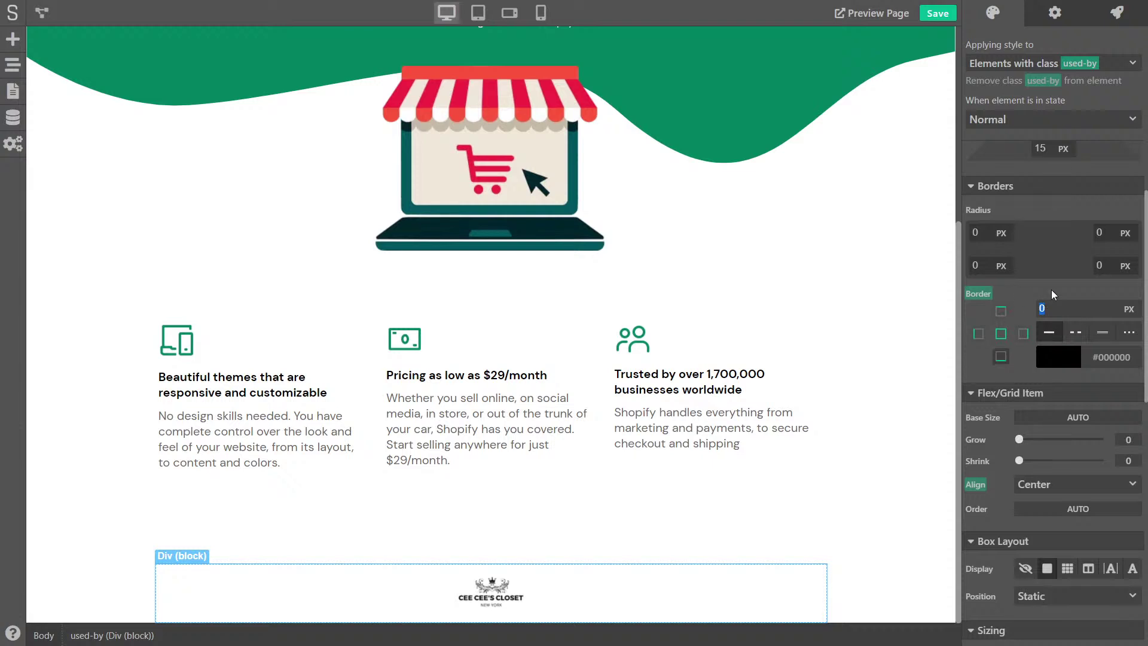
text(1)
click(1058, 357)
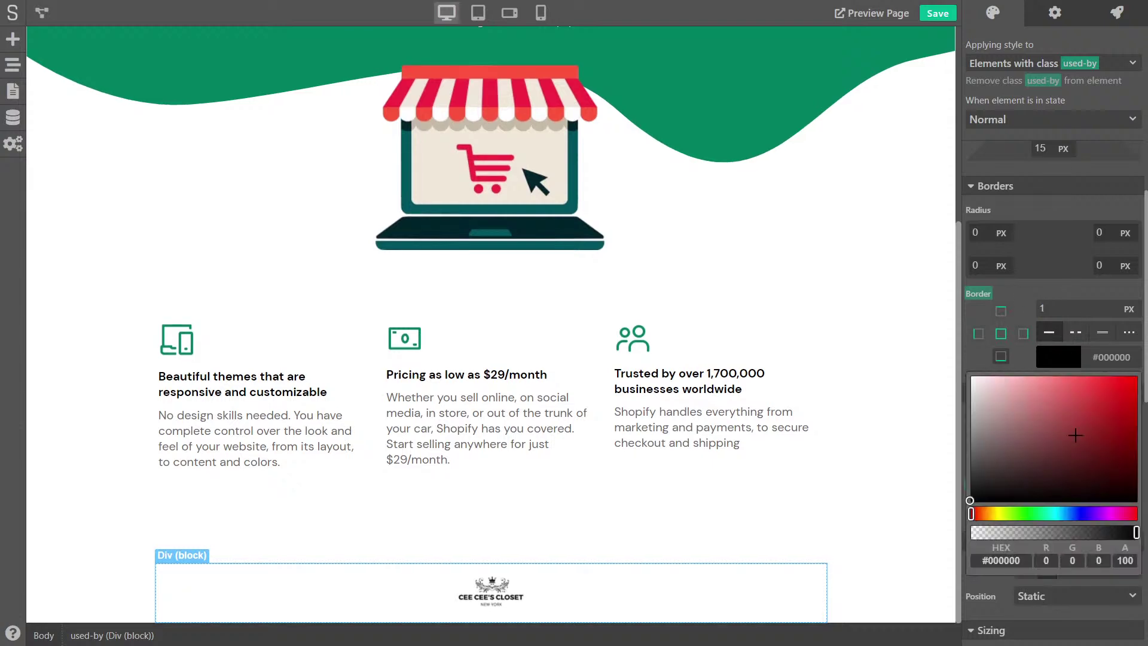
drag(1113, 528, 1012, 532)
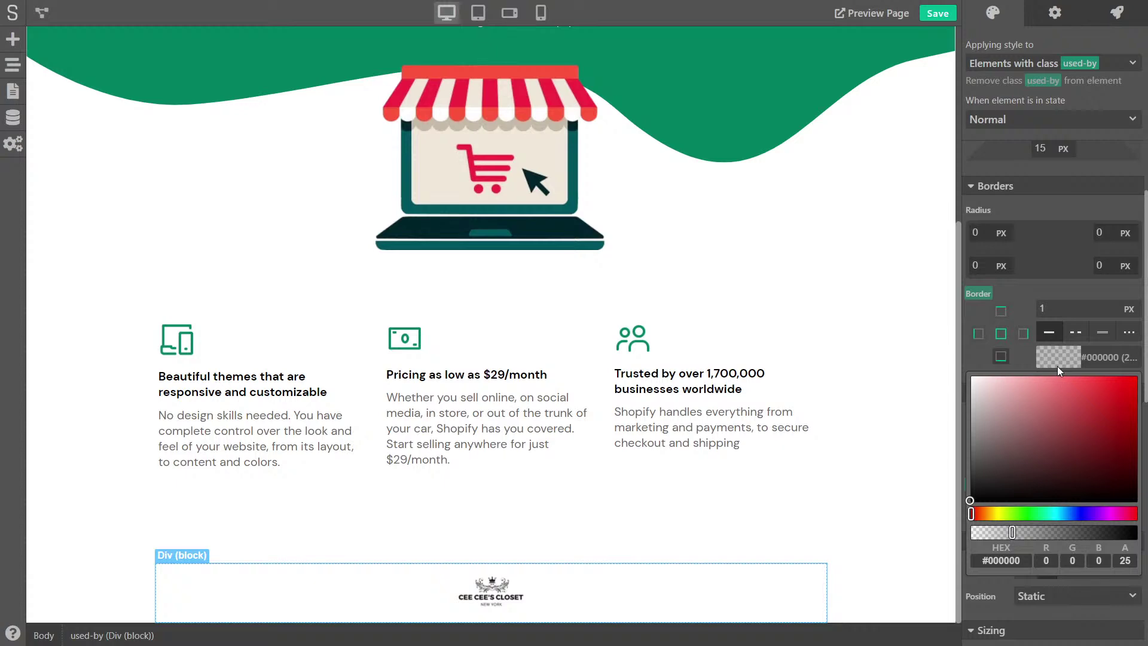
click(866, 492)
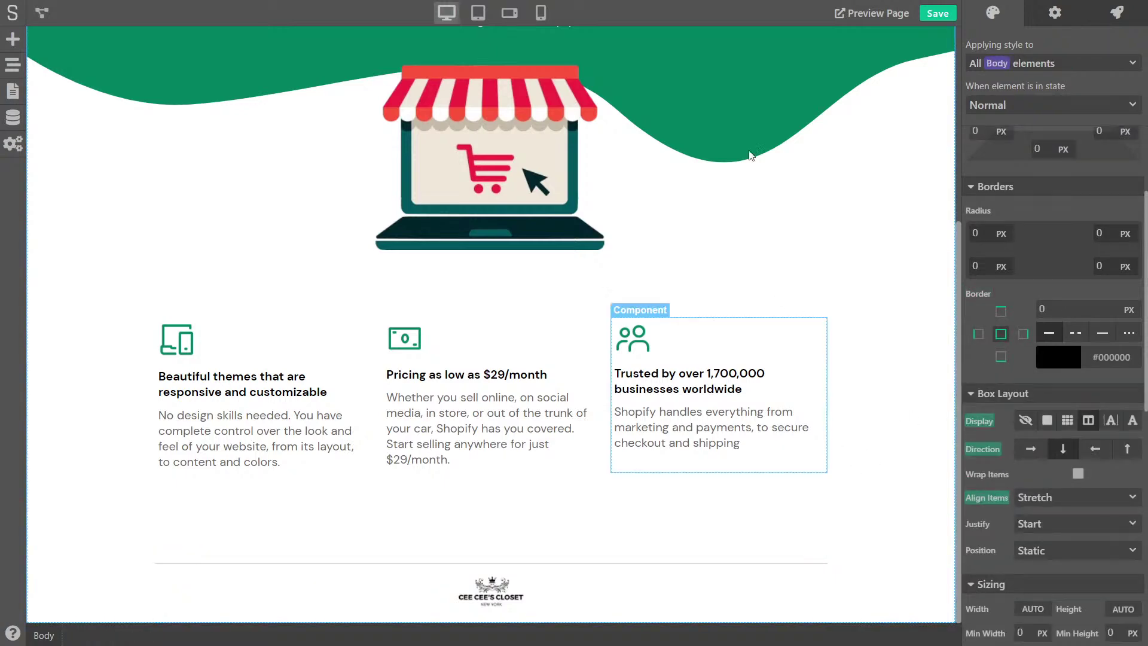
click(937, 14)
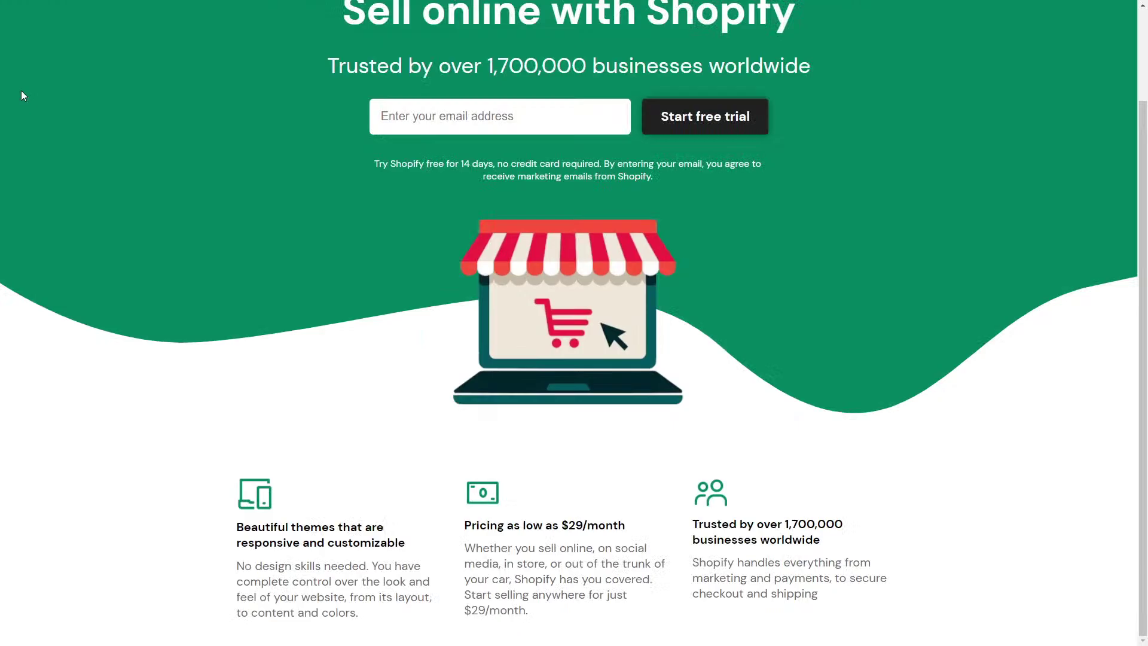
Step: Copy the Nalata/Nalata logo's image address from the Shopify reference page
scroll(20, 90, down, 8)
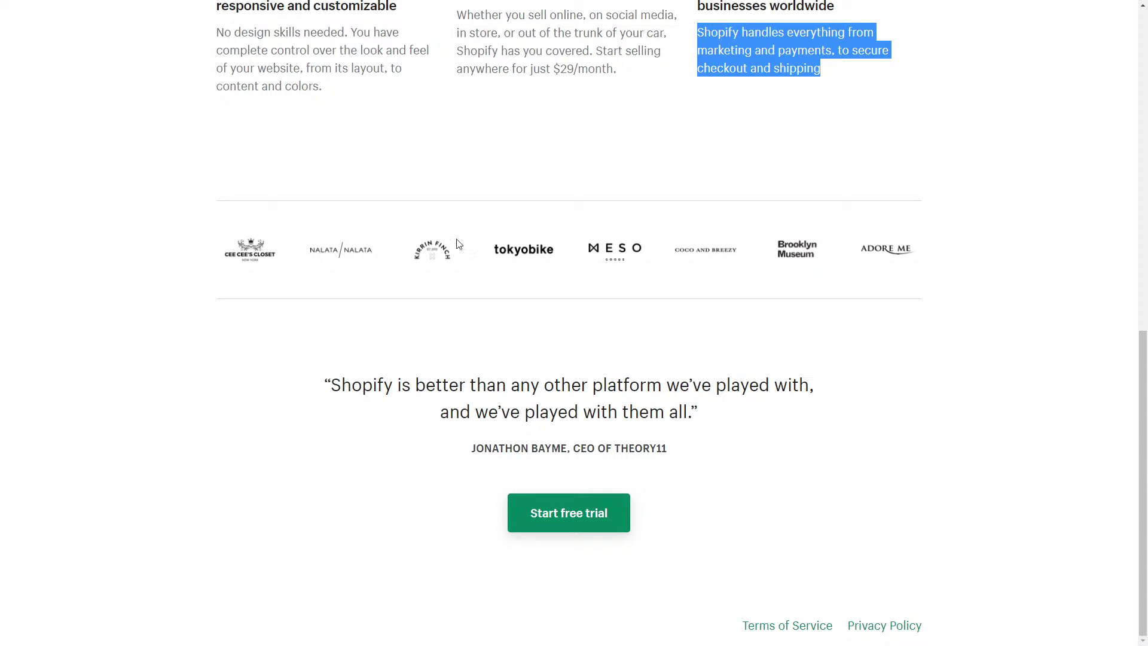
right_click(317, 251)
click(384, 302)
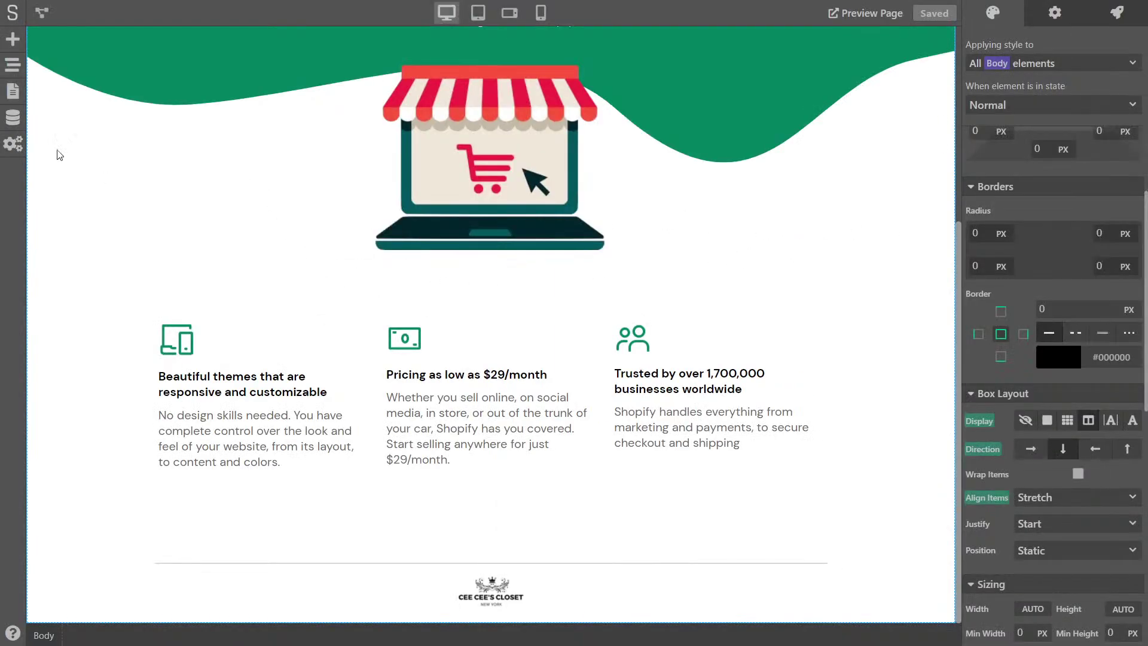
Step: Duplicate the logo image inside the used-by block seven times to get eight images
click(12, 64)
right_click(102, 319)
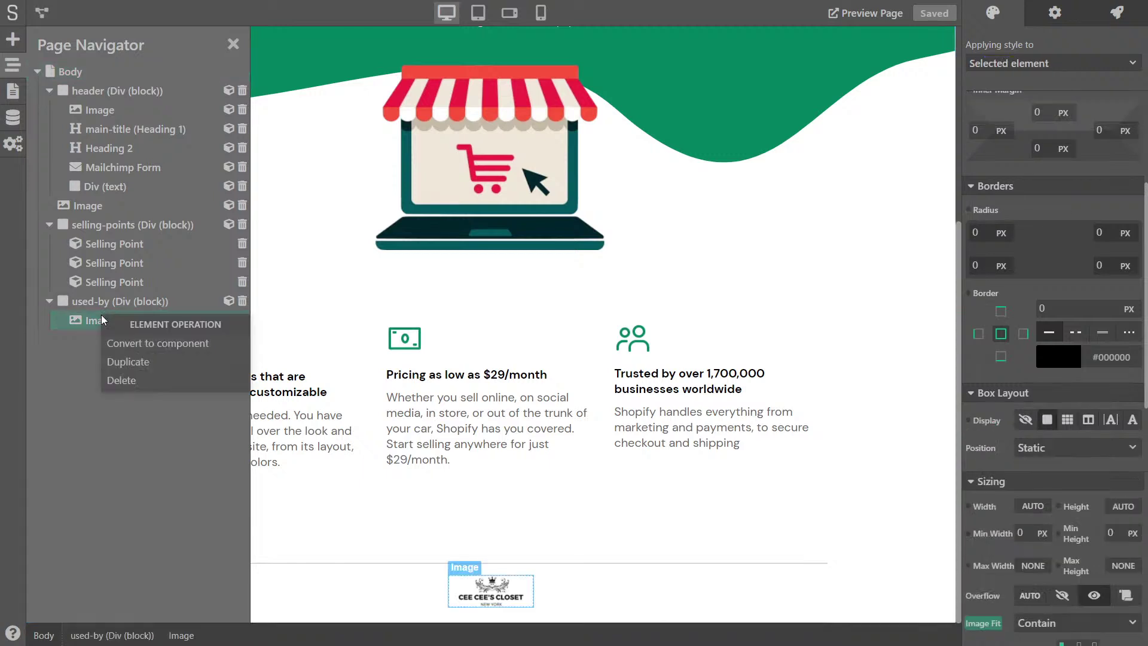
click(137, 360)
right_click(103, 340)
click(119, 381)
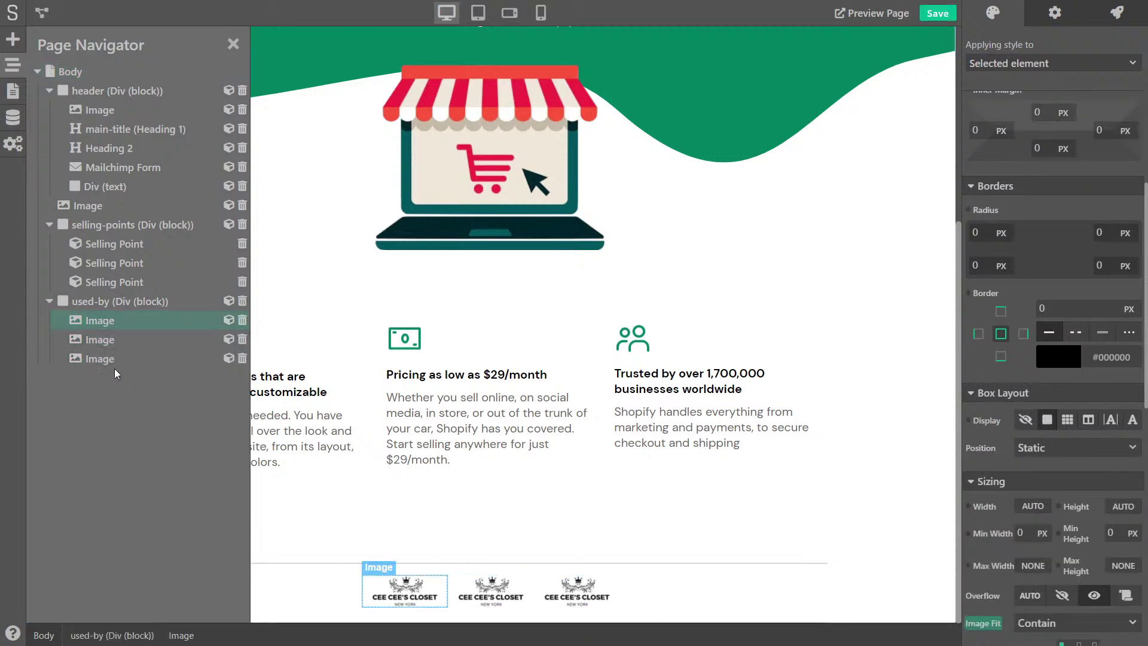
right_click(119, 360)
click(141, 403)
right_click(115, 384)
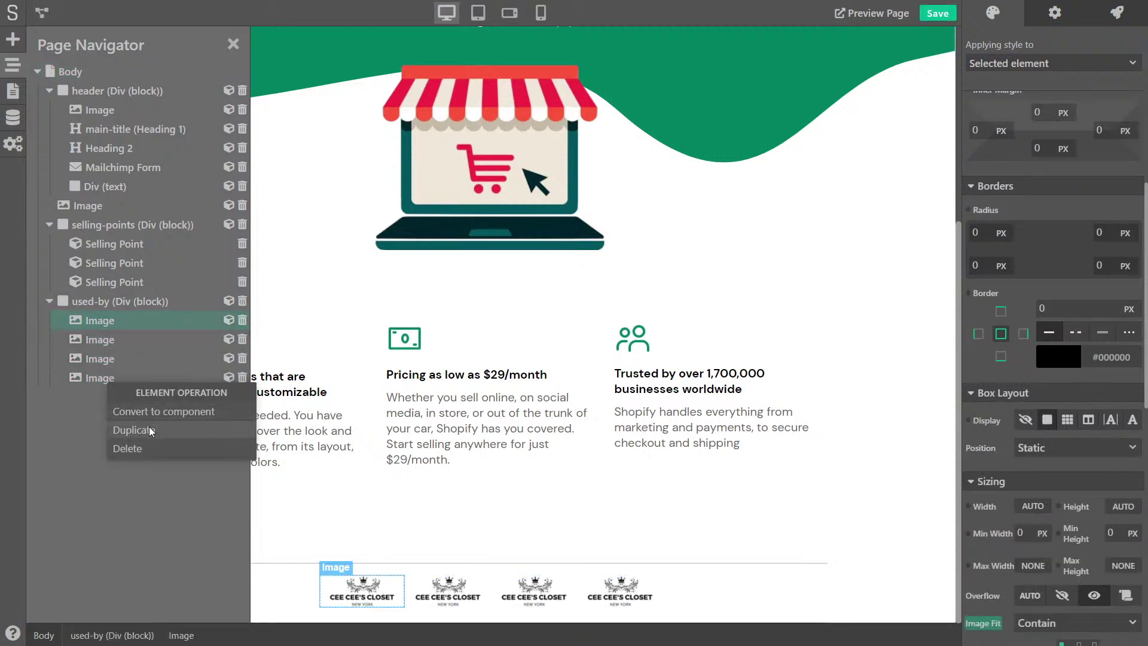
click(149, 427)
right_click(107, 388)
click(157, 439)
right_click(102, 421)
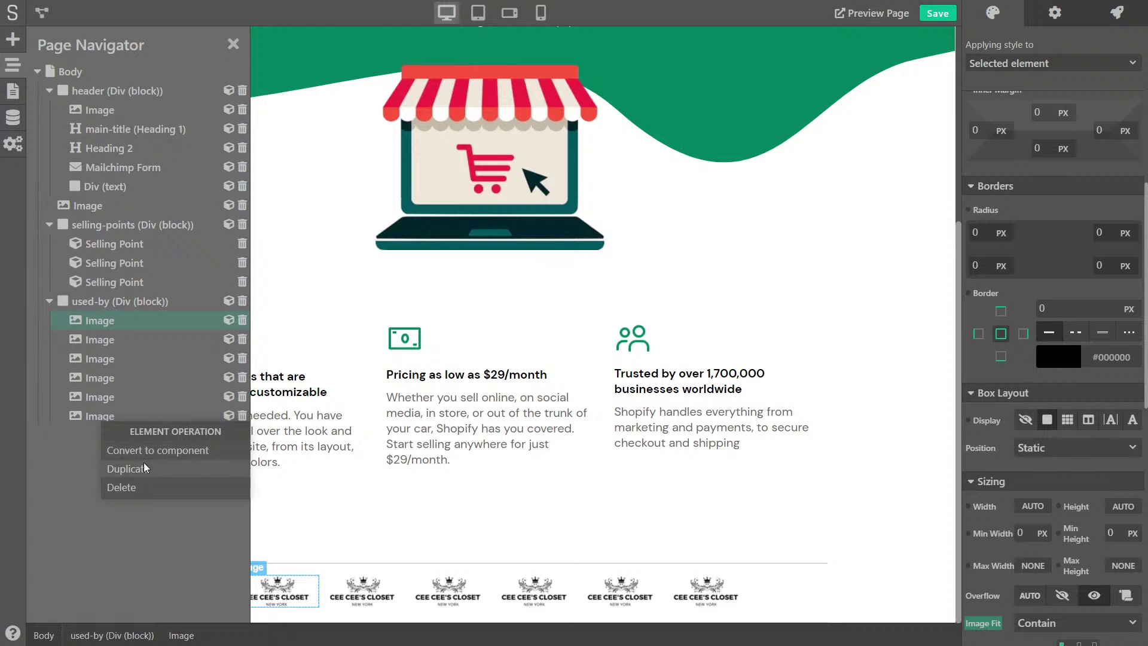
click(143, 468)
right_click(105, 426)
click(152, 474)
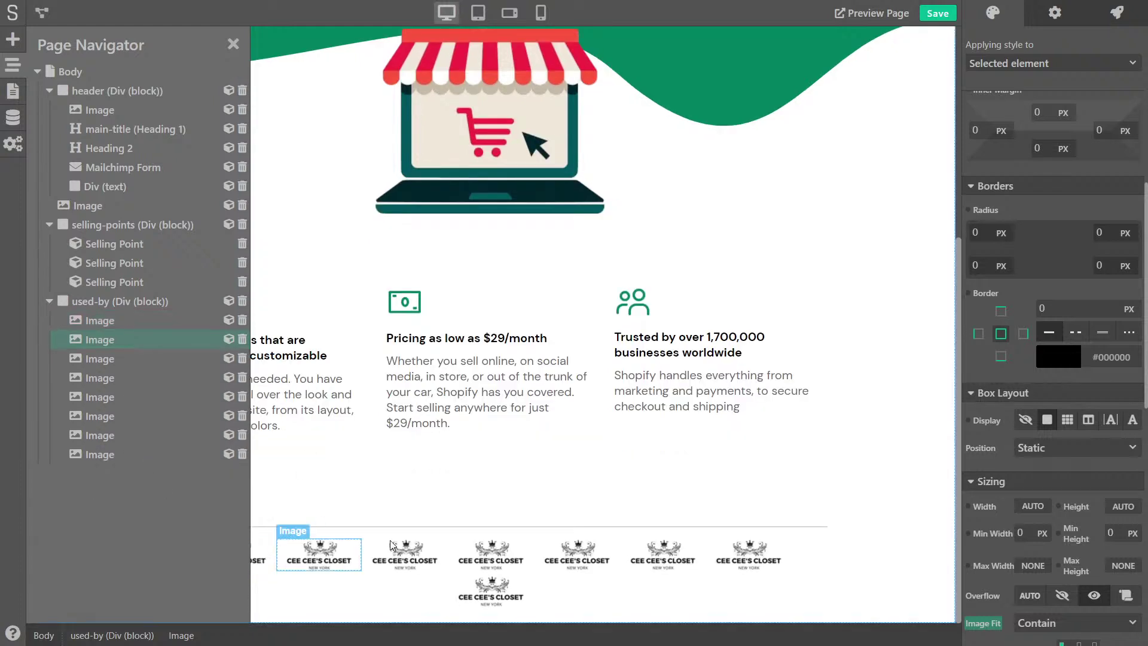
Step: Replace the second logo image's URL with the copied Nalata/Nalata address
click(1058, 14)
click(1020, 43)
key(ctrl+a)
key(ctrl+v)
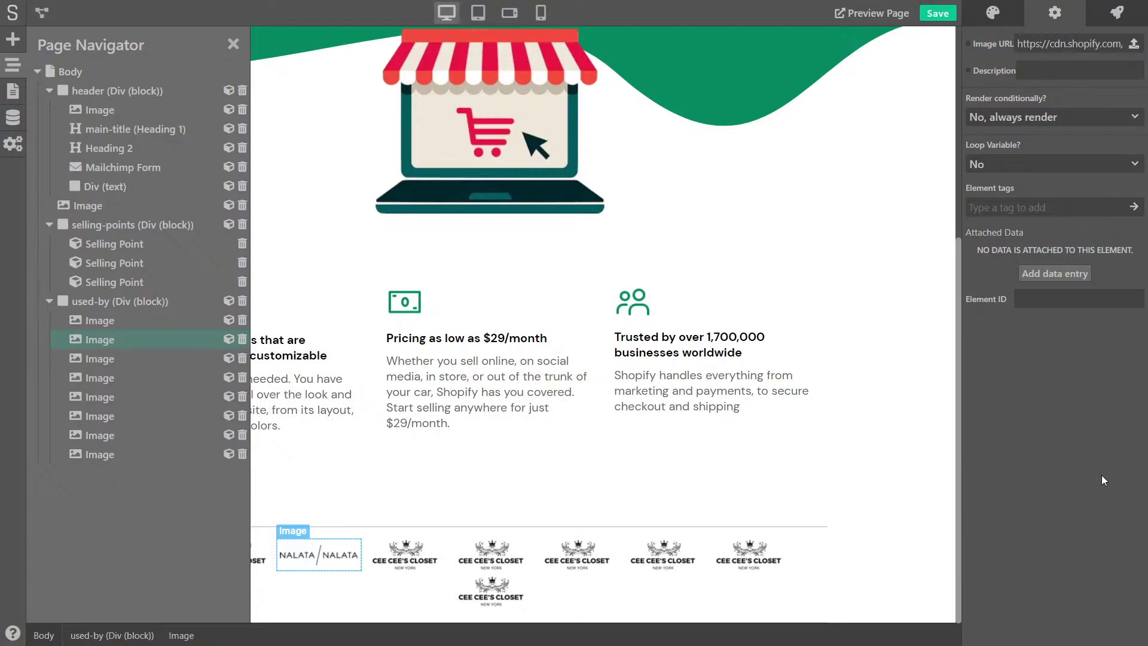
Step: Copy the Kirrin Finch logo's image address from the reference page and use it as the third image's URL
key(alt+Tab)
right_click(441, 247)
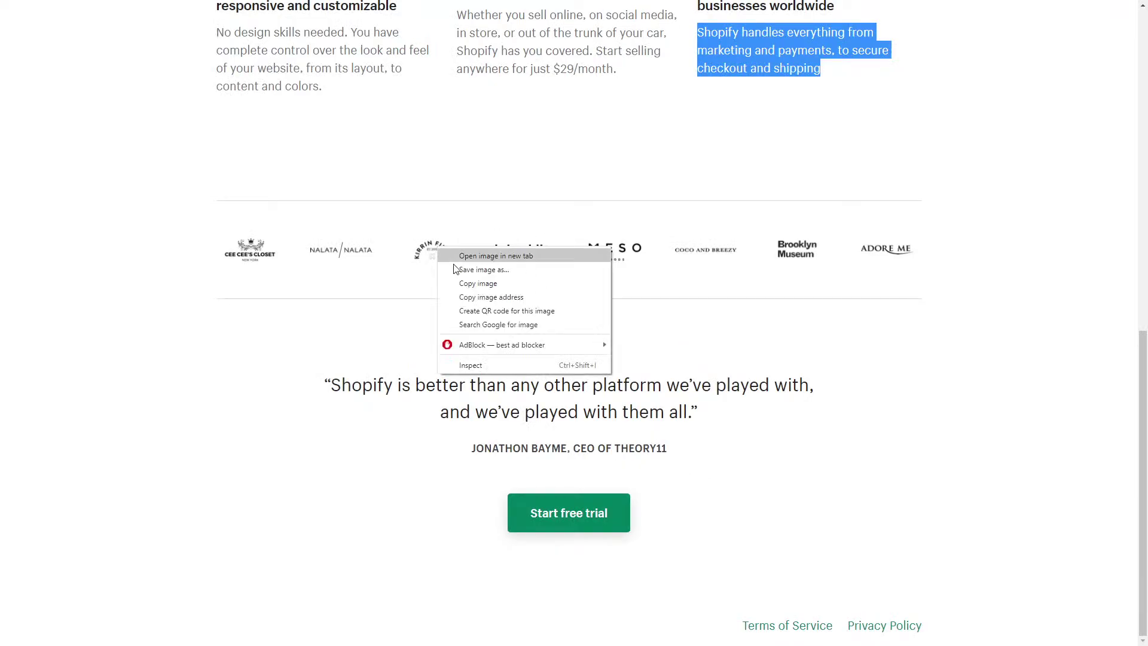
click(500, 303)
key(alt+Tab)
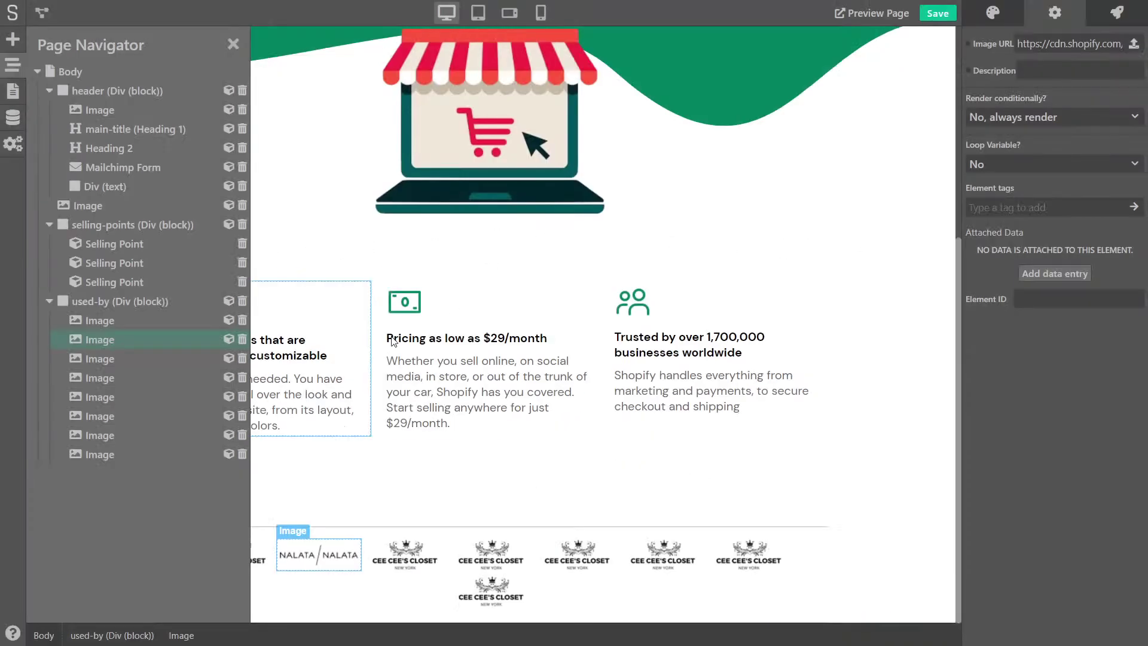
click(197, 359)
click(1056, 44)
key(ctrl+v)
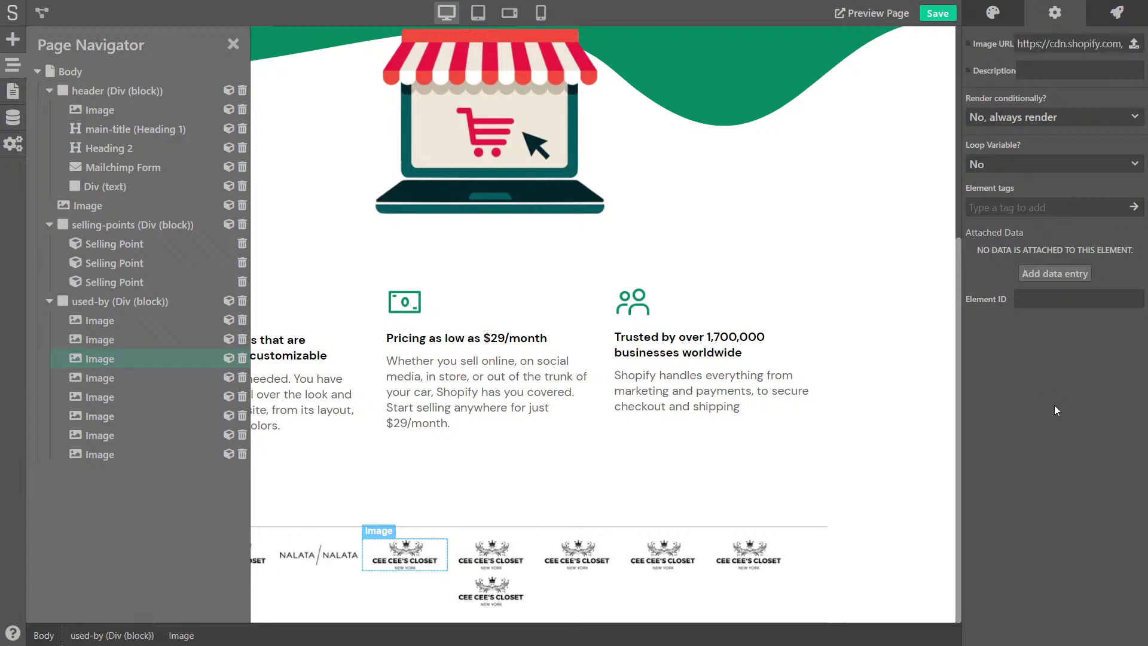
Step: Copy the tokyobike logo's image address from the reference page and use it as the fourth image's URL
key(alt+Tab)
right_click(507, 245)
click(577, 301)
key(alt+Tab)
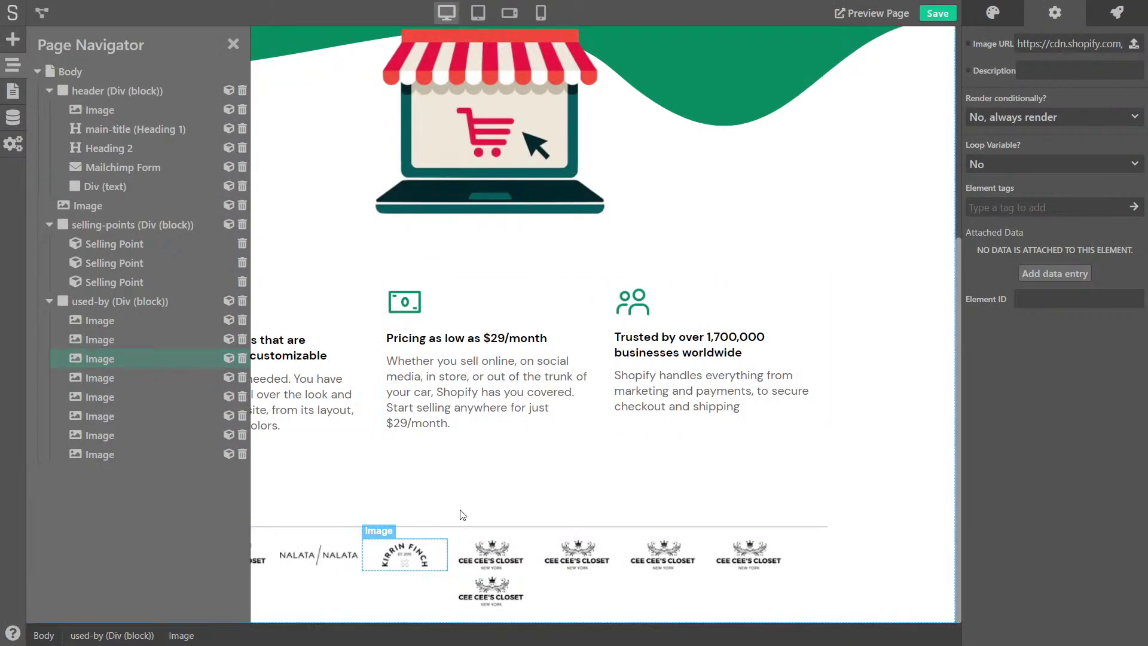
click(477, 547)
triple_click(1056, 43)
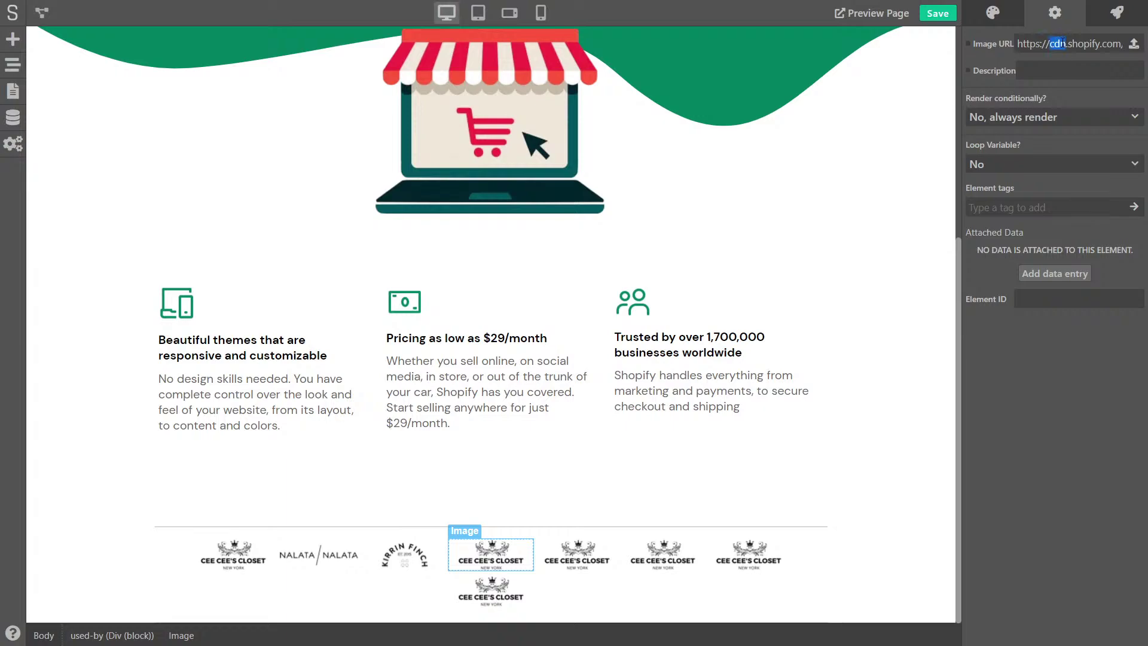
key(ctrl+v)
Step: Copy the Meso Goods logo's image address from the reference page and use it as the fifth image's URL
key(alt+Tab)
right_click(607, 256)
click(678, 307)
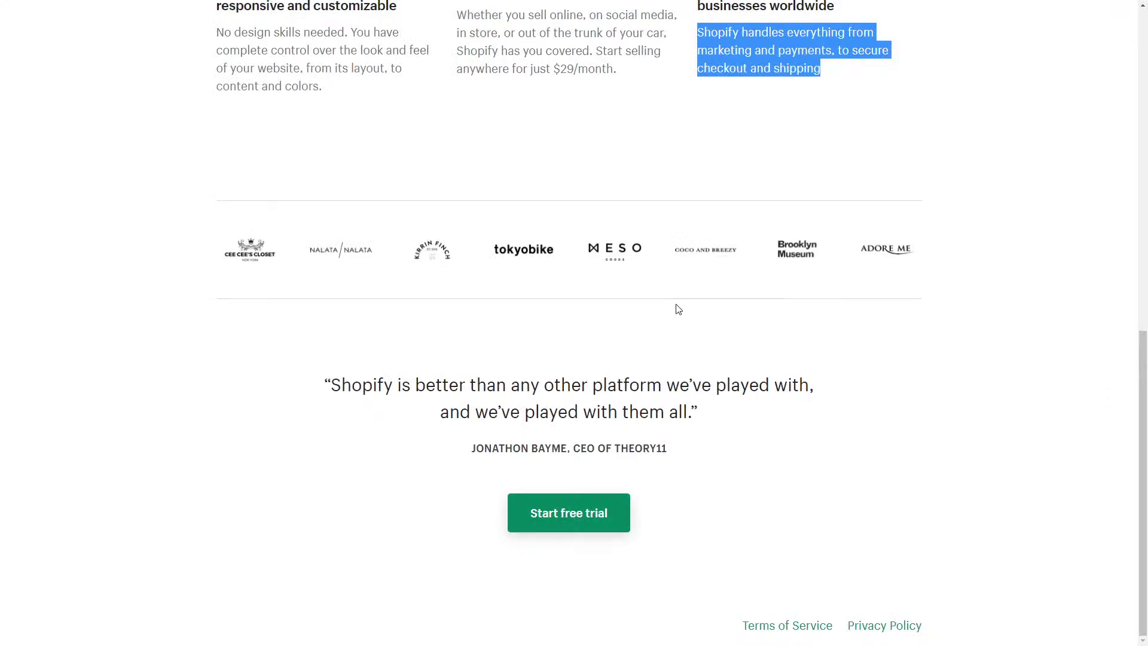
key(alt+Tab)
click(587, 544)
triple_click(1055, 44)
key(ctrl+v)
Step: Copy the Coco and Breezy logo's image address from the reference page and use it as the sixth image's URL
key(alt+Tab)
right_click(706, 255)
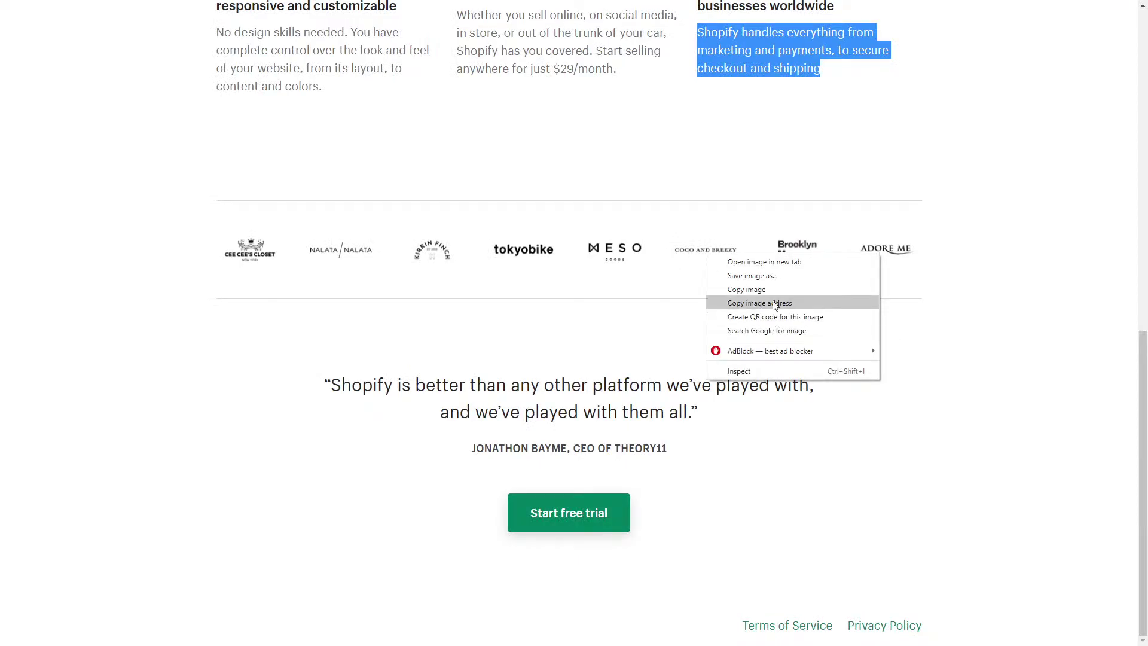
click(775, 303)
key(alt+Tab)
click(663, 555)
triple_click(1054, 44)
key(ctrl+v)
Step: Copy the Brooklyn Museum logo's image address from the reference page and paste it as the selected sixth image's URL
key(alt+Tab)
right_click(804, 241)
click(852, 298)
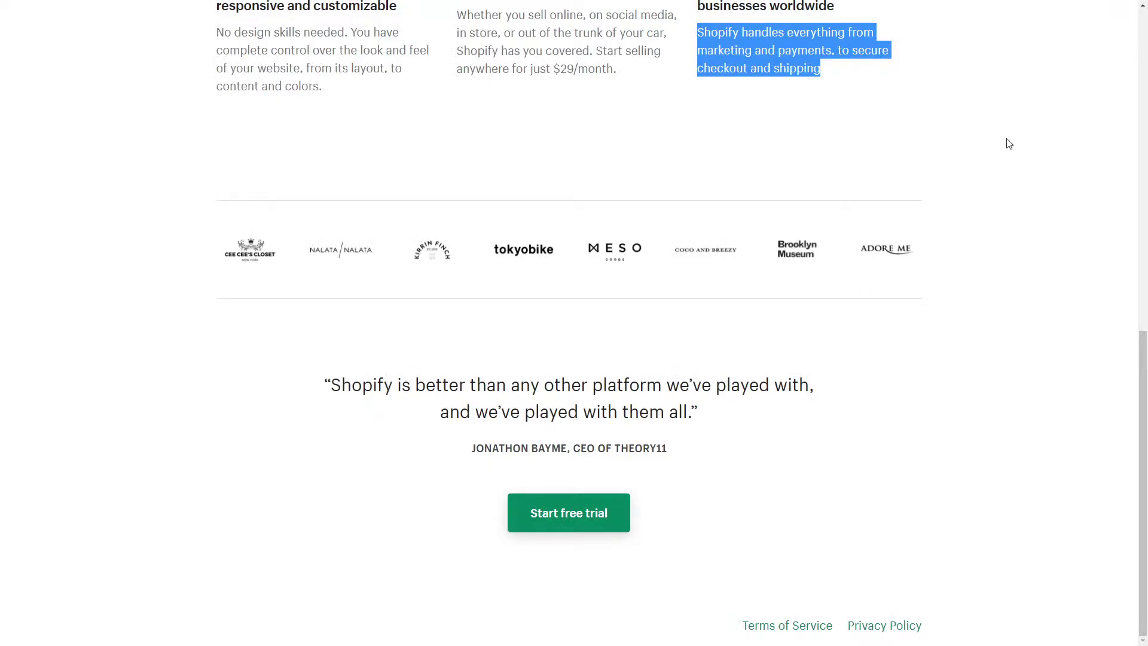
key(alt+Tab)
triple_click(1058, 43)
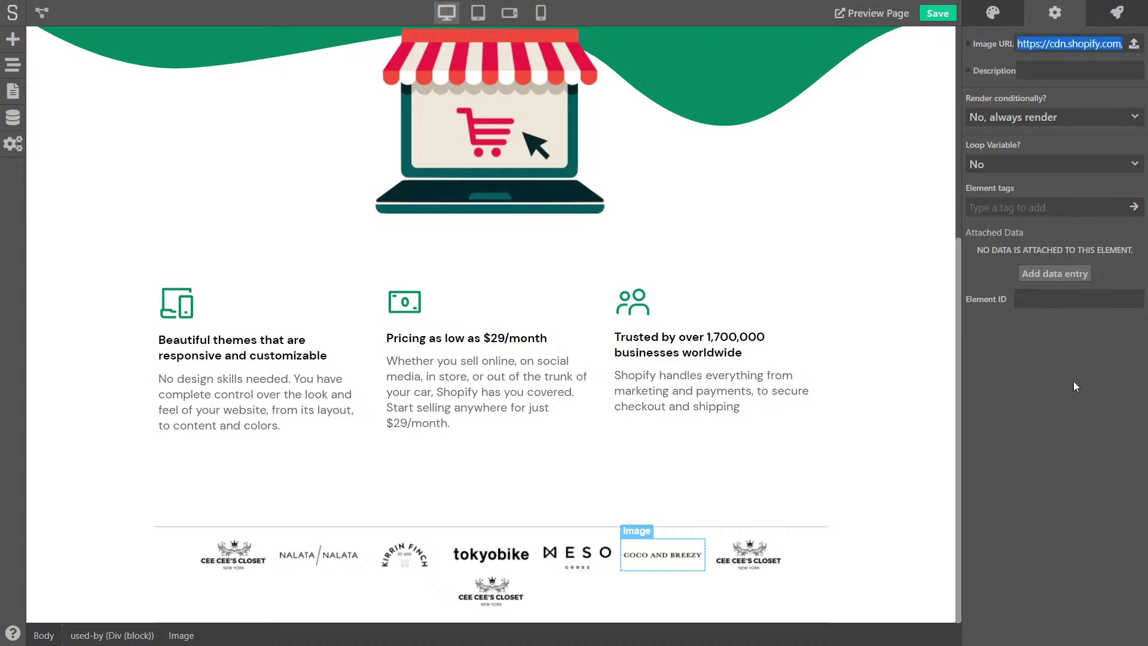
key(ctrl+v)
Step: Copy the Adore Me logo's image address from the reference page and move the Brooklyn Museum image one place down in the used-by block
key(alt+Tab)
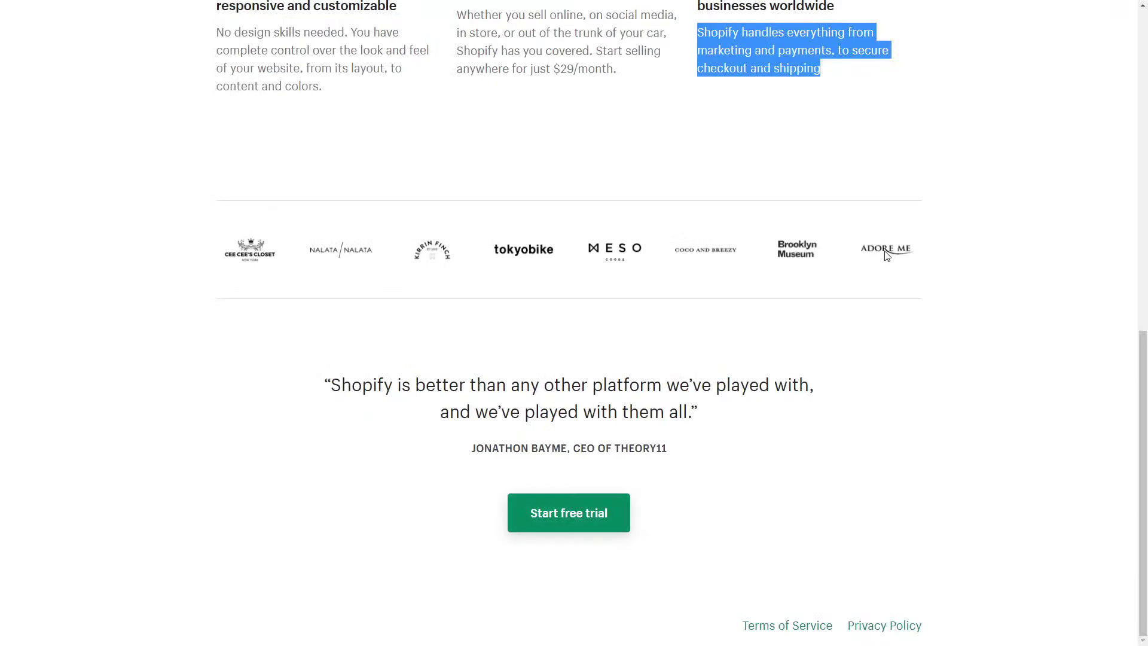
right_click(887, 254)
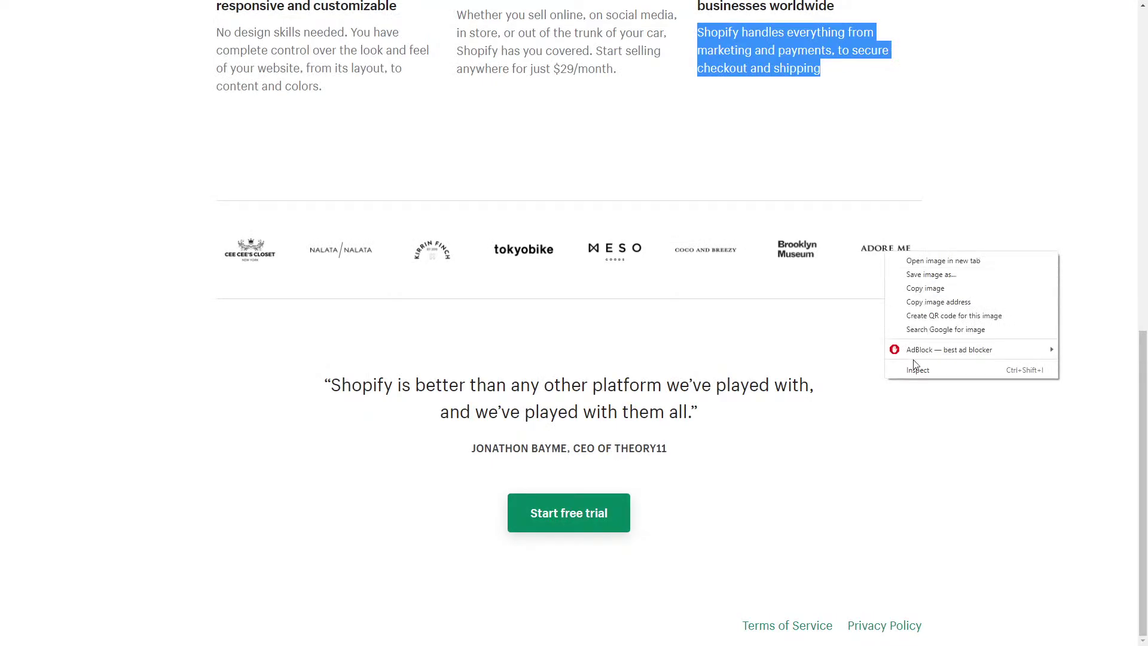
click(944, 303)
key(alt+Tab)
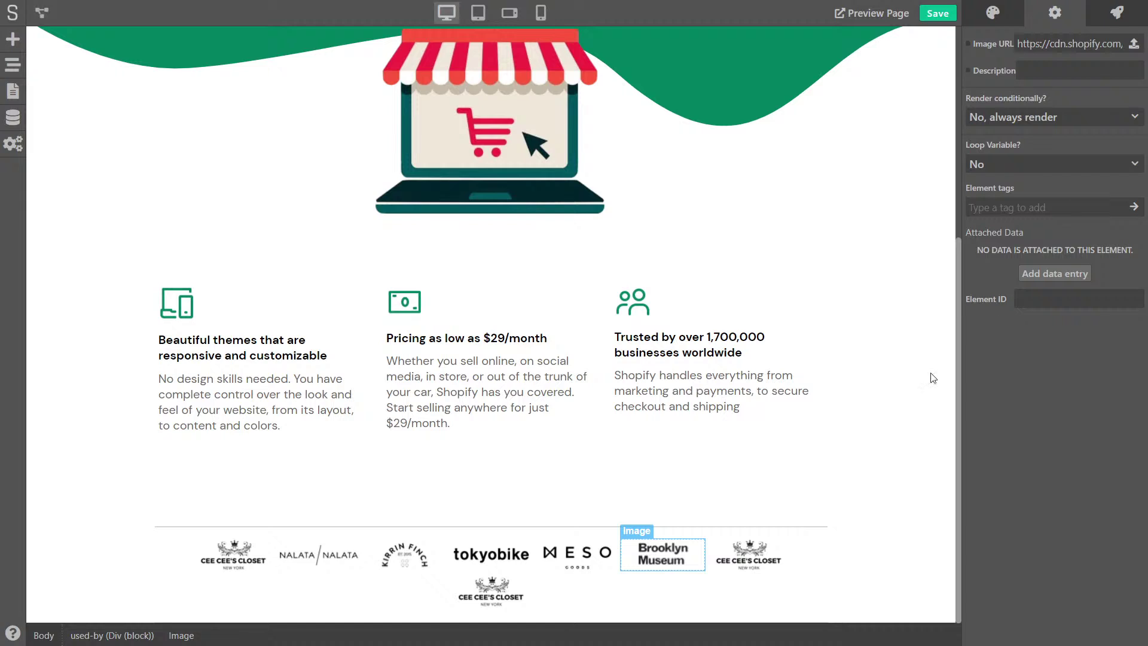
click(13, 65)
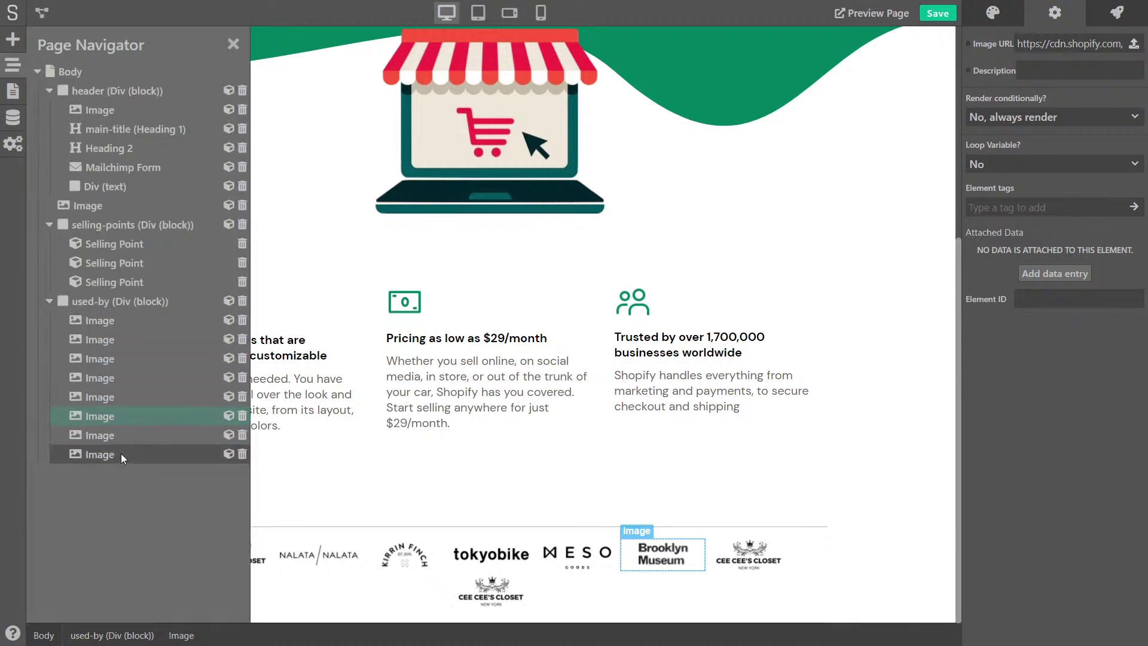
drag(99, 425, 118, 436)
Step: Replace the last used-by image's URL with the copied Adore Me address
click(102, 453)
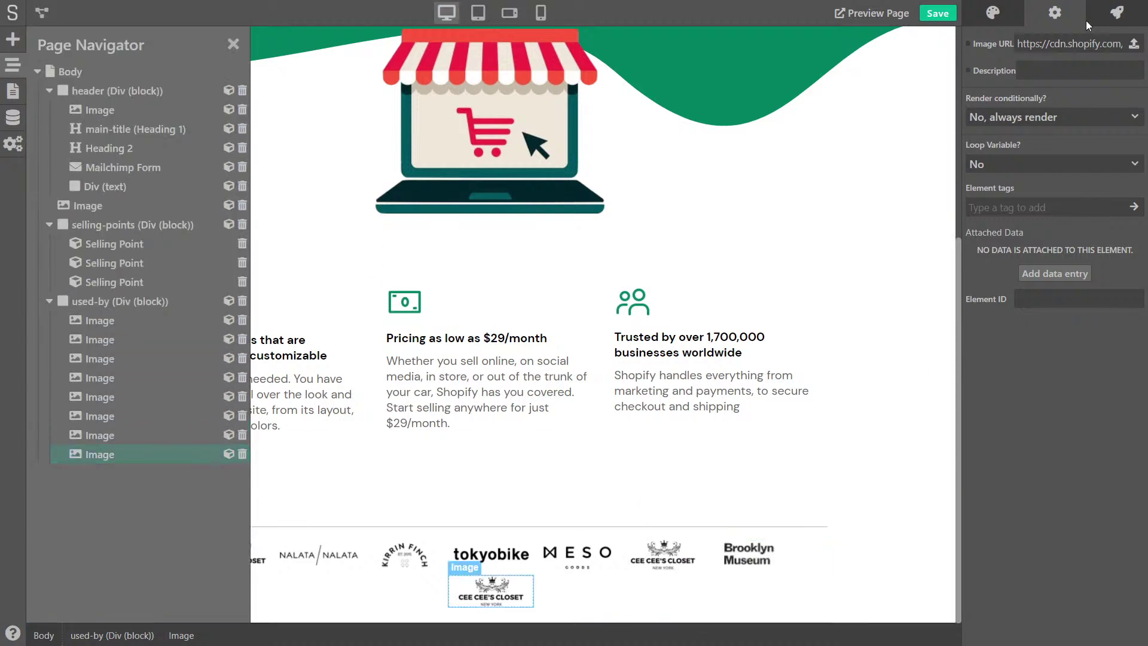
click(1031, 52)
key(ctrl+v)
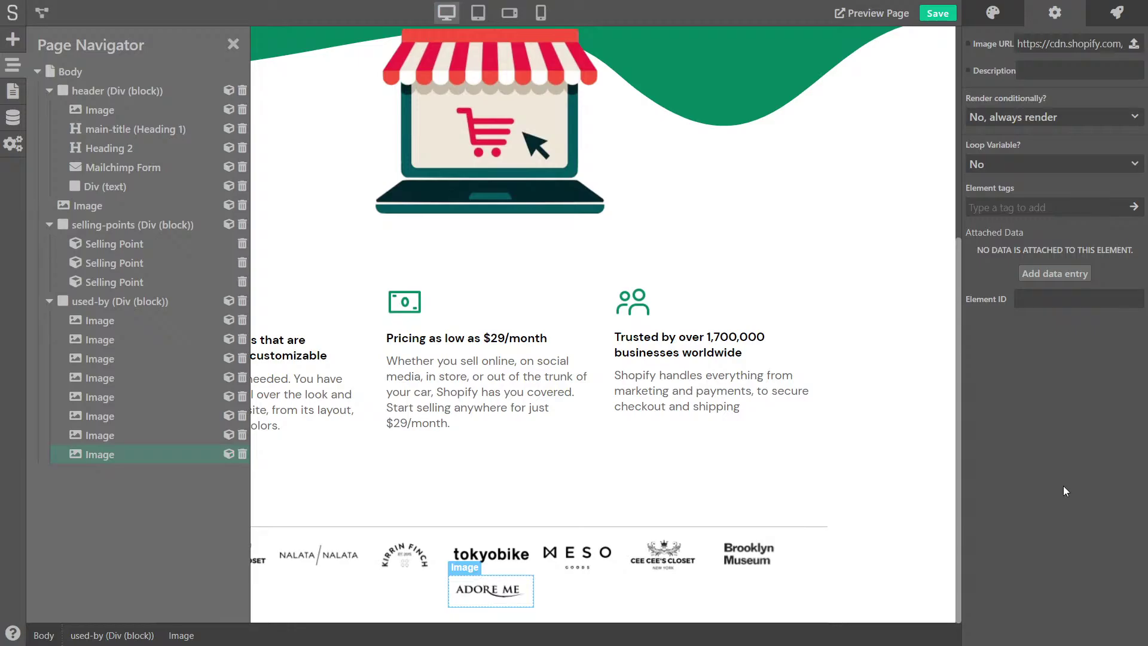
Step: Copy the Coco and Breezy logo's image address again and use it for the remaining duplicate Cee Cee's Closet image in sixth place
key(alt+Tab)
right_click(717, 257)
click(772, 305)
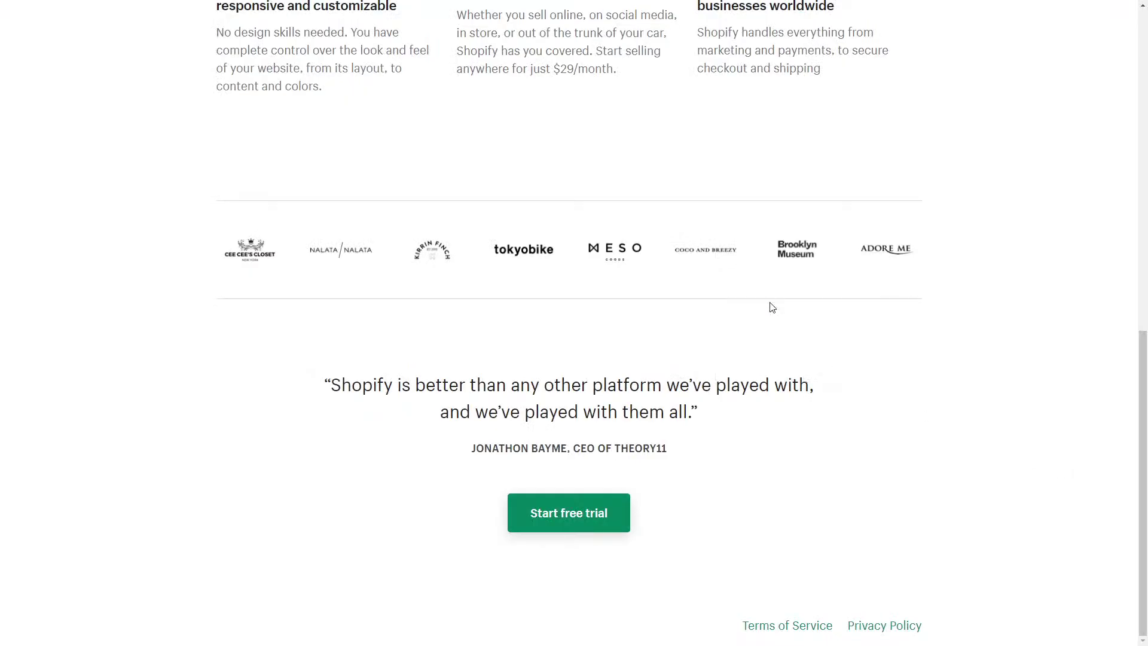
key(alt+Tab)
click(102, 425)
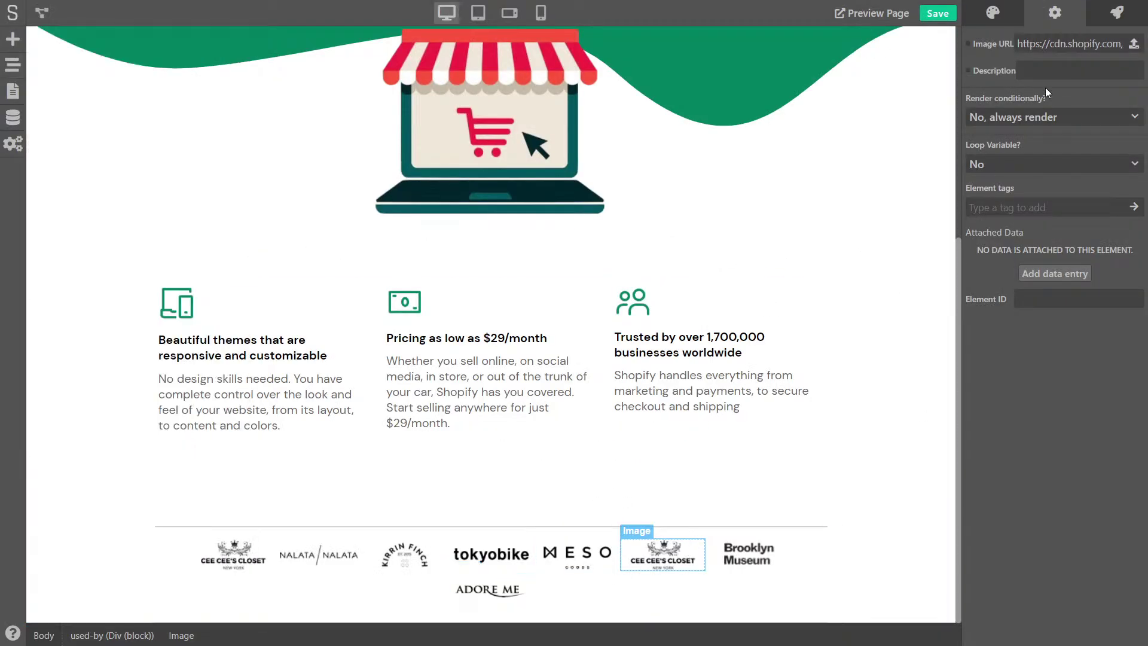
drag(1019, 44, 1123, 44)
key(ctrl+v)
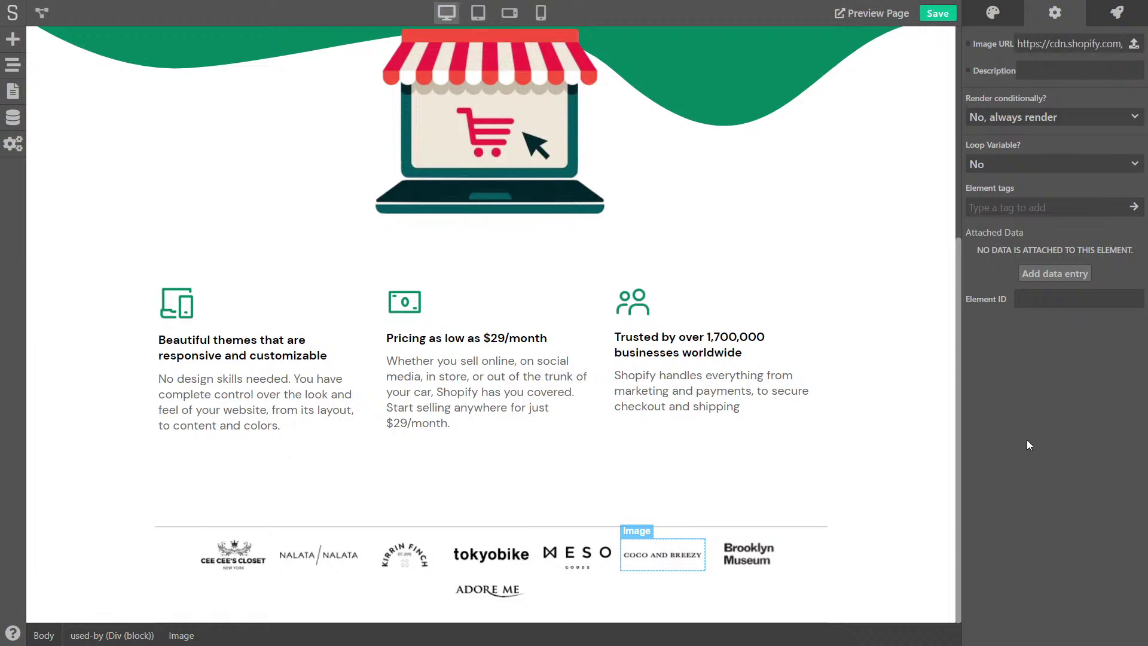
Step: Display the used-by block as a horizontal flex layout with its items aligned to Center
click(363, 598)
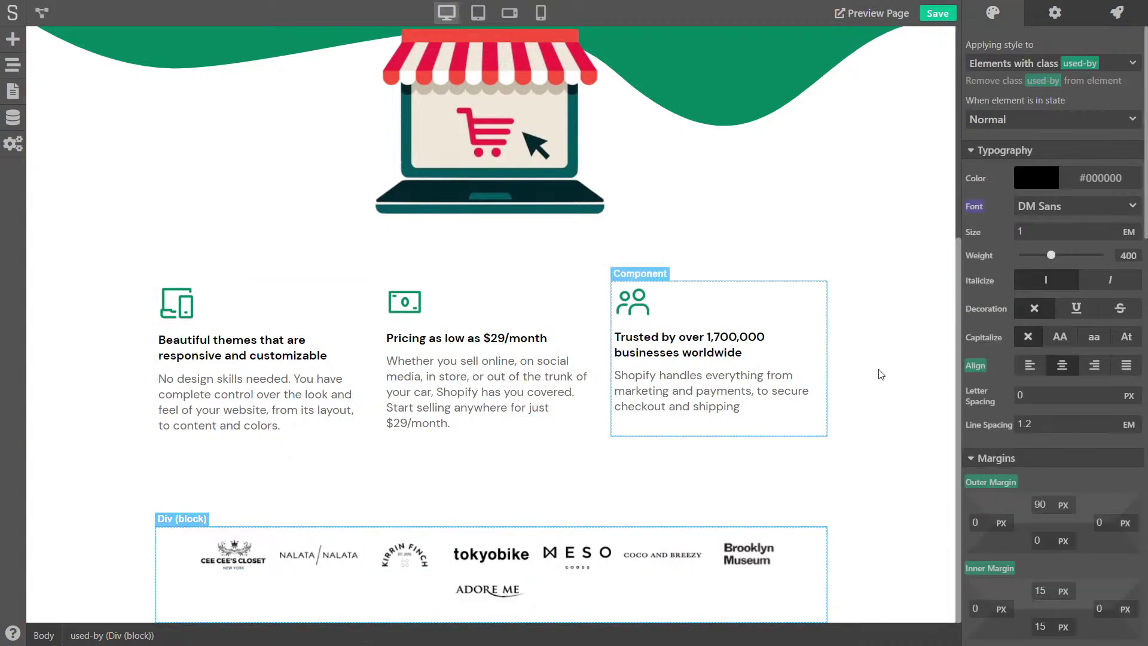
scroll(1097, 446, down, 6)
scroll(1097, 446, down, 3)
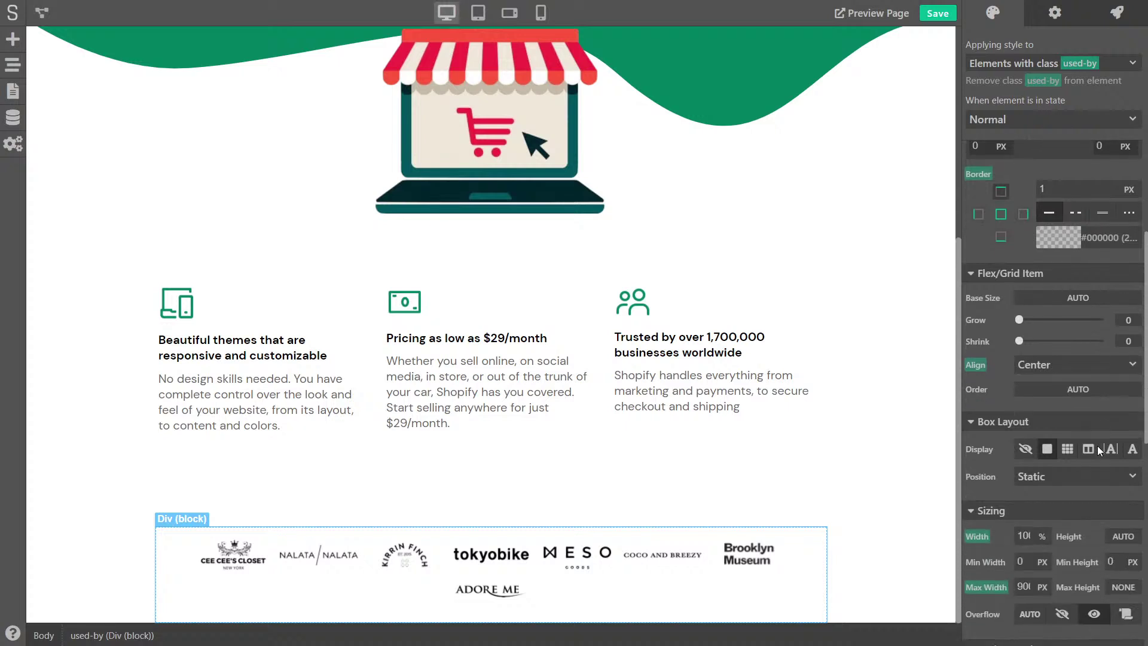
click(1088, 449)
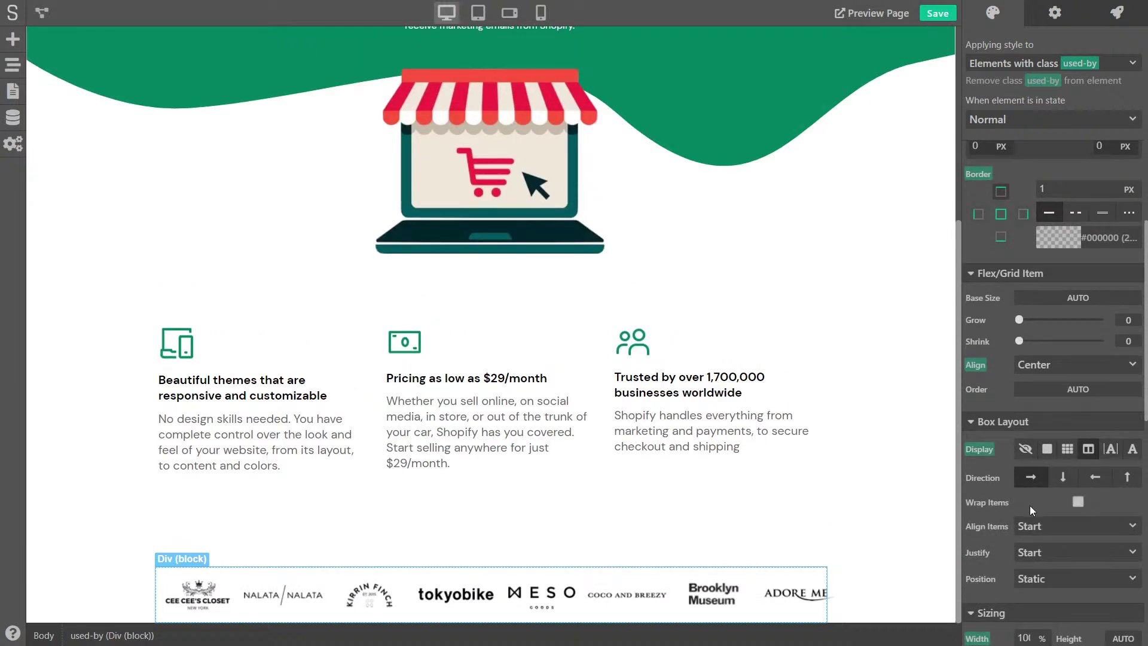
scroll(1099, 544, down, 4)
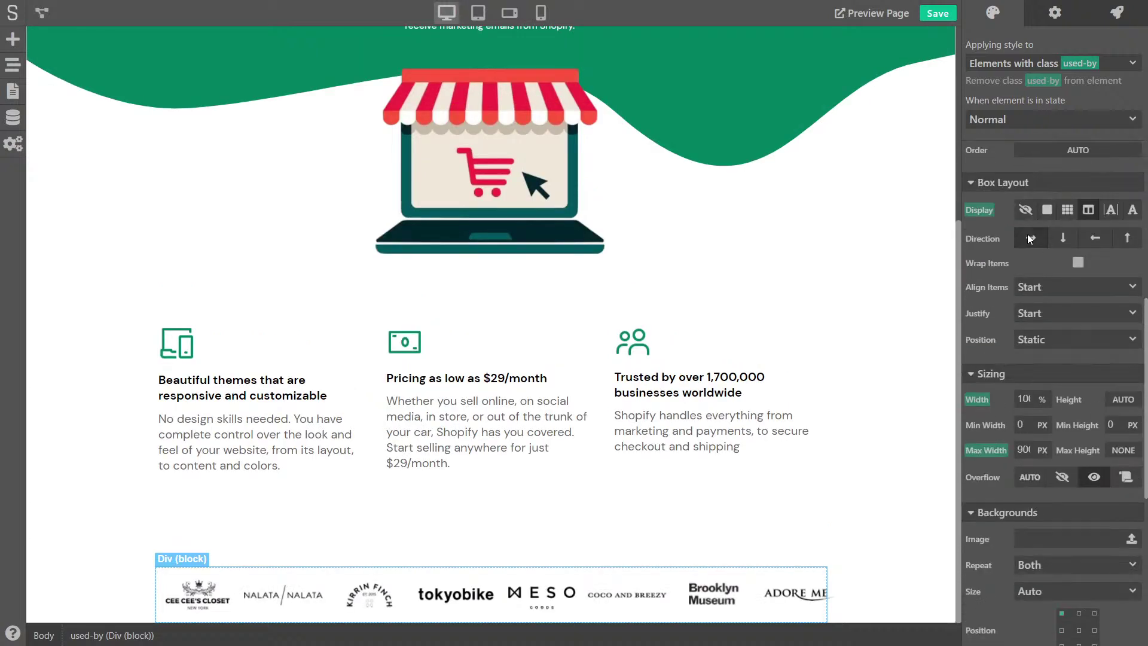
click(1040, 290)
click(1045, 325)
Step: Try wrapping the items in the used-by block, and reset the wrap setting
click(1078, 263)
scroll(1006, 346, down, 5)
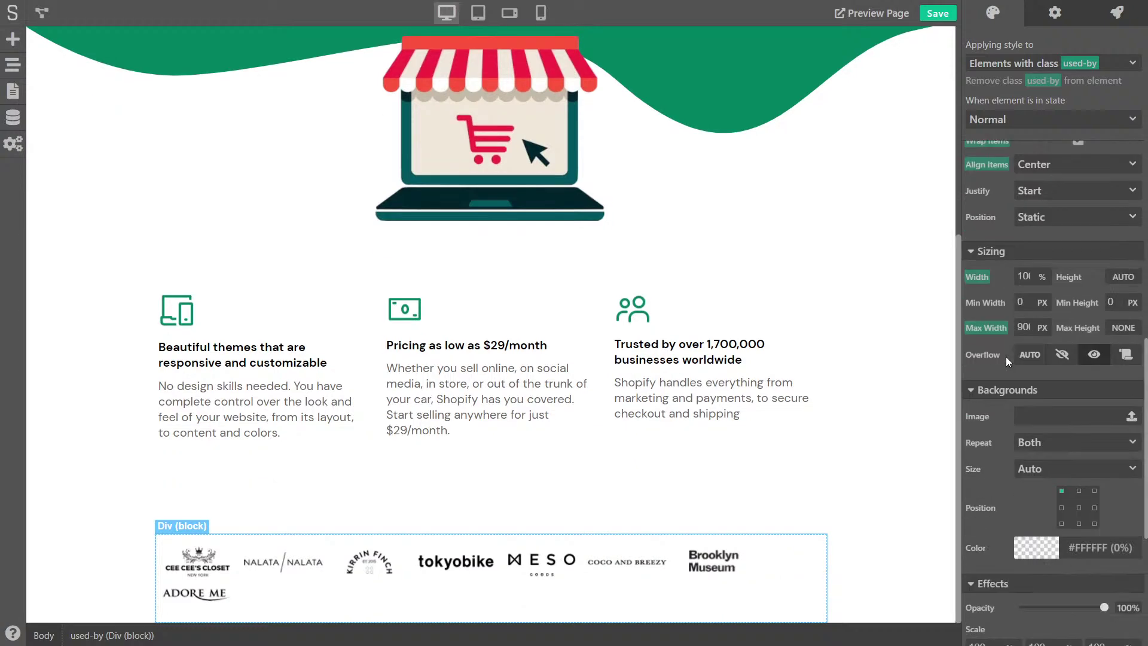
scroll(1029, 311, up, 5)
click(1009, 264)
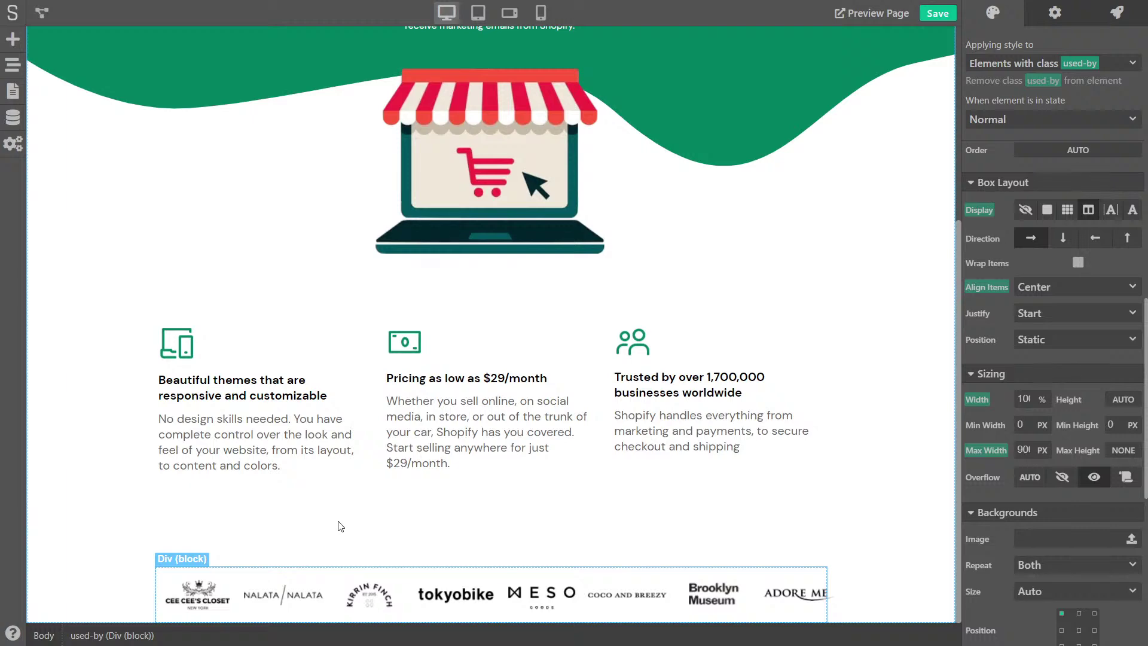
Step: Preview the page and compare its logo strip with the one on the reference page
click(343, 532)
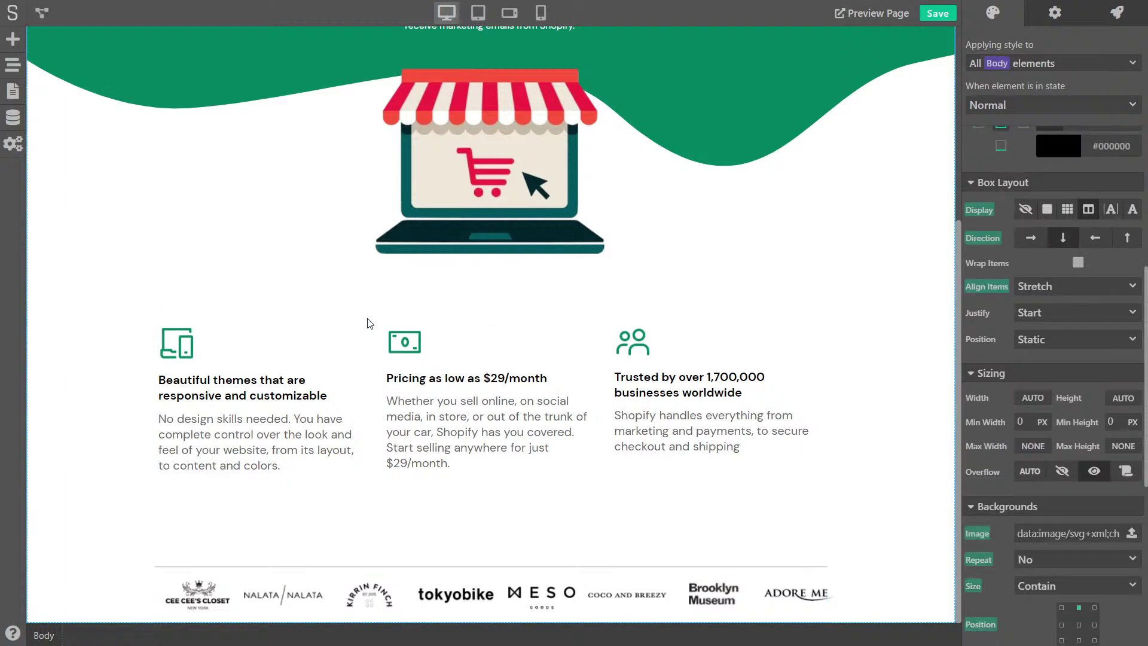
key(ctrl+alt+p)
scroll(376, 333, down, 9)
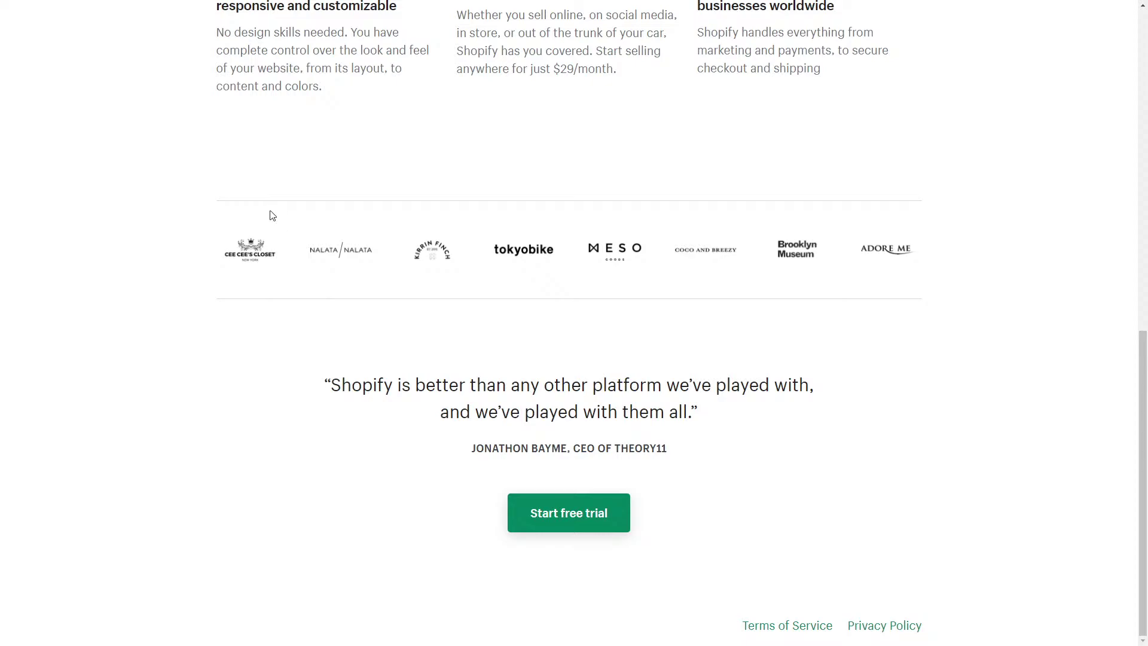
scroll(266, 298, up, 9)
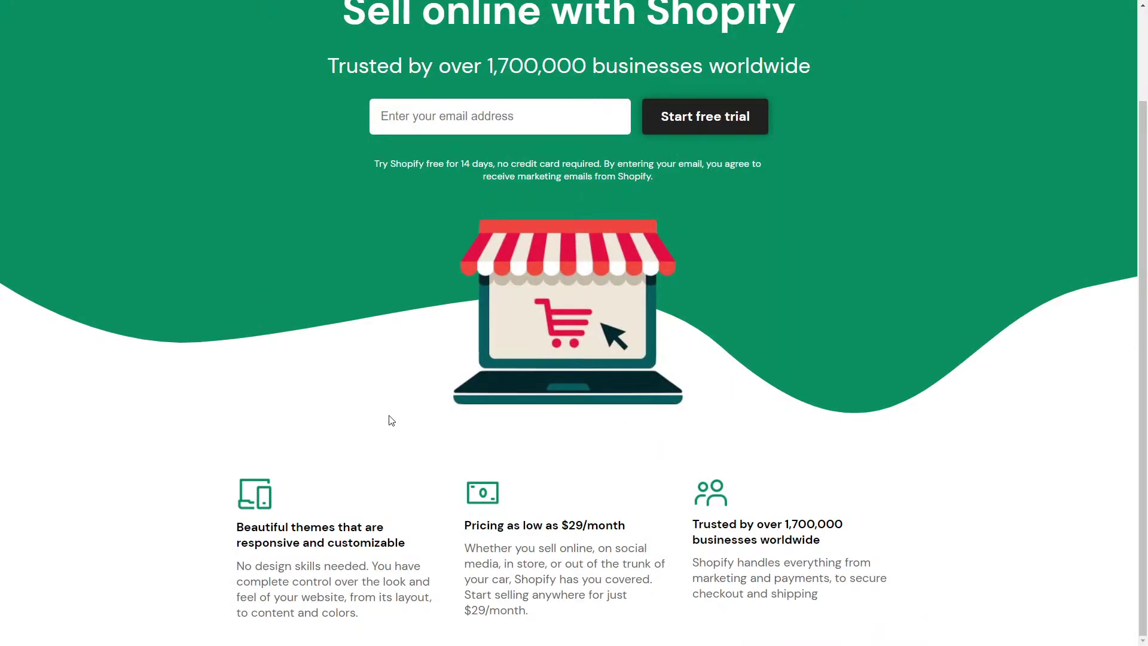
key(ctrl+alt+p)
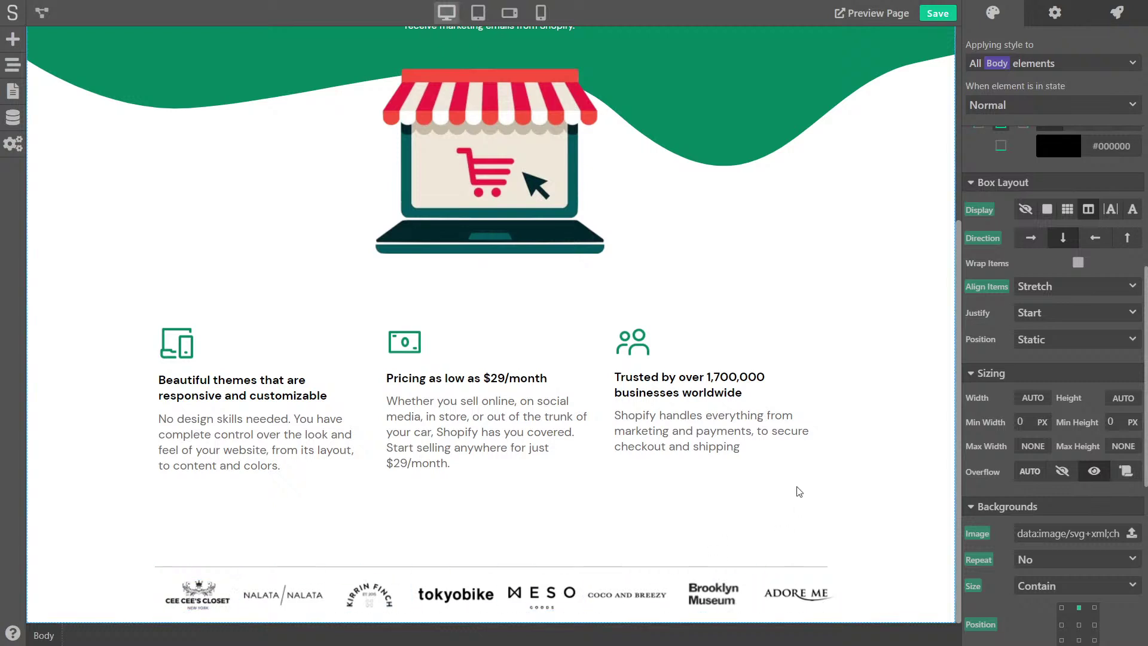
Step: Set the used-by block's top and bottom inner margins to 30 px and its bottom outer margin to 90 px
click(778, 574)
scroll(1075, 339, up, 8)
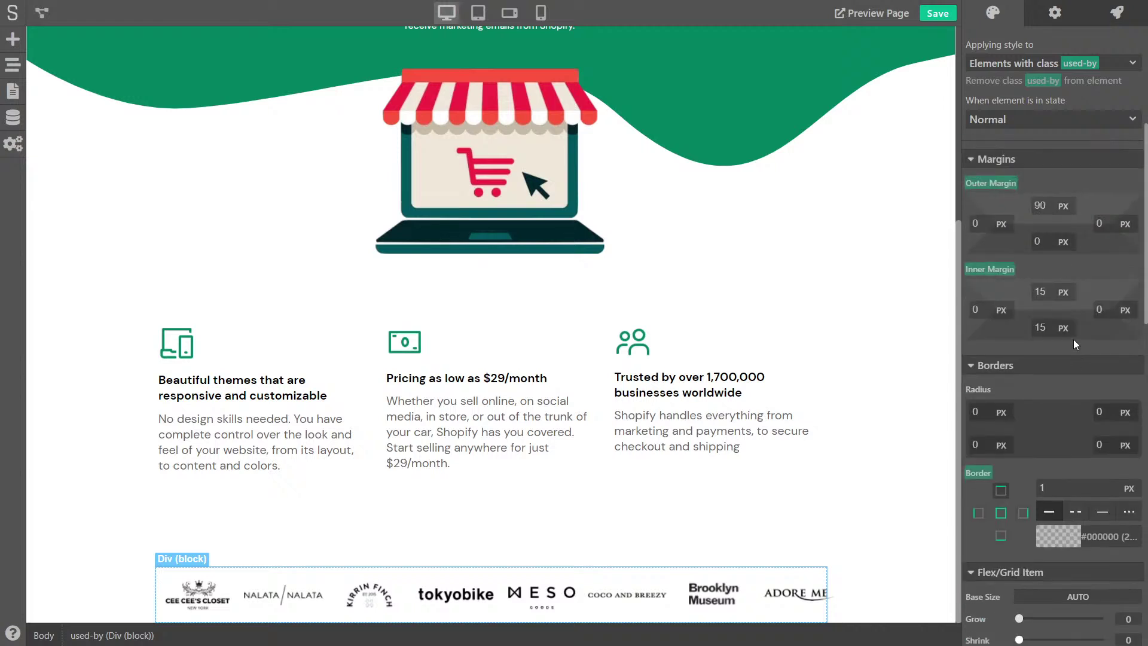
text(30)
key(Tab)
key(Tab)
key(Tab)
text(30)
key(Tab)
click(1015, 292)
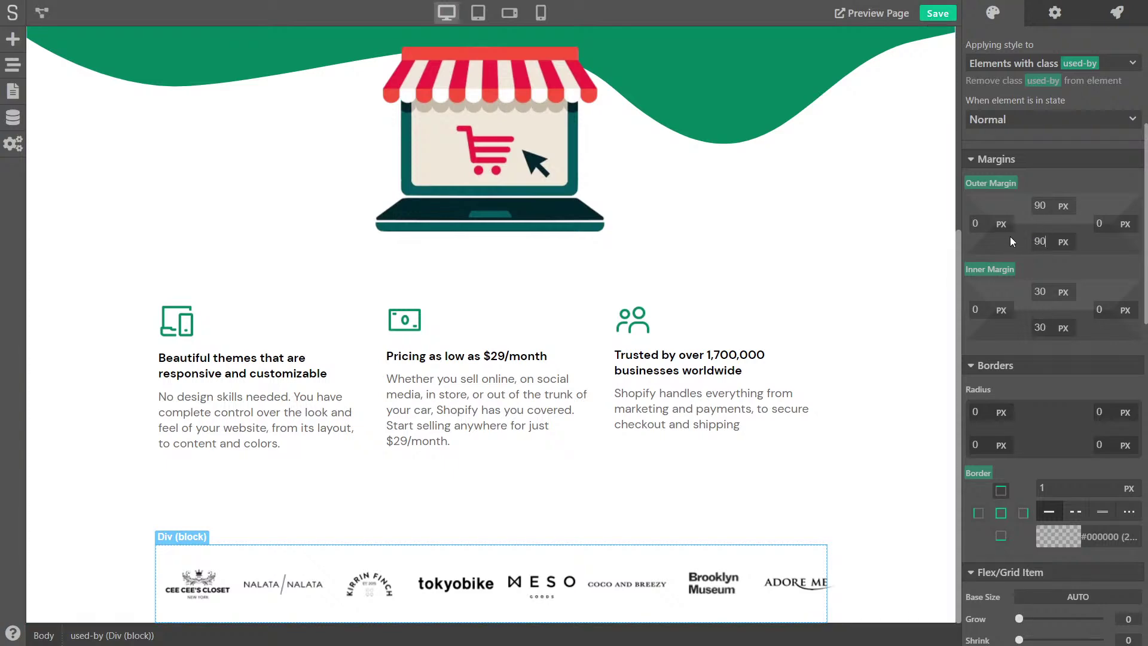
Step: Deselect the used-by block and save the project
scroll(885, 311, down, 1)
click(868, 450)
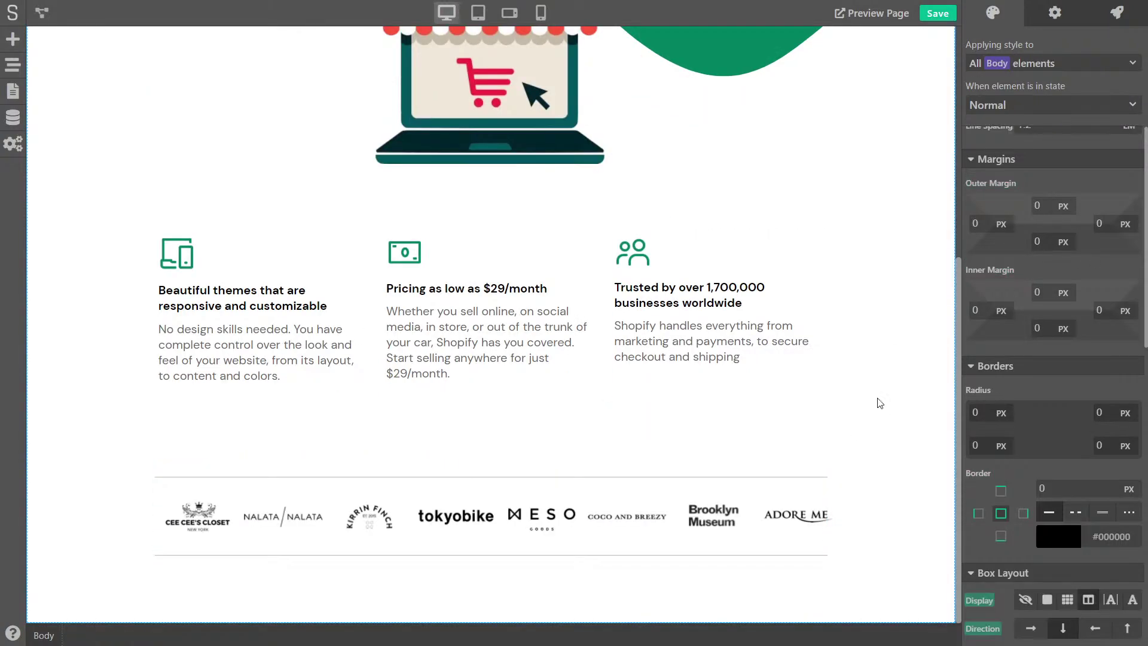
click(938, 13)
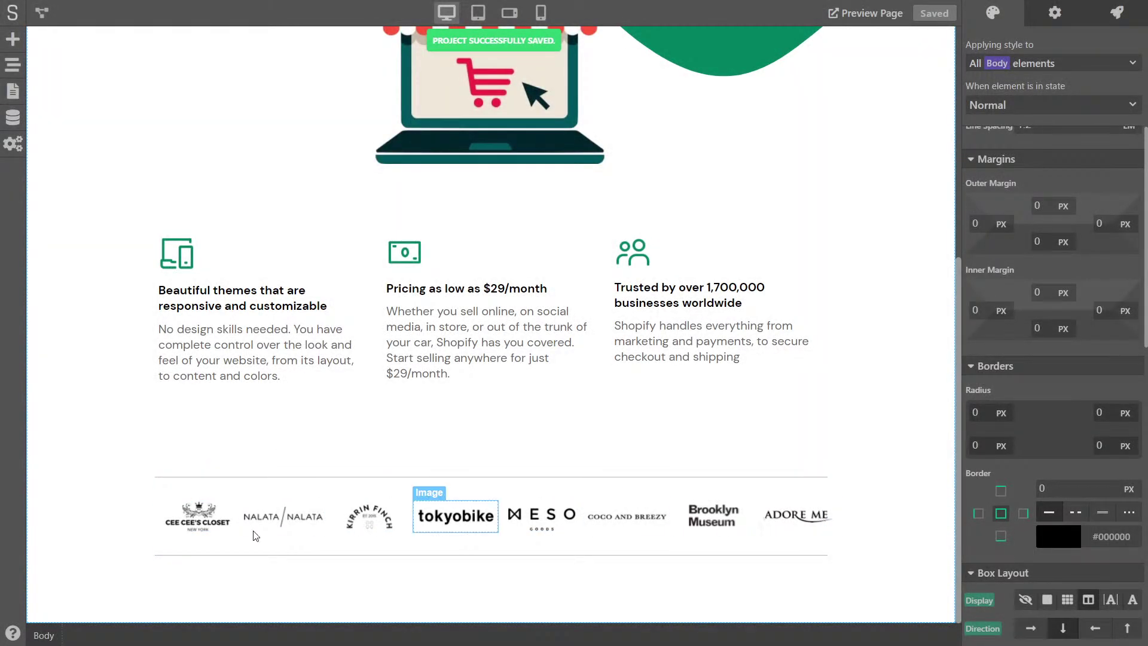
Step: Create a new class named used-logo for the Cee Cee's Closet image
click(189, 522)
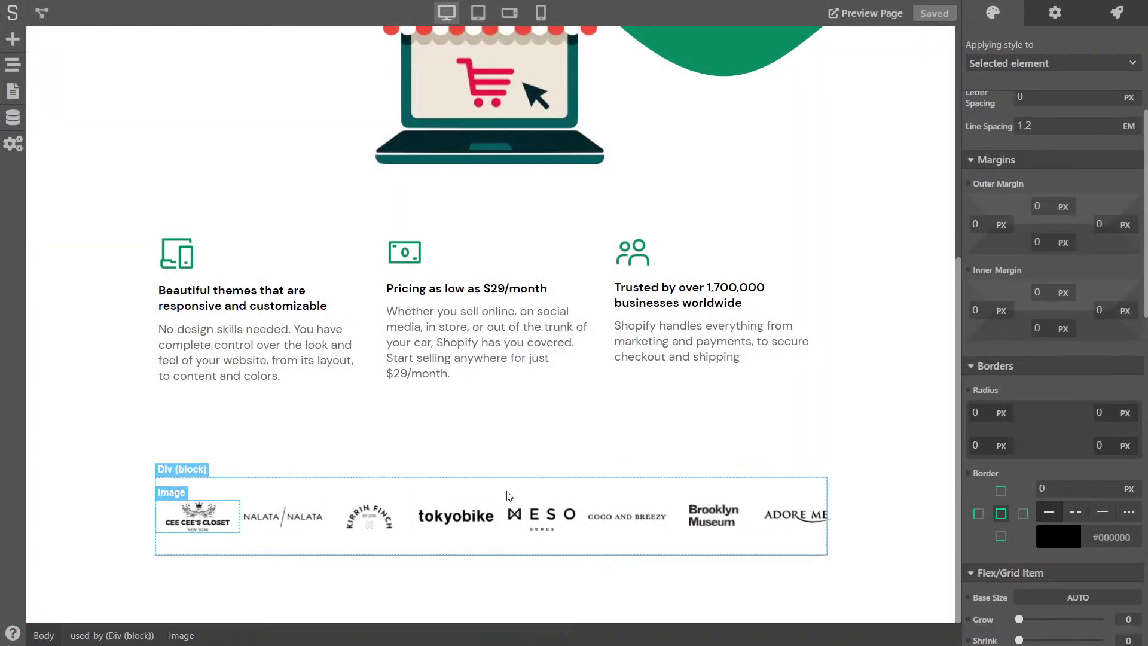
scroll(1051, 413, up, 4)
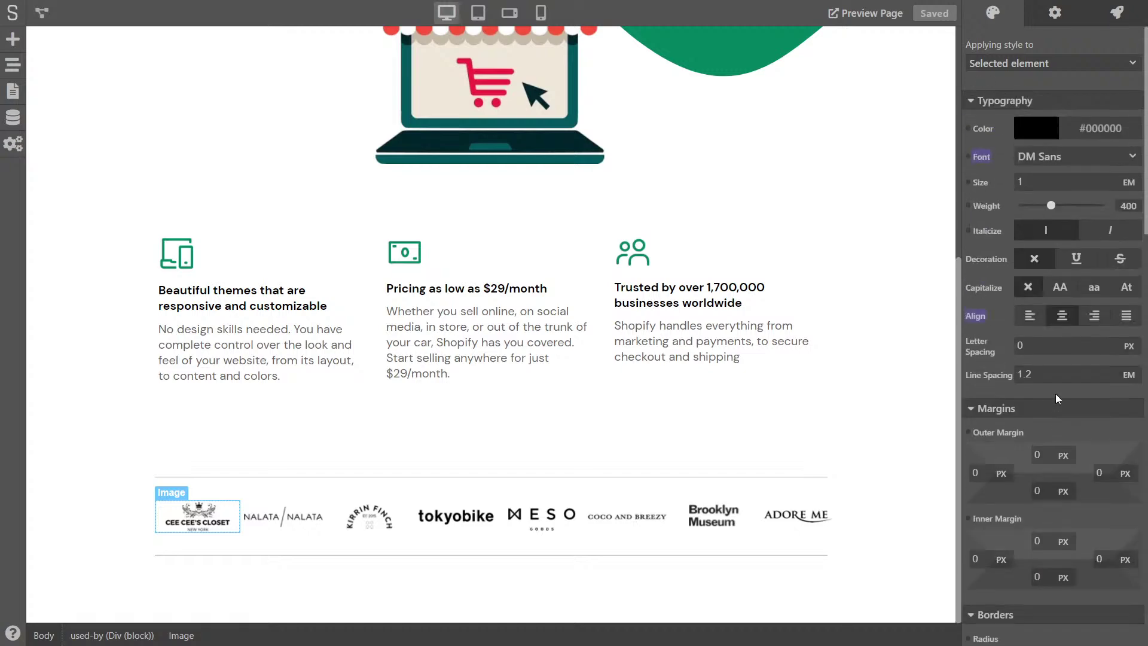
click(1018, 59)
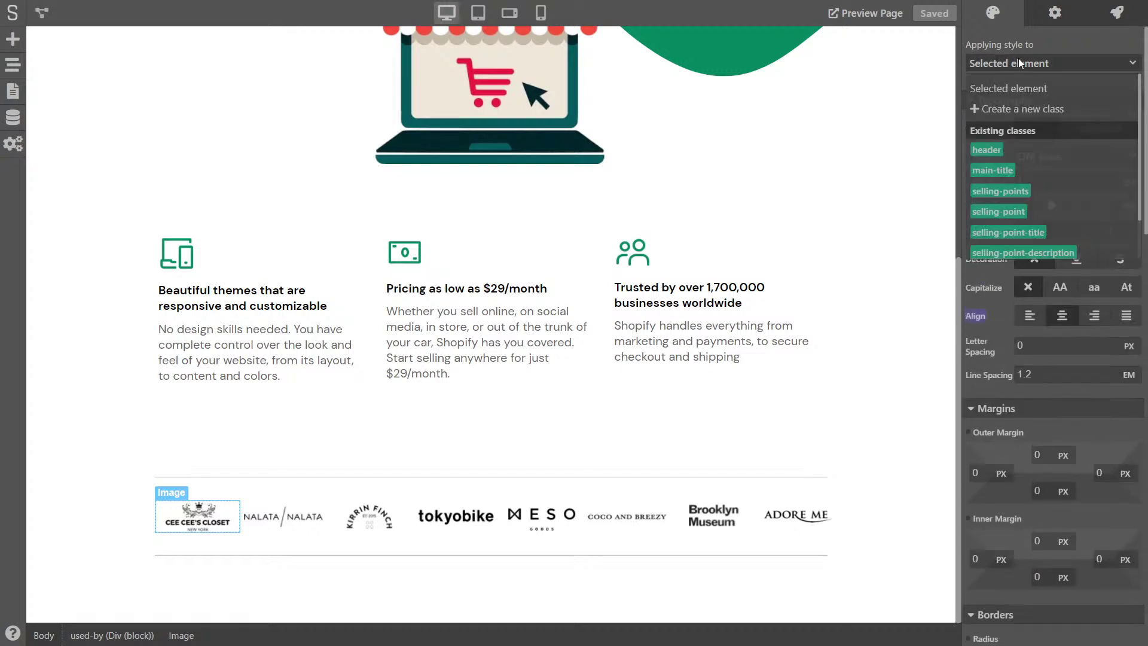
click(1000, 110)
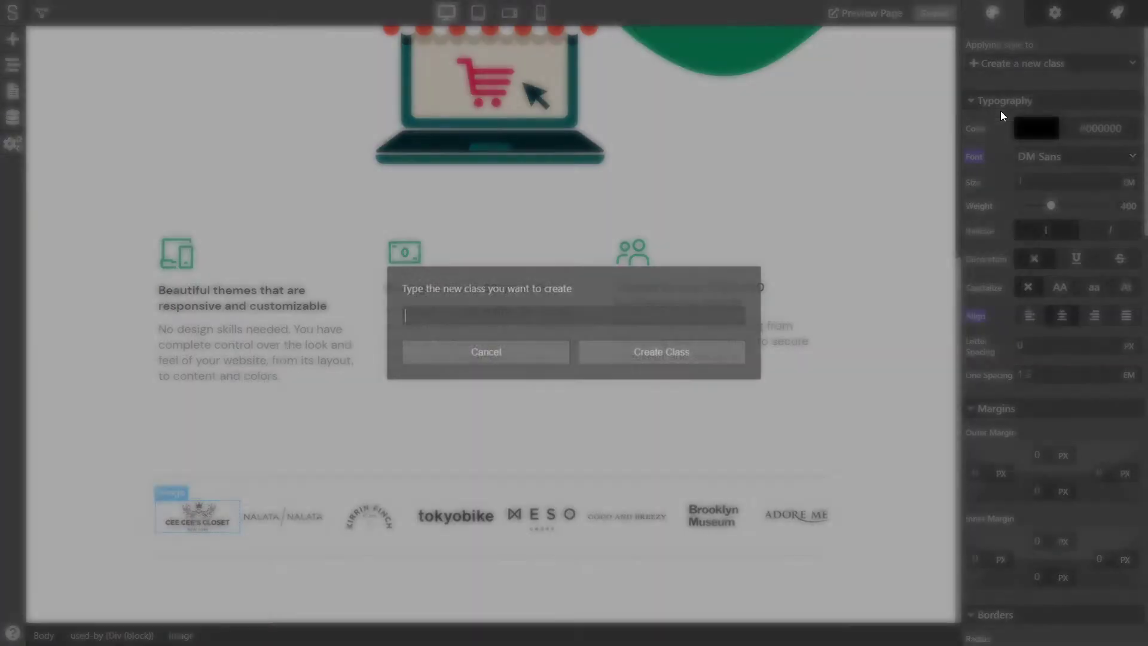
text(used-logos)
key(ctrl+a)
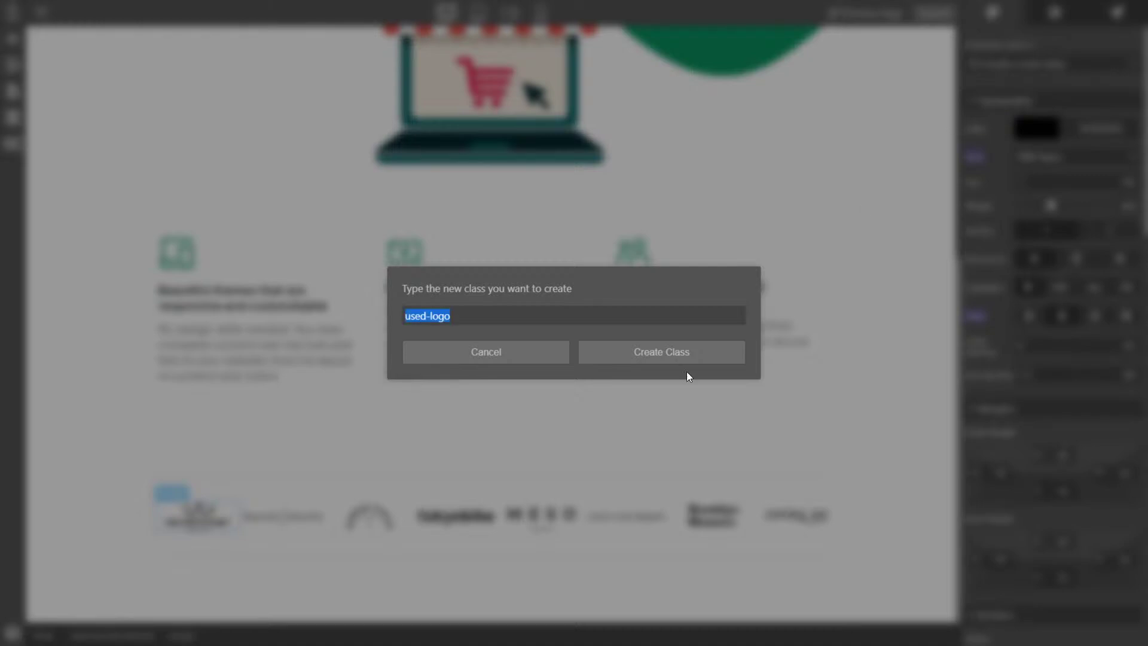
click(686, 348)
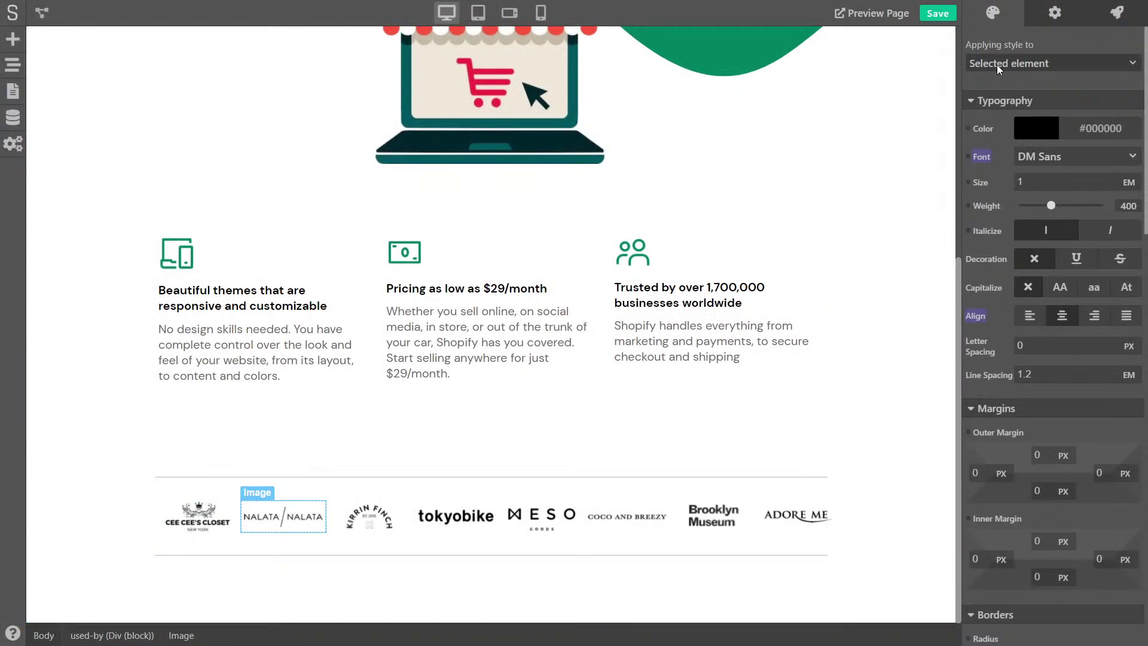
Step: Assign the existing used-logo class to the Nalata/Nalata and Kirrin Finch images
click(996, 65)
scroll(1010, 234, down, 3)
click(1003, 245)
click(368, 508)
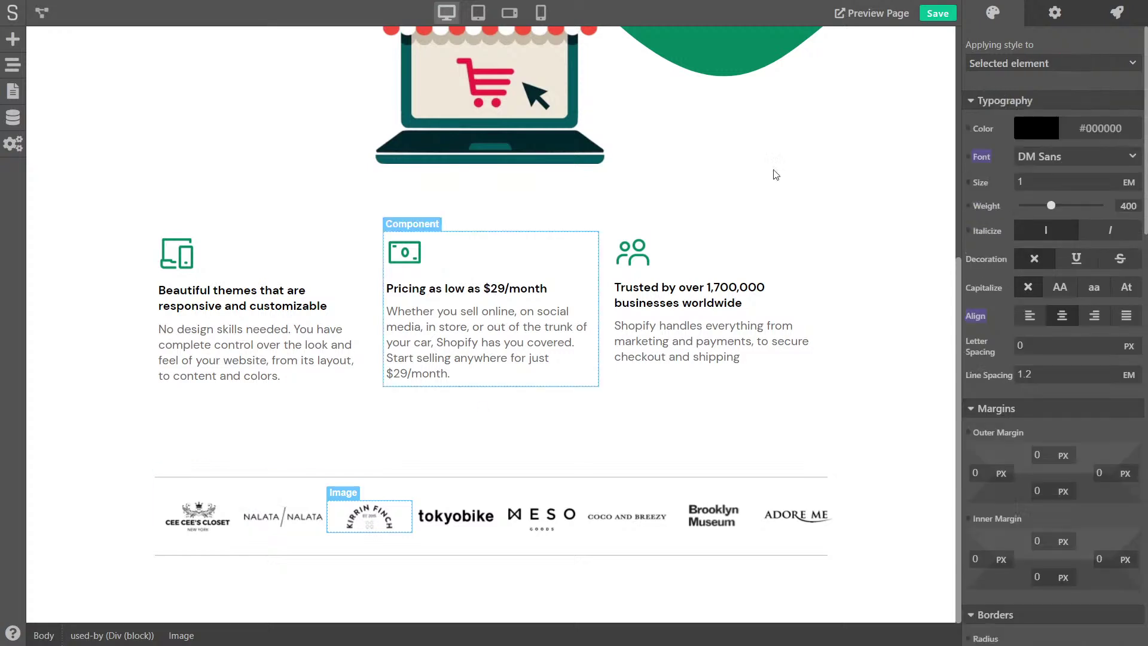
click(998, 65)
click(1000, 248)
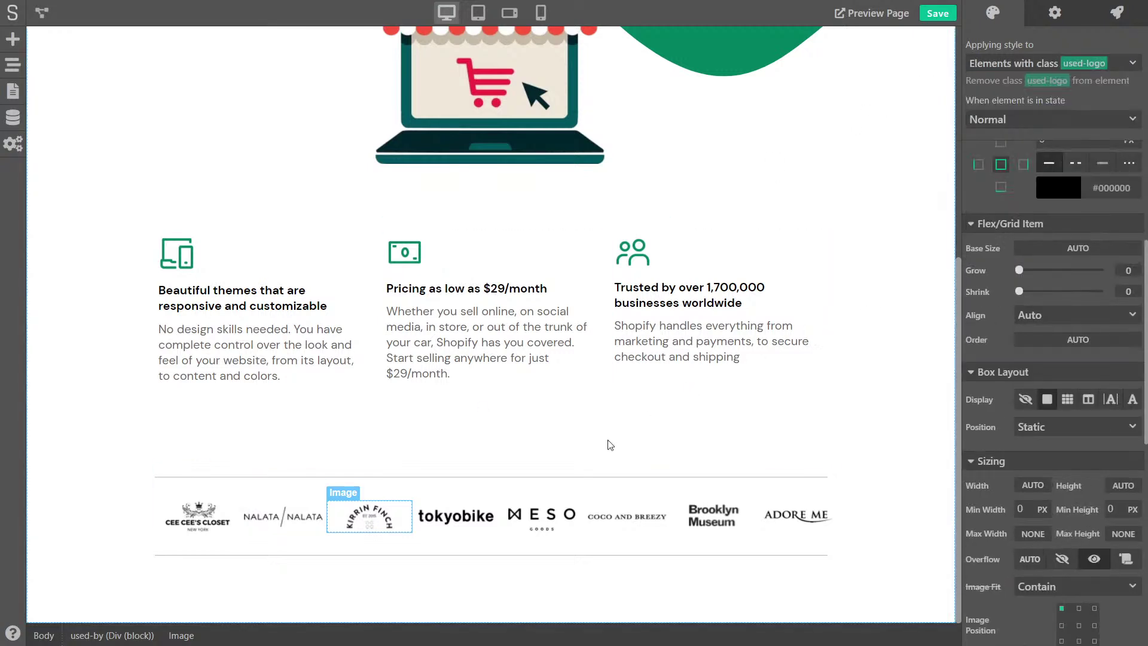
Step: Assign the existing used-logo class to the tokyobike and Meso Goods images
click(455, 516)
click(1010, 62)
scroll(998, 198, down, 5)
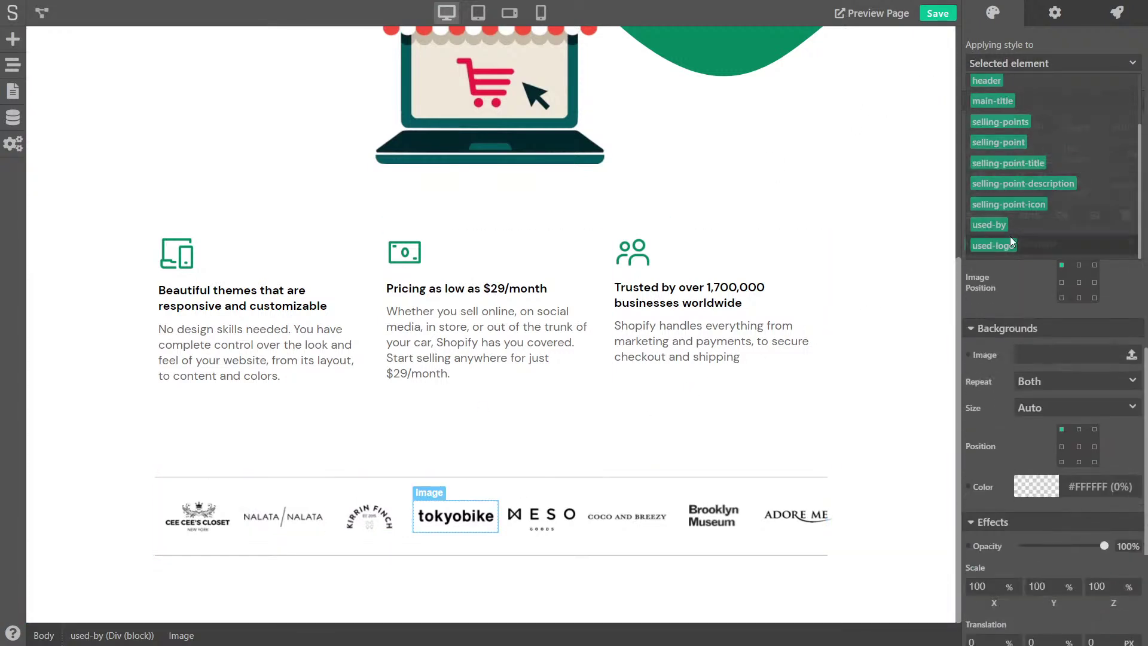
click(1009, 243)
click(542, 516)
click(1035, 60)
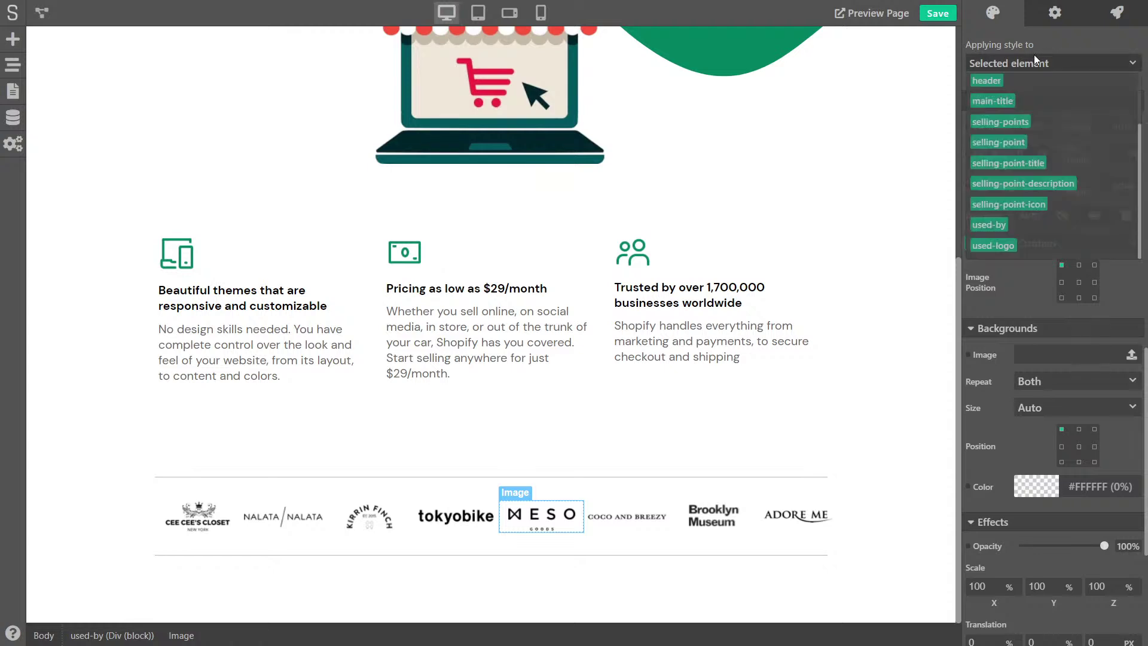
click(1002, 247)
Step: Assign the used-logo class to the Coco and Breezy, Brooklyn Museum and Adore Me images
click(619, 520)
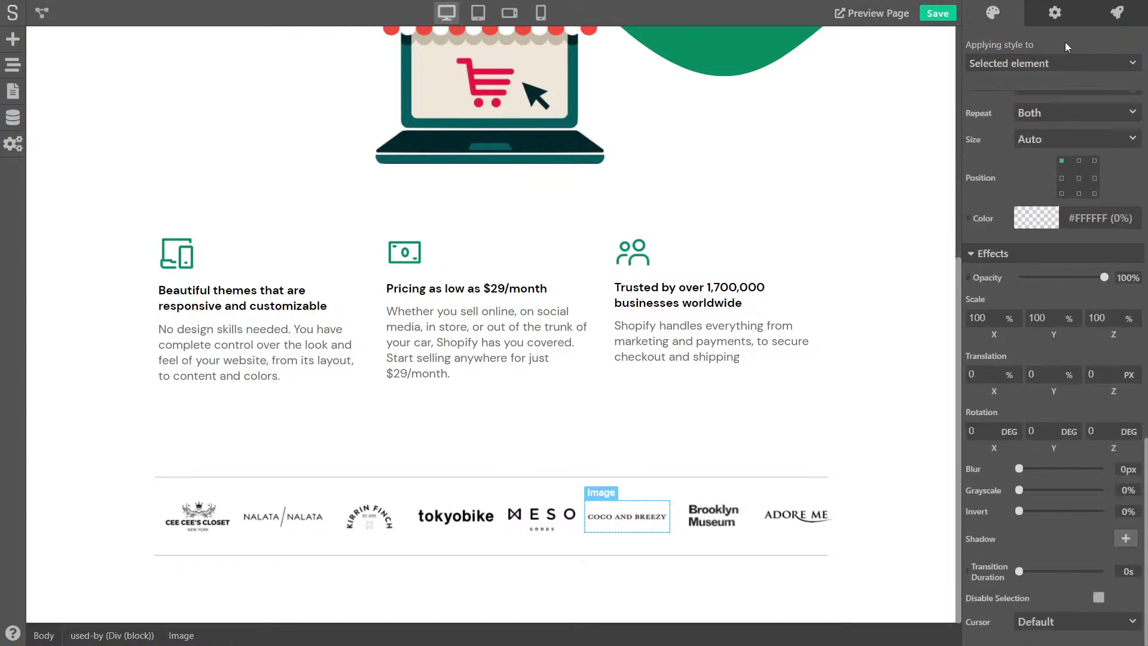
click(1035, 61)
click(1002, 245)
click(715, 521)
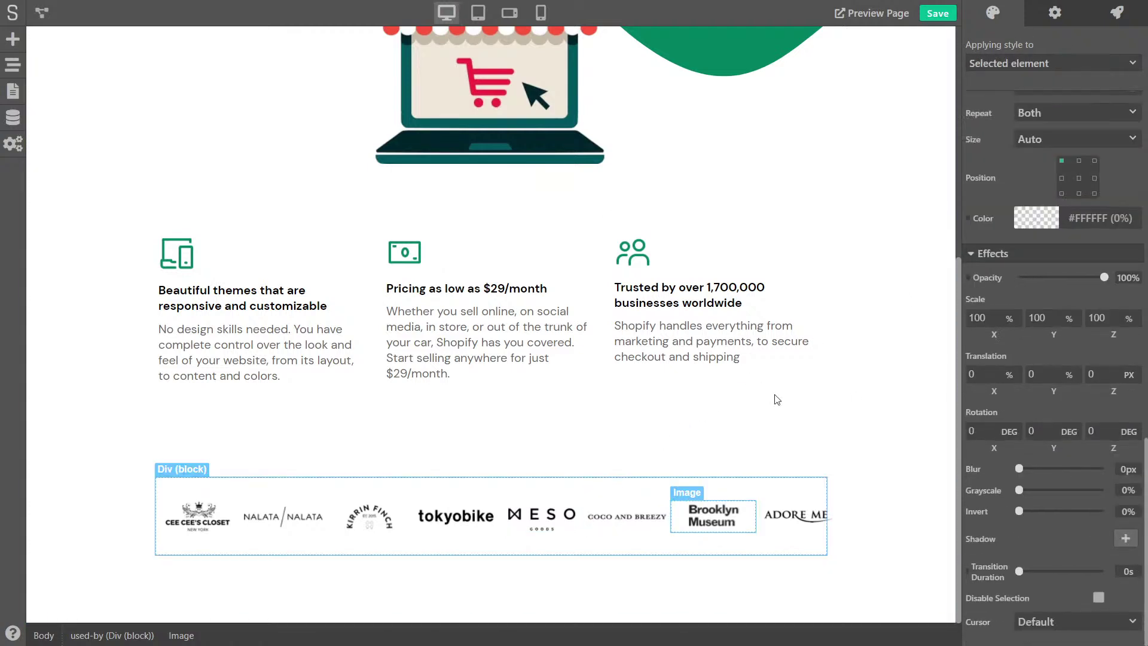
click(1003, 59)
click(1002, 245)
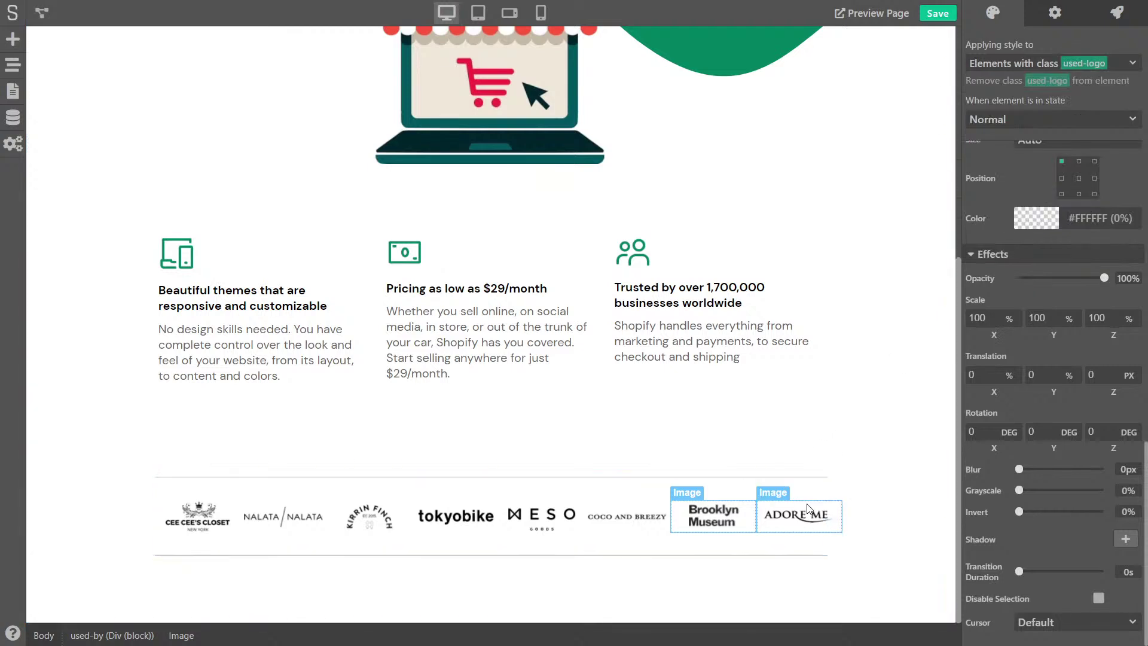
click(799, 515)
click(1029, 62)
click(1003, 246)
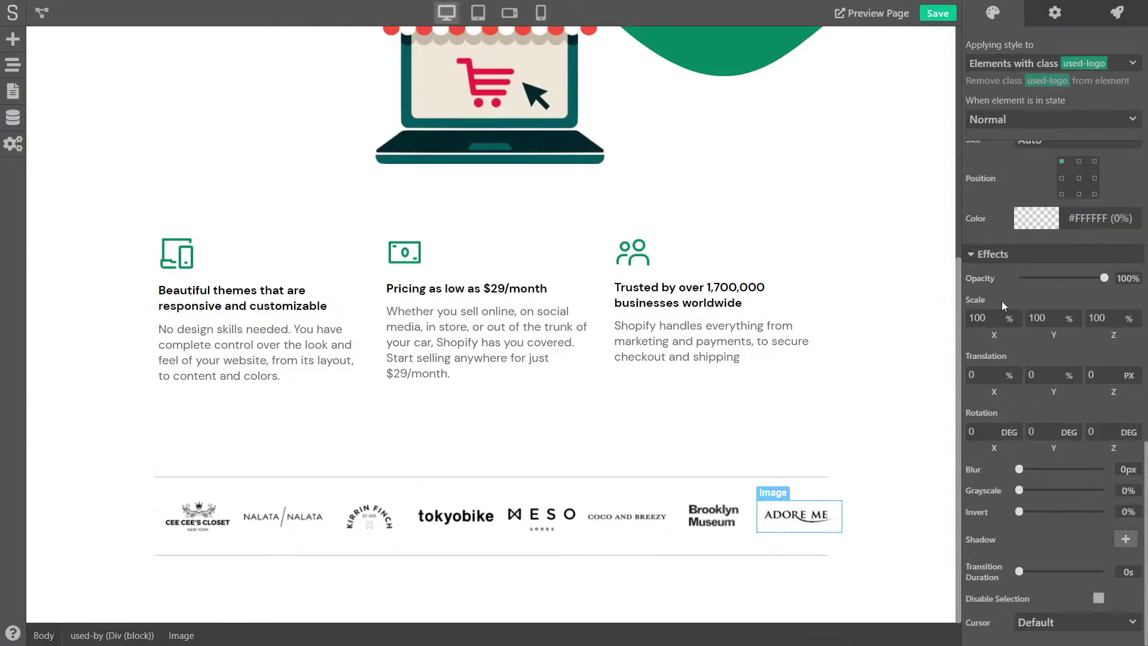
Step: Set the width of the used-logo class to 10%
scroll(1013, 293, up, 5)
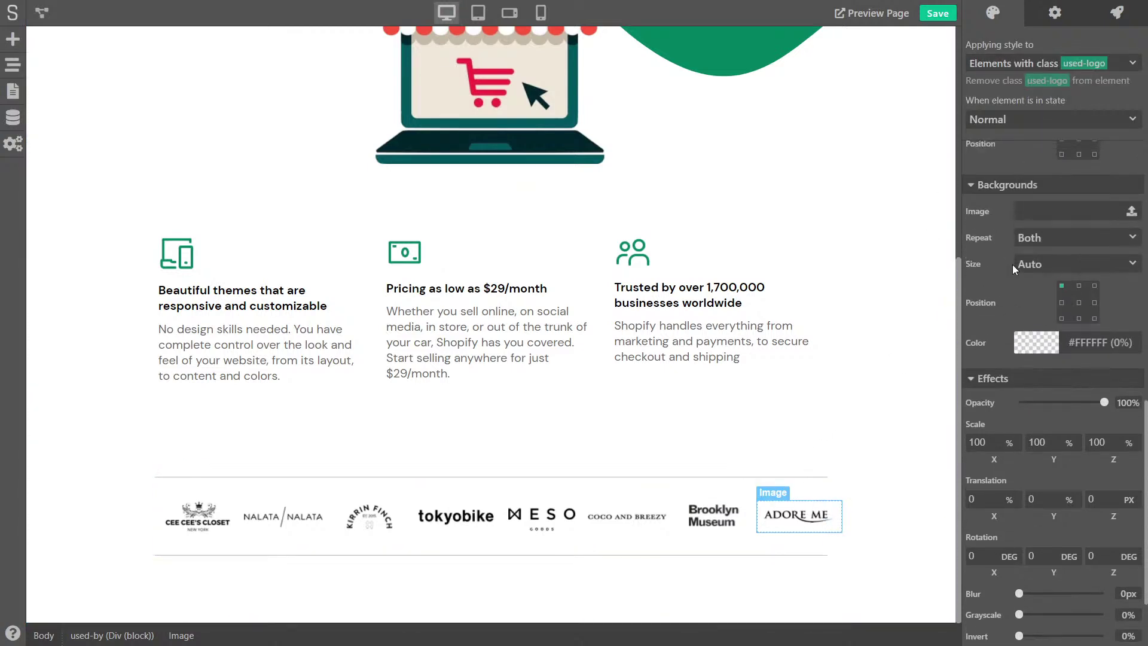
scroll(1007, 245, up, 2)
scroll(1052, 305, up, 2)
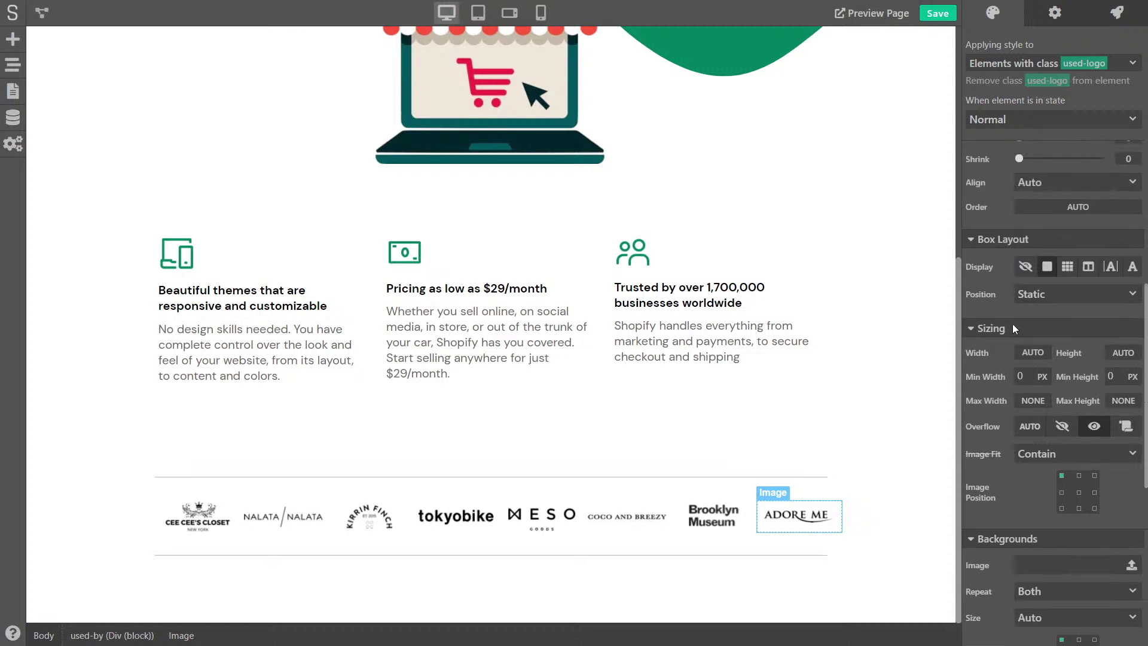
click(1033, 352)
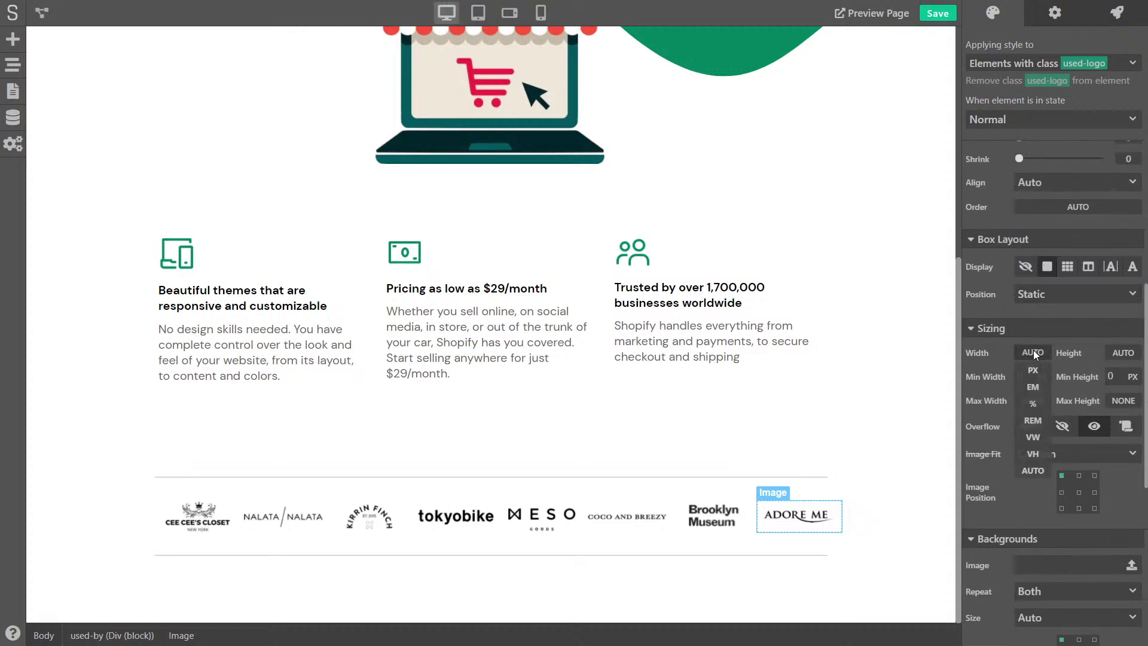
click(1034, 404)
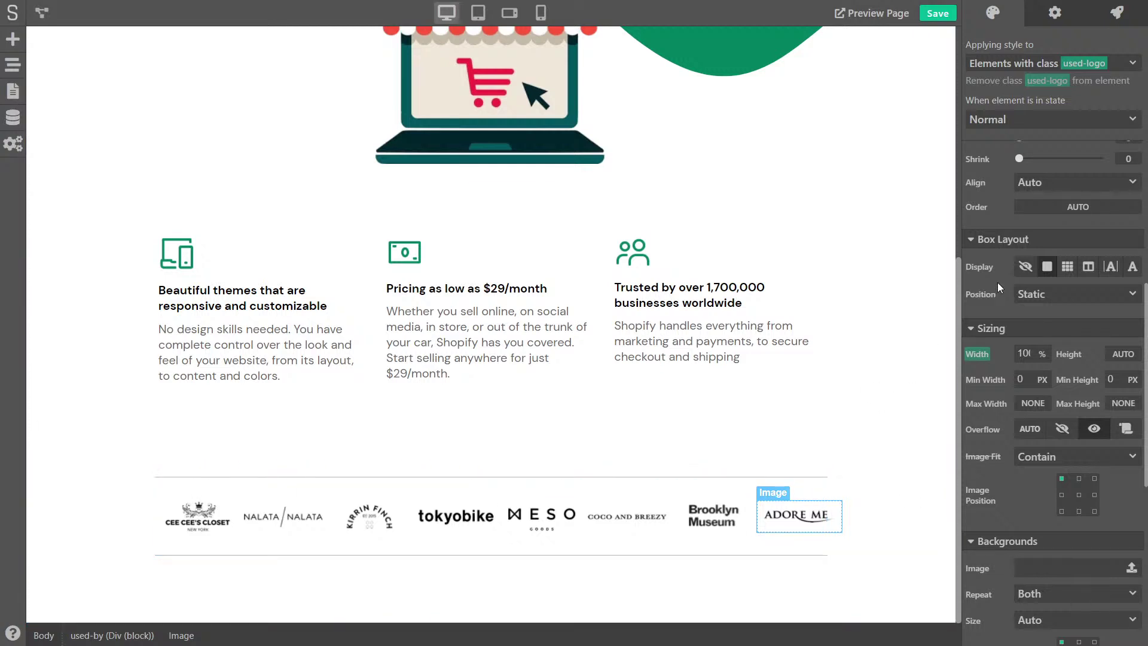
click(1024, 357)
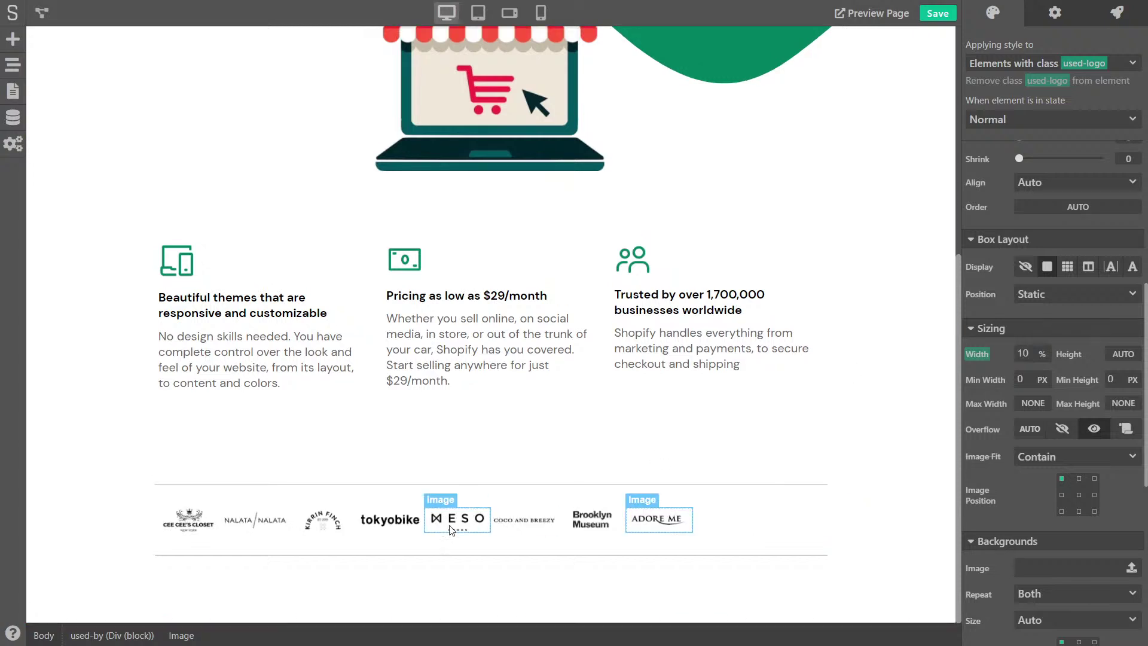
Step: Justify the used-by block's items with Space Between and save the project
click(739, 537)
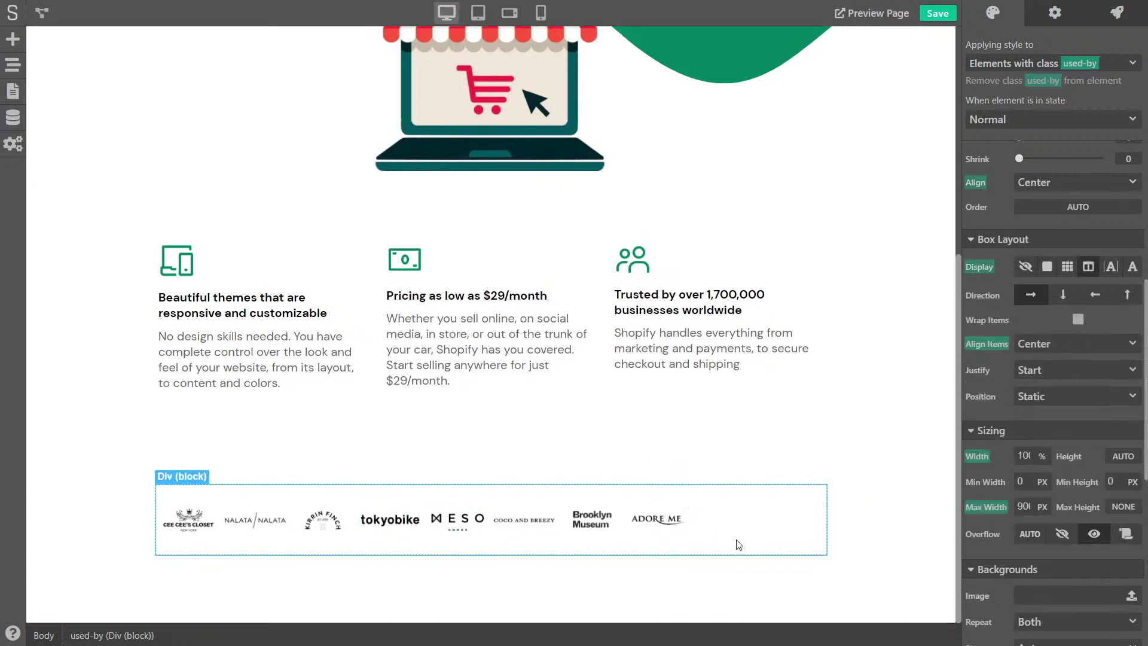
click(1045, 372)
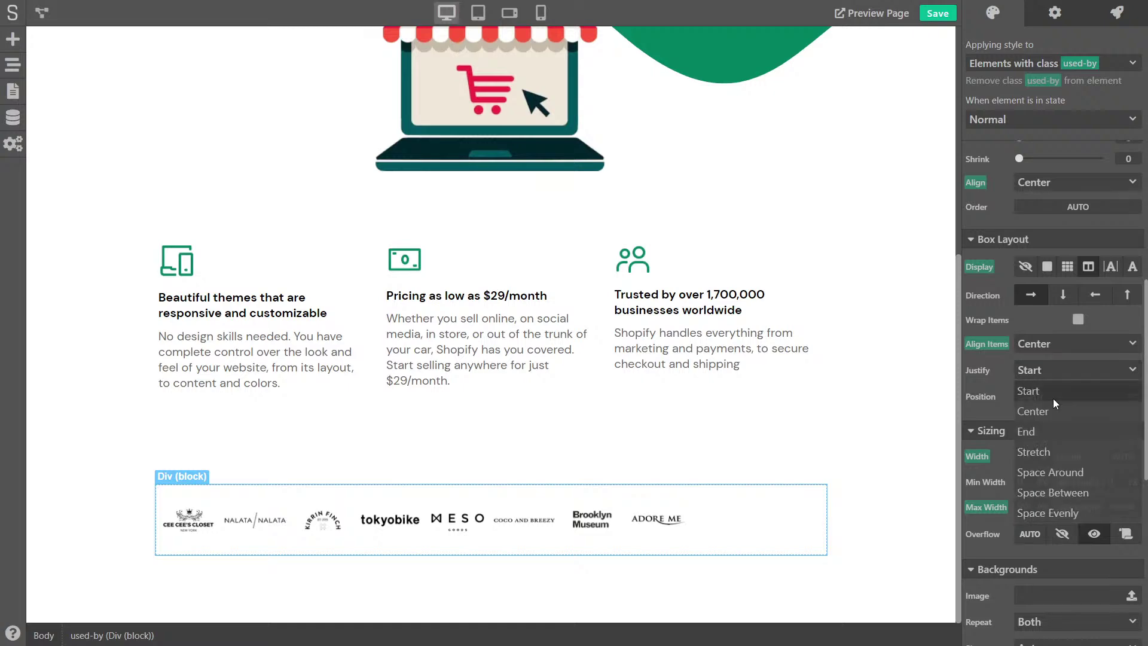
click(1089, 492)
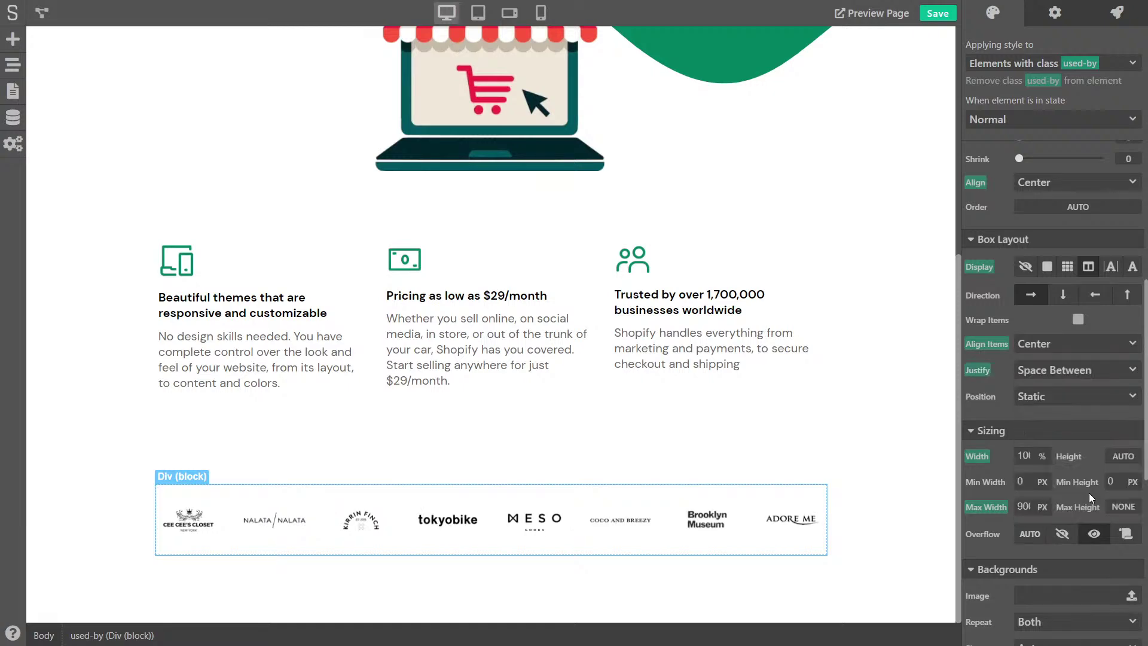
click(903, 537)
click(940, 18)
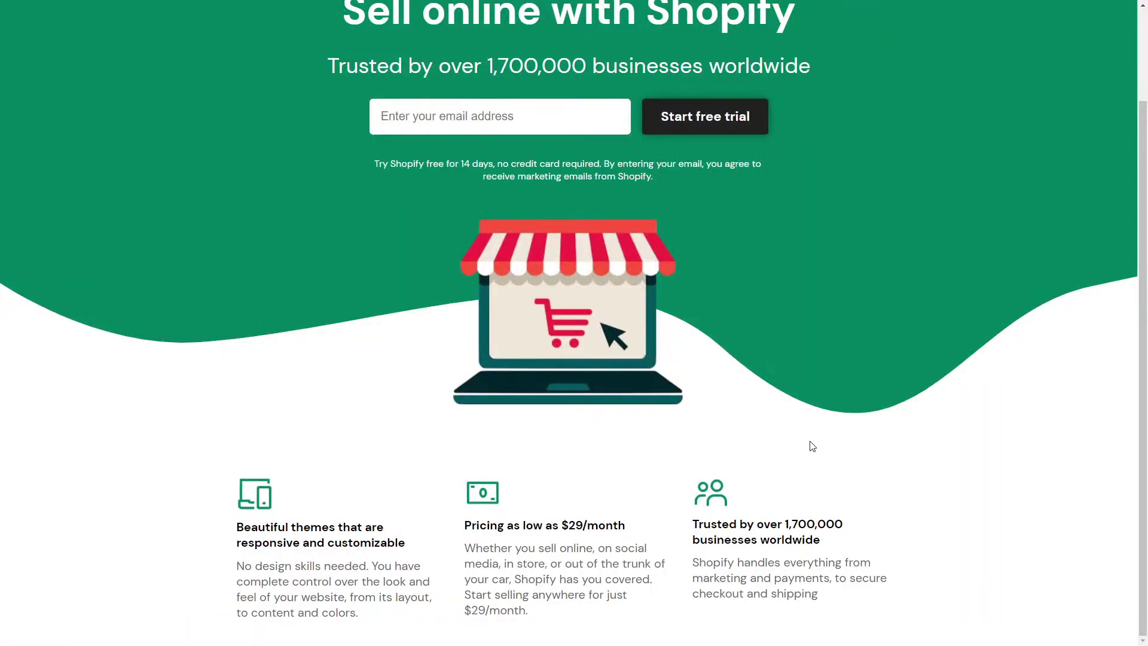
Step: Compare the logo strip and selling points in the page preview with the original Shopify page
scroll(812, 446, down, 3)
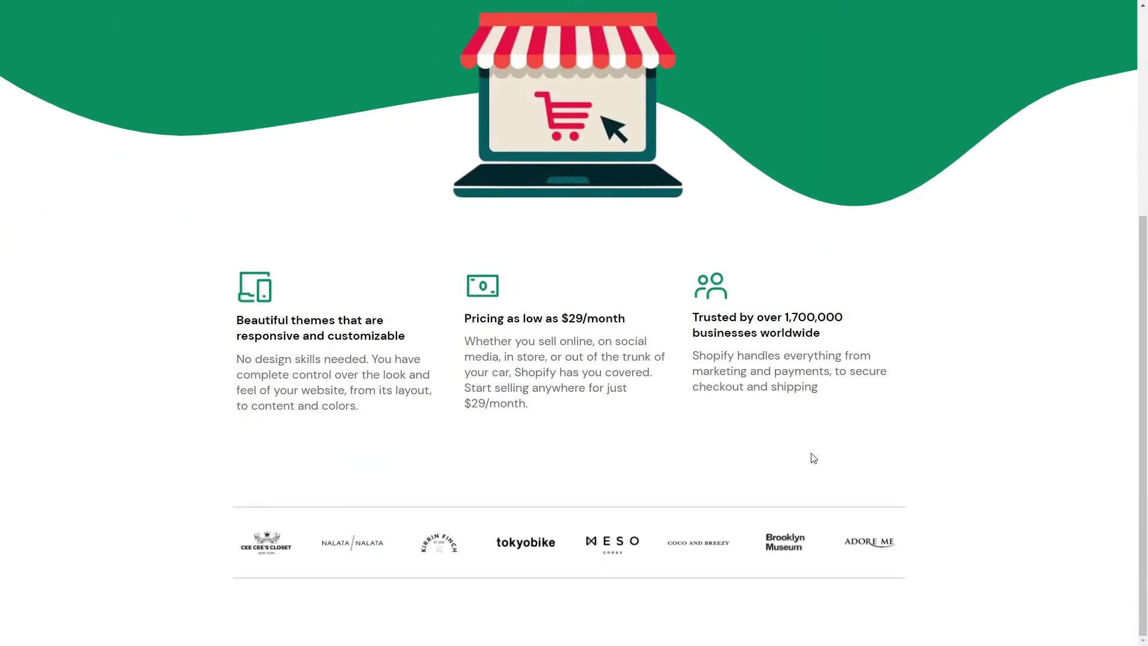
scroll(814, 458, down, 4)
scroll(814, 459, up, 4)
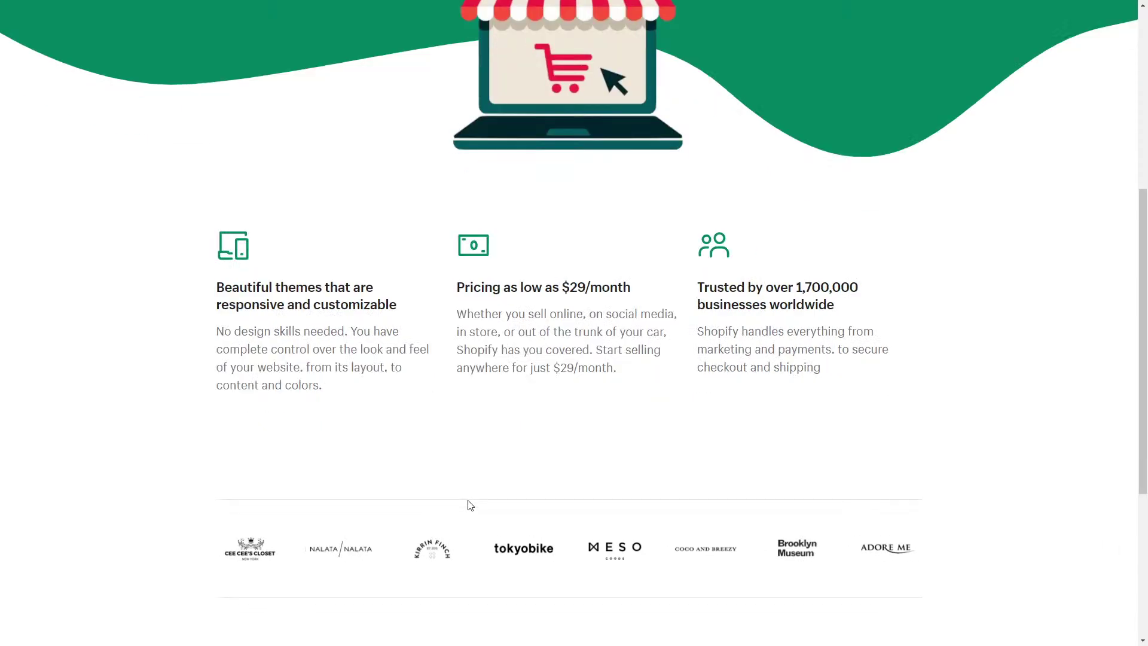
scroll(284, 451, down, 4)
scroll(284, 451, up, 4)
key(ctrl+Tab)
key(ctrl+Tab)
key(ctrl+Tab)
key(ctrl+Tab)
key(ctrl+Tab)
key(ctrl+Tab)
key(ctrl+Tab)
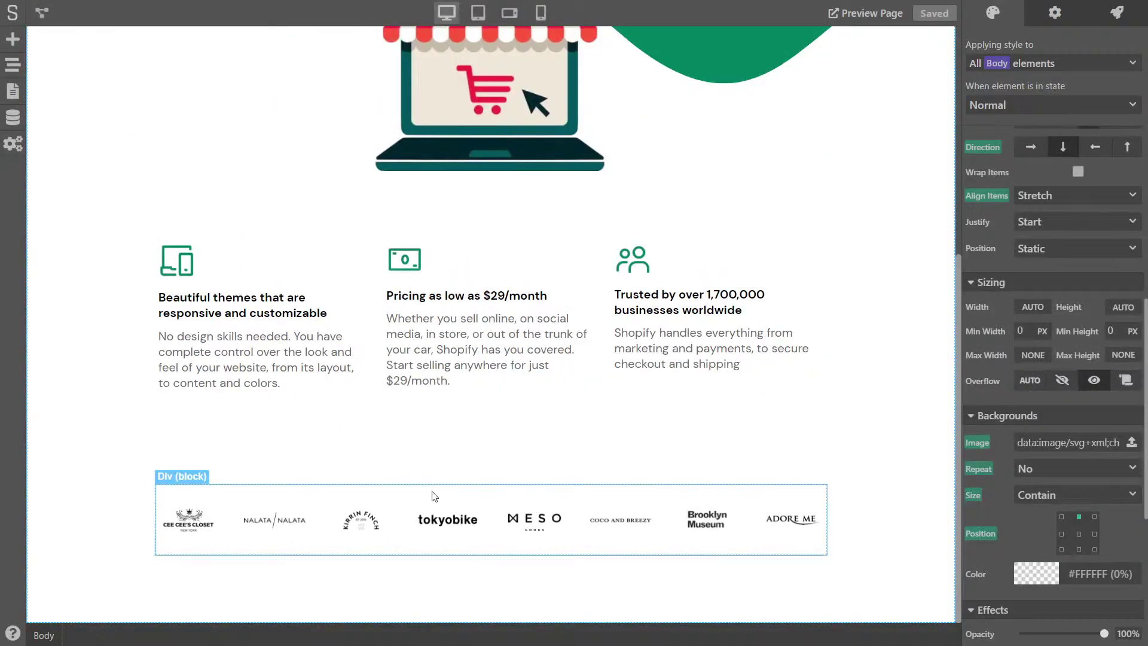
Step: Set the maximum width of both the selling-points block and the used-by block to 950 px
click(382, 385)
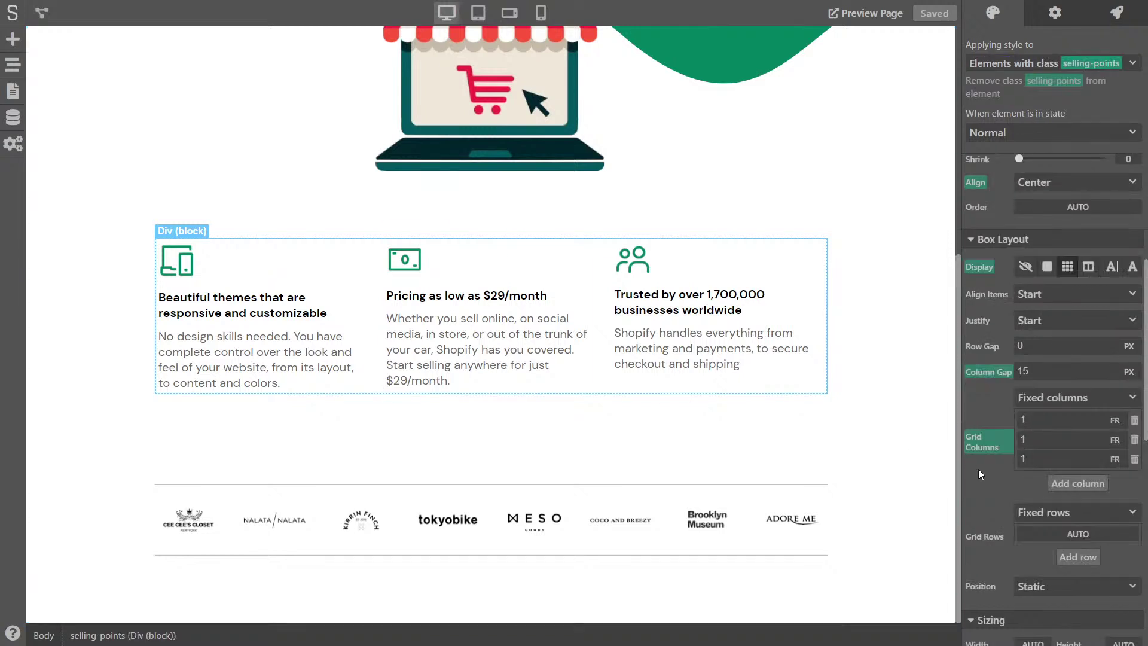
scroll(994, 482, down, 5)
scroll(994, 479, down, 1)
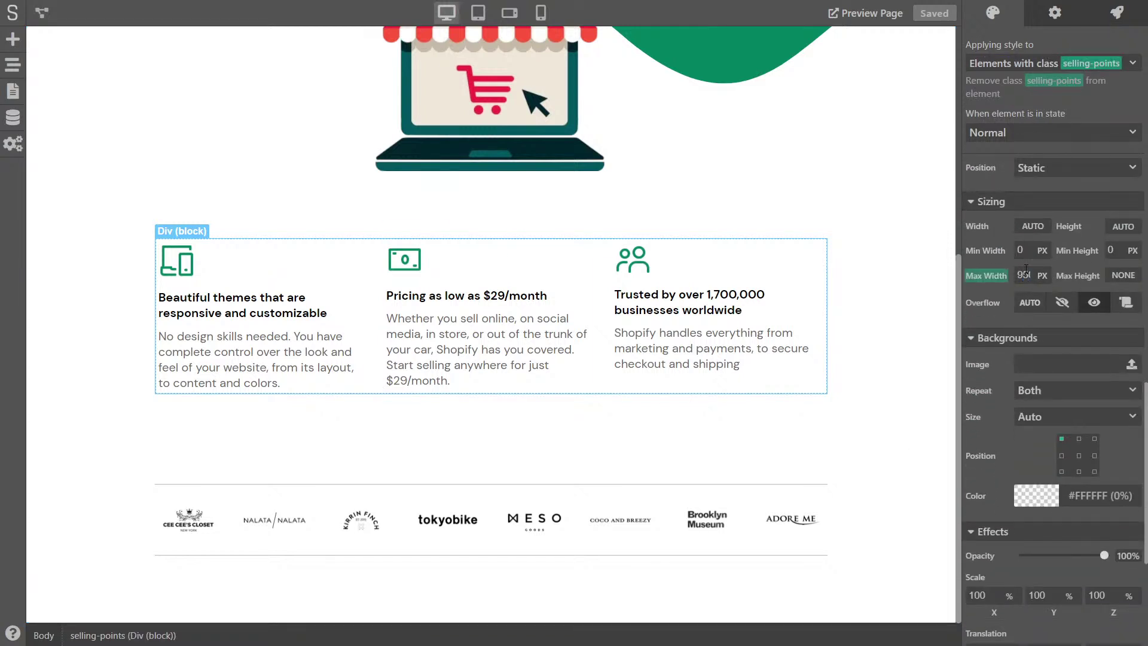
key(Return)
click(669, 502)
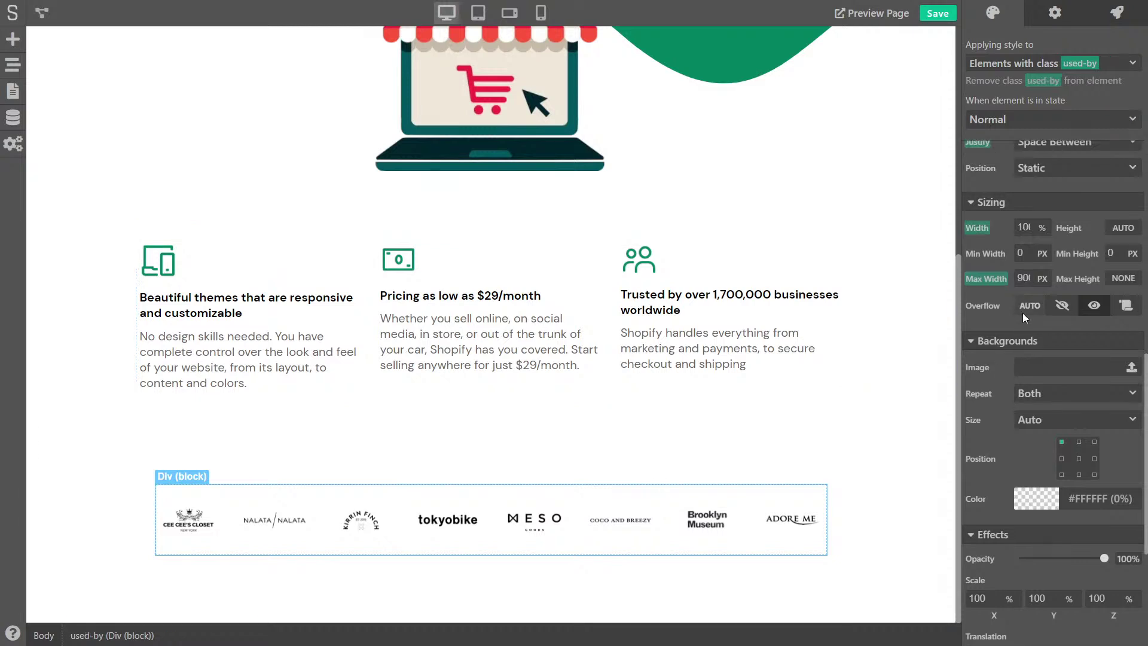
text(950)
key(Return)
Step: Set the used-by block's top and bottom inner margins to 50 px and save the project
scroll(1069, 266, up, 10)
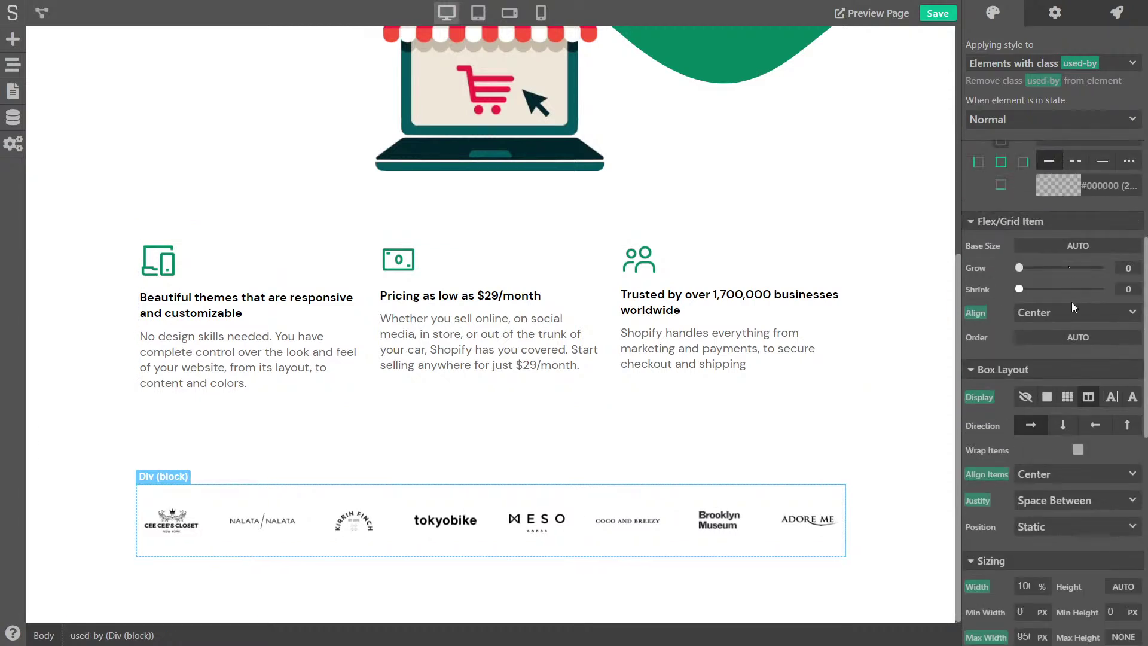
scroll(1073, 285, up, 4)
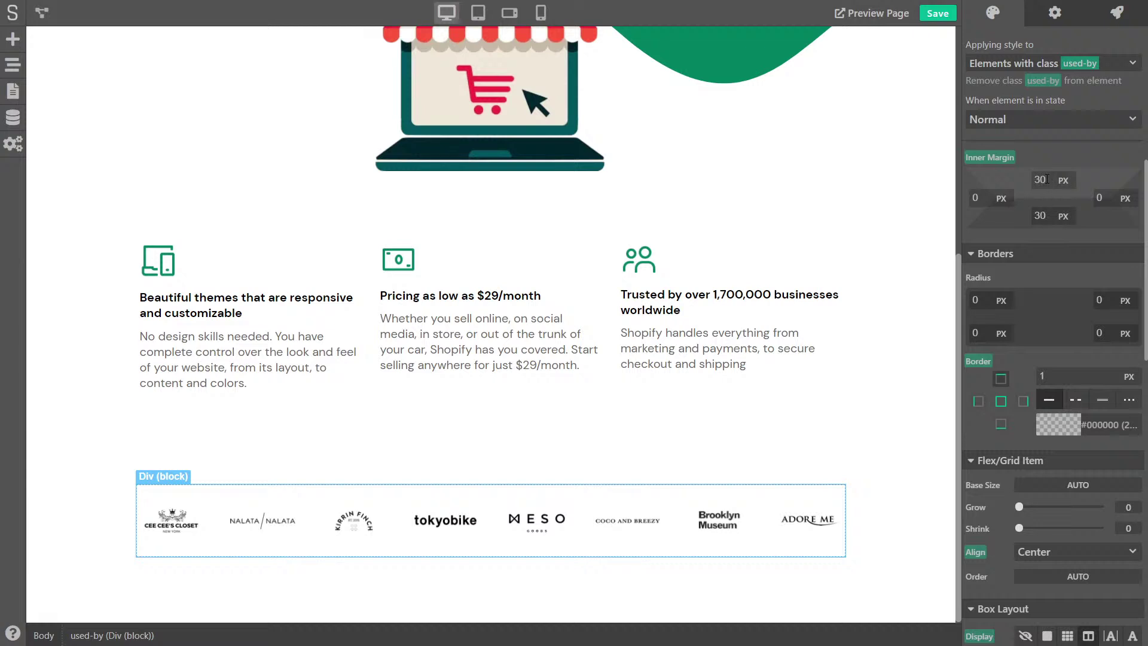
text(50)
key(Tab)
key(Tab)
text(50)
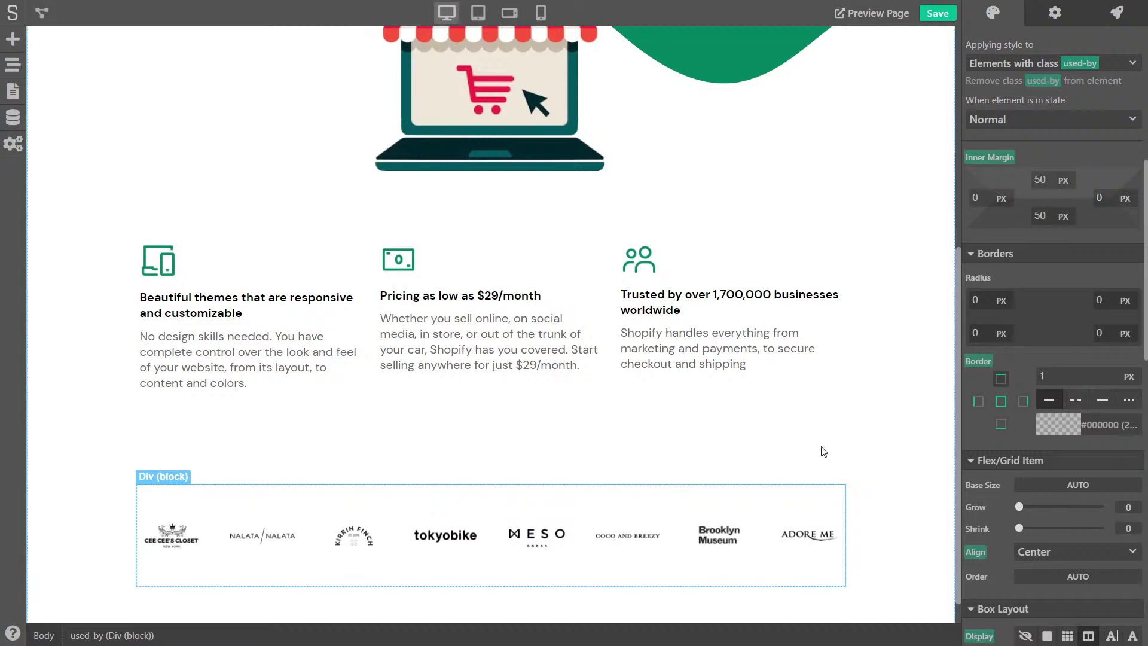
click(831, 423)
scroll(849, 439, down, 1)
click(936, 14)
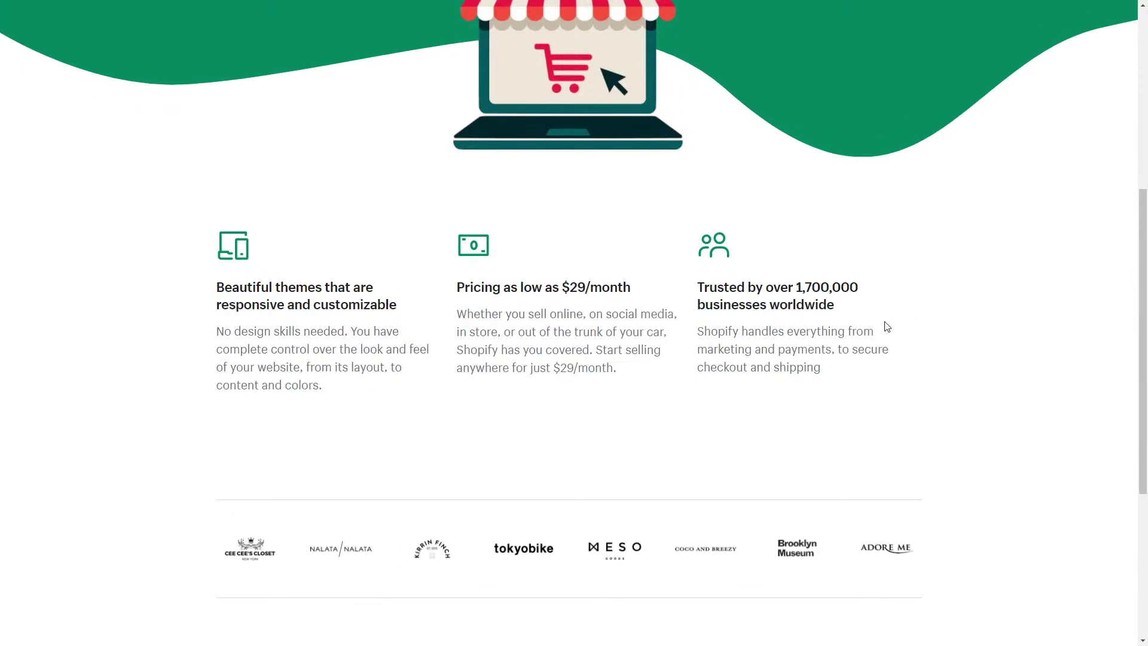
Step: Copy the two-line testimonial quote below the logo strip on the original Shopify page
scroll(885, 327, down, 5)
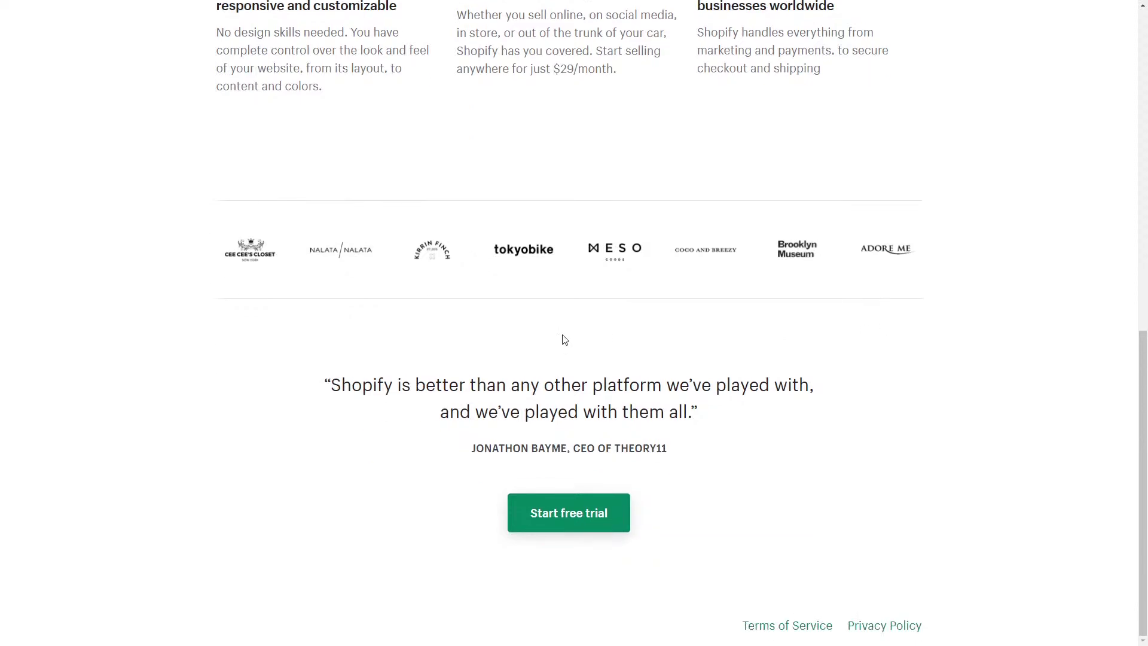
drag(323, 388, 730, 419)
right_click(579, 398)
click(619, 408)
click(641, 357)
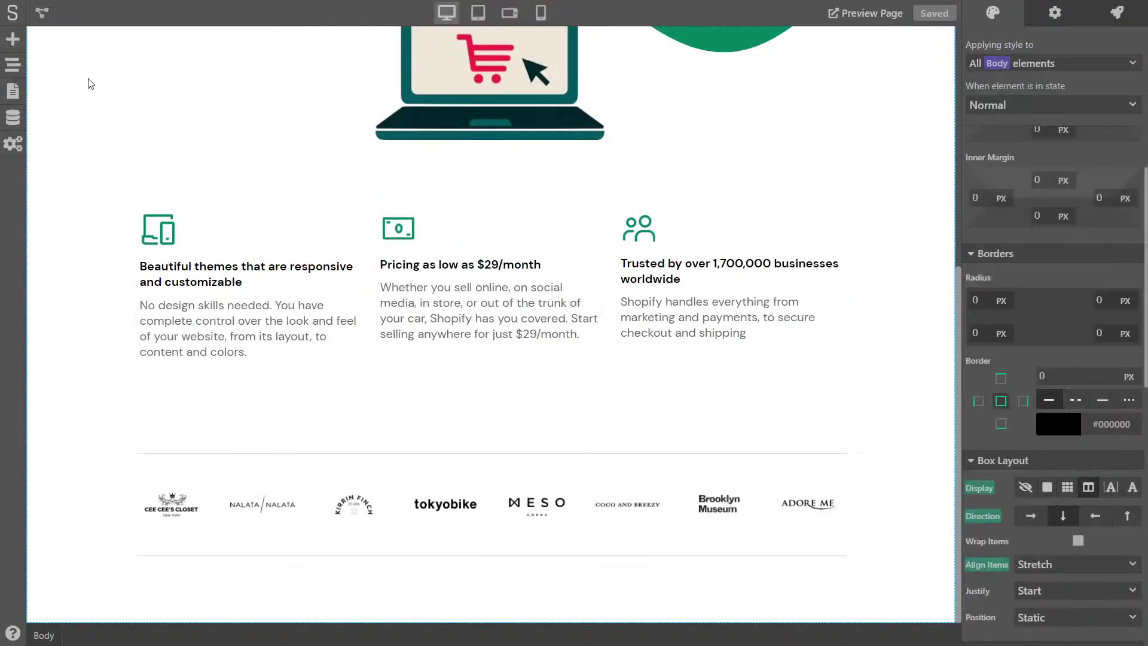
Step: Add a text div below the used-by block in the page editor and replace its placeholder with the copied testimonial quote
click(13, 40)
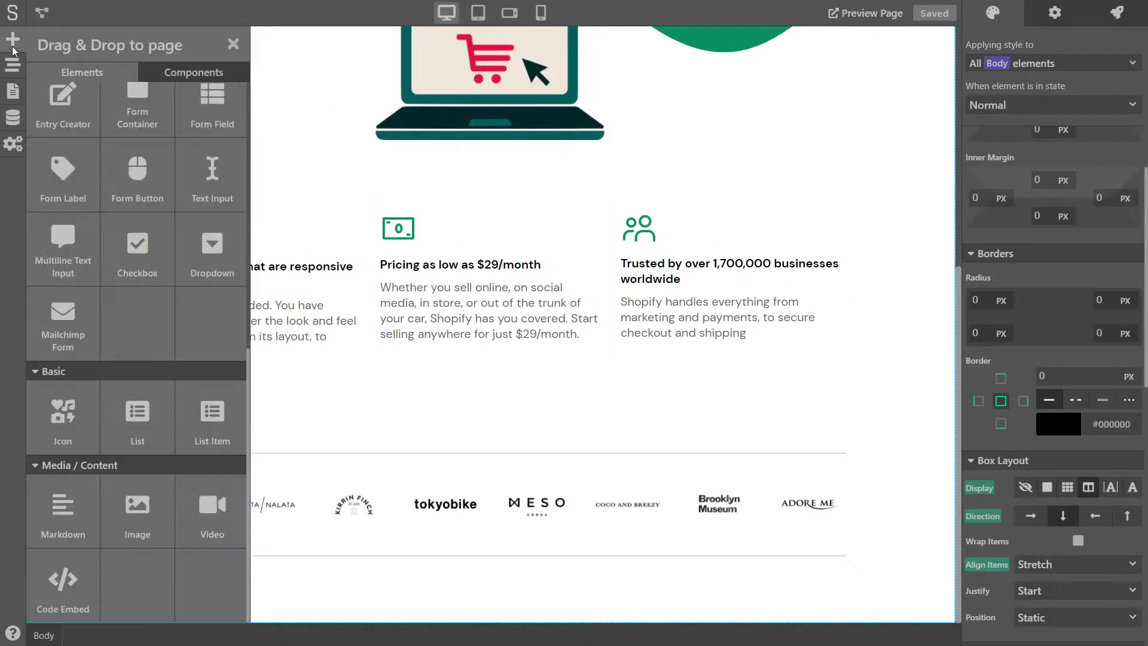
scroll(138, 122, up, 9)
drag(141, 121, 557, 601)
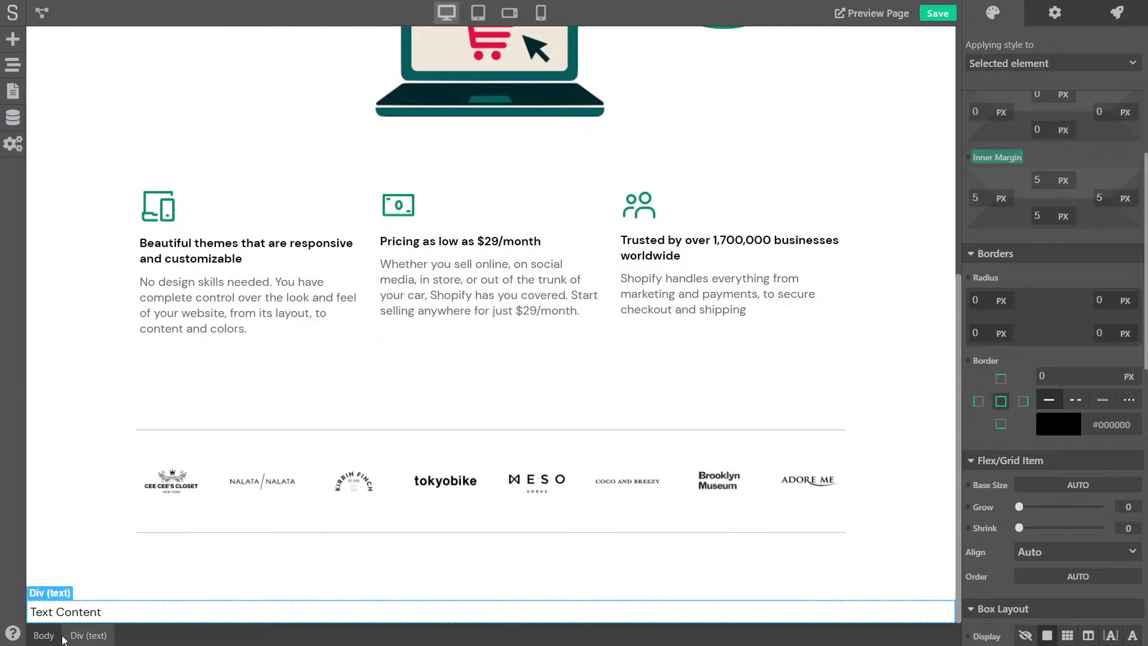
triple_click(73, 608)
key(ctrl+v)
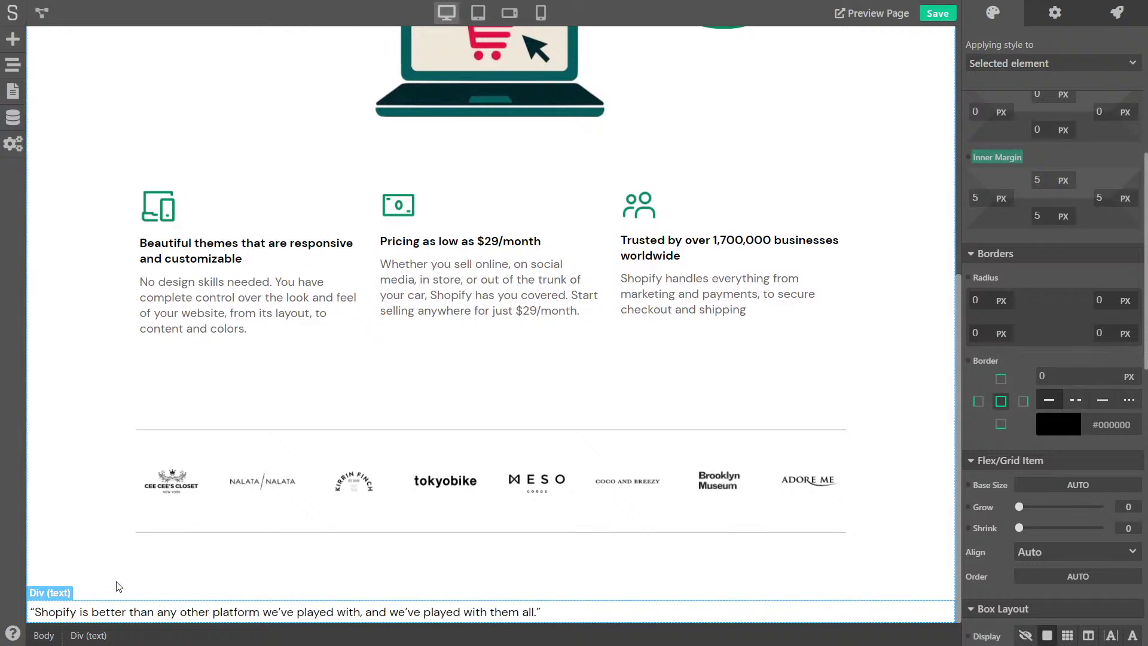
Step: Set the maximum width of the testimonial text div to 600 px
scroll(1022, 340, up, 6)
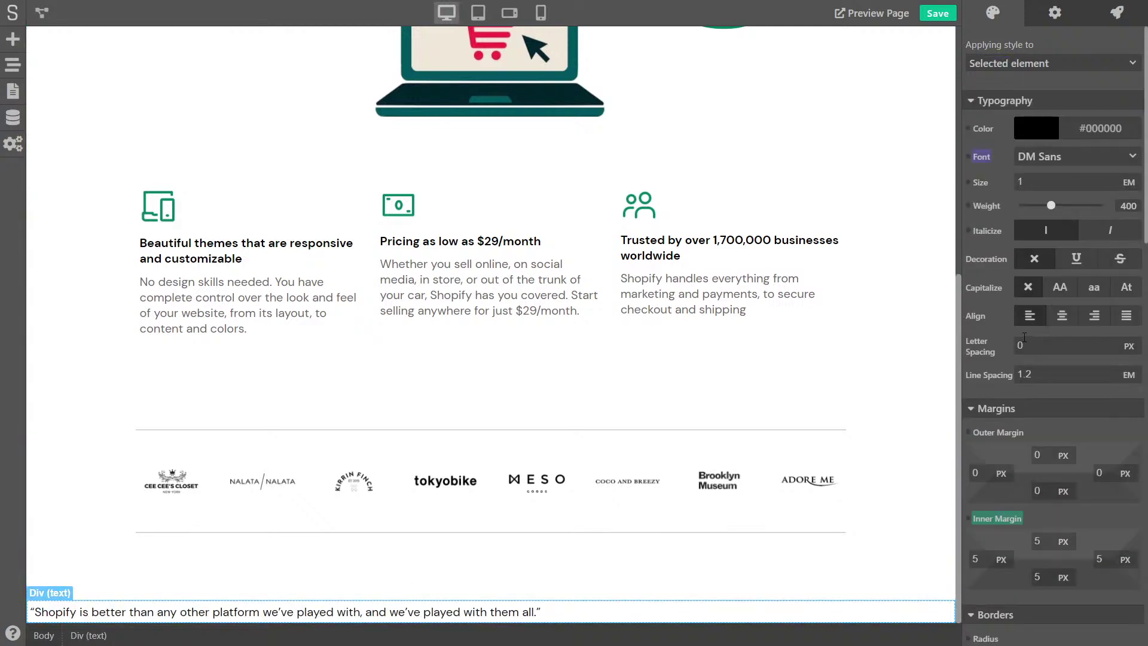
scroll(1001, 394, down, 10)
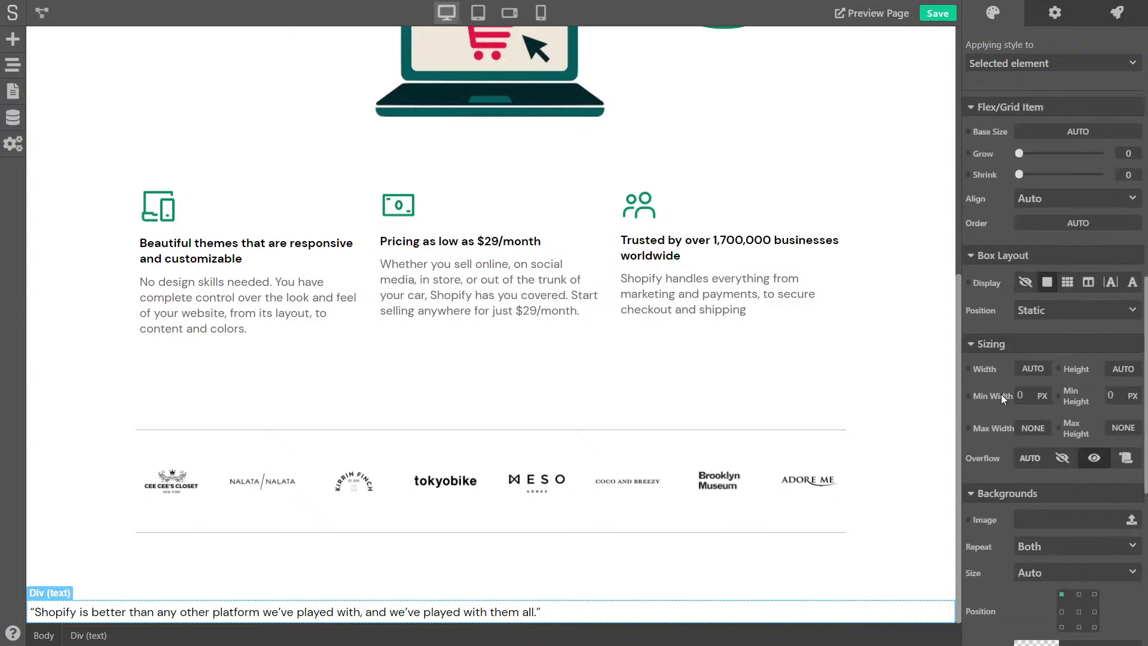
scroll(1002, 394, up, 5)
scroll(1027, 389, down, 2)
scroll(1026, 389, down, 5)
click(1037, 243)
click(1034, 263)
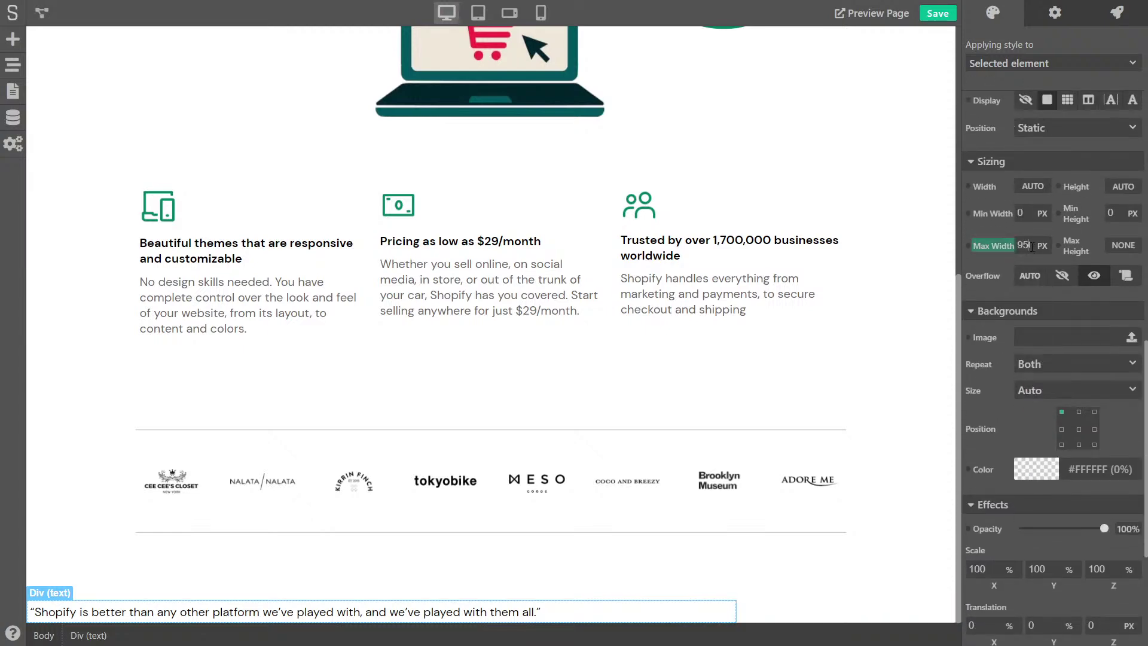
double_click(1026, 245)
text(600)
key(Return)
Step: Set the testimonial text div's flex item alignment to Center
scroll(1032, 233, up, 8)
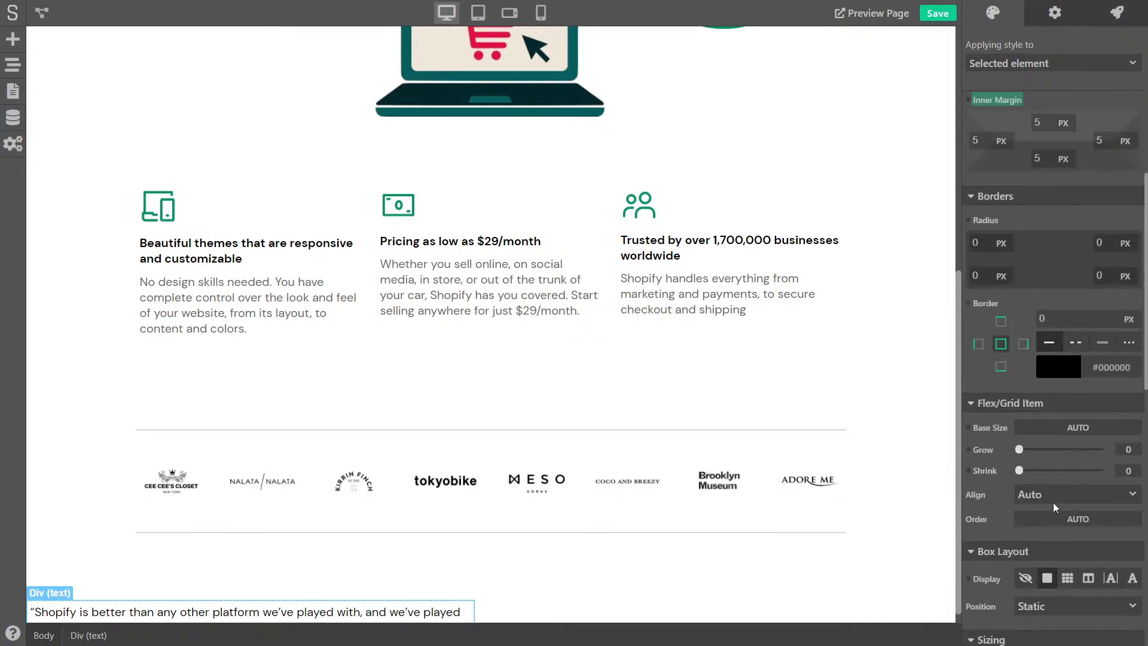
click(1054, 497)
click(1045, 553)
scroll(1046, 431, up, 6)
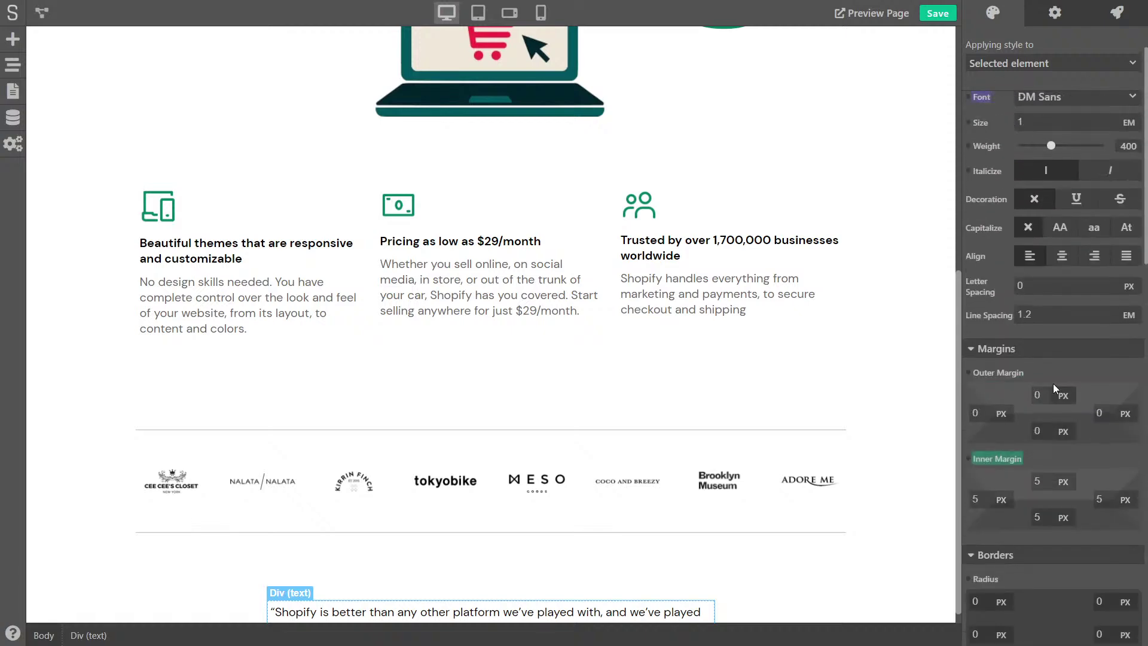
Step: Try font sizes of 2.3 em and 1.8 em on the testimonial quote, comparing it with the original Shopify page
text(2.3)
key(Return)
scroll(820, 321, down, 1)
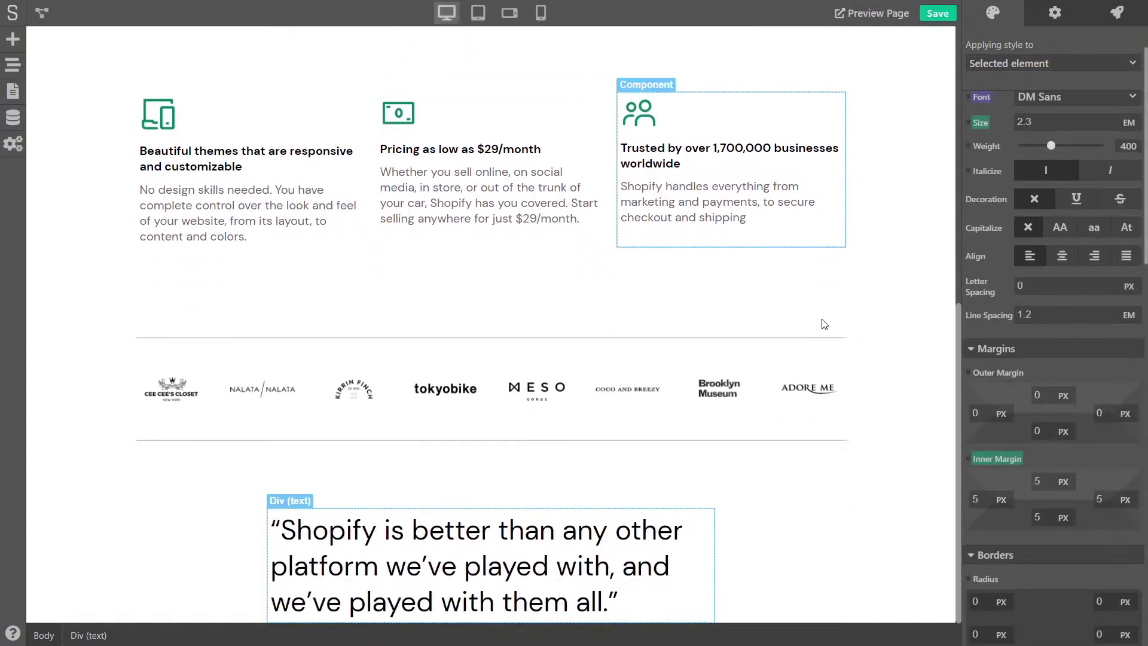
key(ctrl+shift+p)
scroll(823, 320, down, 5)
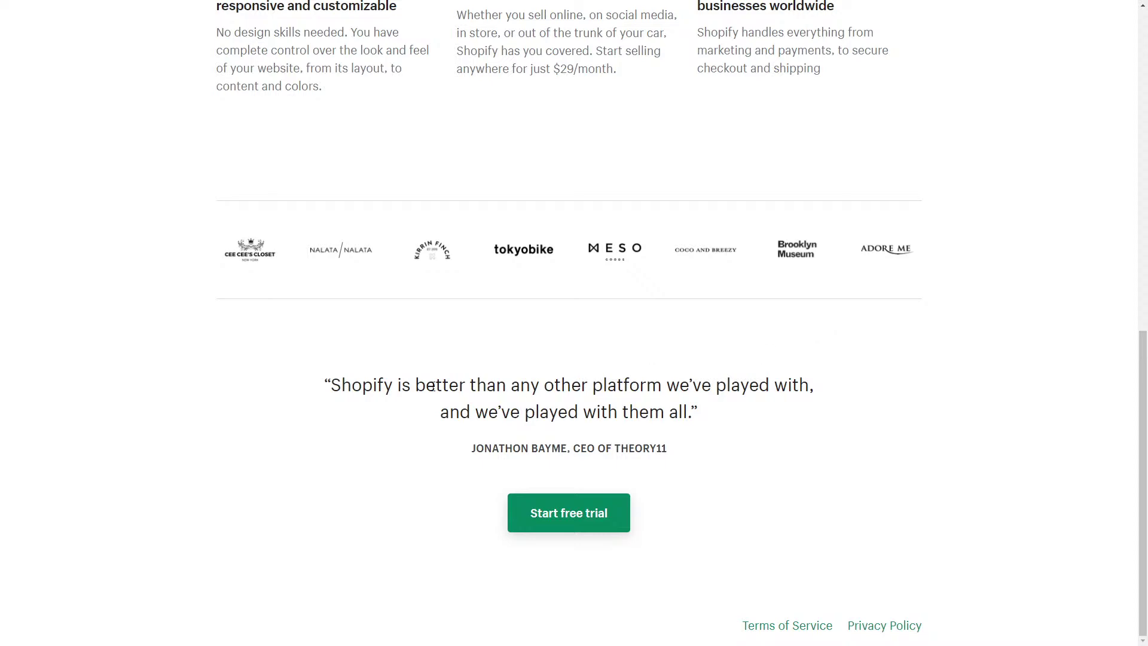
drag(326, 382, 533, 410)
click(568, 412)
scroll(569, 414, up, 5)
key(ctrl+shift+p)
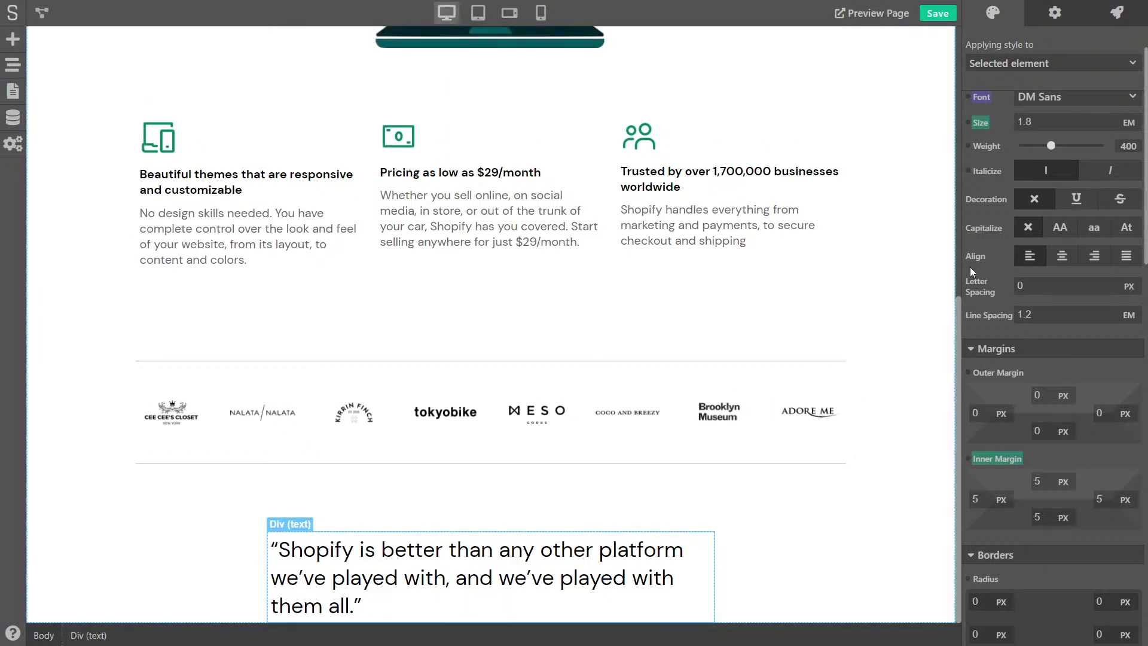
Step: Centre-align the testimonial quote and set its font size to 1.4 em
click(1062, 256)
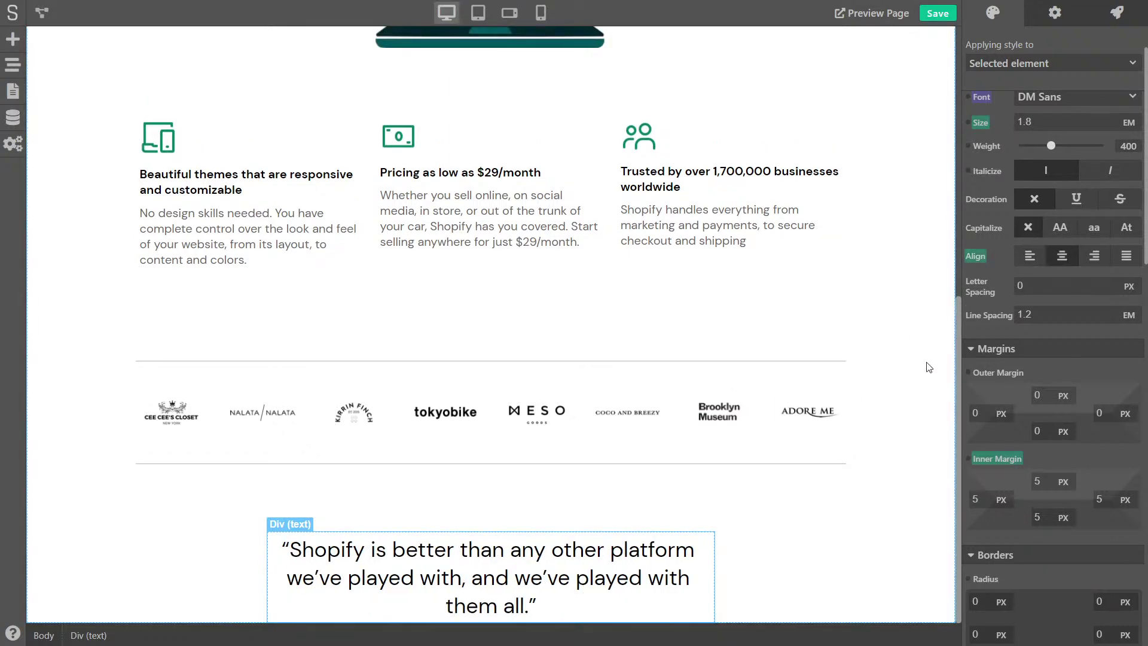
key(ctrl+shift+p)
key(ctrl+shift+p)
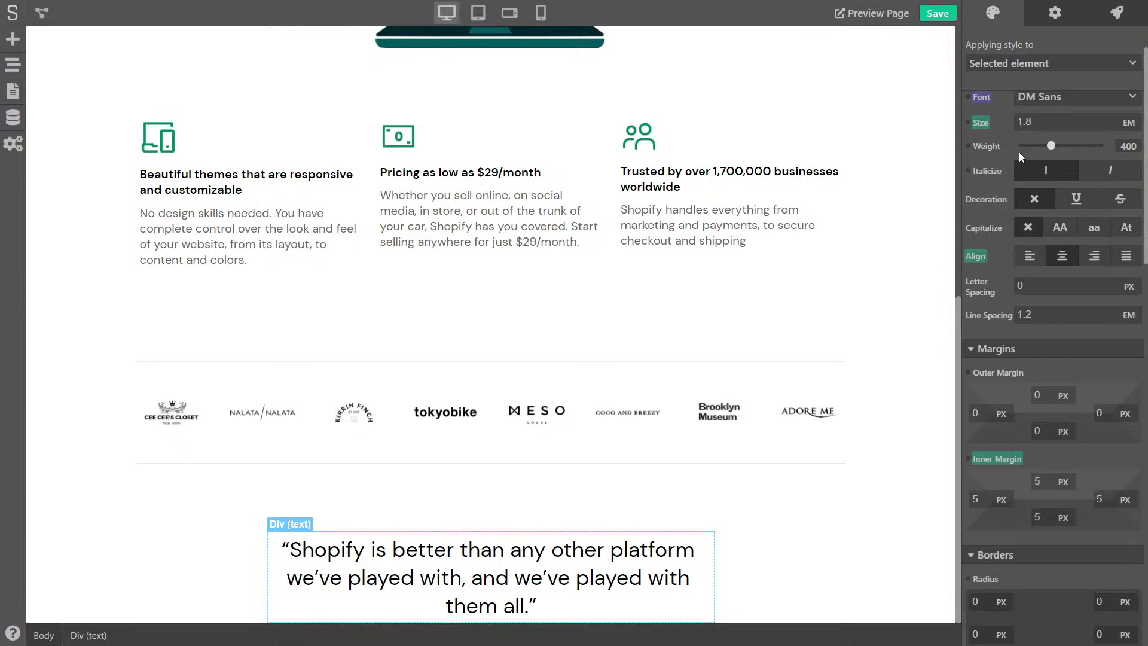
text(.5)
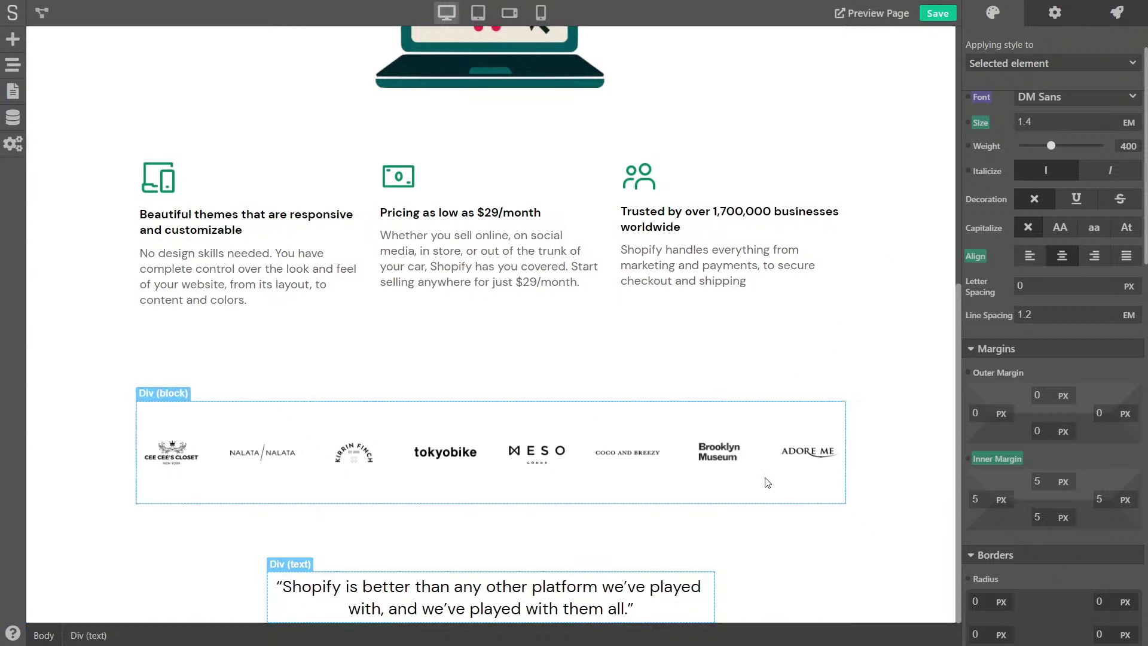
Step: Compare the text size and line spacing of the recreated page with the original Shopify page
key(ctrl+shift+p)
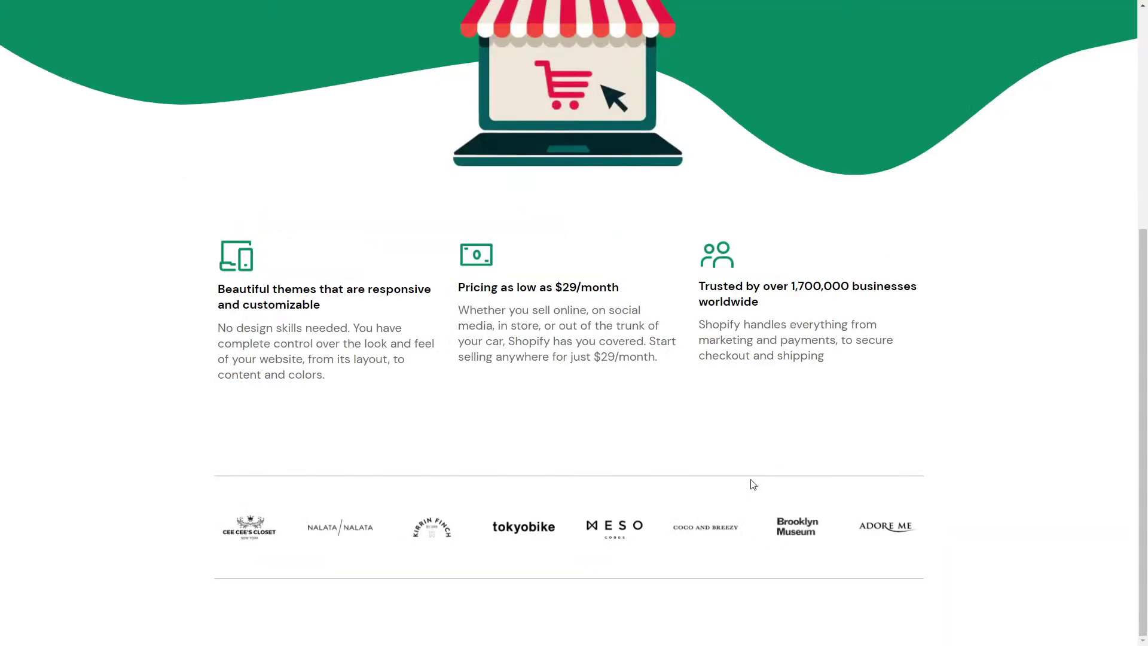
scroll(753, 484, down, 5)
scroll(748, 488, up, 5)
key(ctrl+shift+p)
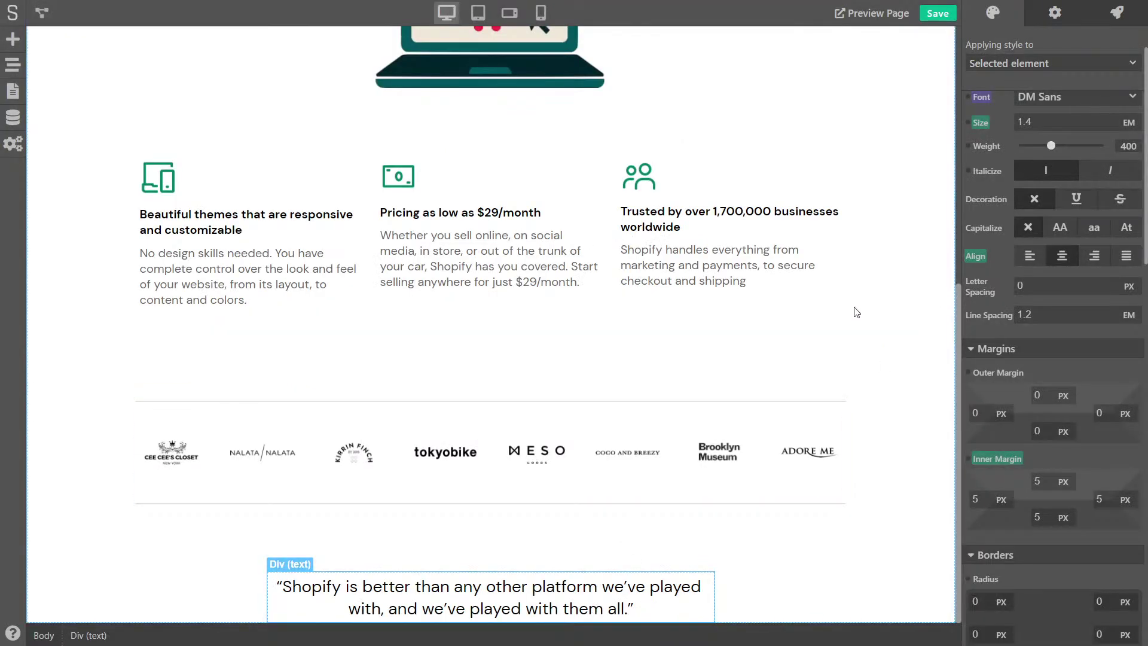
key(ctrl+shift+p)
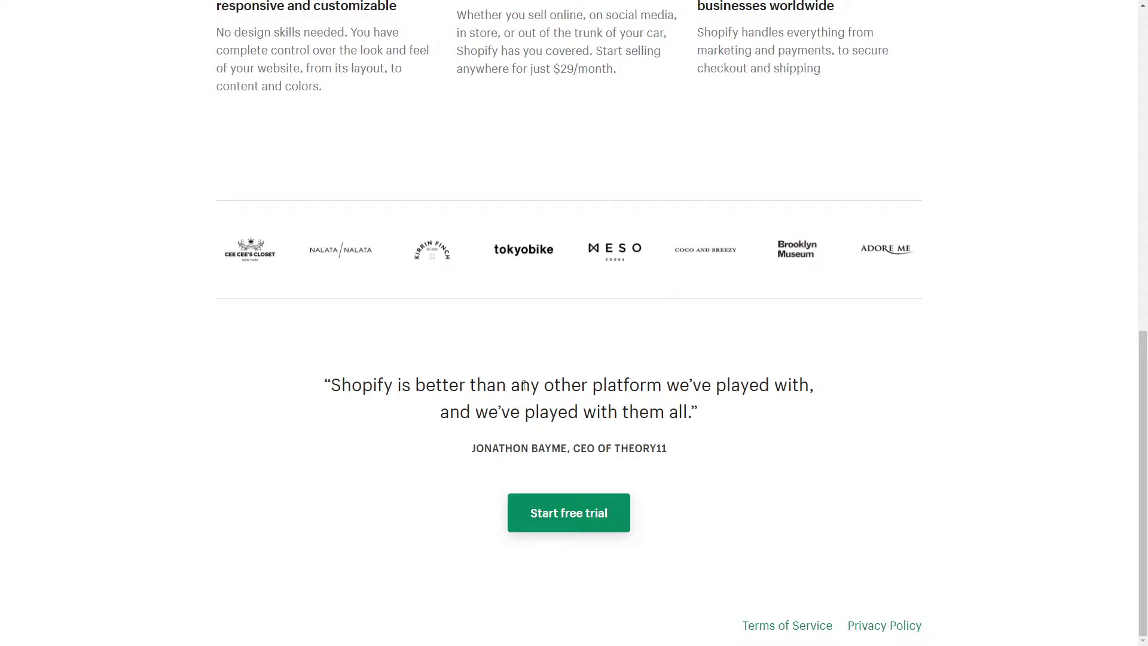
key(ctrl+shift+p)
key(ctrl+shift+p)
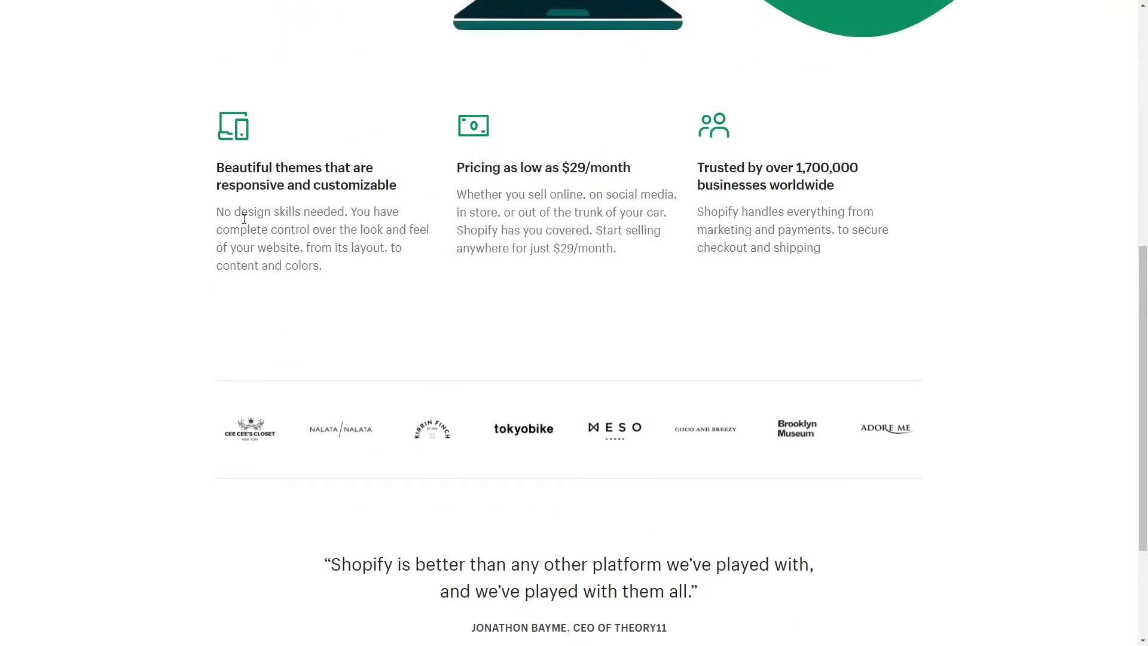
key(ctrl+shift+p)
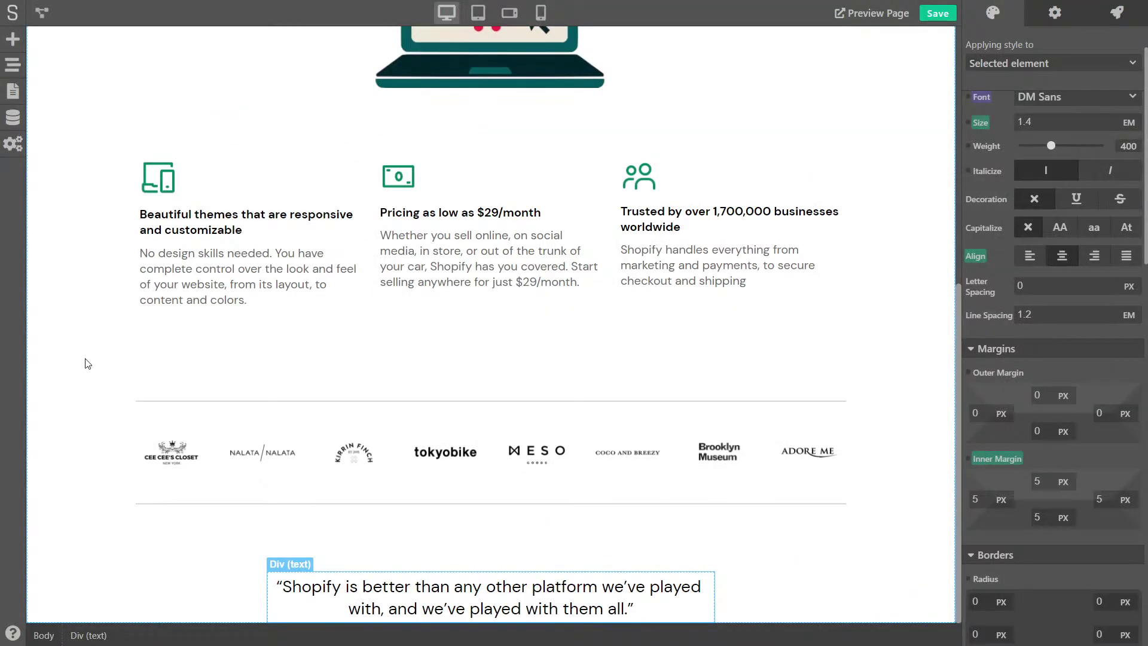
Step: Set the line spacing of all Body elements to 1.5 em
click(89, 338)
scroll(1024, 345, up, 1)
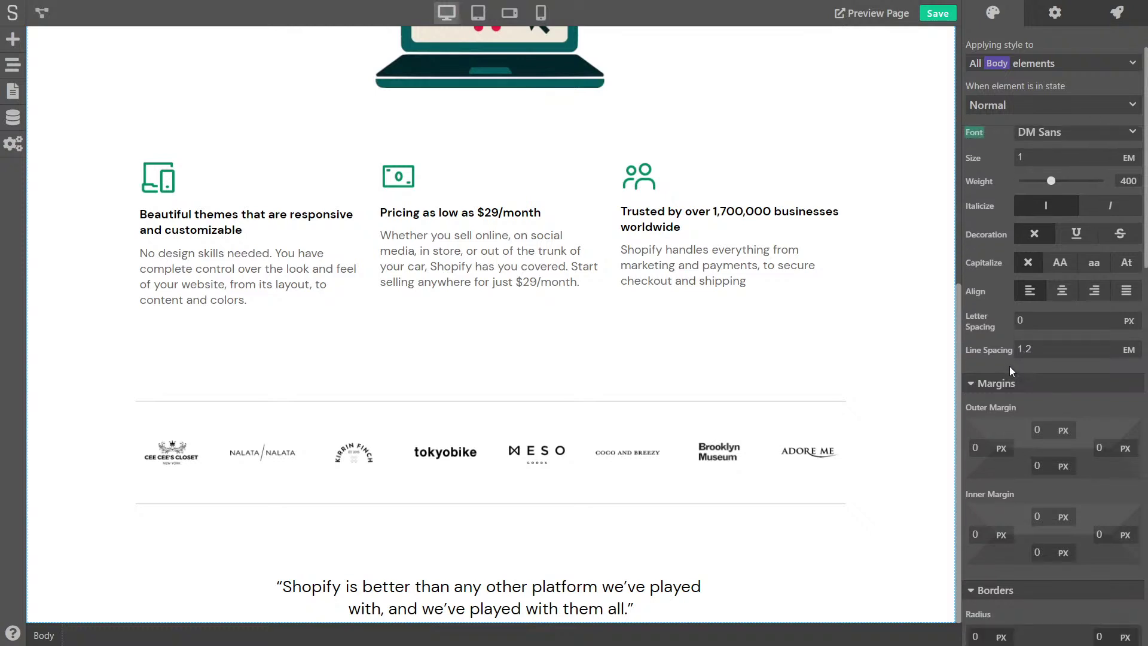
text(1.5)
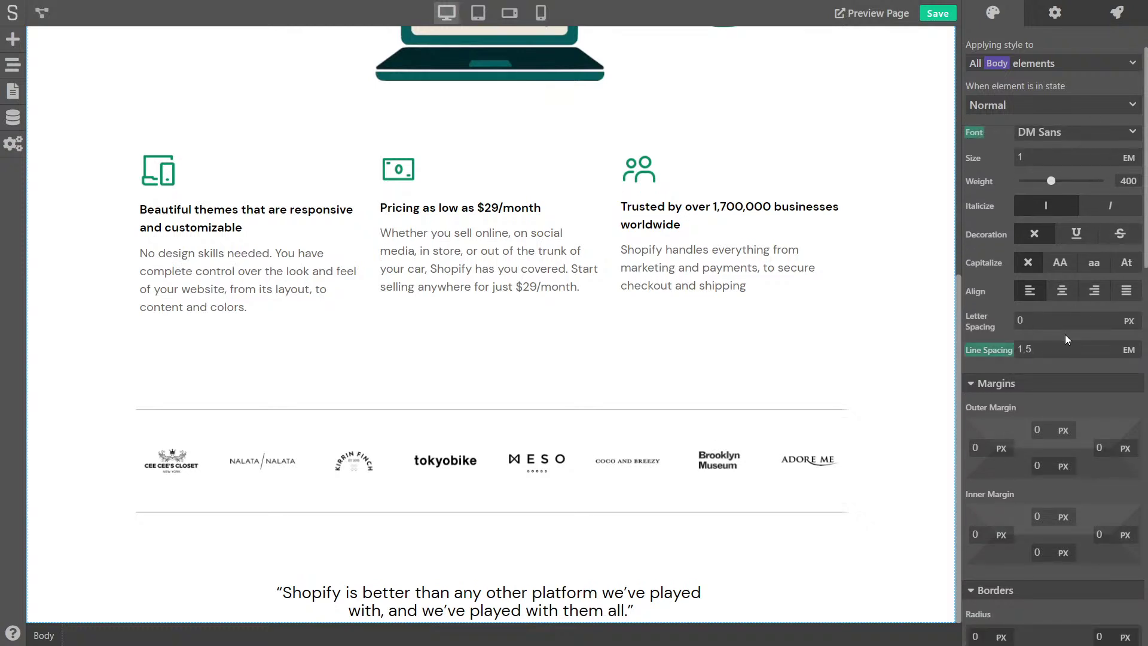
click(1007, 350)
text(2)
click(984, 346)
text(1.5)
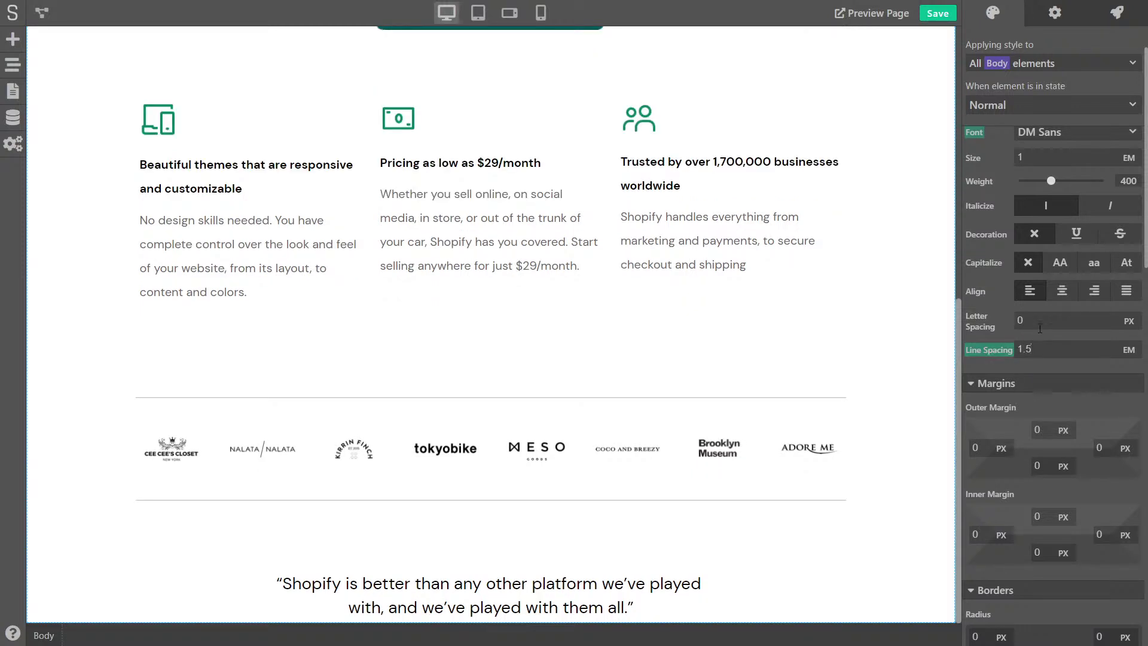
Step: Set the line spacing of the testimonial quote div to 1.8 em, using the original page as reference
click(551, 596)
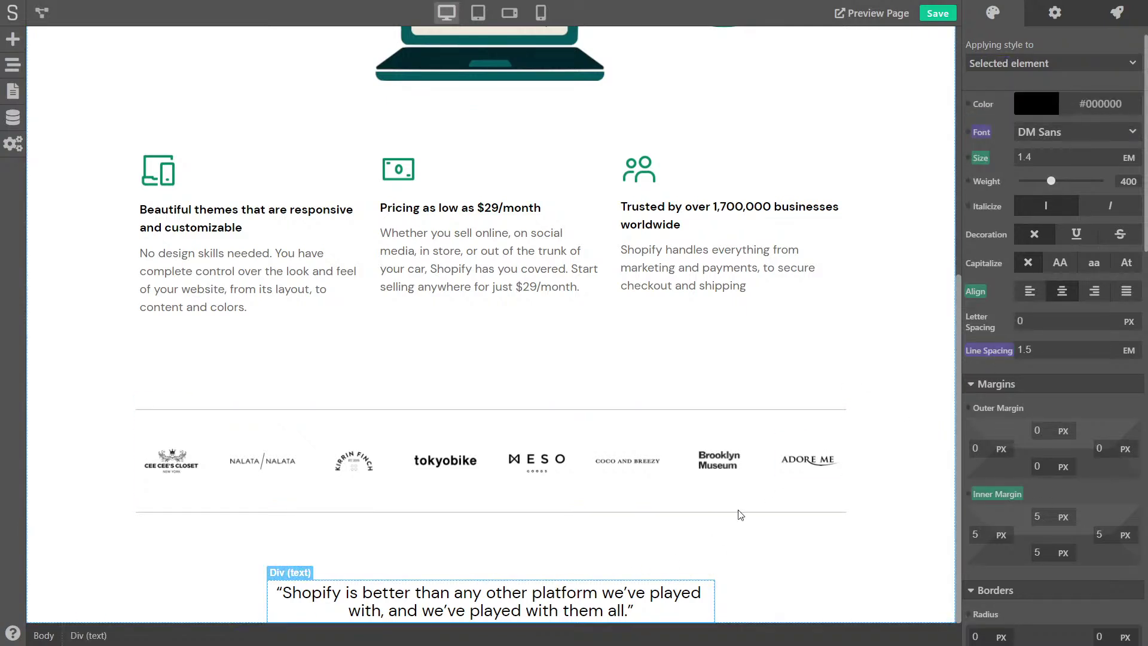
mouse_move(997, 354)
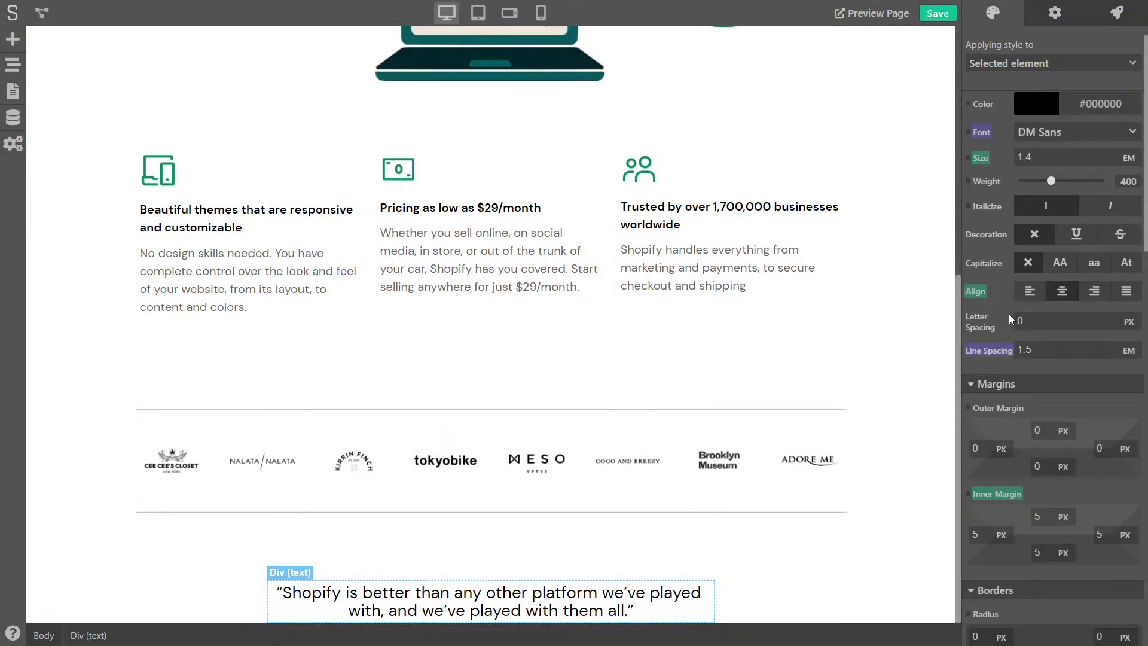
scroll(1010, 315, down, 4)
key(alt+Tab)
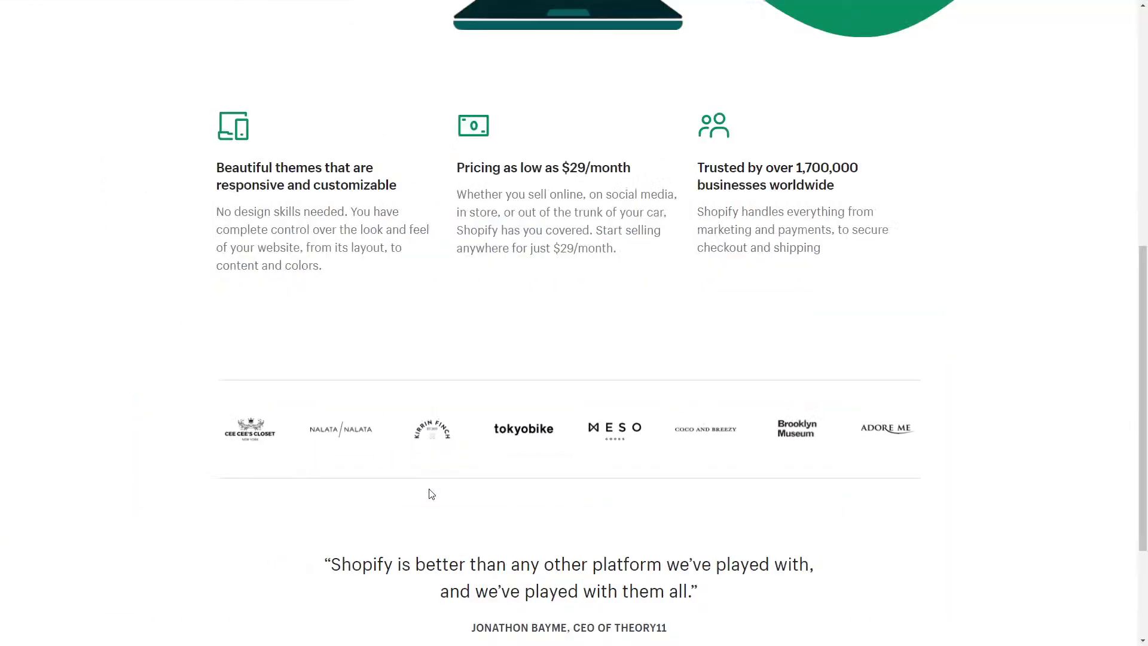
key(alt+Tab)
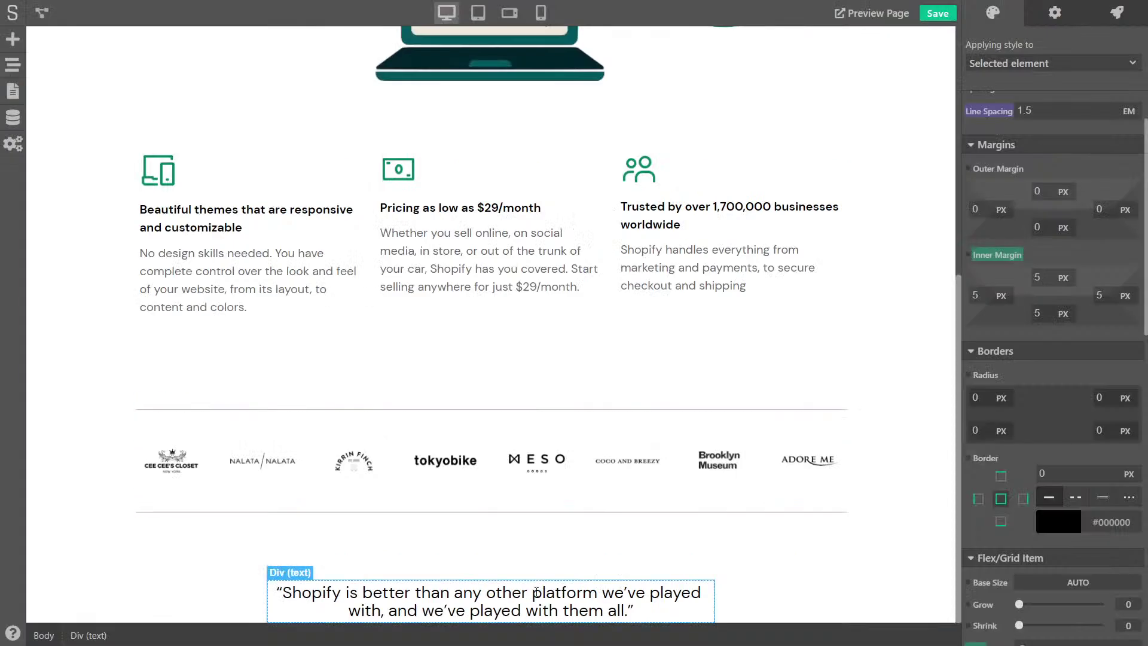
scroll(1010, 264, up, 4)
text(2)
key(Return)
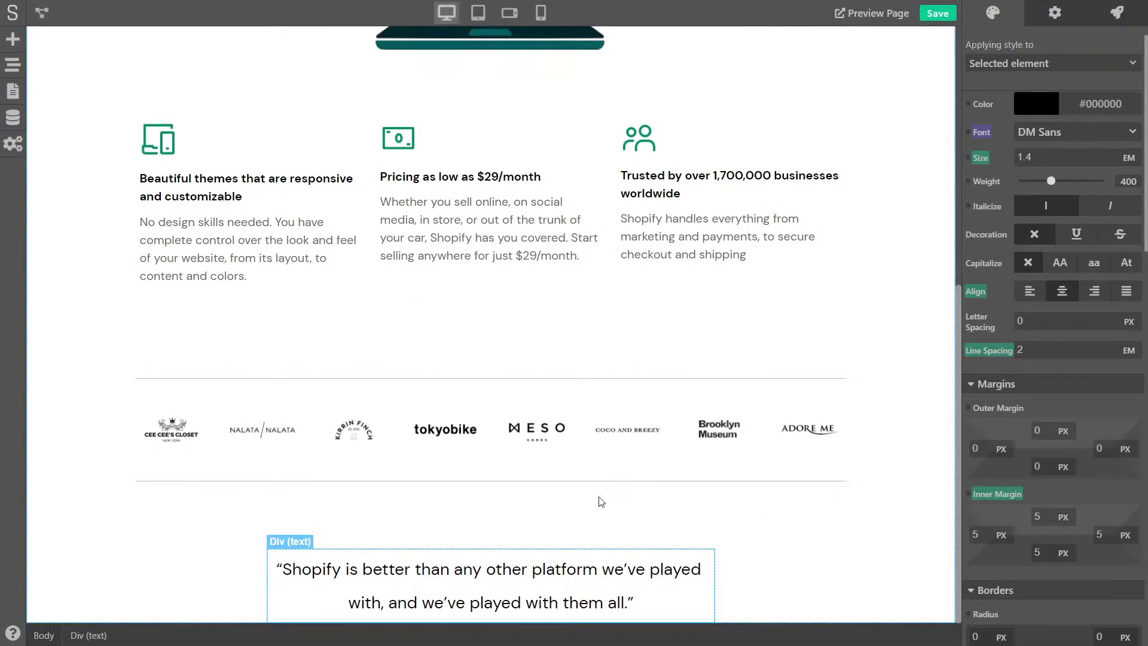
text(1.8)
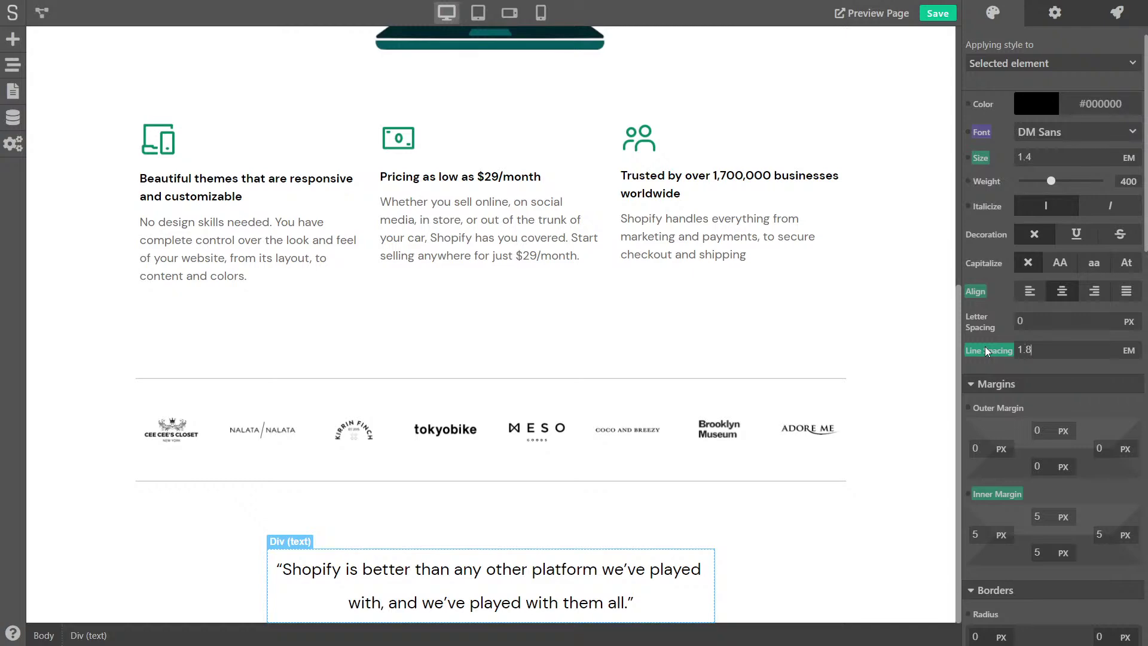
key(Return)
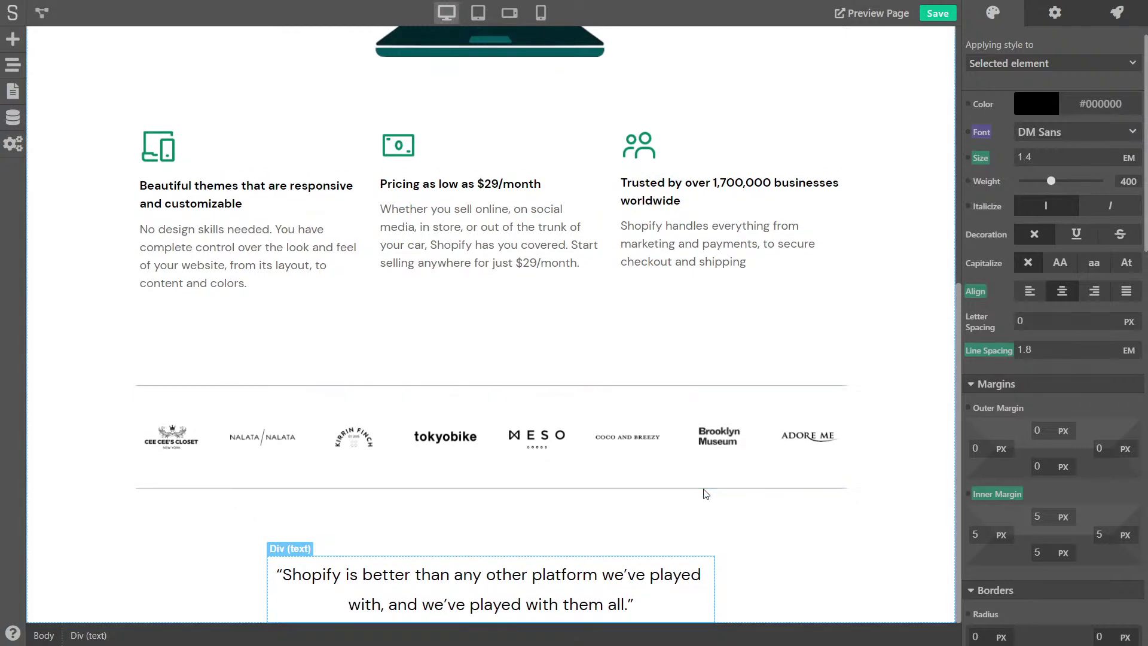
Step: Copy the attribution line below the testimonial quote on the original Shopify page
scroll(657, 458, down, 5)
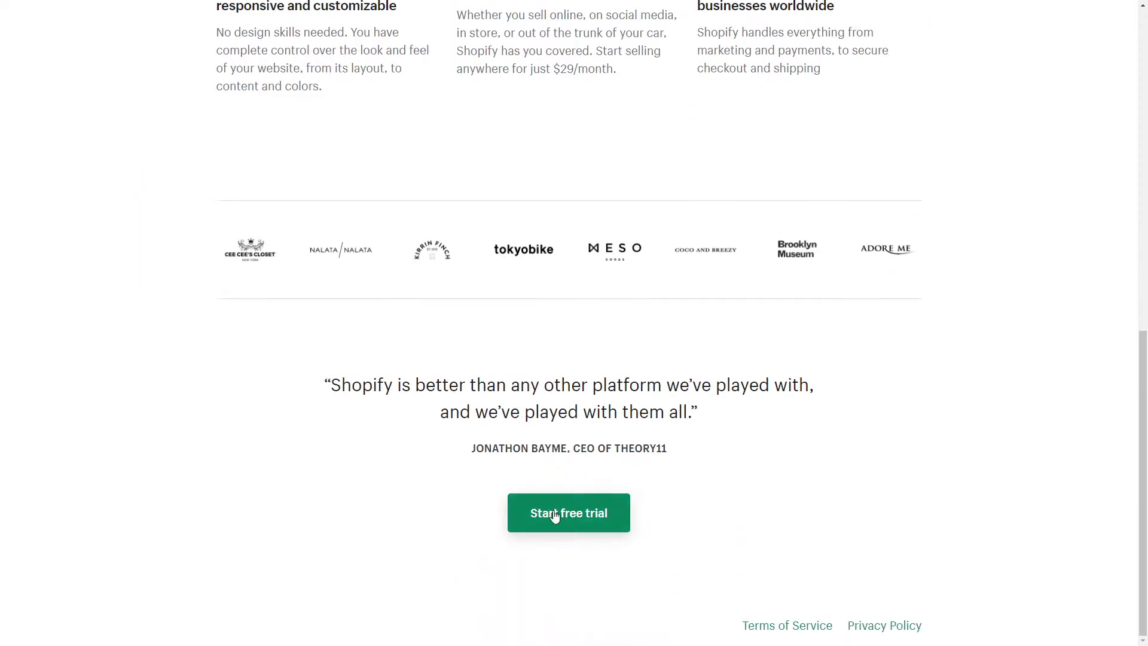
drag(471, 448, 434, 450)
key(ctrl+c)
click(433, 449)
key(Escape)
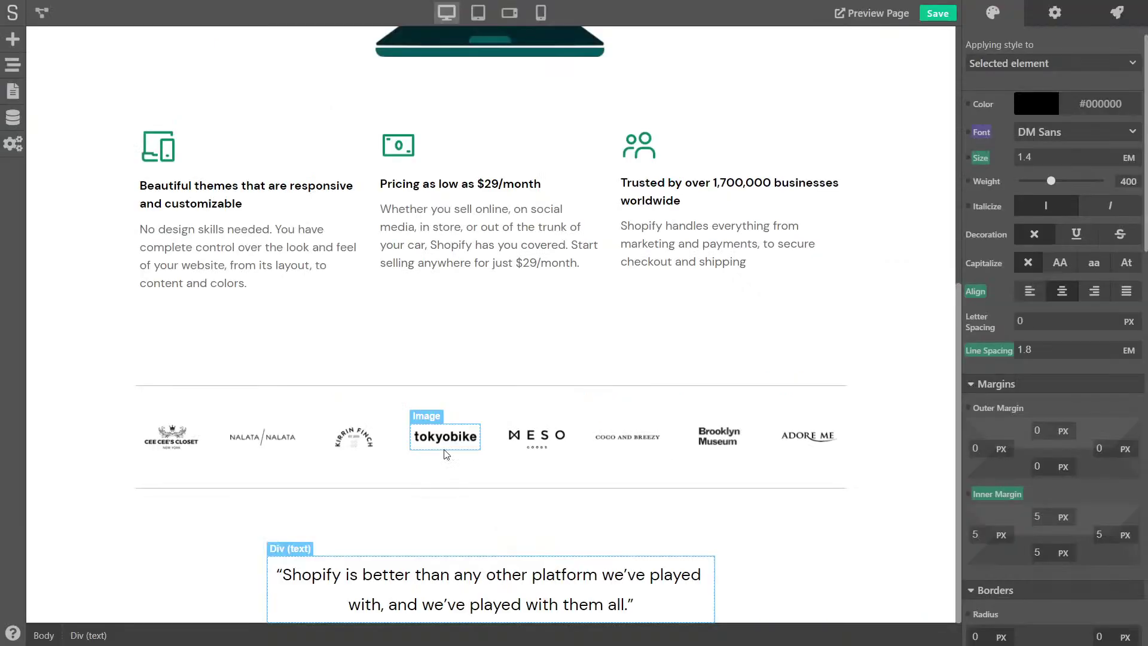
Step: Add a text div below the testimonial quote in the page editor and replace its placeholder with the copied attribution line
click(13, 39)
drag(160, 148, 788, 603)
click(34, 624)
click(65, 611)
key(ctrl+a)
key(ctrl+v)
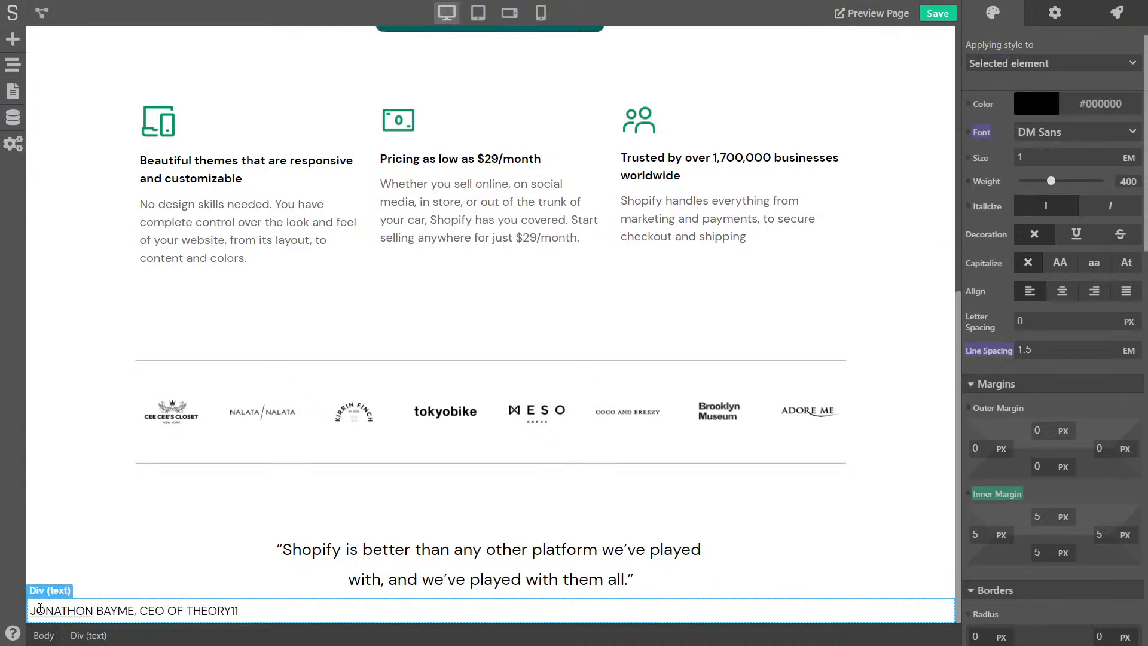
Step: Style the attribution line in uppercase, centre-aligned, with a font weight of 800
click(1062, 264)
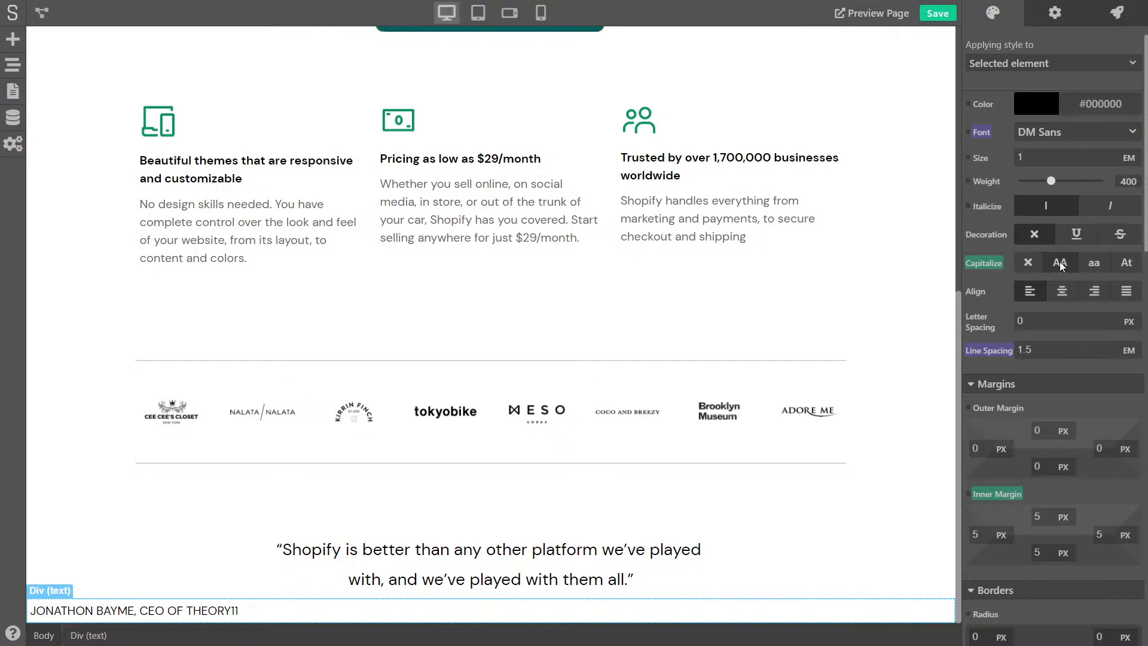
click(1063, 291)
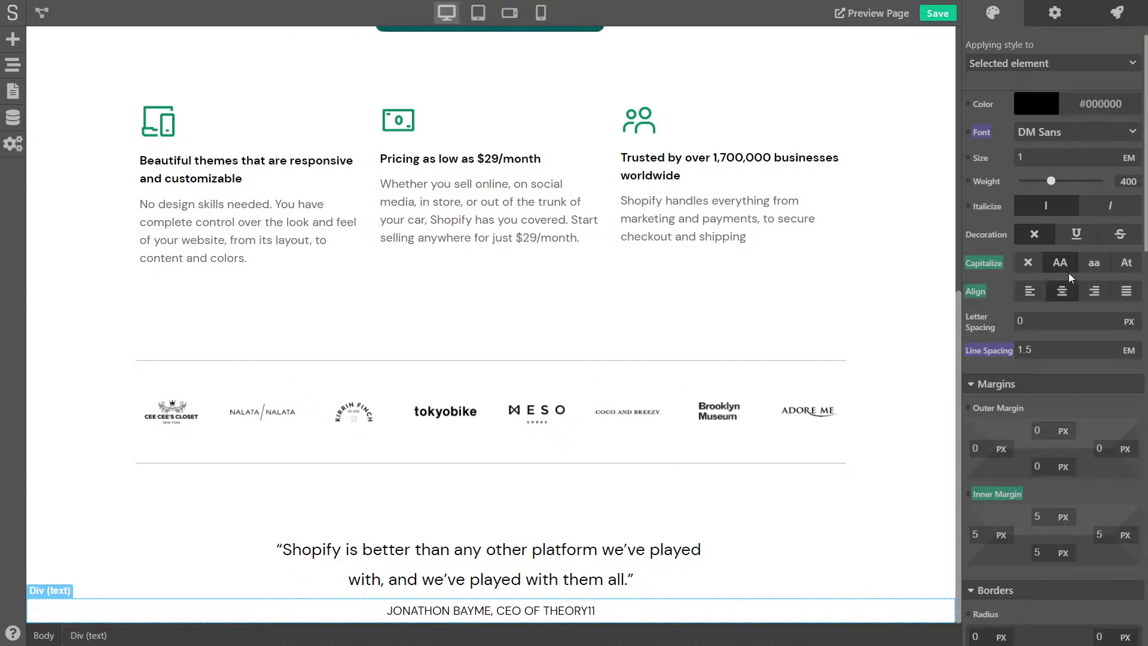
drag(1054, 206, 1071, 203)
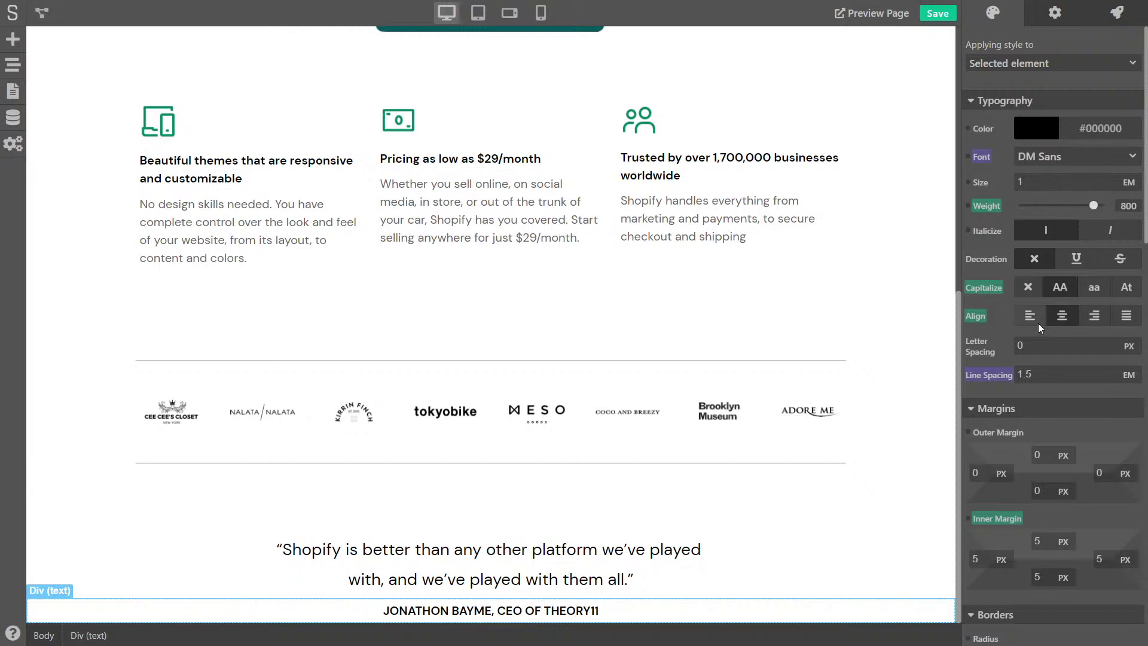
Step: Set the attribution line's text color to grey #808080 and save the project
scroll(1026, 357, down, 3)
scroll(1026, 356, up, 3)
click(1041, 125)
drag(1116, 304, 1141, 305)
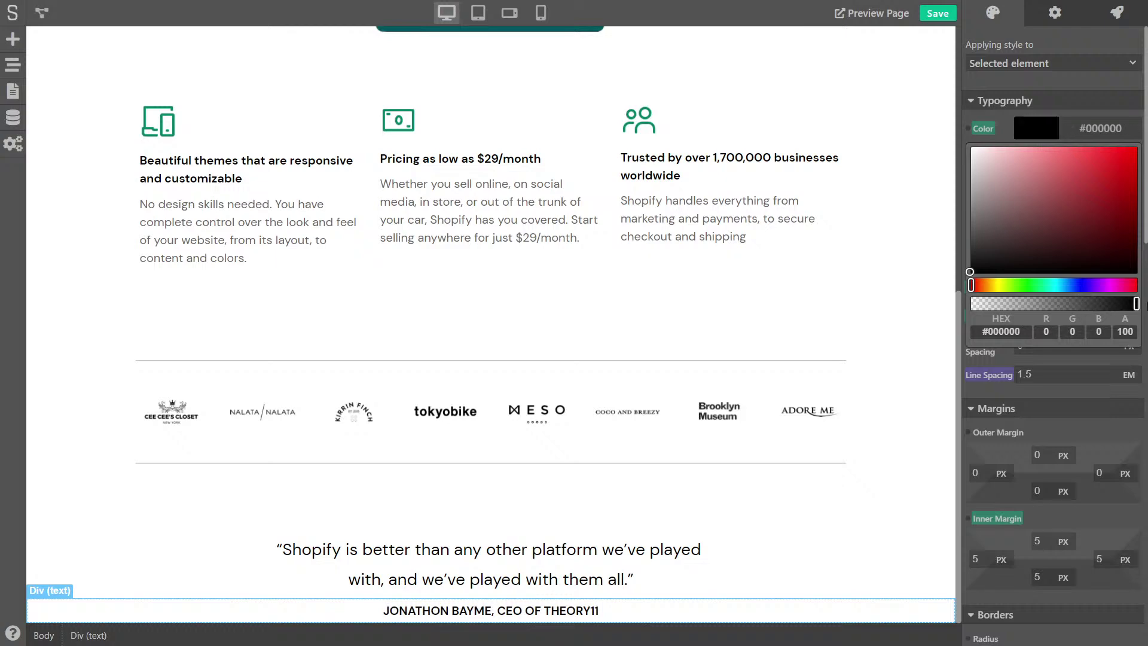
drag(981, 260, 958, 208)
click(951, 210)
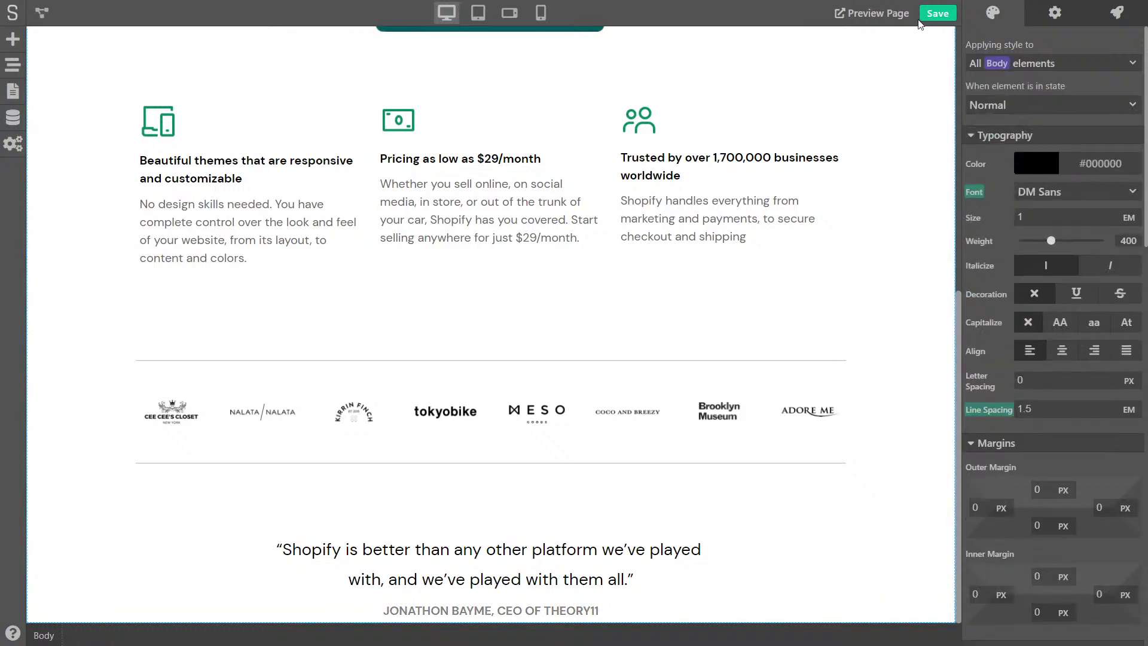
click(937, 13)
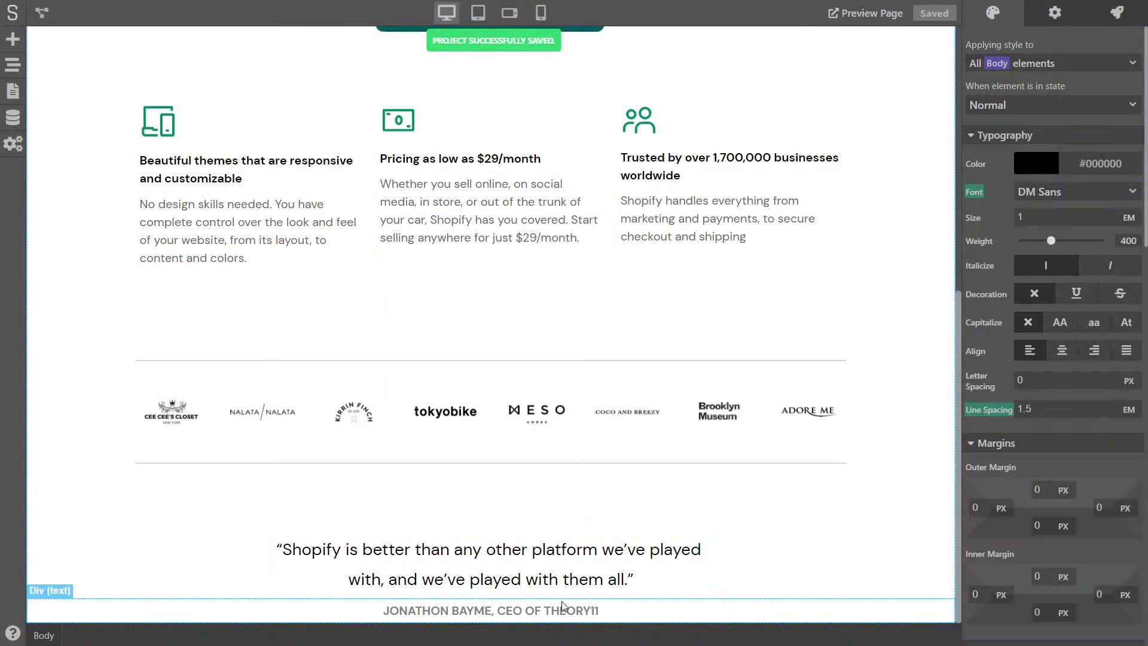
Step: Set the attribution line's font size to 0.9 em
click(565, 608)
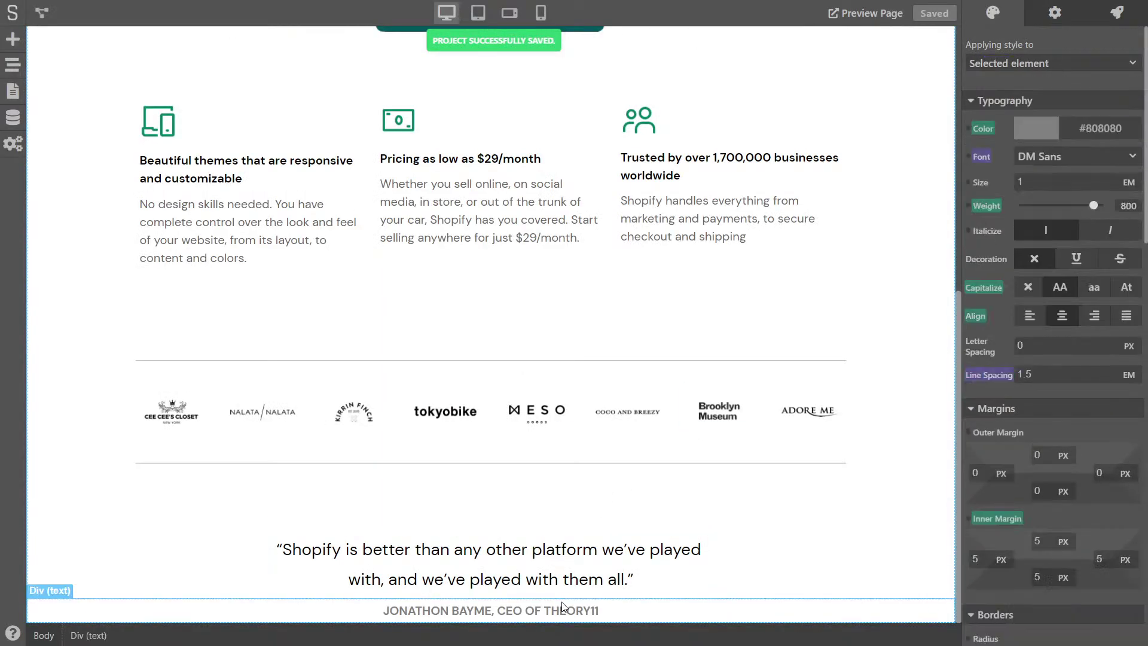
click(1010, 181)
text(0.9)
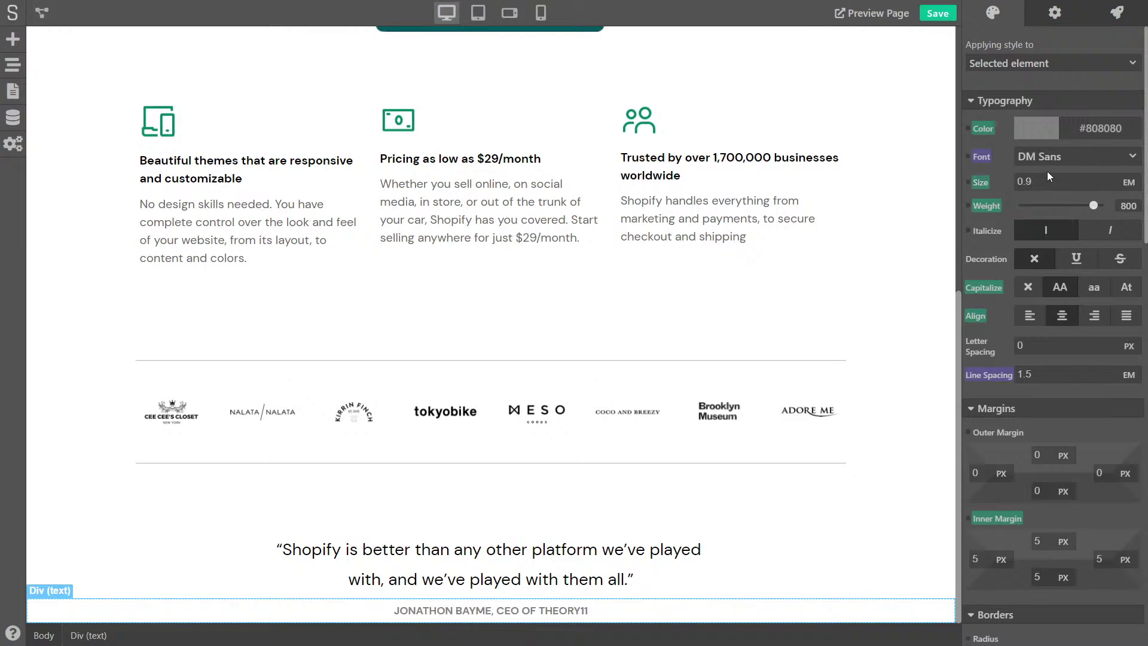
click(817, 605)
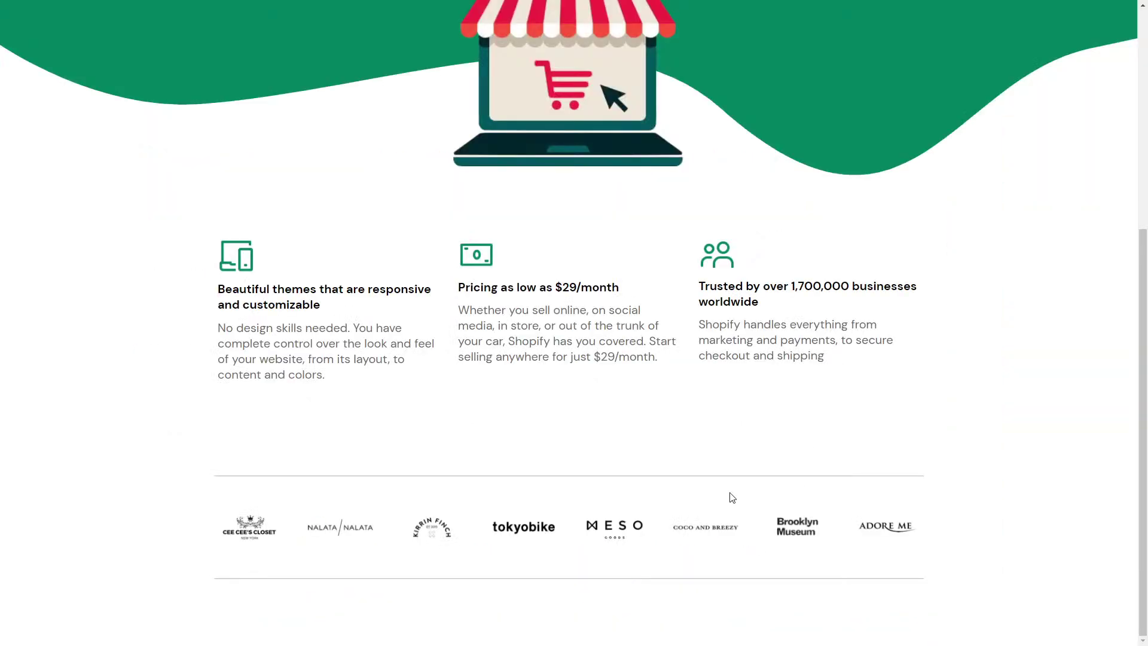
Step: Add a link button to the page and place it below the testimonial's attribution line in the element order
scroll(732, 497, down, 5)
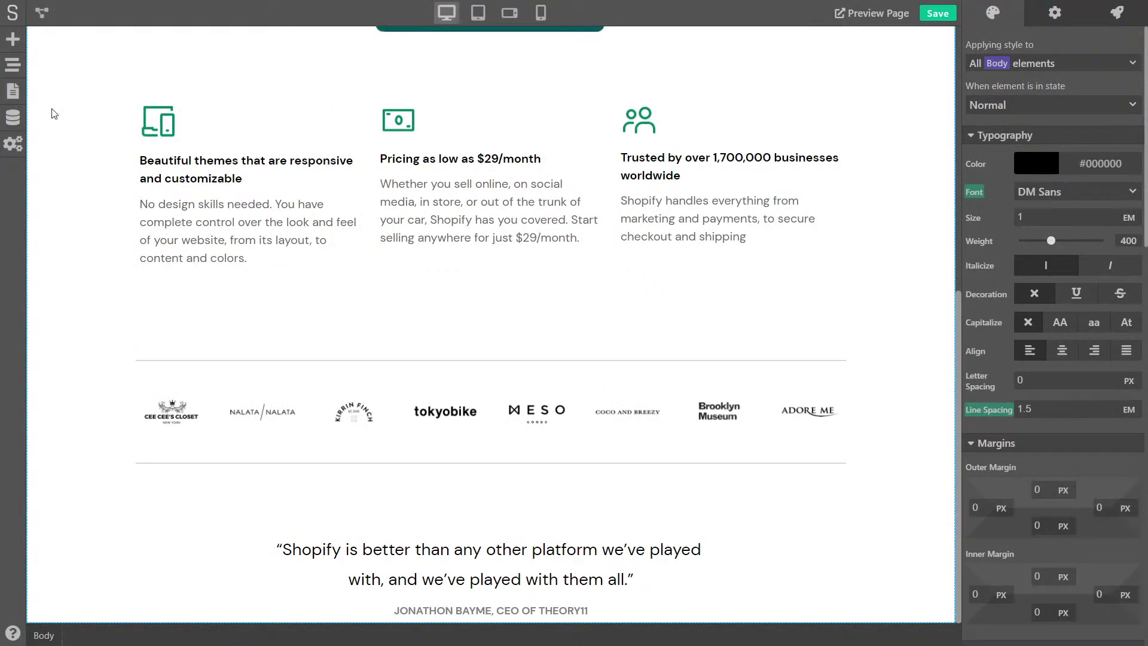
click(13, 39)
scroll(122, 258, down, 7)
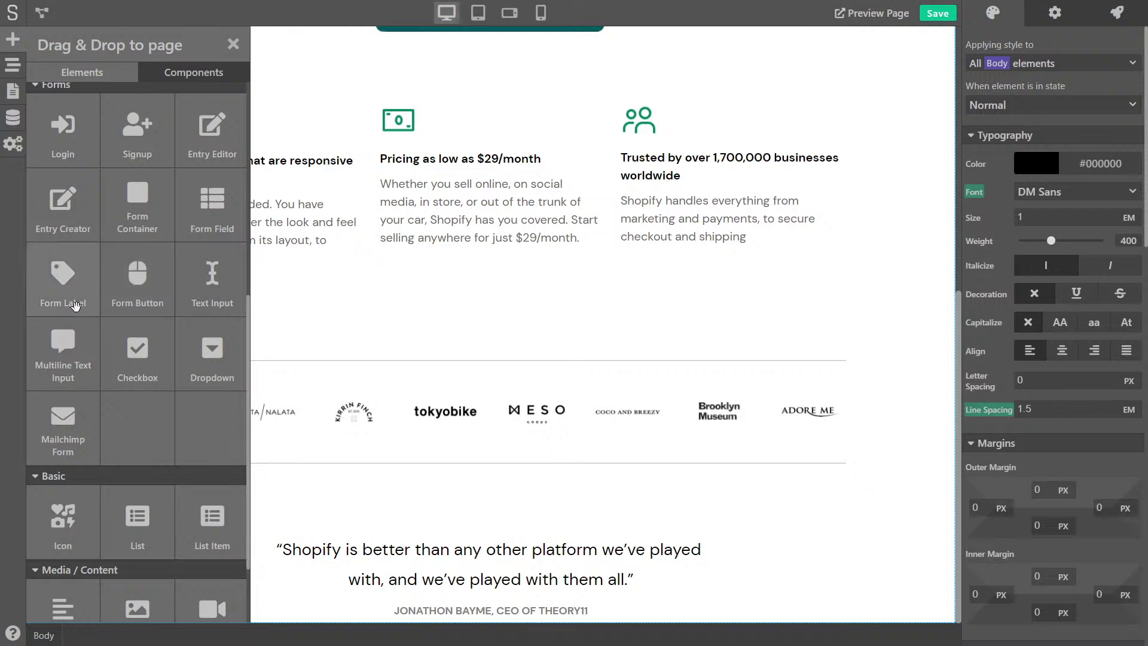
scroll(162, 253, up, 2)
scroll(162, 253, up, 4)
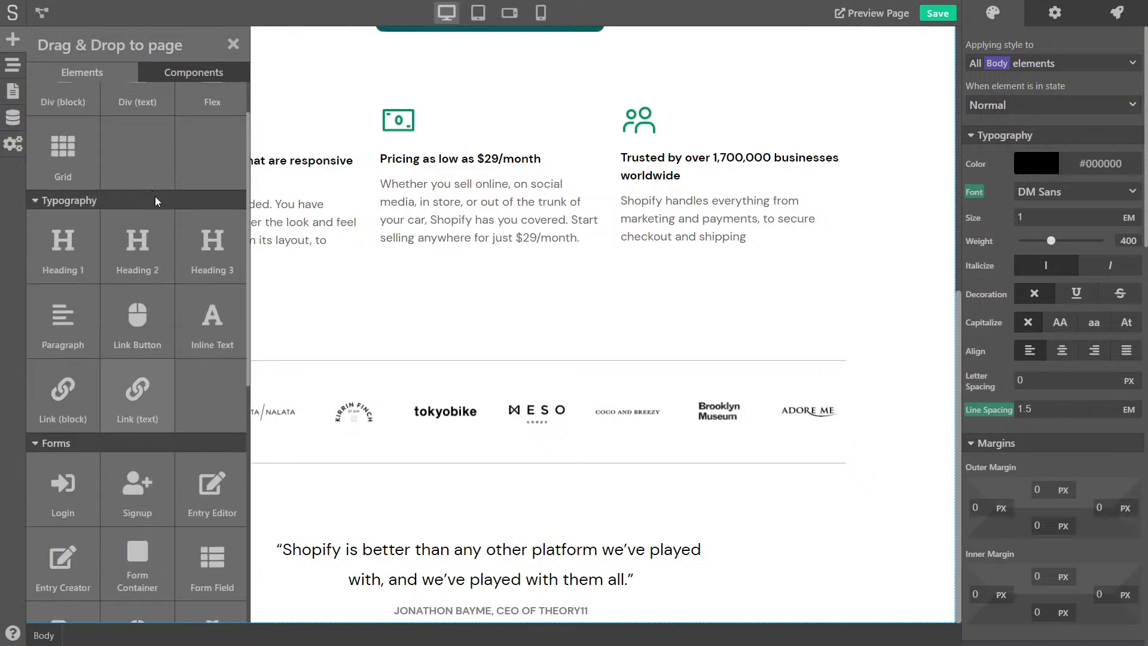
drag(137, 323, 792, 610)
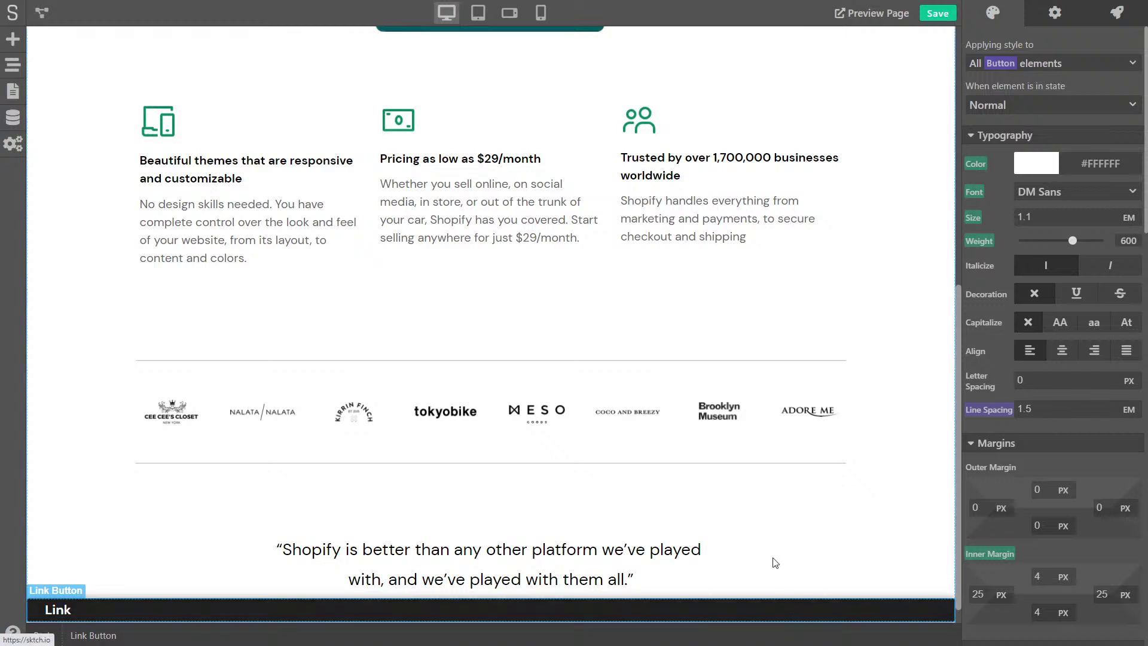
click(13, 92)
click(12, 64)
drag(82, 489, 91, 516)
click(233, 45)
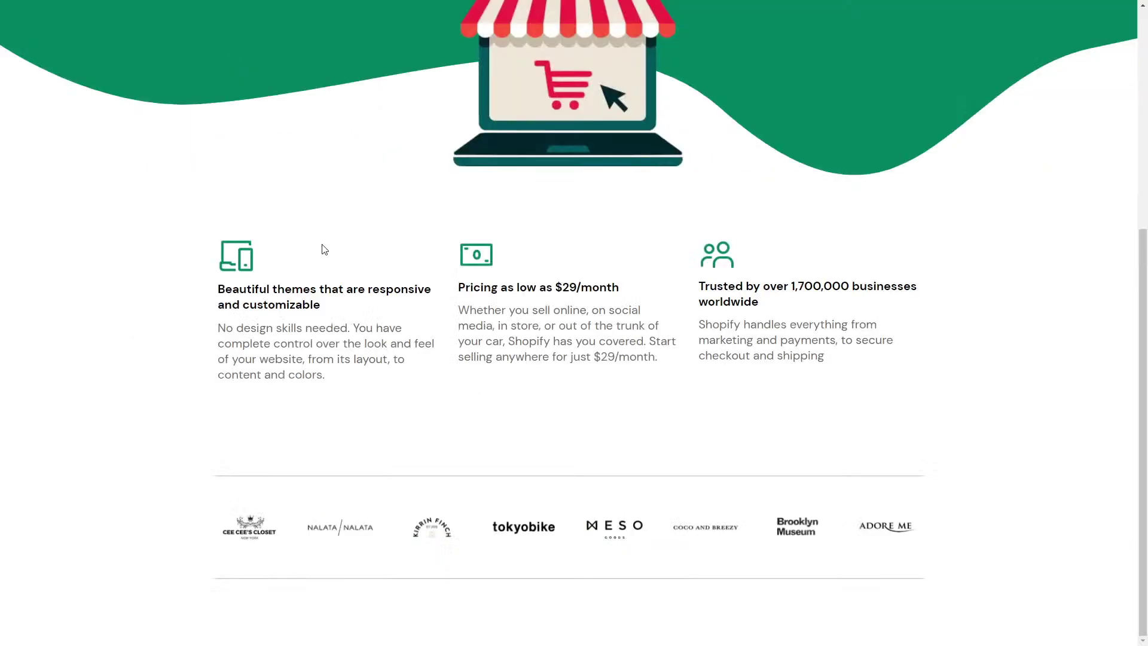
Step: Set the new link button's content to "Start free trial"
scroll(385, 344, down, 5)
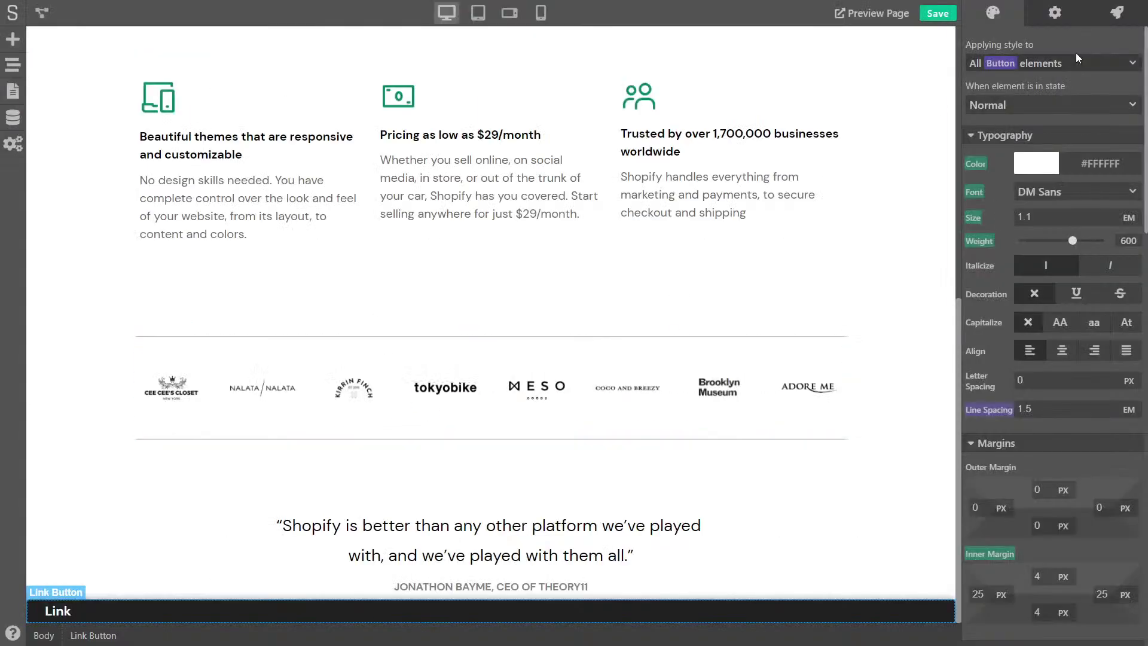
click(1067, 13)
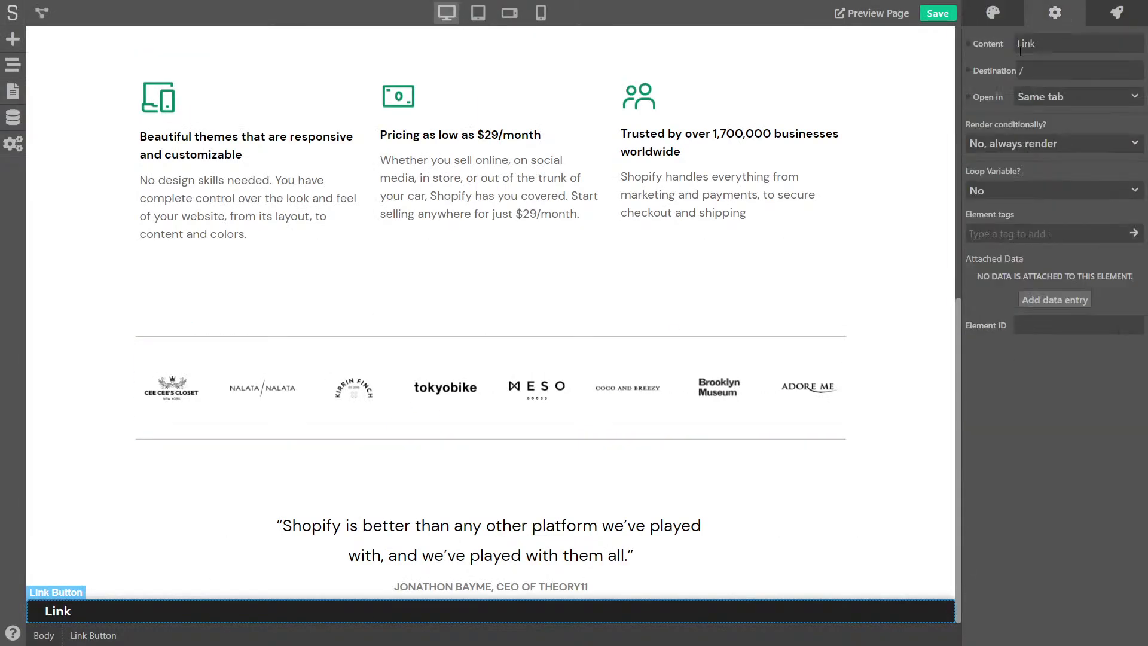
double_click(1032, 47)
text(Start free trial)
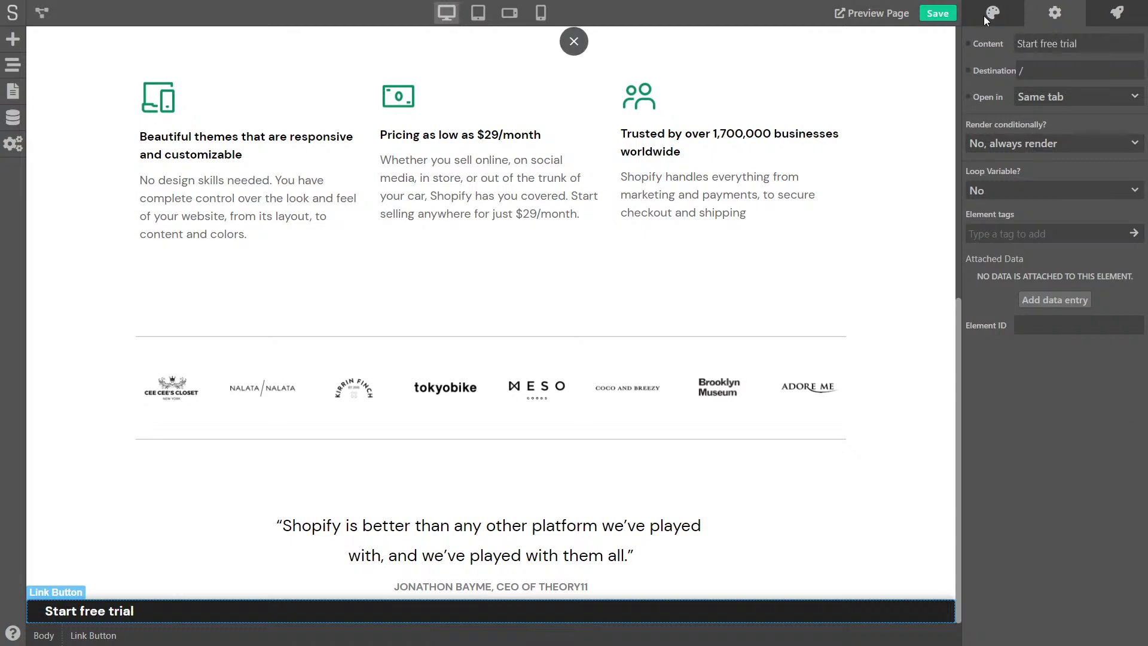
Step: Set the flex item alignment of all Button elements to Center
click(987, 13)
scroll(1011, 457, down, 4)
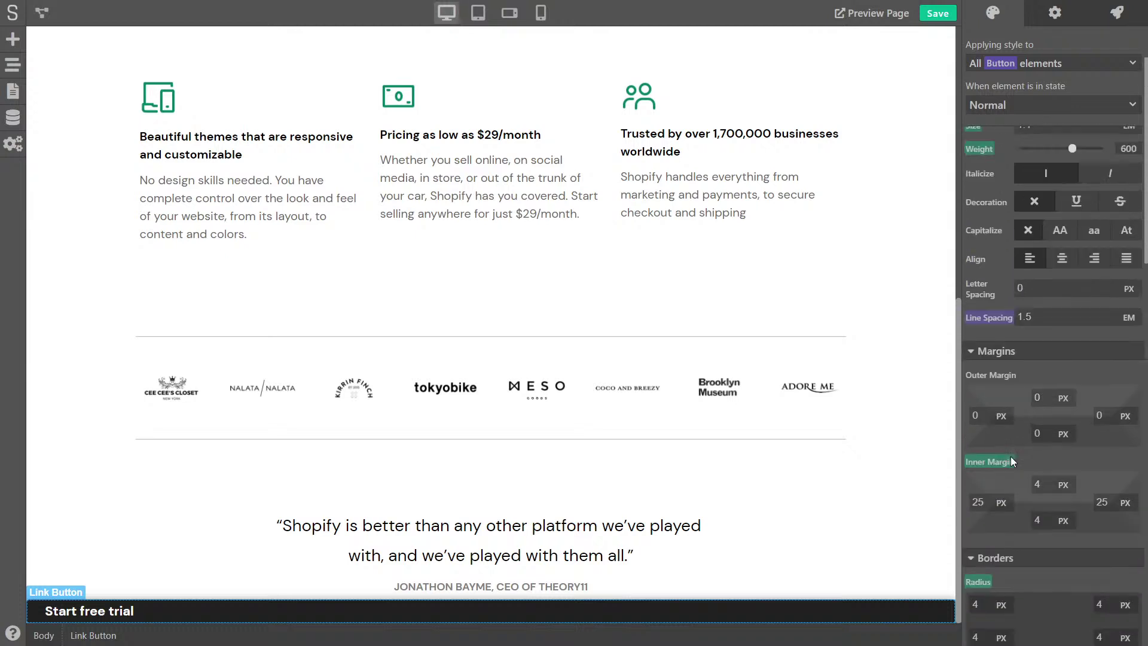
scroll(989, 392, down, 5)
scroll(988, 393, down, 8)
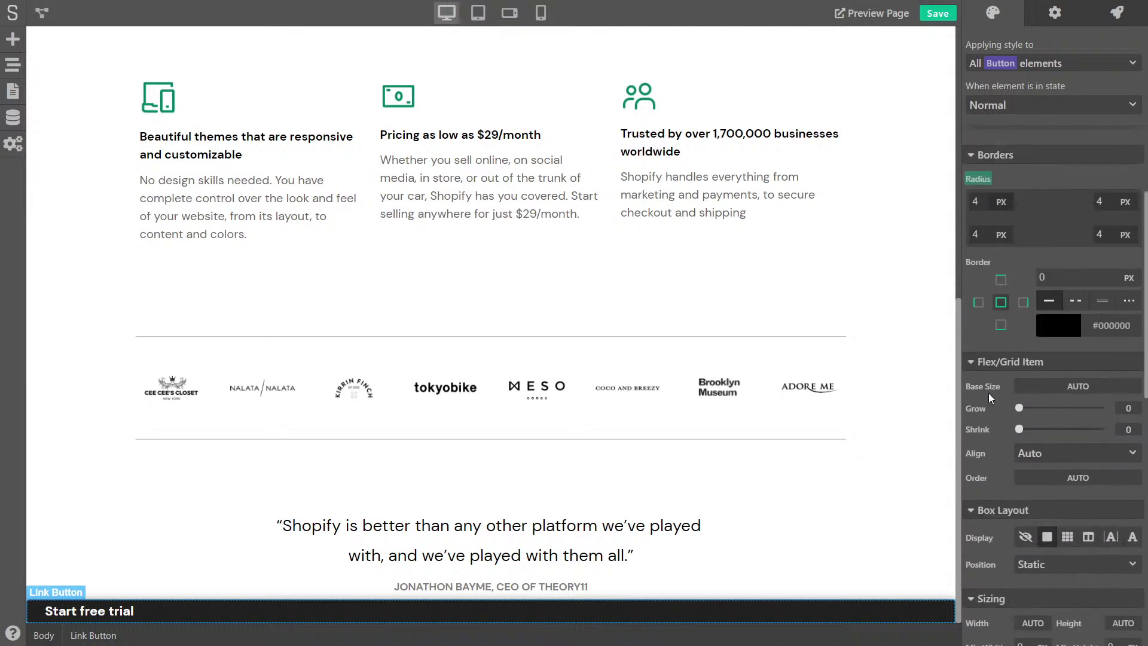
click(1024, 349)
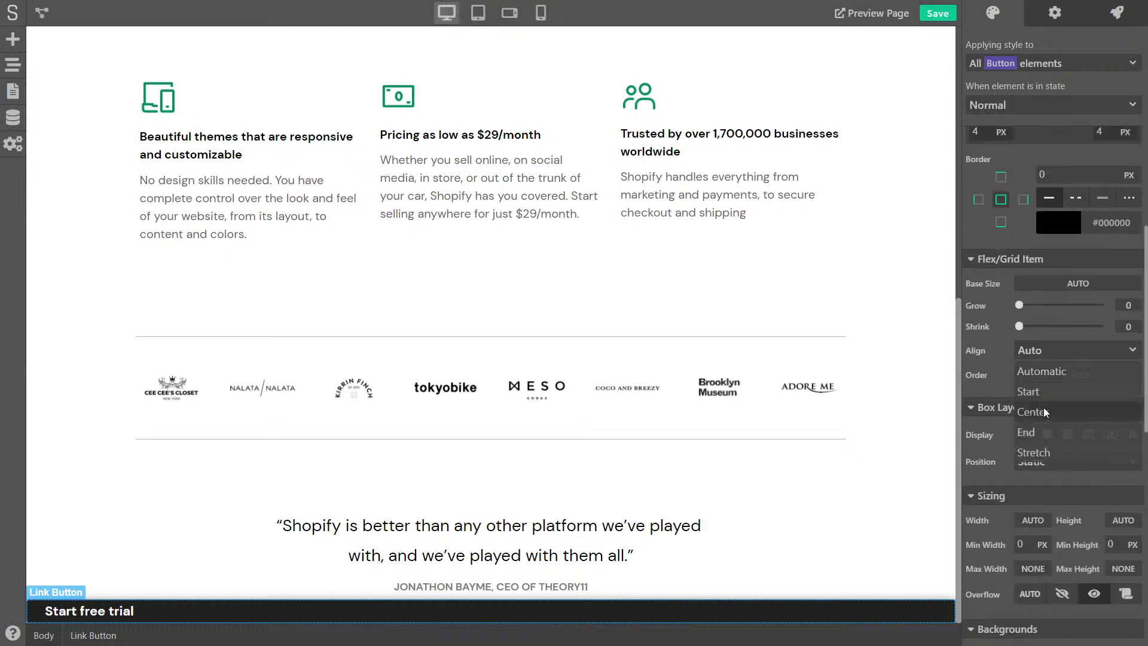
click(1043, 411)
scroll(981, 335, down, 2)
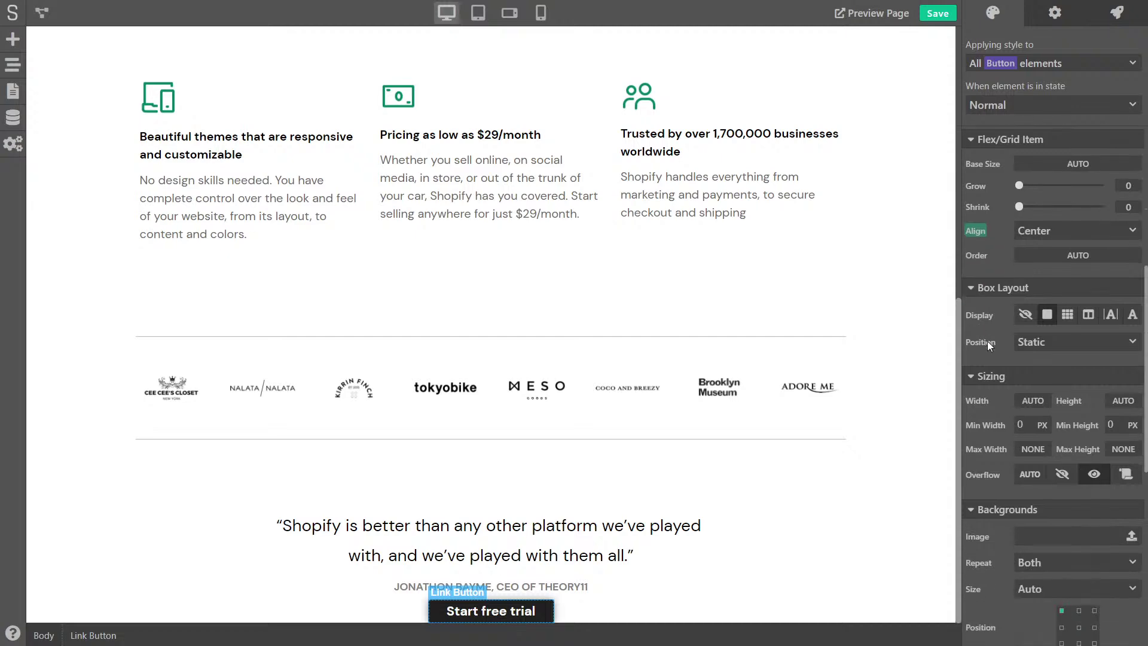
Step: Compare the new trial button with the form button in the hero section
scroll(988, 342, up, 5)
scroll(994, 352, up, 2)
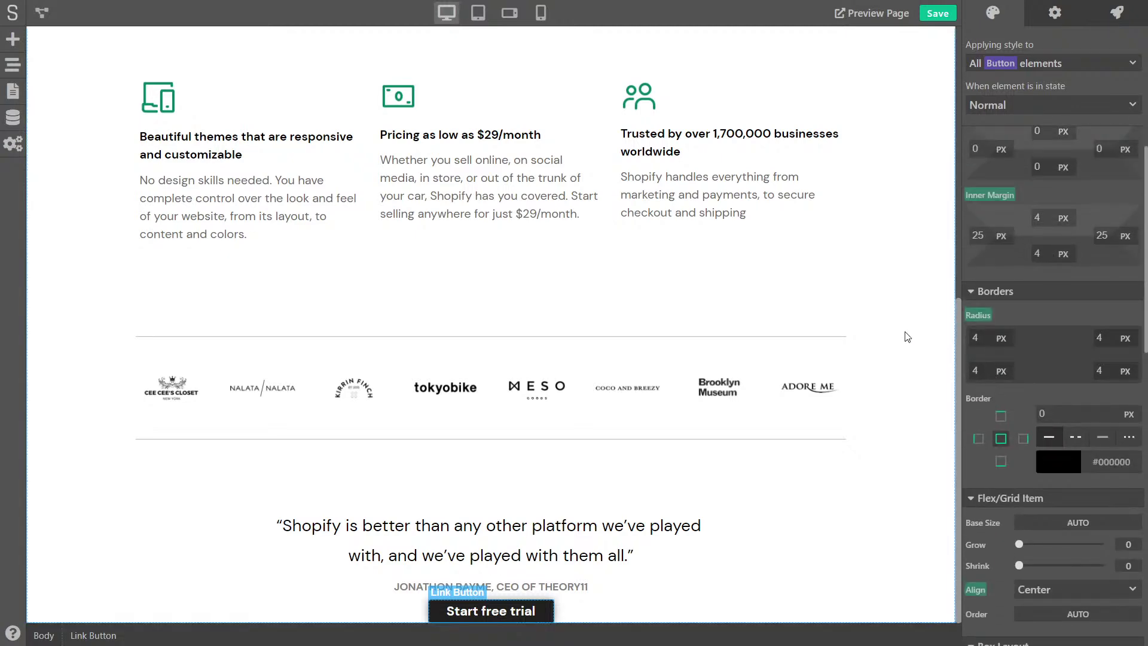
scroll(909, 353, up, 2)
scroll(908, 353, up, 5)
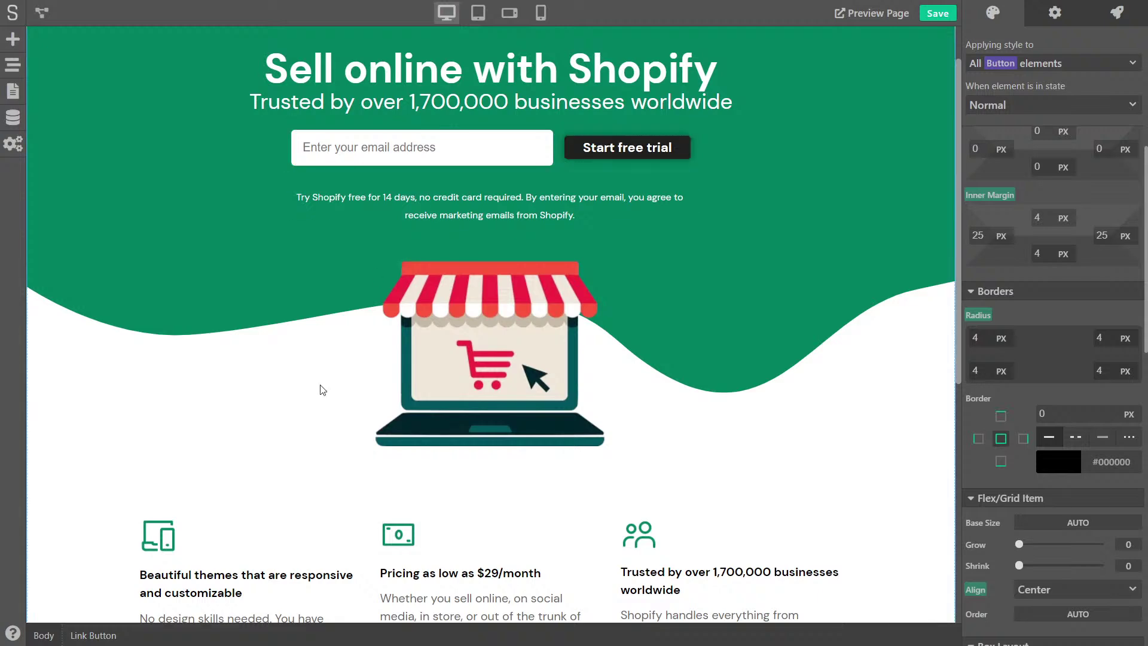
scroll(385, 384, down, 7)
scroll(487, 619, down, 1)
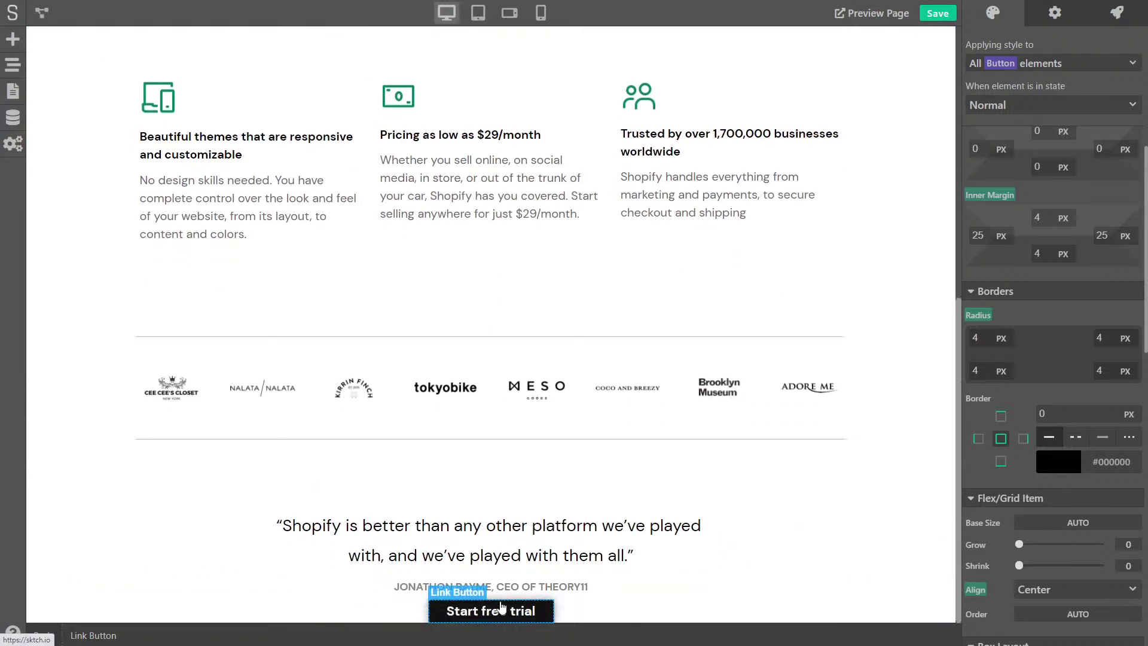
scroll(1028, 213, up, 3)
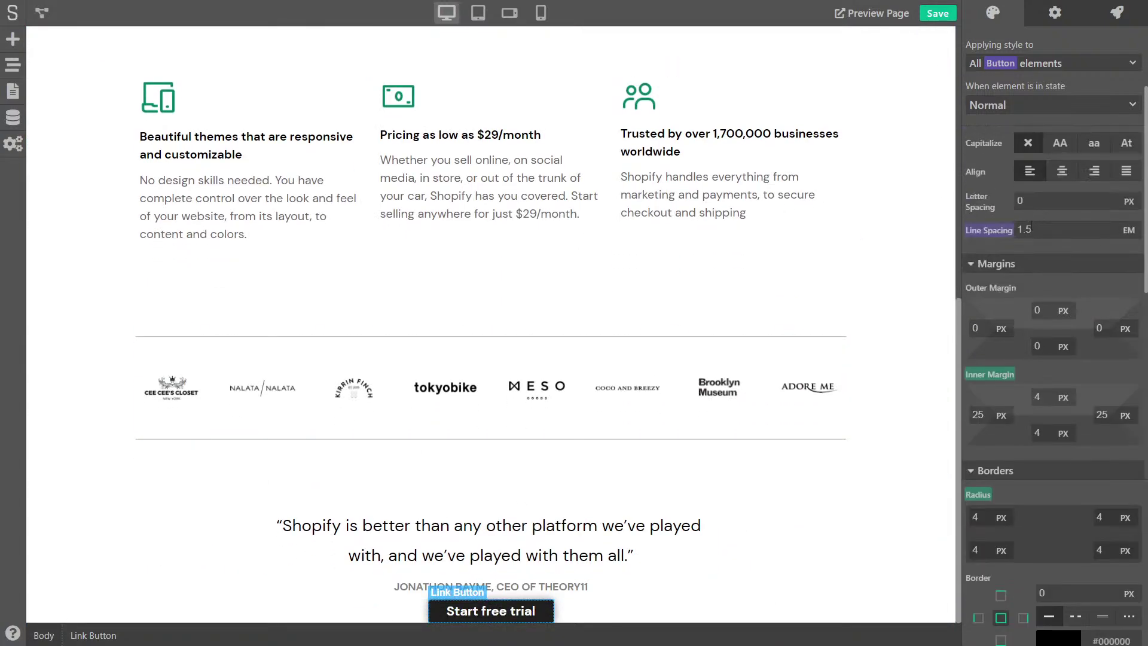
Step: Reset the flex item alignment of all Button elements
scroll(1025, 260, down, 10)
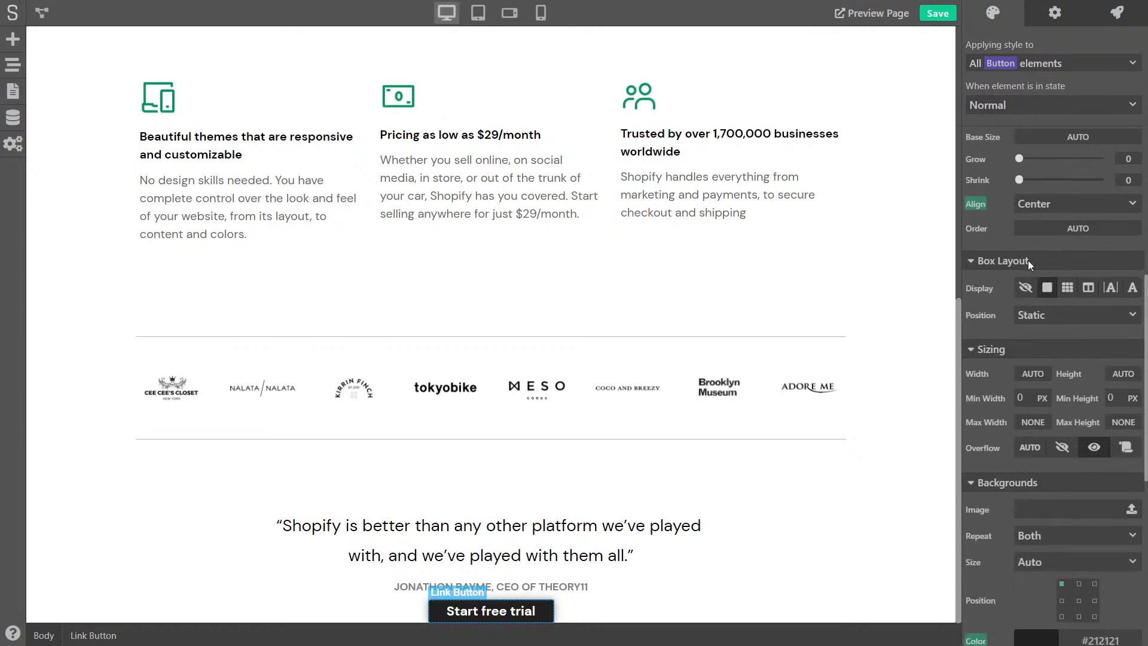
click(977, 174)
click(1059, 192)
scroll(796, 290, up, 7)
scroll(802, 289, down, 2)
scroll(808, 290, down, 5)
Step: Create a new class named start-trial for the link button below the testimonial
click(1035, 63)
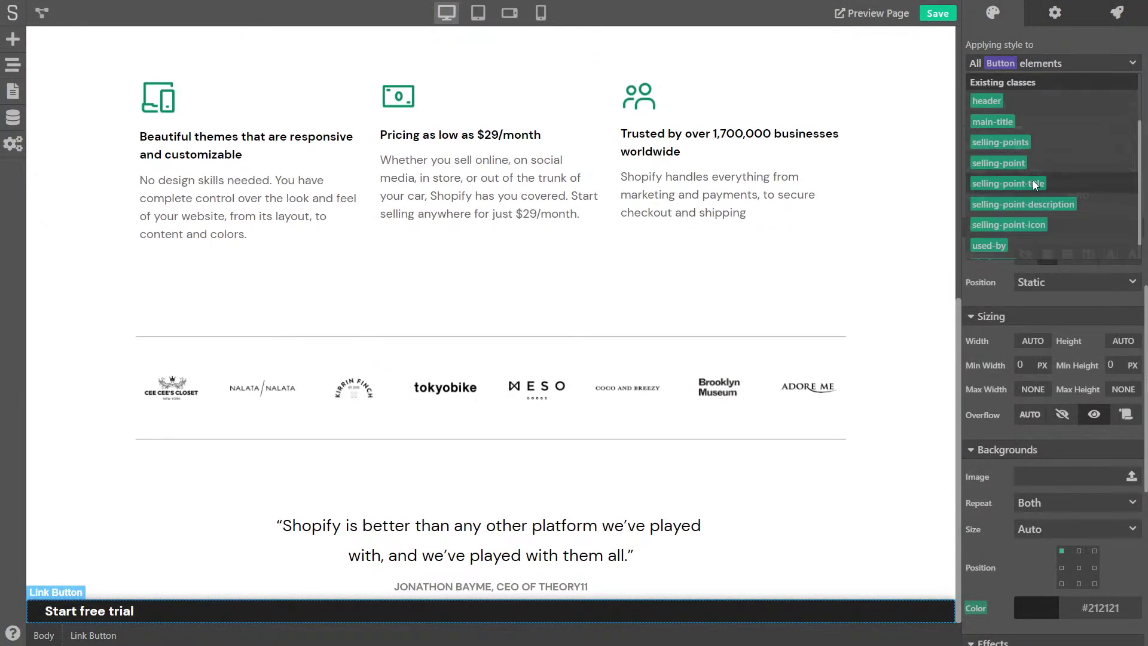
click(1017, 133)
text(start-trial)
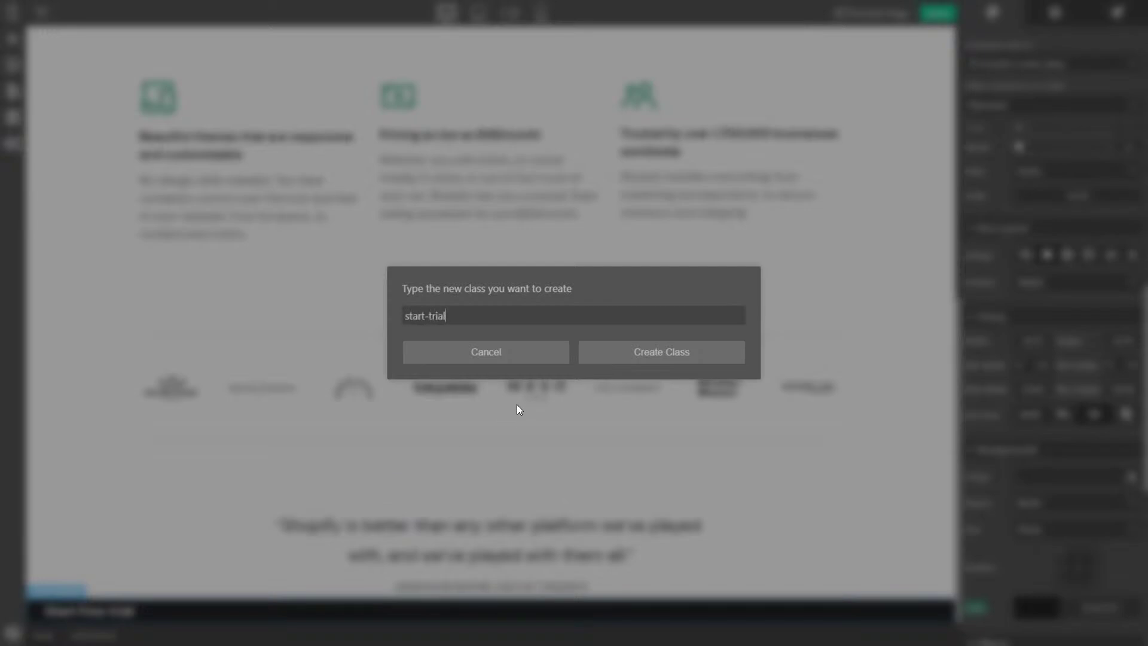
click(682, 358)
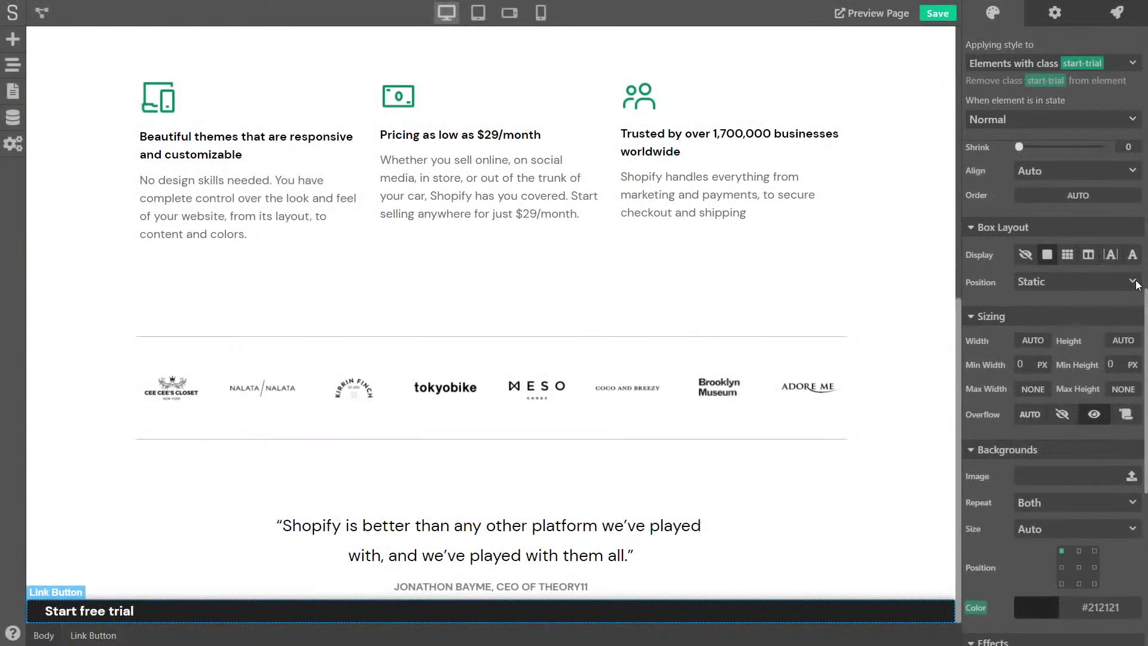
Step: Set the flex item alignment of the start-trial class to Center and check the hero section's form button
scroll(1037, 296, up, 2)
click(1044, 291)
click(1053, 350)
scroll(598, 299, up, 8)
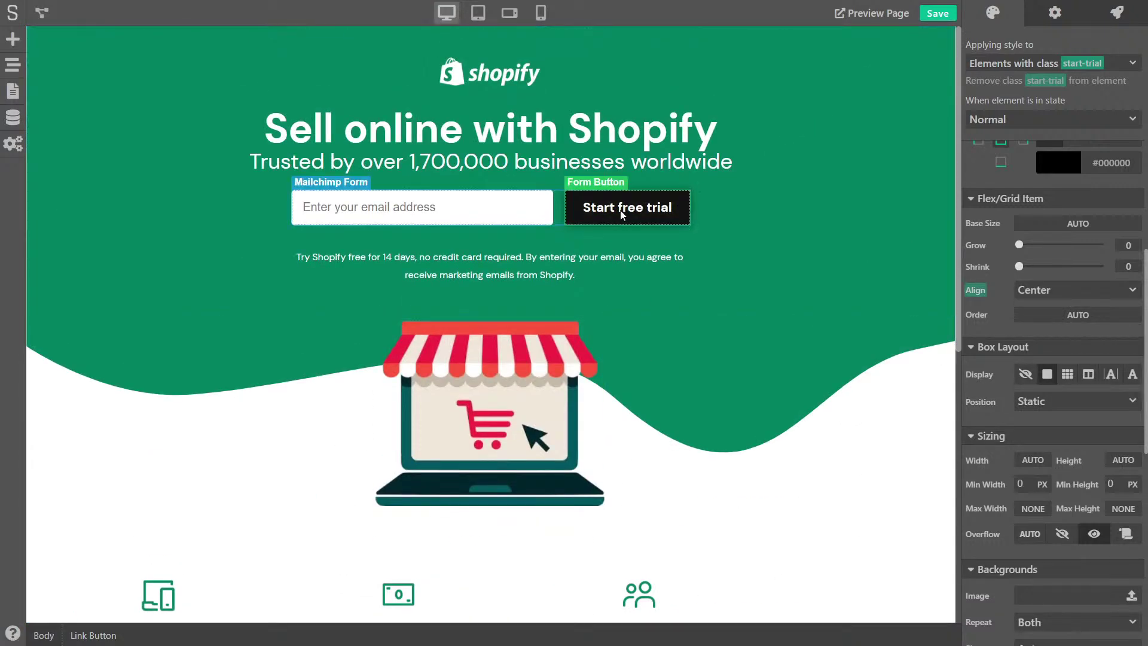
scroll(701, 393, down, 8)
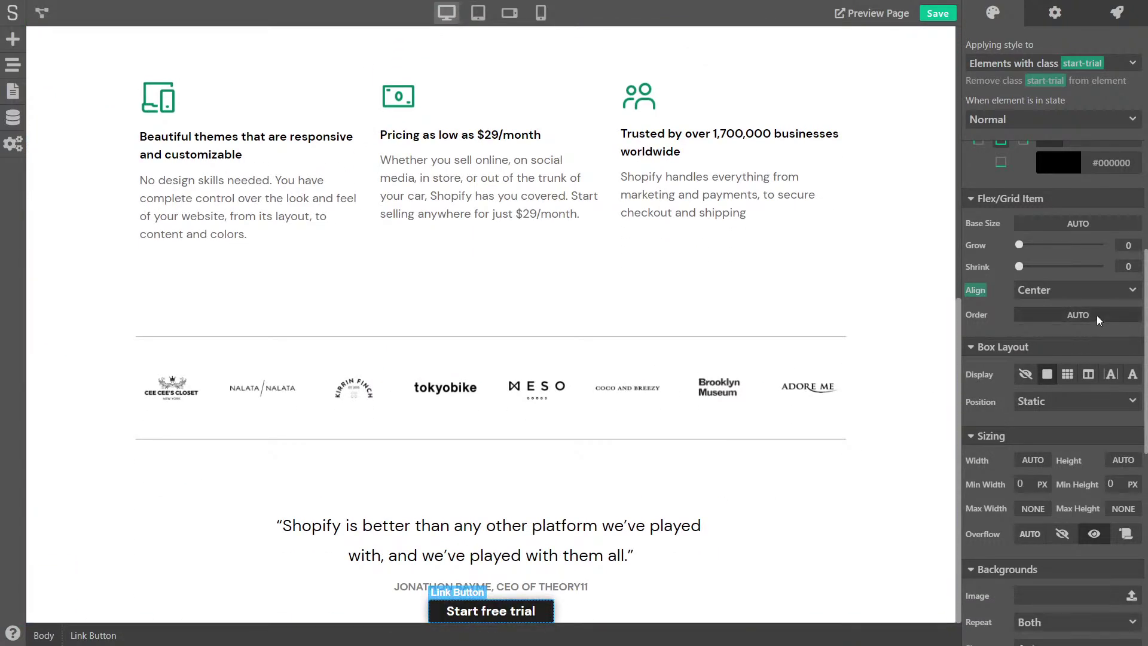
Step: Set the start-trial button's top and bottom inner margins to 20 px and its top outer margin to 100 px
scroll(1076, 318, up, 3)
scroll(1057, 320, up, 6)
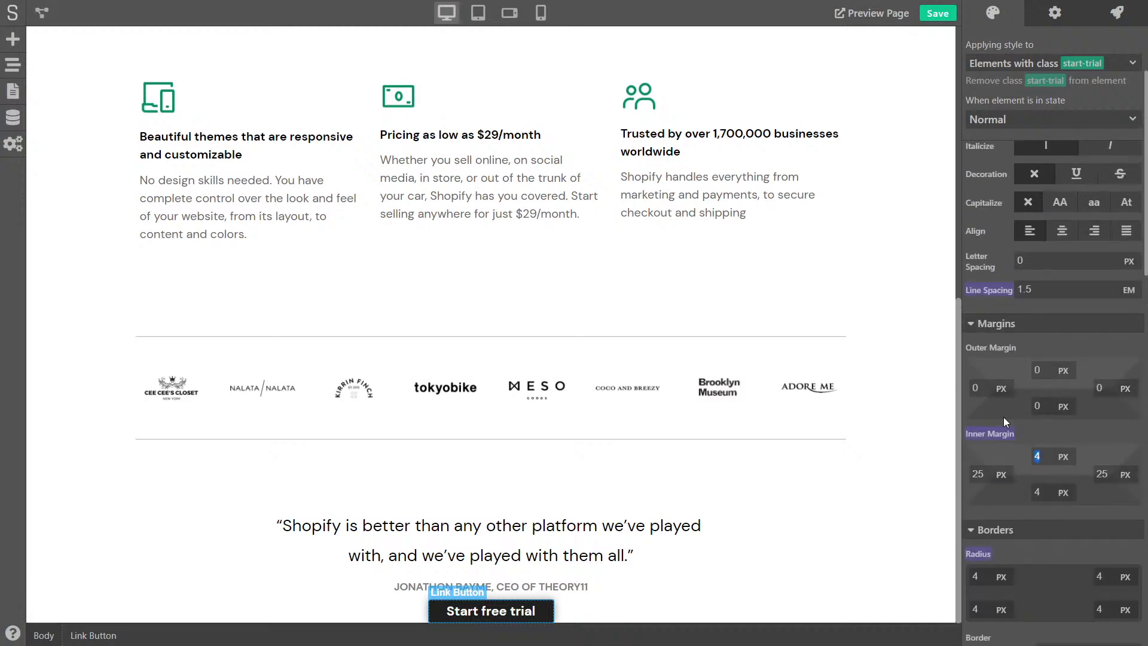
text(20)
key(Tab)
key(Tab)
text(20)
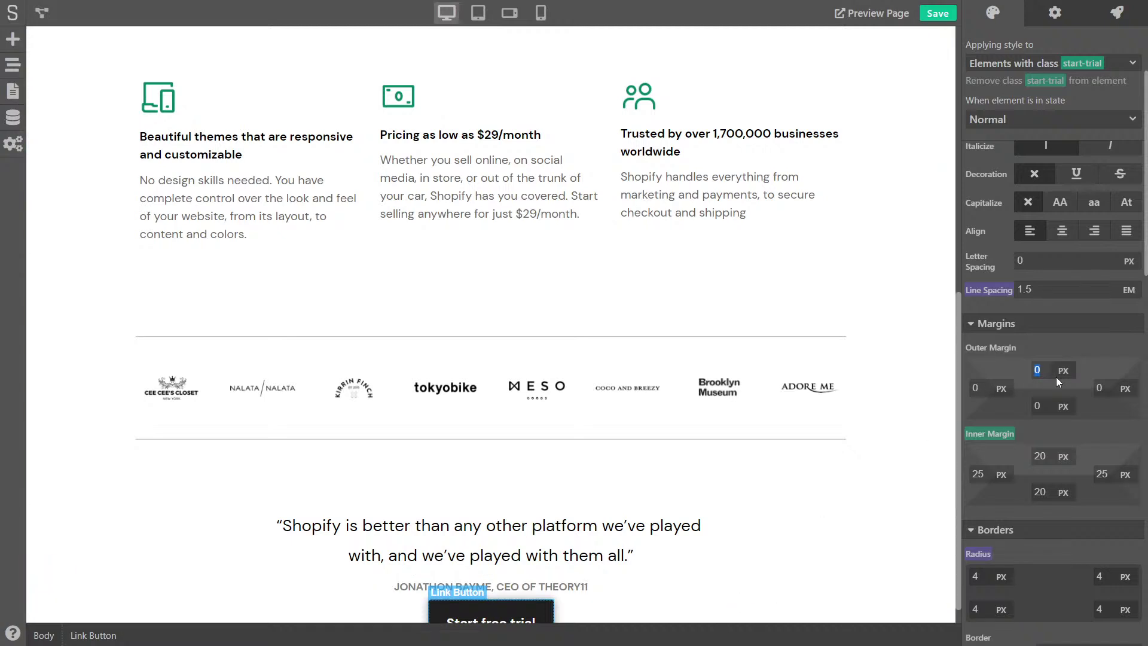
text(100)
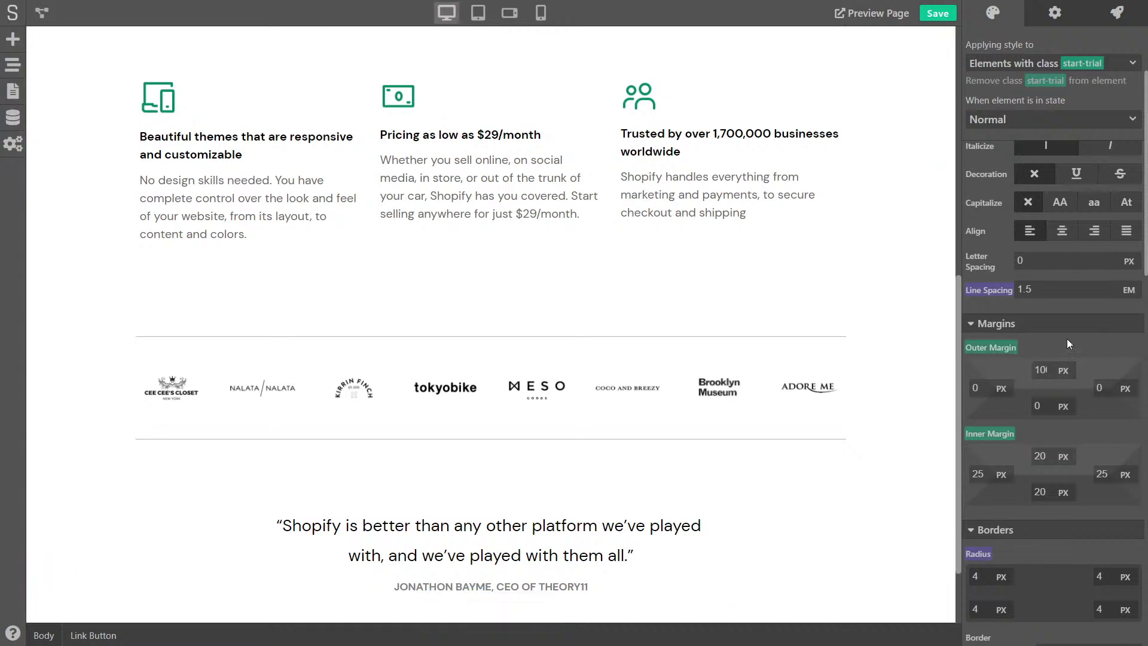
scroll(674, 565, down, 2)
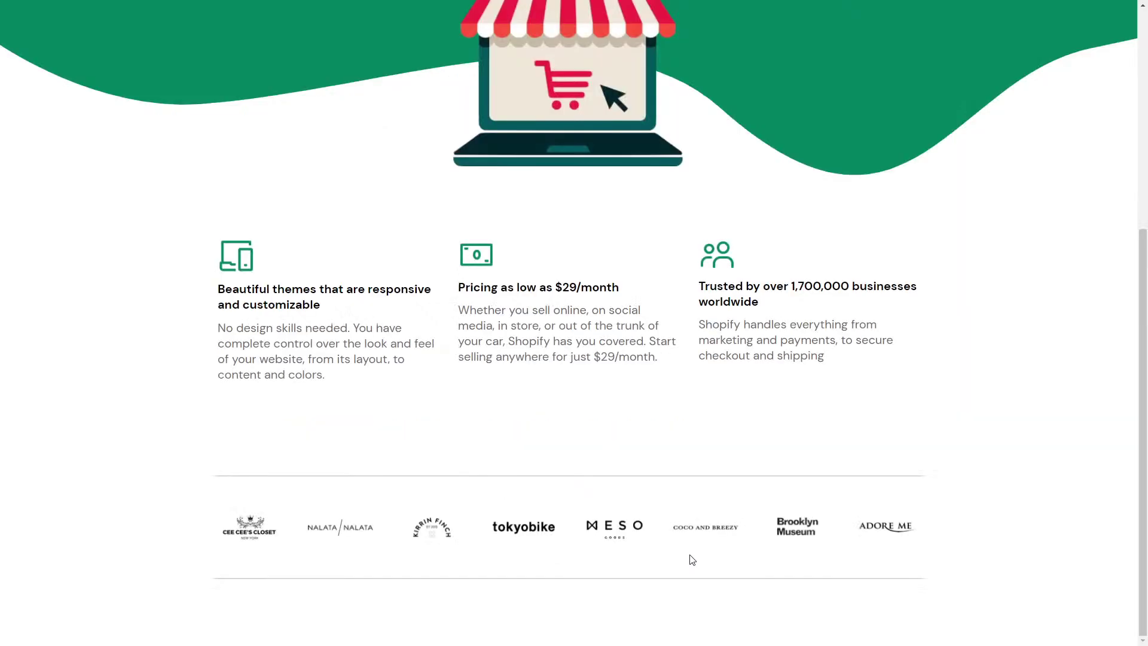
Step: Check the trial button on the reference page and set the start-trial button's top and bottom inner margins to 15 px
scroll(693, 559, down, 5)
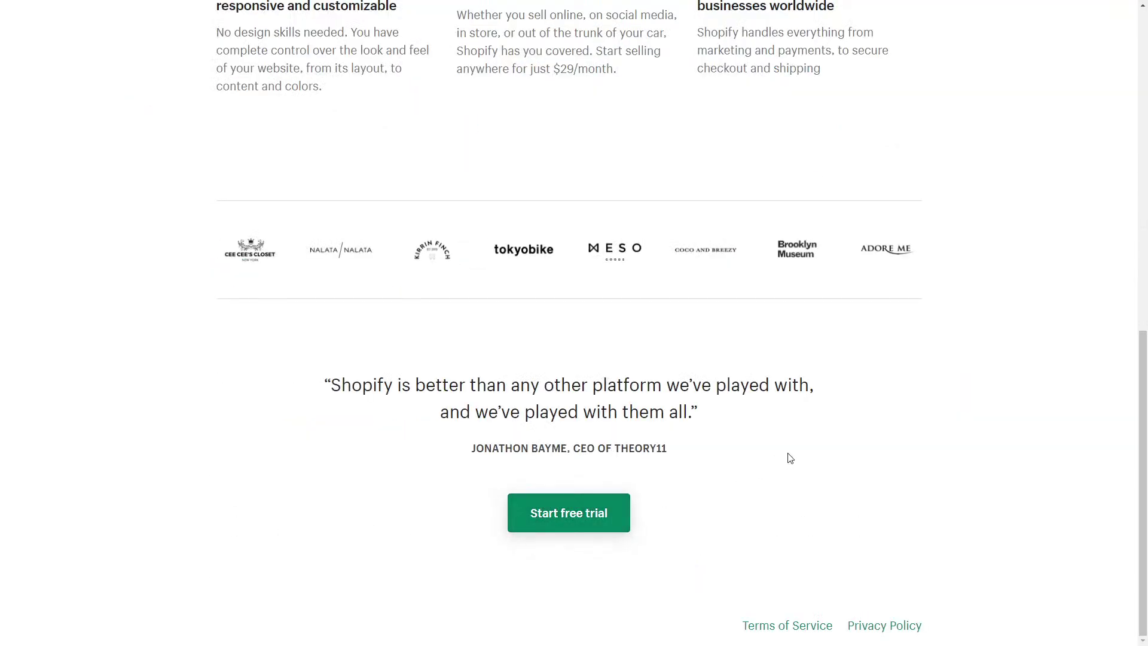
click(532, 513)
key(Escape)
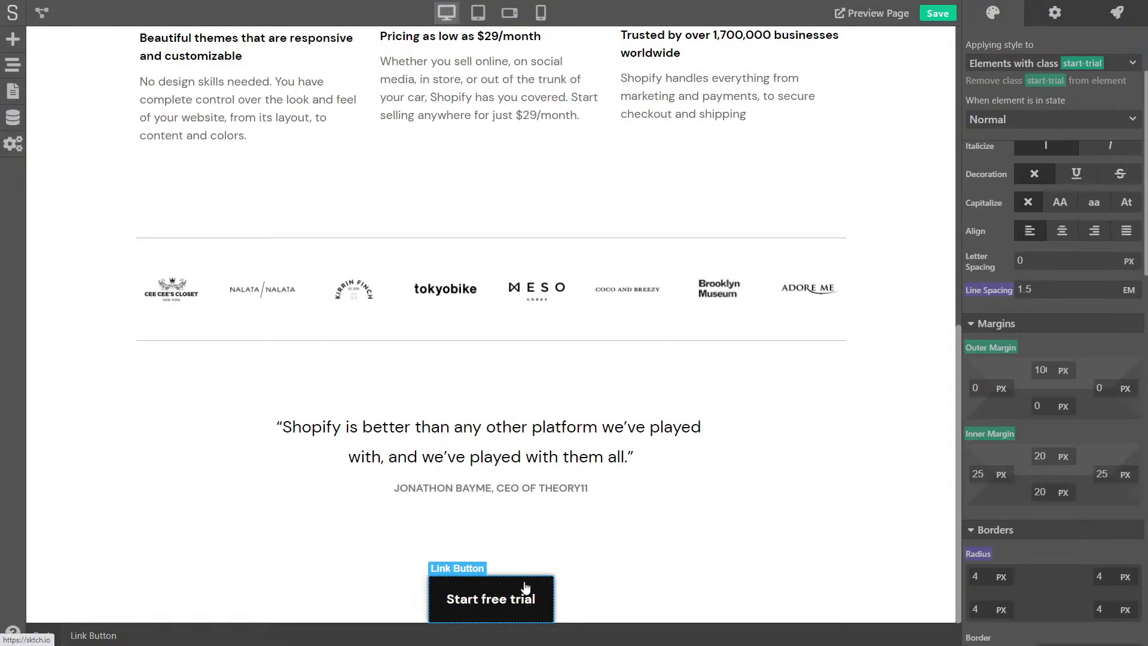
text(15)
key(Tab)
key(Tab)
key(Tab)
text(15)
key(Tab)
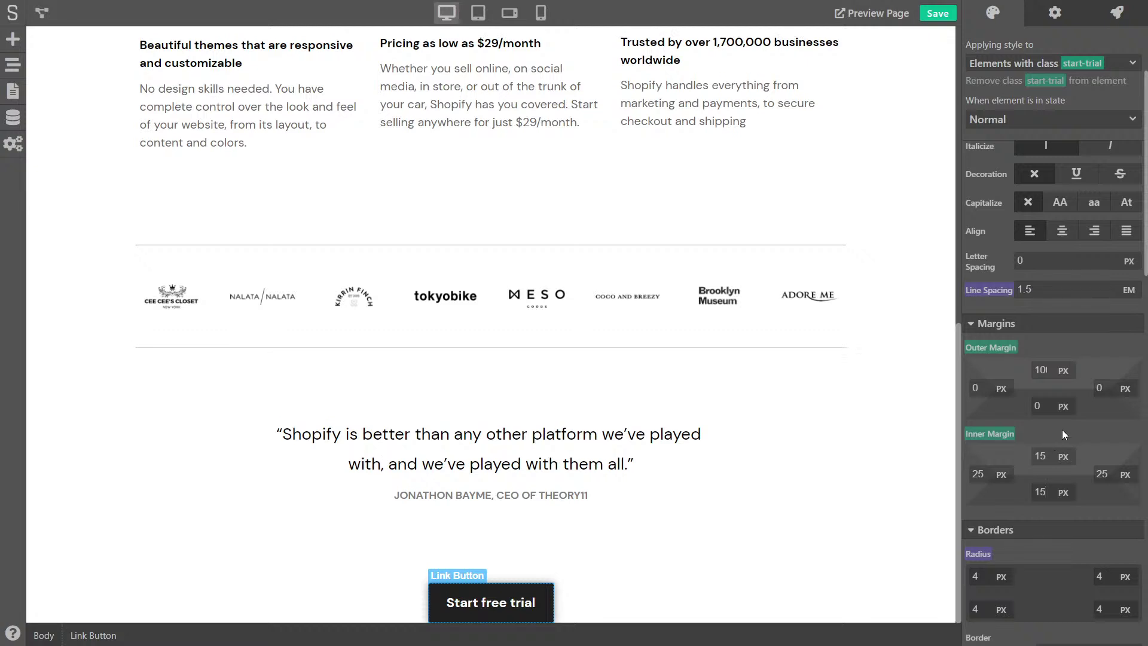
Step: Try a dark green border color, #0B793B, on the start-trial button
scroll(1087, 434, down, 5)
click(1056, 358)
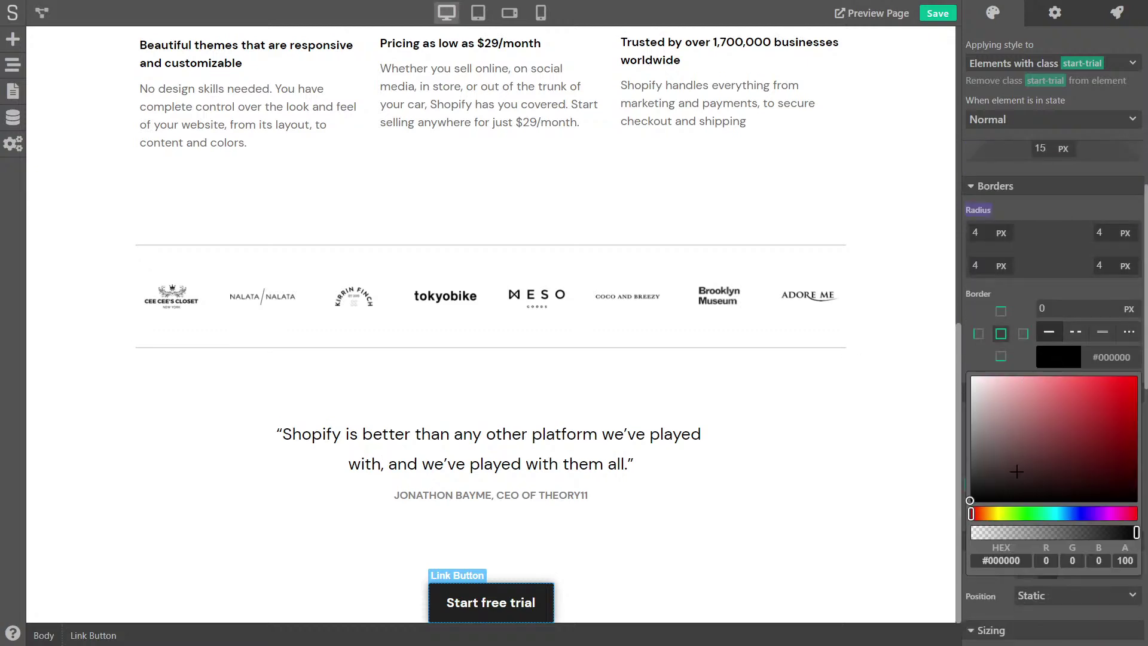
drag(1059, 513, 1022, 513)
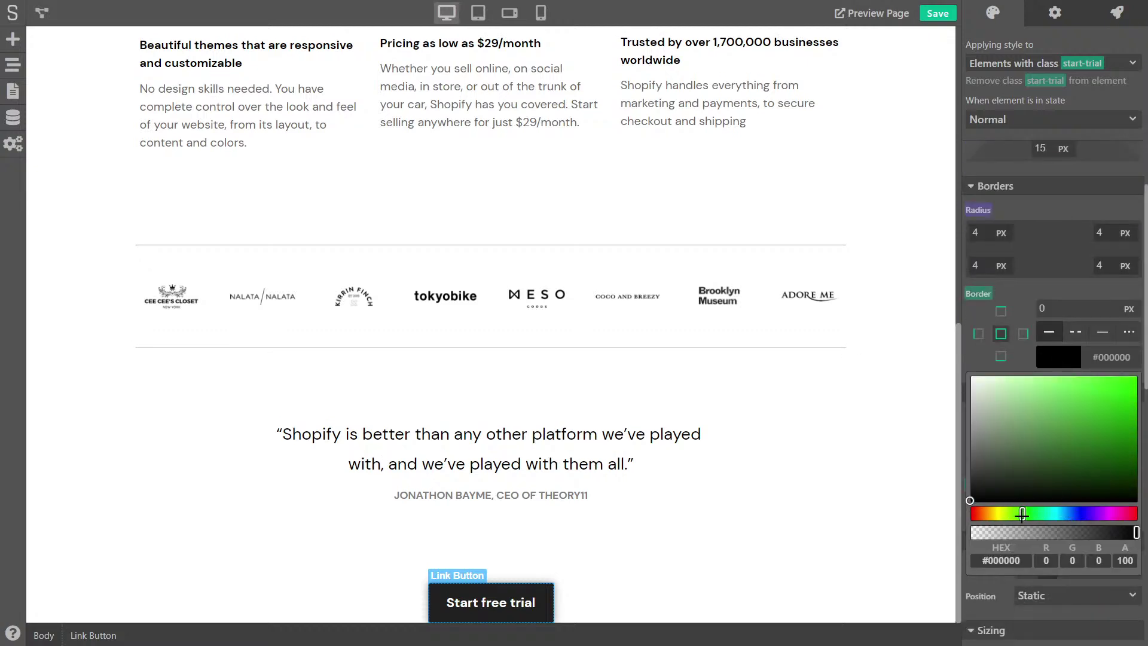
click(1116, 441)
drag(1116, 441, 1127, 443)
drag(1023, 513, 1039, 513)
click(1116, 438)
drag(1116, 438, 1122, 441)
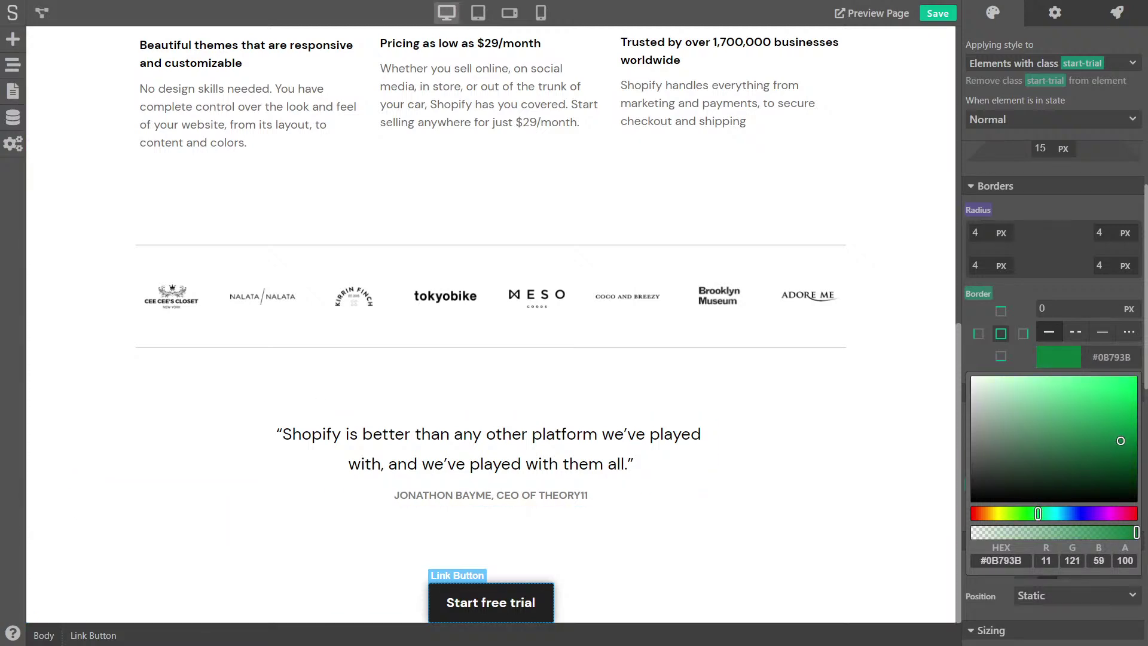
Step: Try the border color #008060 on the start-trial button and reset its border style
key(Escape)
click(1072, 370)
double_click(993, 560)
text(#008060)
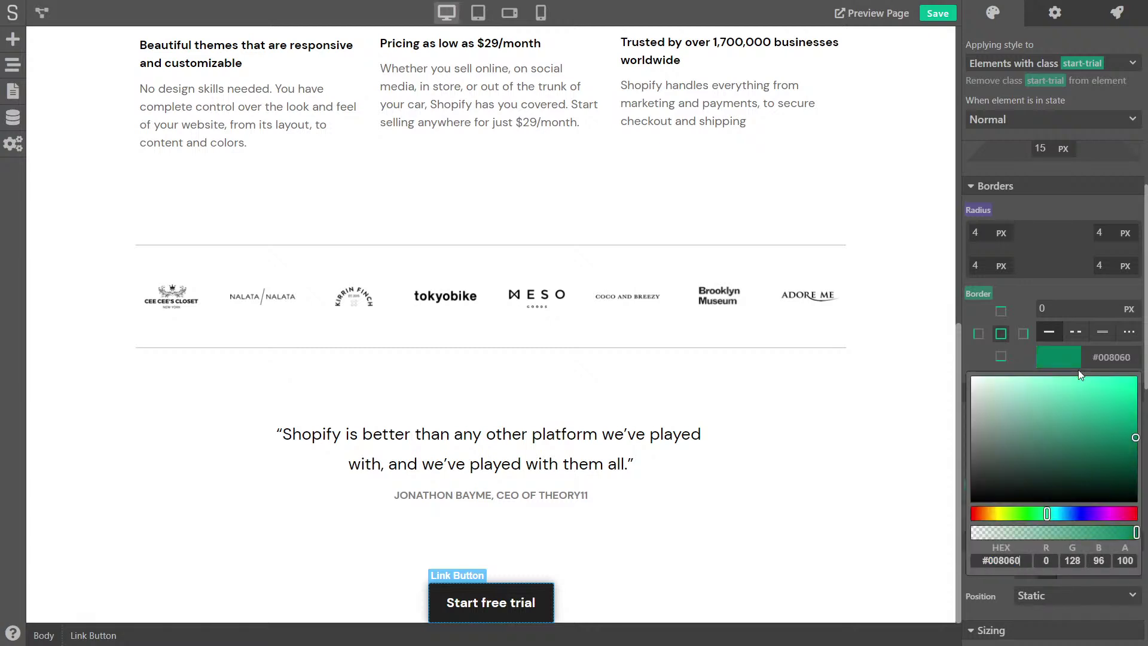
click(1060, 293)
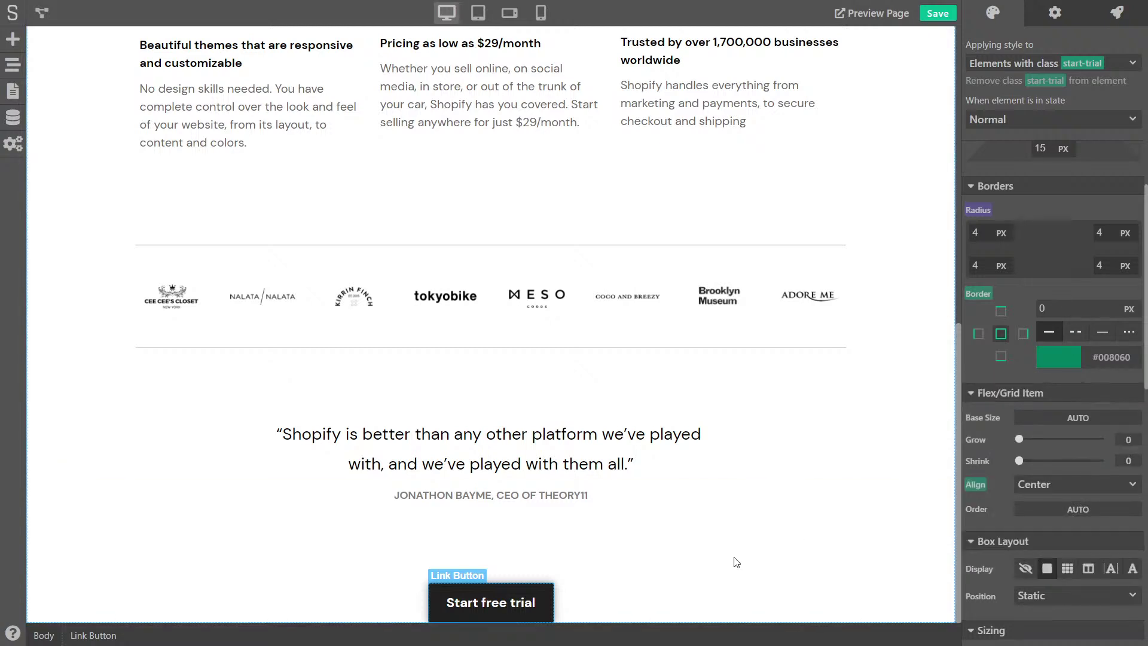
click(986, 296)
click(1014, 313)
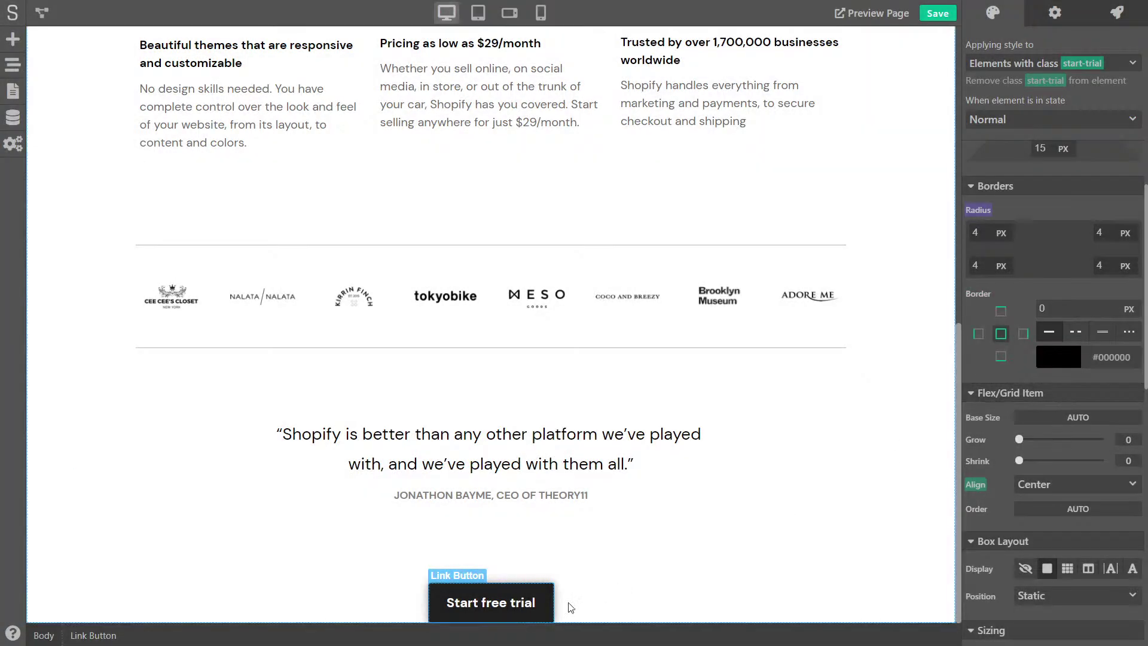
Step: Set the start-trial button's background color to #008060
scroll(1006, 396, down, 8)
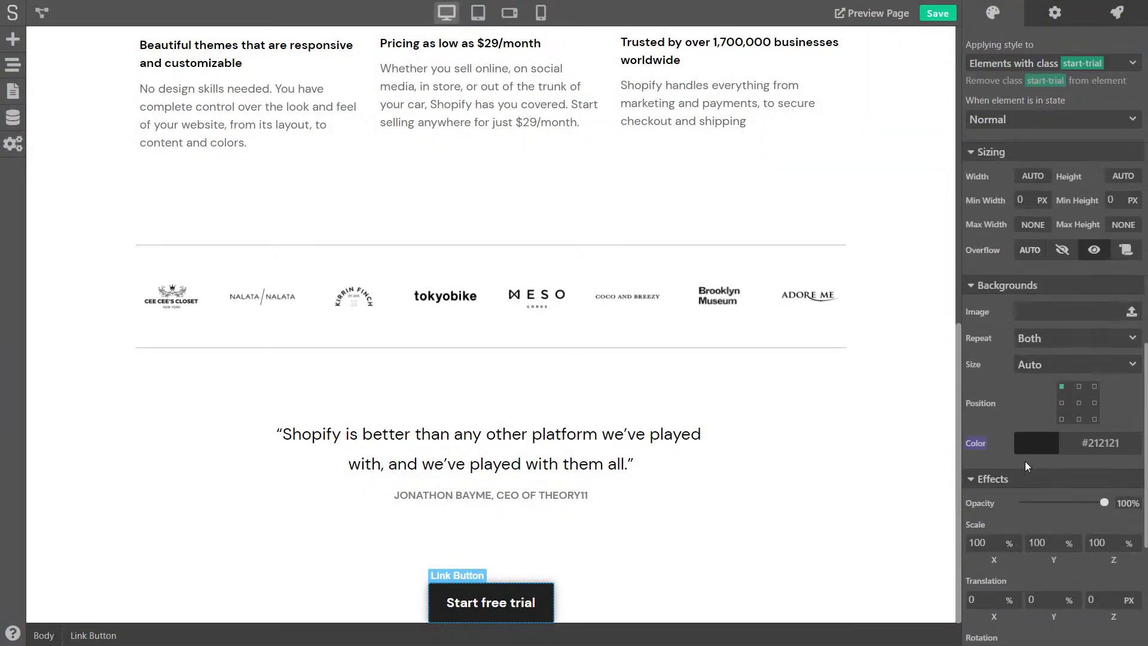
click(1036, 443)
scroll(997, 475, down, 3)
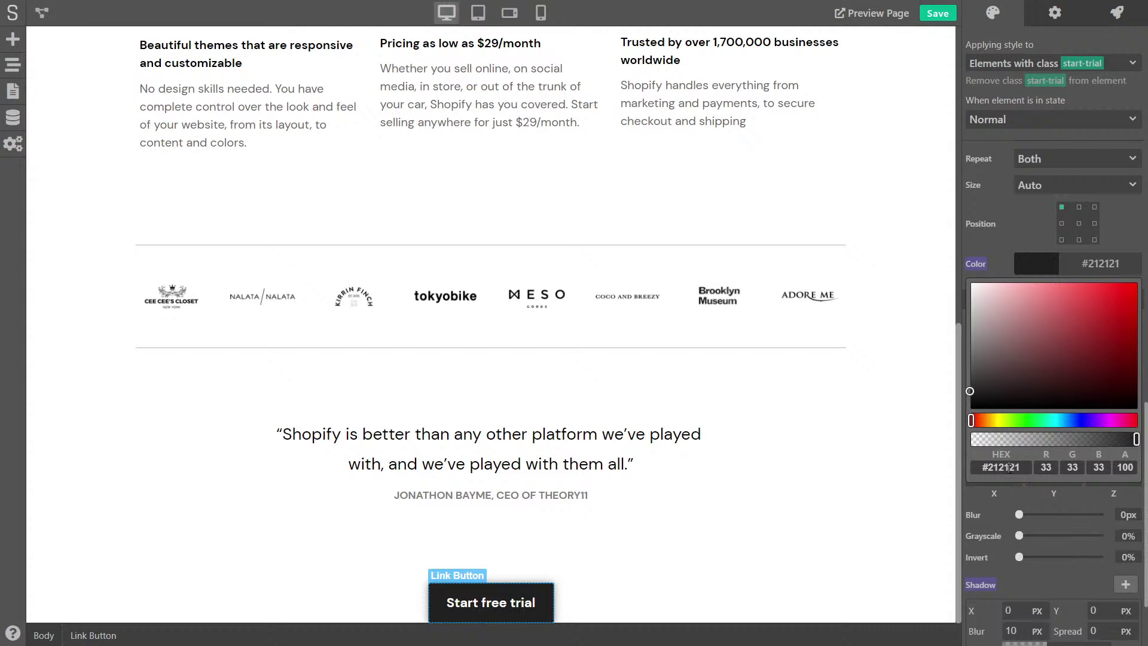
triple_click(1009, 468)
text(#008060)
click(715, 596)
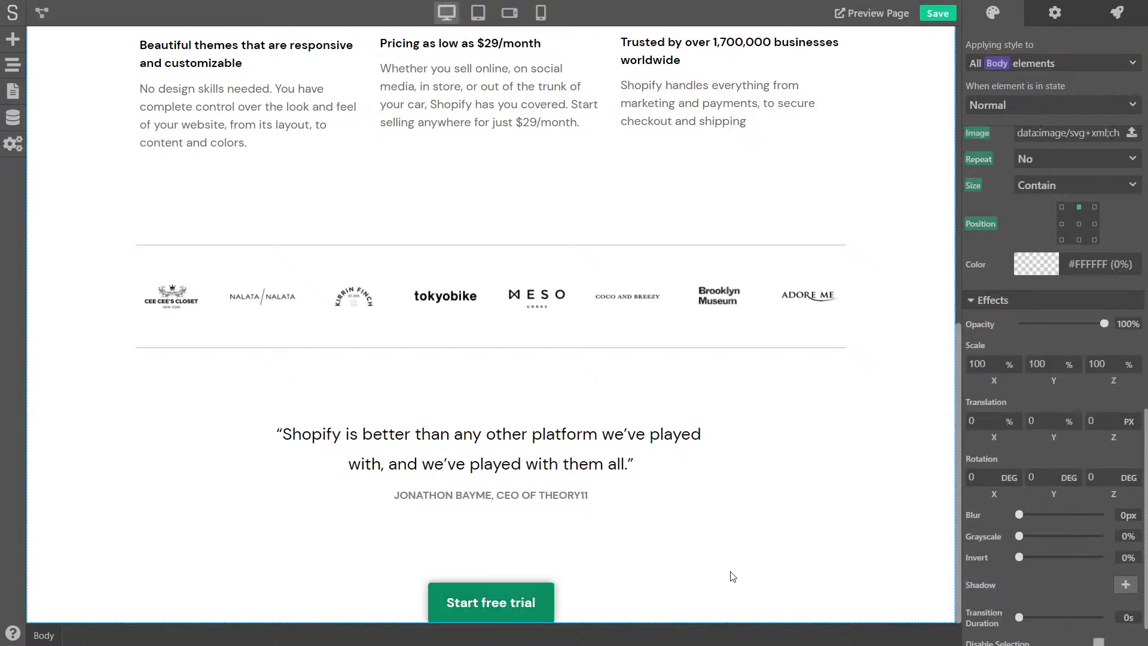
Step: Set the start-trial button's background color for the Hovered state to the darker green #026C52
click(524, 597)
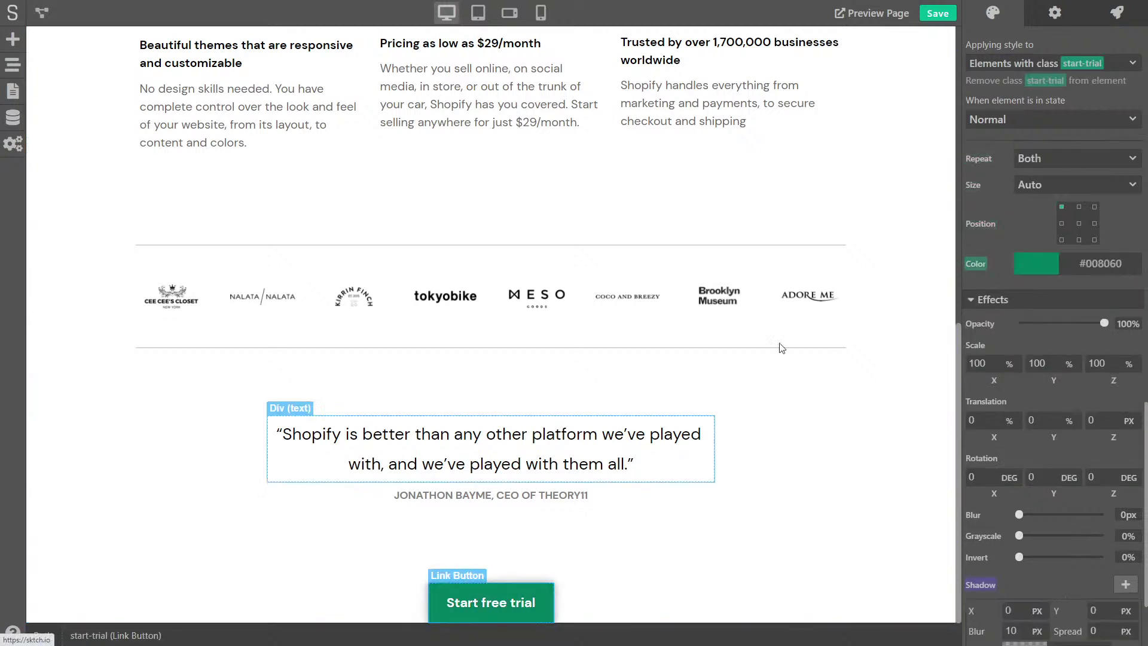
click(998, 118)
click(1003, 160)
click(1037, 265)
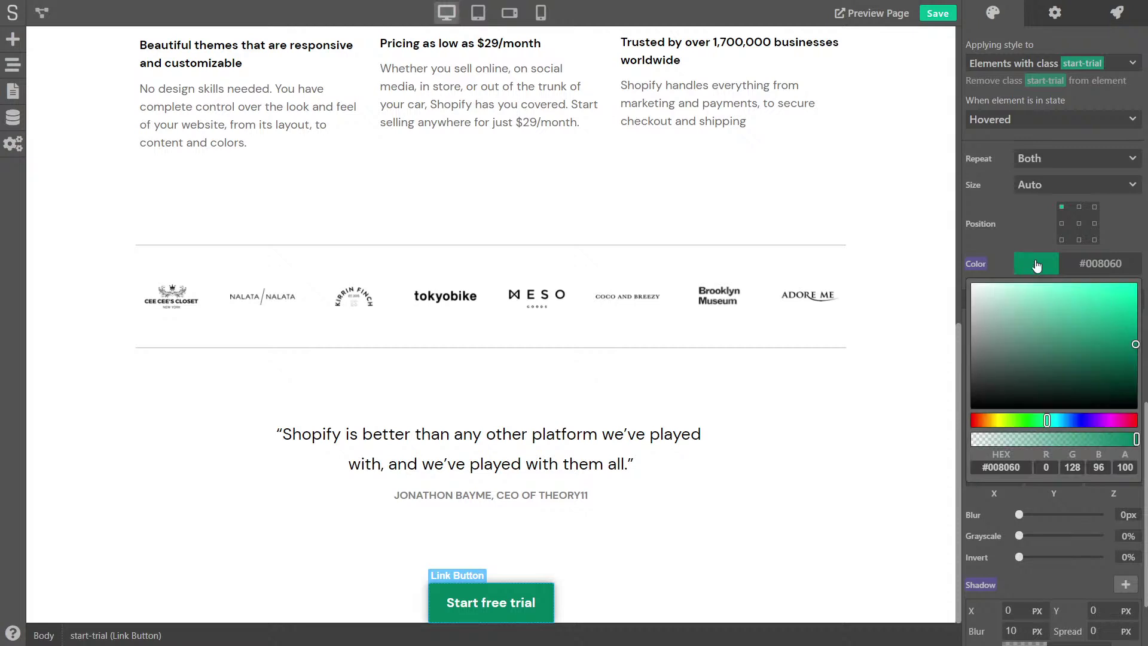
drag(1127, 347, 1129, 357)
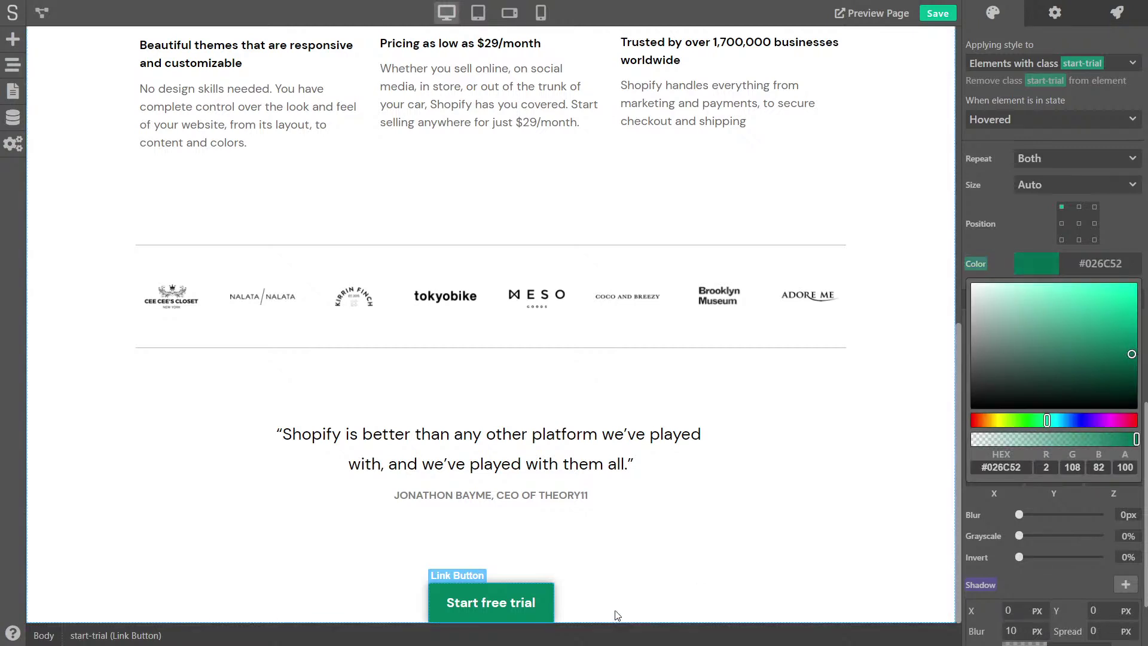
Step: Set the start-trial button's background color for the Pressed state to the dark green #00513D
click(1015, 118)
click(993, 201)
click(1043, 263)
drag(1110, 315, 1136, 367)
click(580, 542)
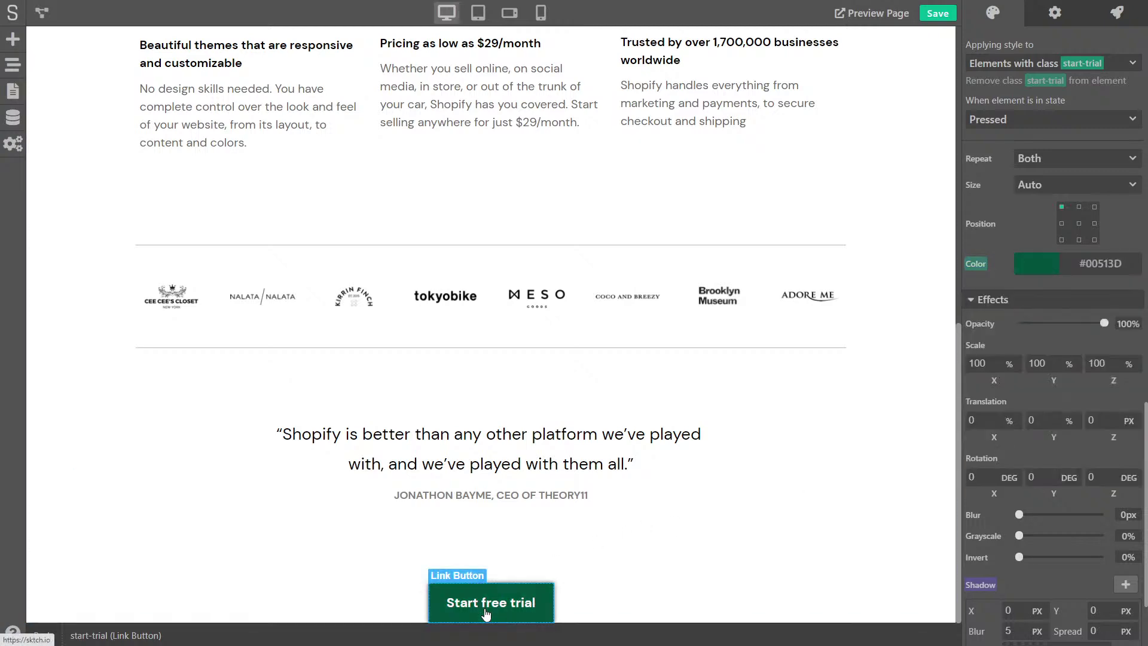
click(592, 533)
Step: Save the page and compare the area around the trial button with the reference page
click(938, 14)
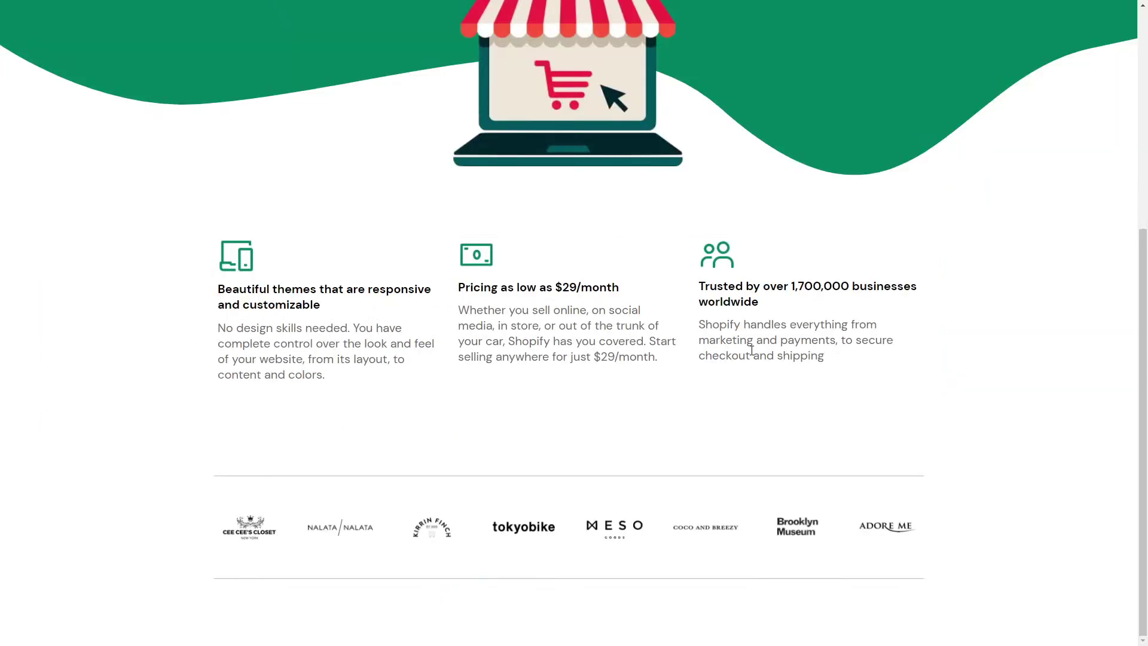
scroll(752, 353, down, 5)
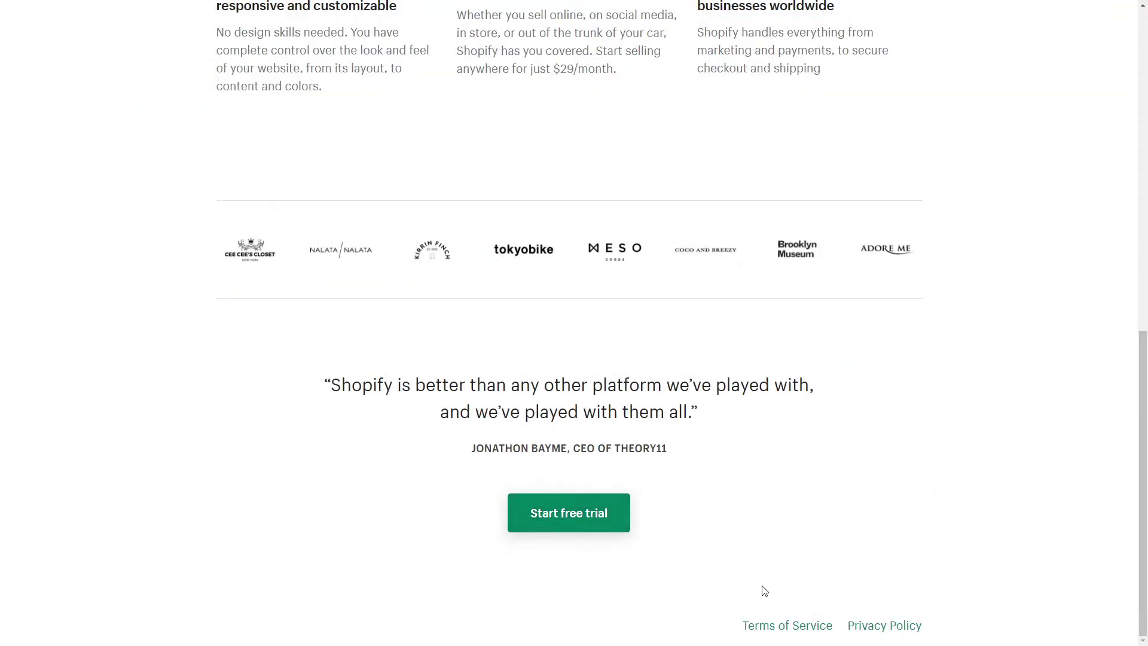
key(Escape)
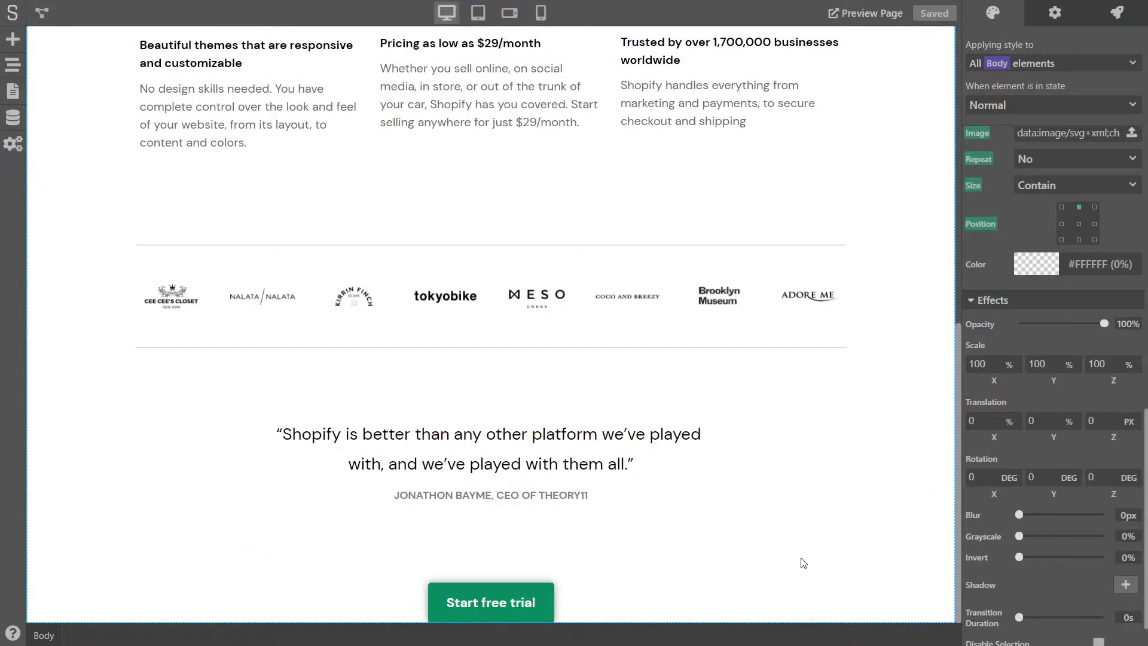
Step: Set the start-trial button's top and bottom outer margins to 80 px
click(491, 602)
scroll(1017, 300, up, 4)
scroll(1017, 300, up, 10)
scroll(1028, 294, up, 2)
key(shift+Tab)
key(shift+Tab)
text(80)
key(Tab)
key(Tab)
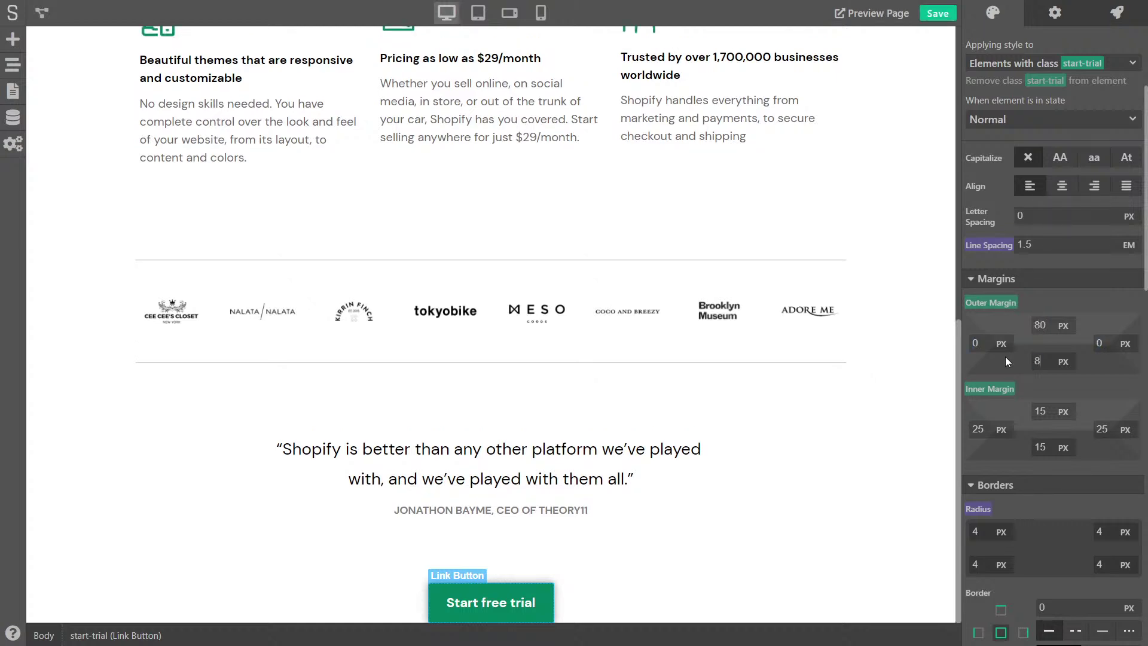
click(781, 526)
scroll(771, 490, down, 1)
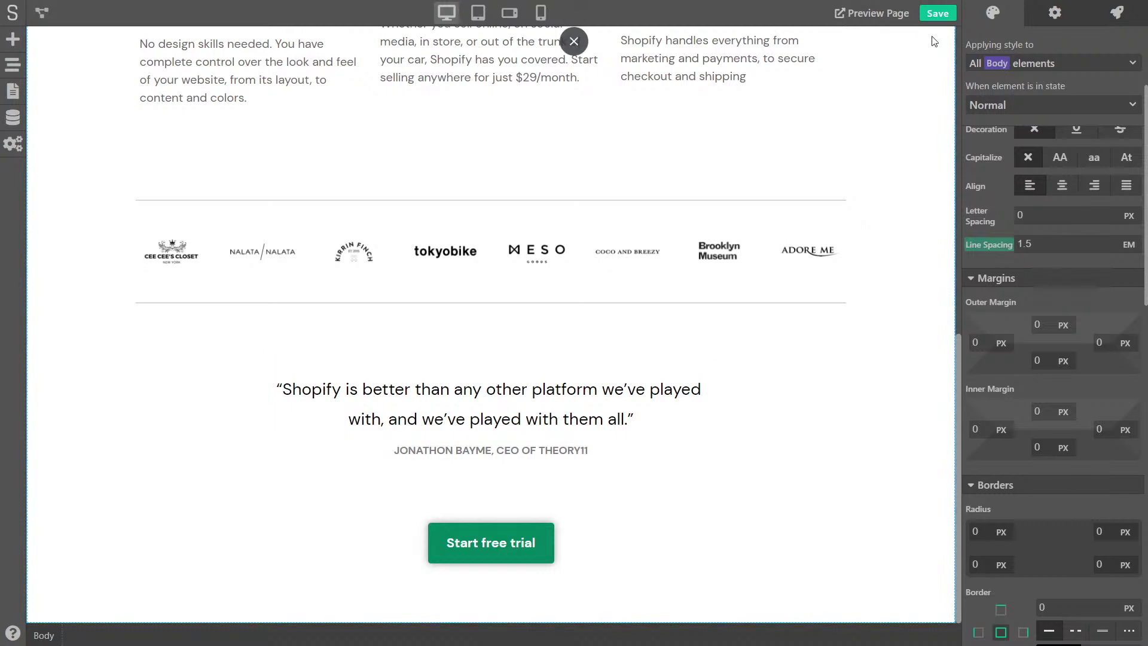
Step: Save the page and compare its full length with the reference page, from the hero to the footer links
click(937, 14)
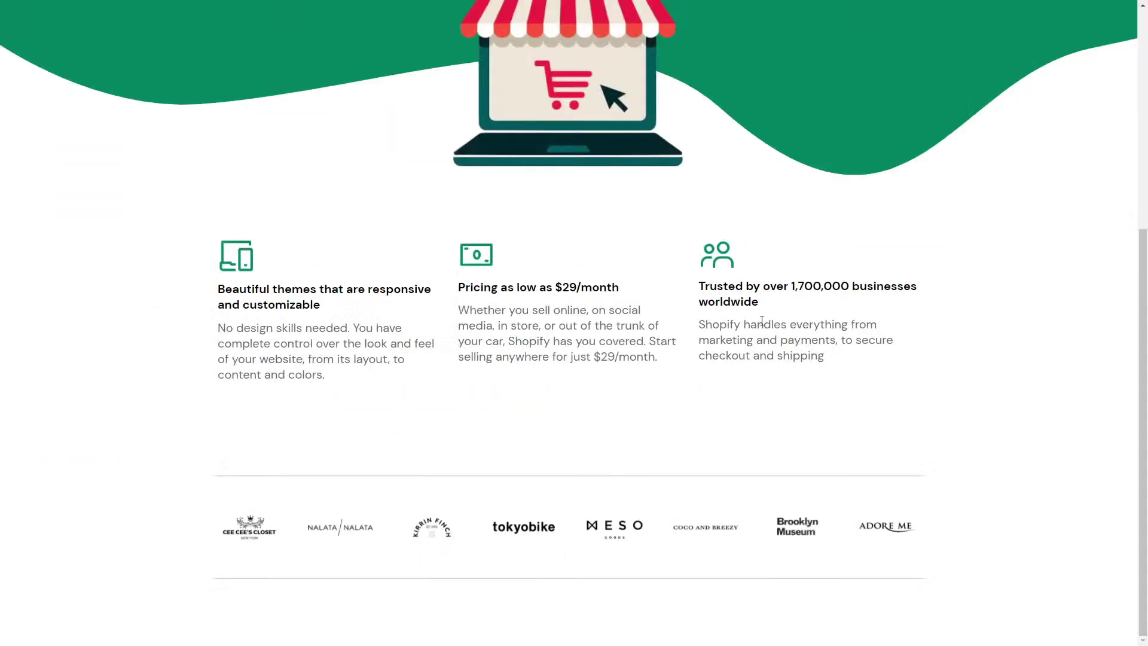
scroll(662, 381, down, 4)
scroll(662, 381, up, 8)
scroll(662, 380, down, 10)
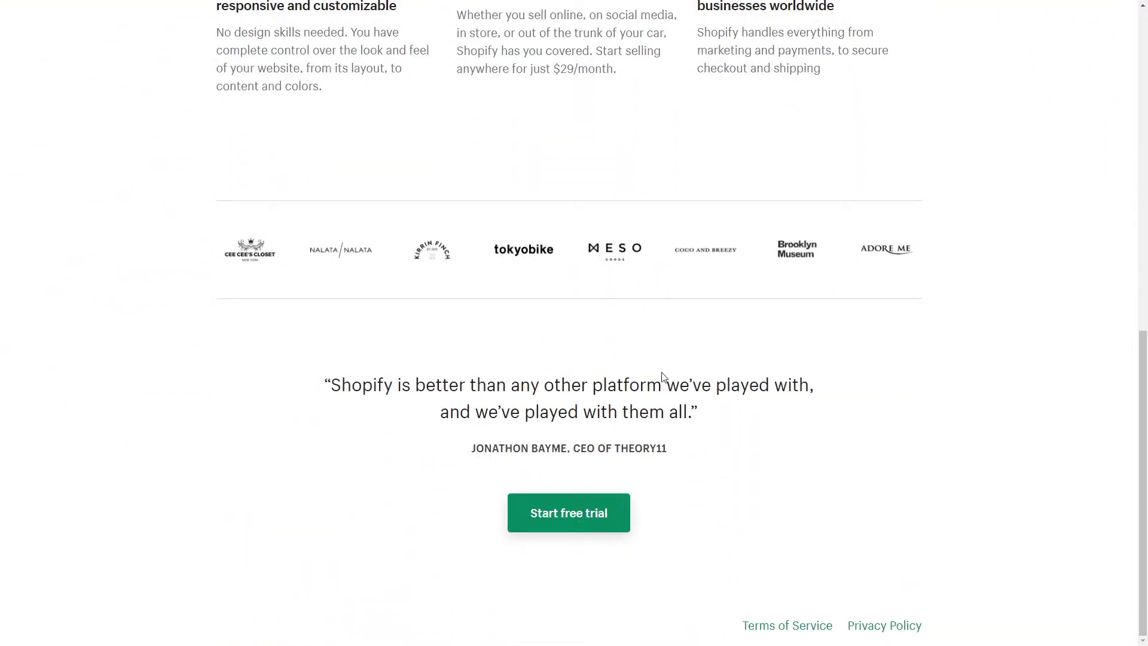
scroll(662, 378, up, 11)
scroll(664, 378, down, 8)
scroll(667, 379, down, 3)
key(Escape)
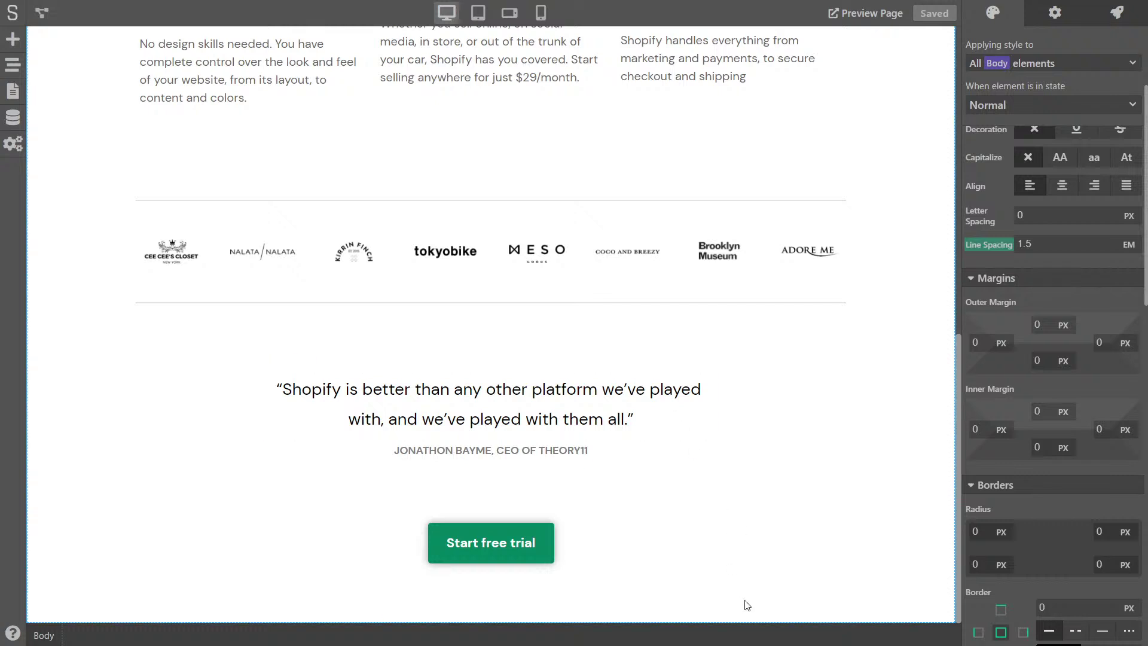
Step: Add a Div (block) at the end of the page, below the trial button, and give it the new class footer
click(14, 40)
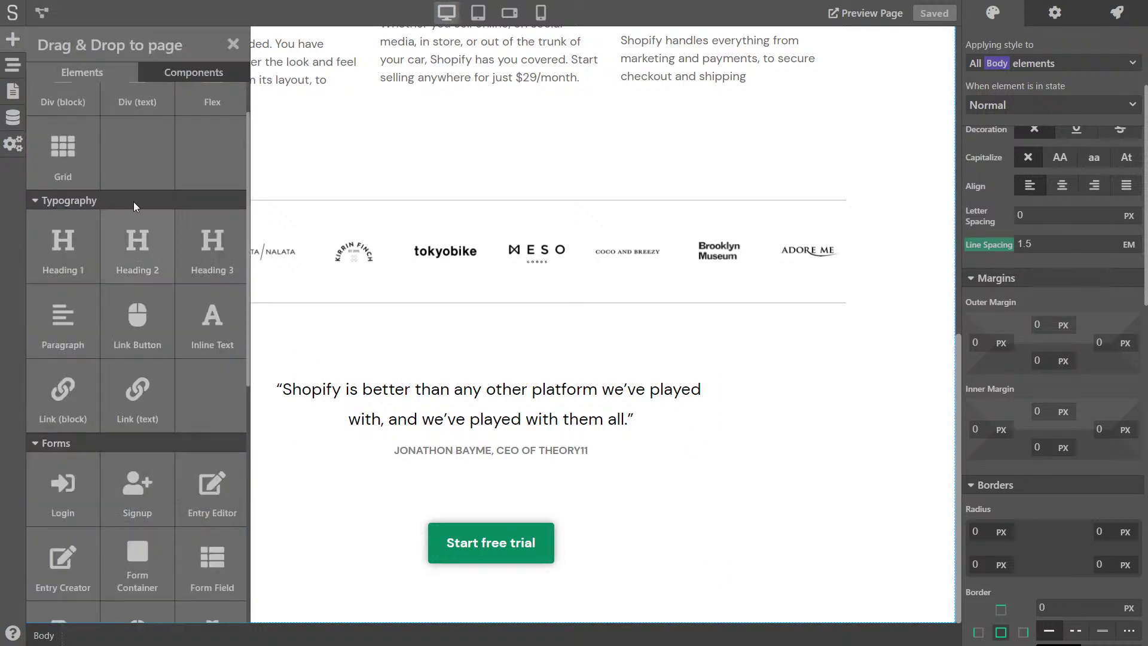
scroll(134, 205, up, 1)
drag(60, 137, 798, 618)
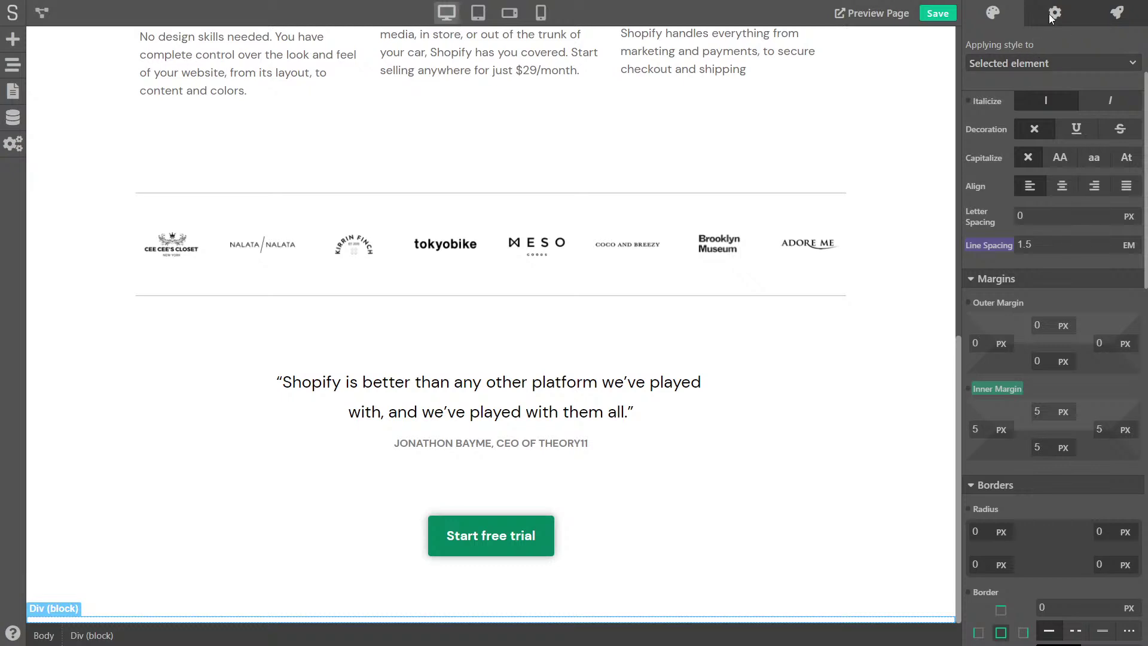
click(1034, 66)
click(1028, 125)
text(footer)
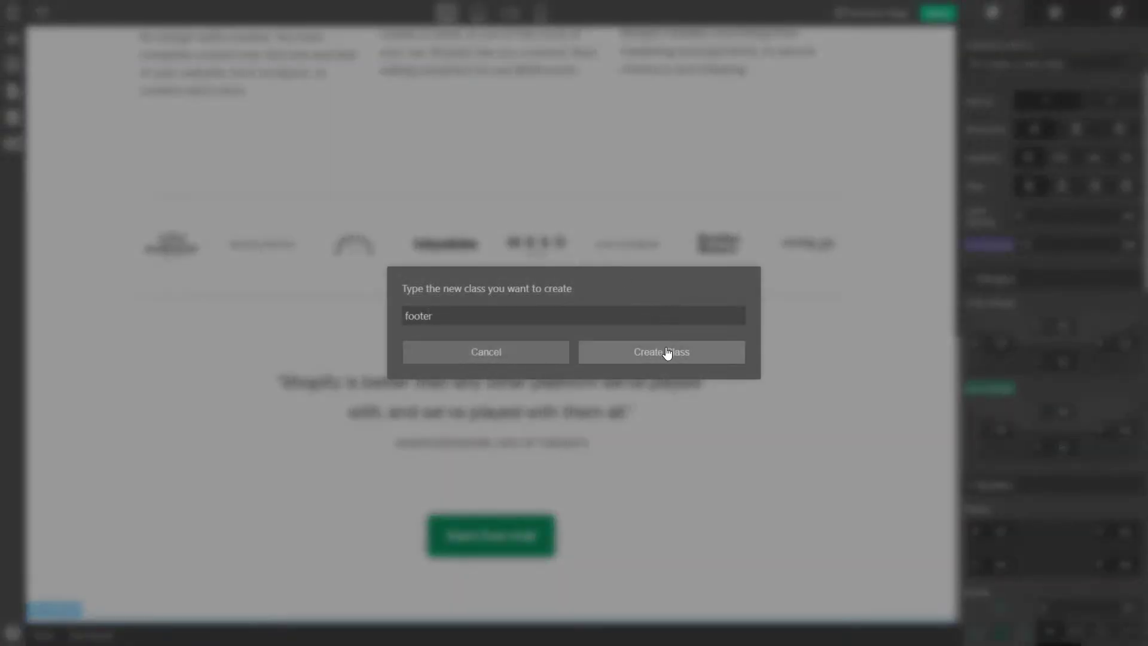
click(665, 352)
Step: Check the footer links on the reference page and right-align the text of the footer class
key(ctrl+Tab)
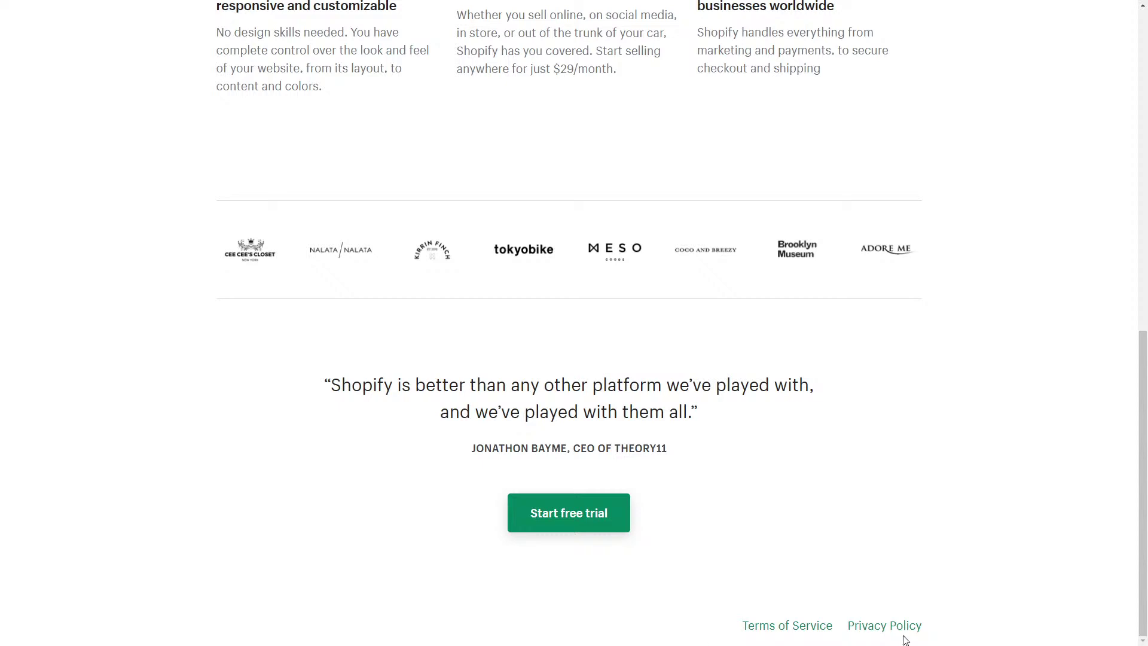
key(ctrl+Tab)
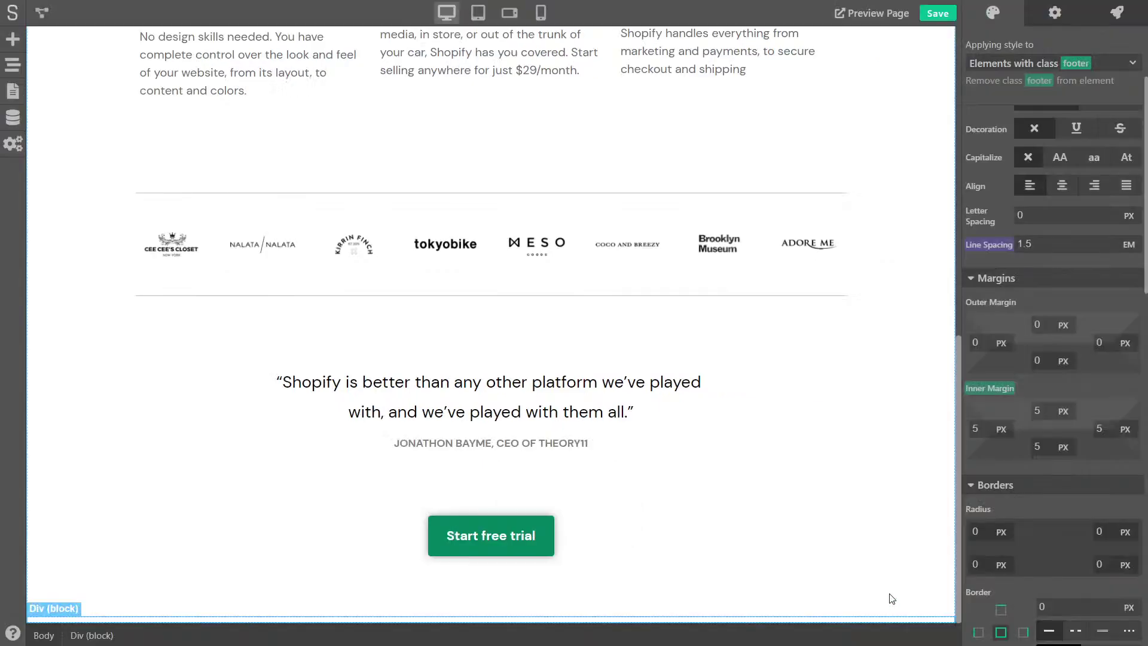
click(1094, 187)
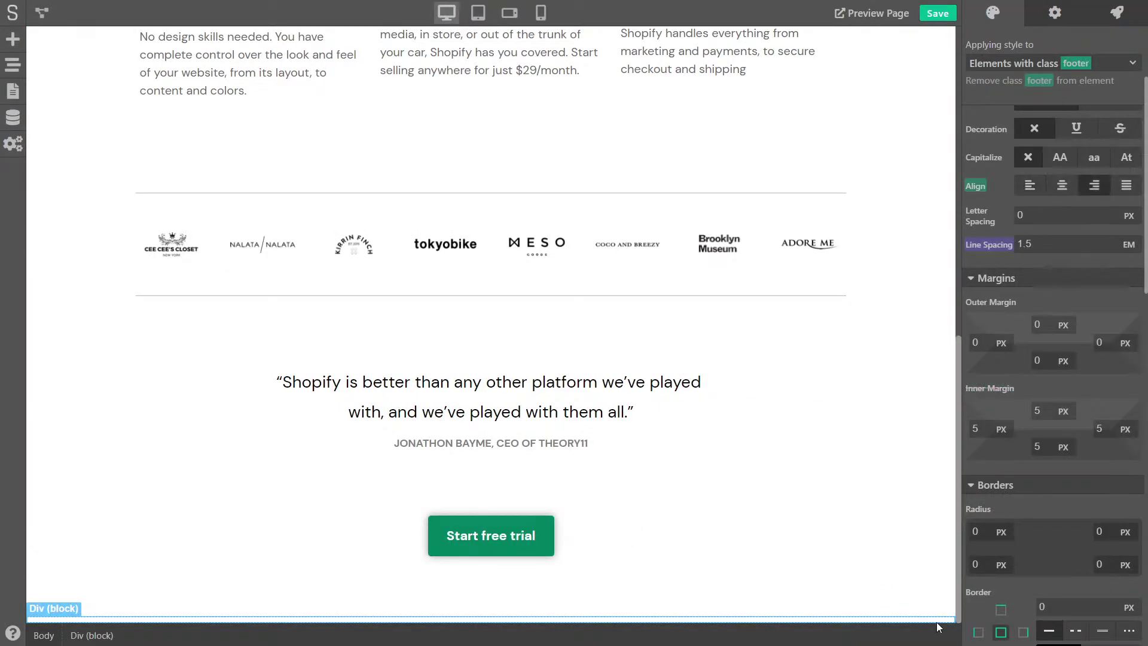
Step: Add a Link (text) element near the footer with the text "Terms of Service" copied from the reference page
click(12, 40)
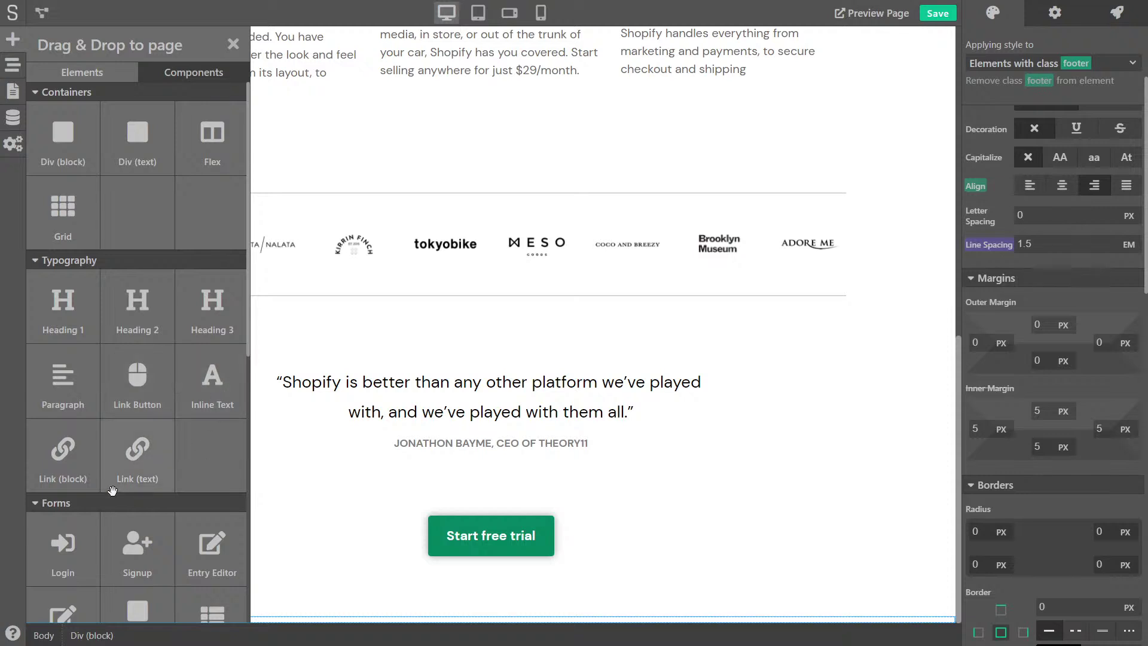
drag(122, 472, 717, 613)
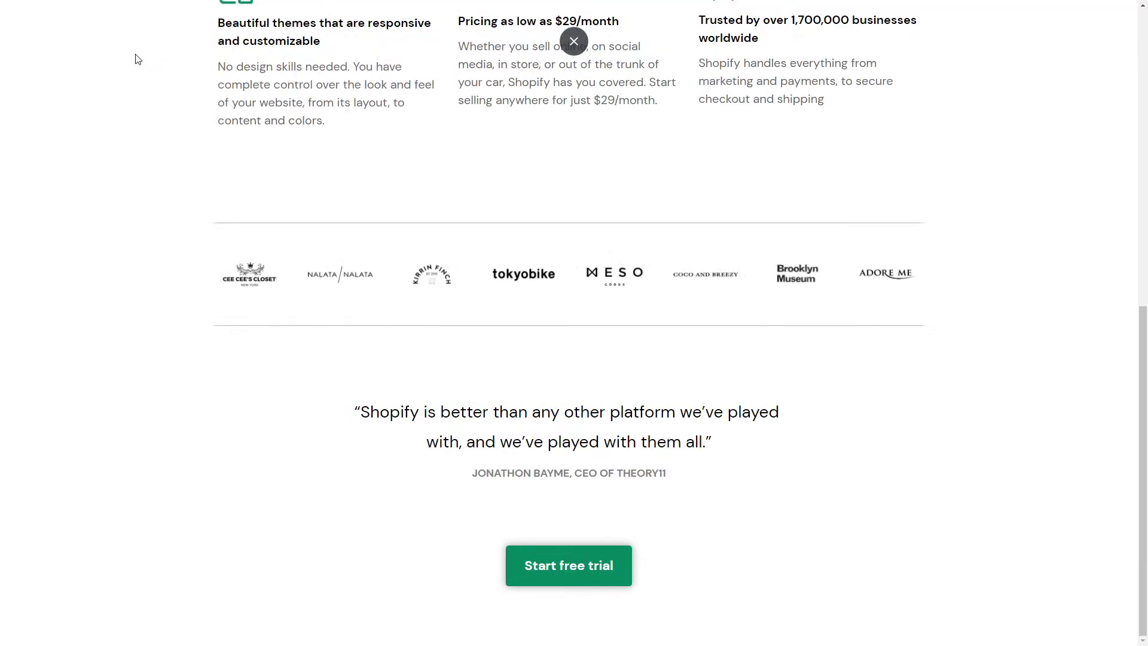
scroll(859, 580, down, 1)
drag(753, 630, 833, 626)
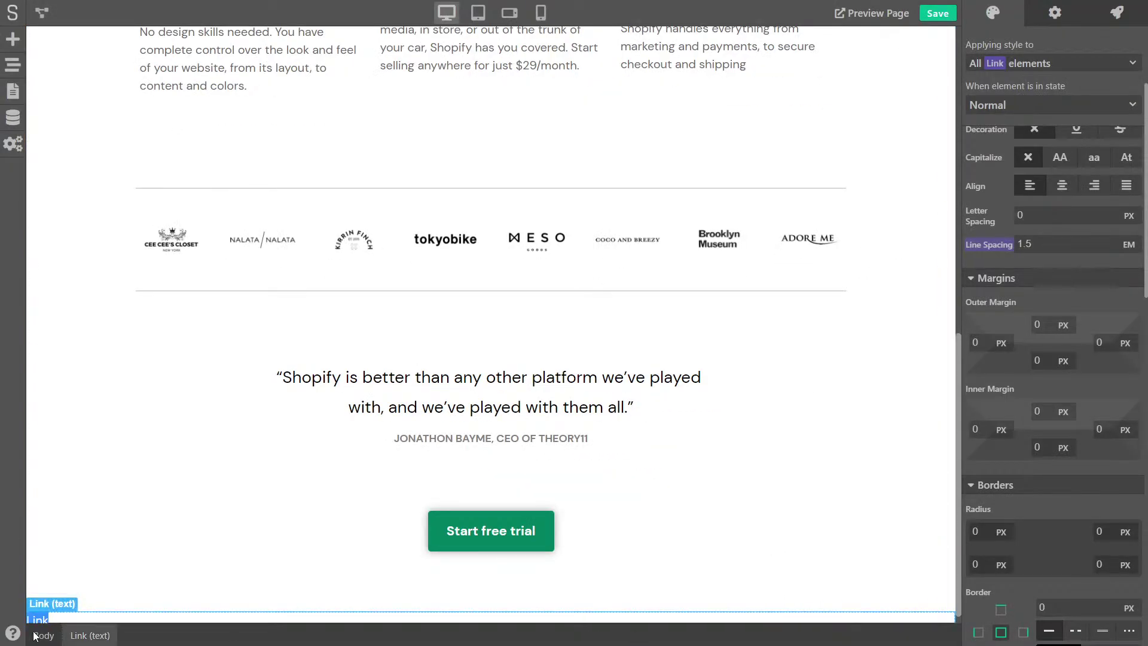
text(Terms of ServiceTerms of Service)
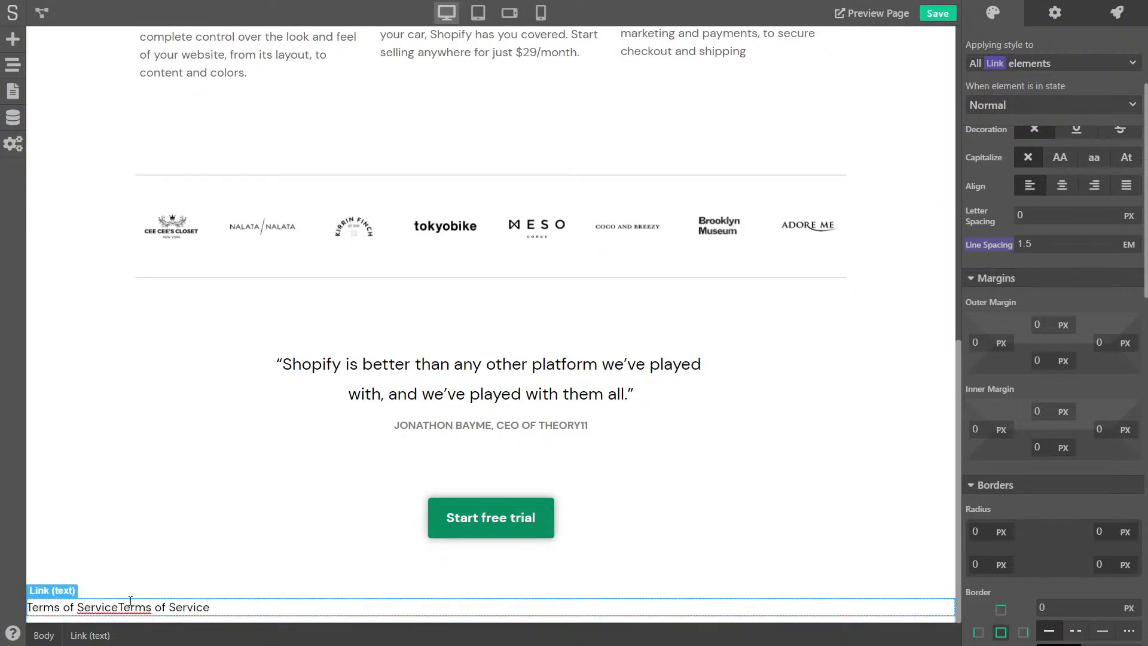
key(shift+End)
key(BackSpace)
click(177, 558)
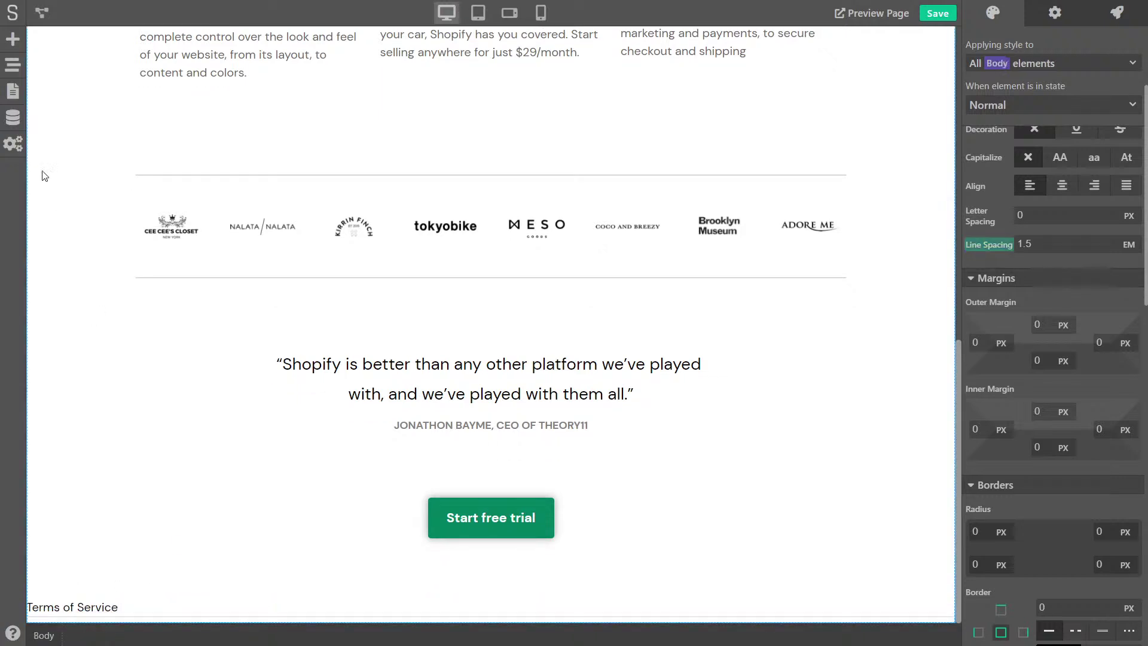
Step: Collapse the other sections in the Page Navigator and move the Terms of Service link inside the footer block
click(14, 67)
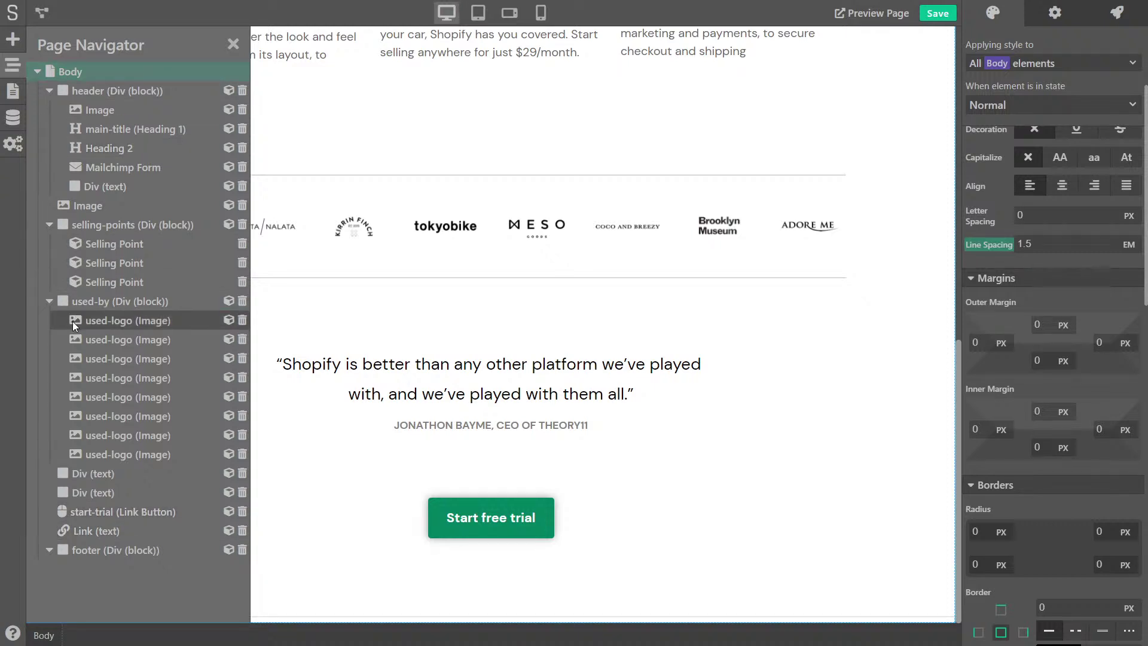
click(48, 301)
click(49, 224)
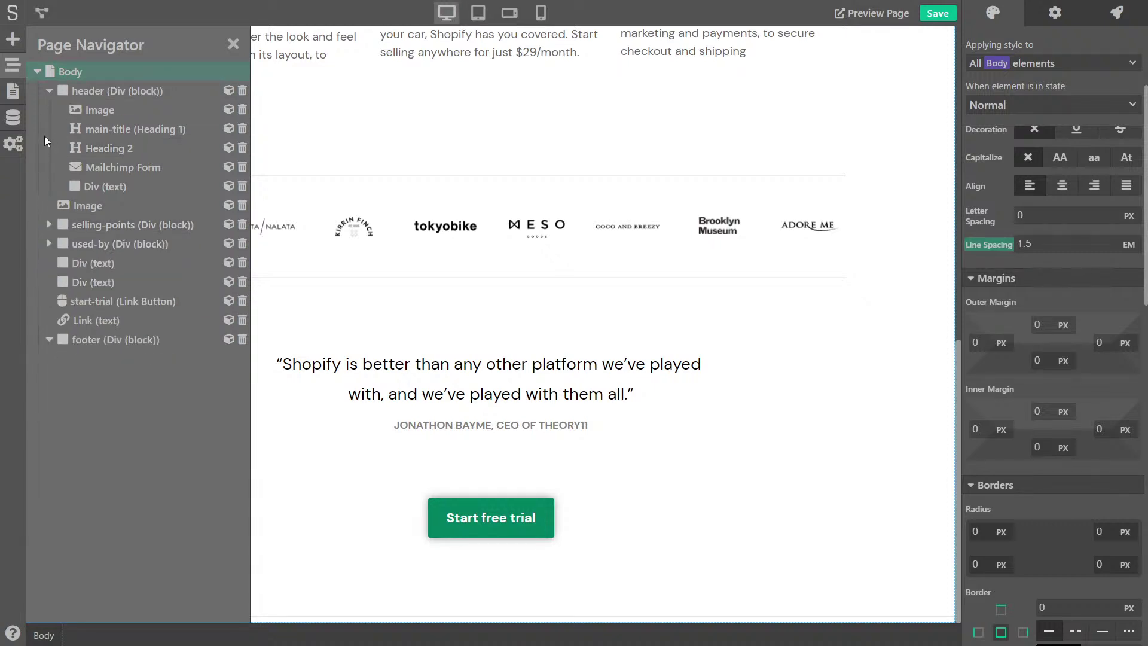
click(49, 90)
click(95, 224)
drag(107, 238, 63, 241)
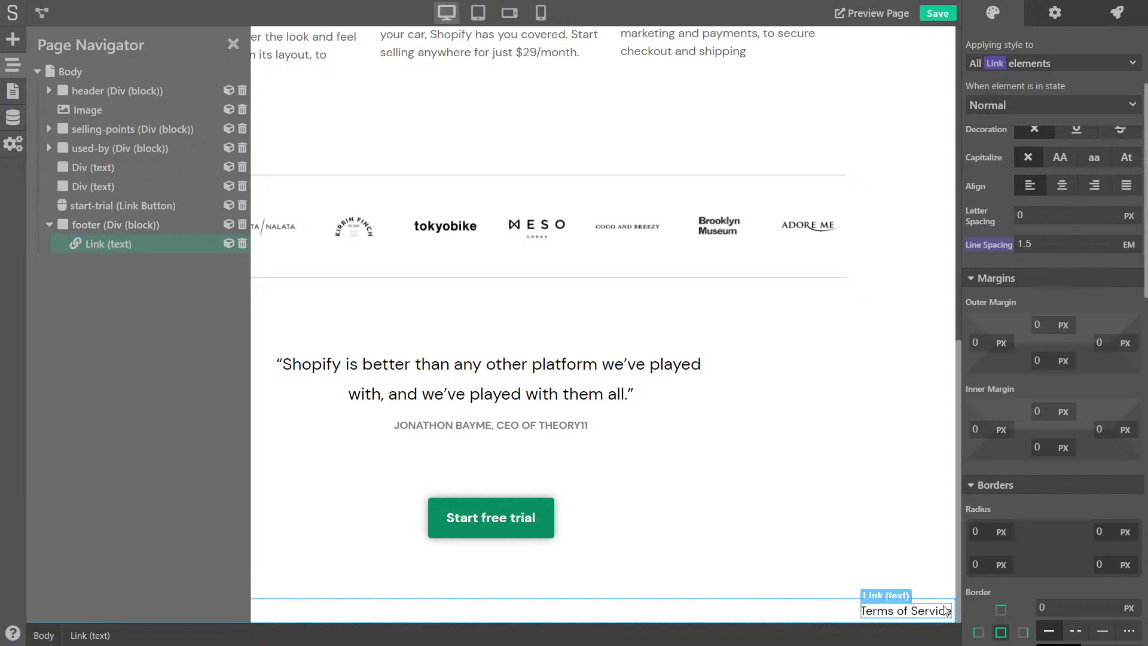
Step: Duplicate the footer link and replace the second one's text with "Privacy Policy" from the reference page
right_click(102, 248)
click(127, 294)
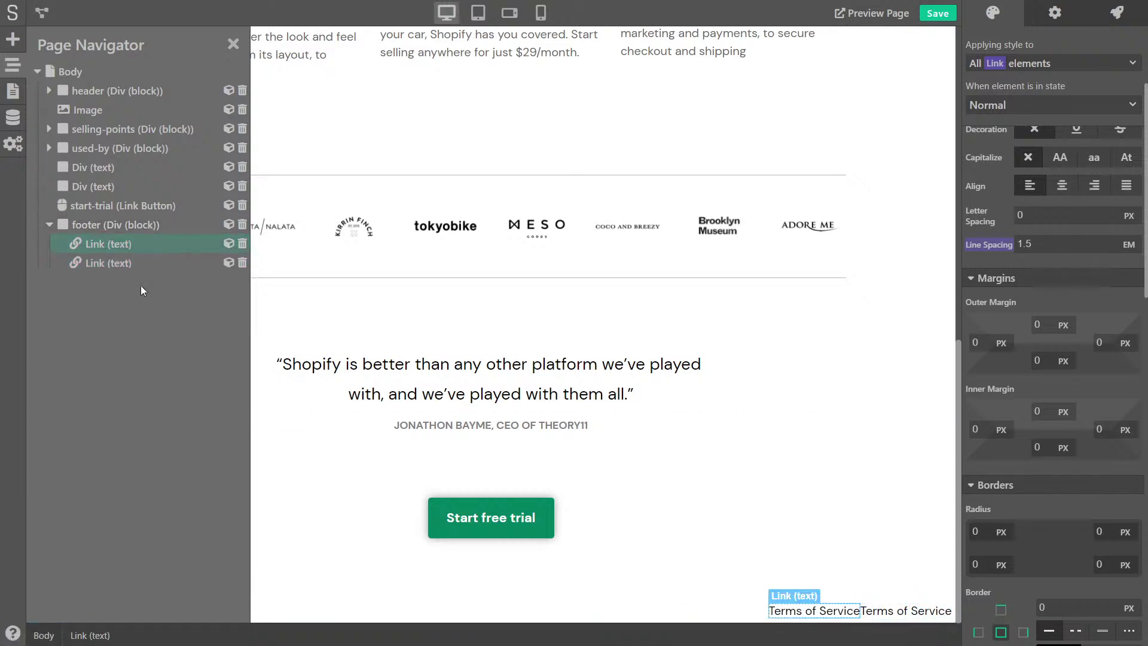
click(114, 263)
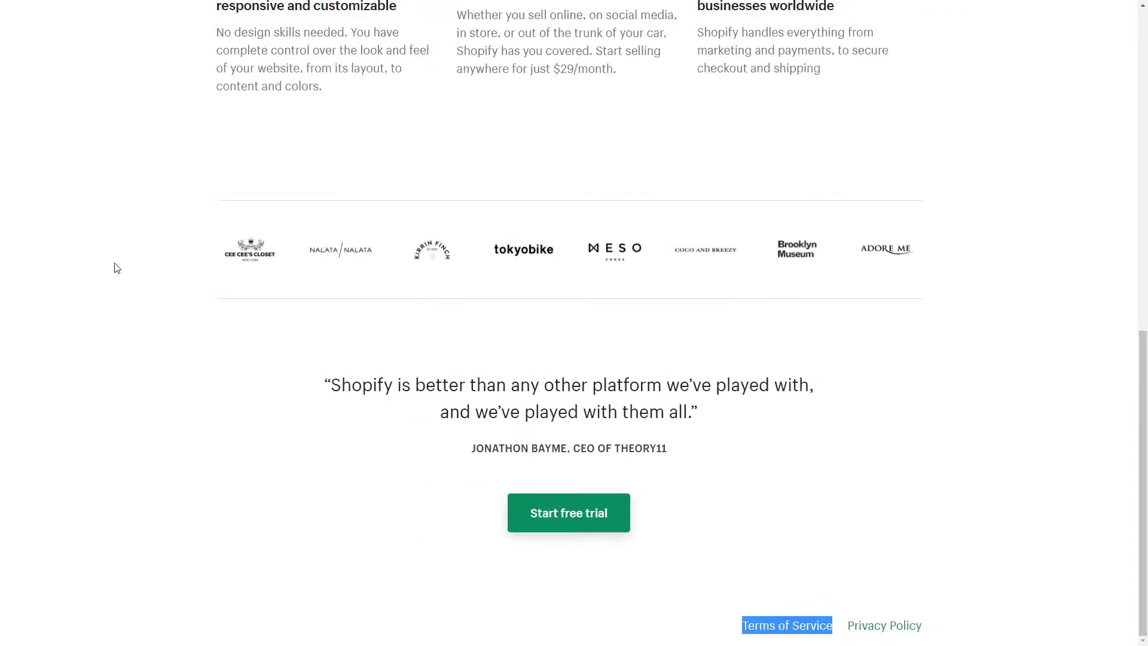
drag(942, 631, 855, 630)
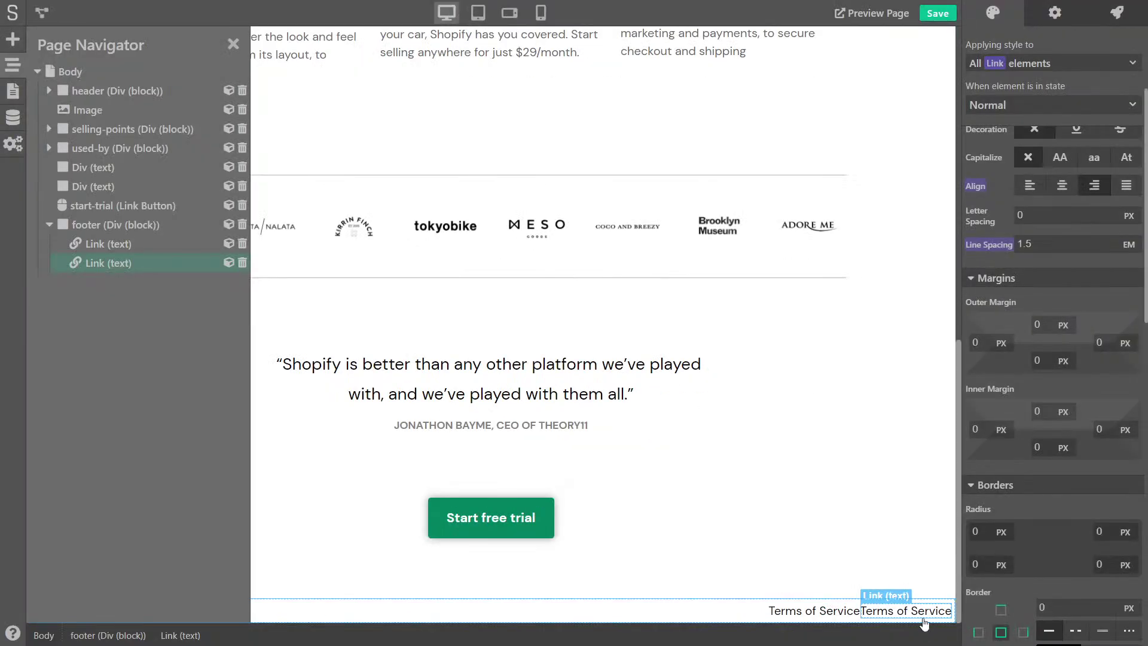
text(Privacy Policy)
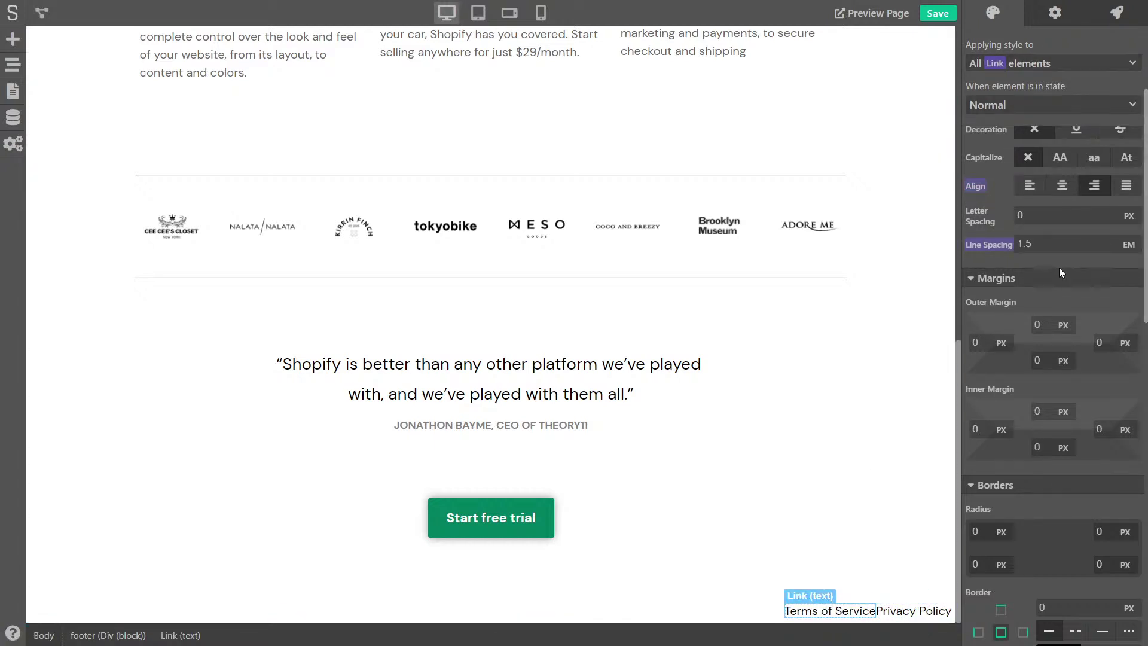
Step: Set the right outer margin of all Link elements to 7 px
scroll(1056, 230, up, 3)
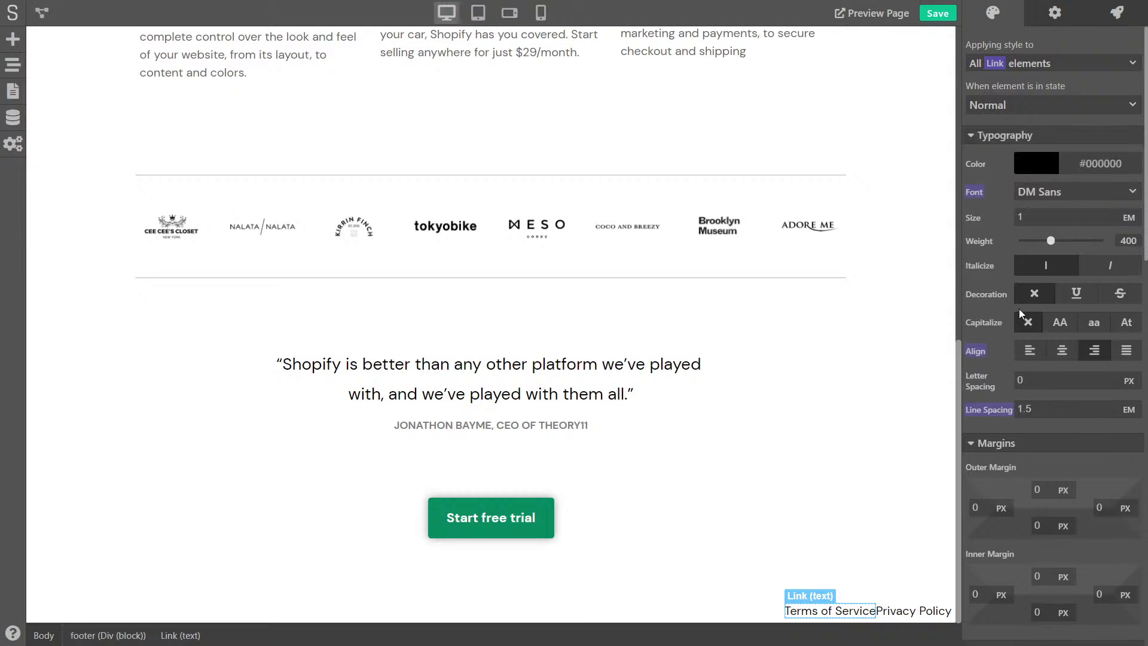
scroll(1022, 307, down, 5)
scroll(1046, 238, up, 2)
click(1099, 269)
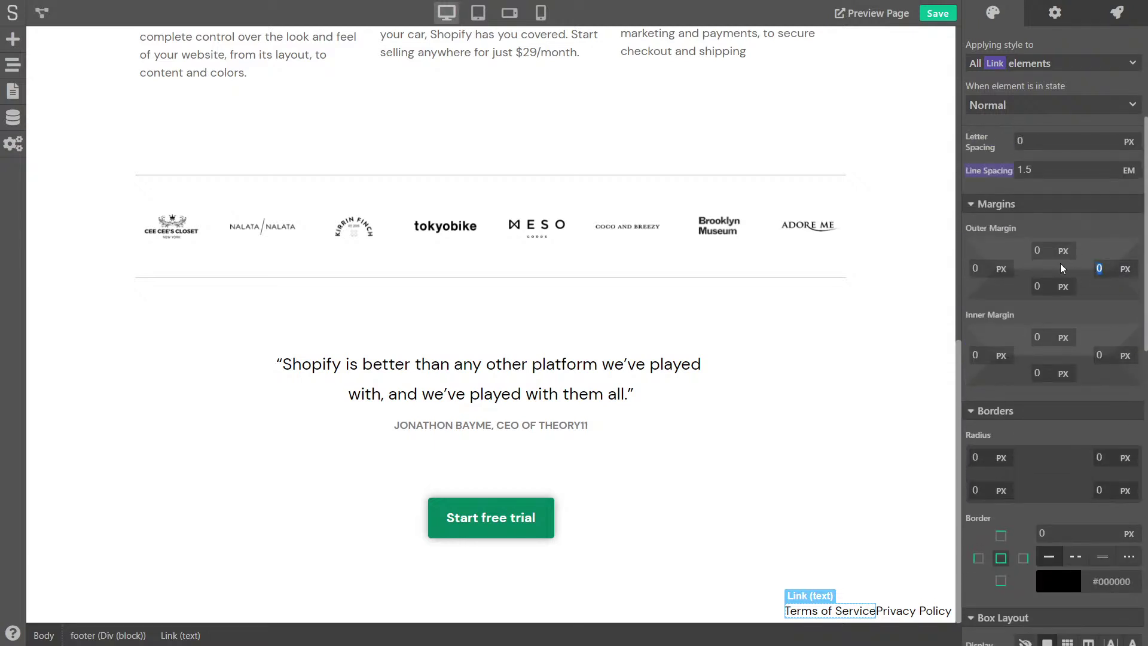
text(7)
click(739, 620)
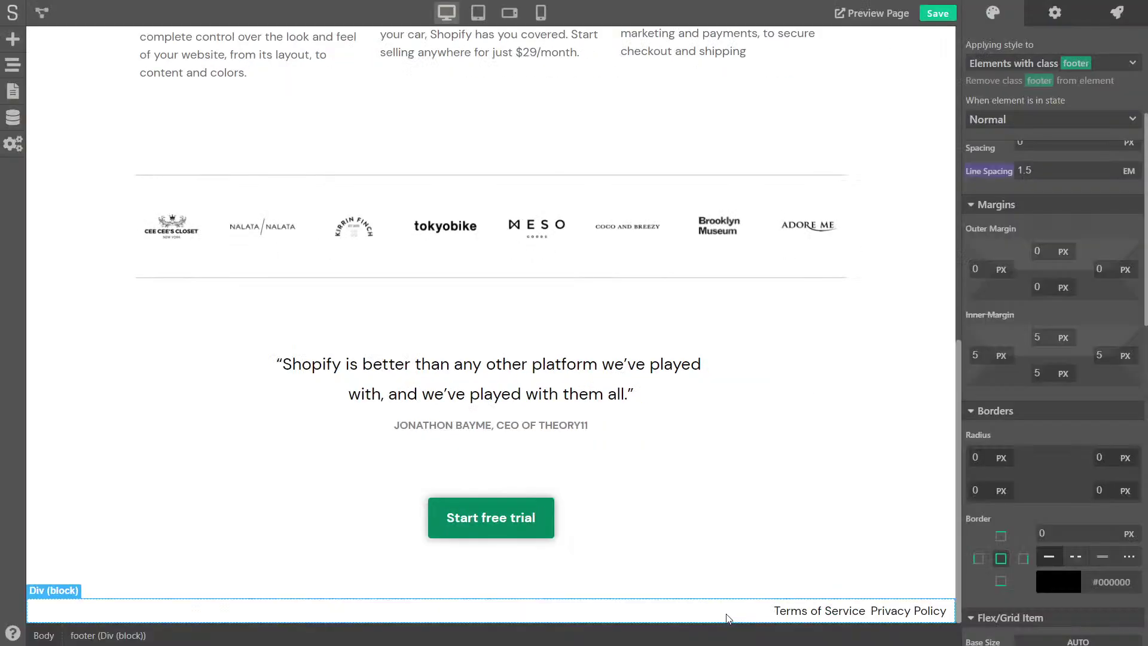
Step: Reset the right outer margin of all Link elements to 0 and set their left outer margin to 15 px
click(843, 613)
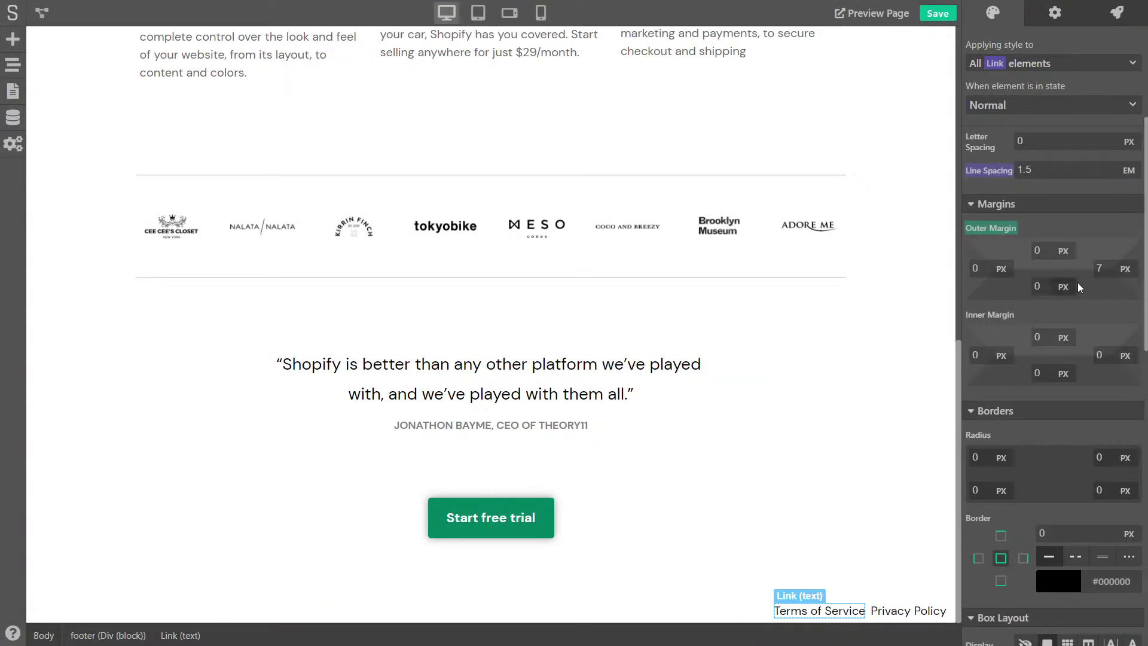
text(0)
click(987, 268)
text(15)
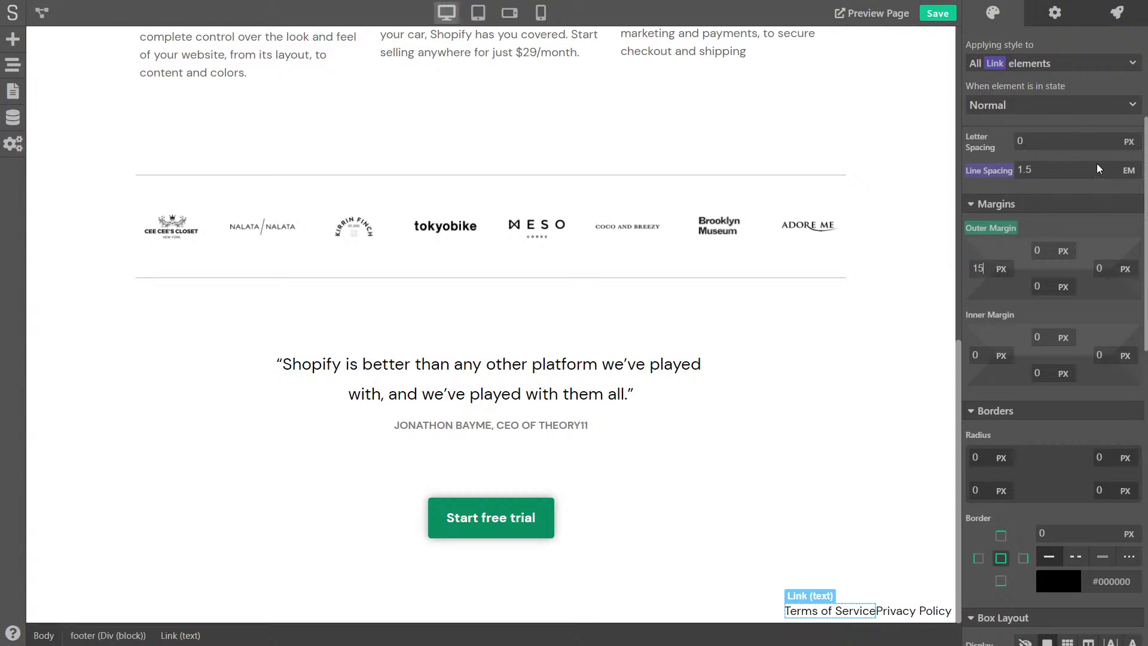
Step: Set the maximum width of the footer class to 950 px
click(694, 608)
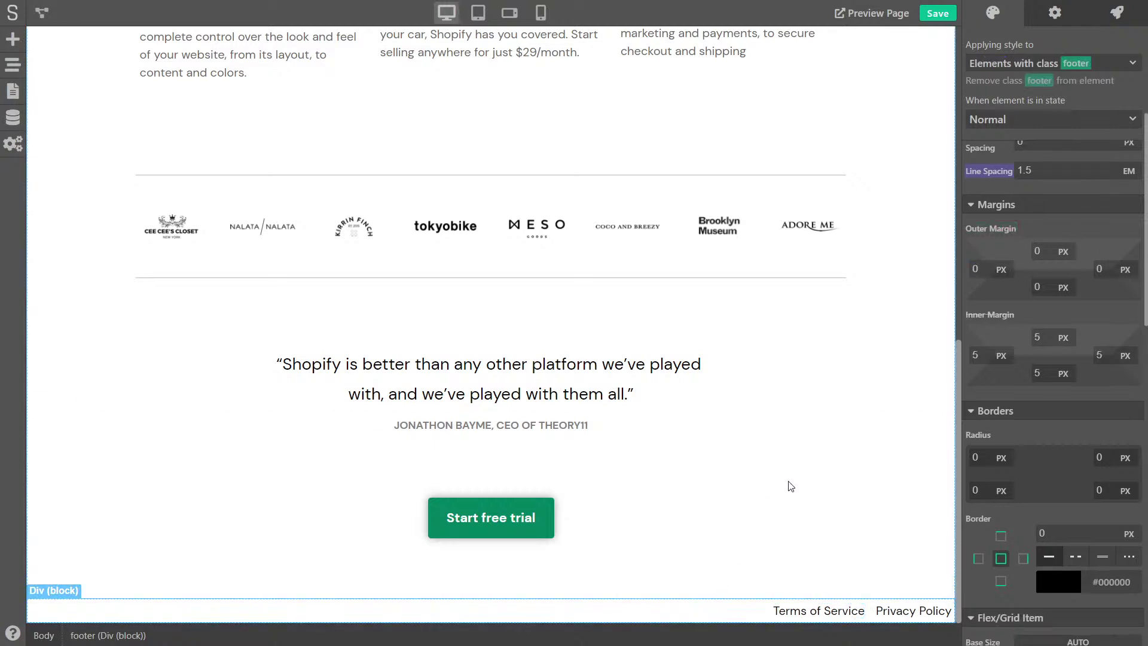
scroll(992, 400, down, 10)
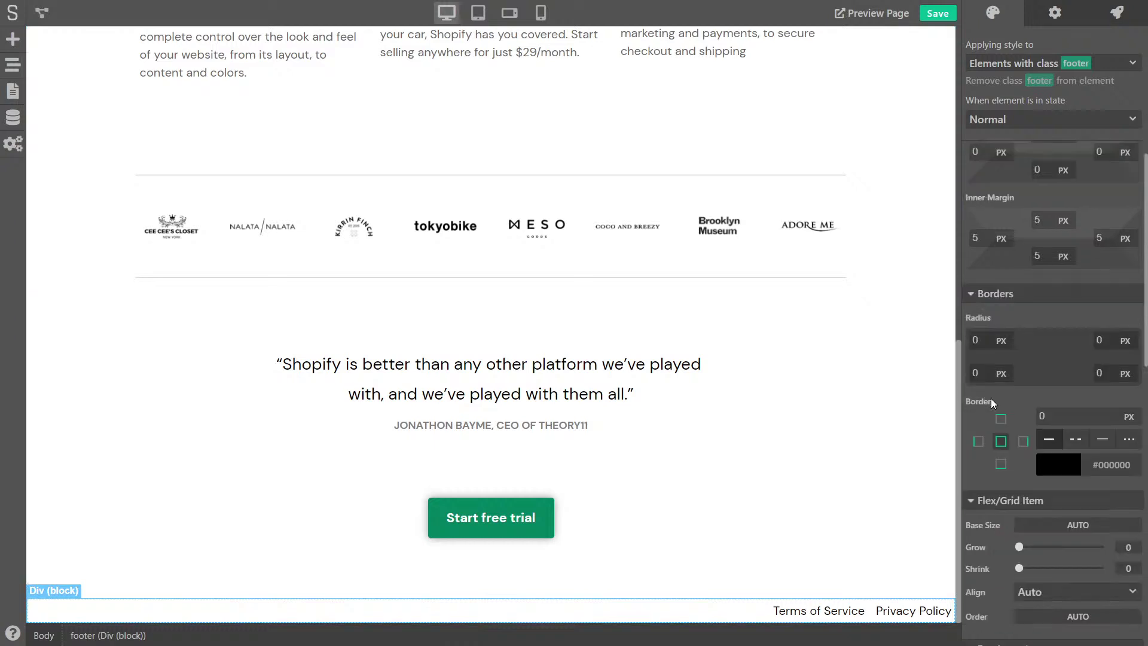
click(1033, 270)
click(1039, 293)
double_click(1031, 271)
text(95)
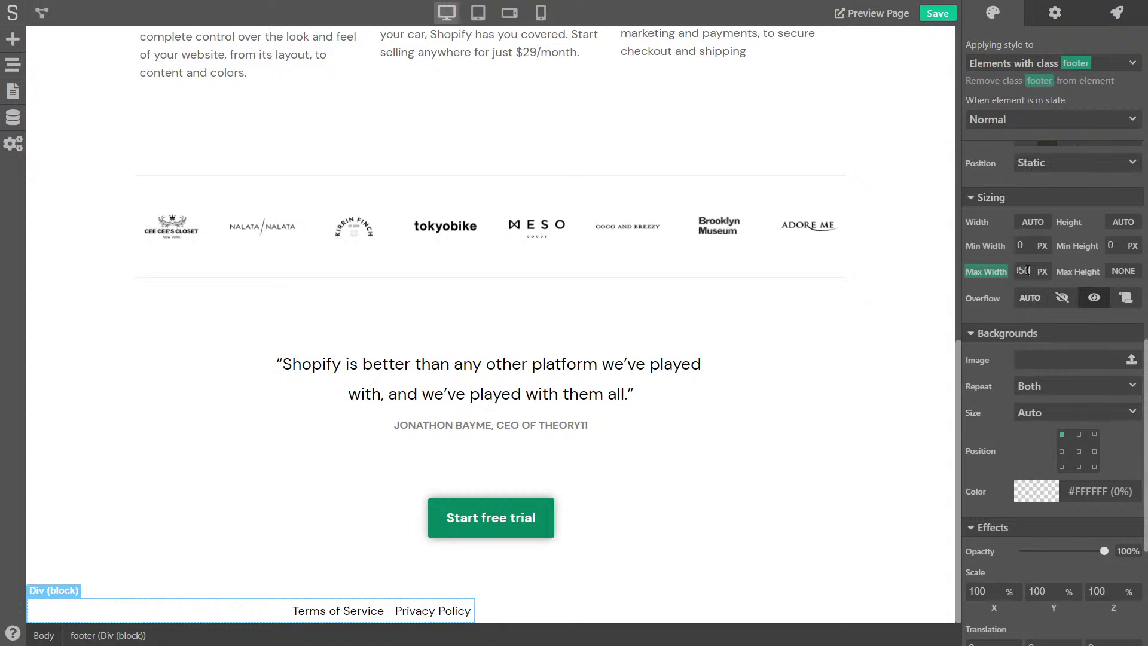
text(0)
key(Return)
Step: Set the footer class's flex item alignment to Center and its width to 100%
scroll(1060, 278, up, 5)
click(1036, 350)
click(1060, 409)
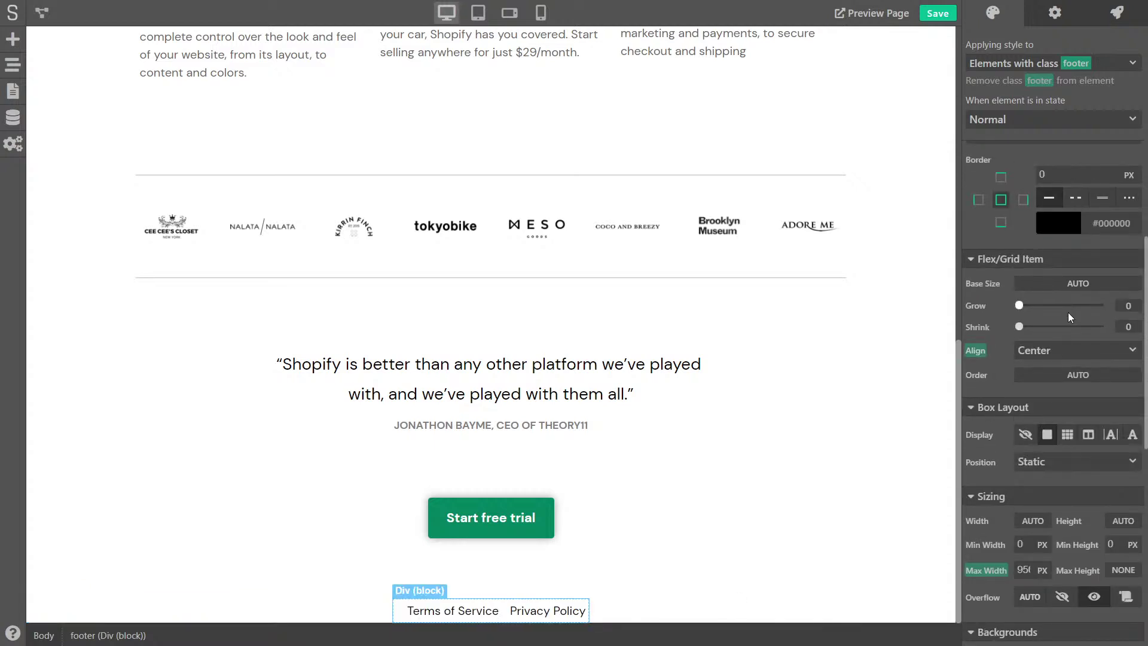
scroll(1000, 335, down, 4)
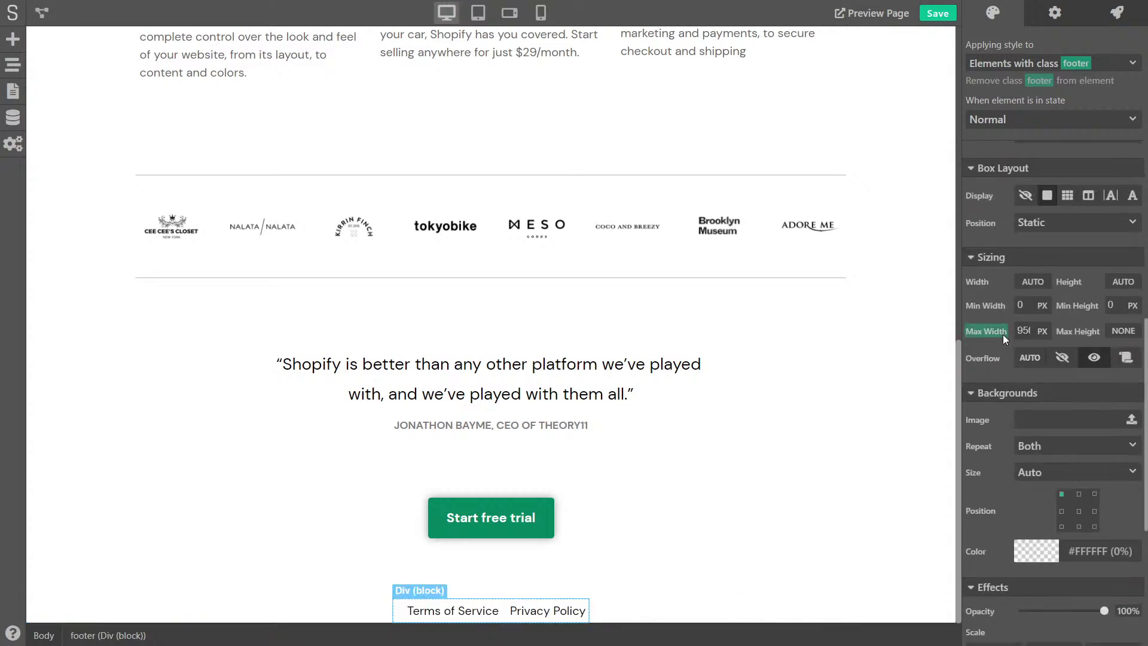
click(1032, 283)
click(1034, 303)
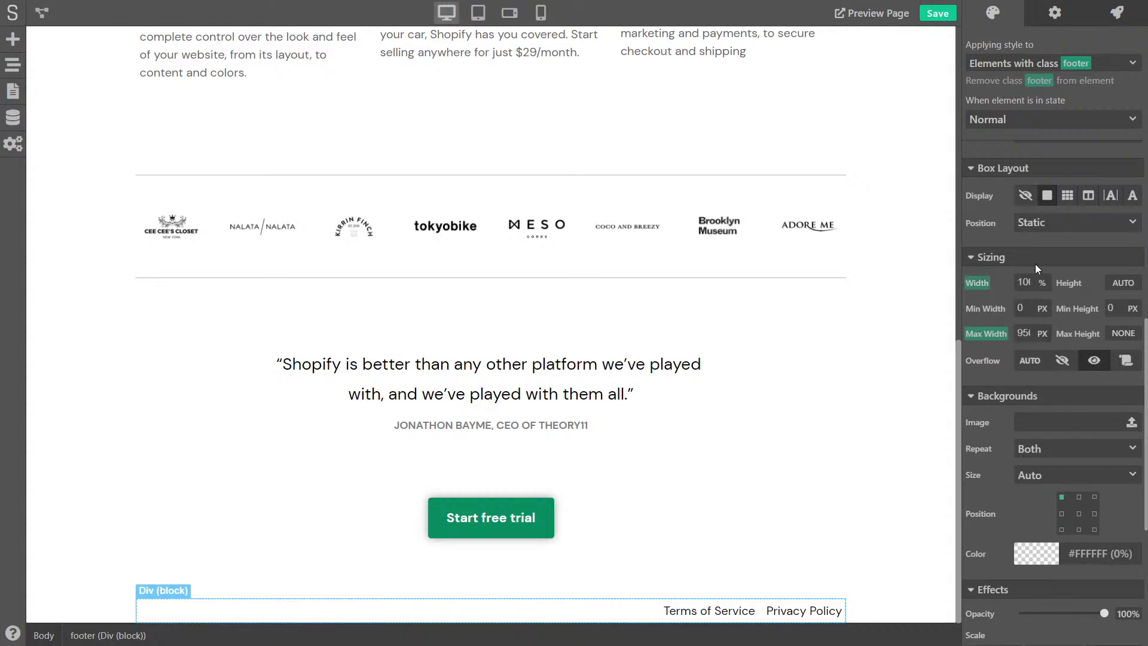
click(849, 489)
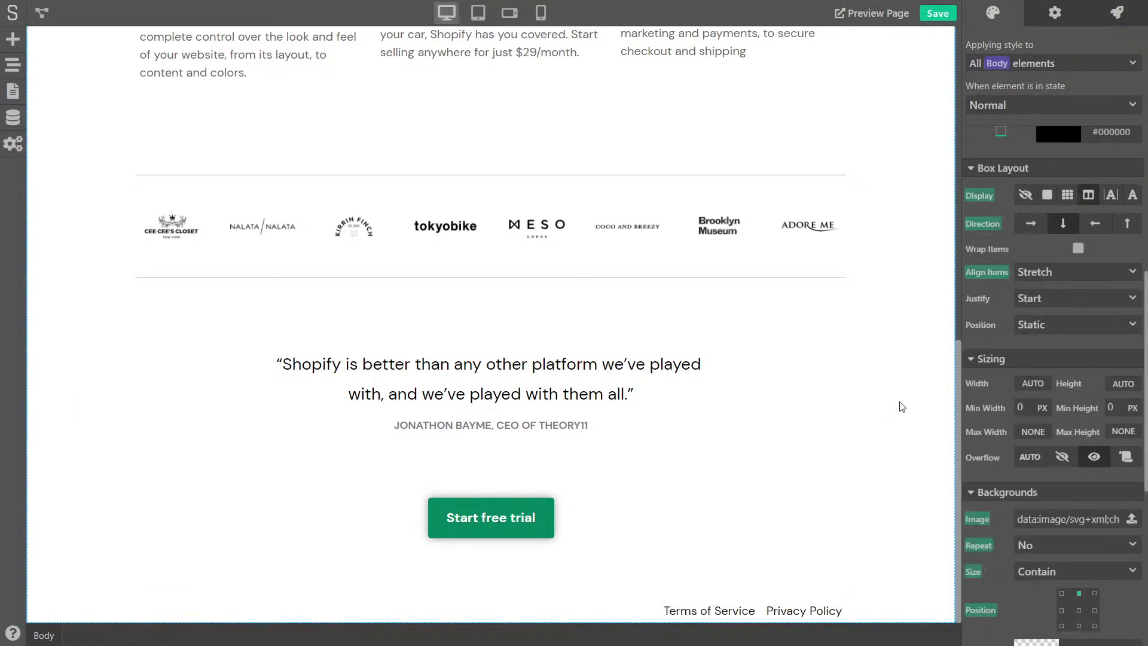
click(622, 613)
scroll(981, 357, up, 4)
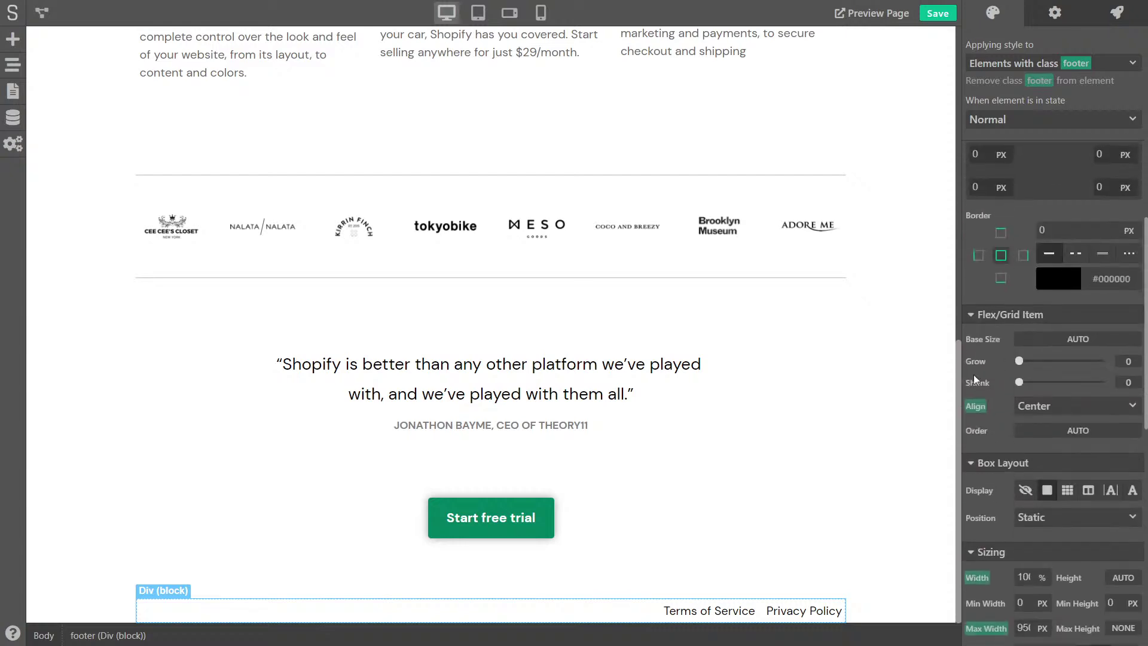
click(709, 611)
scroll(838, 493, up, 8)
scroll(1055, 237, up, 5)
scroll(1056, 237, up, 3)
click(1043, 163)
double_click(1000, 366)
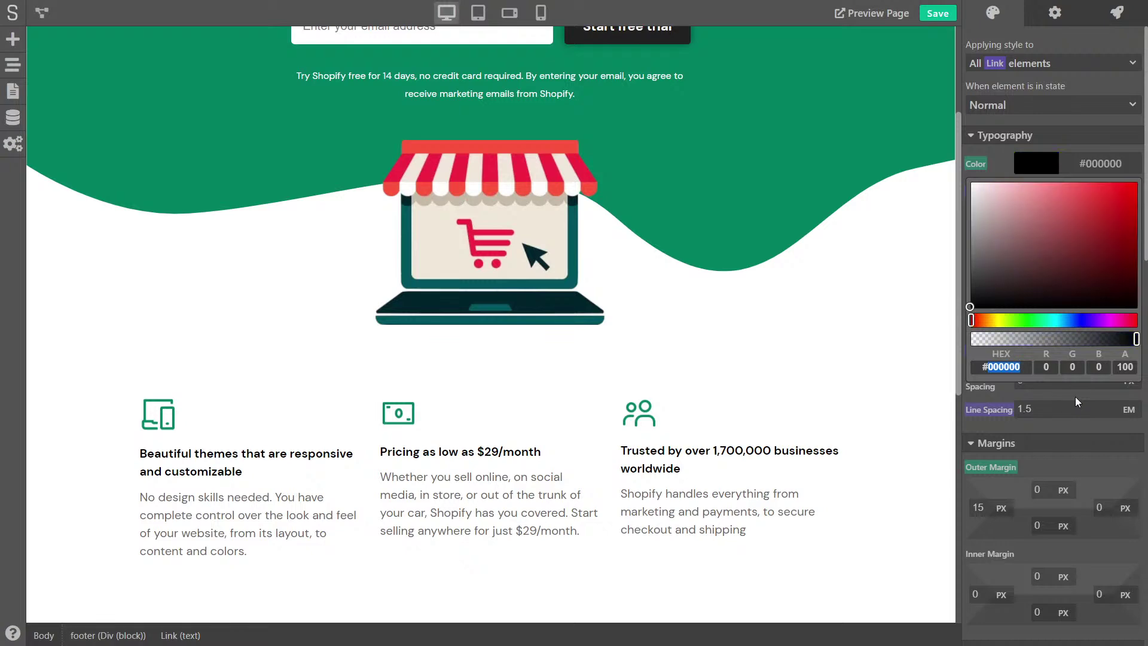
scroll(616, 359, down, 8)
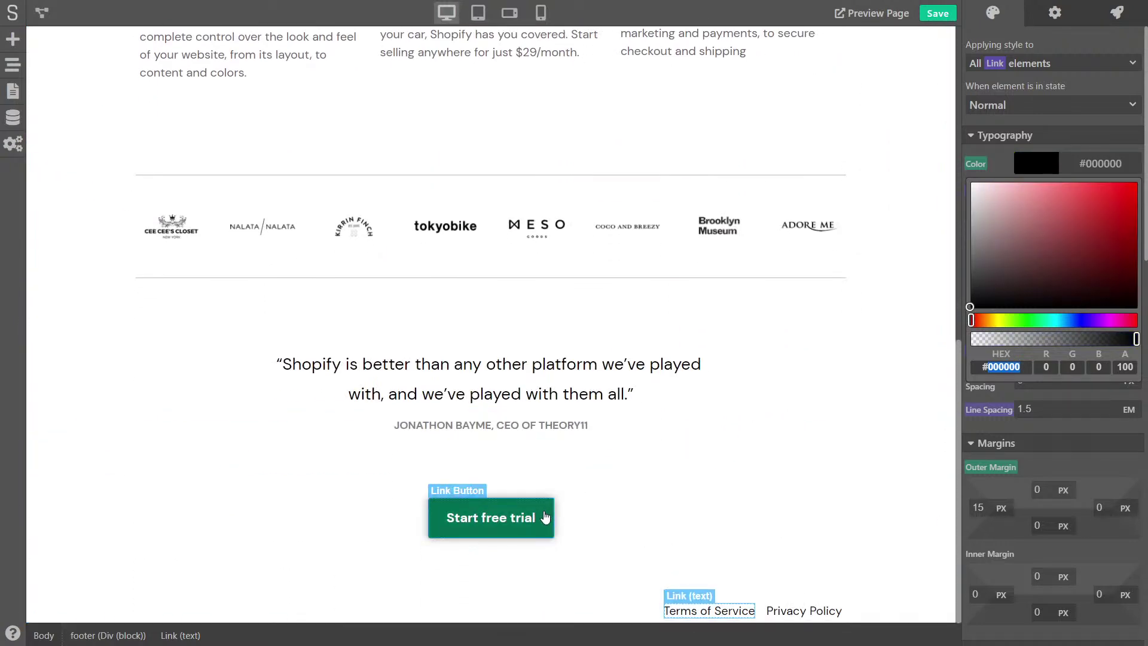
Step: Copy the background color value #008060 from the green Start free trial button
click(545, 518)
scroll(1084, 357, down, 6)
scroll(1056, 410, down, 10)
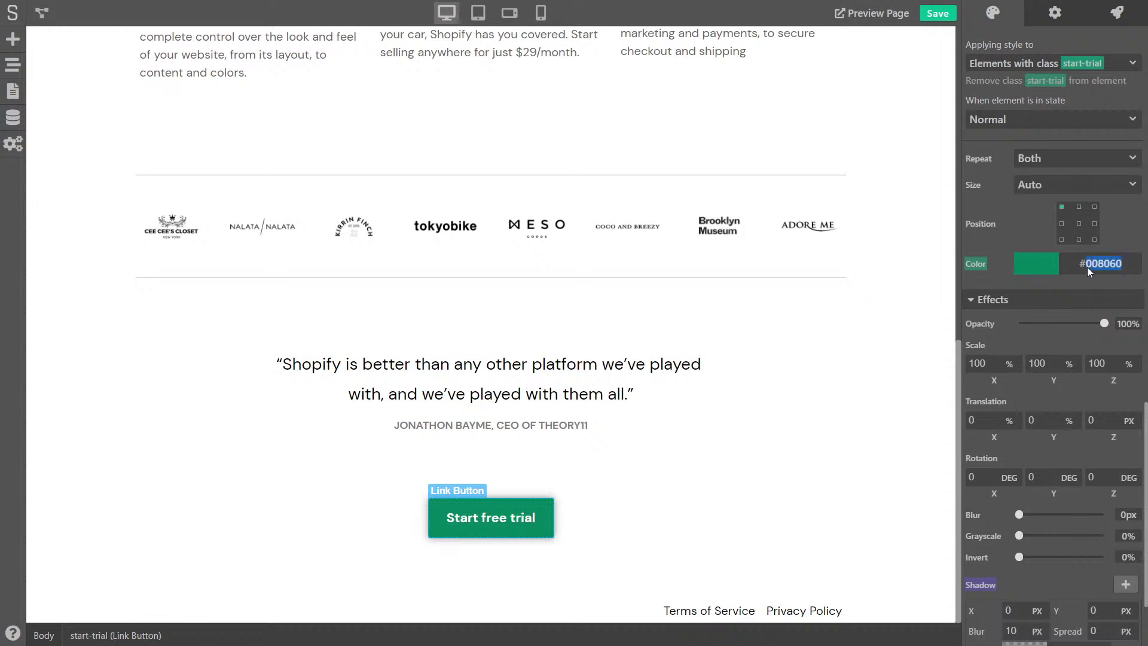
click(1087, 267)
Step: Set the text color of all Link elements to #008060 using the Terms of Service link
click(732, 613)
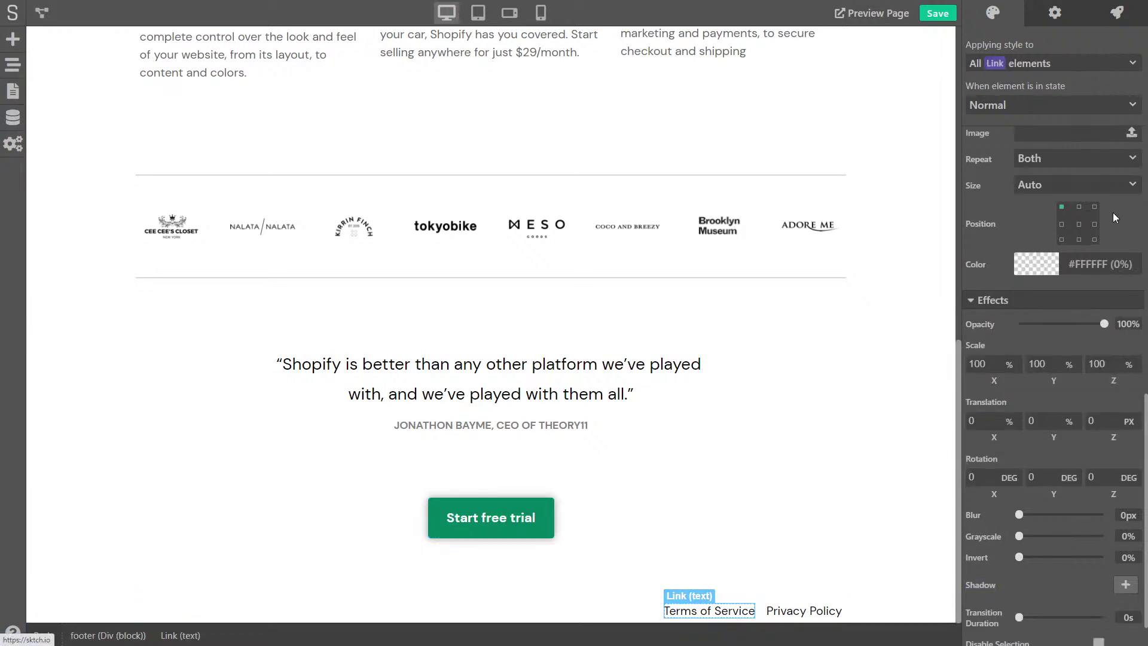
scroll(1021, 152, up, 10)
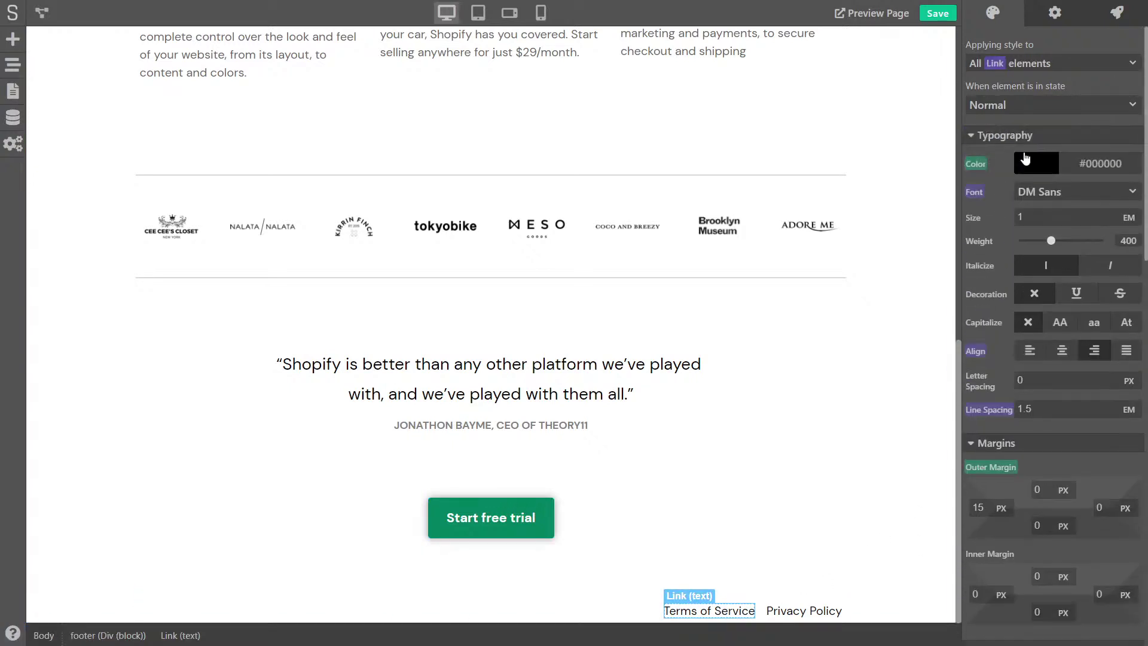
click(1025, 159)
text(#008060)
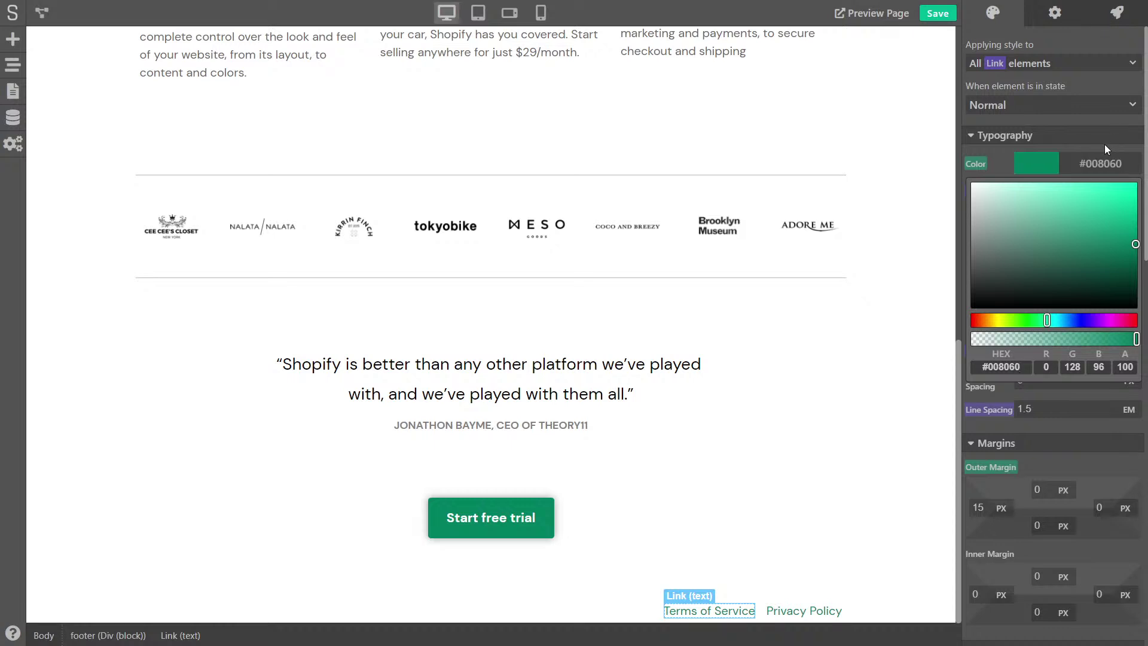
click(1104, 144)
click(877, 456)
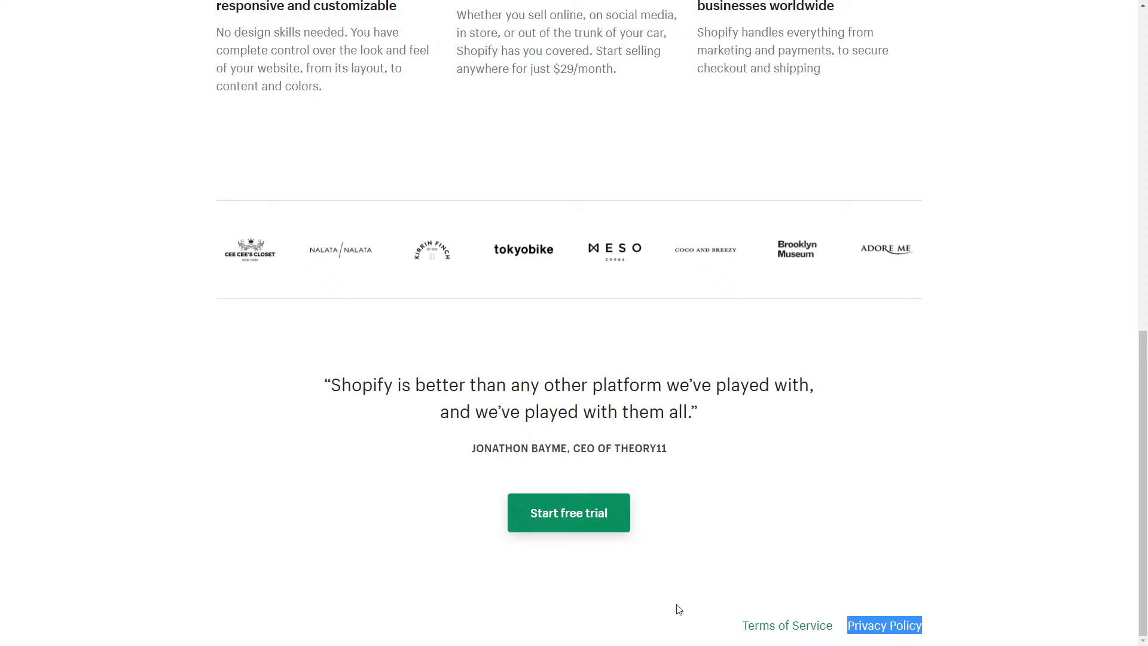
Step: Check the footer on the reference page and add a bottom outer margin to the footer class
click(678, 607)
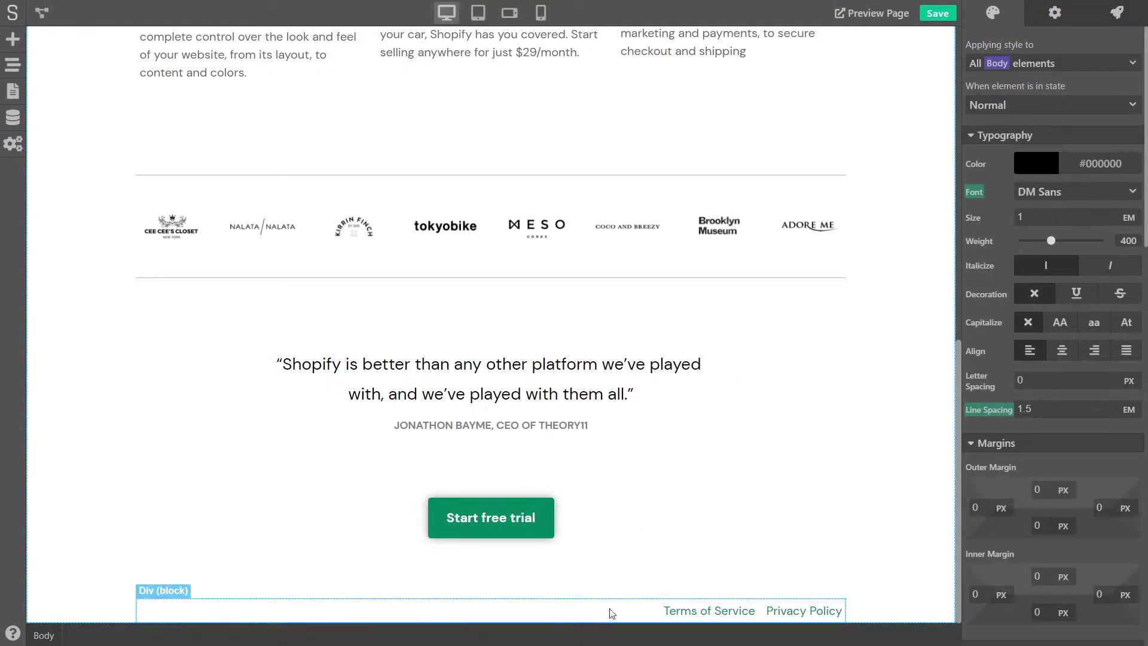
click(610, 612)
scroll(1068, 333, down, 5)
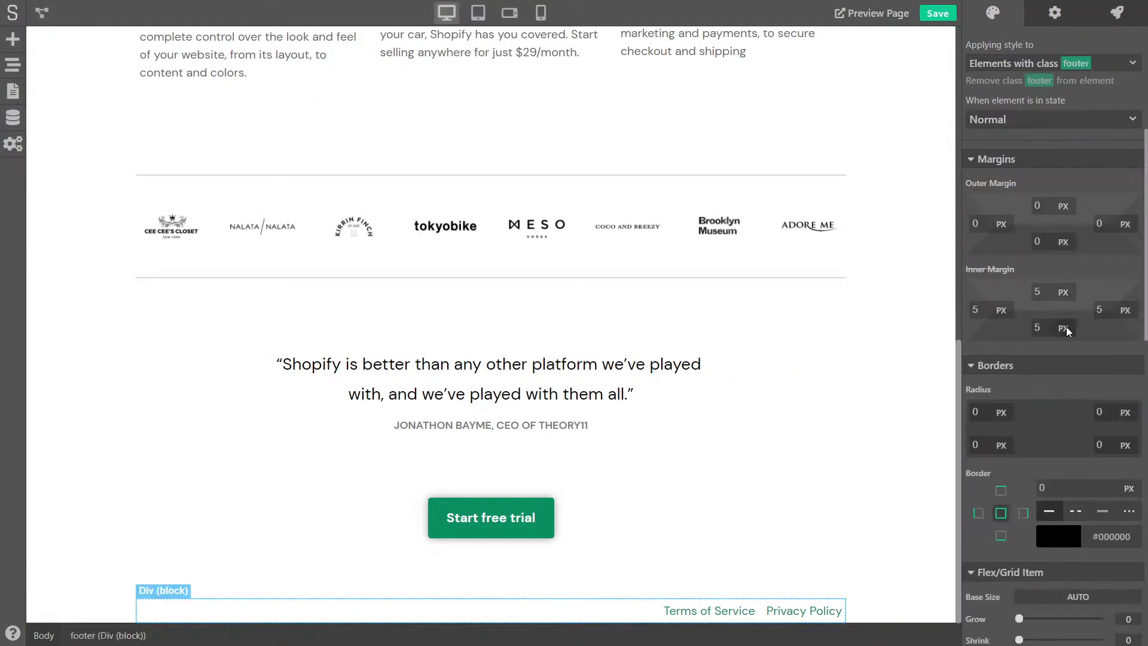
click(998, 242)
text(205)
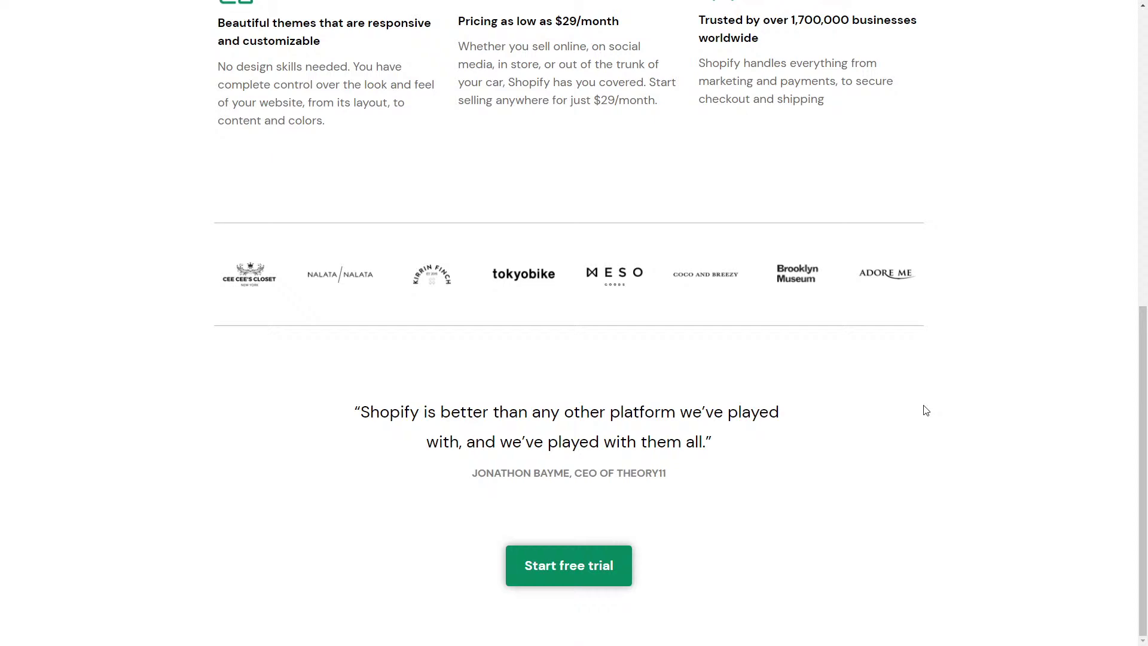
Step: Compare the page preview with the Shopify reference page from the header down to the footer links
scroll(894, 386, down, 1)
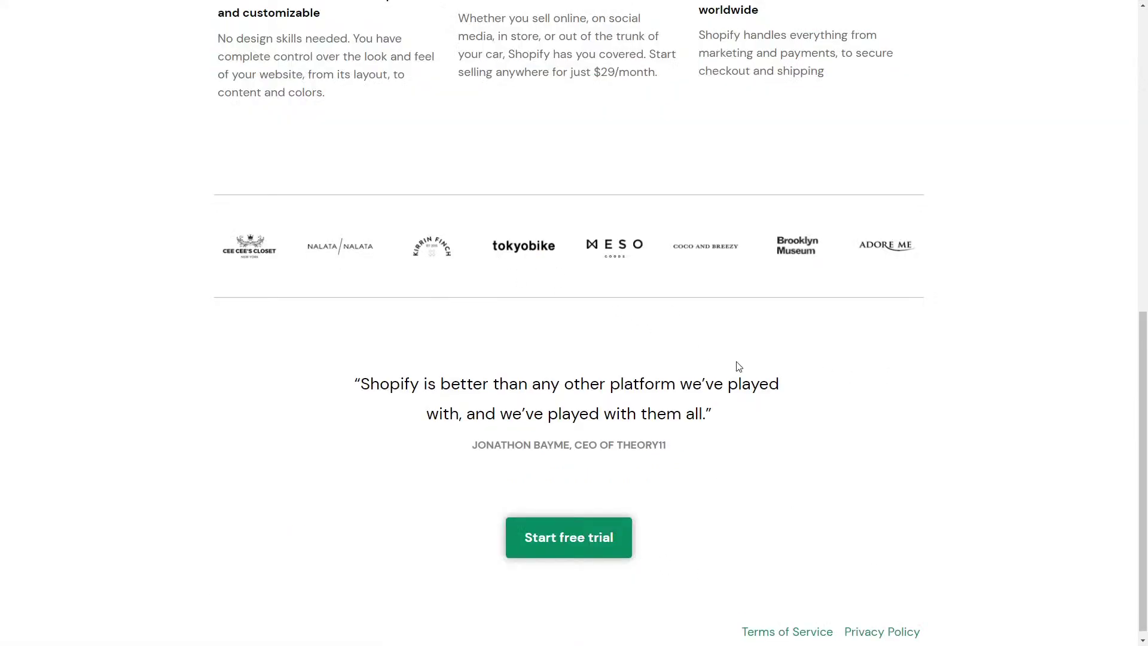
scroll(760, 381, up, 10)
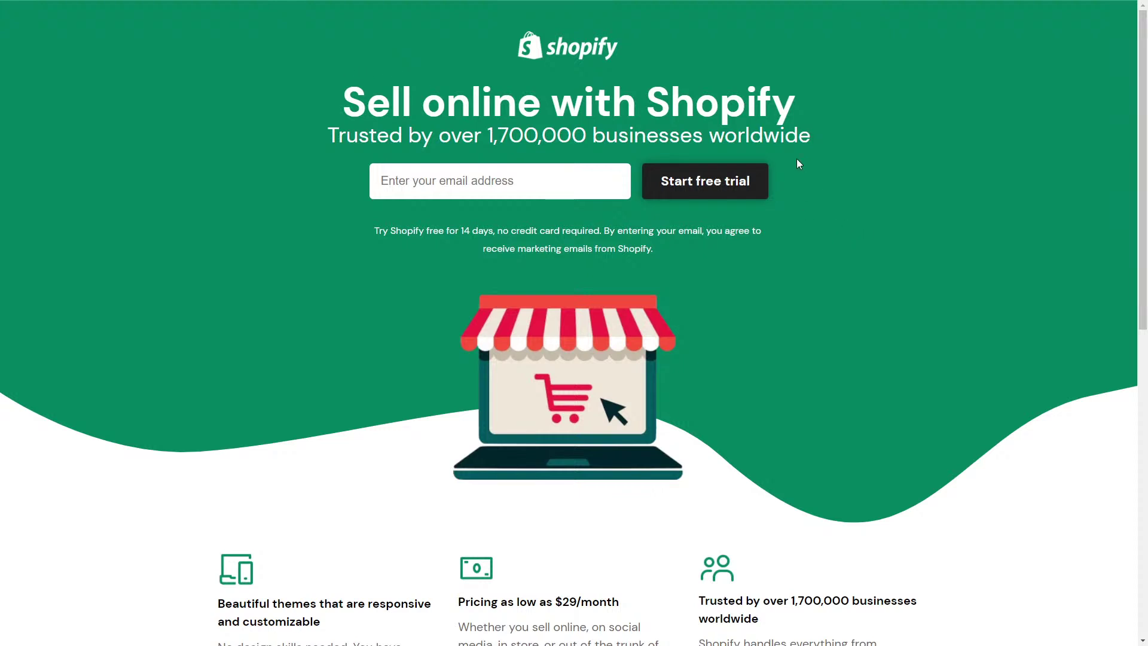
scroll(797, 160, down, 10)
scroll(800, 164, up, 10)
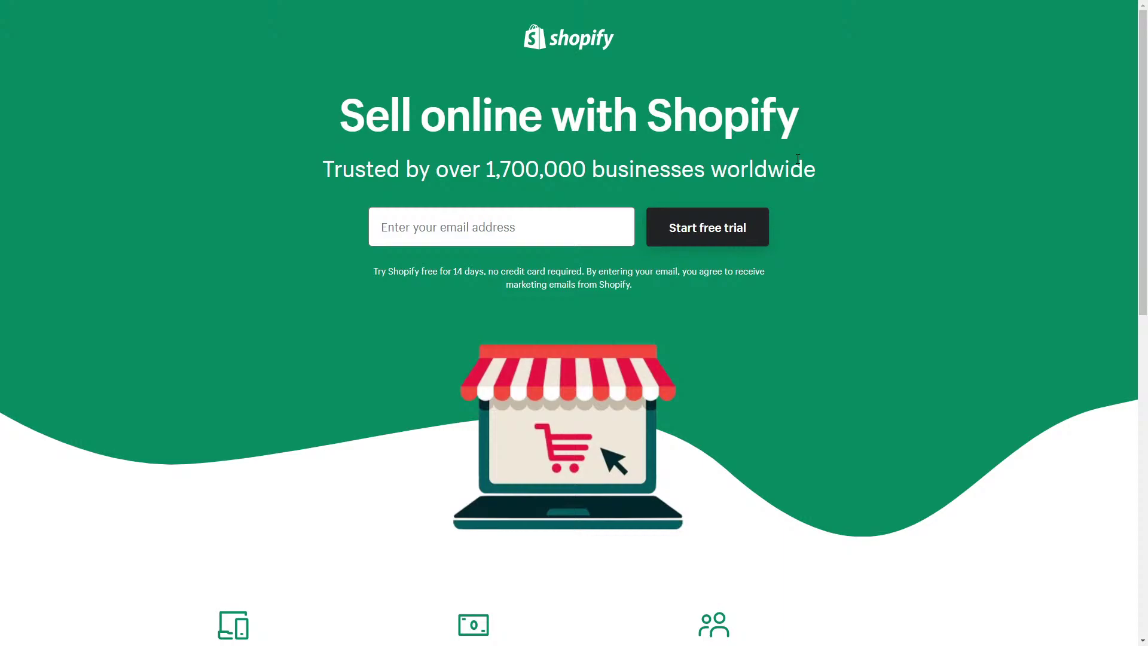
scroll(863, 251, down, 10)
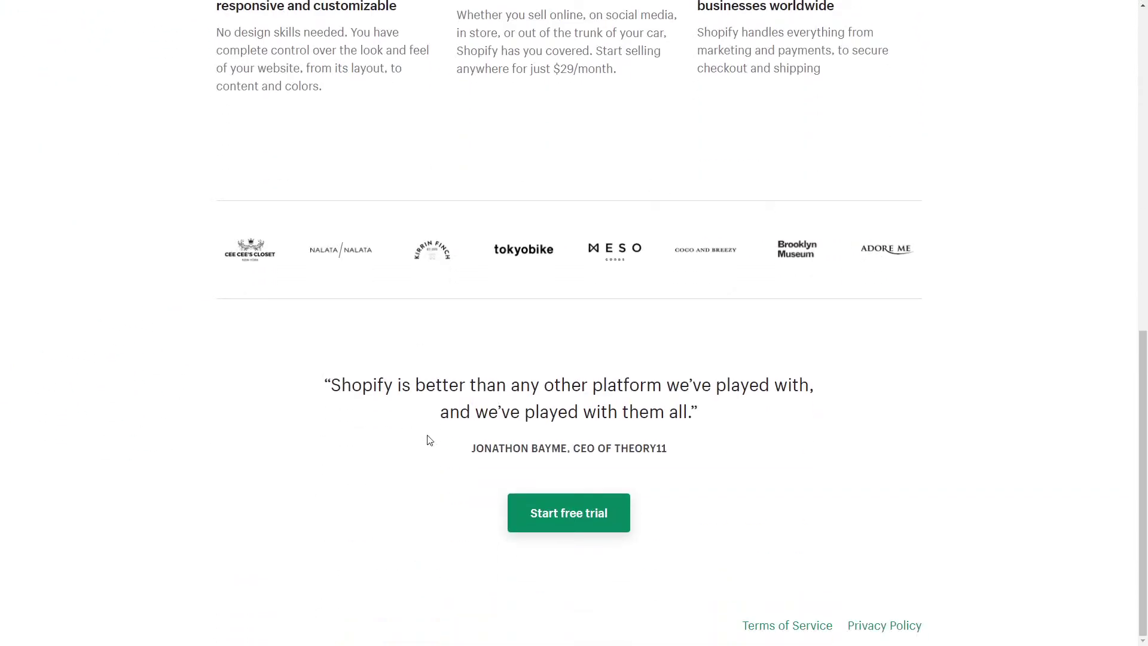
scroll(758, 423, up, 10)
scroll(758, 423, down, 10)
scroll(760, 424, up, 10)
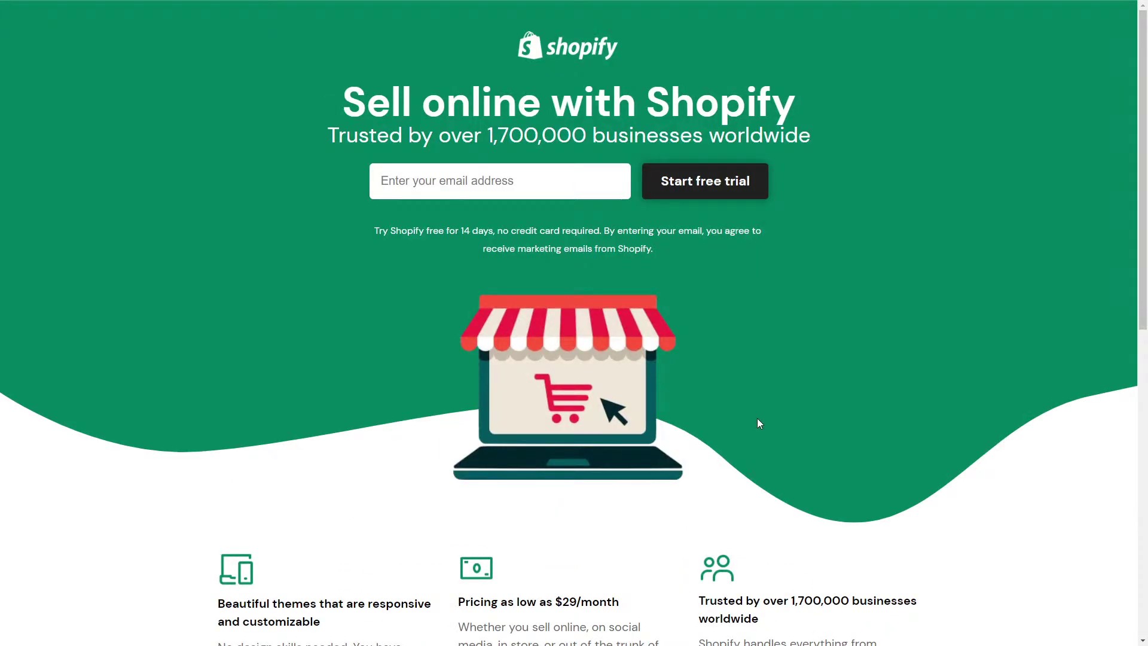
scroll(751, 428, down, 10)
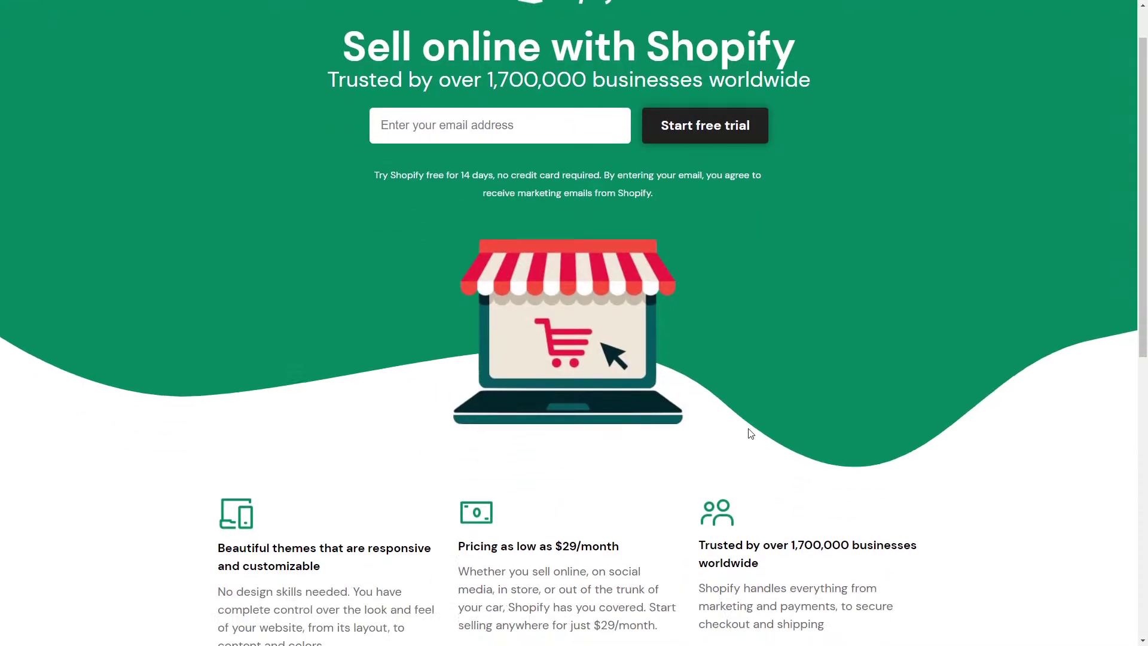
drag(948, 624, 667, 622)
click(667, 622)
scroll(756, 512, up, 10)
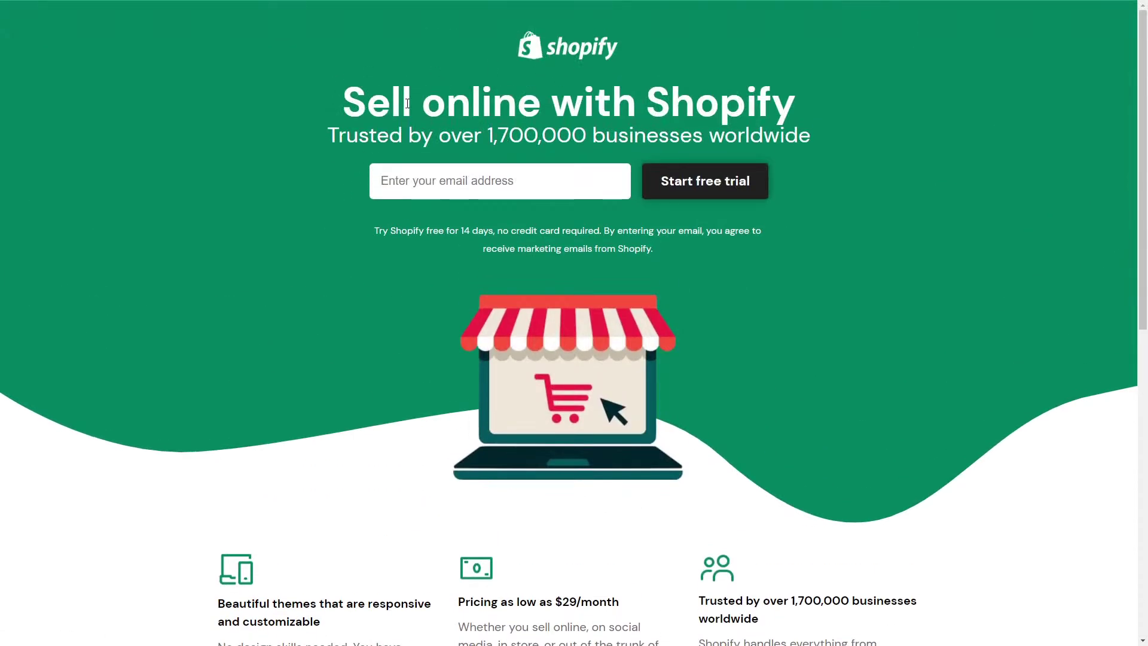
click(774, 114)
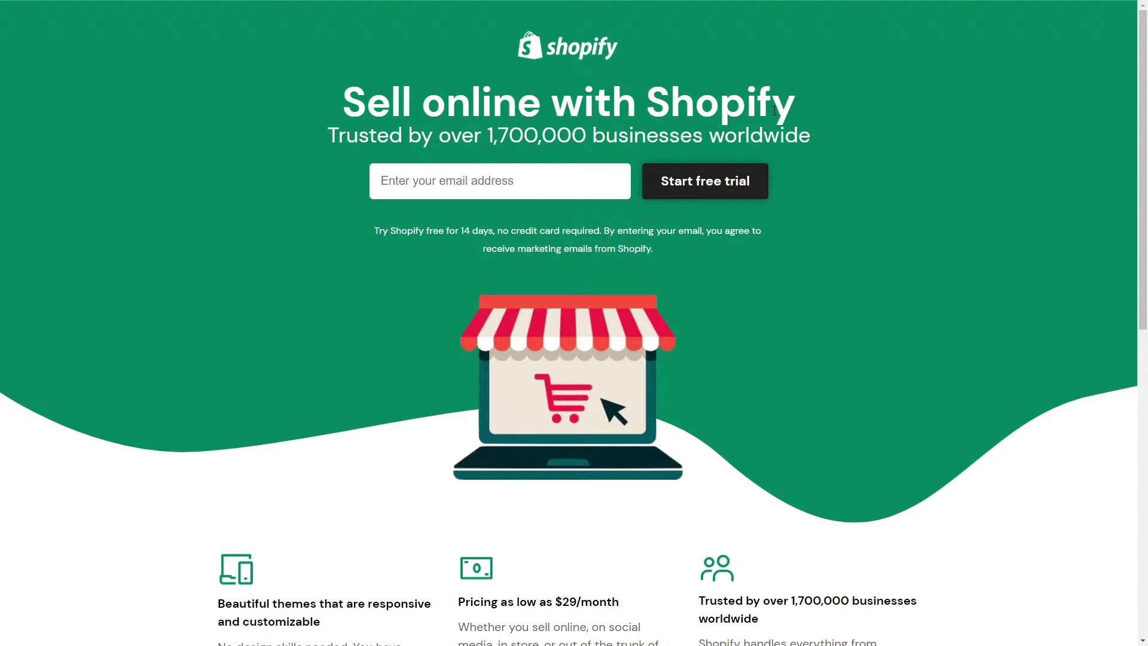